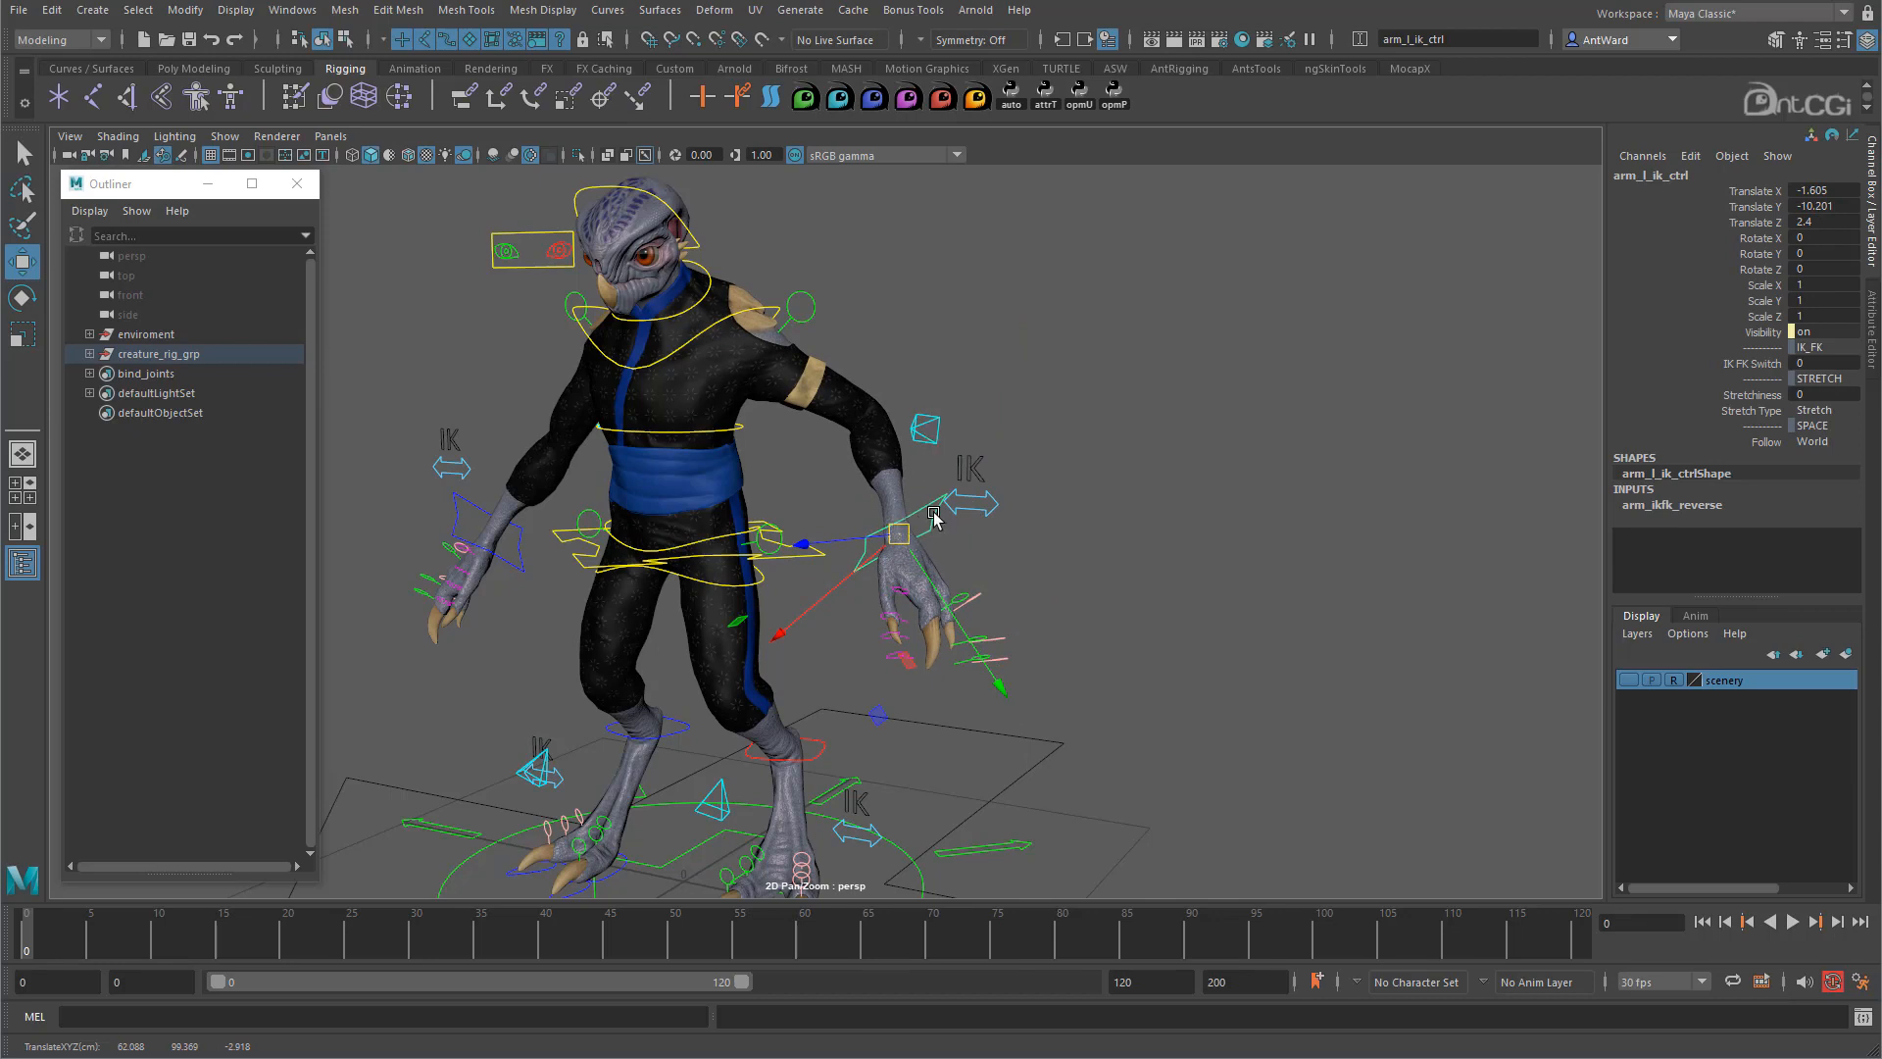
Undo the last move of the left arm IK control and inspect the Follow options of the left arm pole vector control.
{"action": "key", "text": "ctrl+z"}
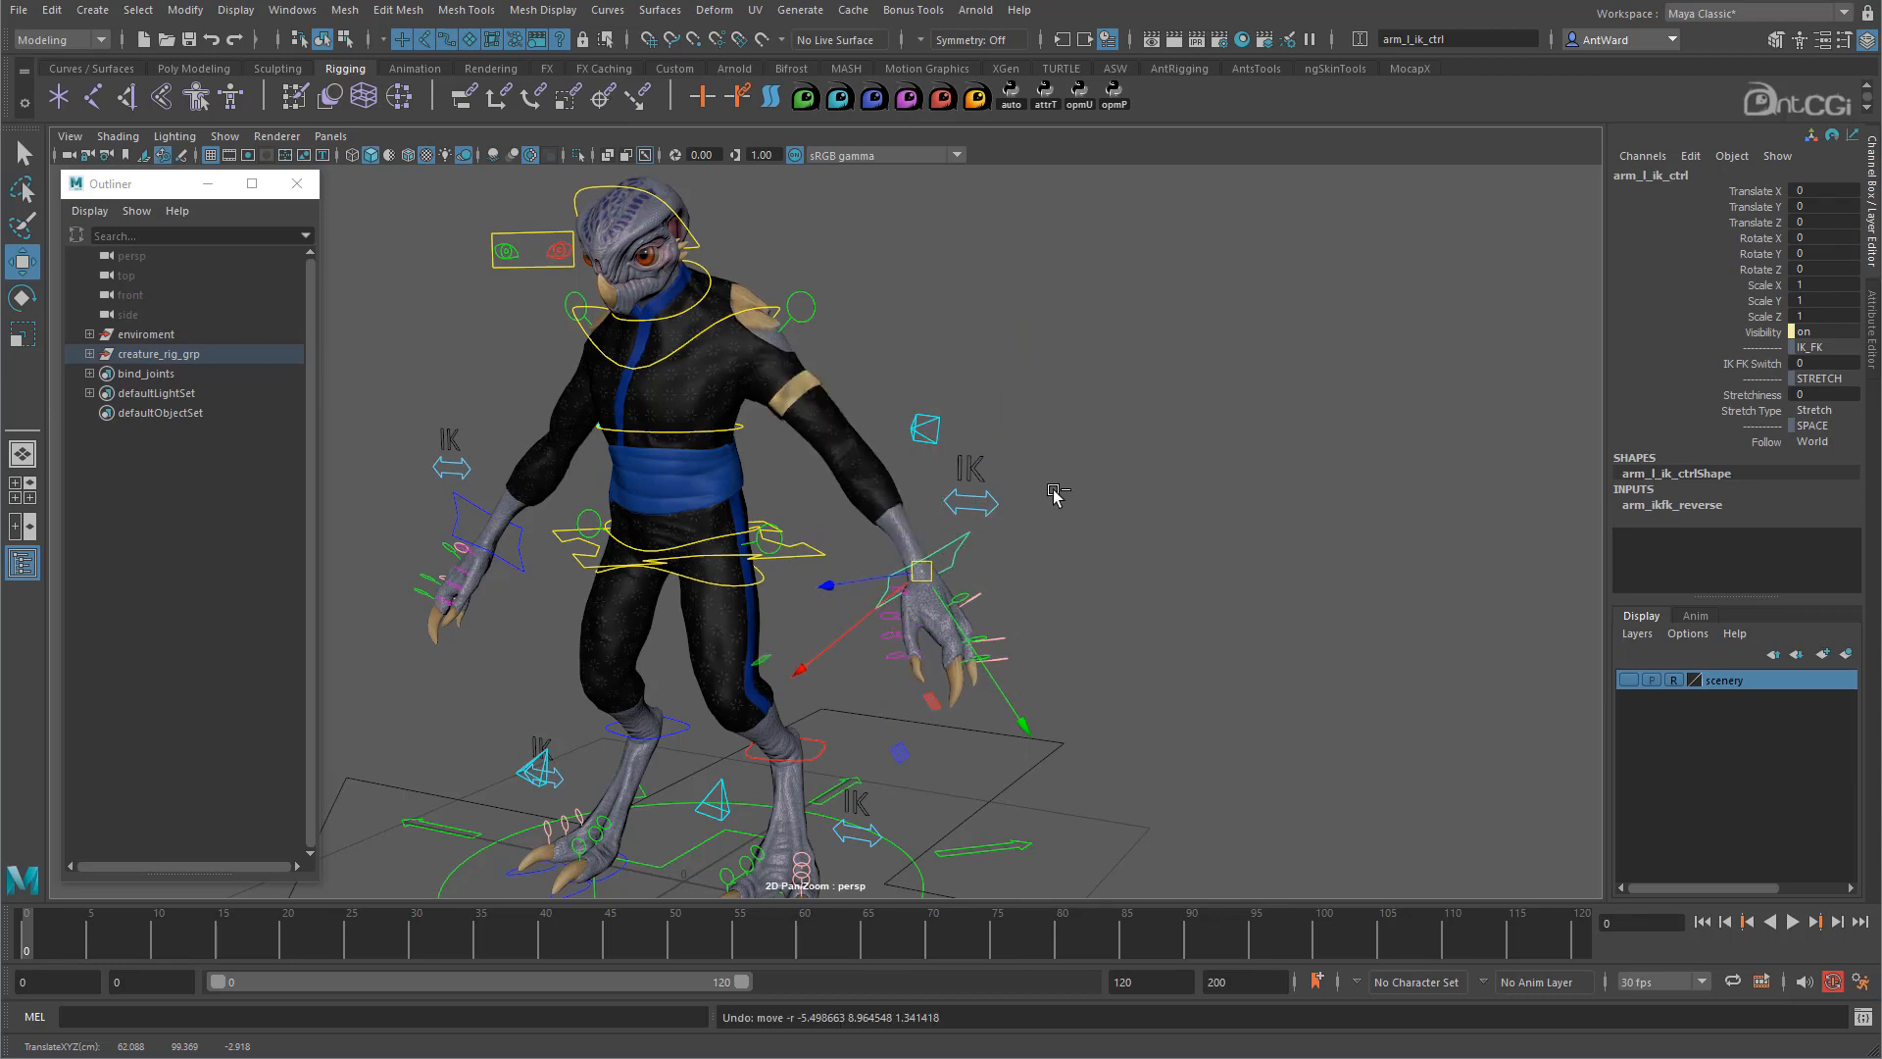
{"action": "left_click", "coordinate": [911, 436]}
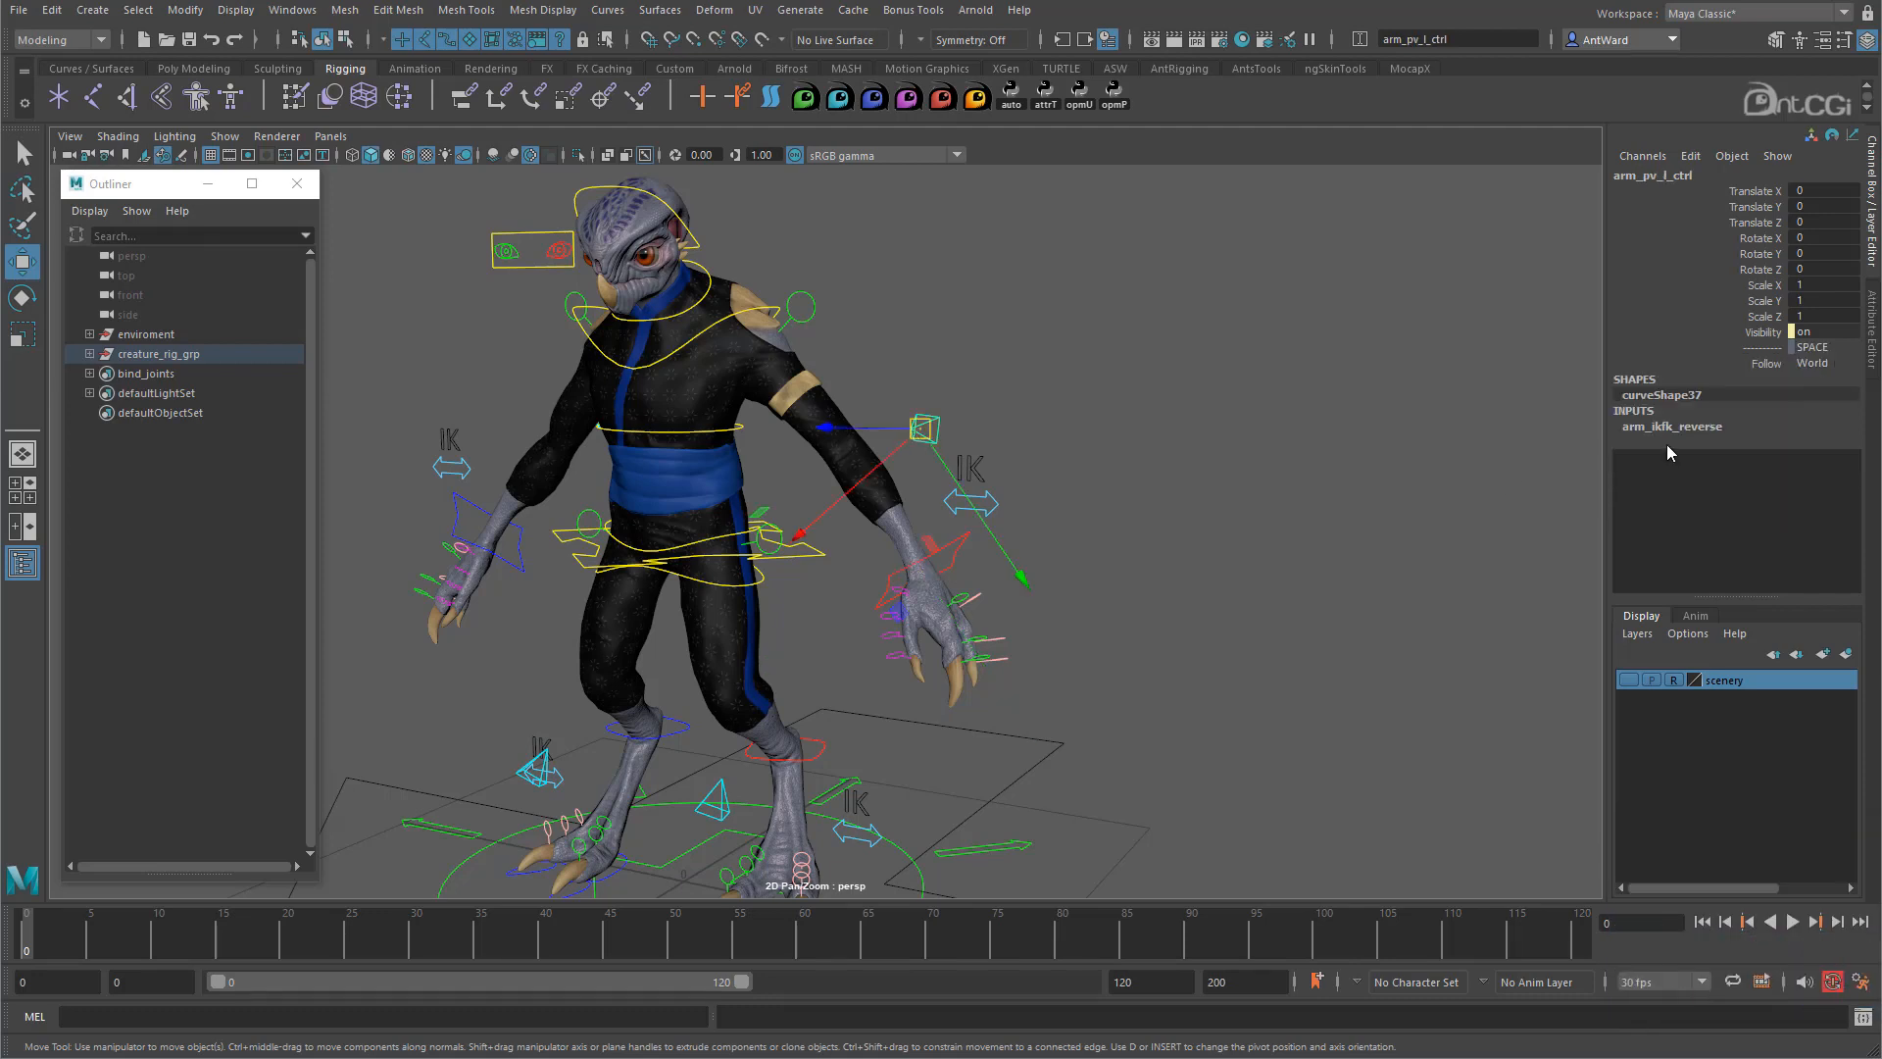
{"action": "left_click", "coordinate": [1828, 363]}
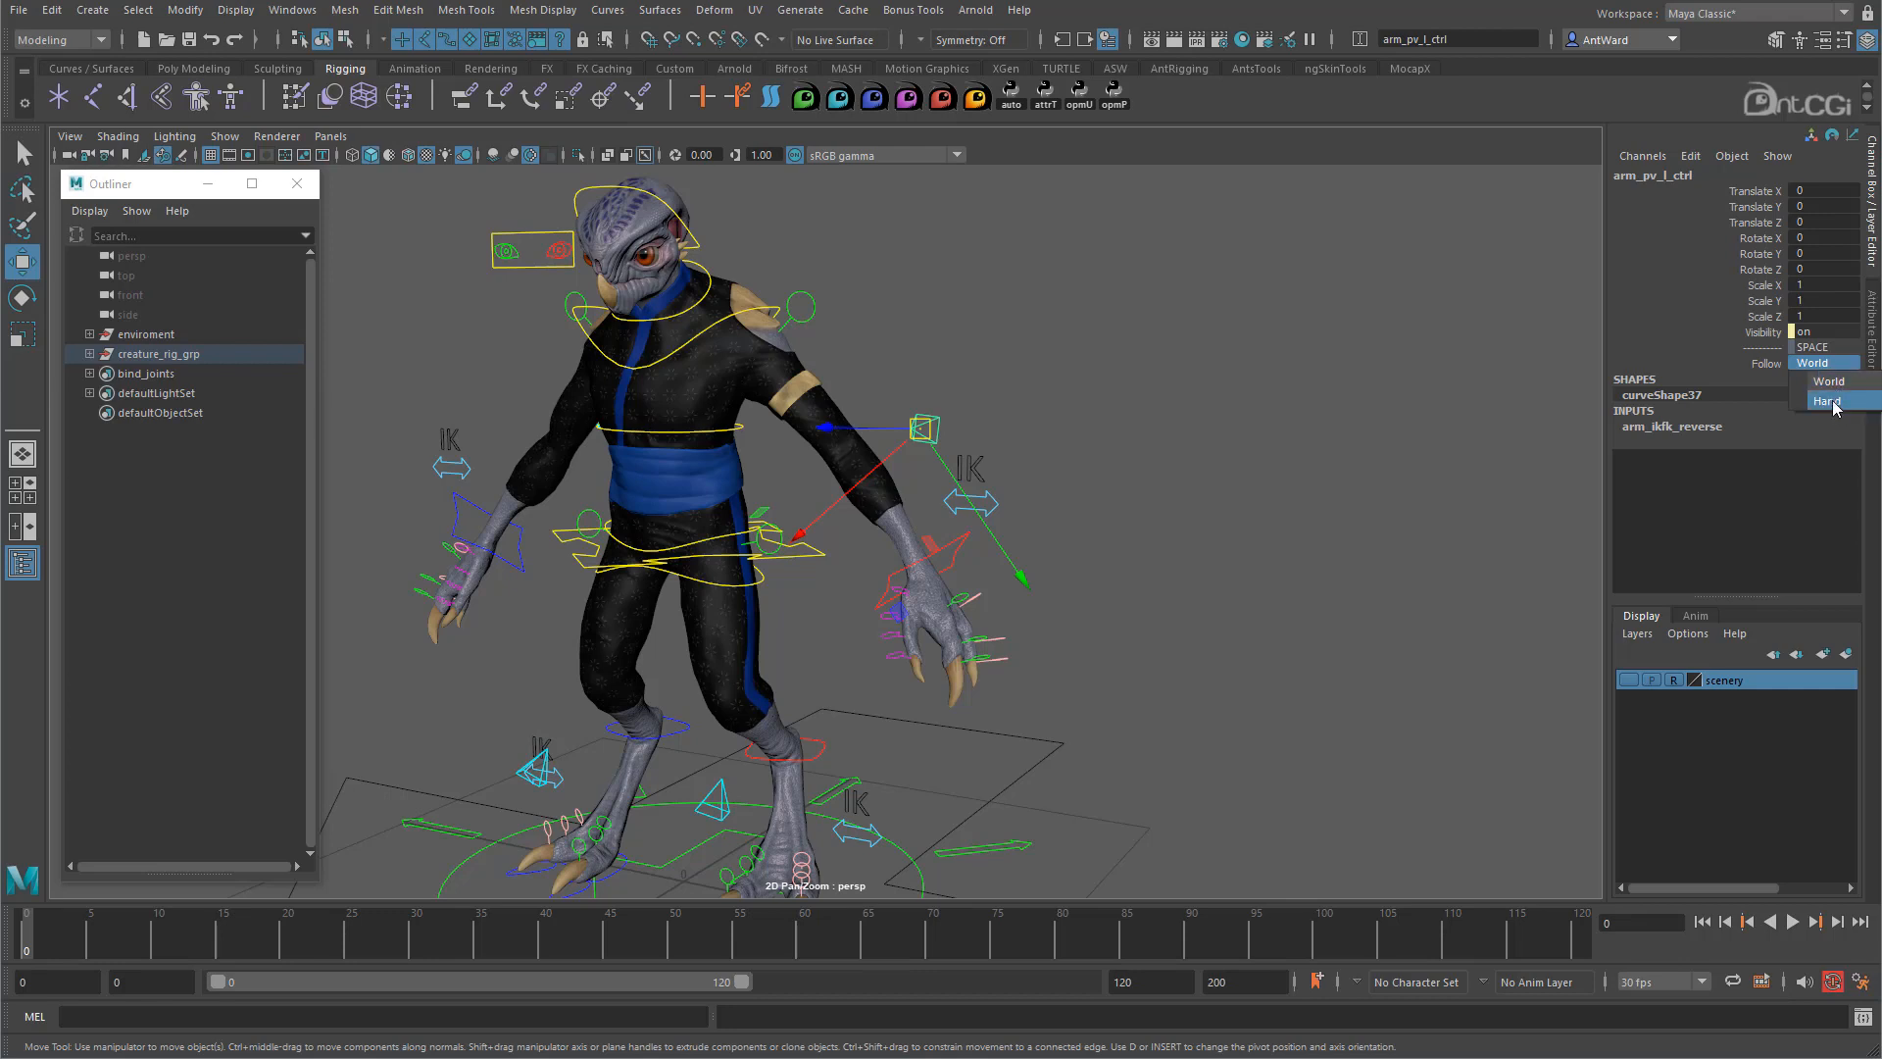
{"action": "left_click", "coordinate": [1137, 495]}
{"action": "left_click", "coordinate": [1138, 496]}
Close the Outliner and open the Node Editor beside the creature, keeping the left arm controls visible.
{"action": "middle_click_drag", "start_coordinate": [1137, 495], "coordinate": [966, 510], "text": "alt"}
{"action": "right_click_drag", "start_coordinate": [966, 509], "coordinate": [914, 557], "text": "alt"}
{"action": "left_click", "coordinate": [298, 184]}
{"action": "middle_click_drag", "start_coordinate": [1069, 532], "coordinate": [920, 519], "text": "alt"}
{"action": "right_click_drag", "start_coordinate": [920, 519], "coordinate": [941, 522], "text": "alt"}
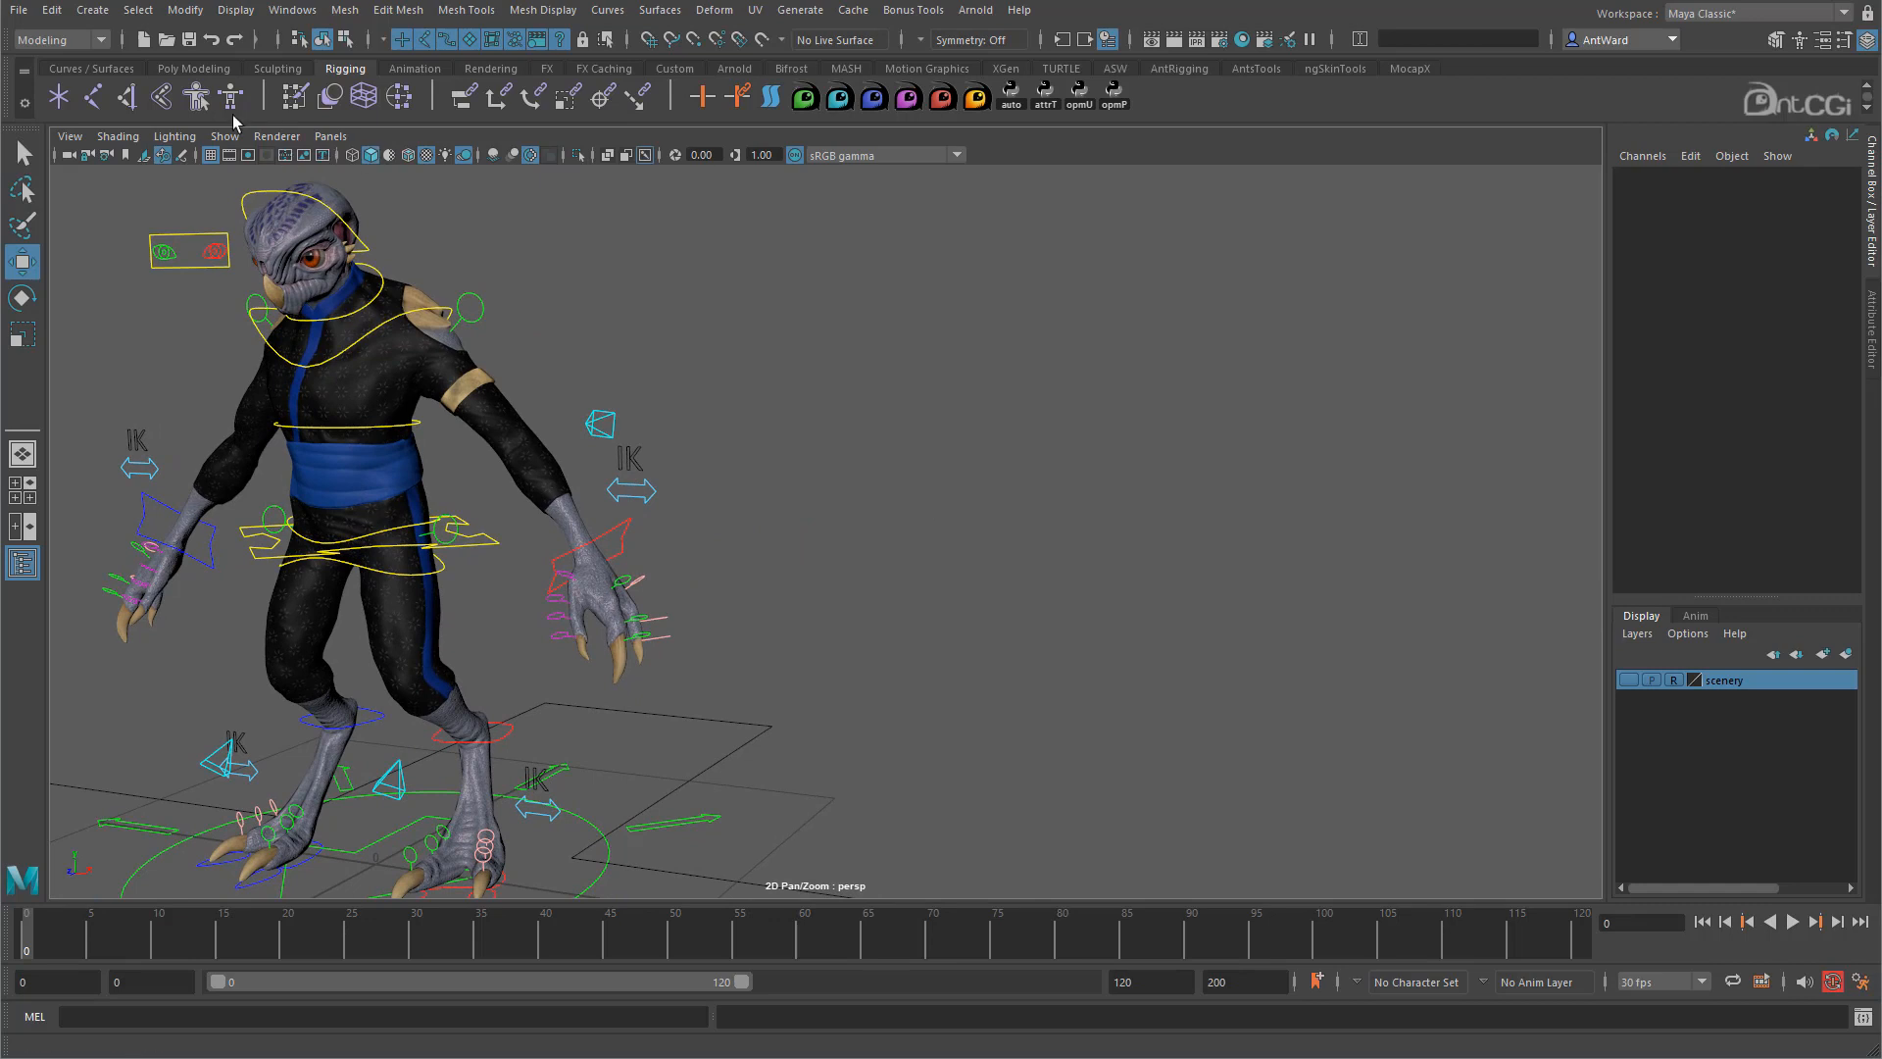
{"action": "left_click", "coordinate": [292, 10]}
{"action": "left_click", "coordinate": [359, 264]}
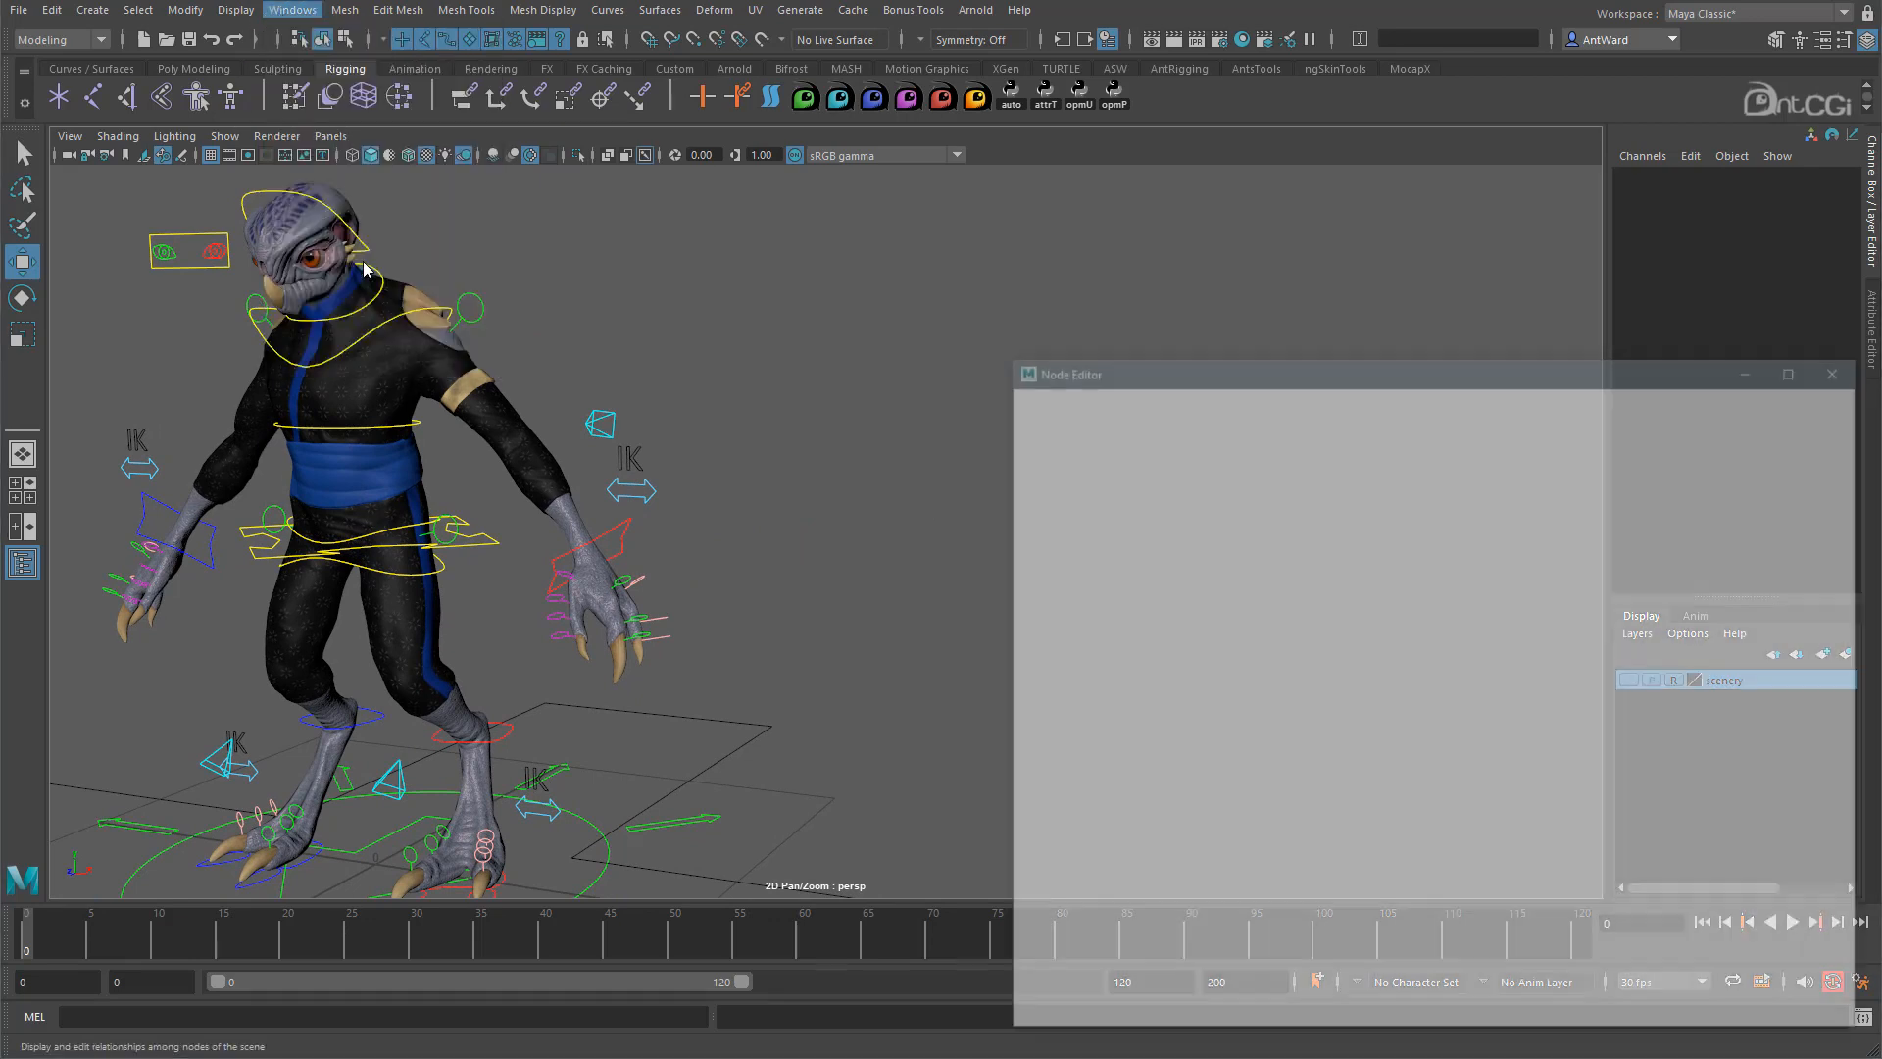
{"action": "left_click_drag", "start_coordinate": [1000, 355], "coordinate": [890, 181]}
Add arm_pv_l_ctrl and arm_l_ik_ctrl to the Node Editor graph and set its display to No Shapes.
{"action": "left_click", "coordinate": [608, 422]}
{"action": "left_click", "coordinate": [634, 519]}
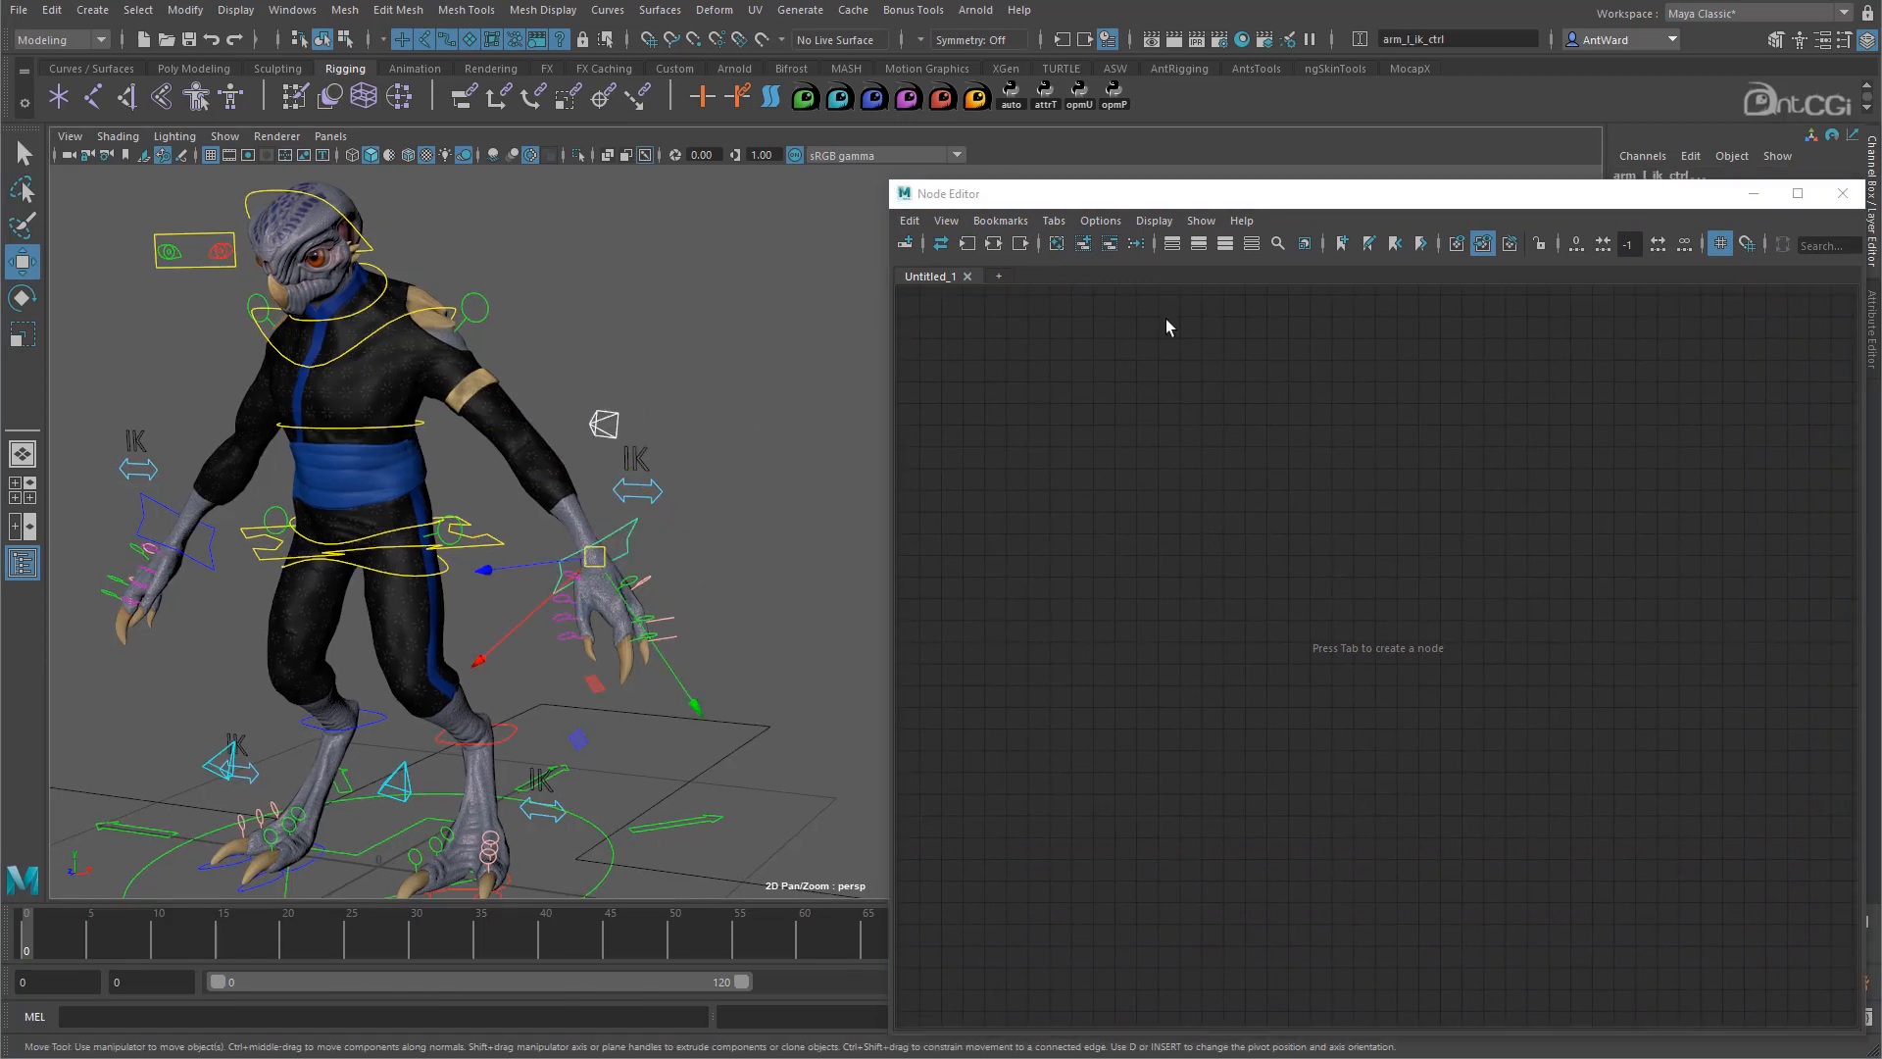
{"action": "left_click", "coordinate": [1082, 243]}
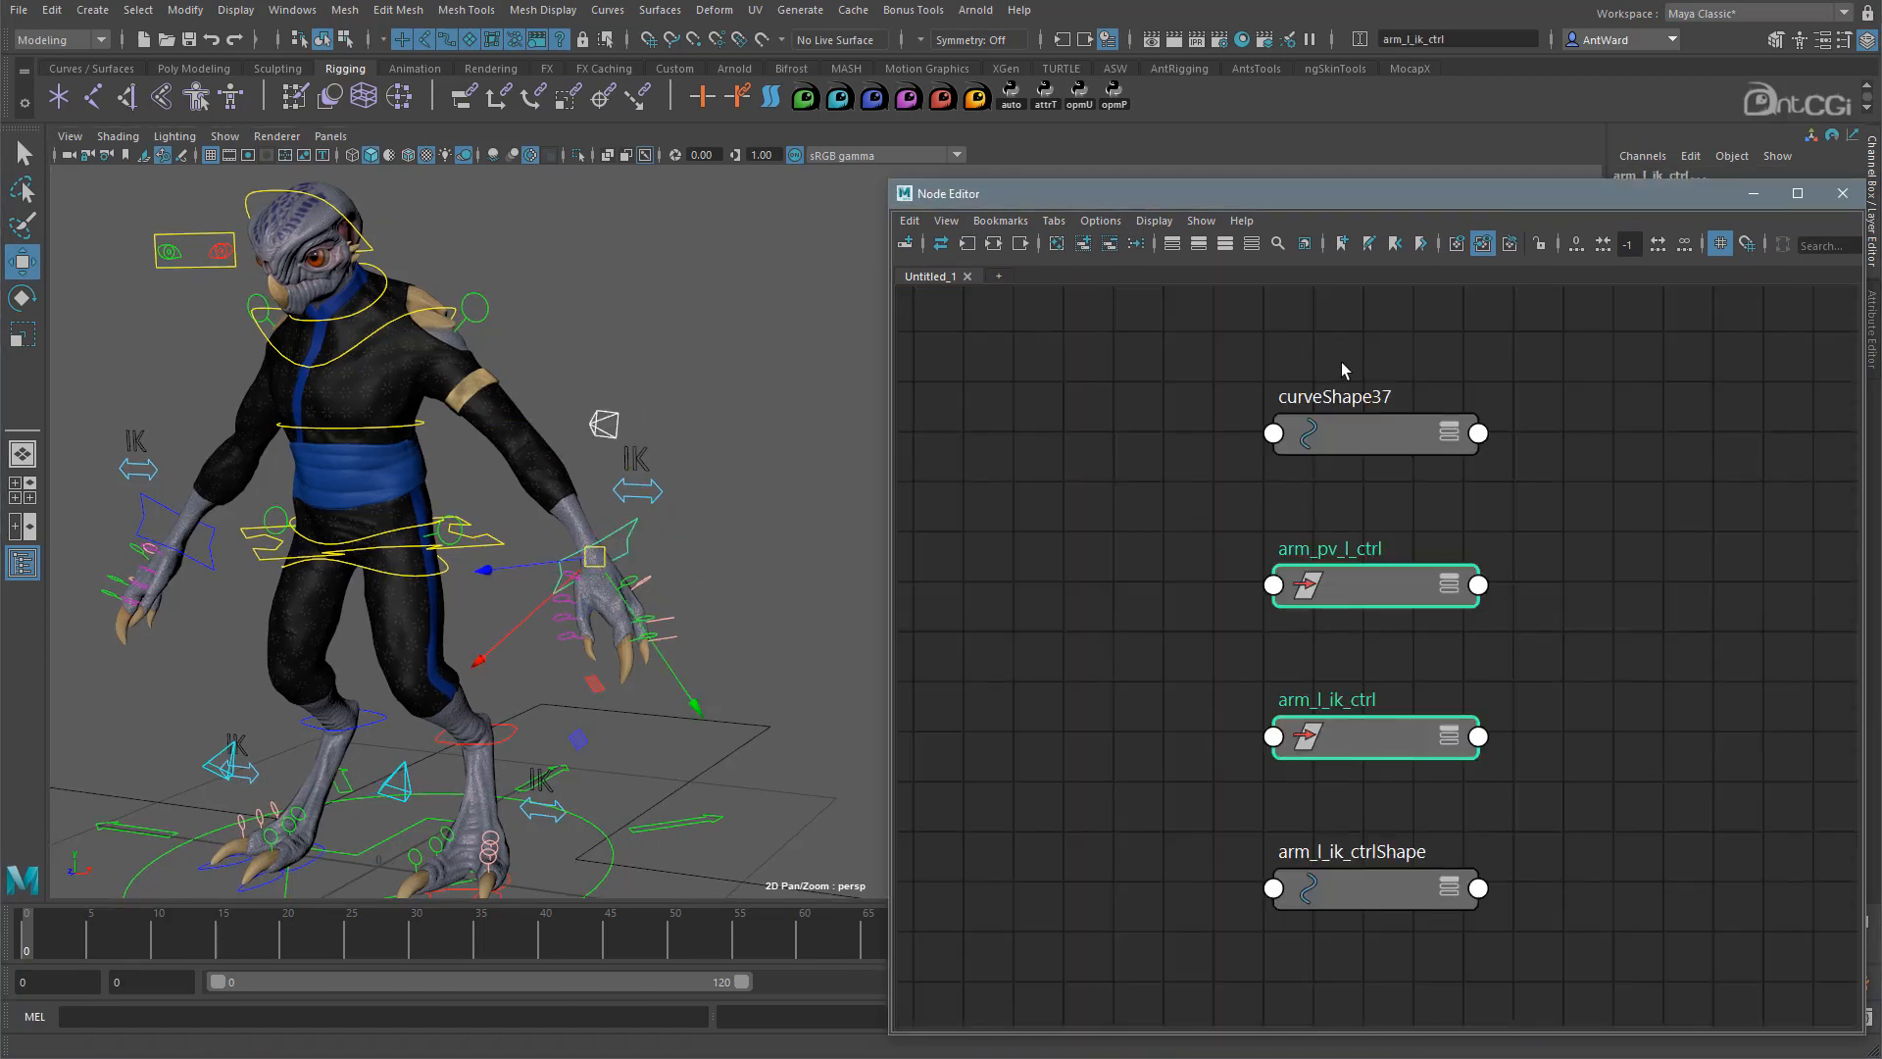
{"action": "left_click", "coordinate": [1200, 223]}
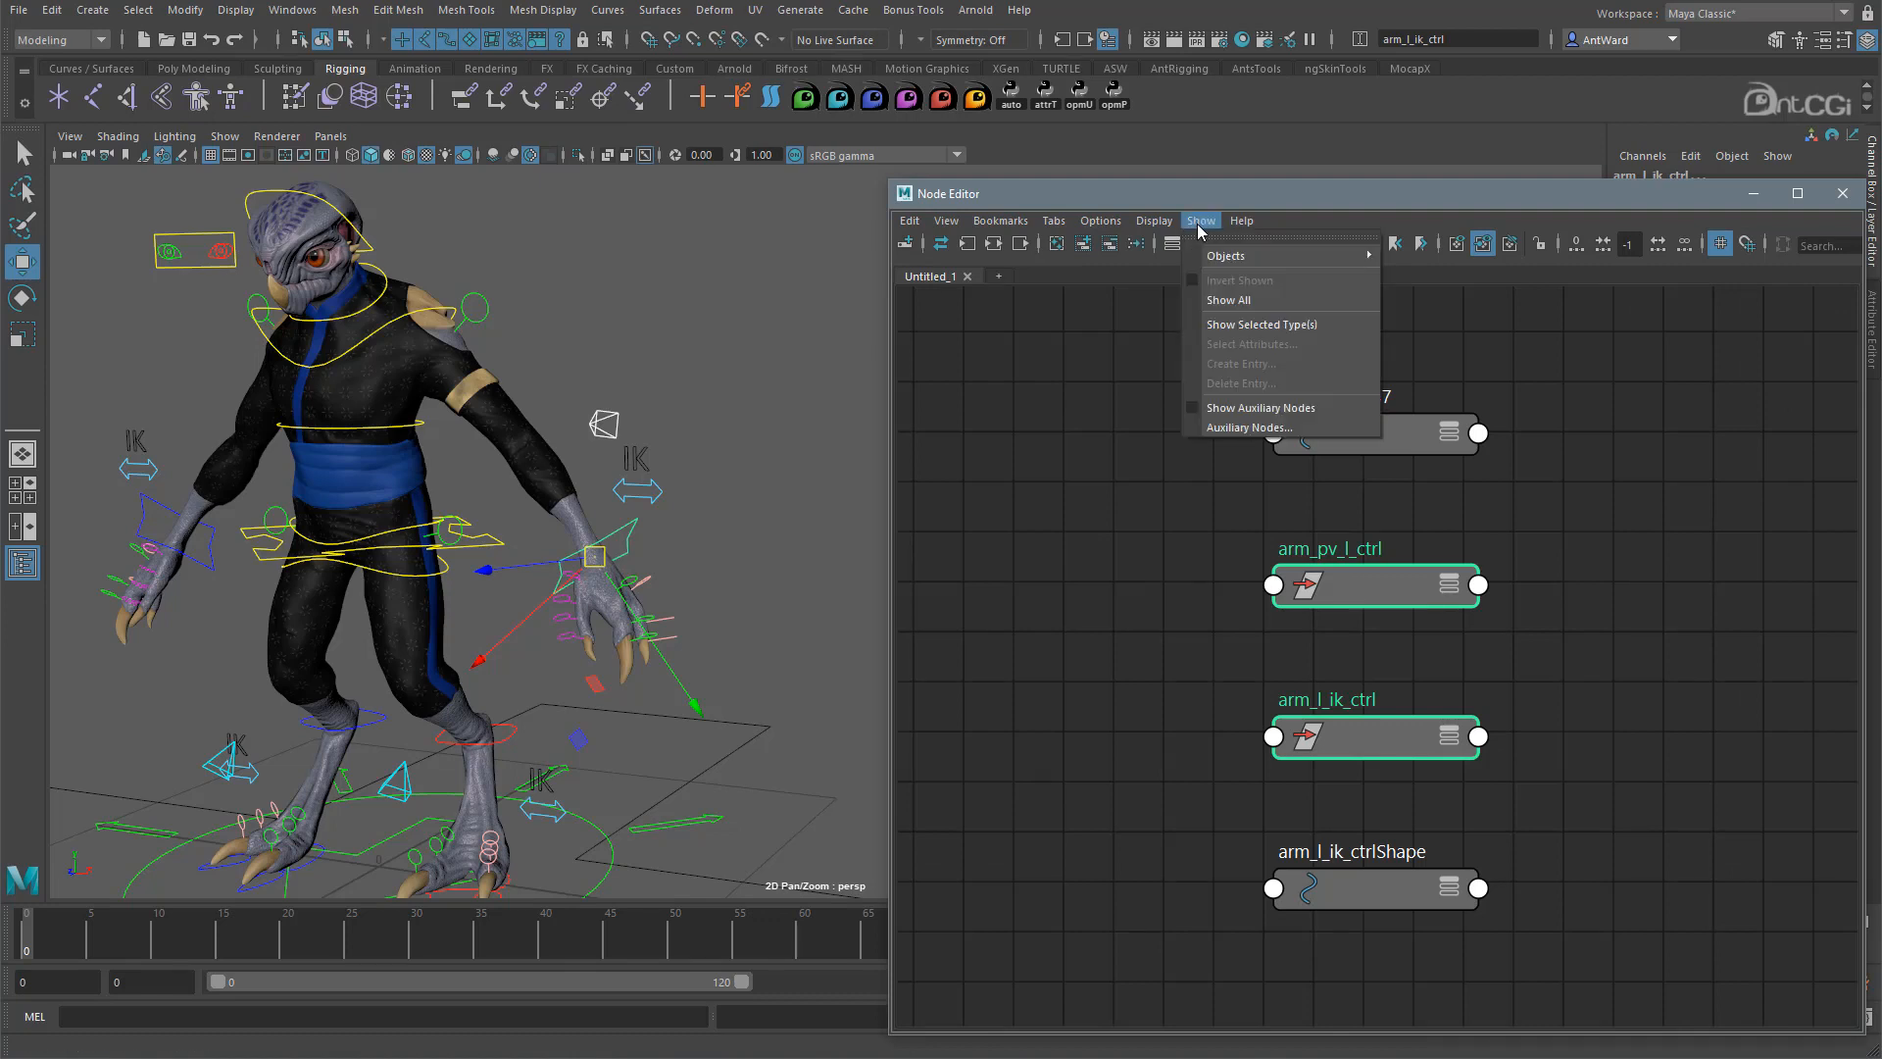
{"action": "mouse_move", "coordinate": [1163, 226]}
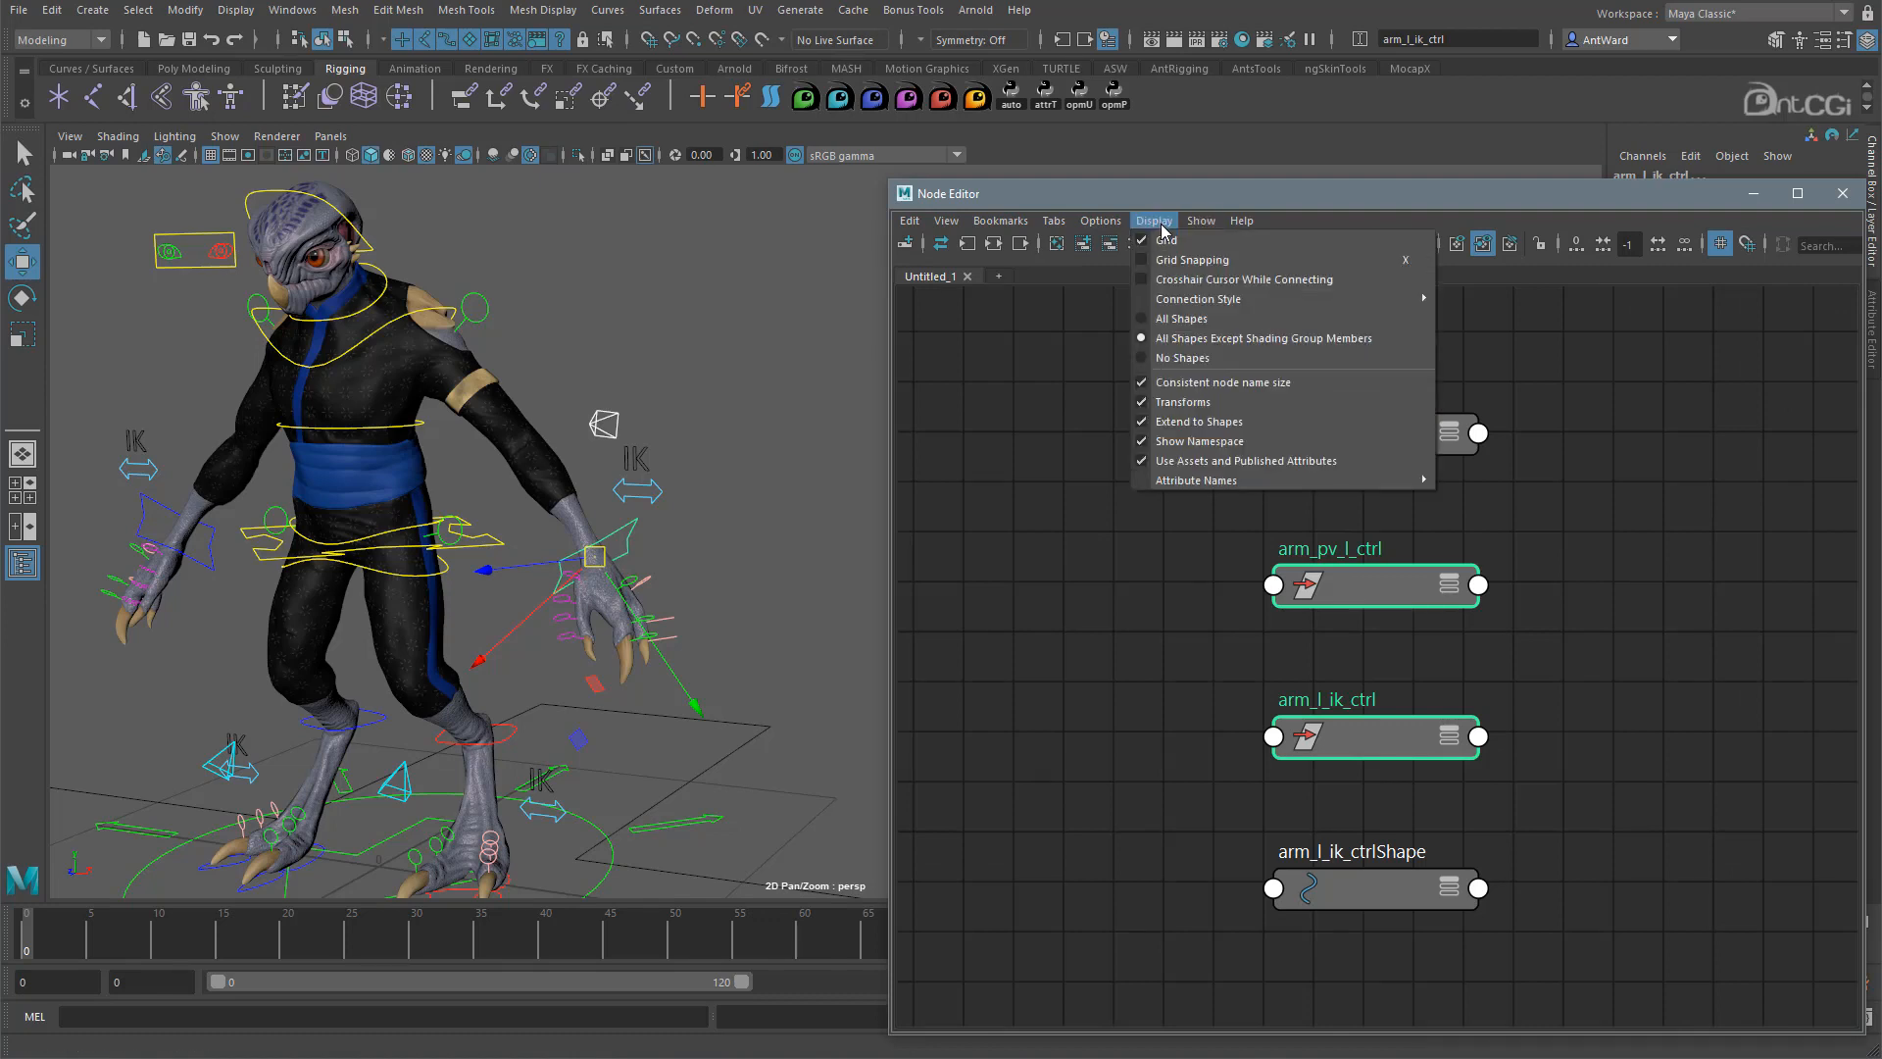
{"action": "left_click", "coordinate": [1198, 358]}
{"action": "scroll", "coordinate": [1485, 696], "scroll_direction": "down", "scroll_amount": 2}
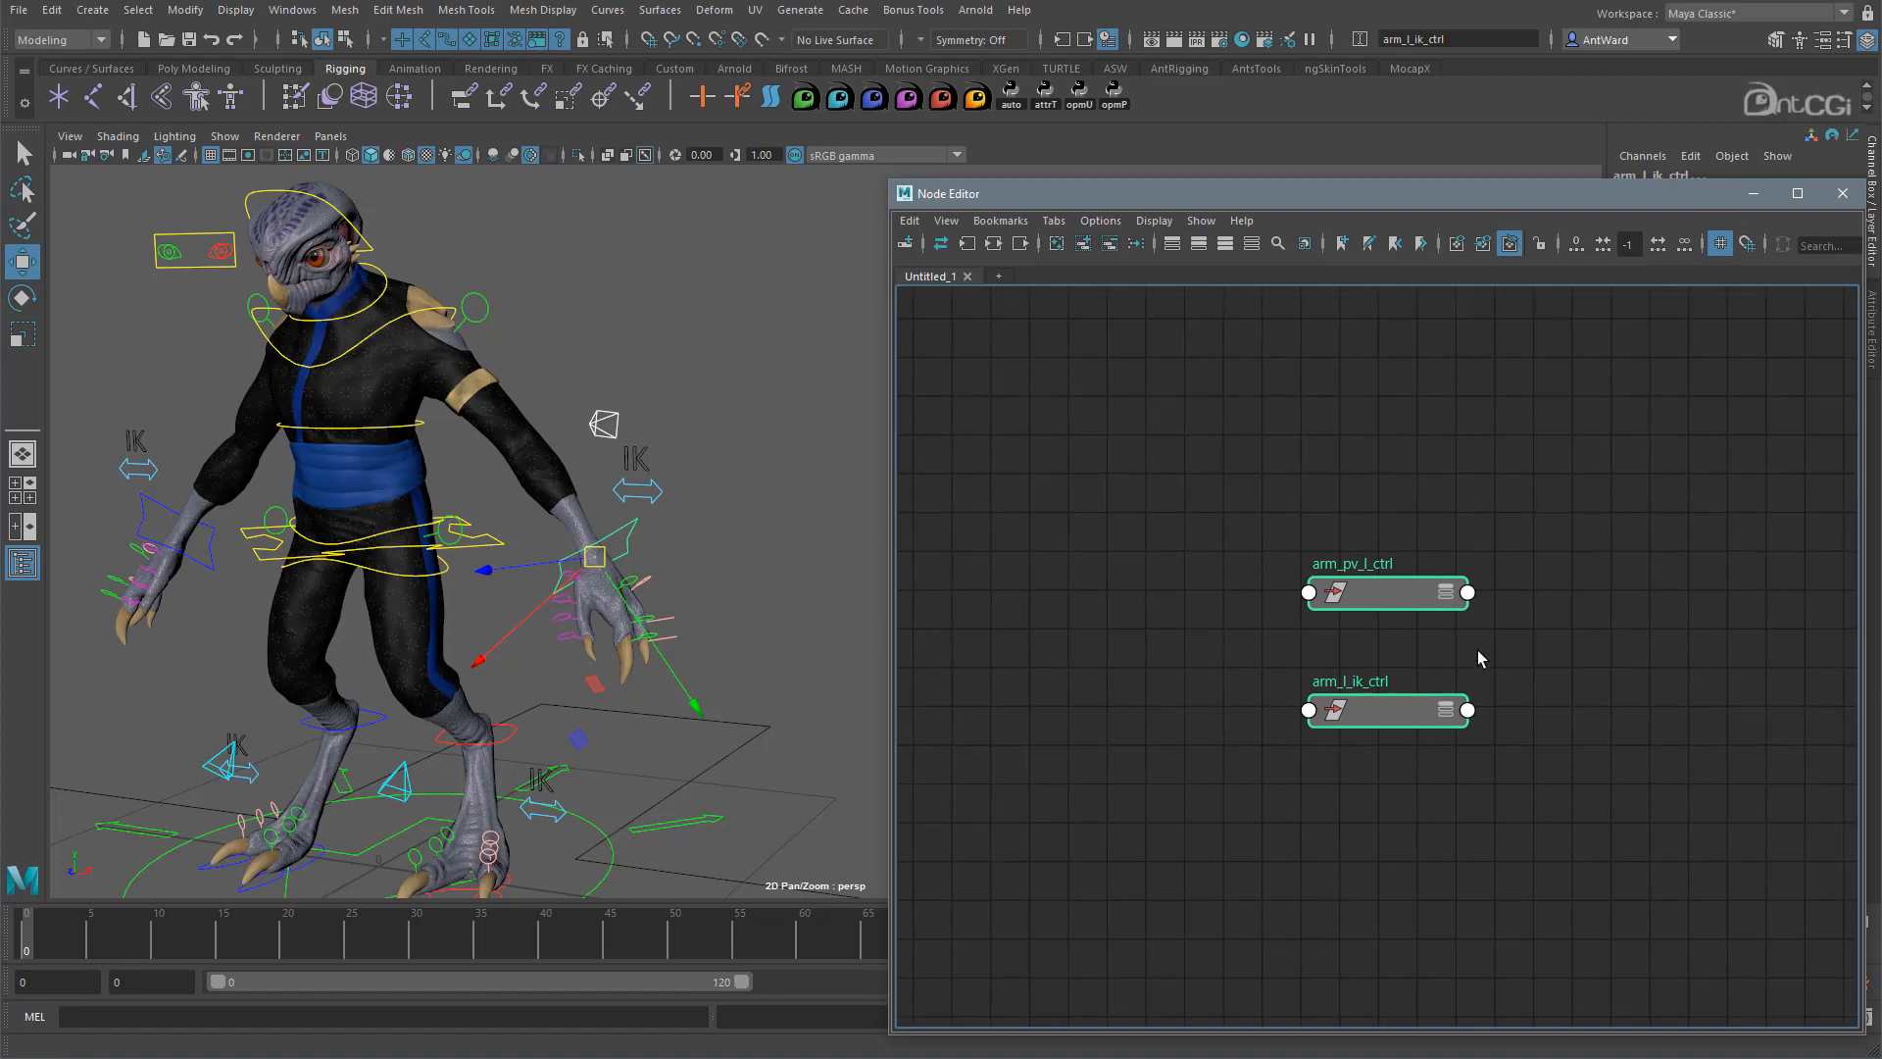
Arrange the graph with arm_l_ik_ctrl on the left and arm_pv_l_ctrl on the right, leaving space between them.
{"action": "left_click_drag", "start_coordinate": [1397, 708], "coordinate": [1280, 480]}
{"action": "left_click_drag", "start_coordinate": [1387, 598], "coordinate": [1667, 497]}
{"action": "left_click_drag", "start_coordinate": [1294, 488], "coordinate": [1163, 490]}
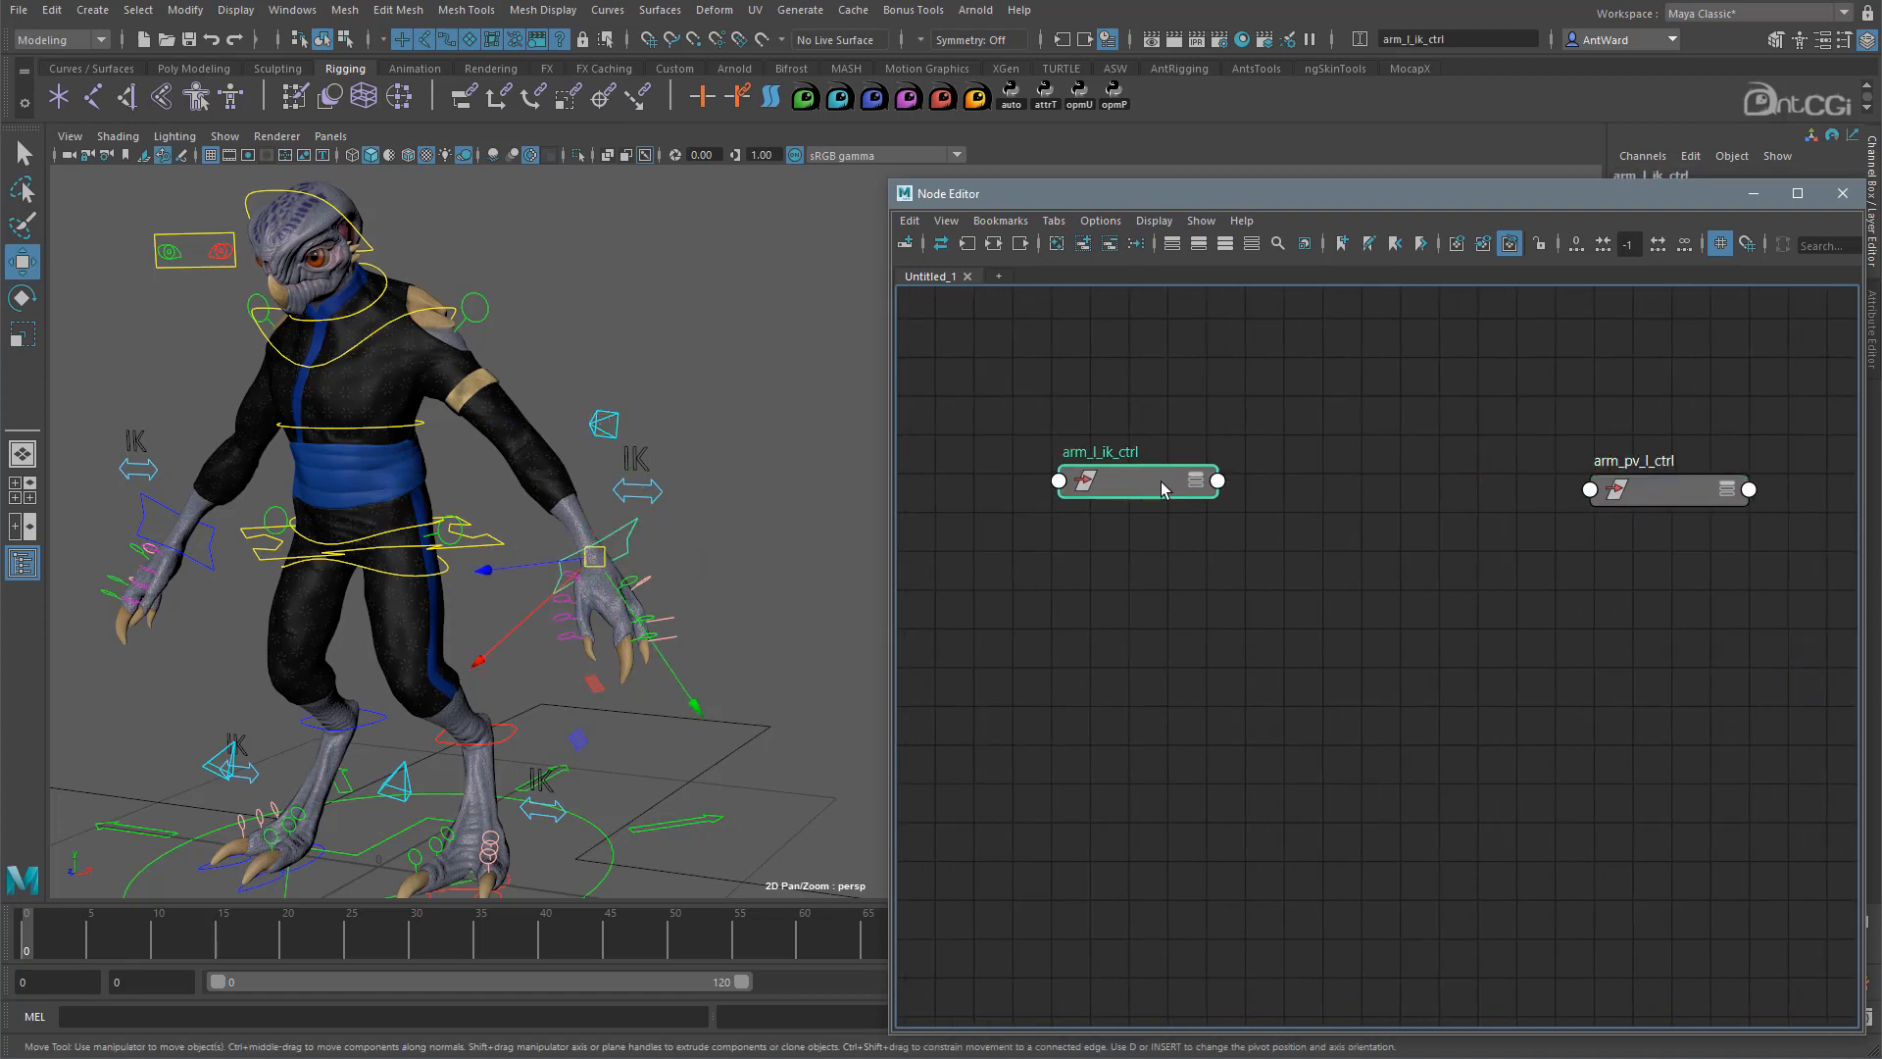
{"action": "left_click", "coordinate": [1644, 486], "text": "shift"}
{"action": "scroll", "coordinate": [1549, 567], "scroll_direction": "down", "scroll_amount": 1}
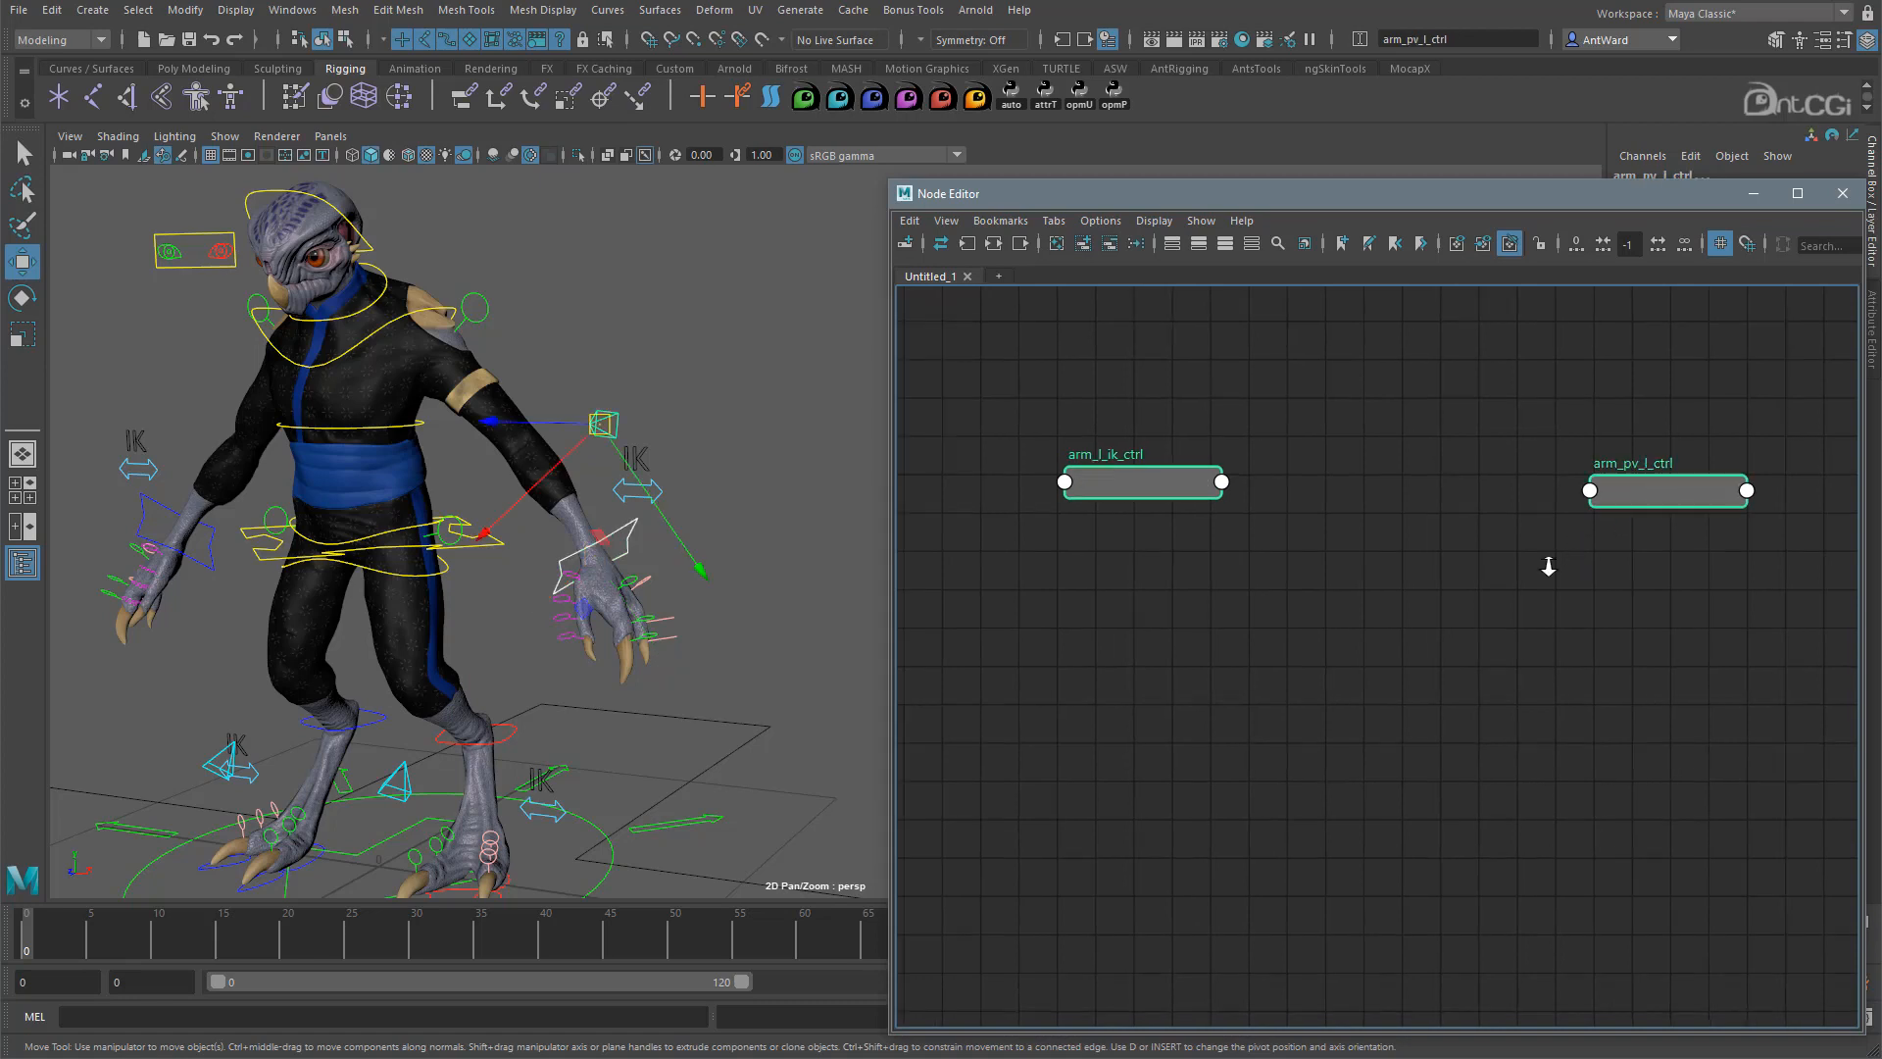
{"action": "scroll", "coordinate": [1549, 566], "scroll_direction": "down", "scroll_amount": 2}
{"action": "left_click", "coordinate": [1478, 626]}
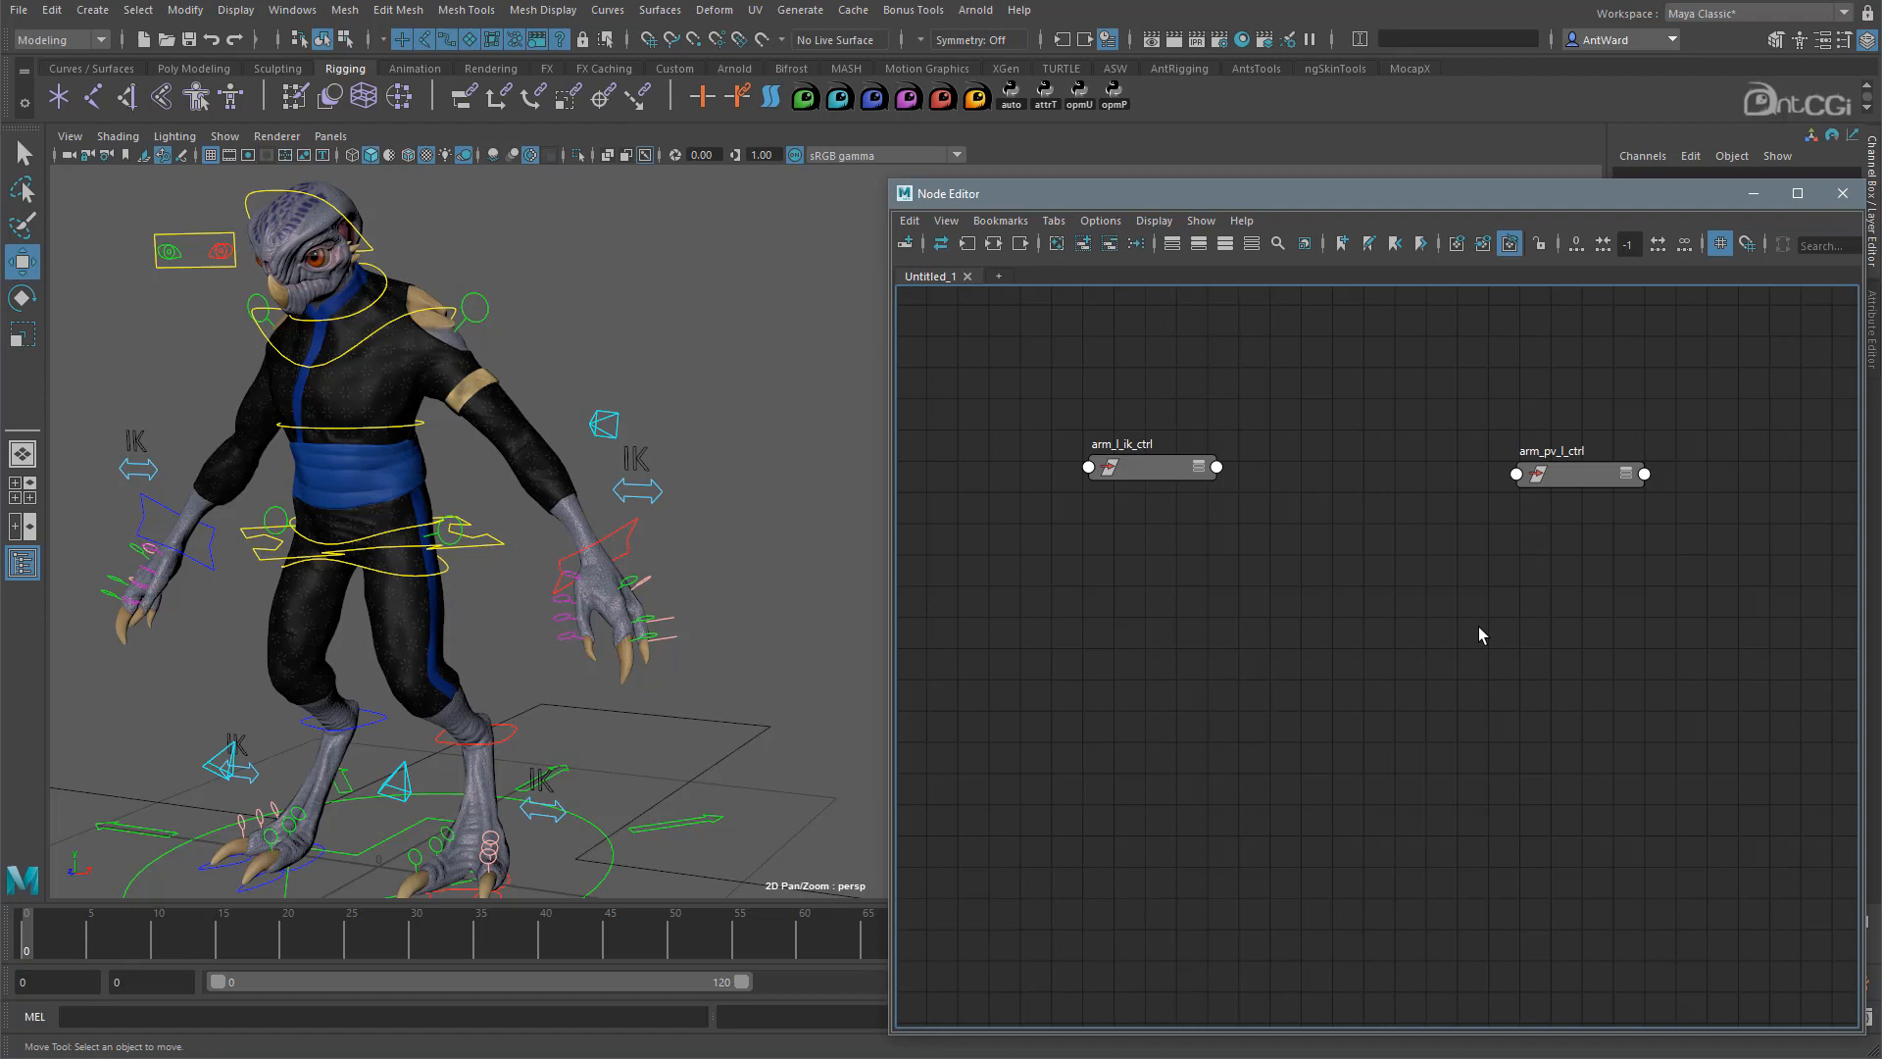
Create a blendMatrix node and place it between and below the two control nodes.
{"action": "key", "text": "Tab"}
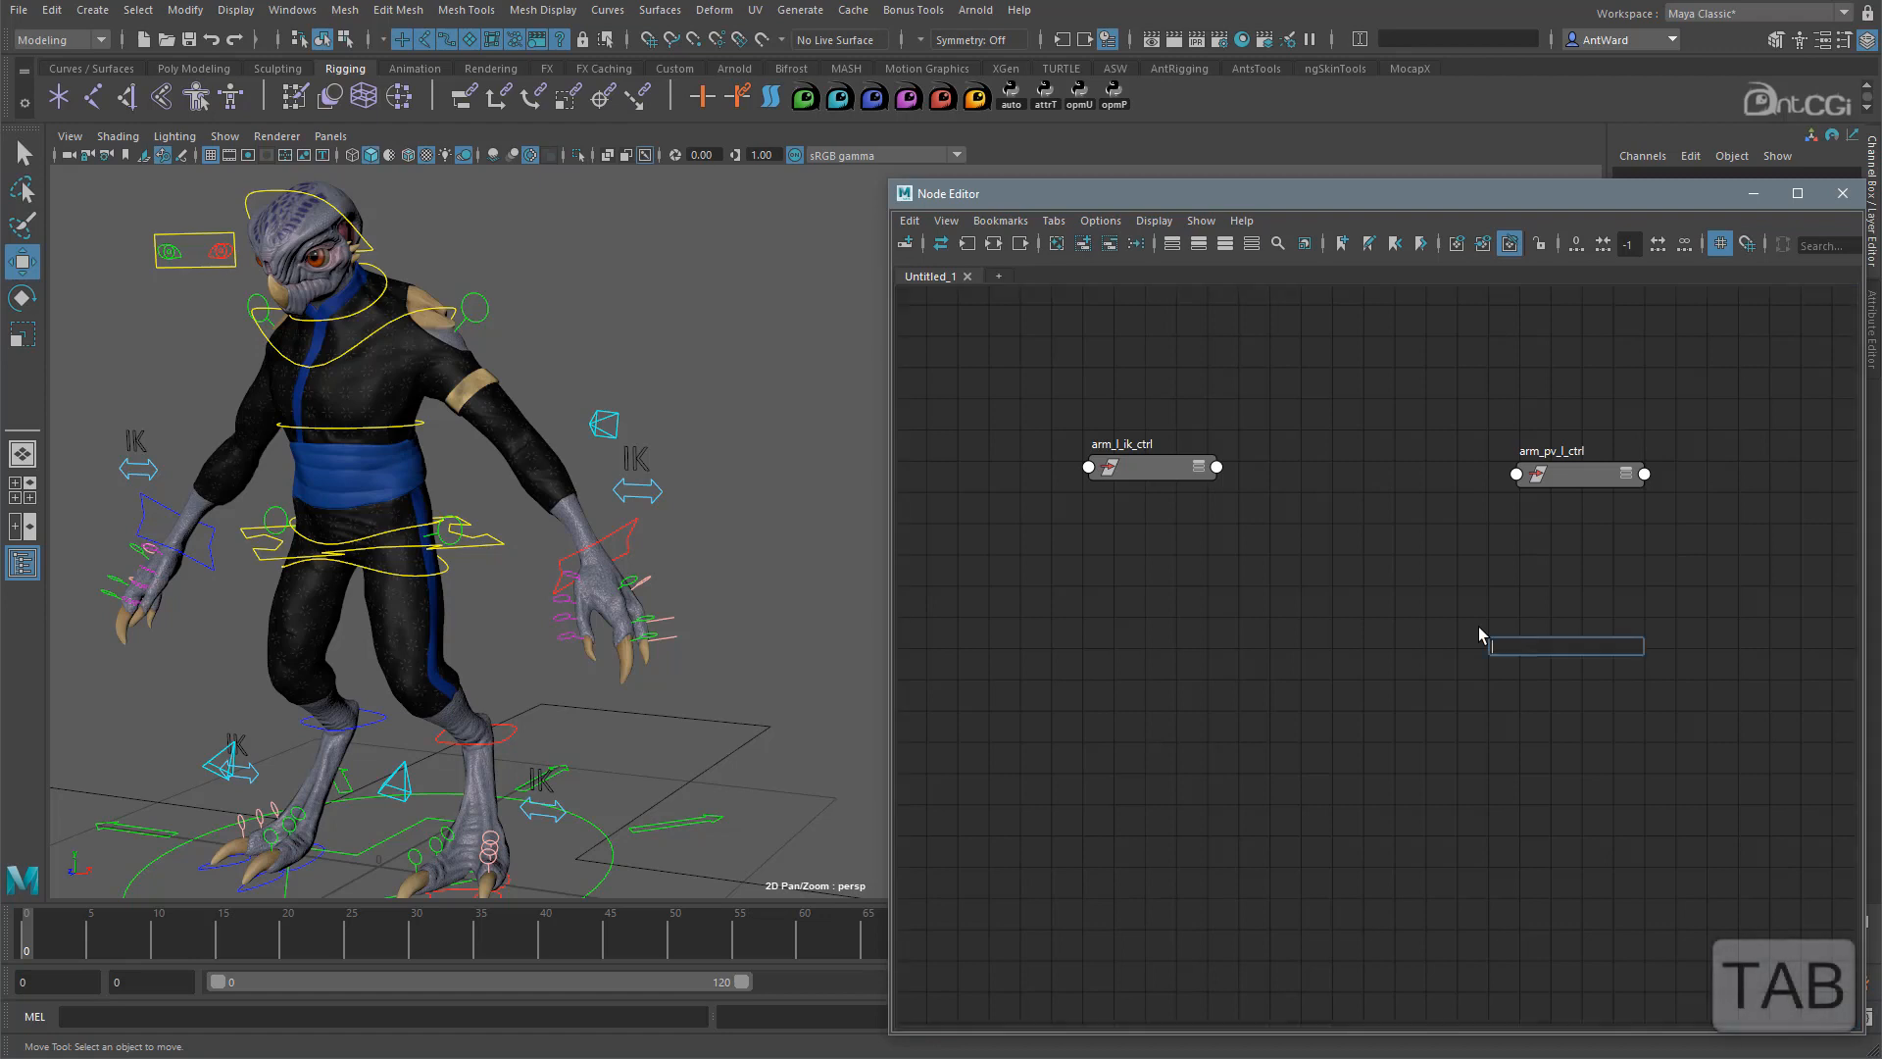
{"action": "type", "text": "blend"}
{"action": "left_click", "coordinate": [1565, 728]}
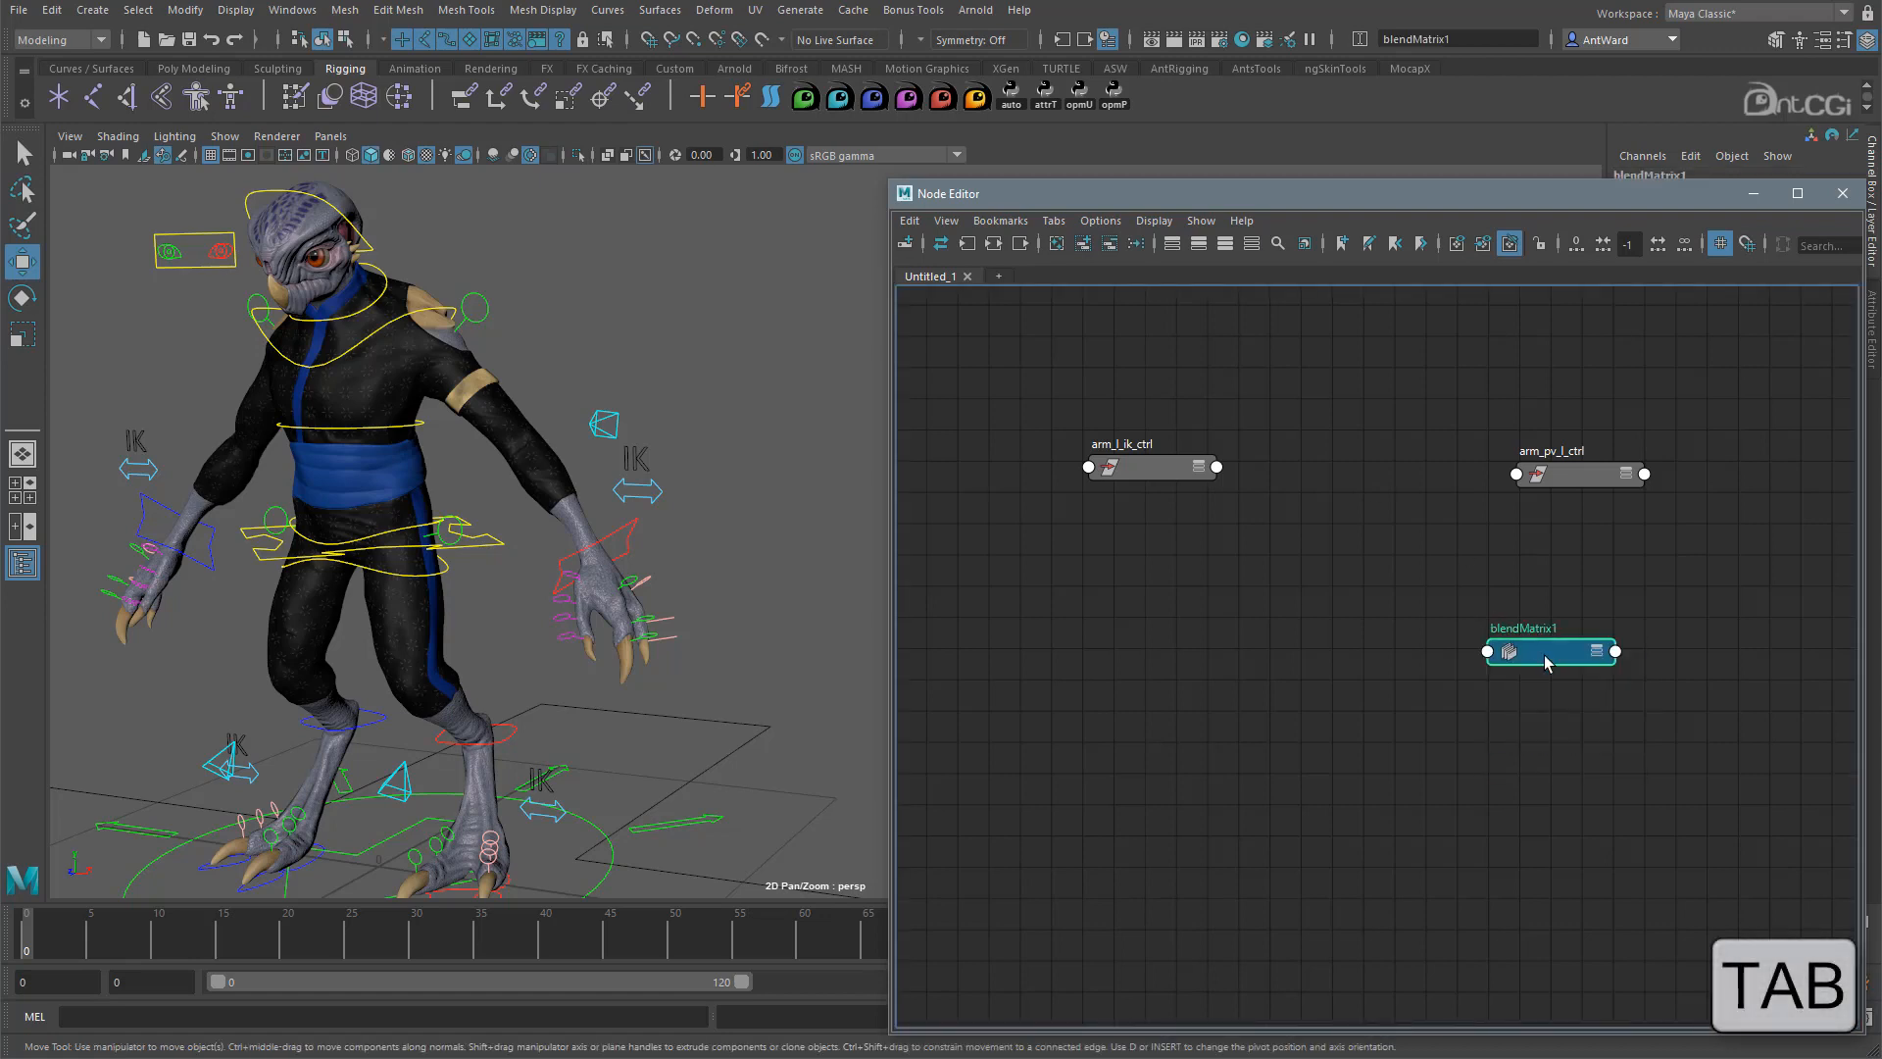
{"action": "left_click_drag", "start_coordinate": [1535, 652], "coordinate": [1358, 575]}
Rename the blendMatrix node arm_pv_l_space_blend, reusing the pole vector control's name, and expand its connection attributes.
{"action": "double_click", "coordinate": [1551, 451]}
{"action": "key", "text": "ctrl+c"}
{"action": "double_click", "coordinate": [1341, 547]}
{"action": "key", "text": "ctrl+v"}
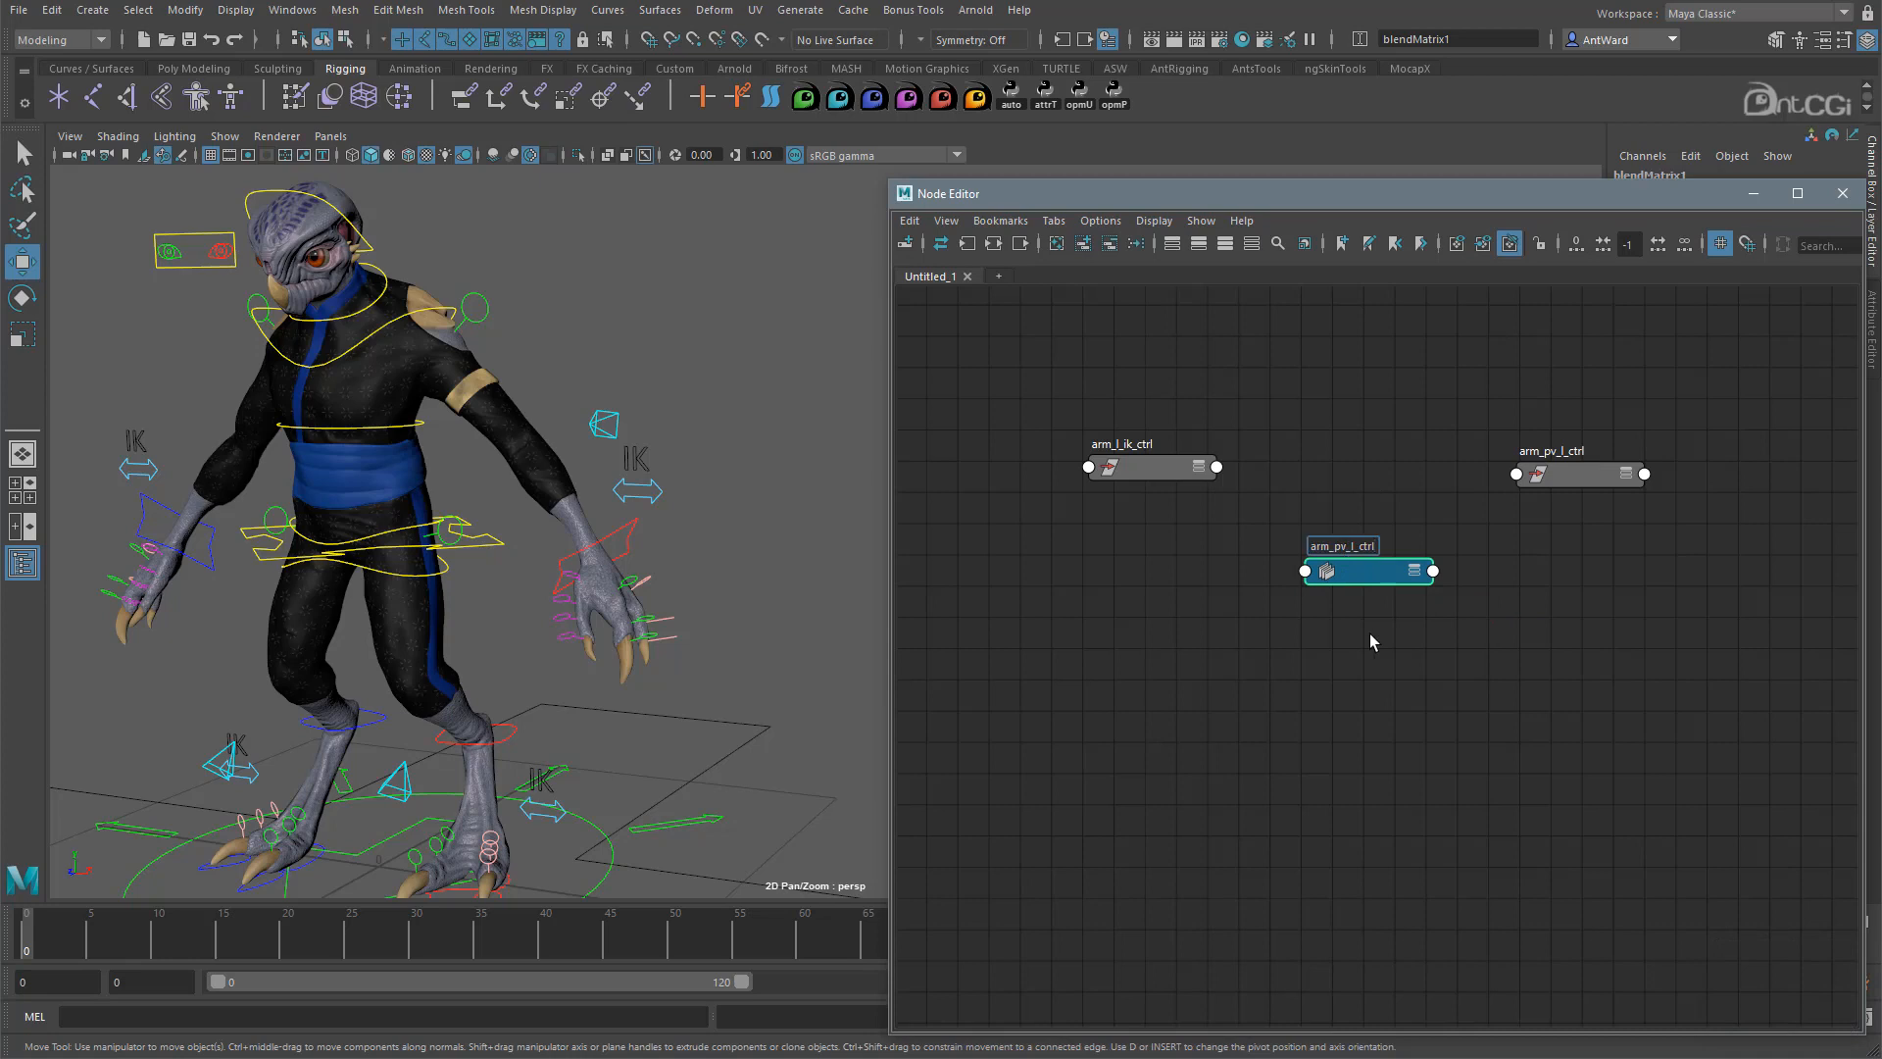
{"action": "type", "text": "_space_blend"}
{"action": "key", "text": "Return"}
{"action": "key", "text": "3"}
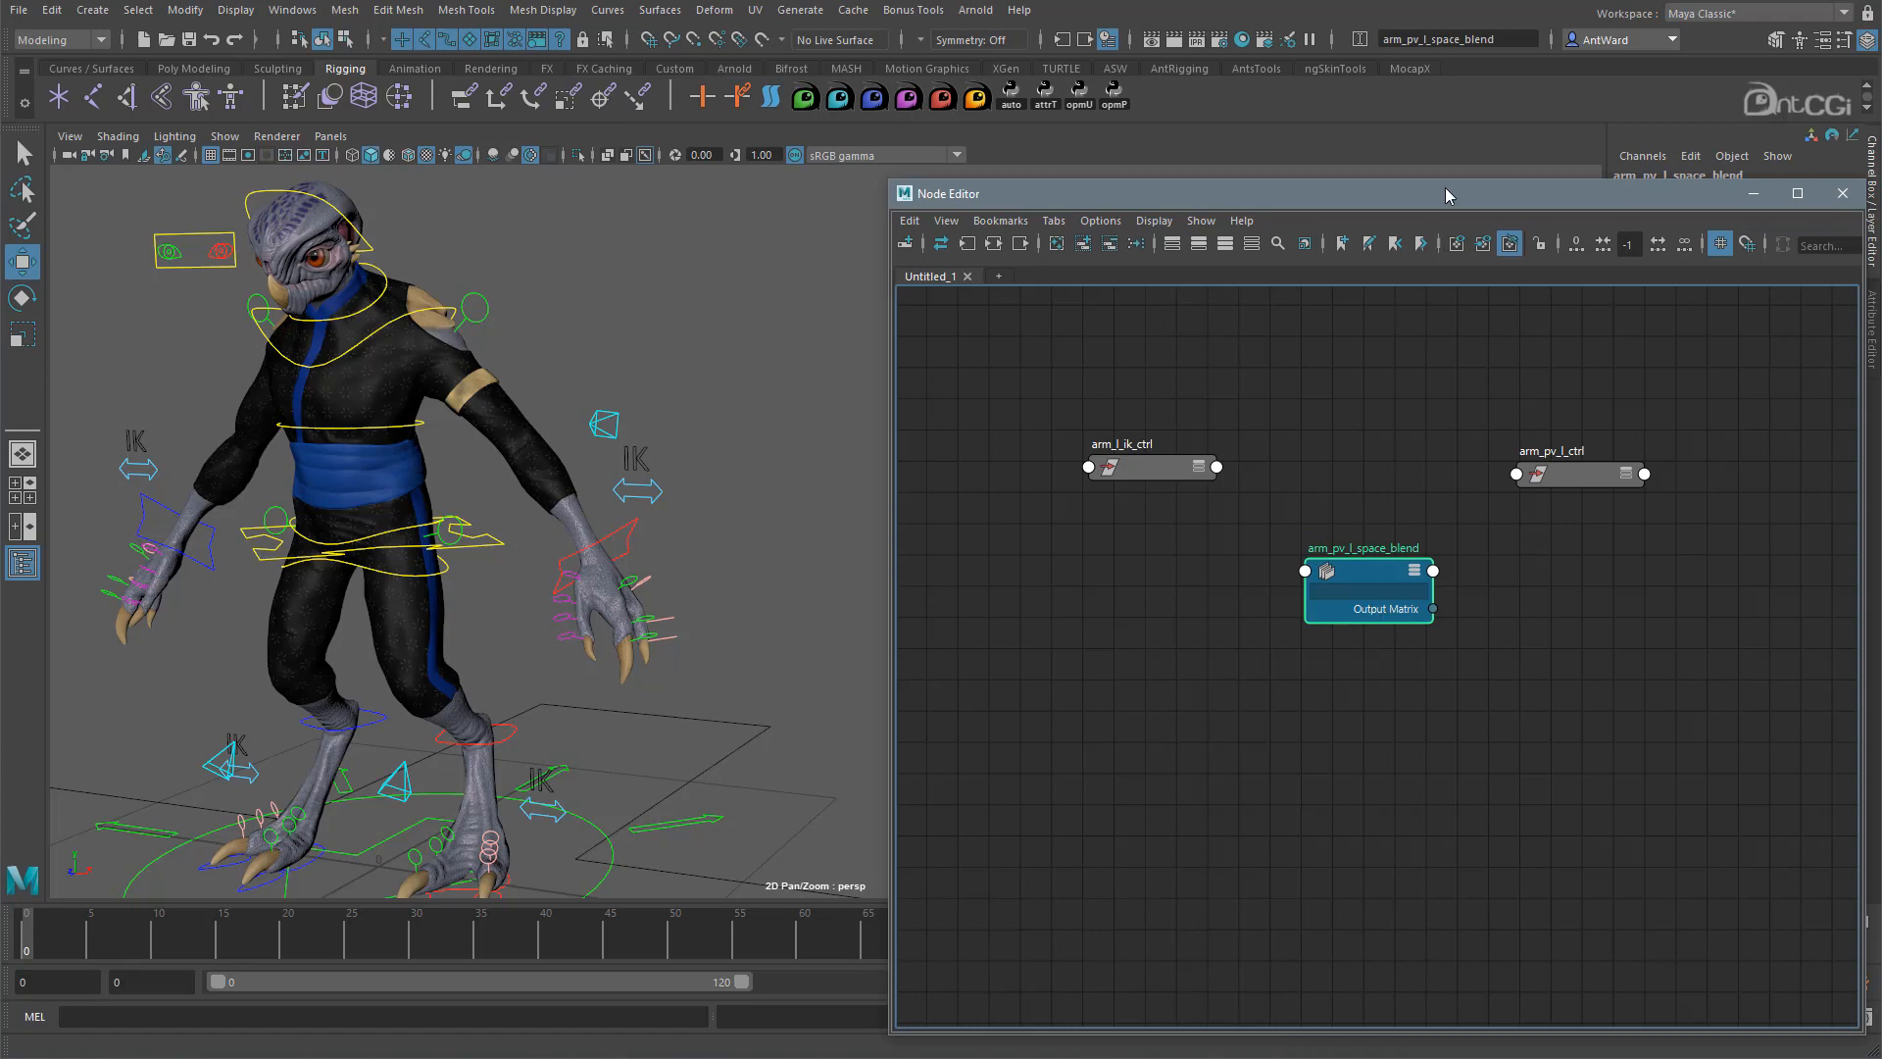
Show the Attribute Editor beside a smaller Node Editor and expand the blend node's Input Matrix and Target Matrix sections.
{"action": "left_click_drag", "start_coordinate": [1445, 186], "coordinate": [1131, 194]}
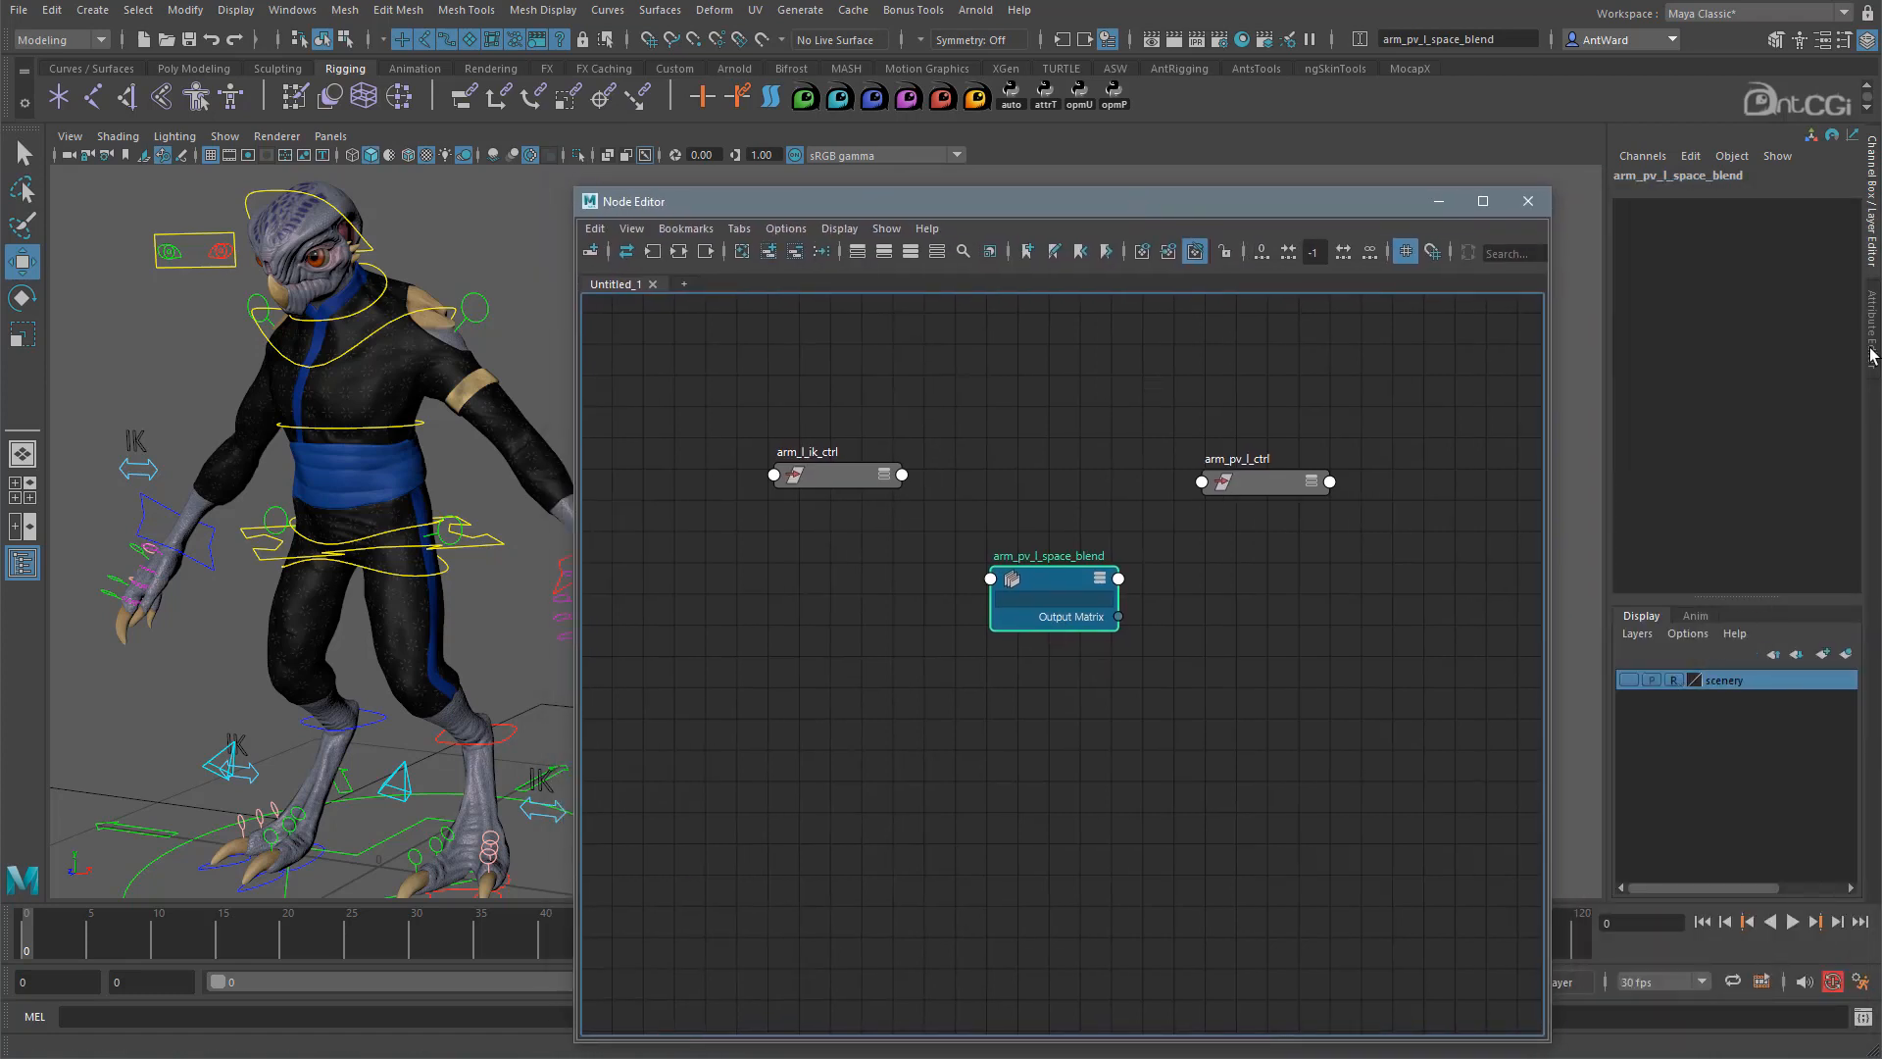
{"action": "left_click", "coordinate": [1870, 326]}
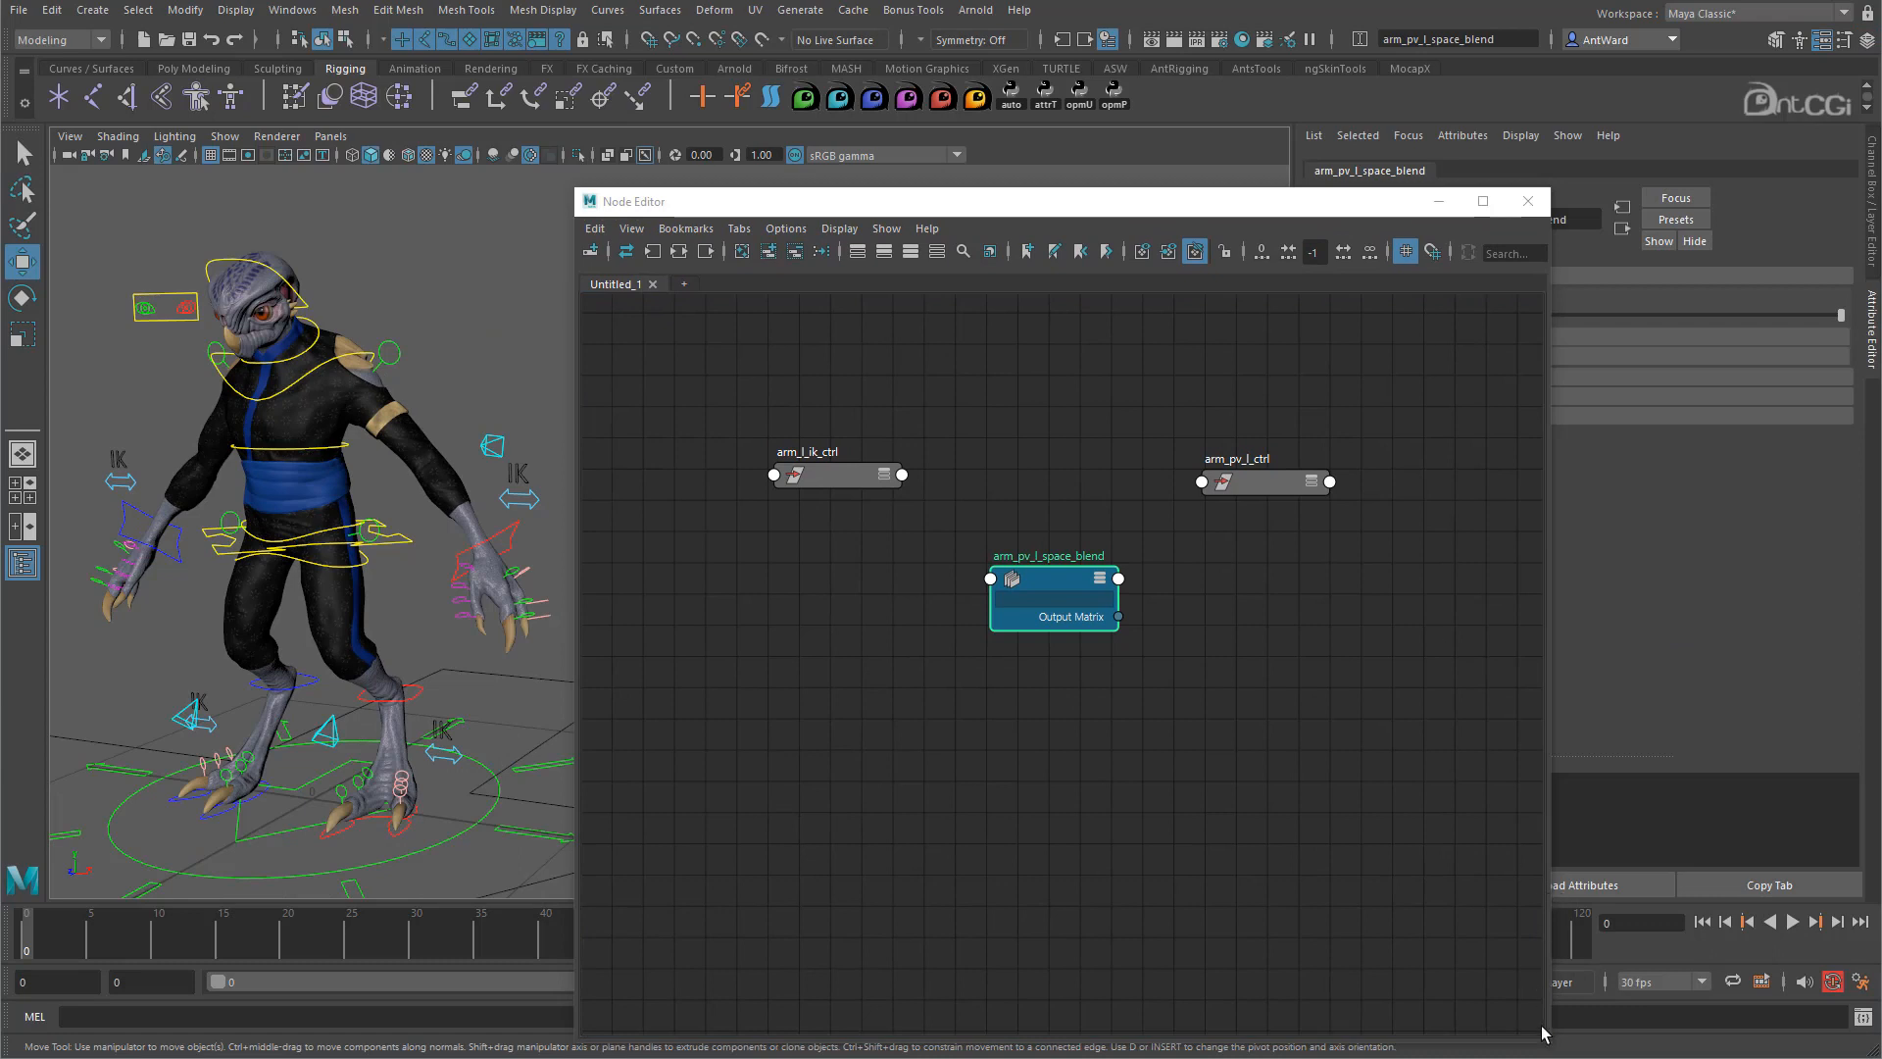
{"action": "left_click_drag", "start_coordinate": [1553, 1046], "coordinate": [1353, 915]}
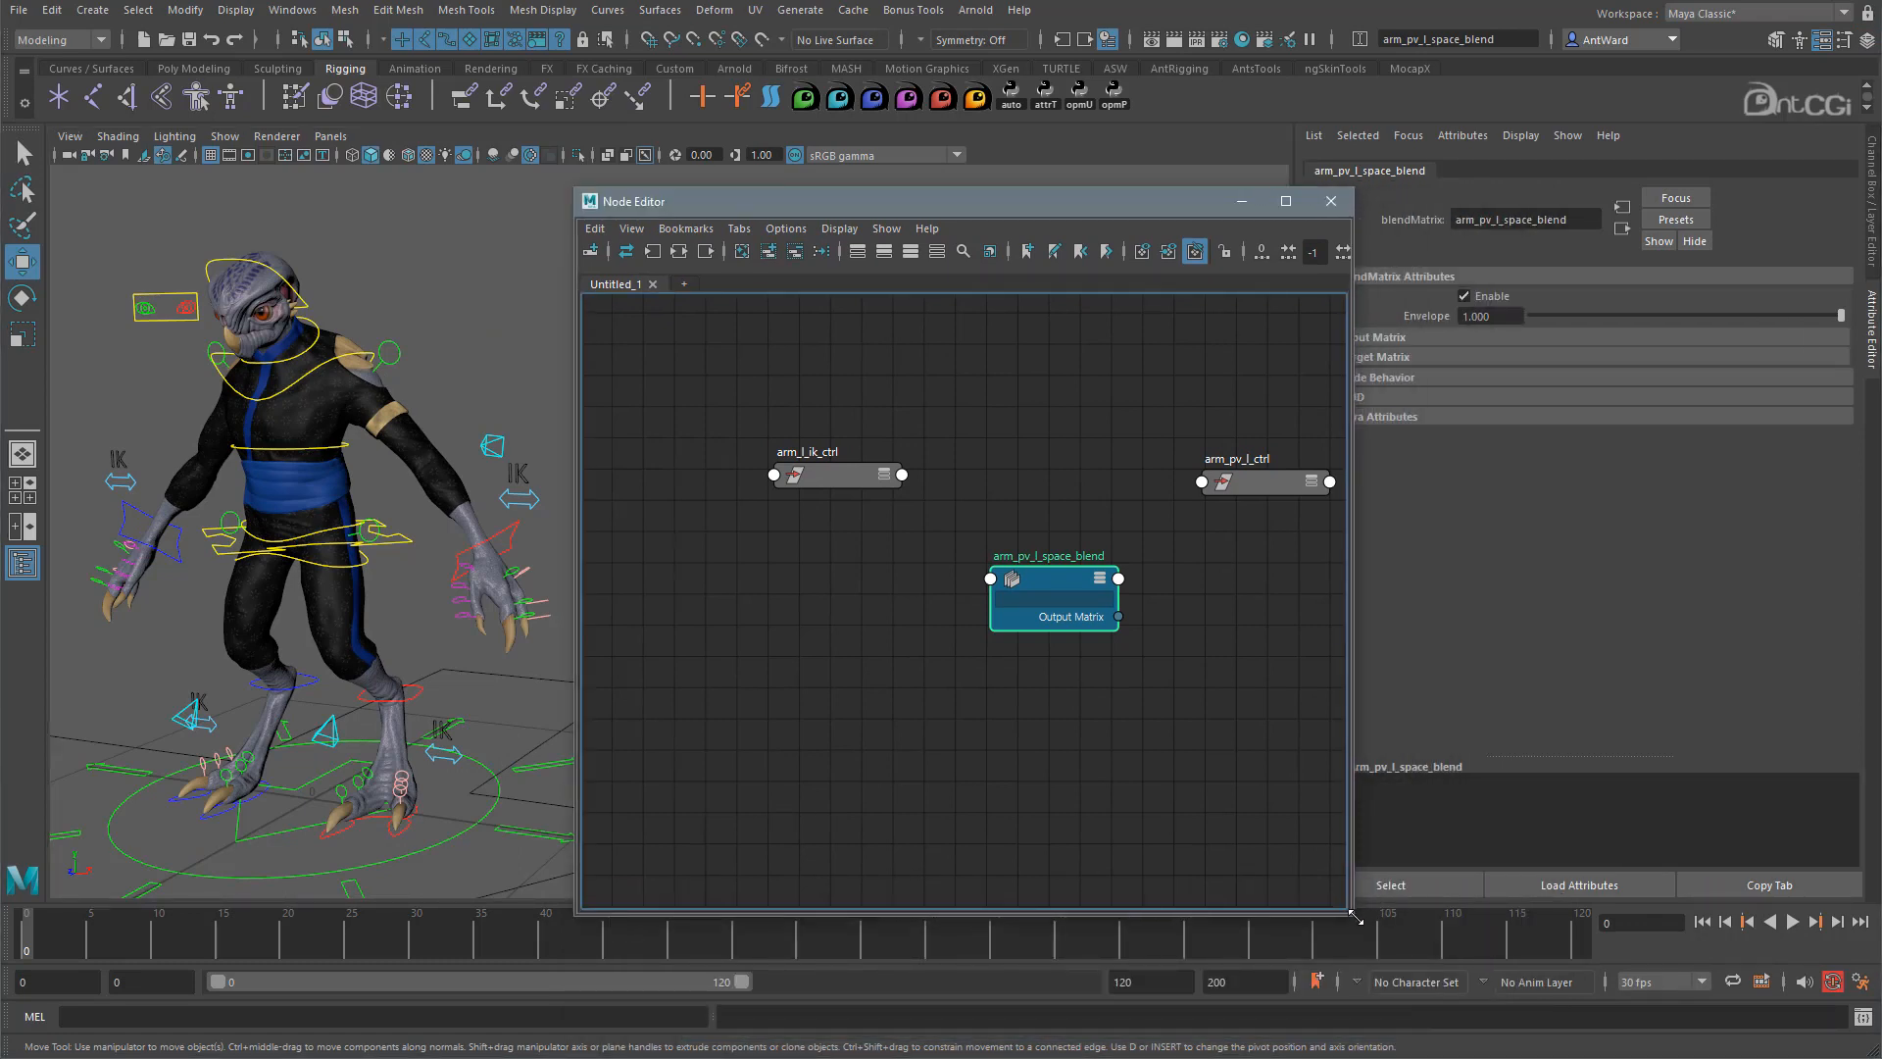
{"action": "middle_click_drag", "start_coordinate": [1079, 530], "coordinate": [992, 522]}
{"action": "left_click_drag", "start_coordinate": [1143, 208], "coordinate": [1037, 221]}
{"action": "left_click", "coordinate": [1372, 337]}
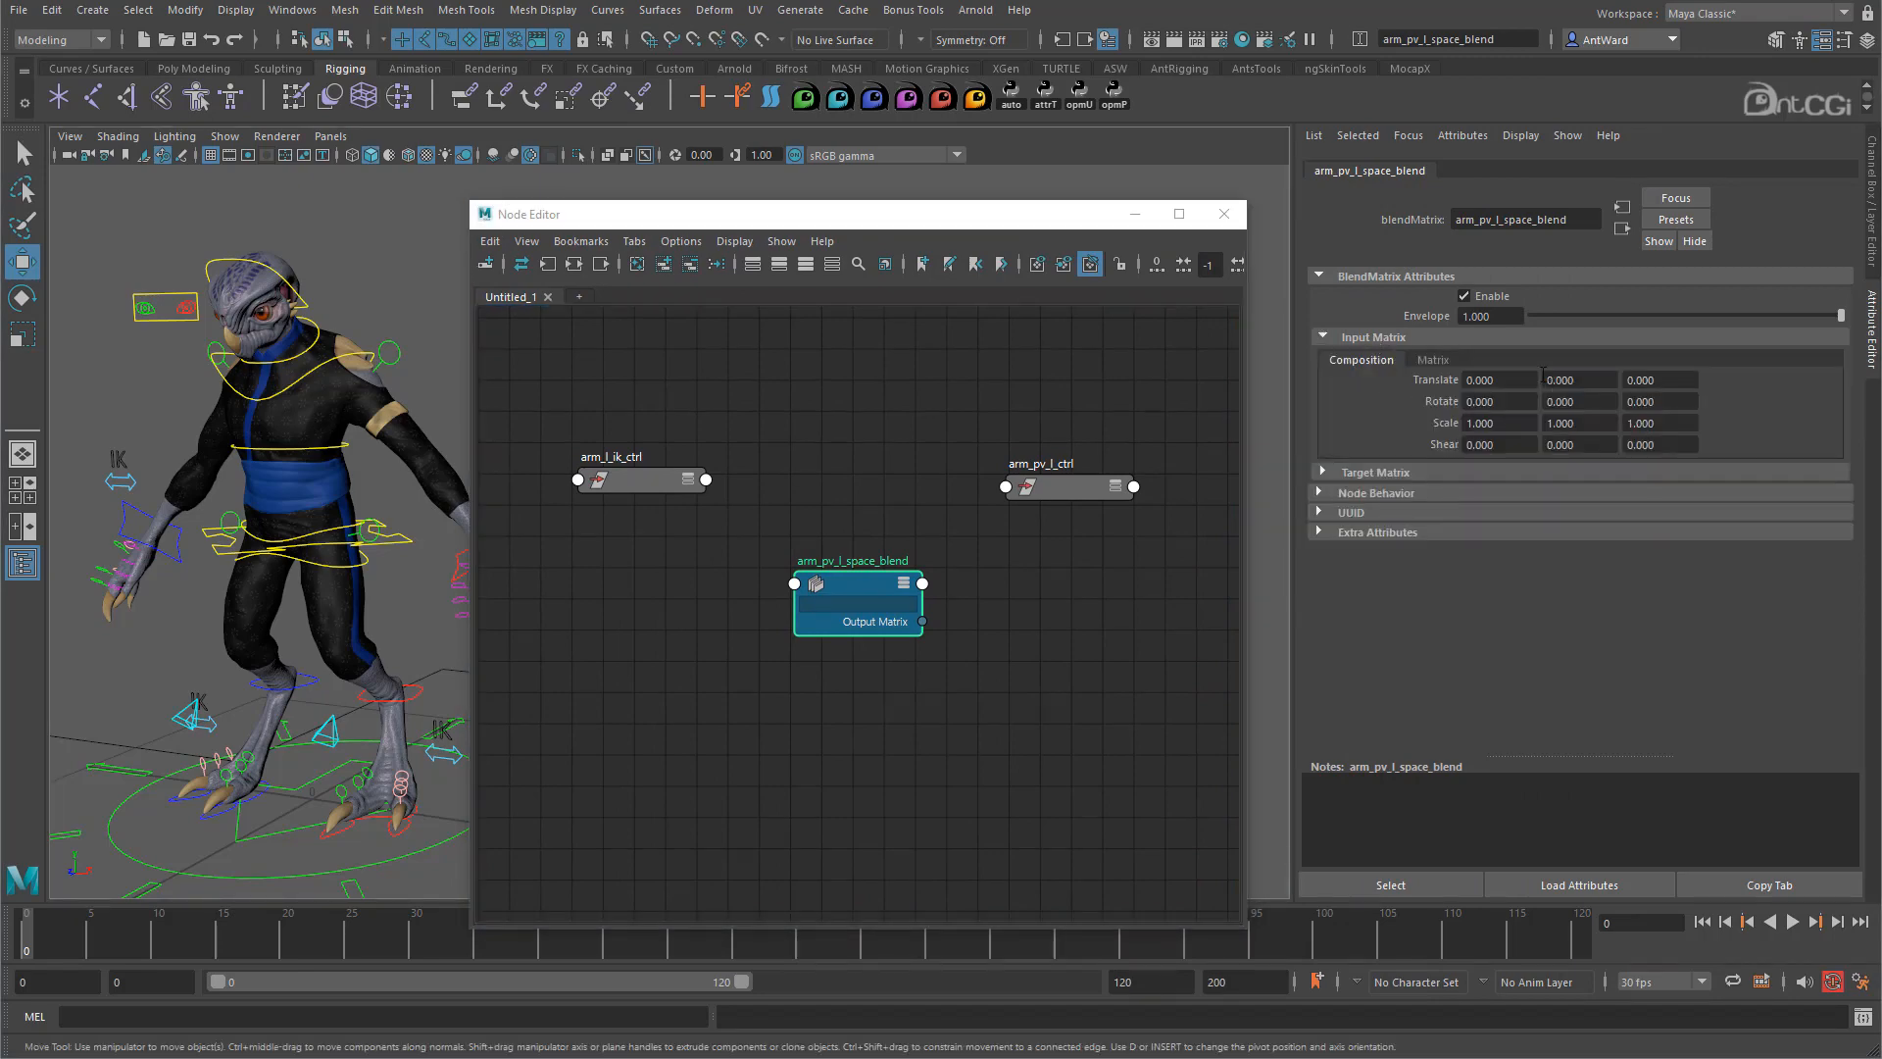
{"action": "left_click", "coordinate": [1361, 472]}
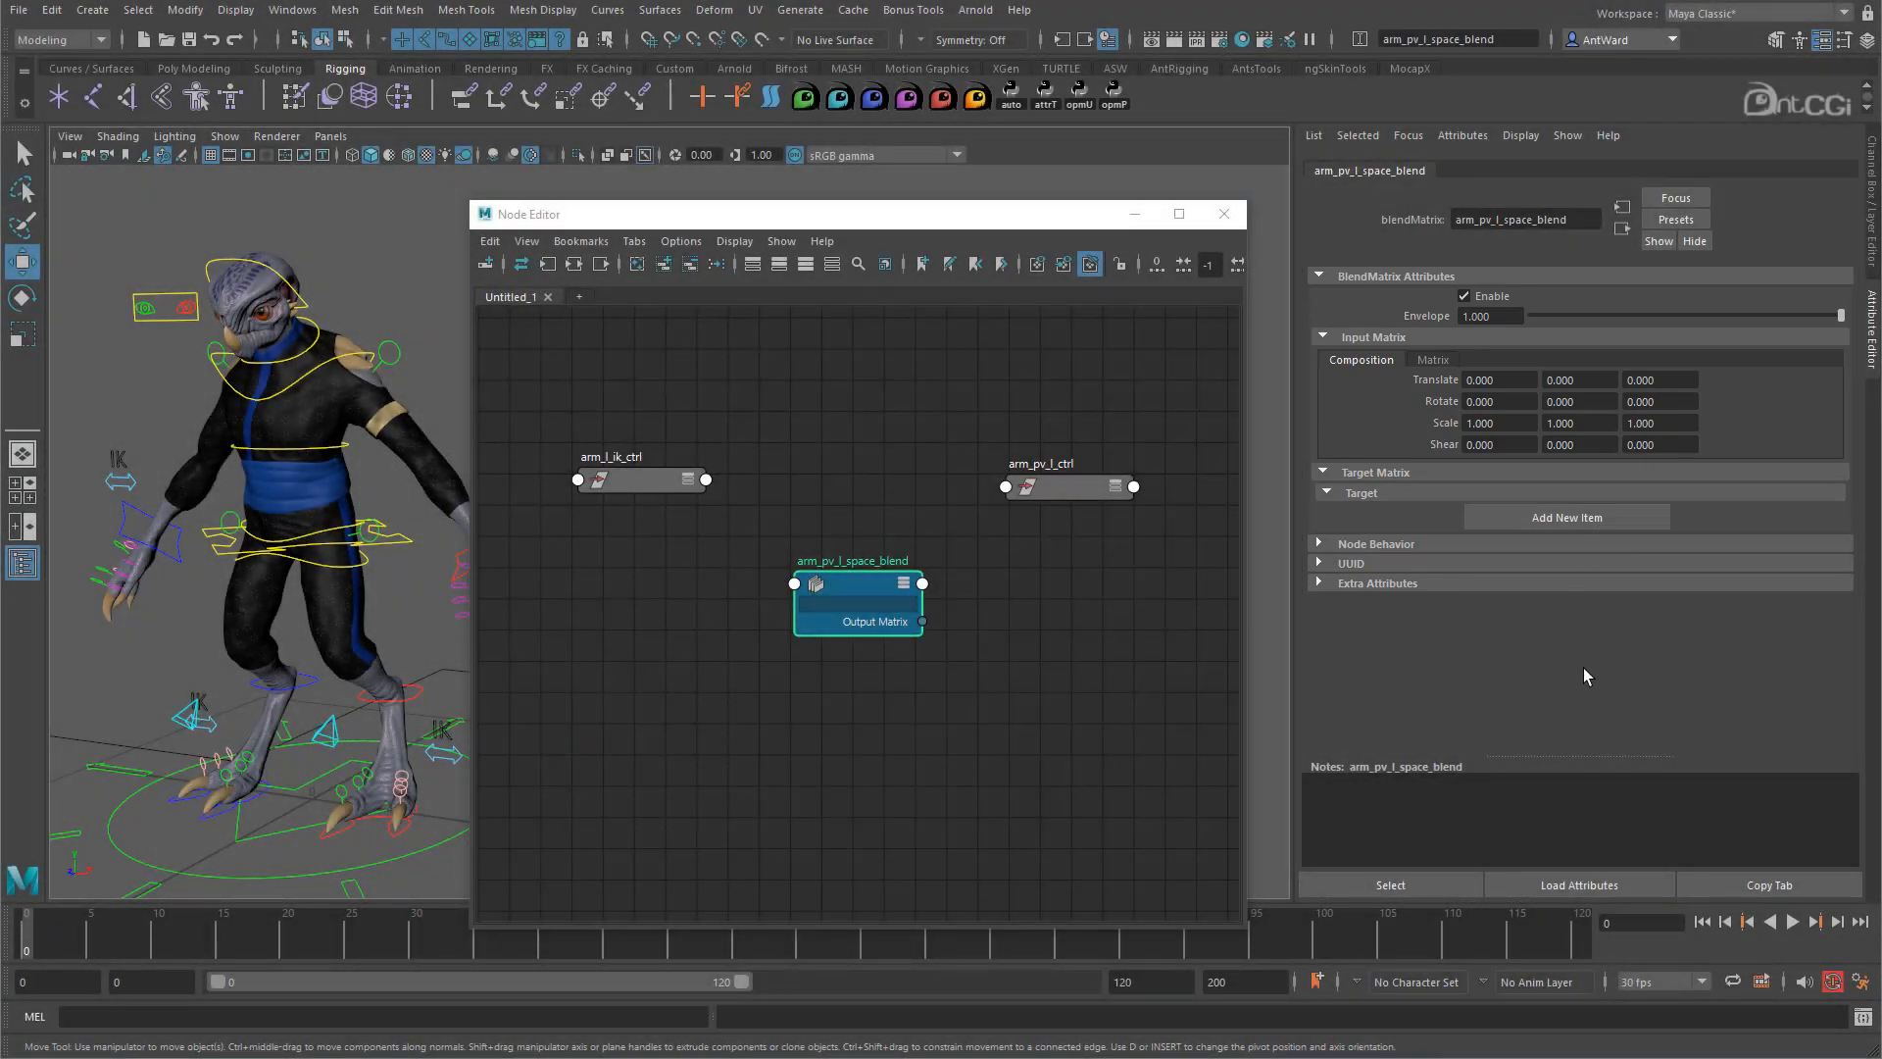
Display arm_pv_l_ctrl's Transform Offset Parent Matrix in a detached attribute window next to the blend node's attributes.
{"action": "left_click", "coordinate": [1082, 495]}
{"action": "left_click", "coordinate": [1356, 172]}
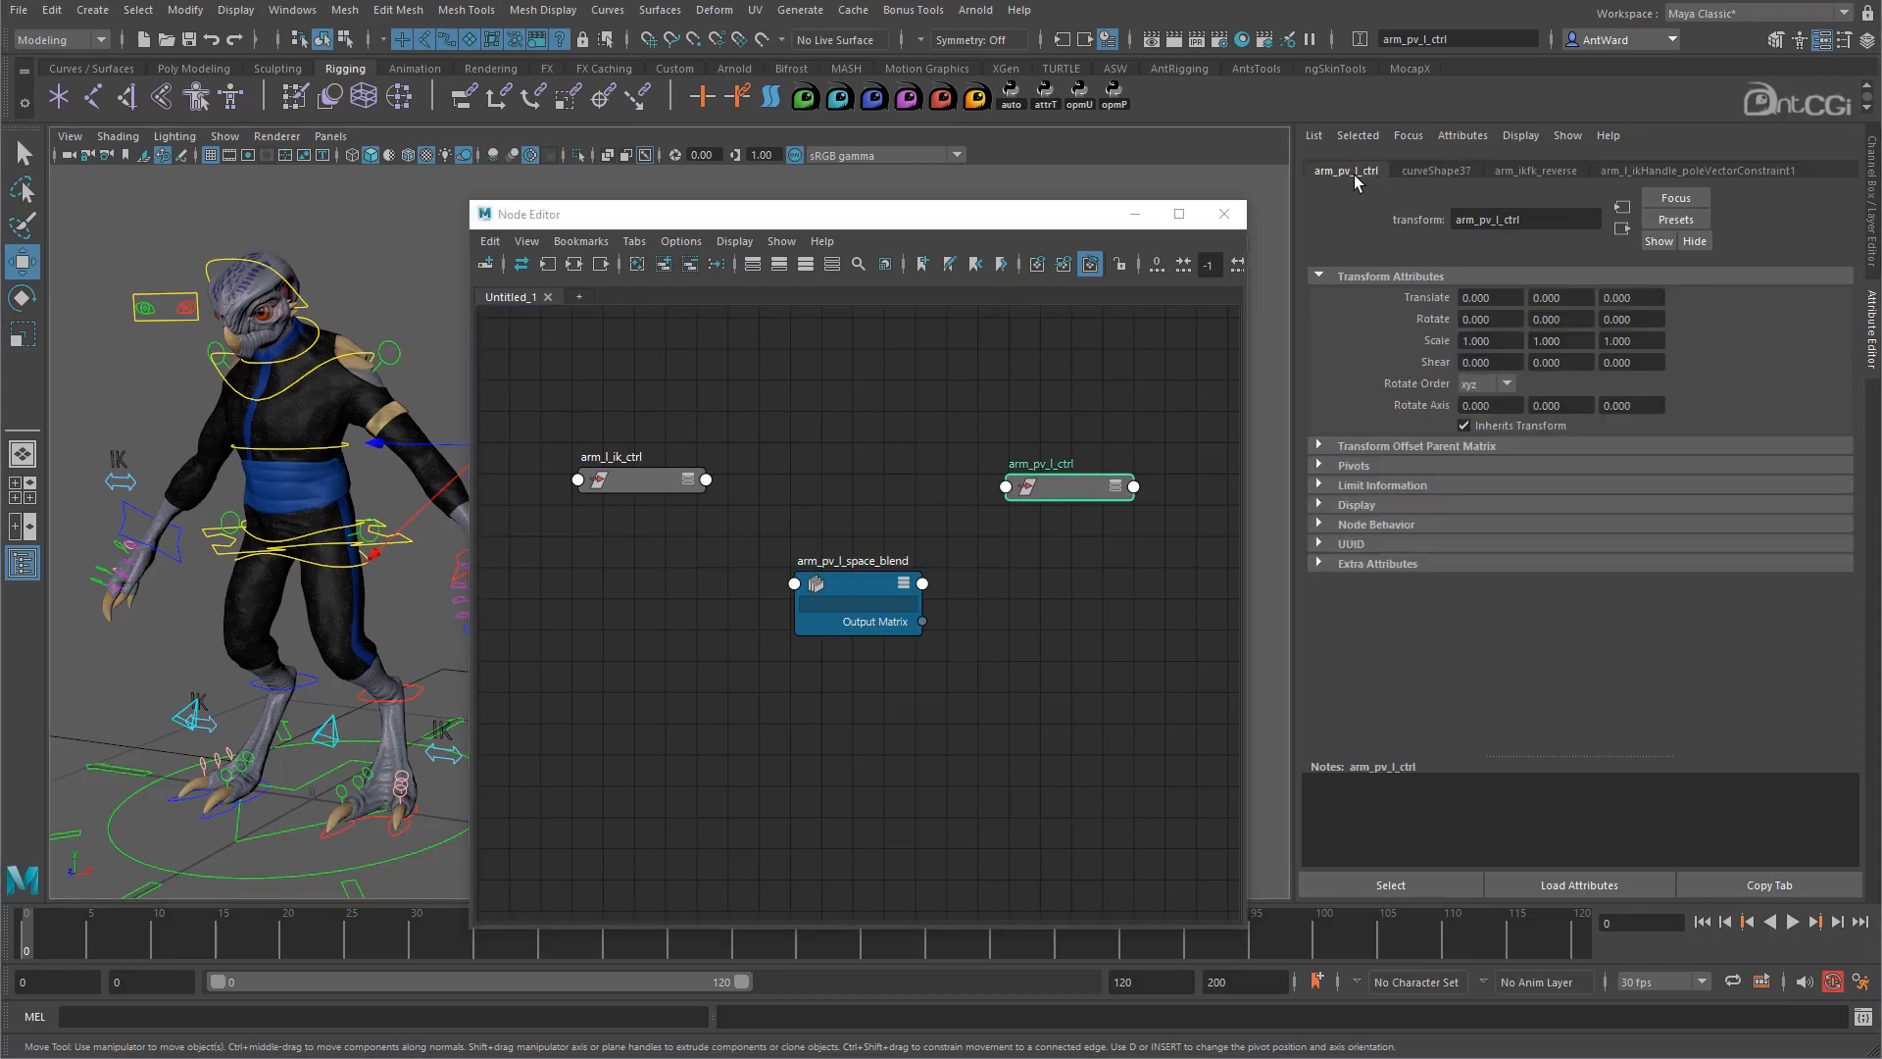
{"action": "left_click", "coordinate": [1365, 446]}
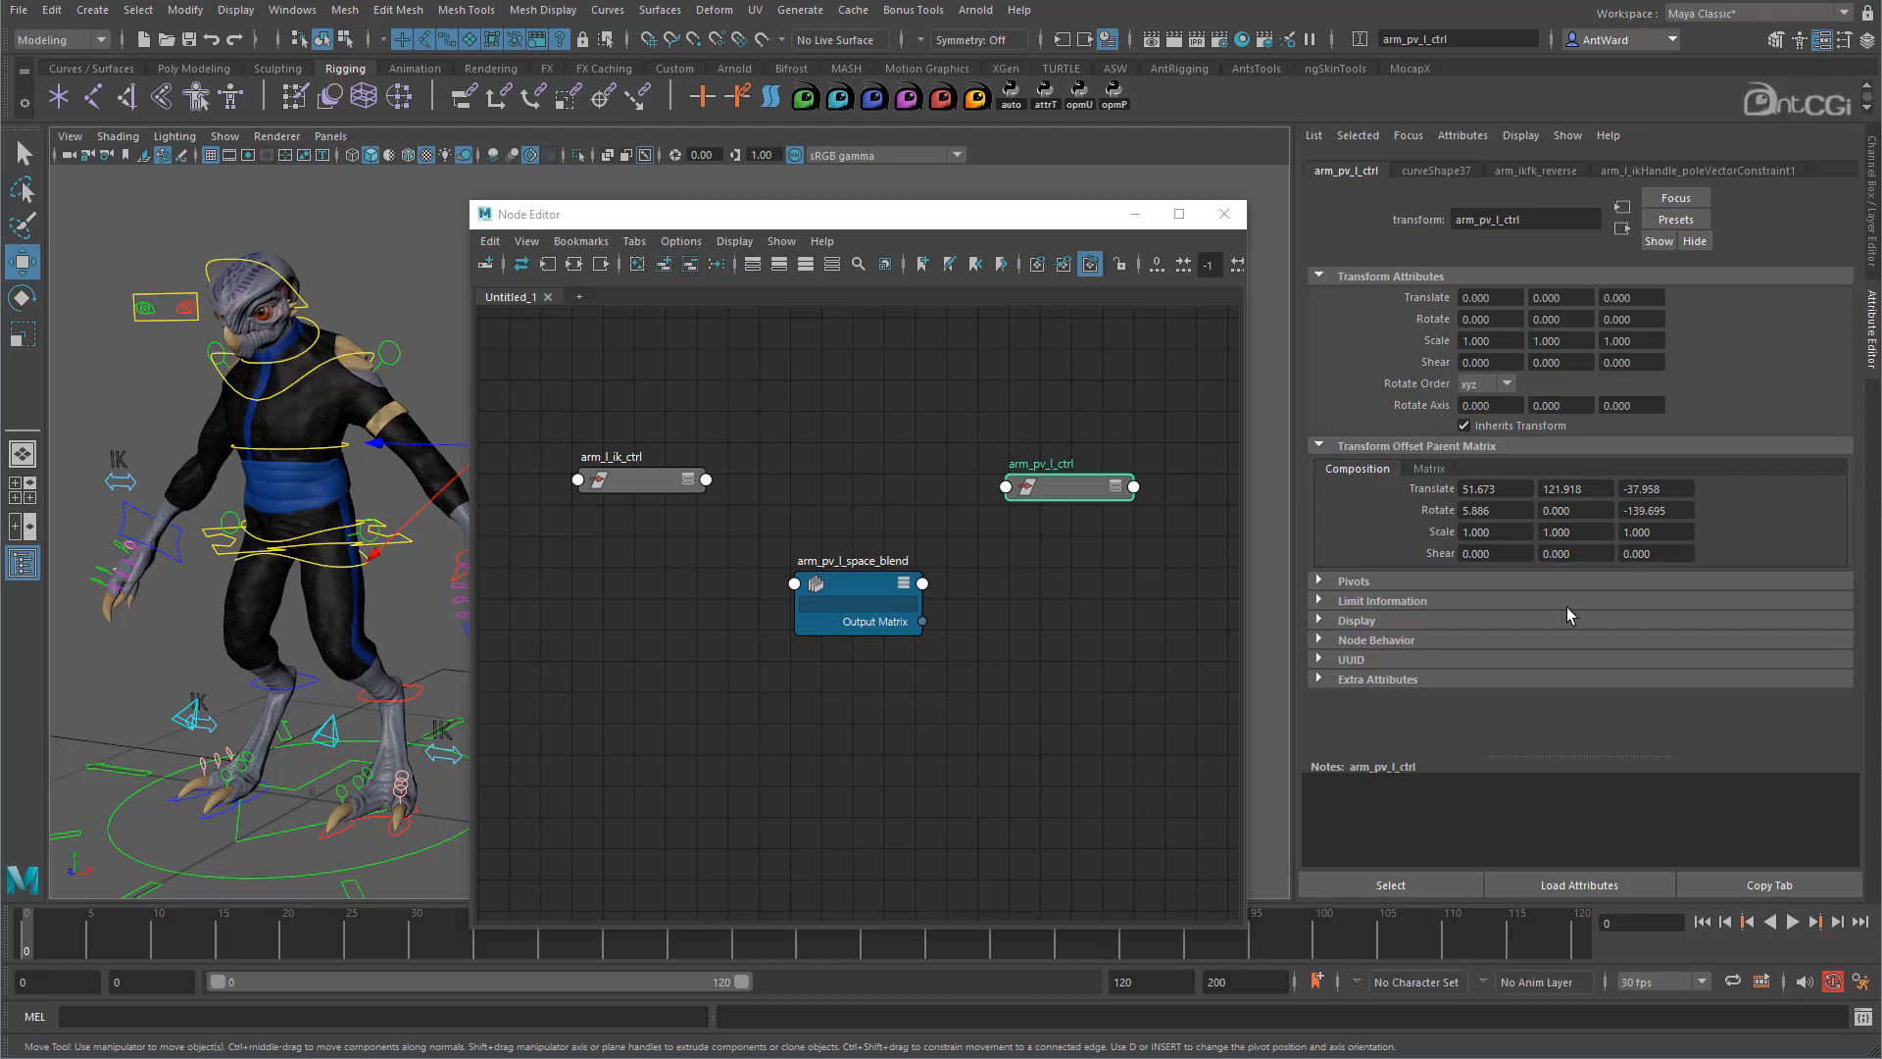
{"action": "left_click", "coordinate": [1770, 885]}
{"action": "left_click_drag", "start_coordinate": [513, 345], "coordinate": [268, 276]}
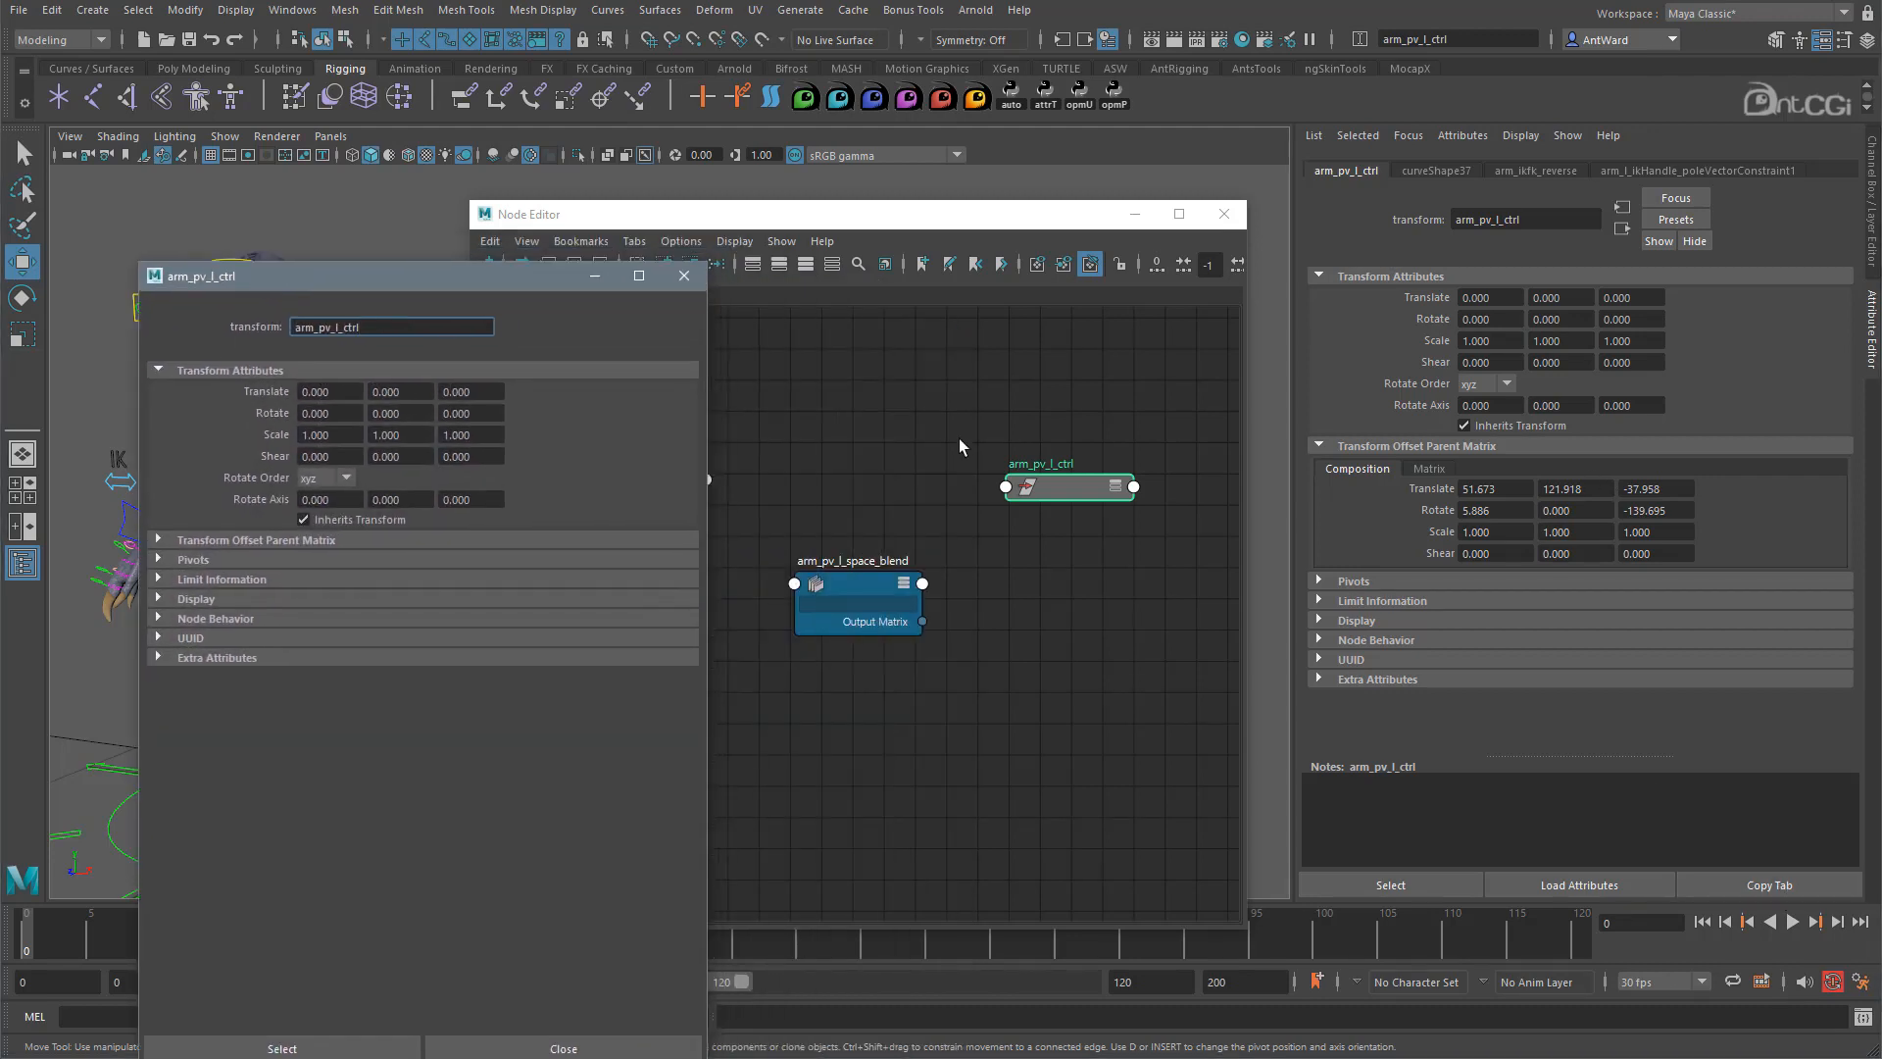
{"action": "left_click", "coordinate": [861, 584]}
{"action": "left_click_drag", "start_coordinate": [432, 273], "coordinate": [969, 208]}
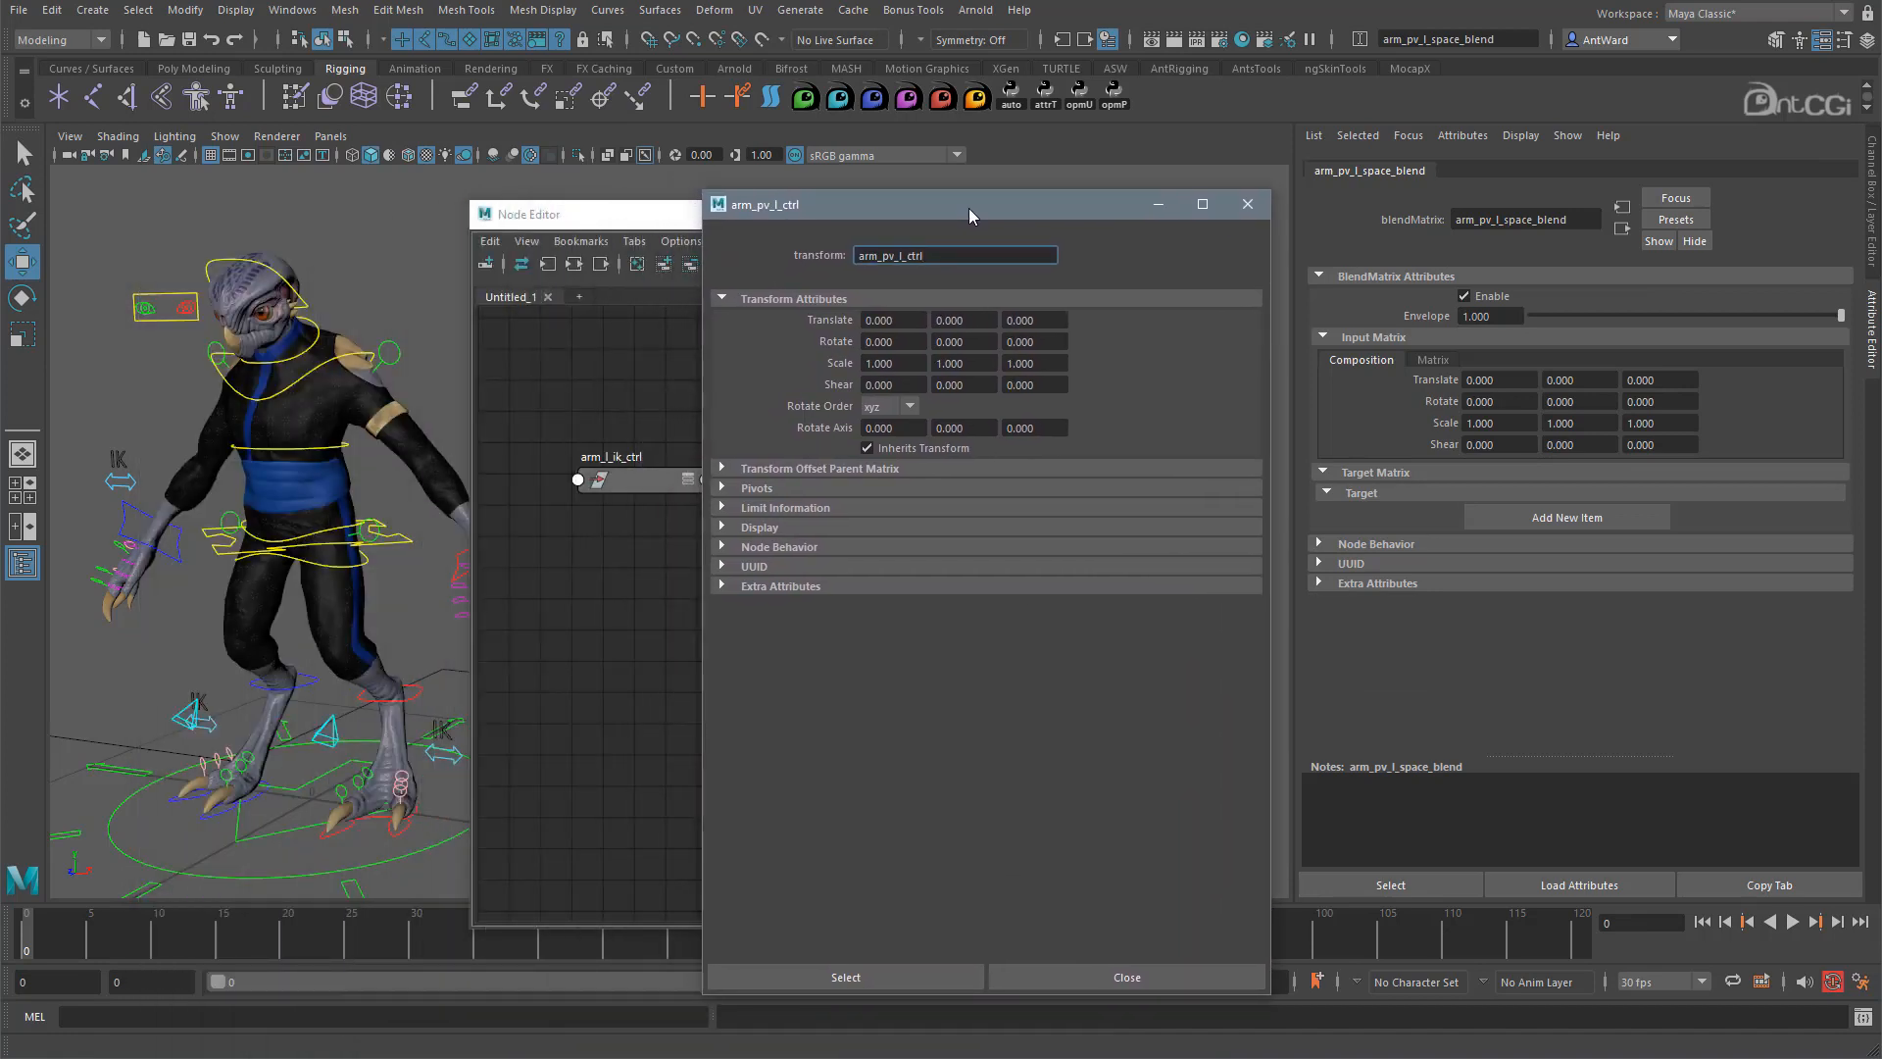
{"action": "left_click", "coordinate": [805, 469]}
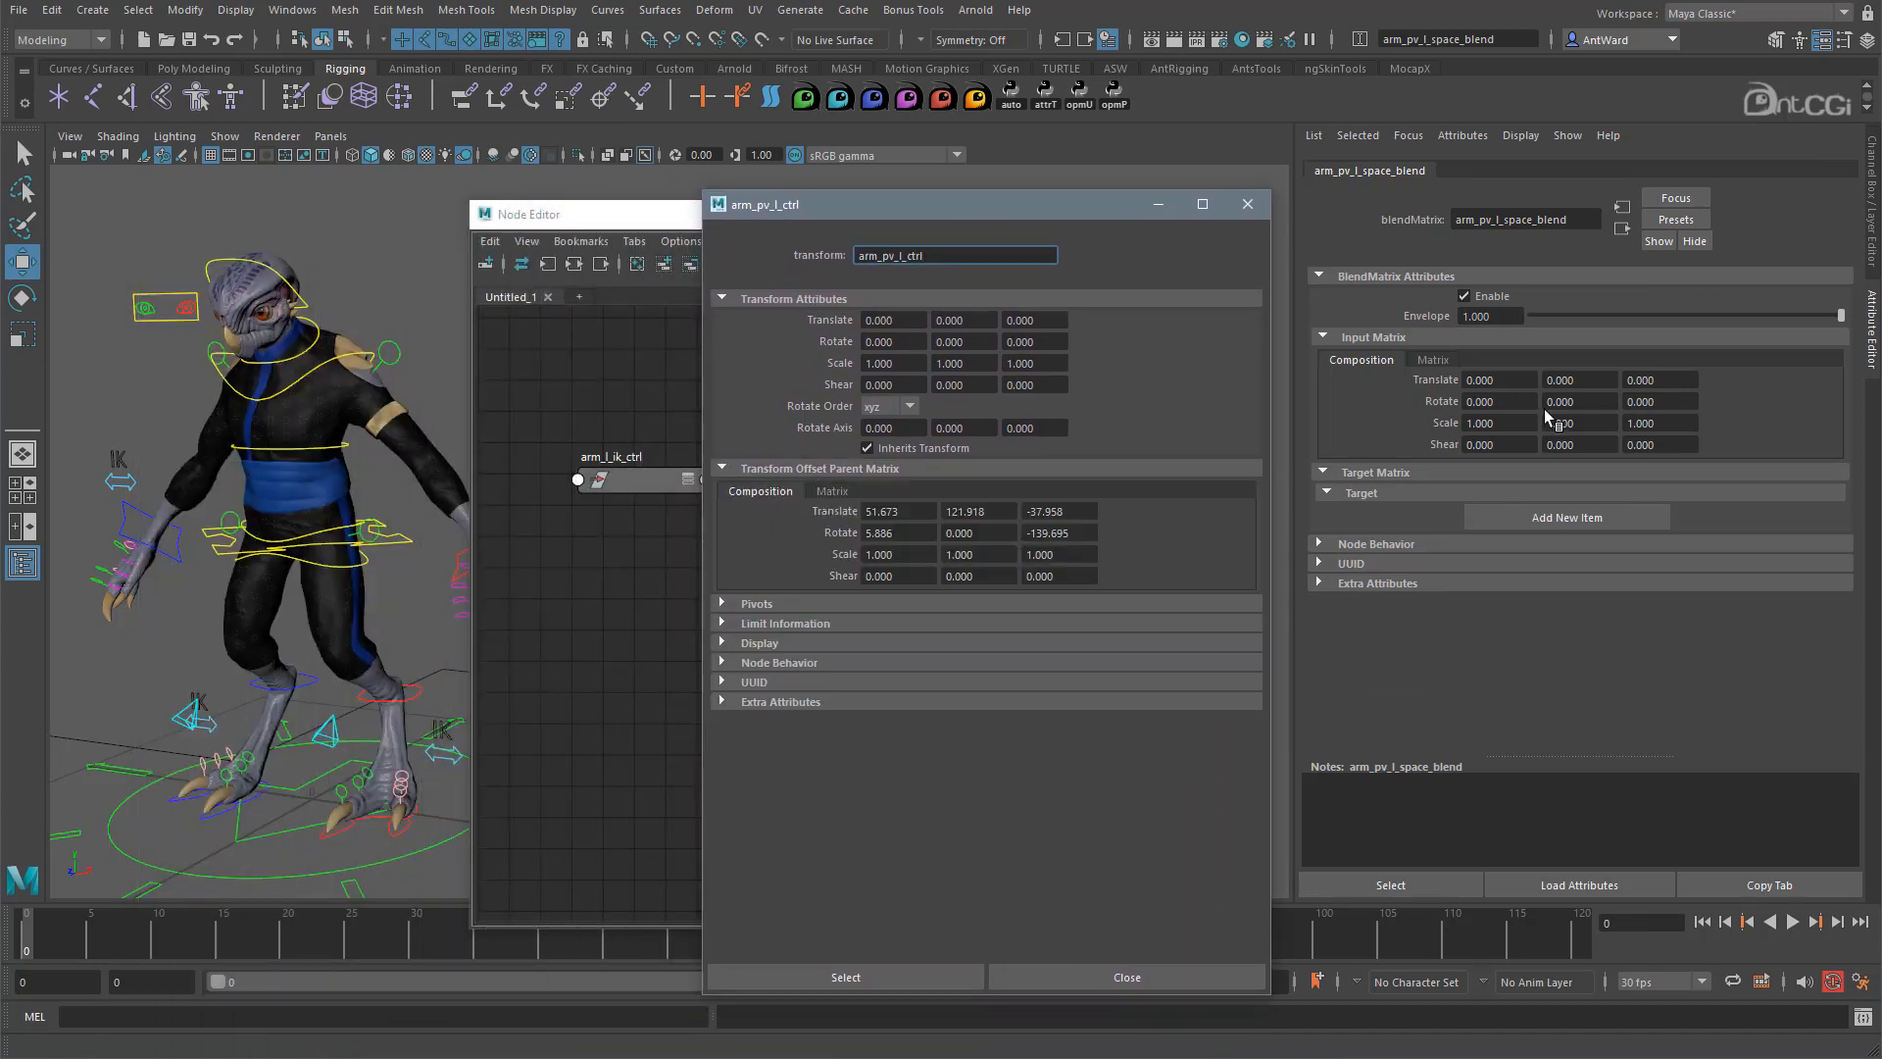
Copy arm_pv_l_ctrl's offset translation 51.673, 121.918, -37.958 into the blend node's Input Matrix Translate.
{"action": "double_click", "coordinate": [885, 512]}
{"action": "key", "text": "ctrl+c"}
{"action": "double_click", "coordinate": [1483, 379]}
{"action": "key", "text": "ctrl+v"}
{"action": "double_click", "coordinate": [969, 512]}
{"action": "double_click", "coordinate": [1570, 379]}
{"action": "key", "text": "ctrl+v"}
{"action": "double_click", "coordinate": [1049, 512]}
{"action": "double_click", "coordinate": [1651, 379]}
{"action": "key", "text": "ctrl+v"}
Copy the offset rotation 5.886, 0.000, -139.695 into the blend node's Input Matrix Rotate and add a new target item.
{"action": "double_click", "coordinate": [1054, 533]}
{"action": "double_click", "coordinate": [1651, 402]}
{"action": "key", "text": "ctrl+v"}
{"action": "key", "text": "ctrl+c"}
{"action": "double_click", "coordinate": [1483, 402]}
{"action": "key", "text": "ctrl+v"}
{"action": "left_click", "coordinate": [1412, 406]}
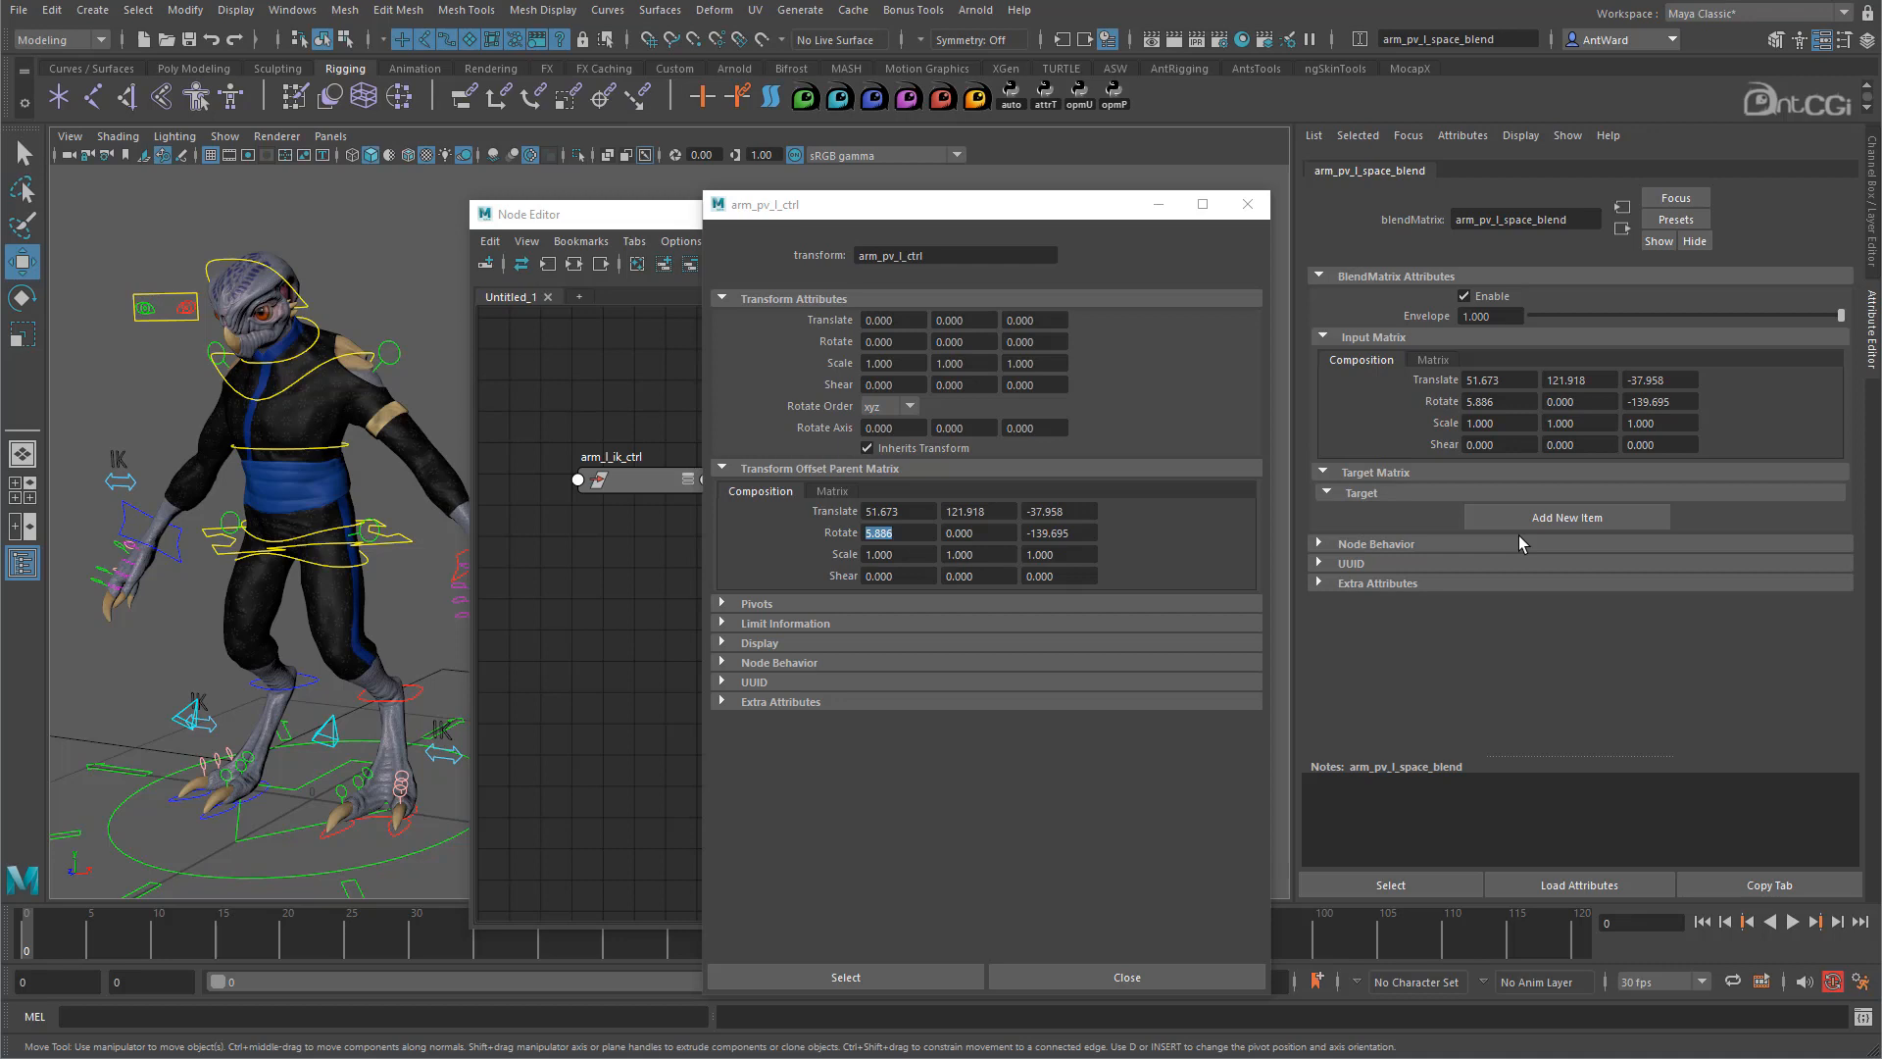
{"action": "left_click", "coordinate": [1567, 514]}
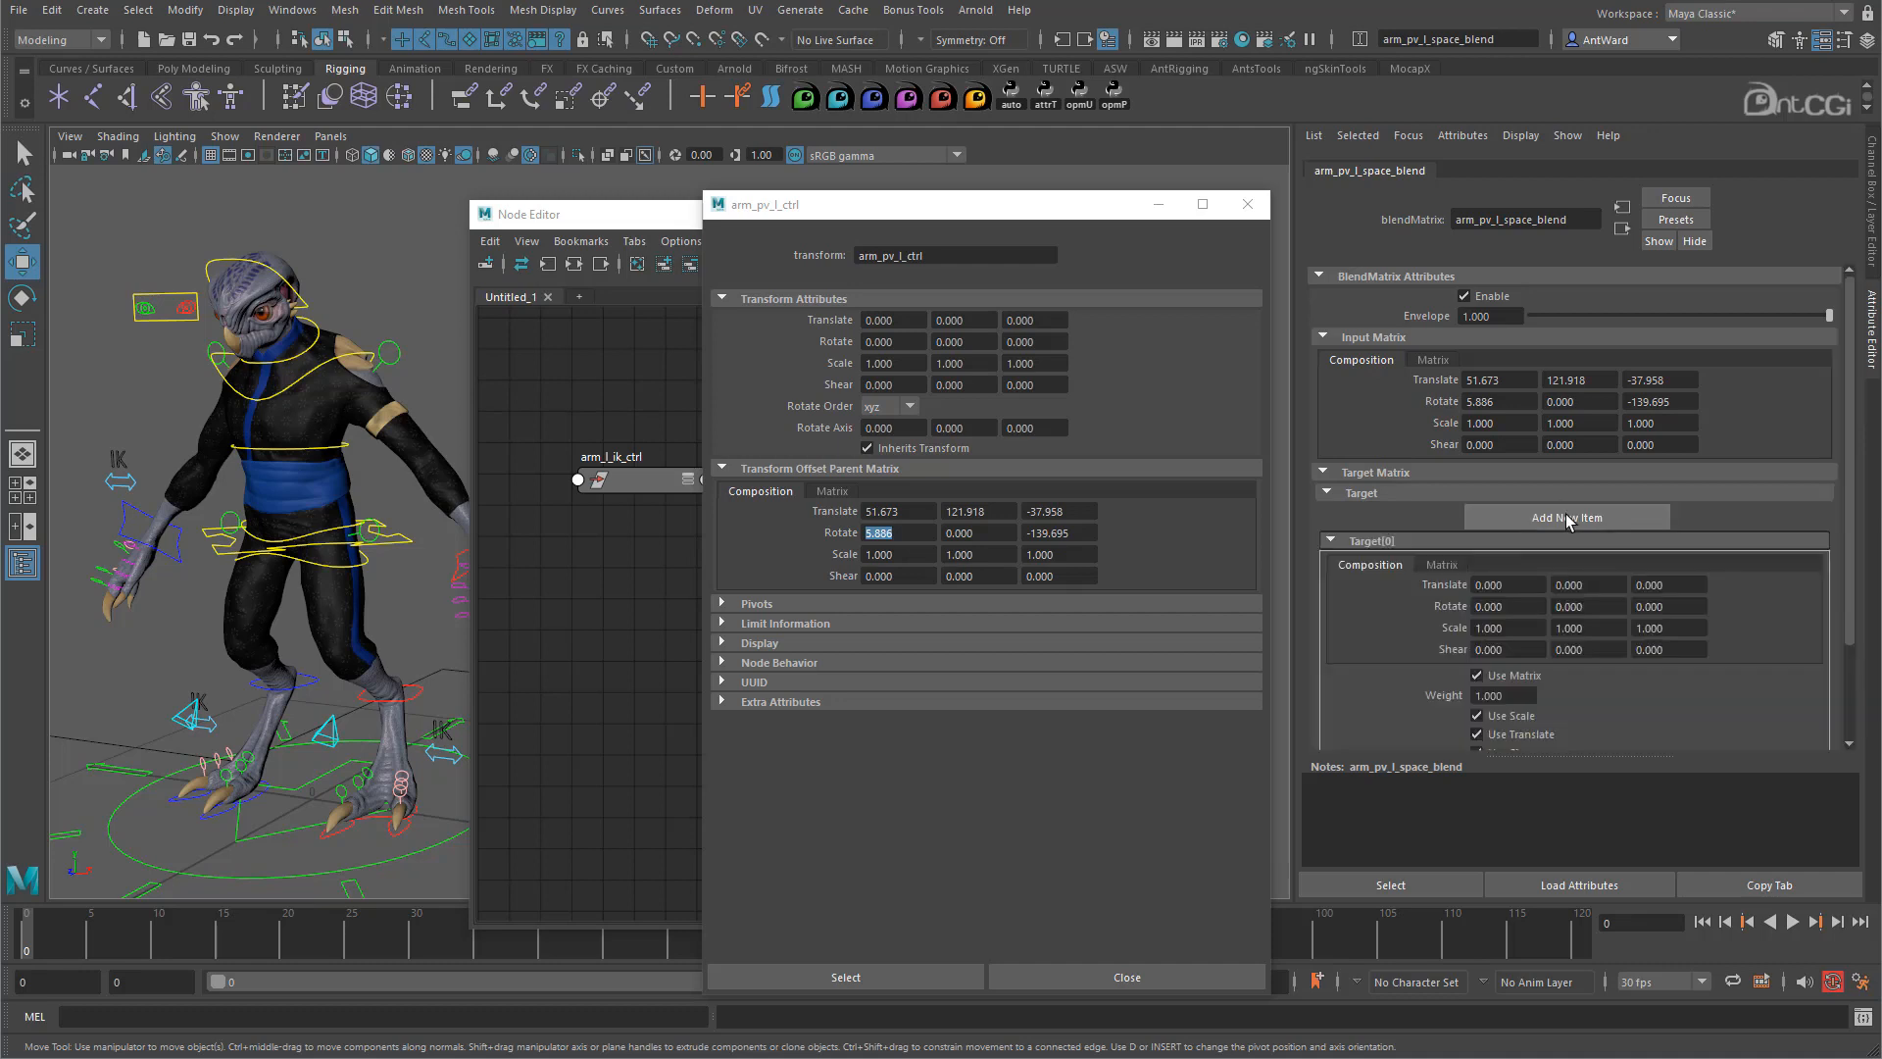
{"action": "left_click", "coordinate": [1247, 204]}
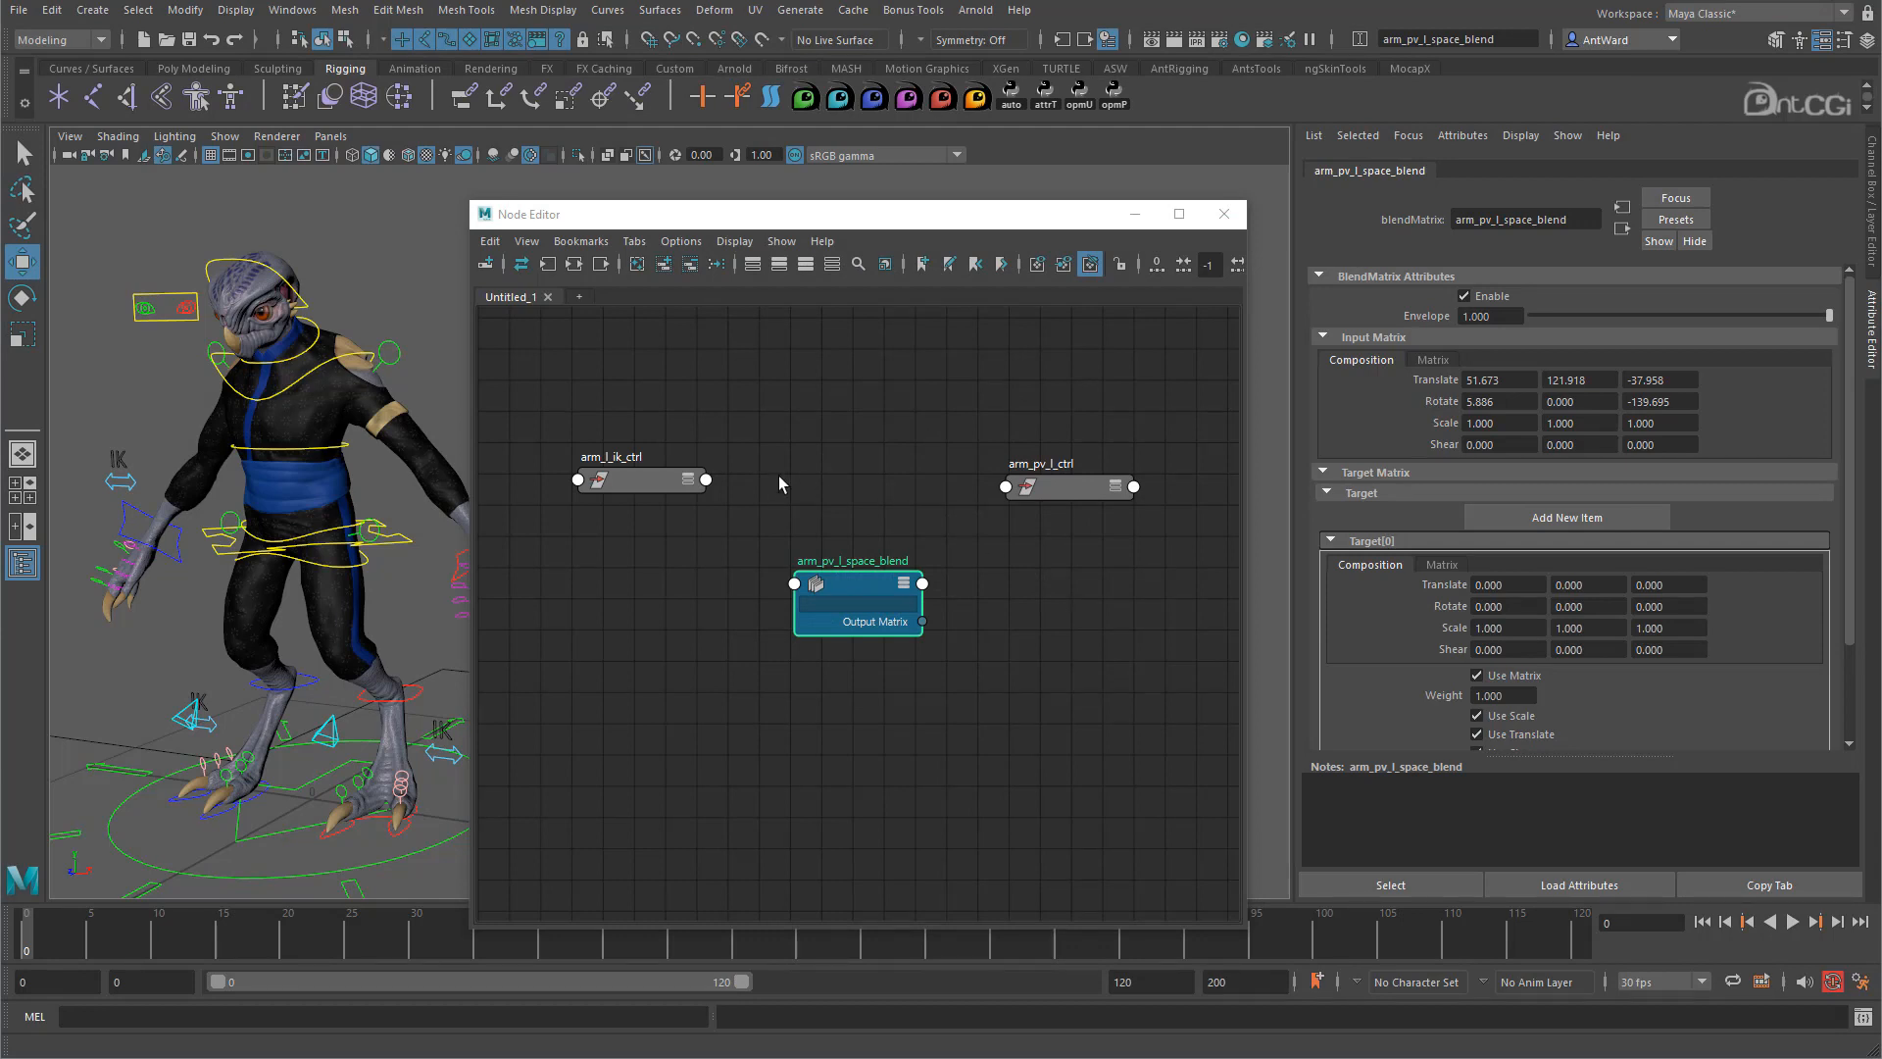
Connect World Matrix[0] of arm_l_ik_ctrl to target[0].targetMatrix of arm_pv_l_space_blend, then select the blend node.
{"action": "left_click_drag", "start_coordinate": [645, 486], "coordinate": [604, 406]}
{"action": "key", "text": "3"}
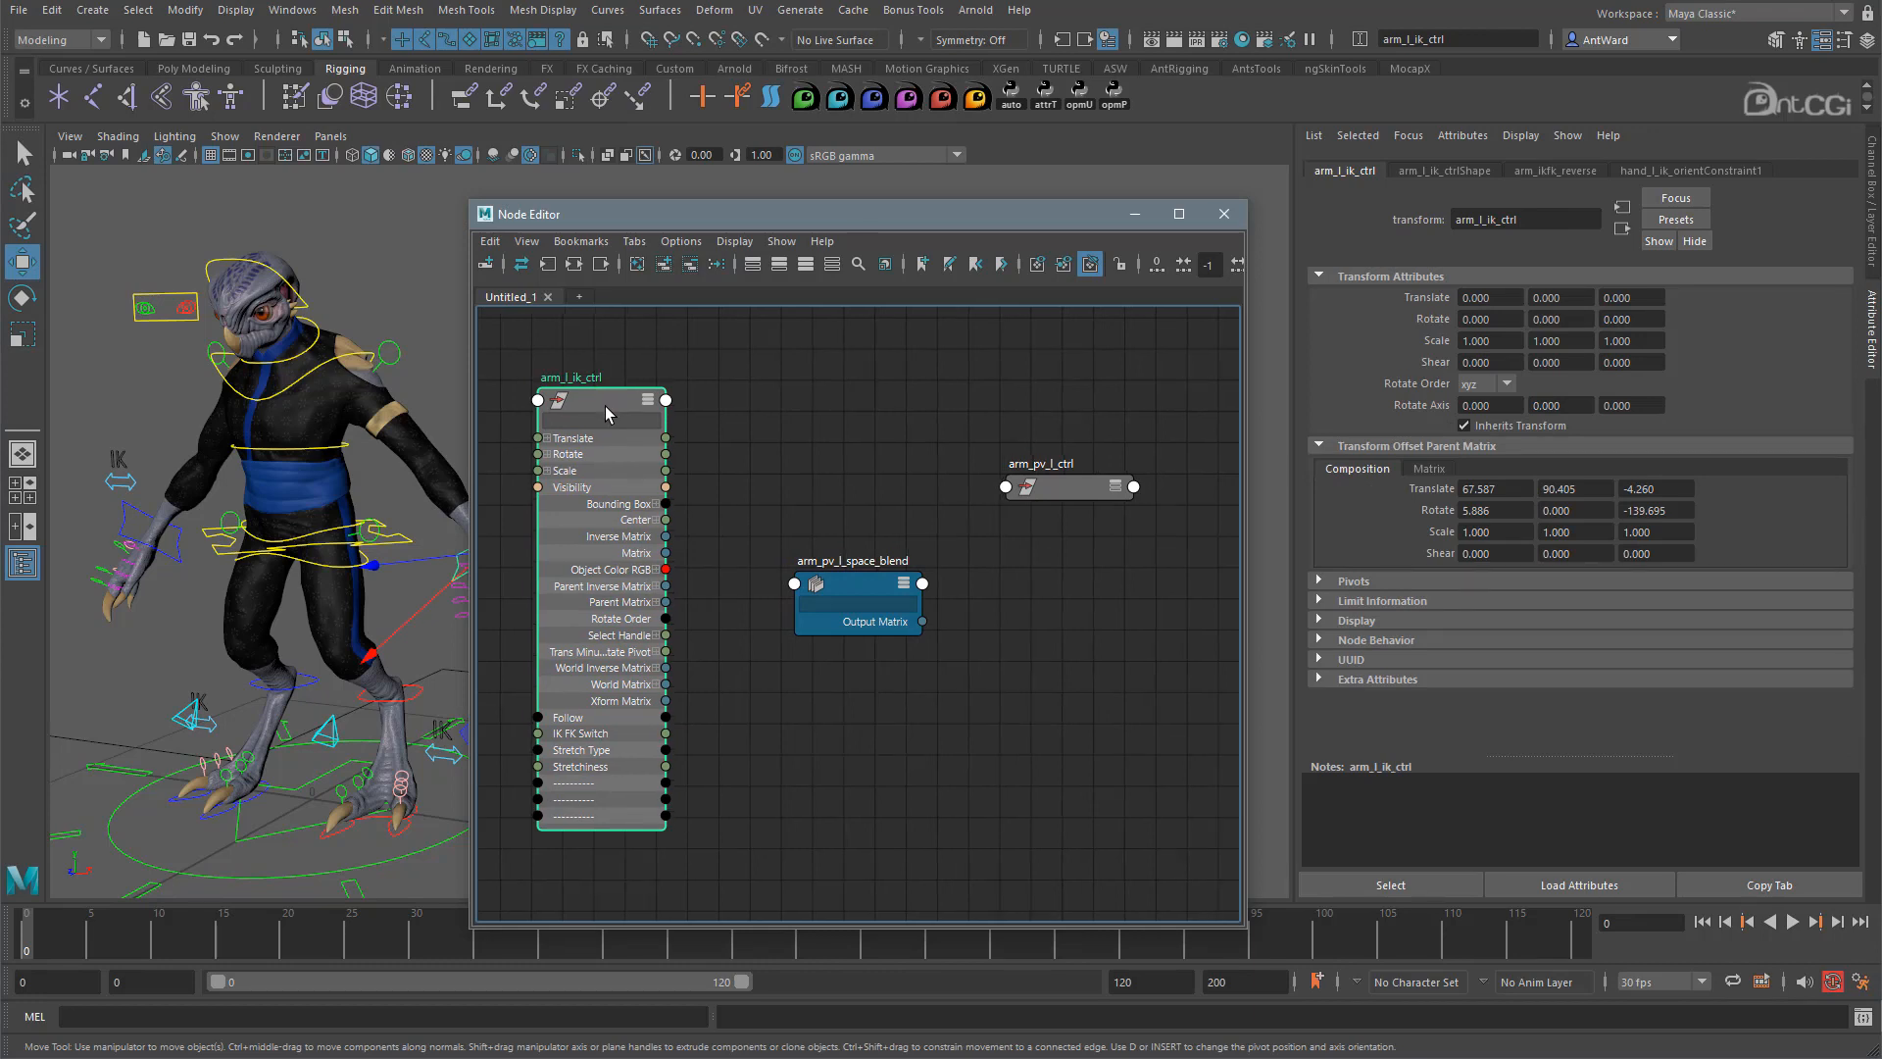
{"action": "left_click", "coordinate": [656, 690]}
{"action": "left_click_drag", "start_coordinate": [665, 701], "coordinate": [812, 594]}
{"action": "left_click", "coordinate": [836, 593]}
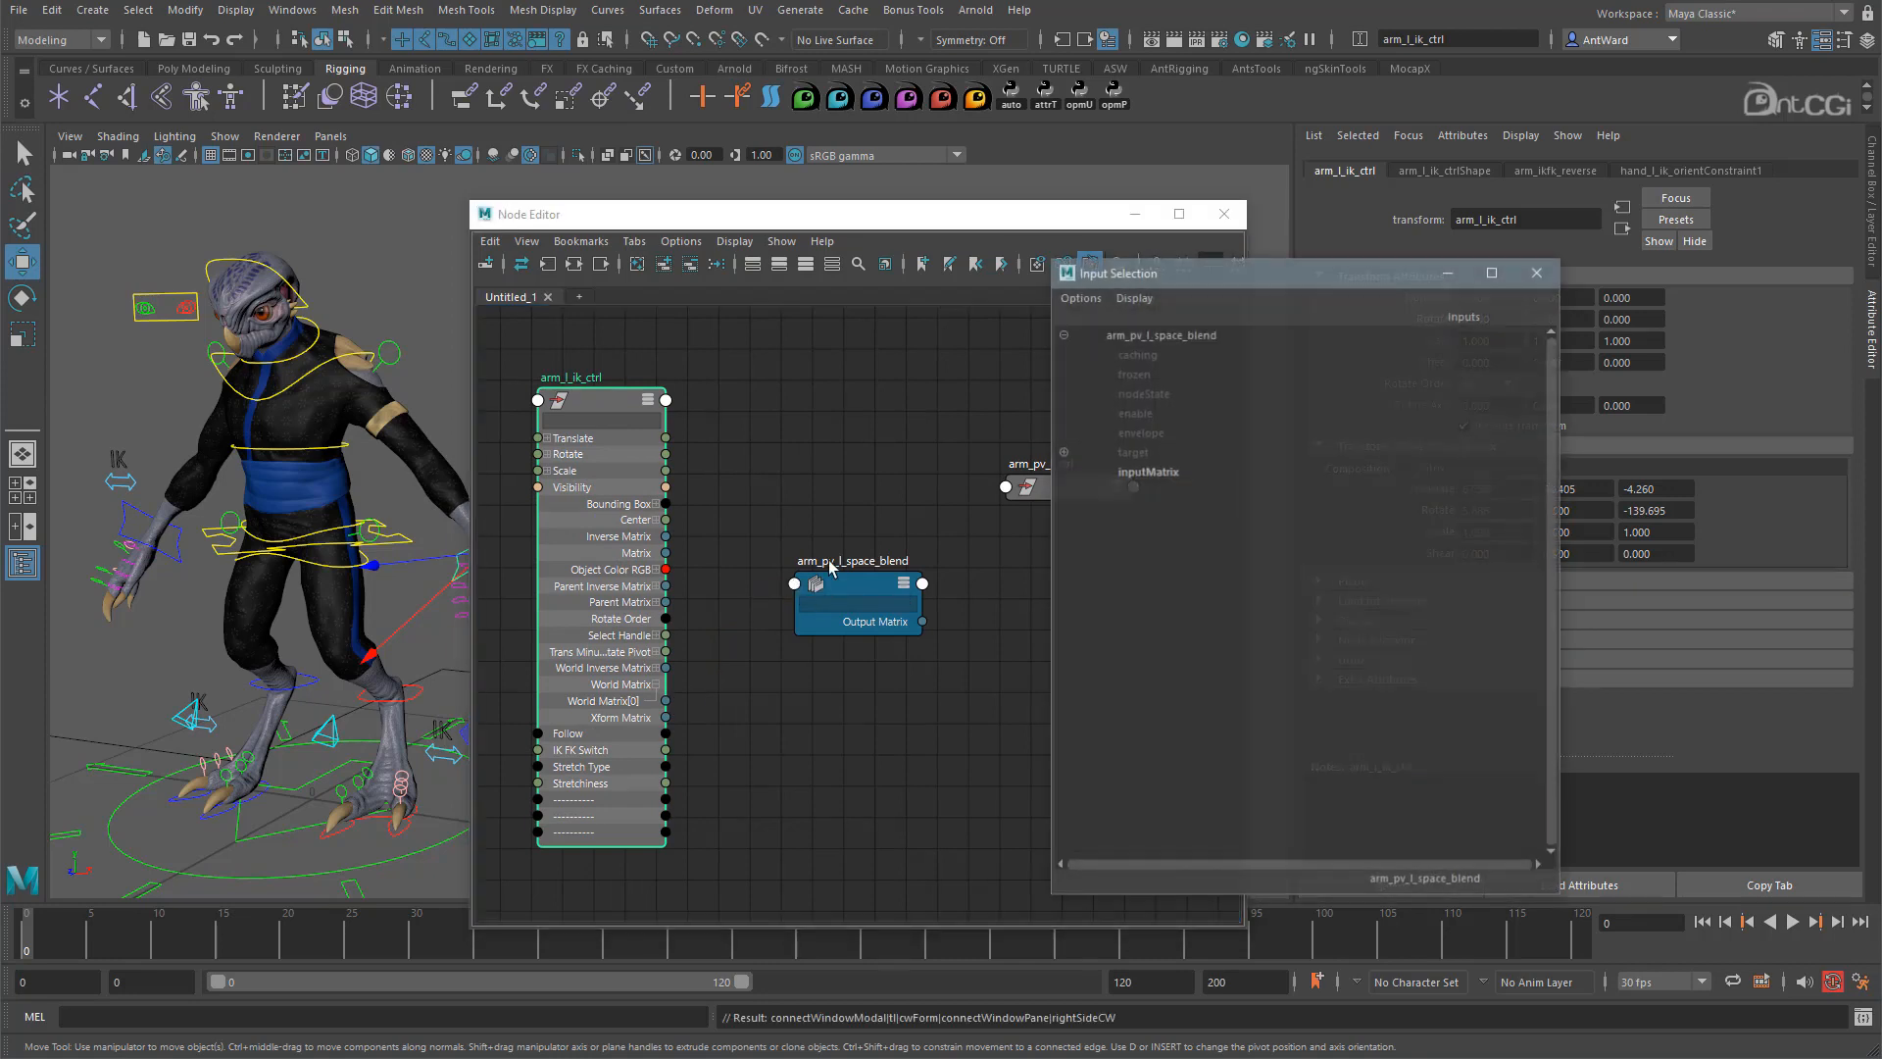
{"action": "left_click", "coordinate": [1064, 472]}
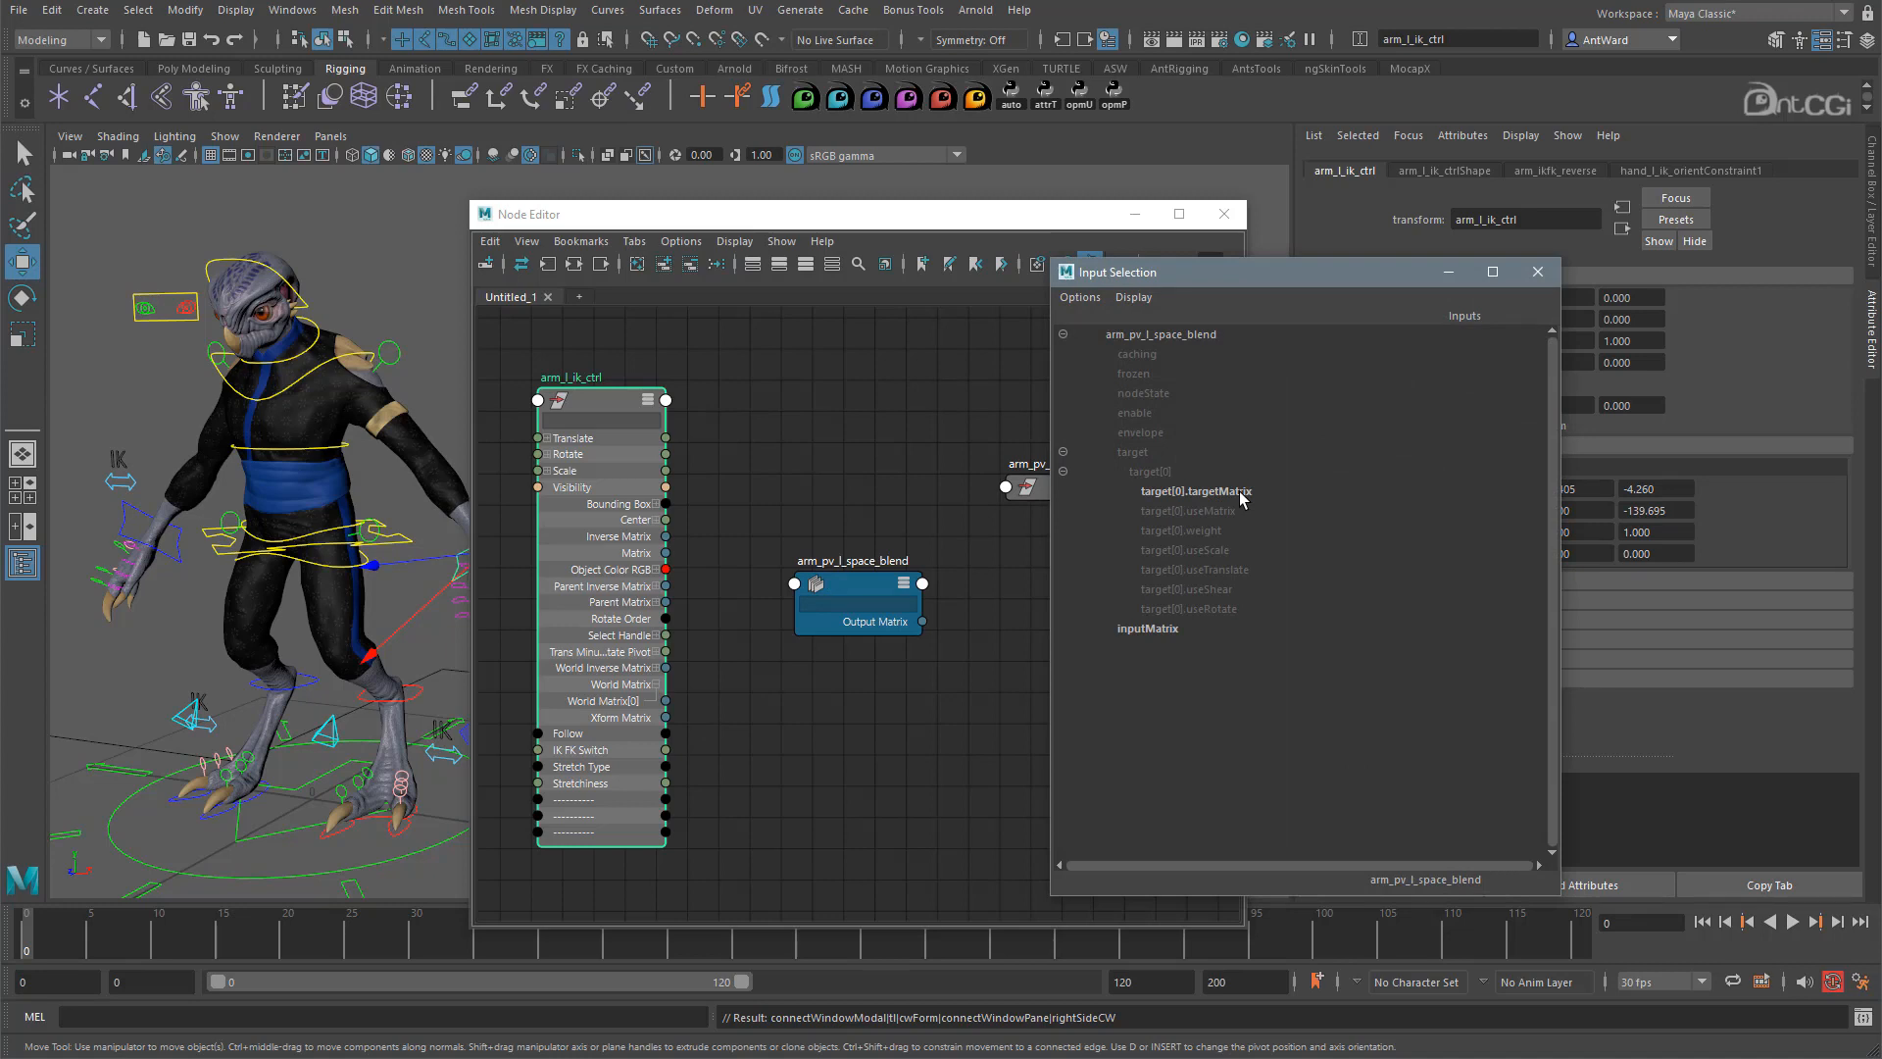
{"action": "left_click", "coordinate": [1196, 491]}
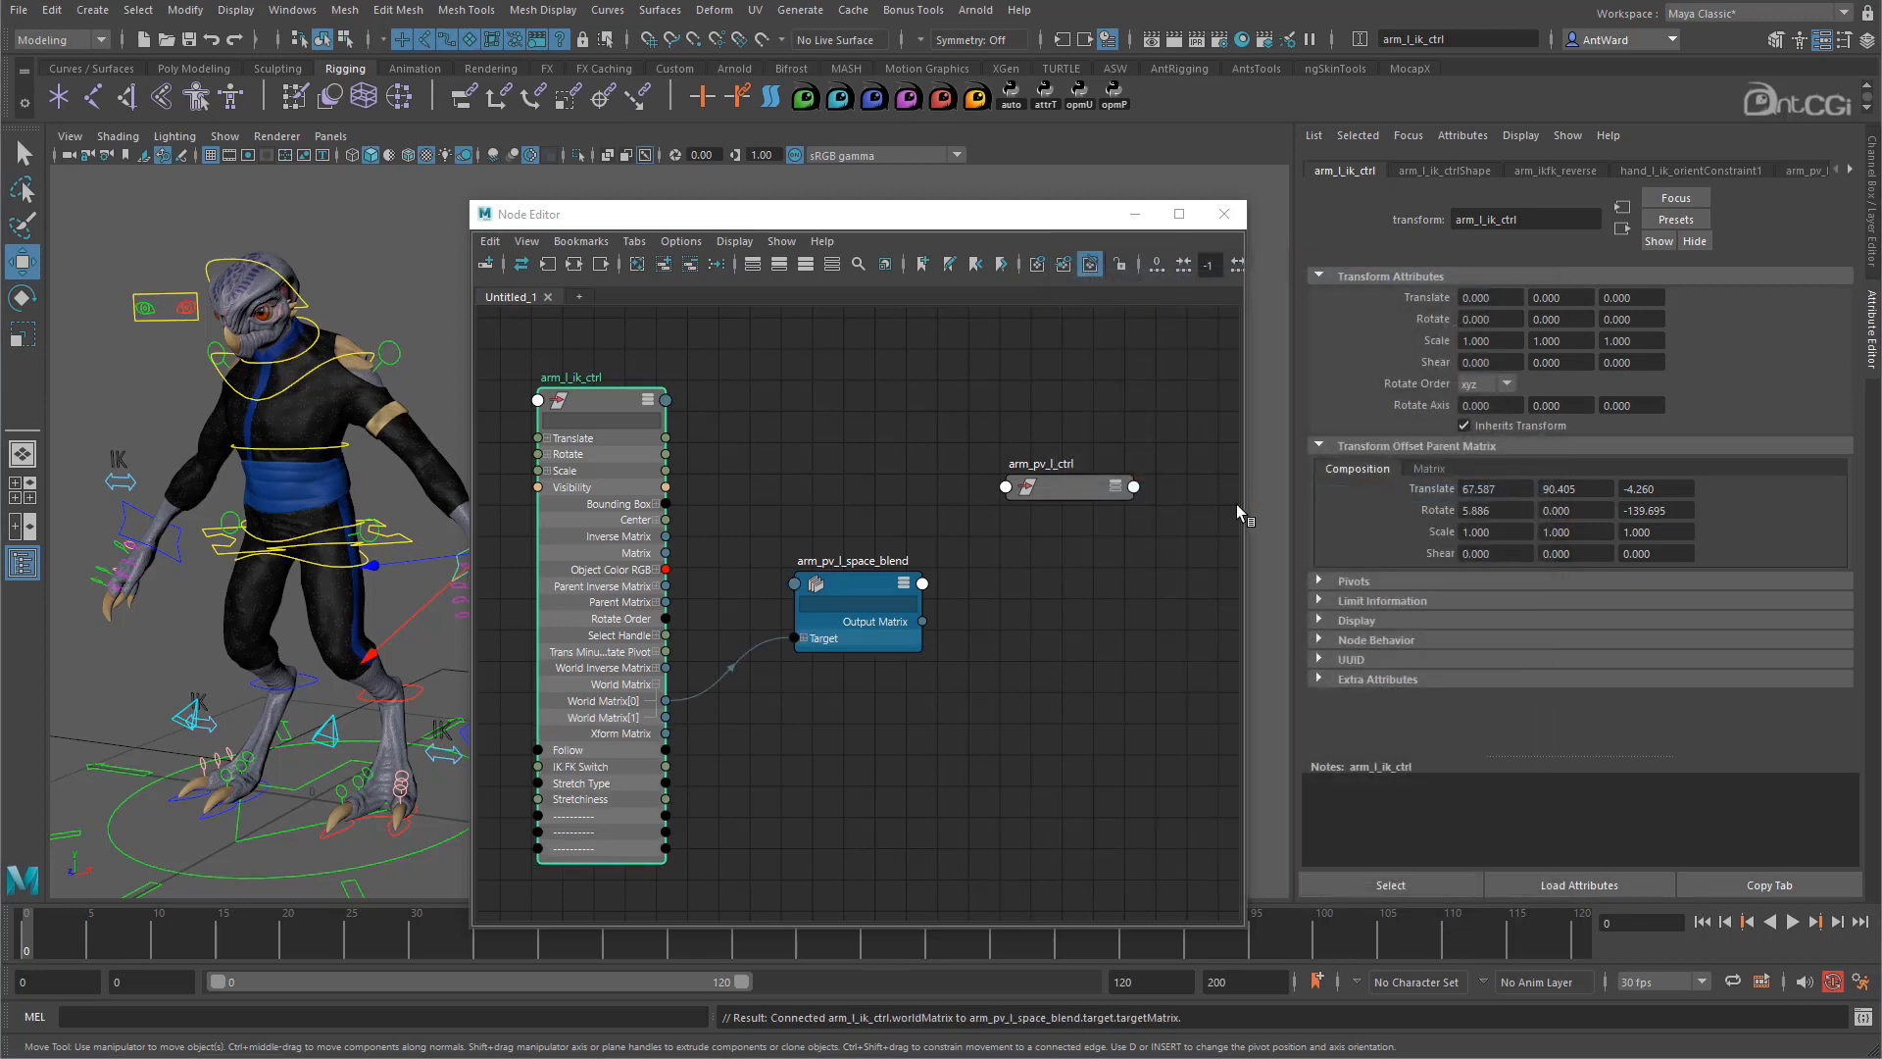
{"action": "left_click", "coordinate": [867, 594]}
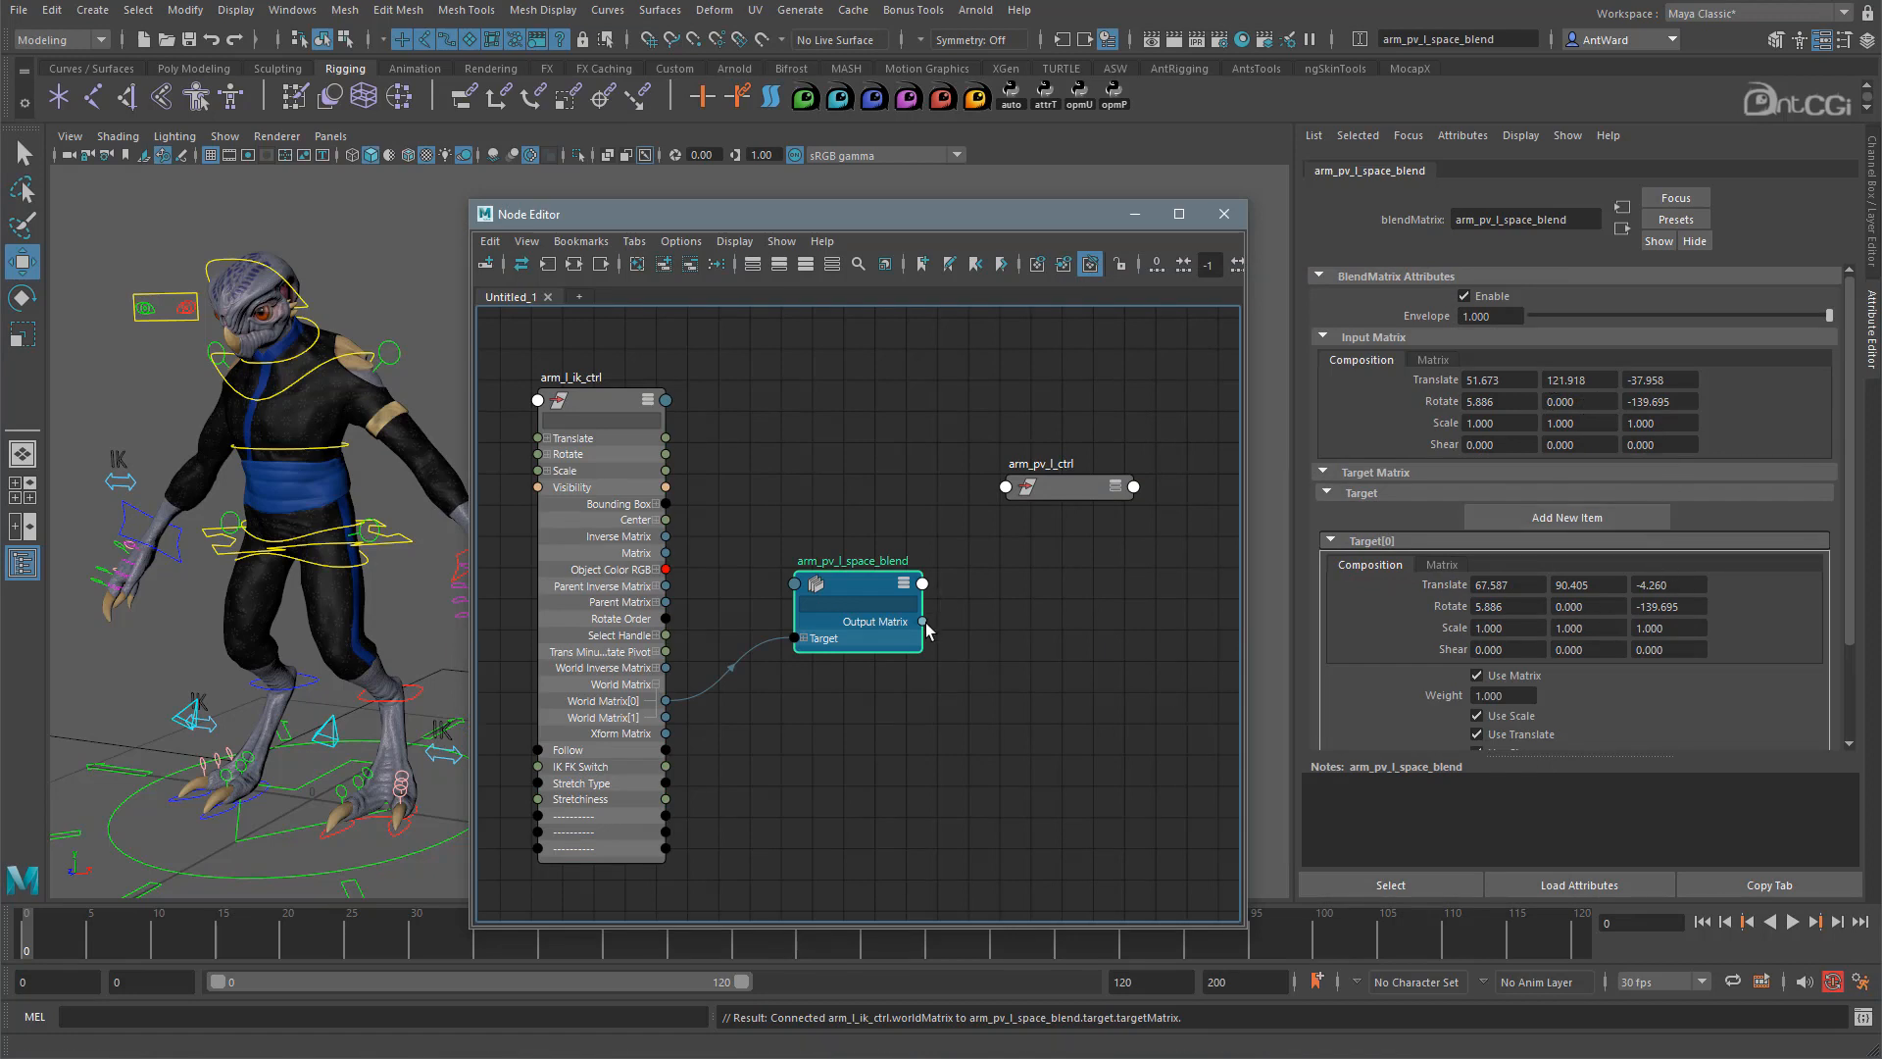
Connect Output Matrix of arm_pv_l_space_blend to the offsetParentMatrix of arm_pv_l_ctrl.
{"action": "left_click_drag", "start_coordinate": [922, 622], "coordinate": [1076, 490]}
{"action": "scroll", "coordinate": [1178, 525], "scroll_direction": "down", "scroll_amount": 10}
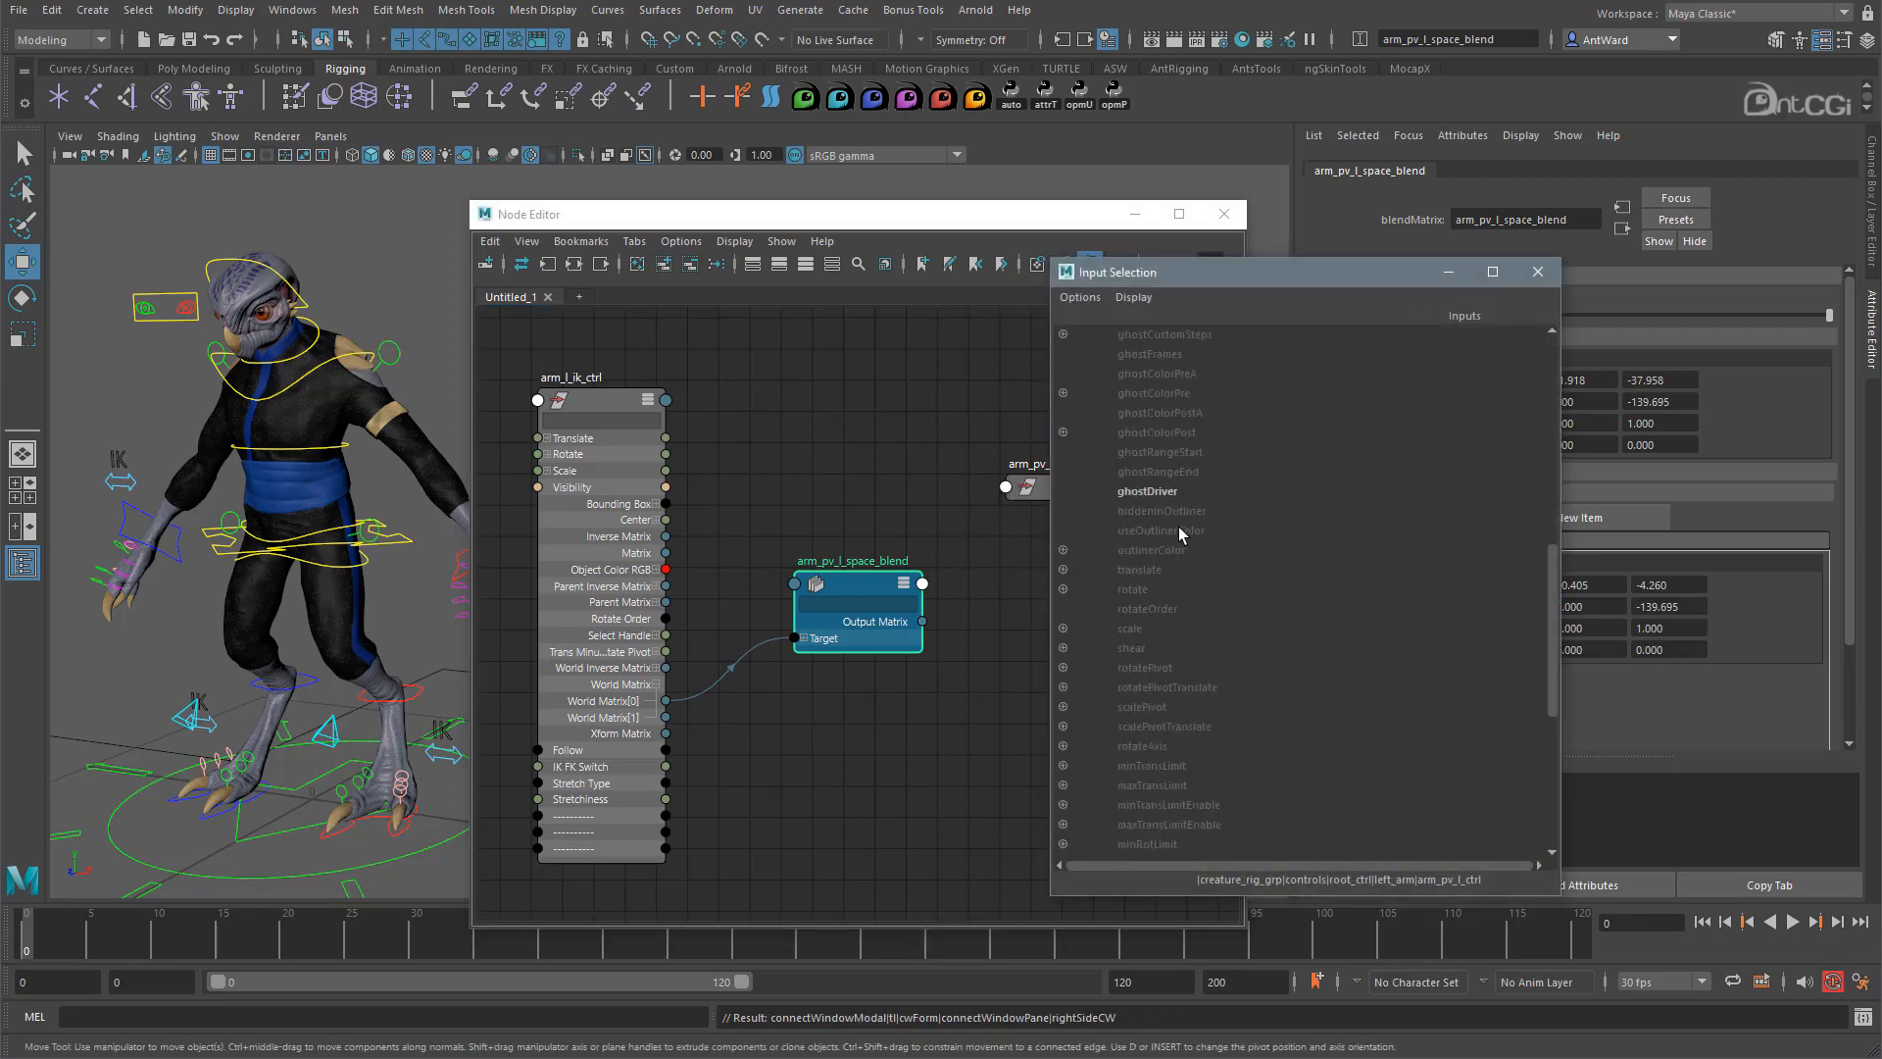
{"action": "left_click", "coordinate": [1156, 689]}
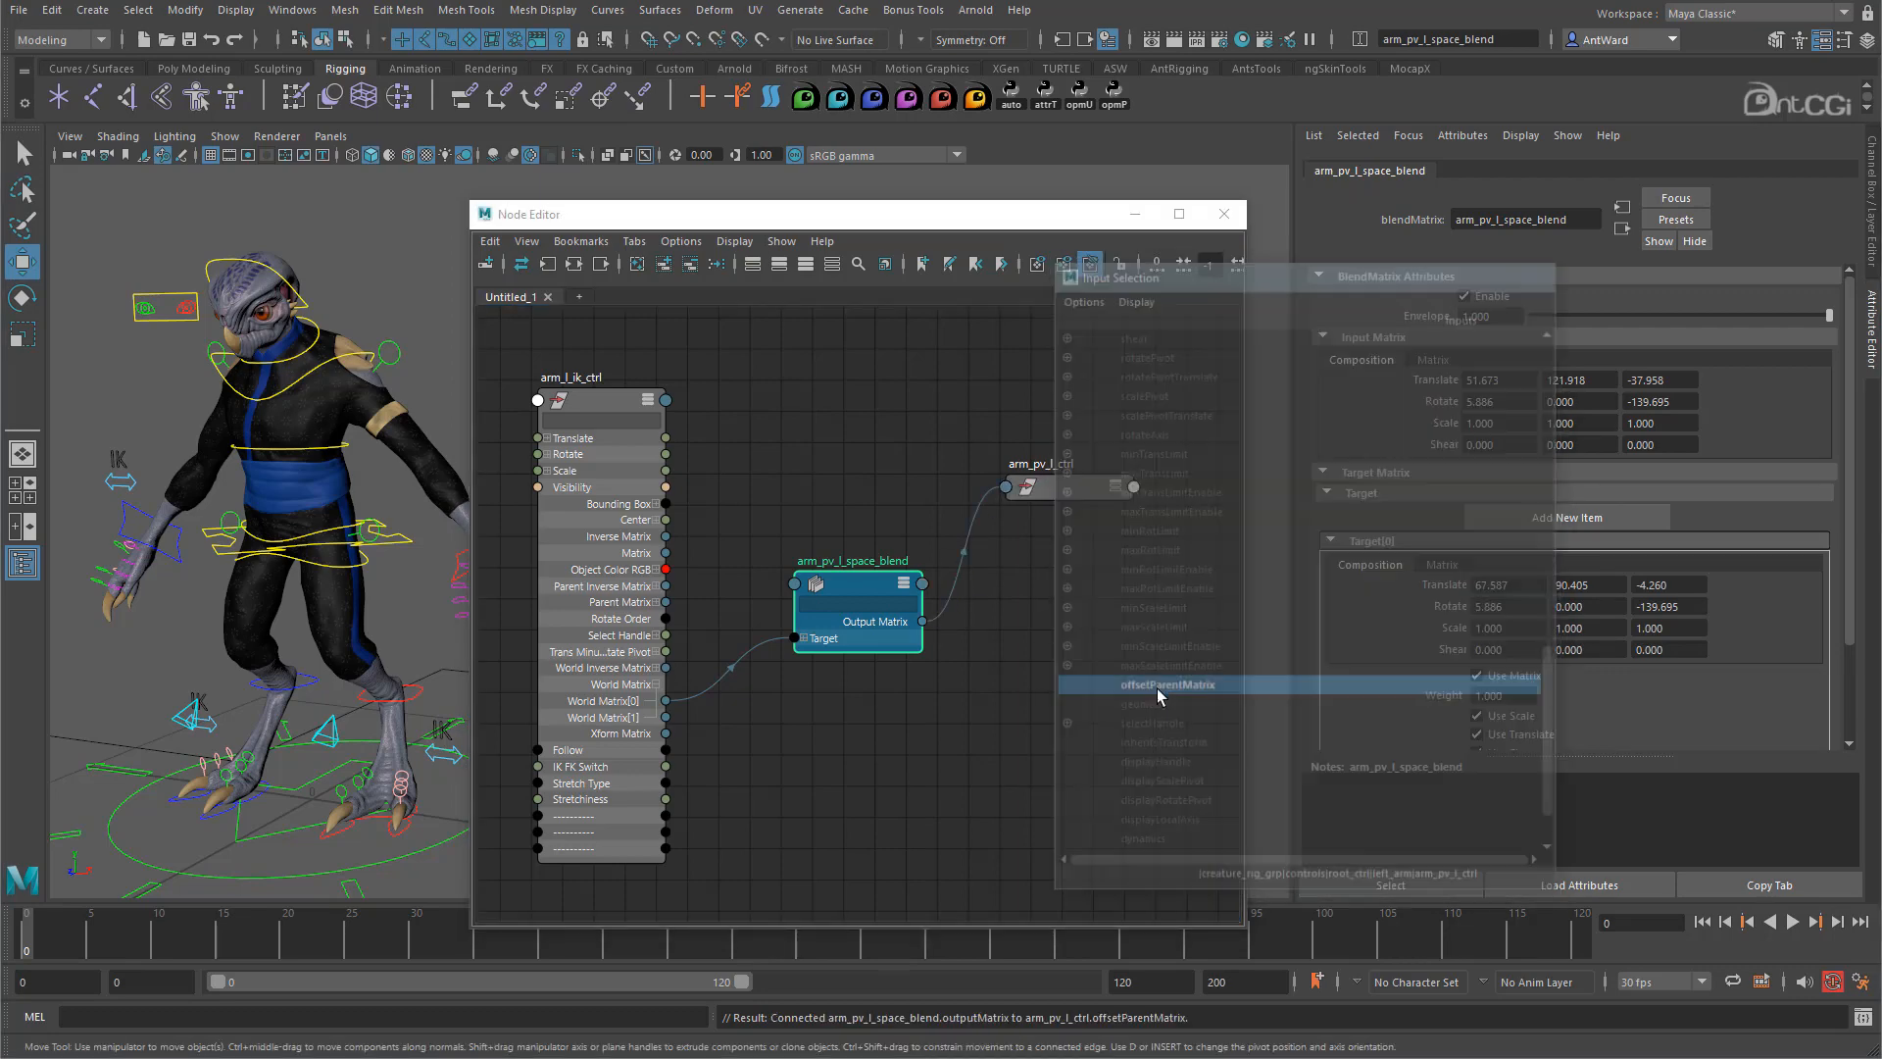
Clear the Node Editor out of the way and set the Envelope of arm_pv_l_space_blend to 0.
{"action": "left_click", "coordinate": [1877, 234]}
{"action": "left_click_drag", "start_coordinate": [903, 221], "coordinate": [1468, 198]}
{"action": "mouse_move", "coordinate": [755, 551]}
{"action": "left_mouse_down", "text": "alt"}
{"action": "mouse_move", "coordinate": [650, 536]}
{"action": "mouse_move", "coordinate": [738, 551]}
{"action": "left_mouse_up", "text": "alt"}
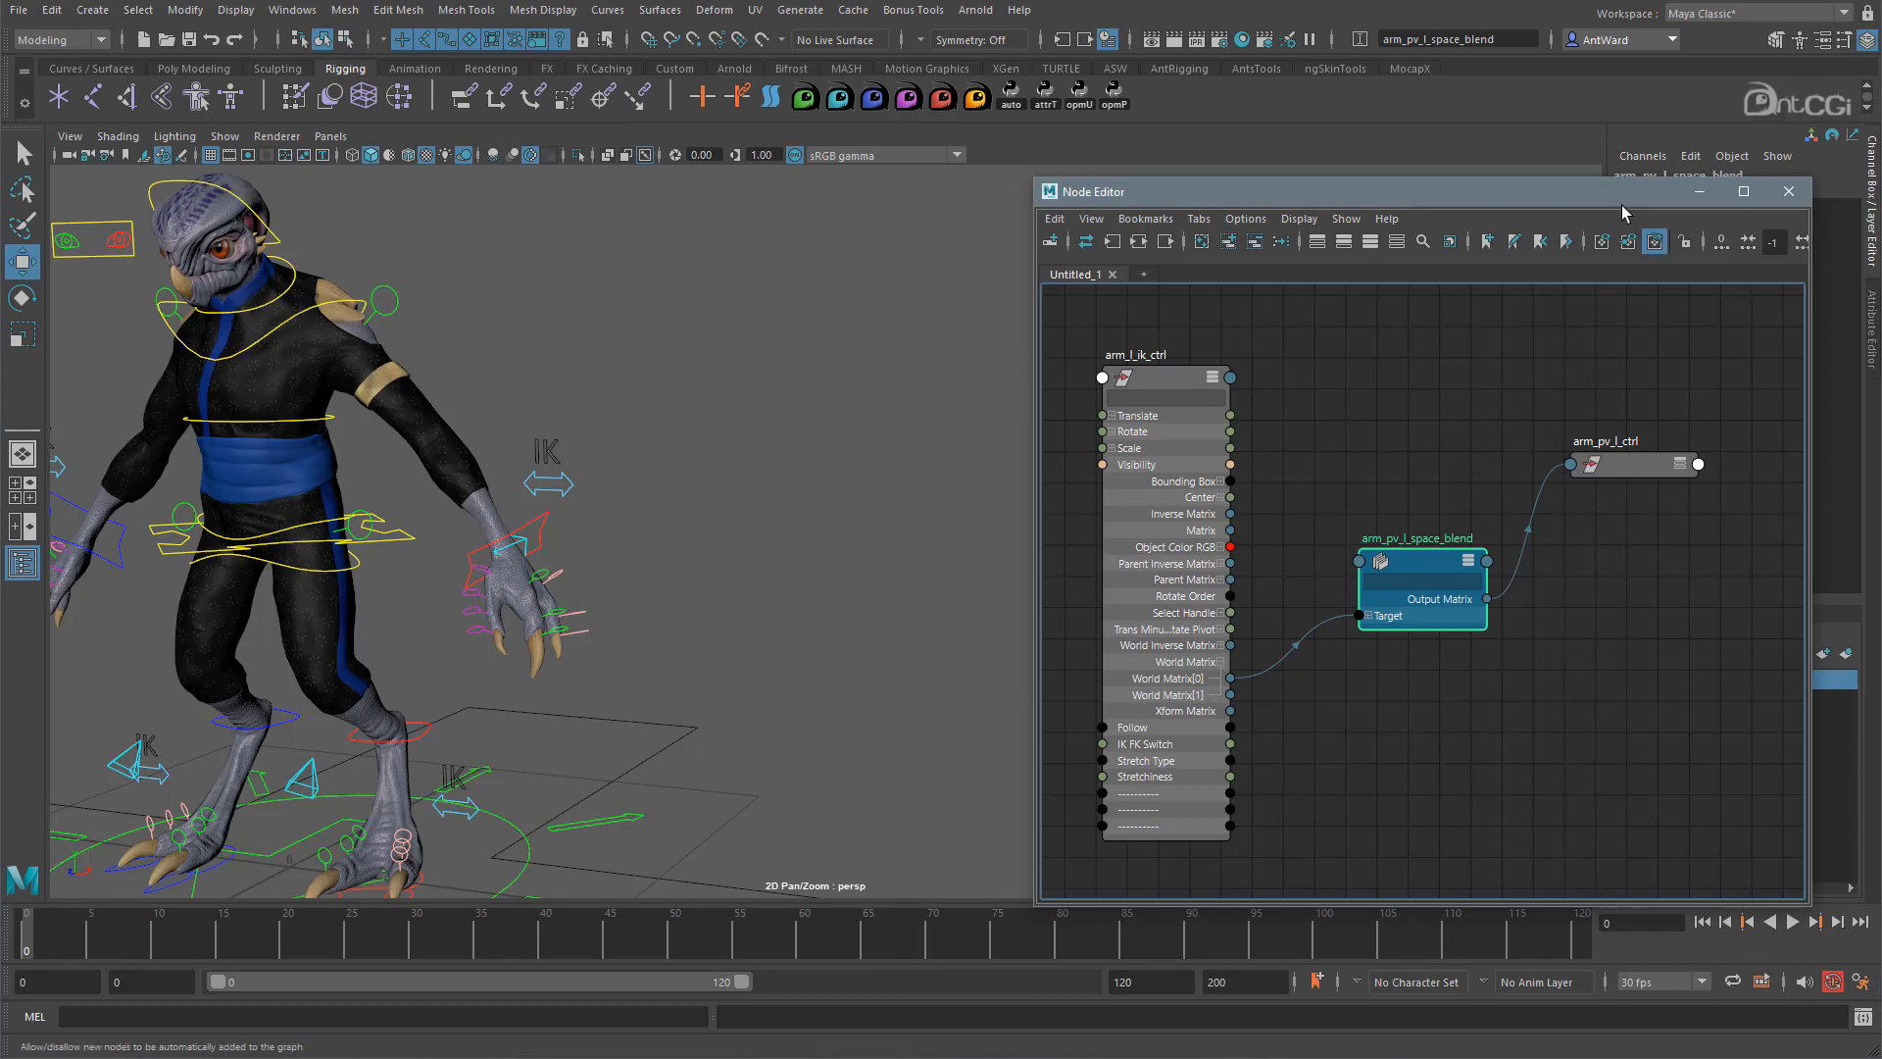
{"action": "left_click_drag", "start_coordinate": [1601, 201], "coordinate": [1324, 203]}
{"action": "left_click", "coordinate": [1867, 316]}
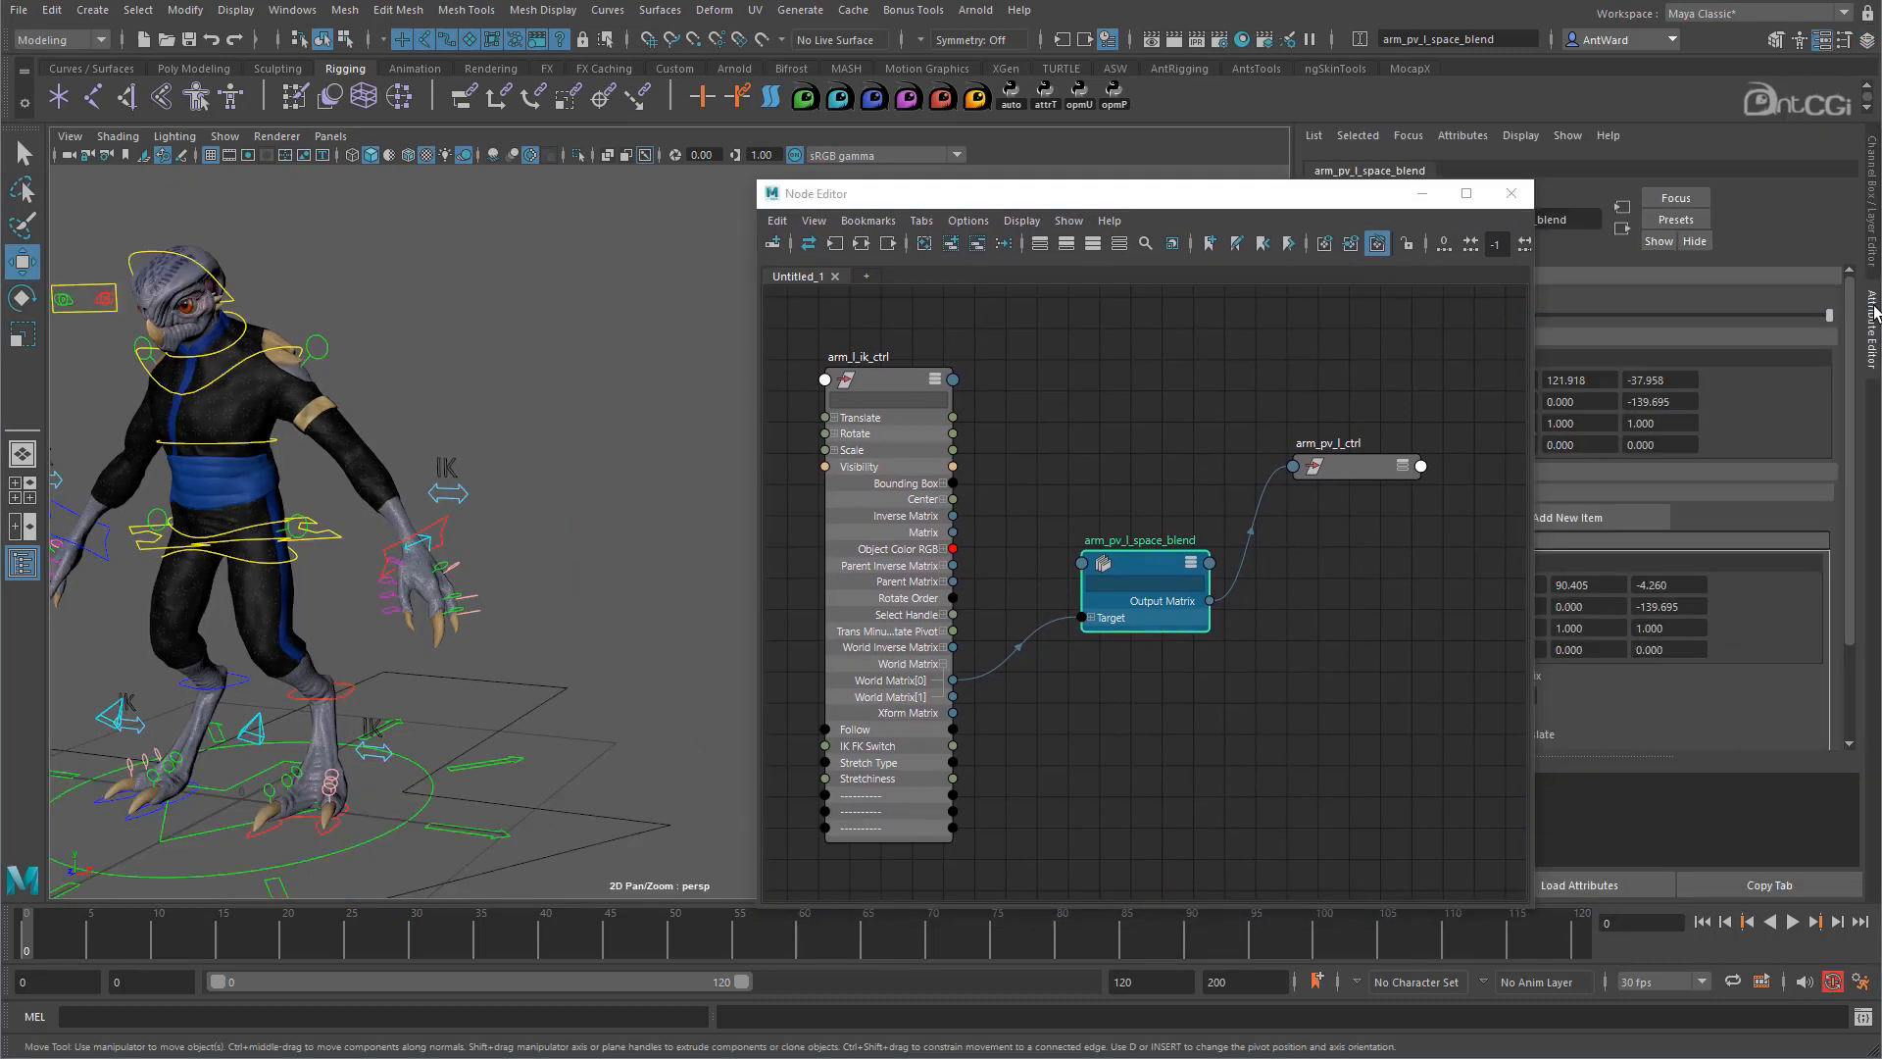
{"action": "left_click", "coordinate": [1423, 194]}
{"action": "left_click_drag", "start_coordinate": [768, 517], "coordinate": [677, 530], "text": "alt"}
{"action": "left_click_drag", "start_coordinate": [1829, 316], "coordinate": [1494, 316]}
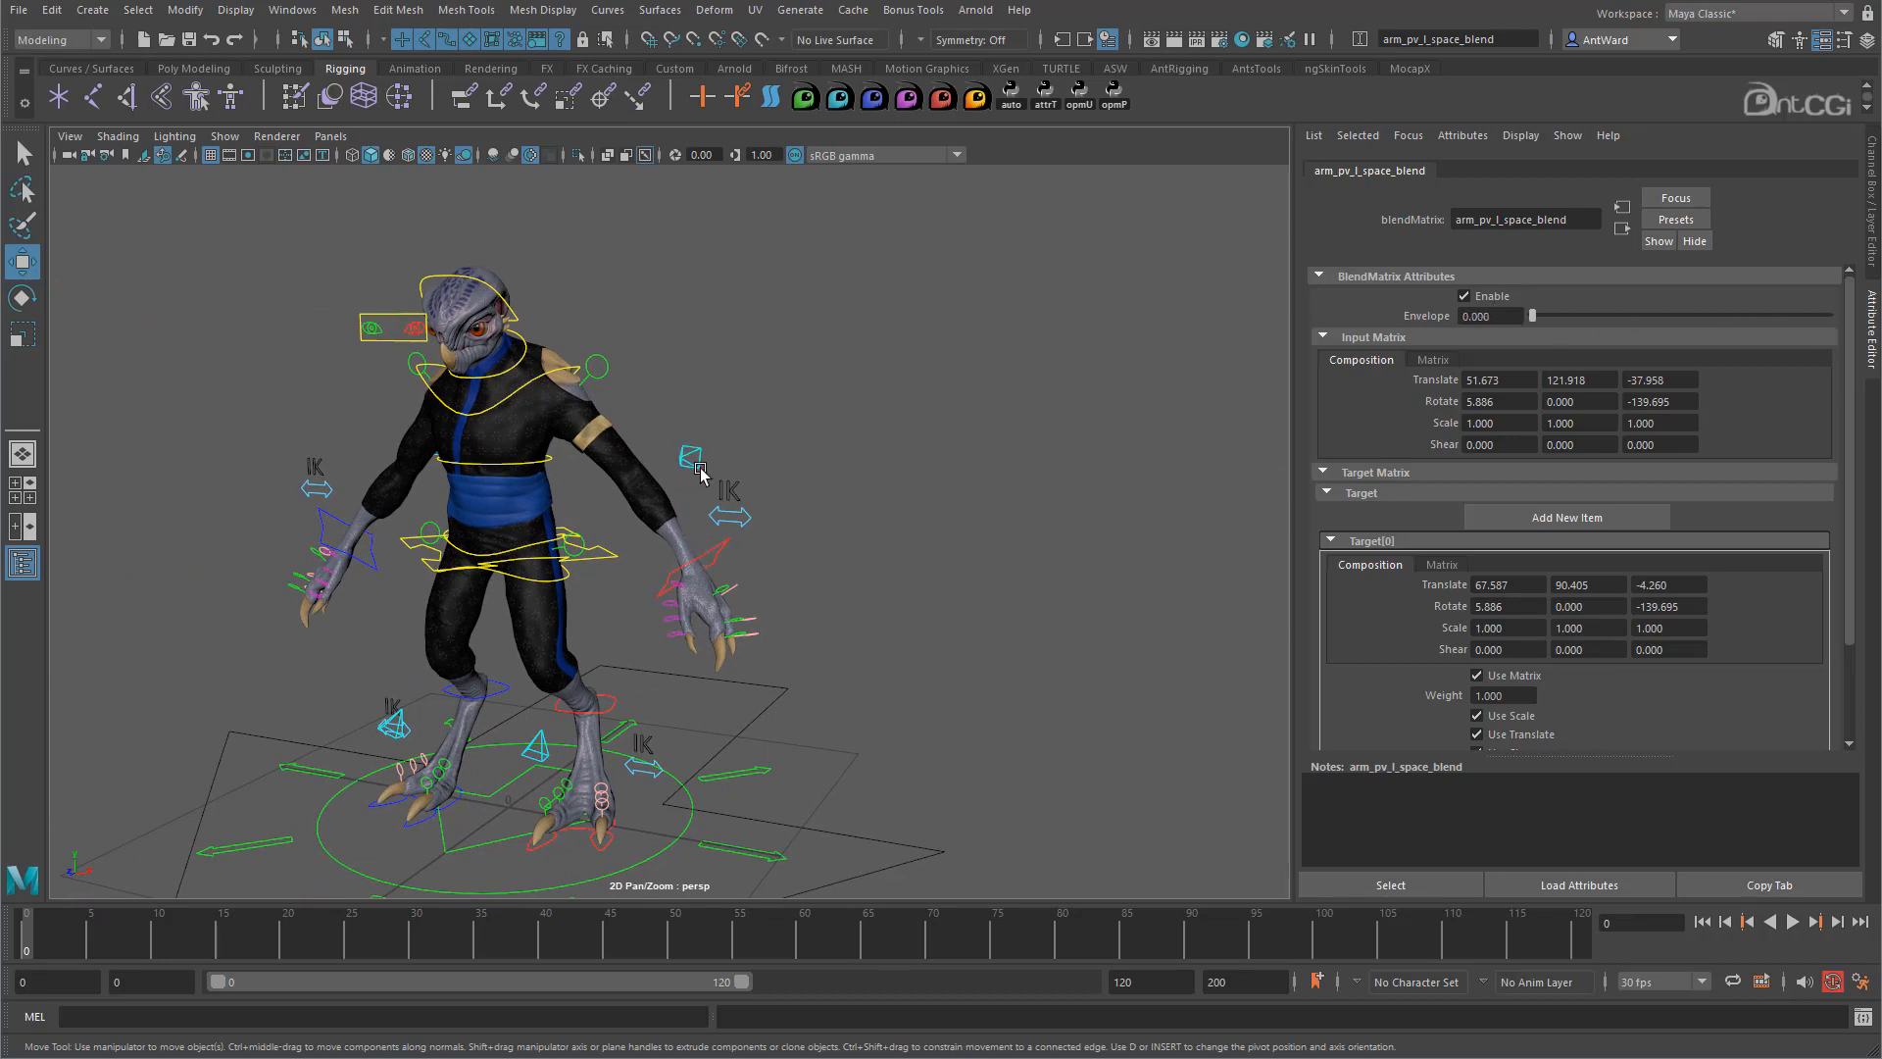
Raise the left hand with arm_l_ik_ctrl and set the Envelope of arm_pv_l_space_blend to 1.
{"action": "left_click", "coordinate": [724, 553]}
{"action": "left_click_drag", "start_coordinate": [724, 553], "coordinate": [603, 495]}
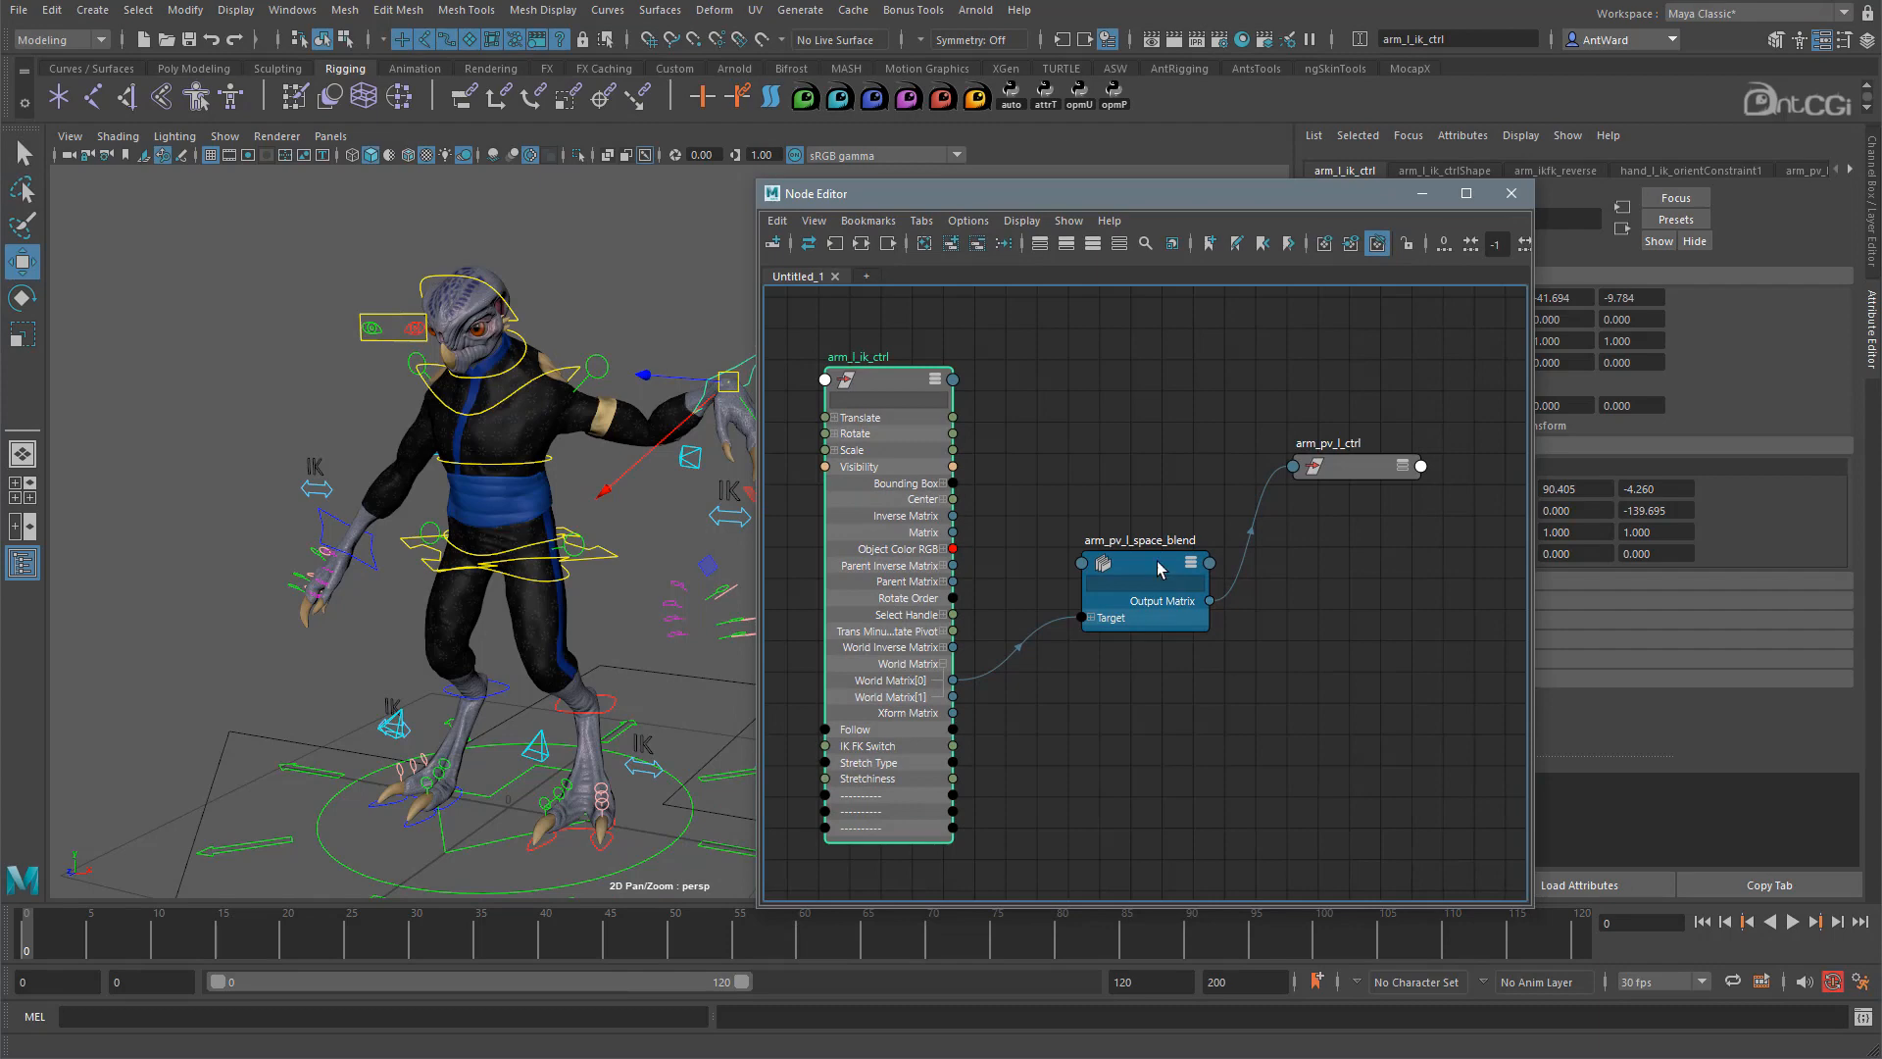
{"action": "left_click", "coordinate": [1142, 583]}
{"action": "left_click_drag", "start_coordinate": [1343, 192], "coordinate": [656, 196]}
{"action": "left_click_drag", "start_coordinate": [1225, 491], "coordinate": [1079, 554], "text": "alt"}
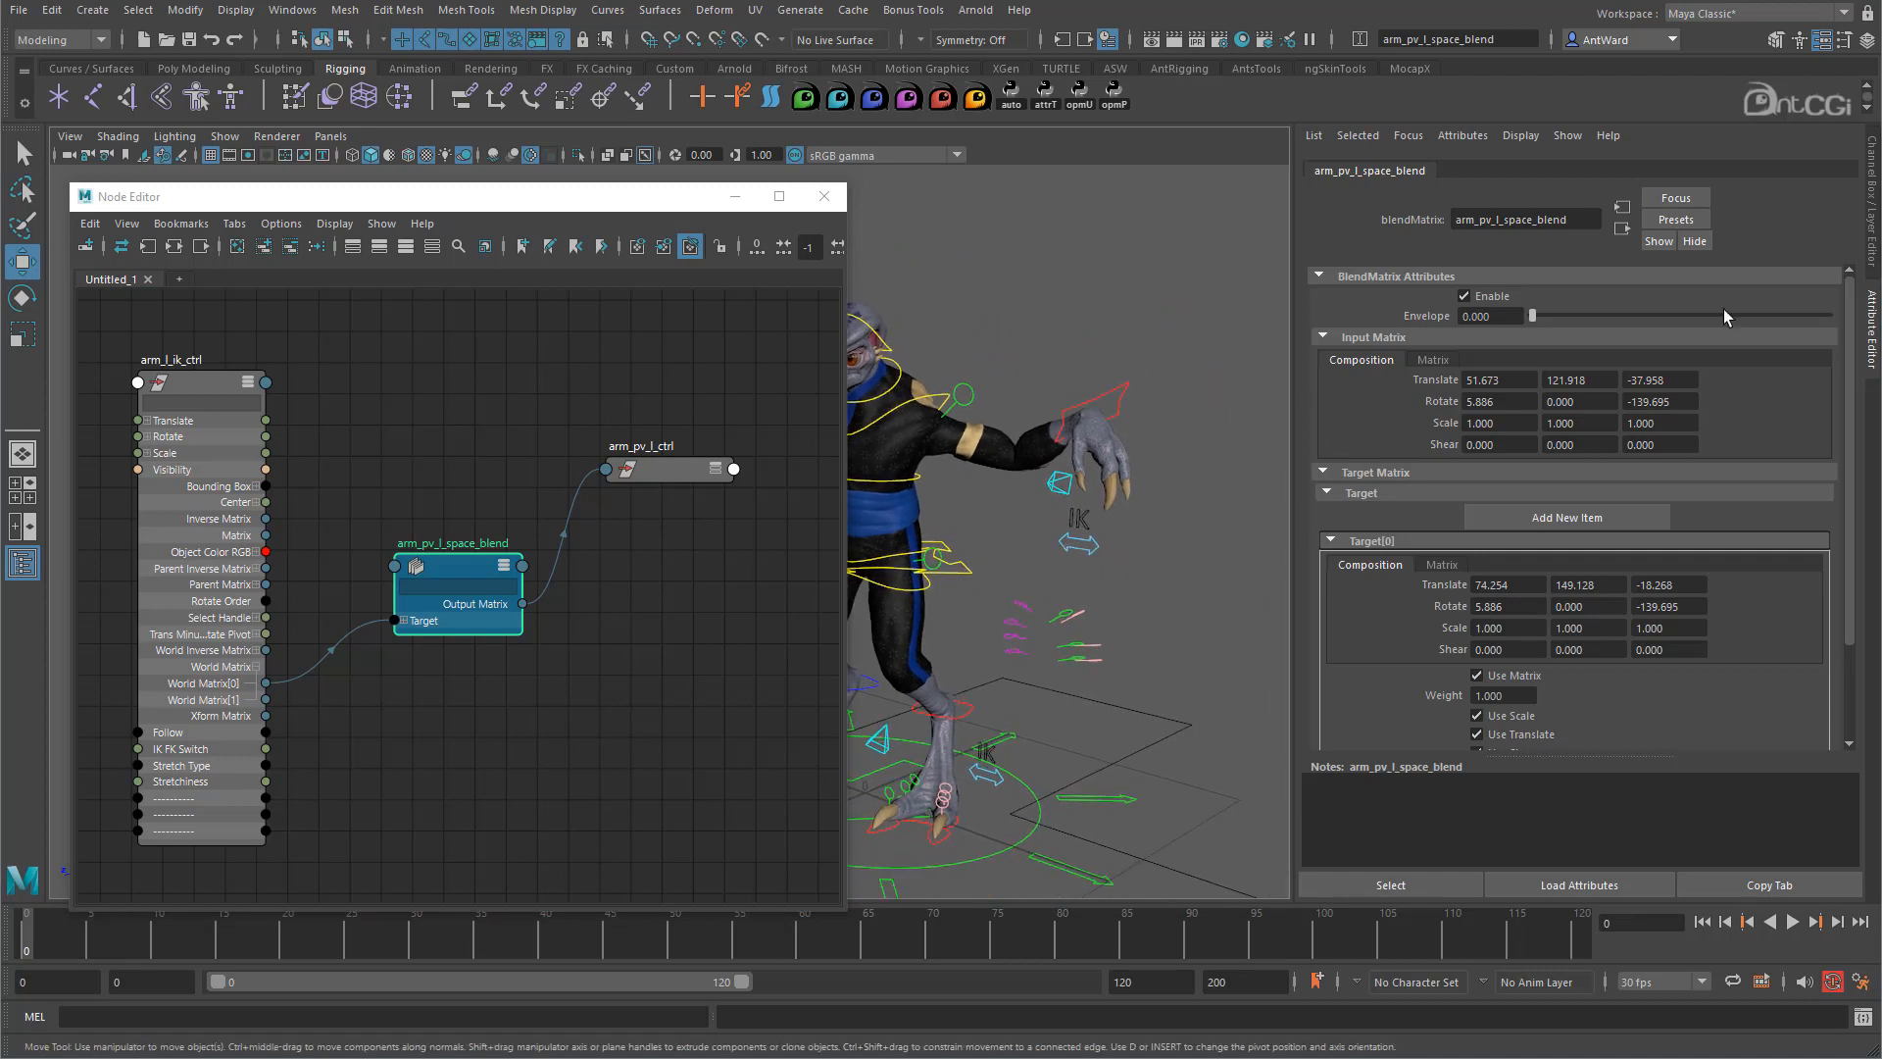
{"action": "left_click_drag", "start_coordinate": [1535, 318], "coordinate": [1827, 317]}
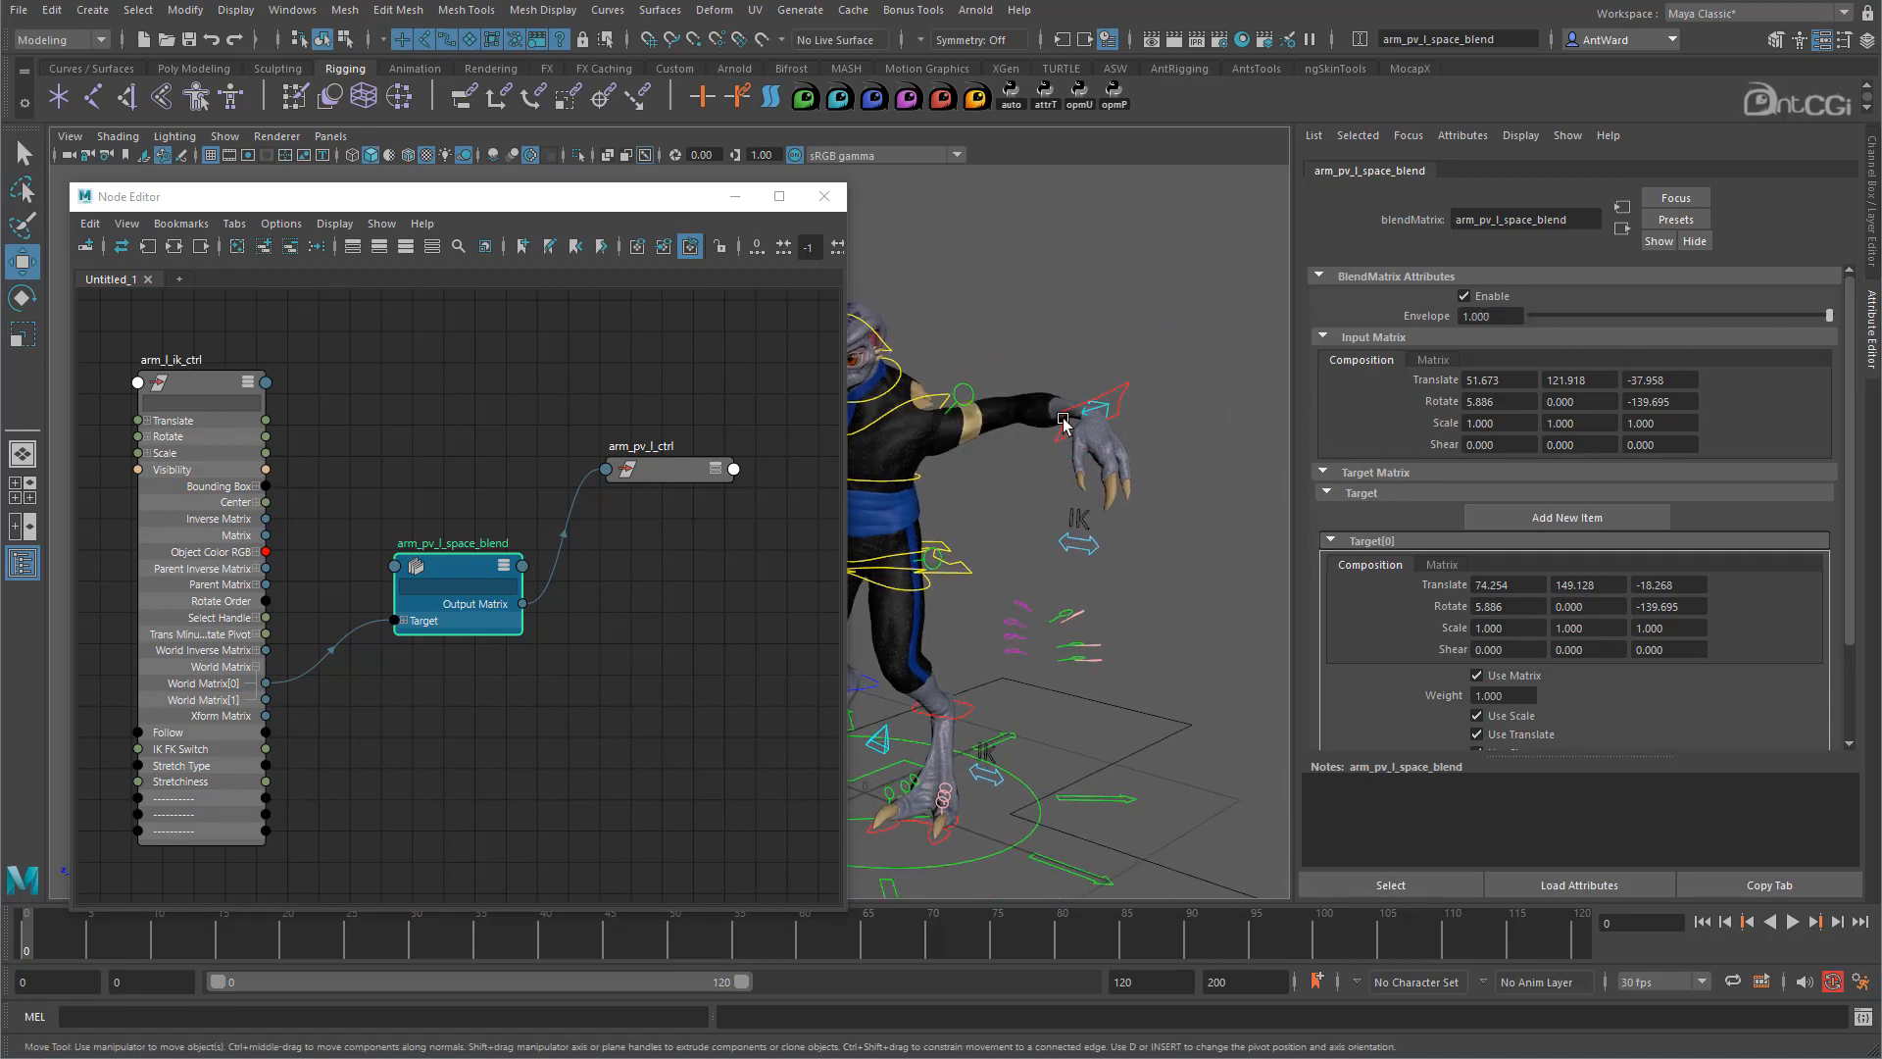
Move arm_l_ik_ctrl to test the pole vector's follow, and undo the test moves and the Envelope change.
{"action": "left_click", "coordinate": [1120, 405]}
{"action": "left_click_drag", "start_coordinate": [1120, 405], "coordinate": [1047, 459]}
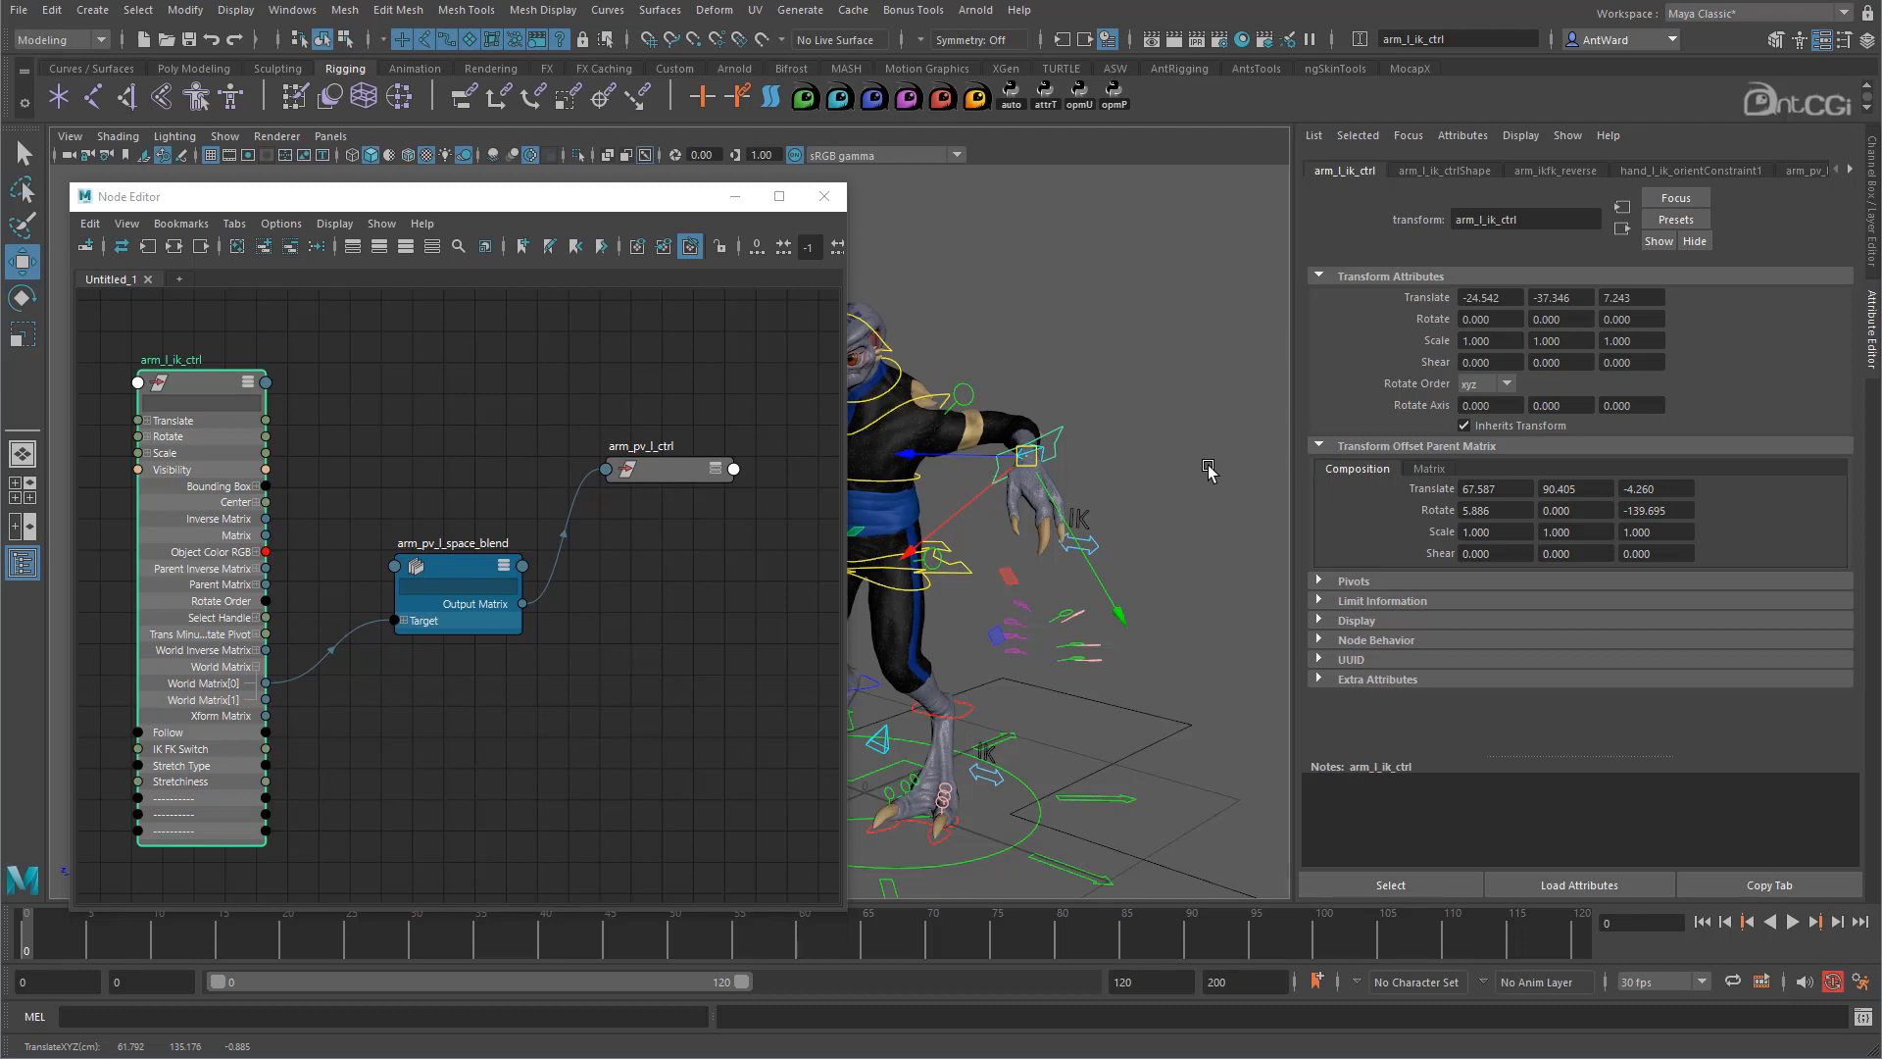
{"action": "key", "text": "ctrl+z"}
{"action": "key", "text": "shift+z"}
{"action": "key", "text": "ctrl+z"}
{"action": "left_click_drag", "start_coordinate": [1072, 585], "coordinate": [1046, 583], "text": "alt"}
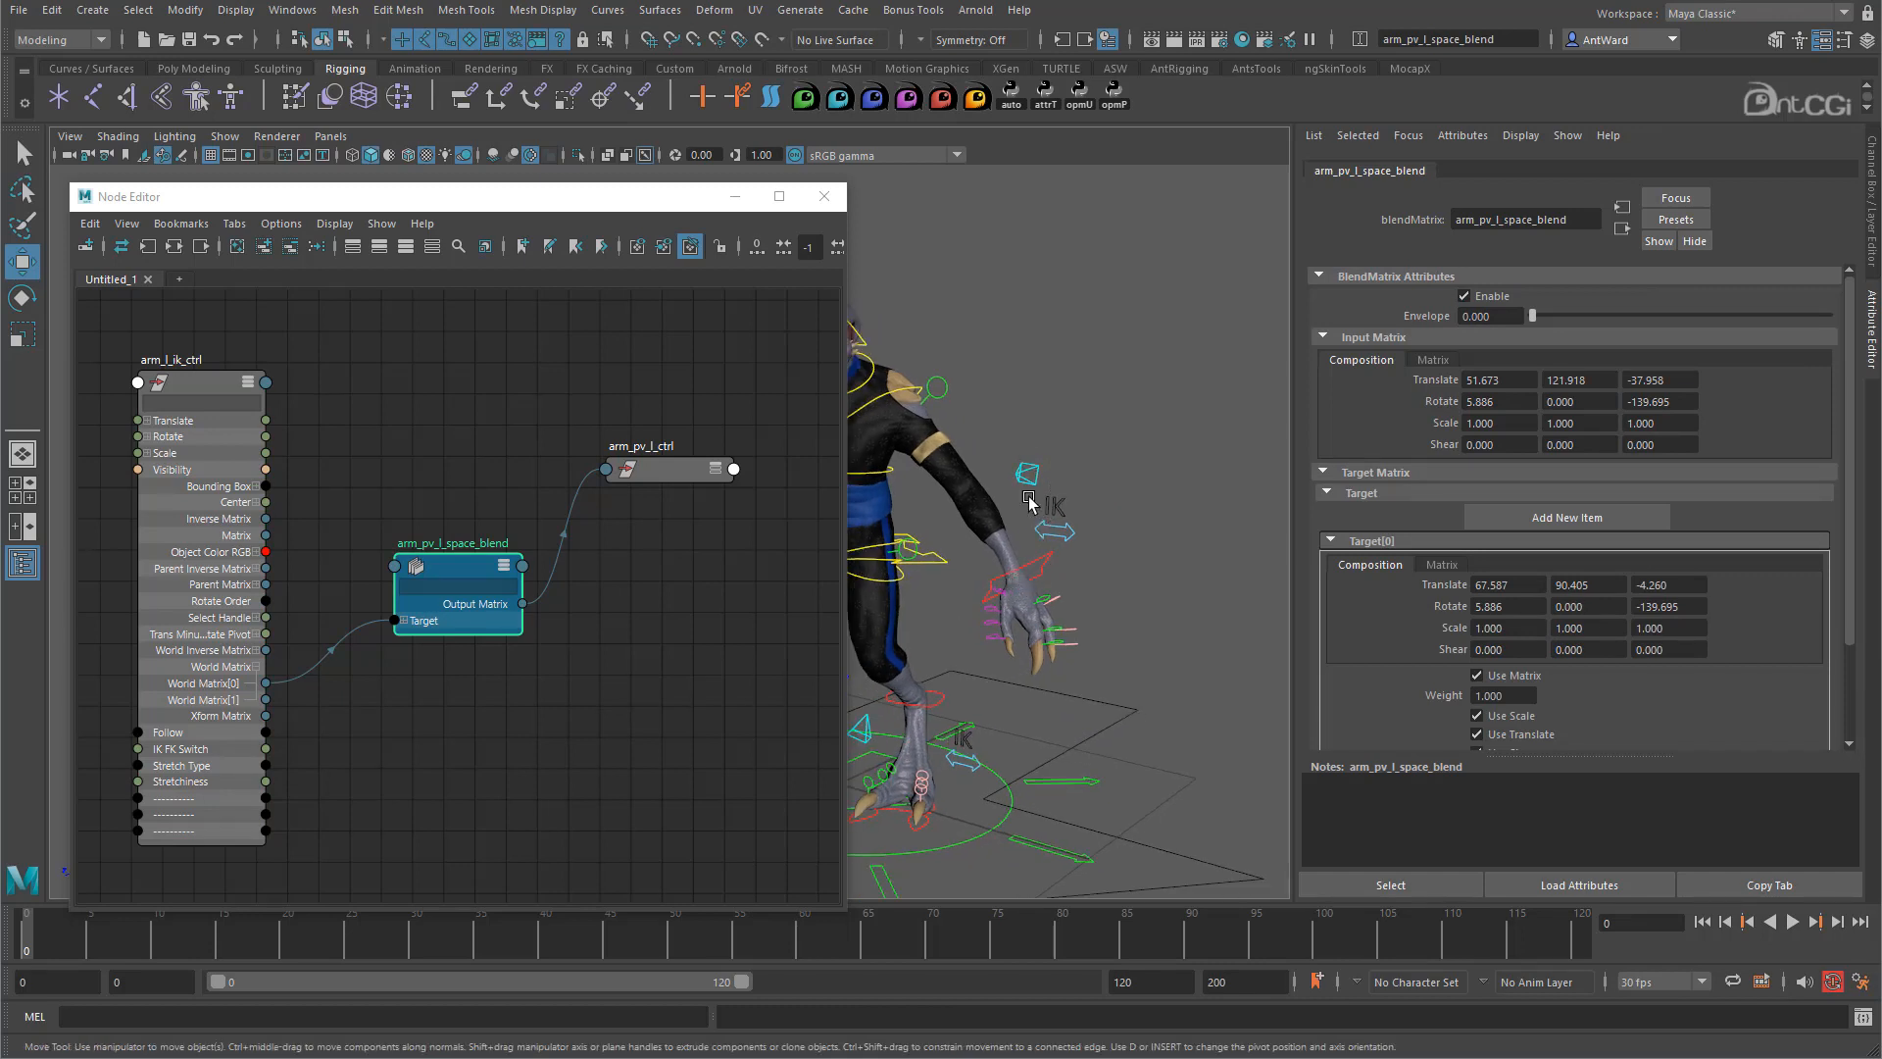
{"action": "left_click_drag", "start_coordinate": [1055, 490], "coordinate": [1090, 491], "text": "alt"}
Create a locator and rename it arm_l_ik_swappos.
{"action": "left_click", "coordinate": [1125, 365]}
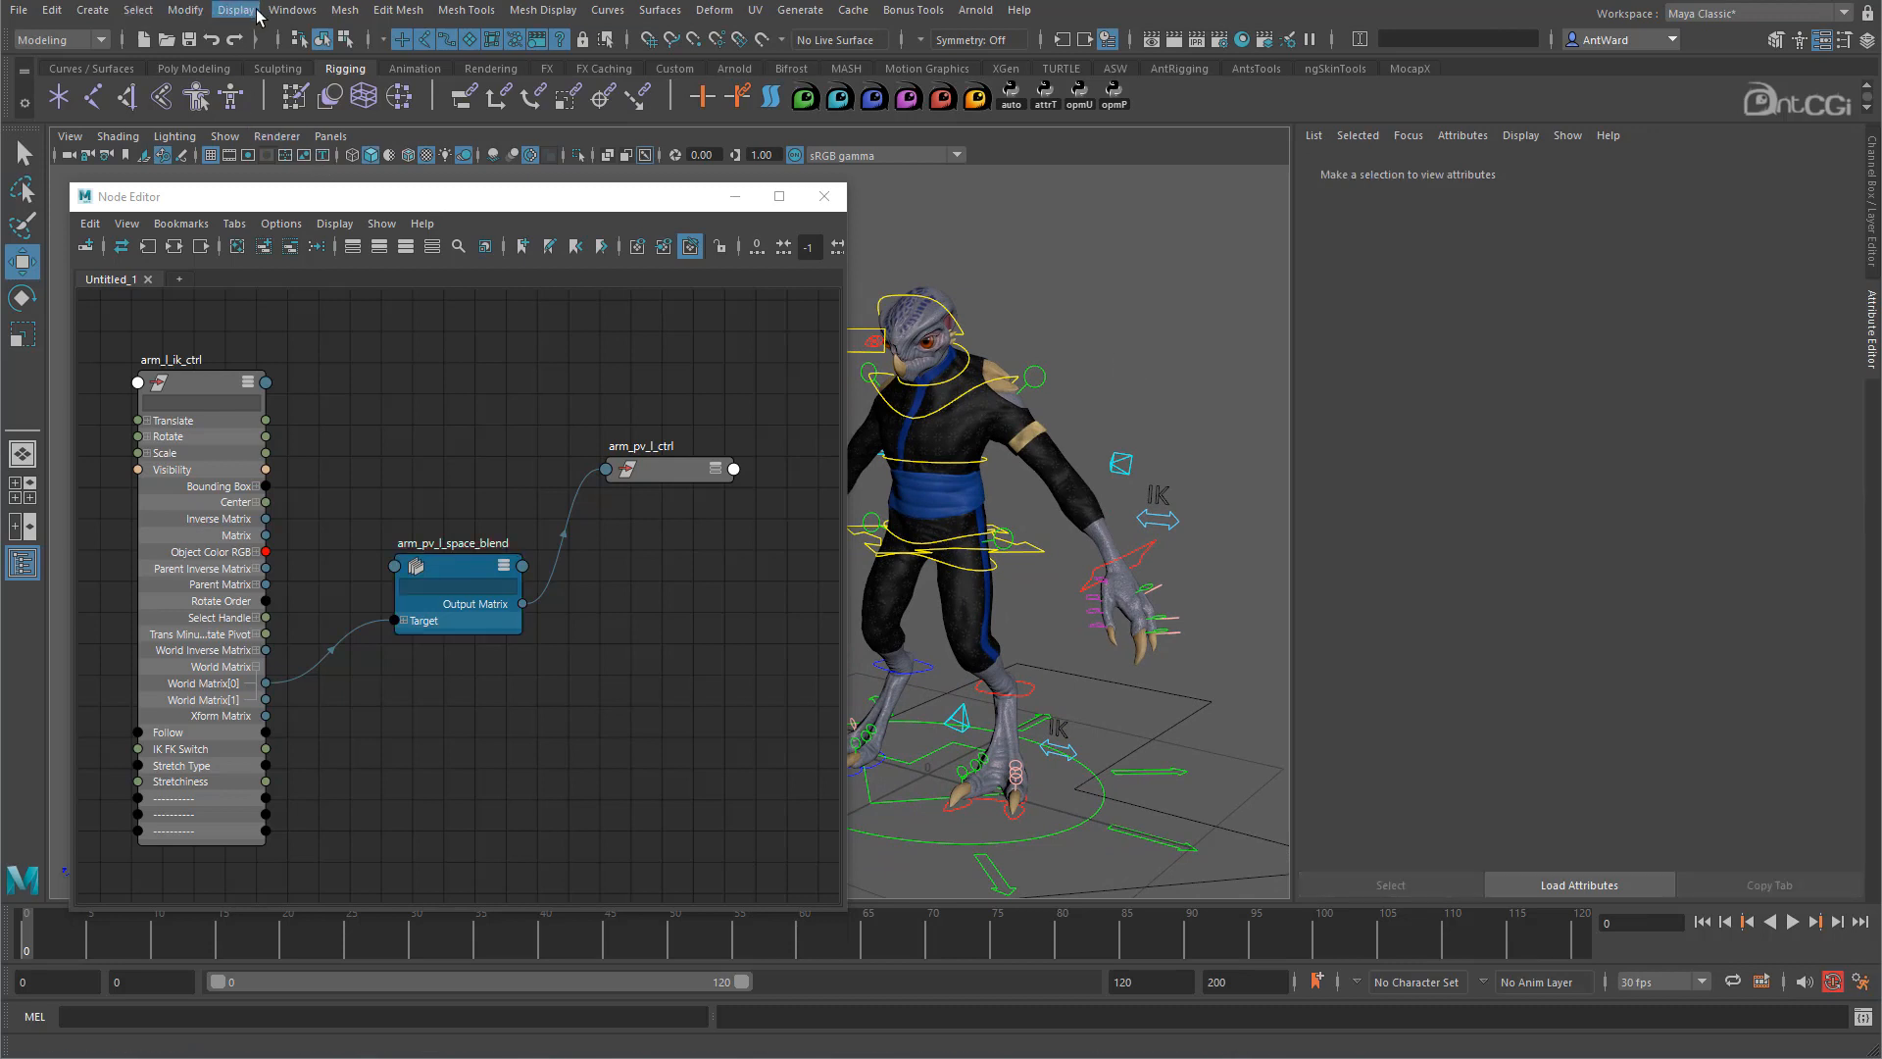
{"action": "left_click", "coordinate": [93, 10]}
{"action": "mouse_move", "coordinate": [198, 456]}
{"action": "left_click", "coordinate": [178, 317]}
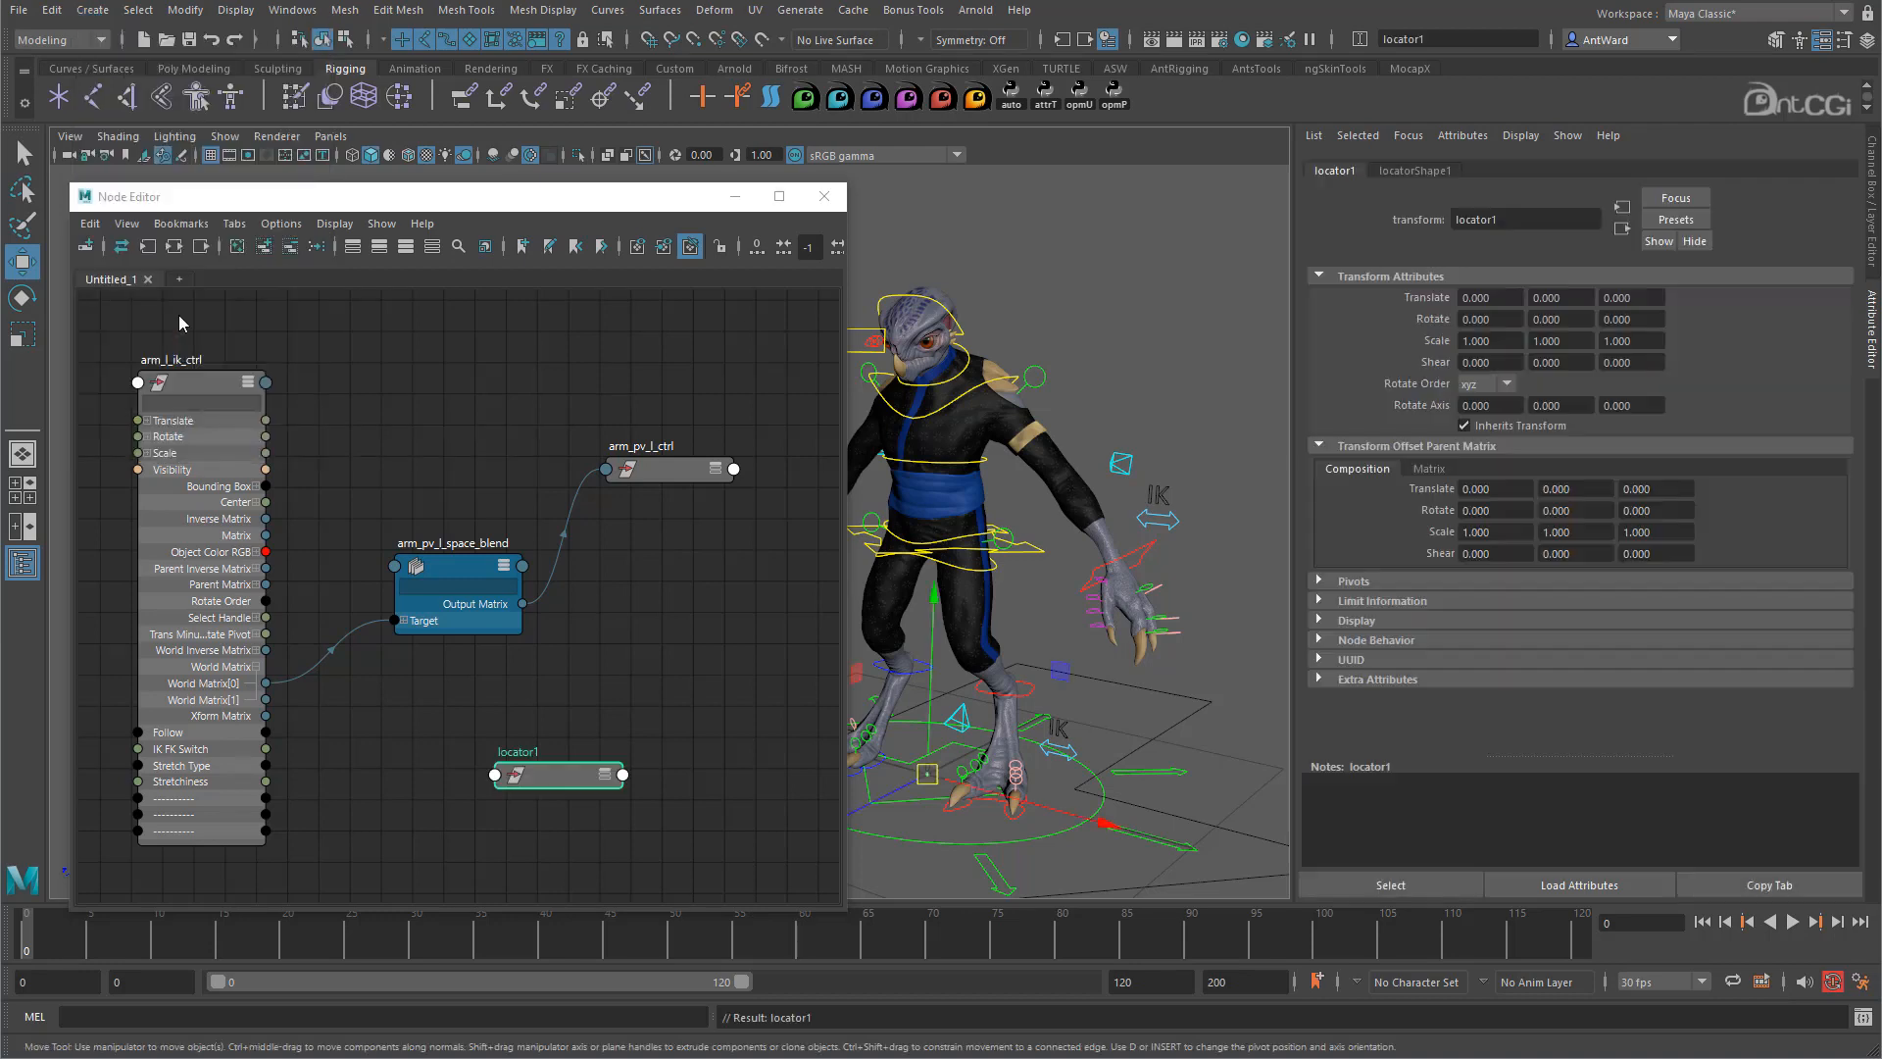
{"action": "double_click", "coordinate": [518, 752]}
{"action": "type", "text": "arm_l_ik"}
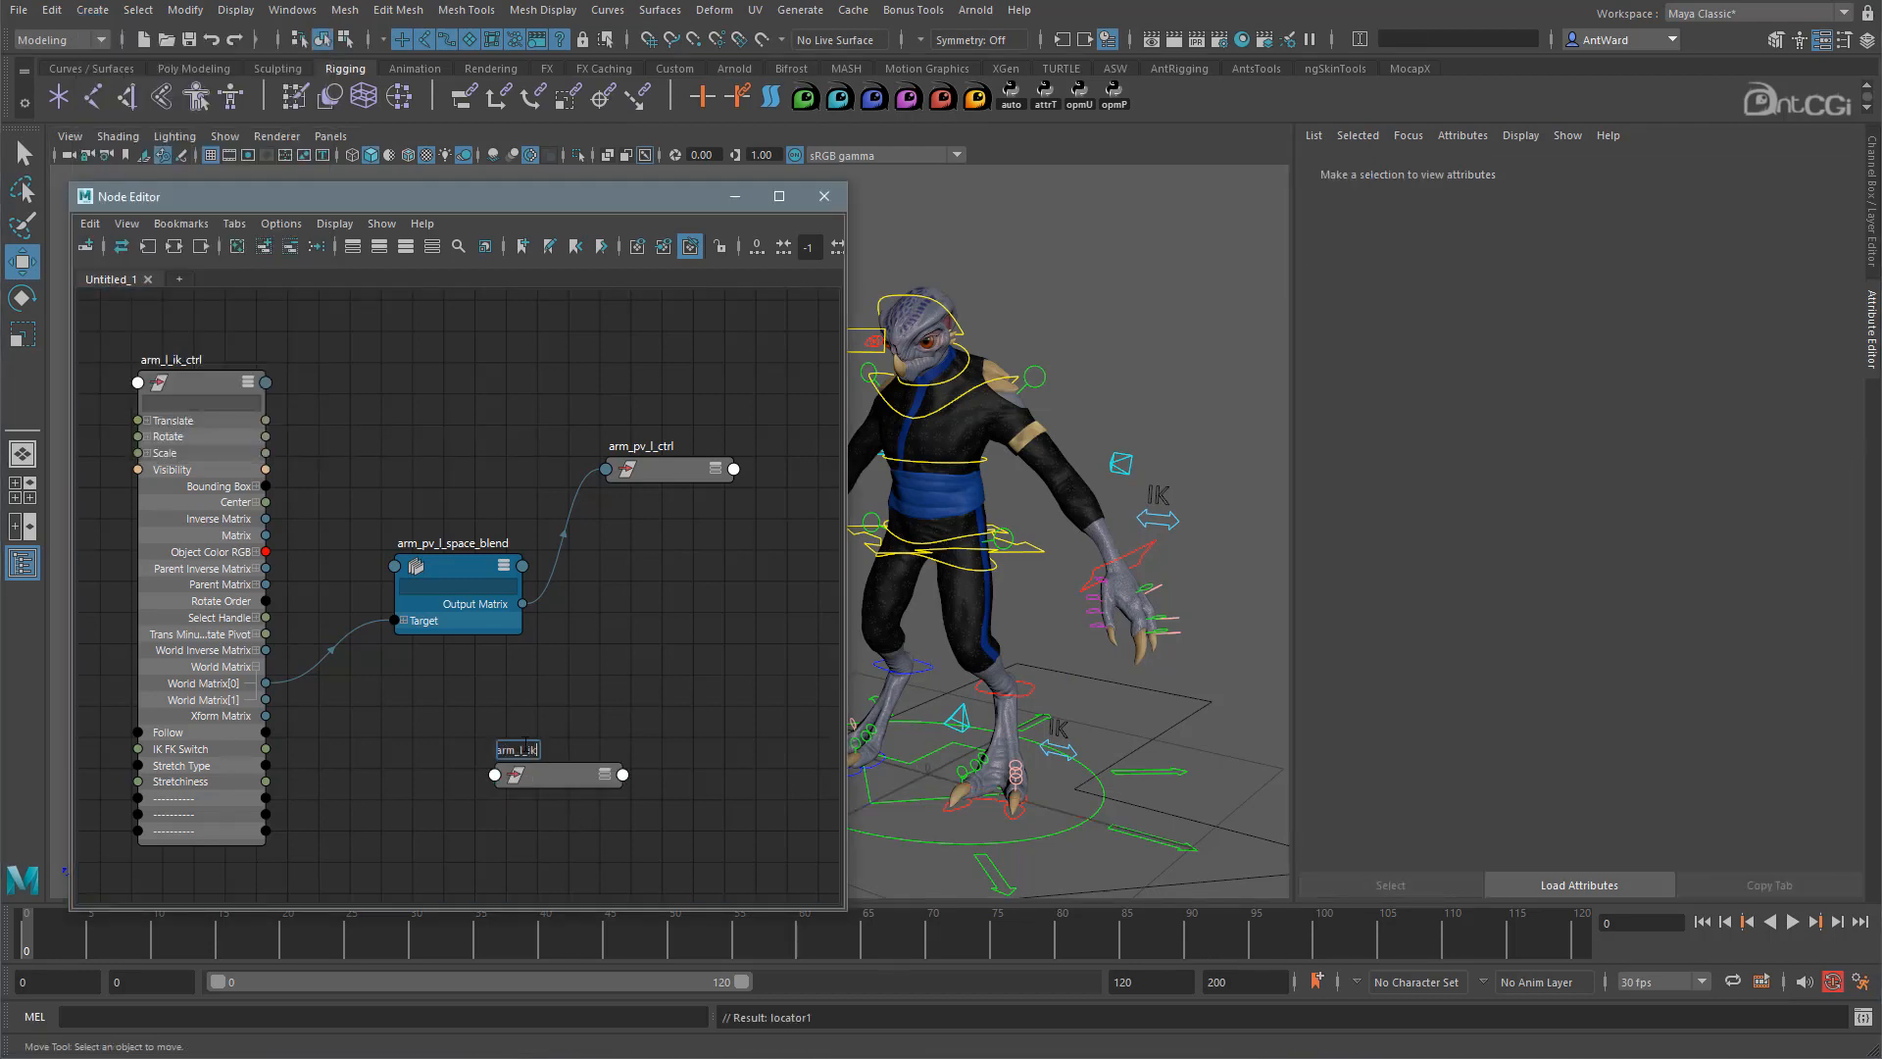
{"action": "type", "text": "_swappos"}
{"action": "key", "text": "Return"}
{"action": "left_click", "coordinate": [1015, 469]}
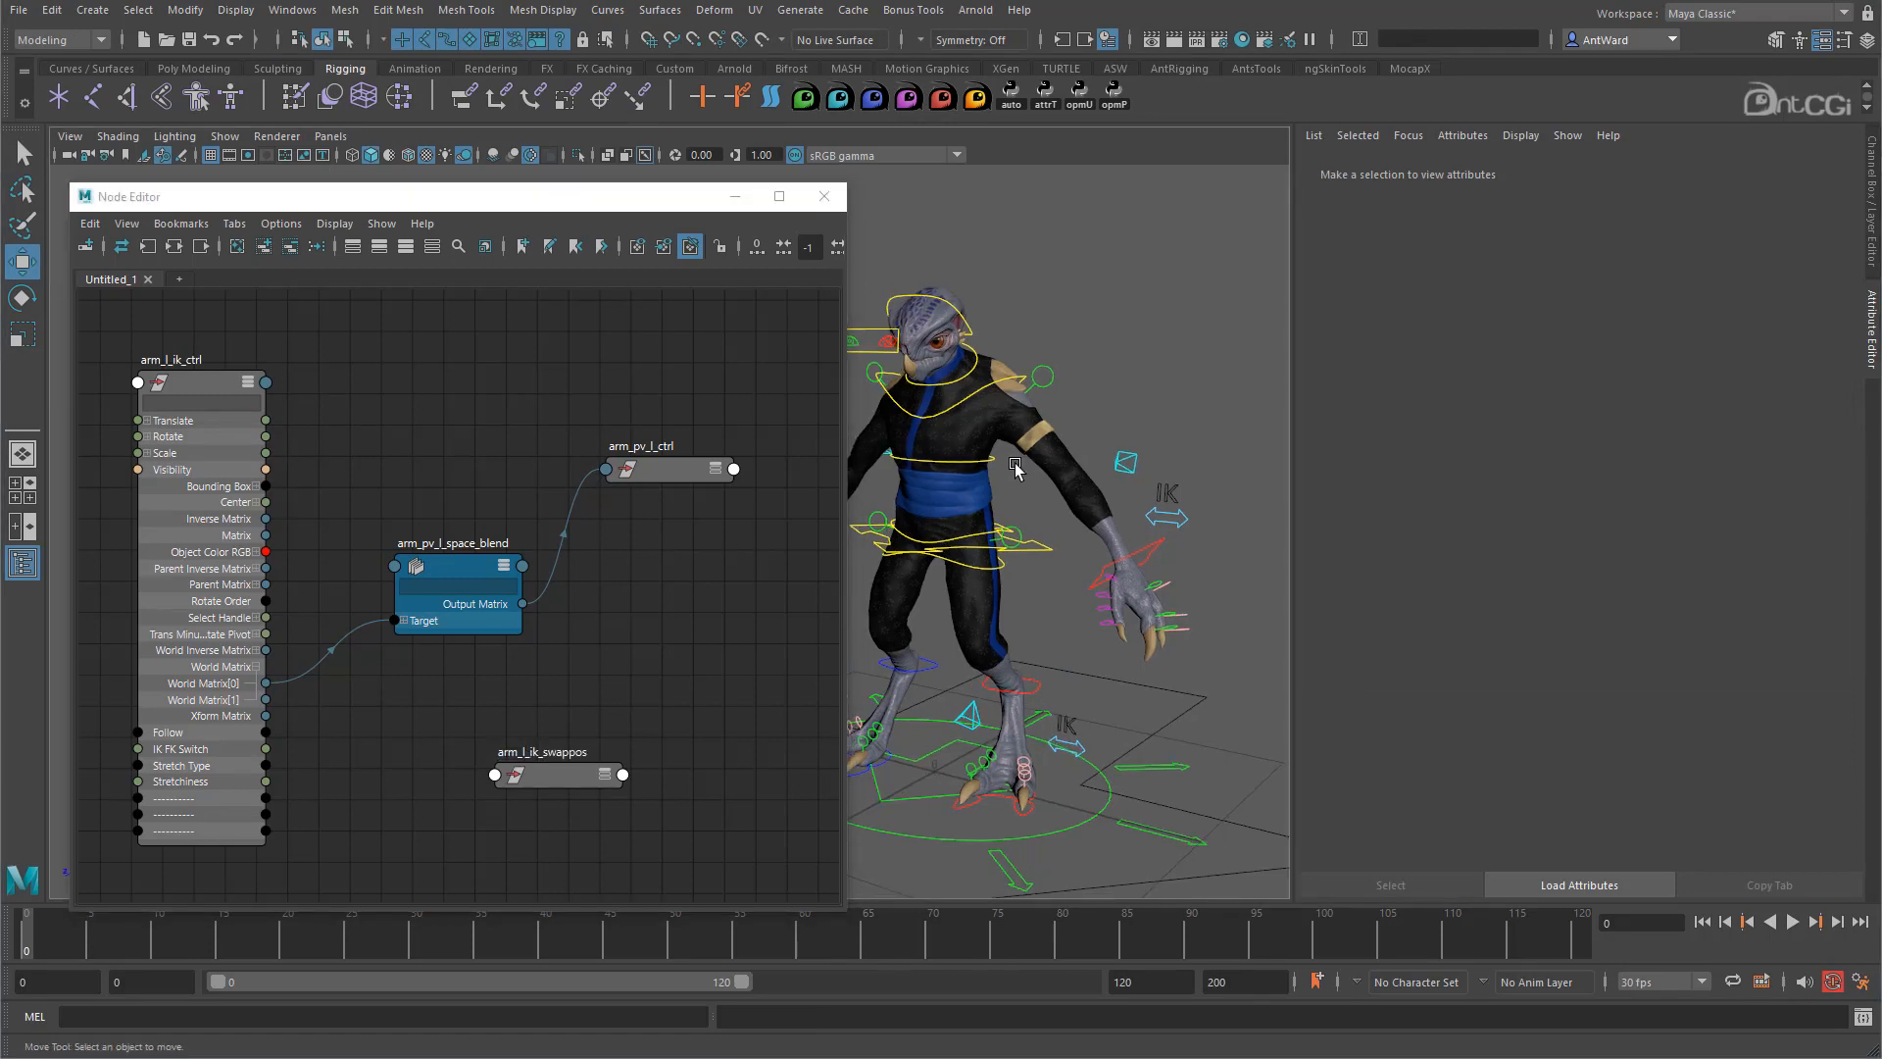
Match all transforms of the arm_l_ik_swappos locator to arm_pv_l_ctrl.
{"action": "left_click", "coordinate": [550, 774]}
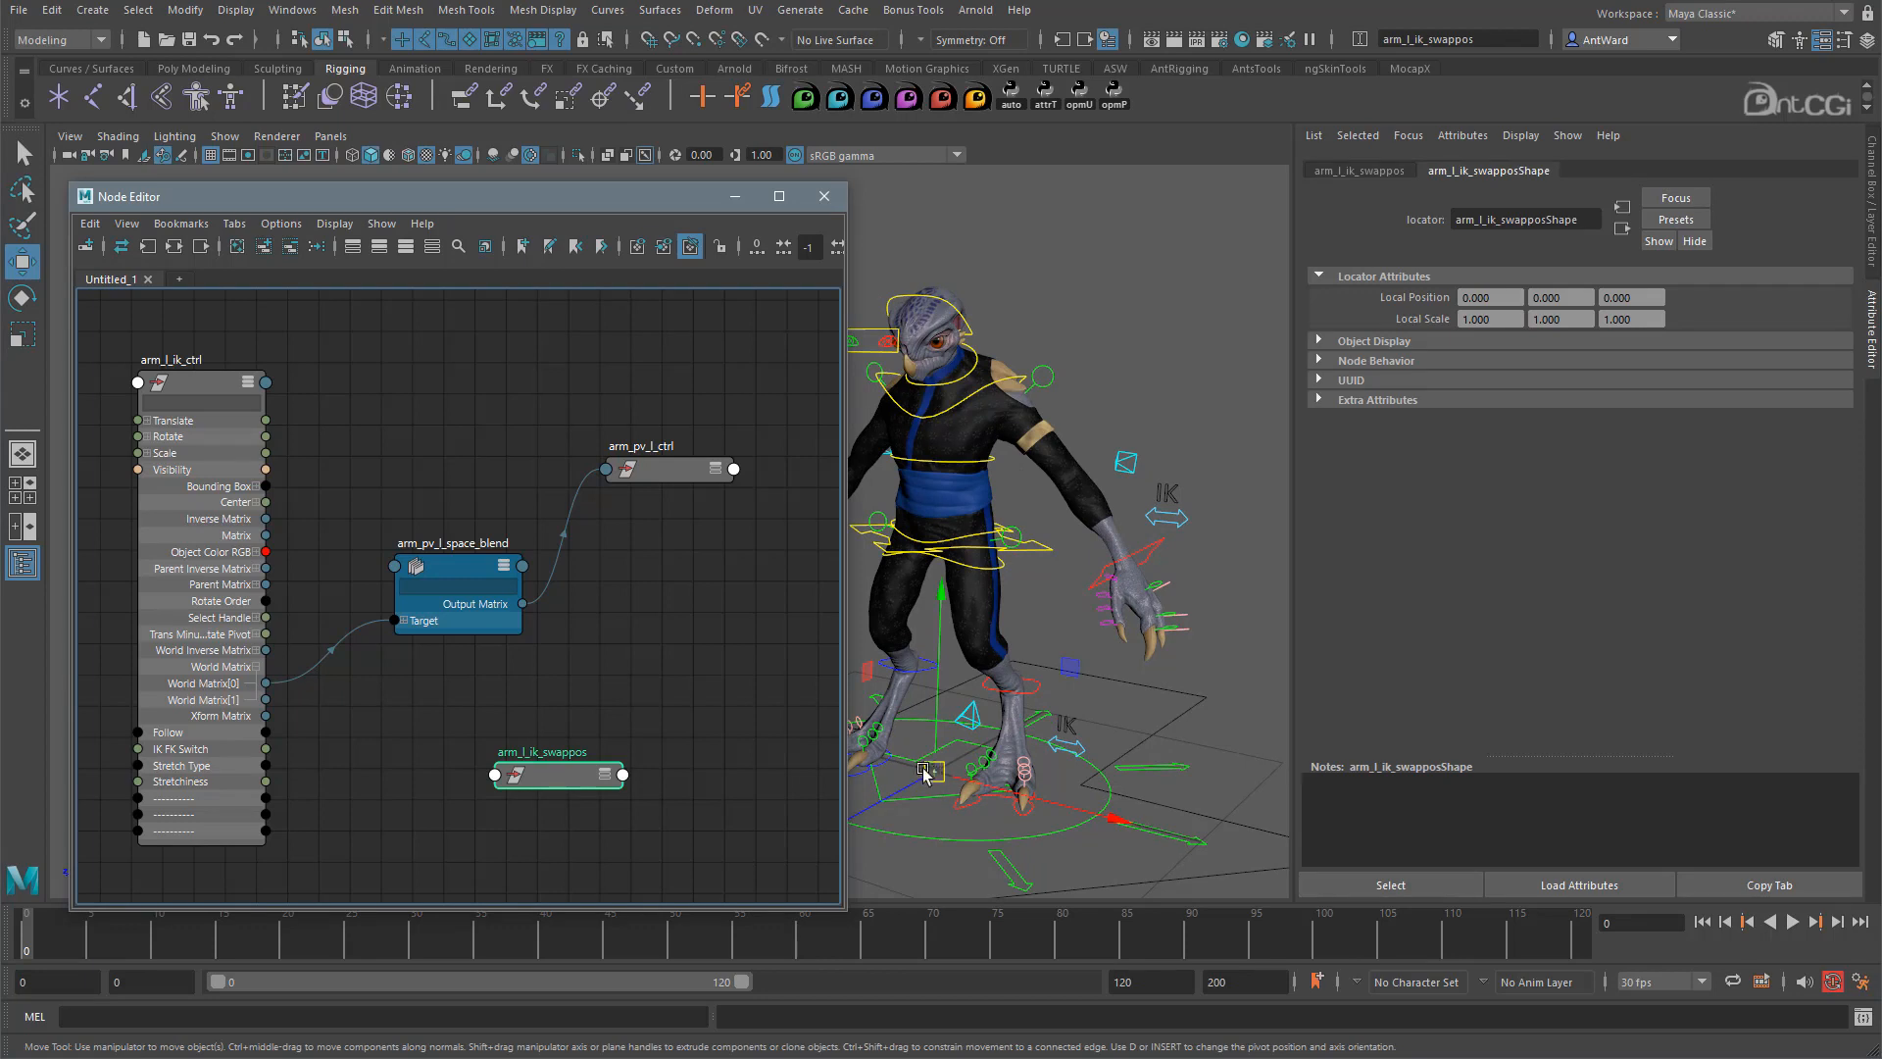
{"action": "left_click", "coordinate": [1127, 461]}
{"action": "left_click", "coordinate": [186, 11]}
{"action": "mouse_move", "coordinate": [294, 119]}
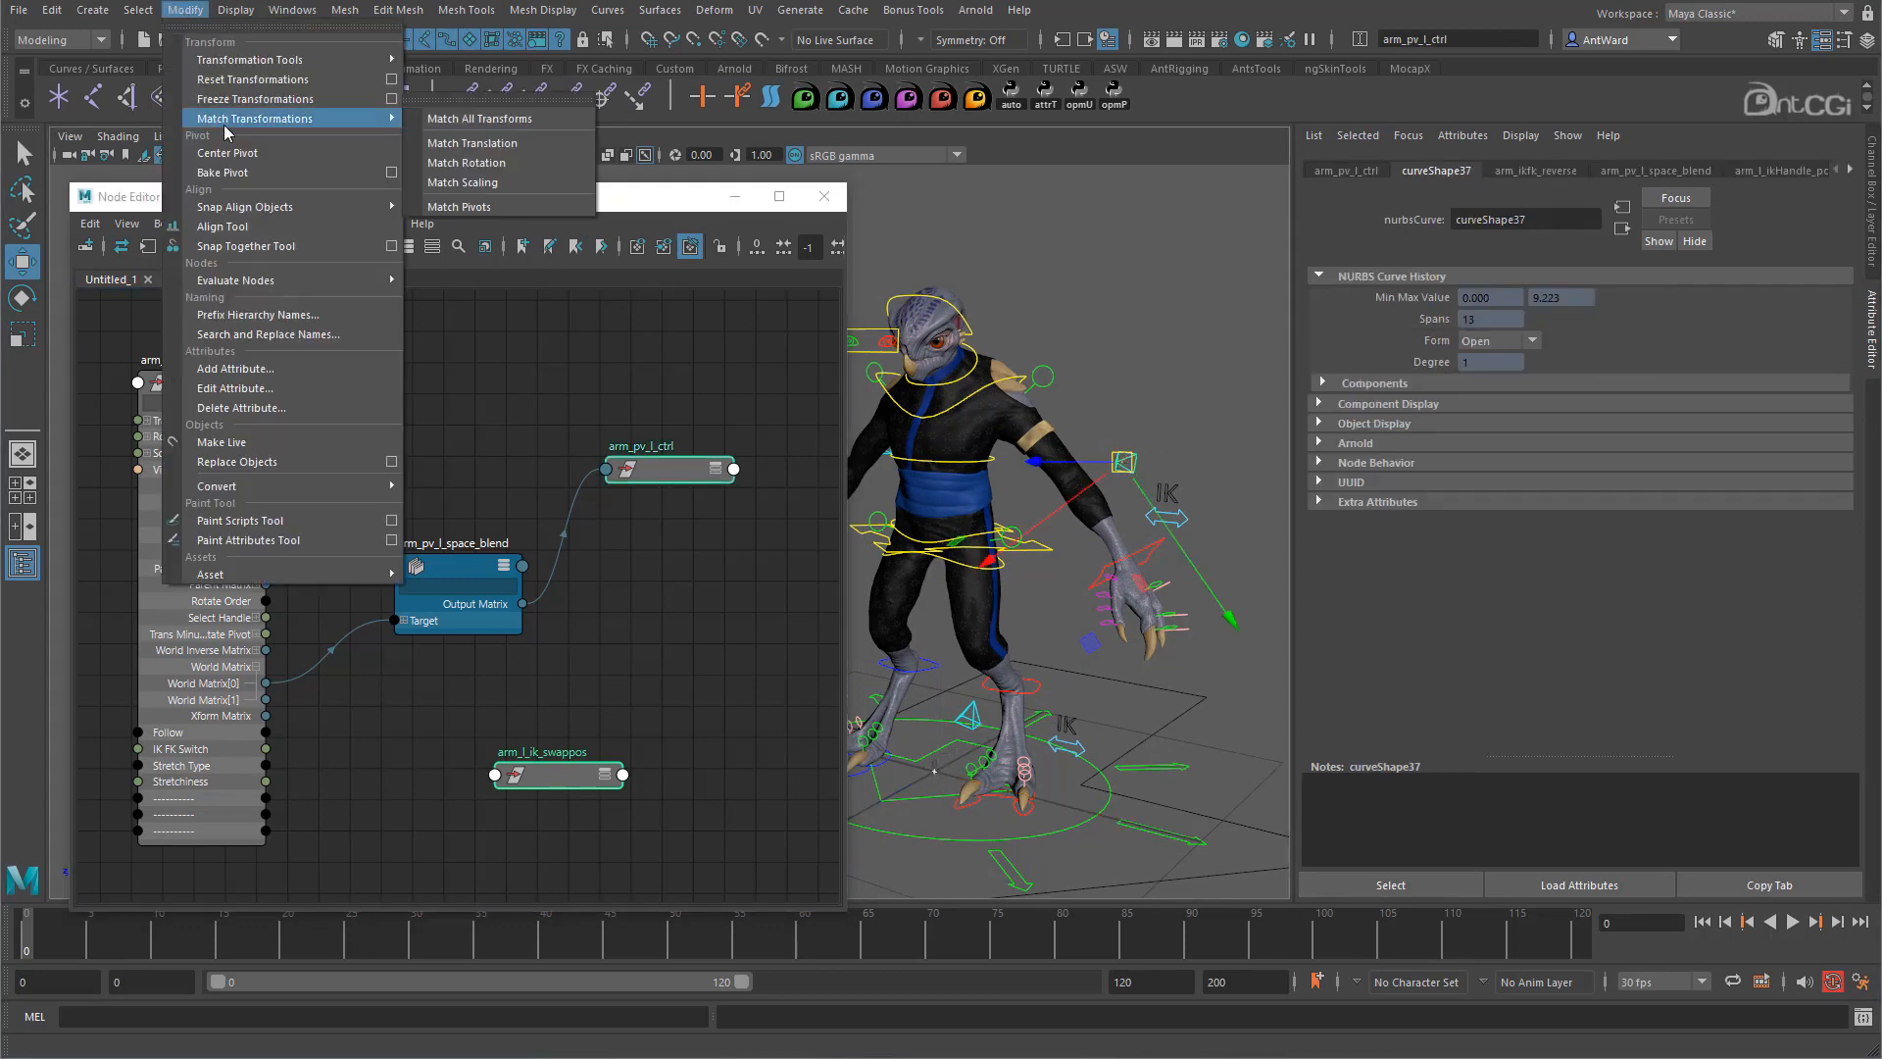
{"action": "left_click", "coordinate": [442, 119]}
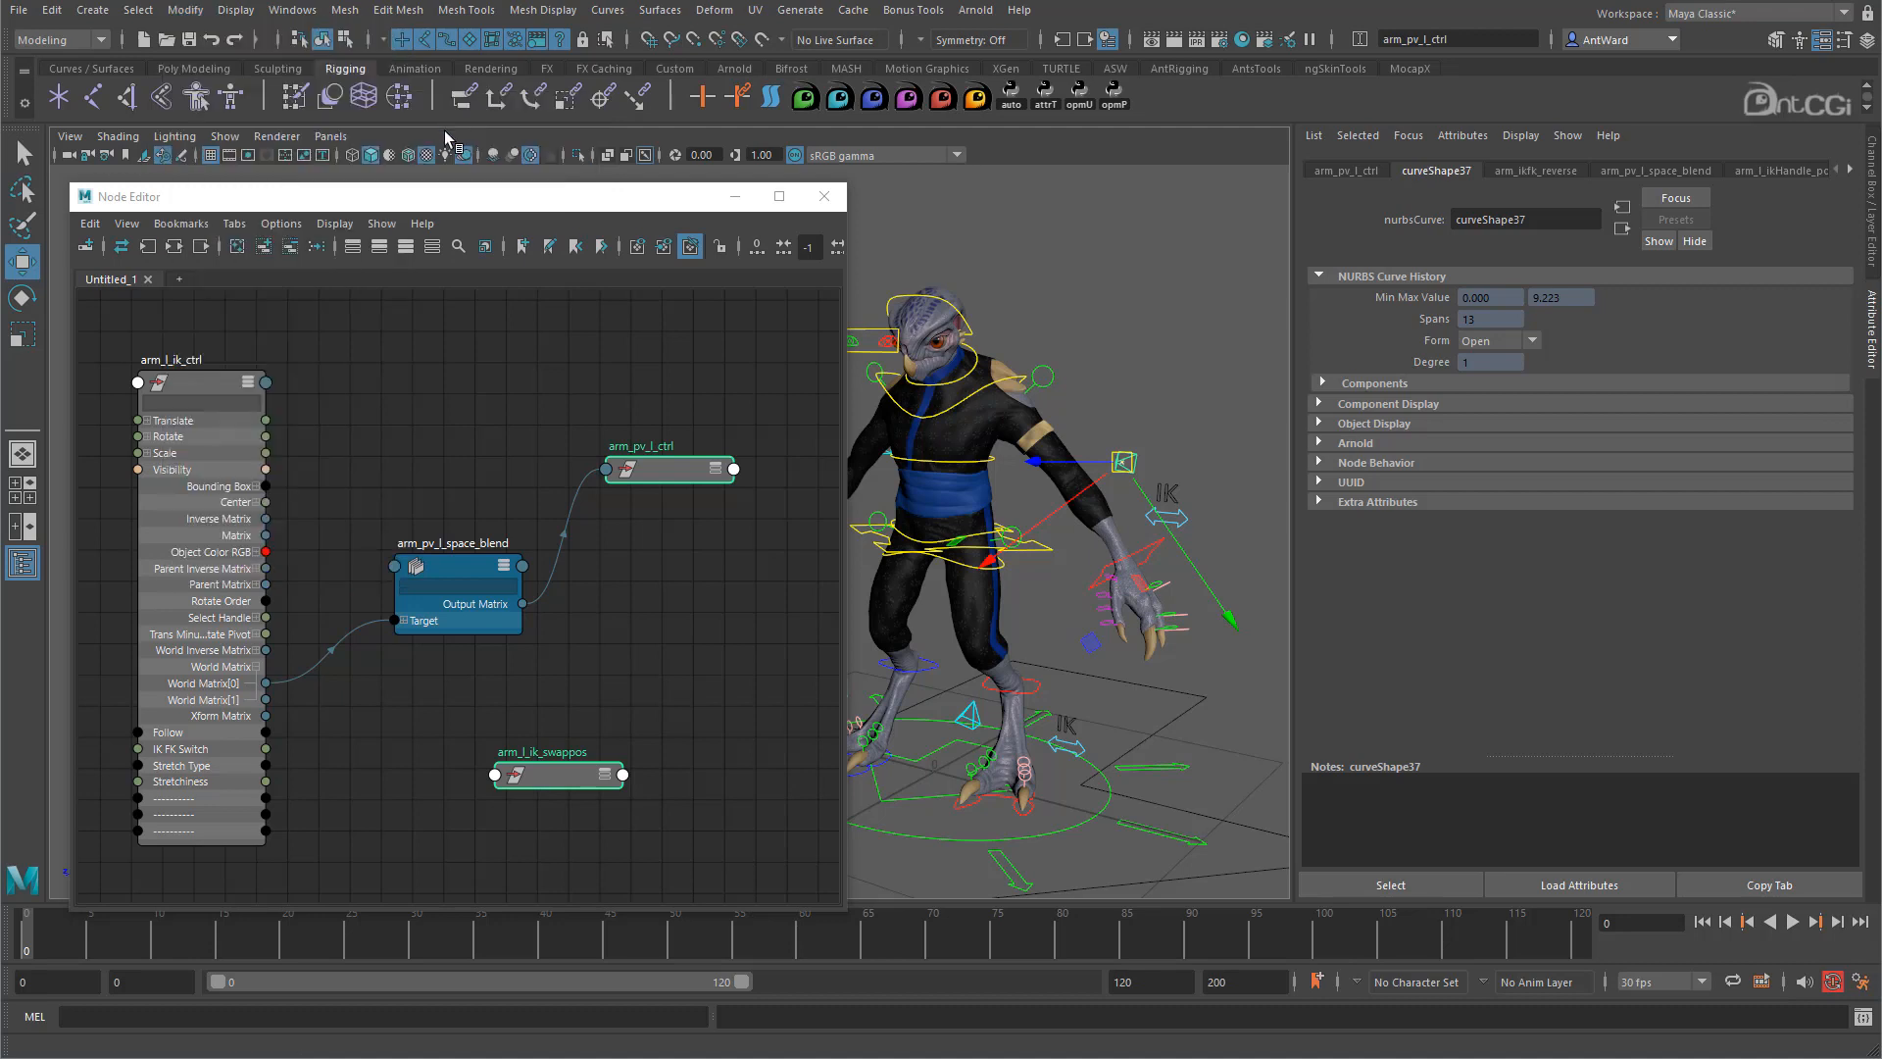
{"action": "left_click", "coordinate": [987, 586]}
Parent the arm_l_ik_swappos locator under arm_l_ik_ctrl.
{"action": "scroll", "coordinate": [987, 586], "scroll_direction": "up", "scroll_amount": 5}
{"action": "scroll", "coordinate": [1079, 579], "scroll_direction": "up", "scroll_amount": 8}
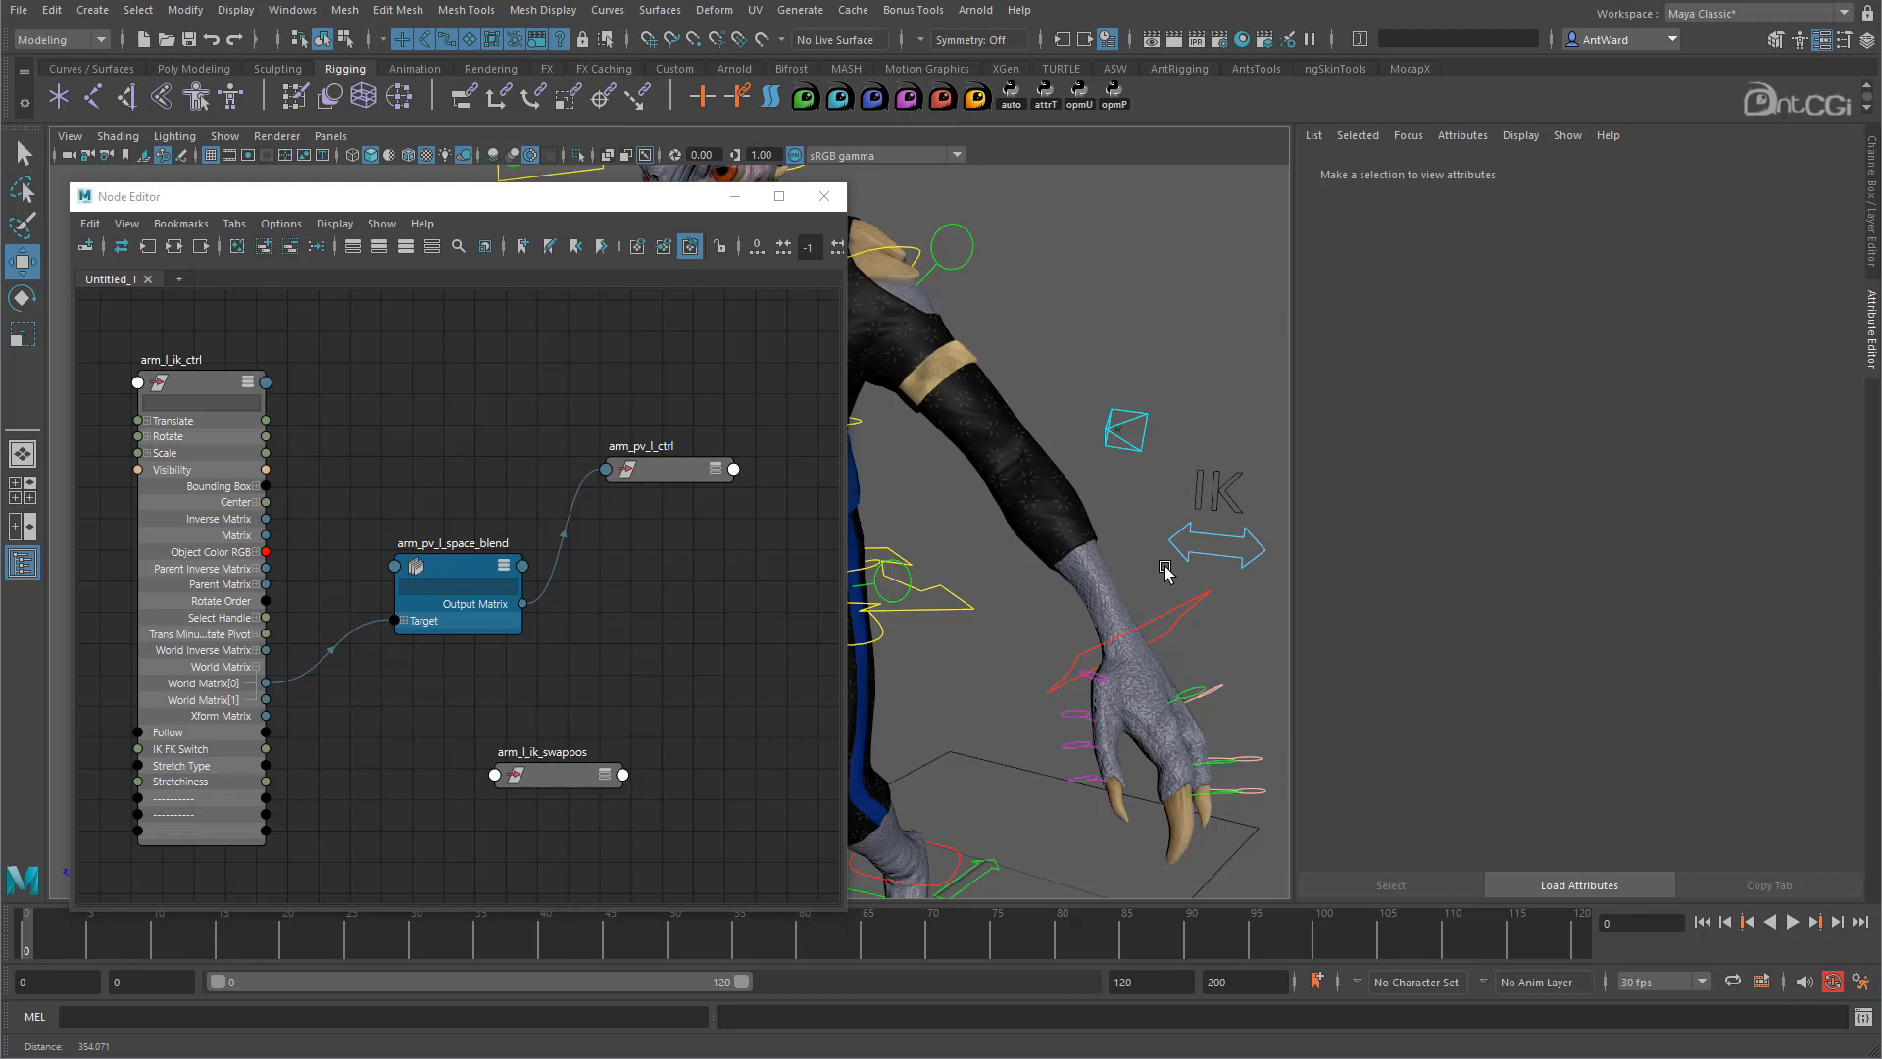
{"action": "left_click", "coordinate": [1126, 428]}
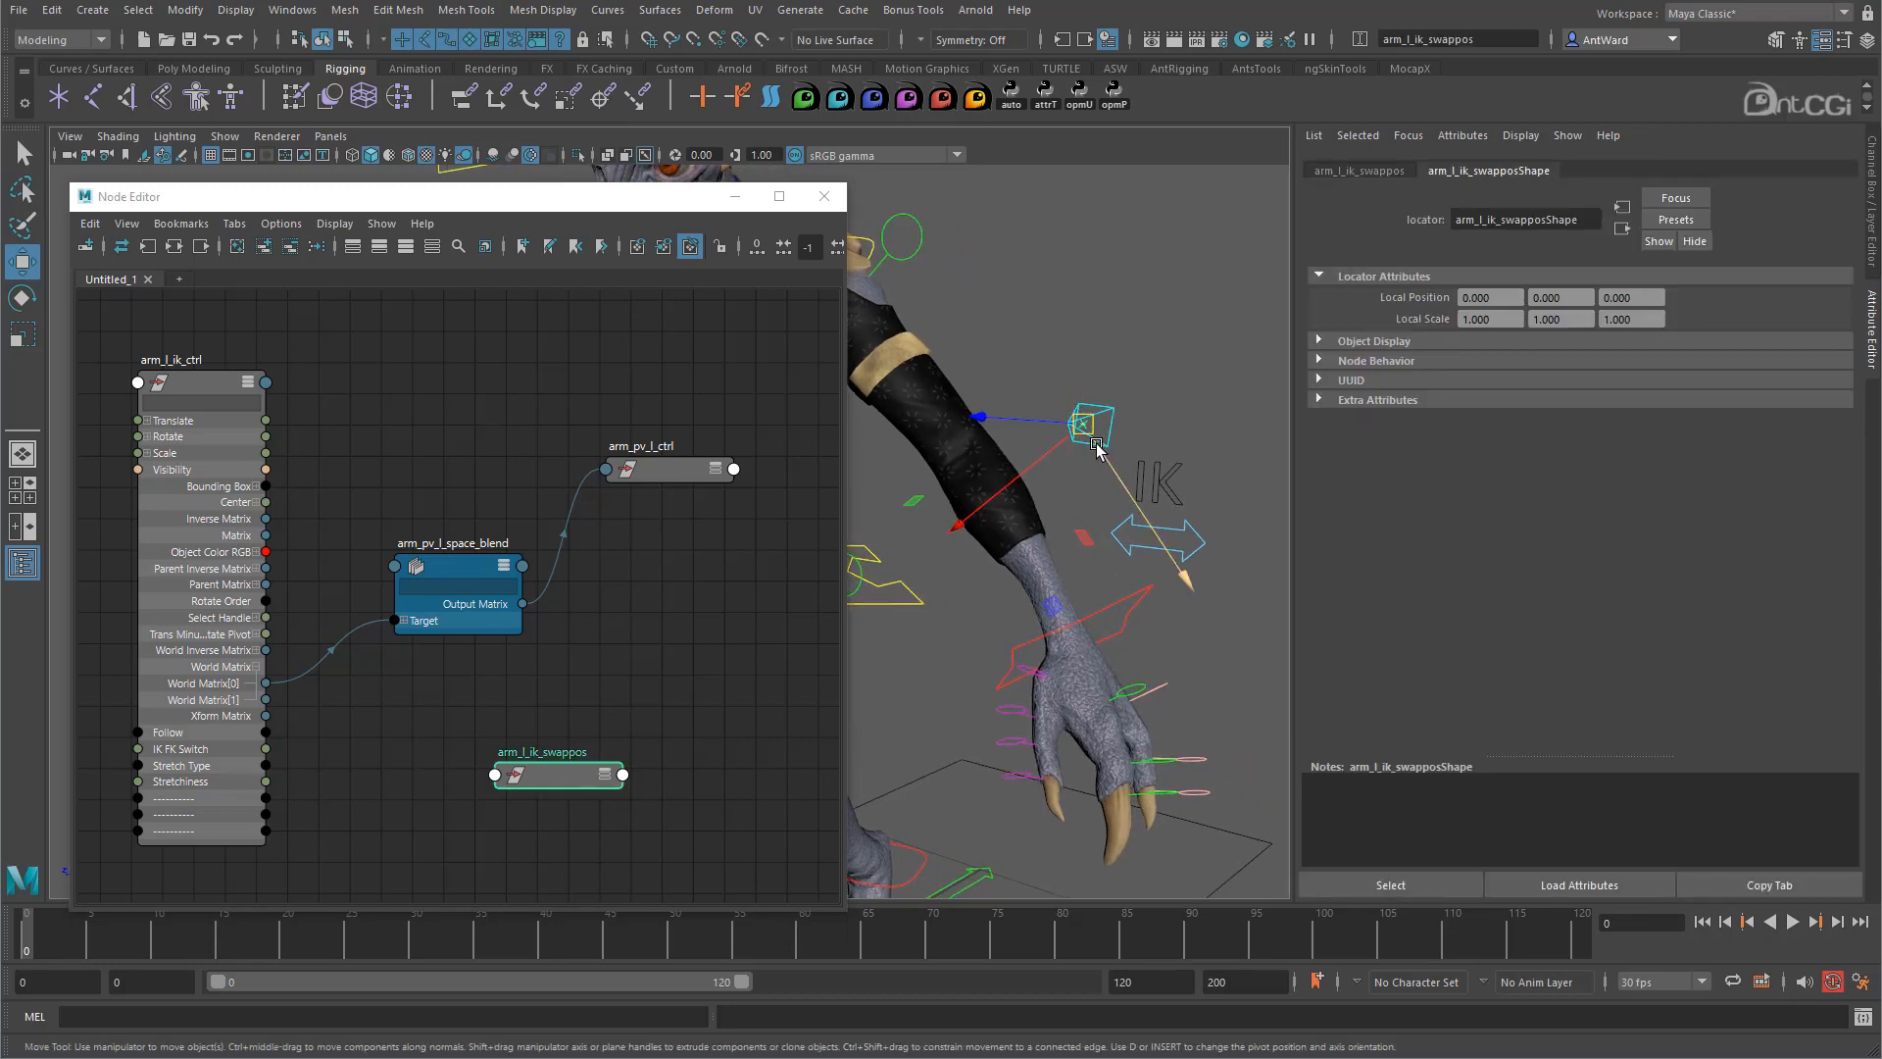
{"action": "left_click", "coordinate": [1135, 598], "text": "shift"}
{"action": "key", "text": "p"}
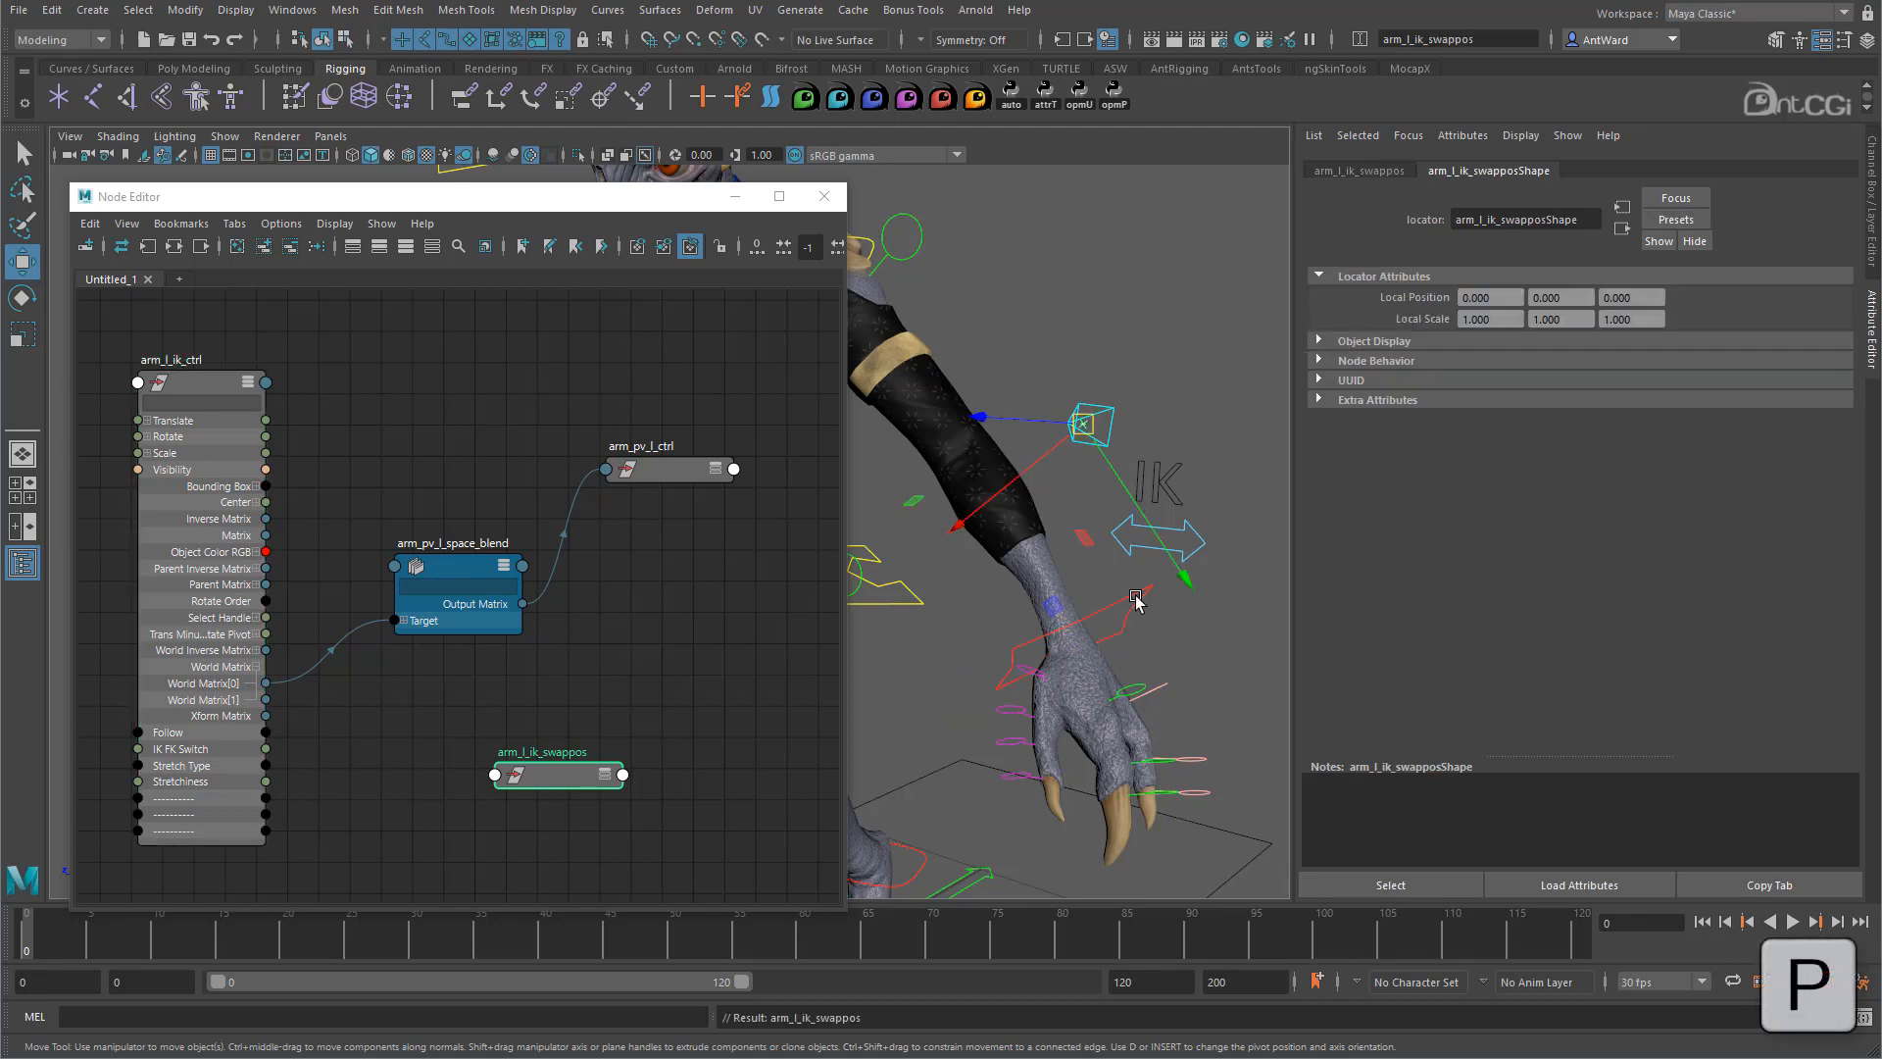
Move arm_l_ik_ctrl to test the parented locator and restore the arm's rest pose.
{"action": "right_click_drag", "start_coordinate": [1135, 598], "coordinate": [958, 626], "text": "alt"}
{"action": "left_click_drag", "start_coordinate": [958, 625], "coordinate": [1007, 389]}
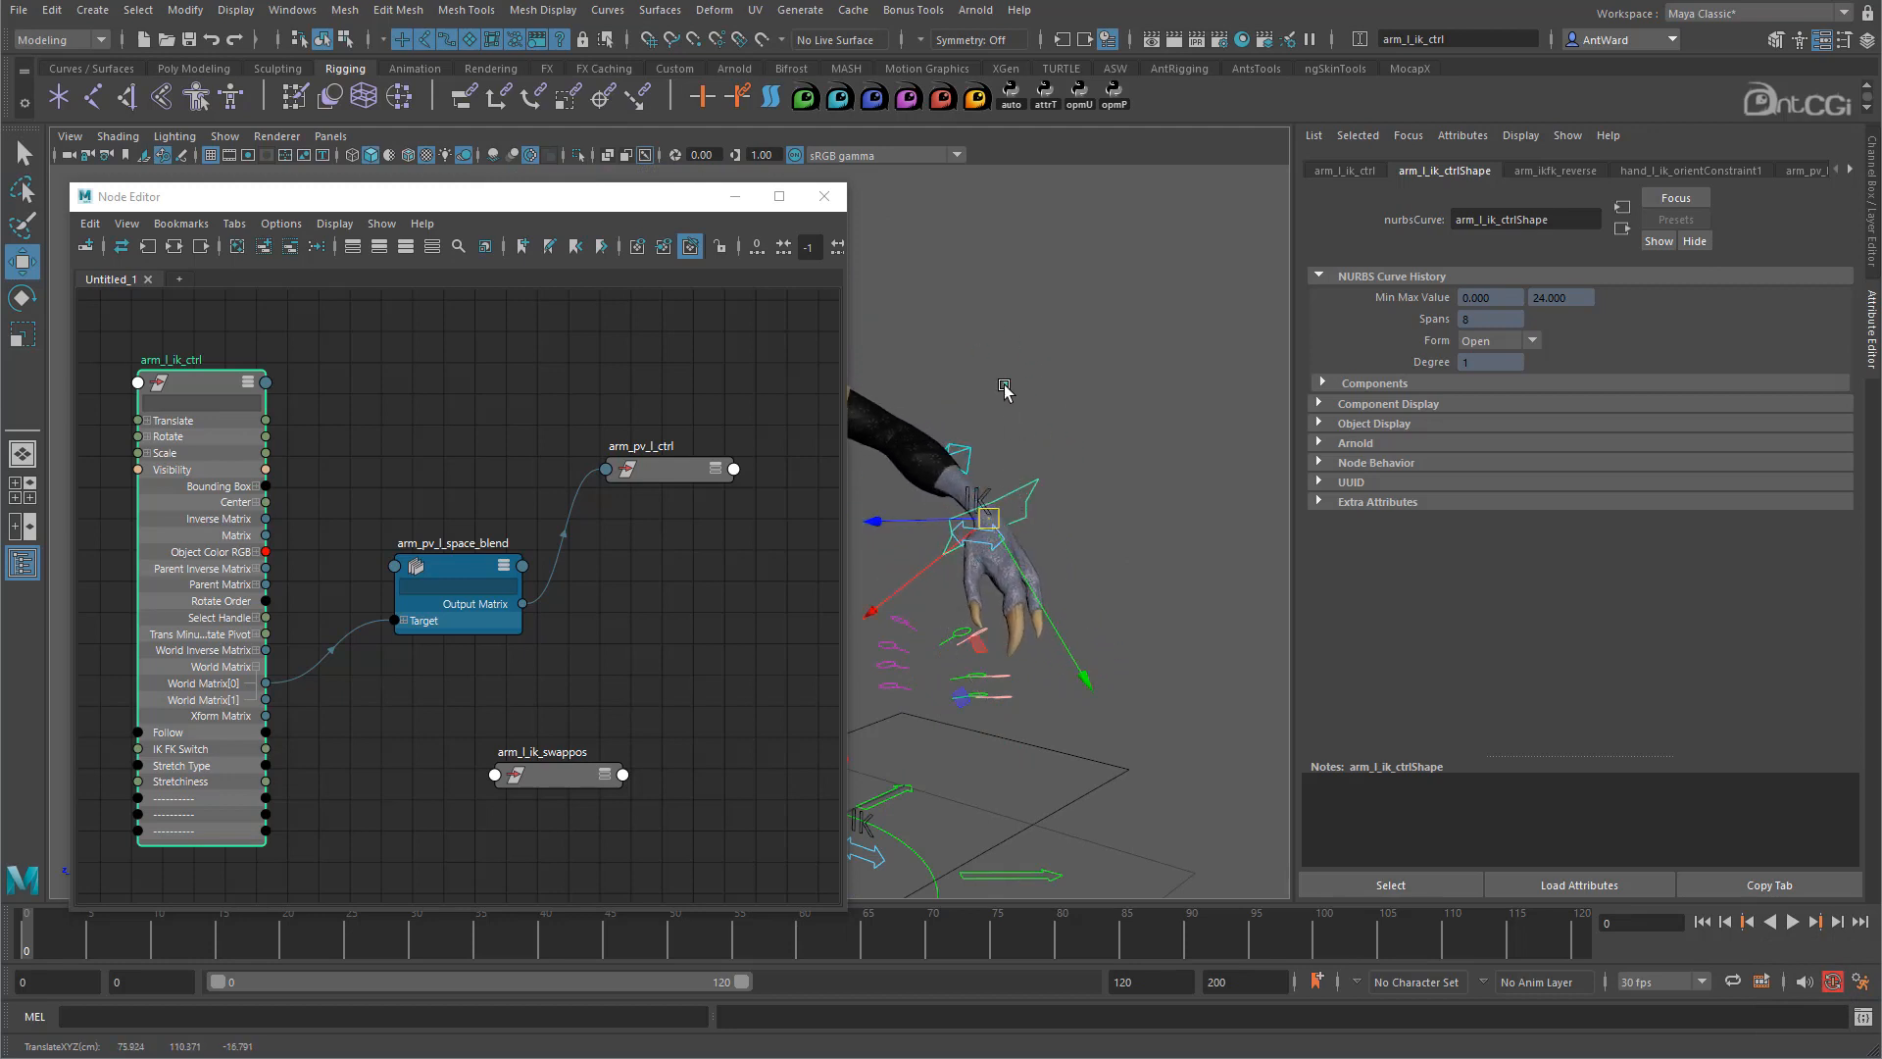
{"action": "left_click_drag", "start_coordinate": [988, 518], "coordinate": [1027, 578]}
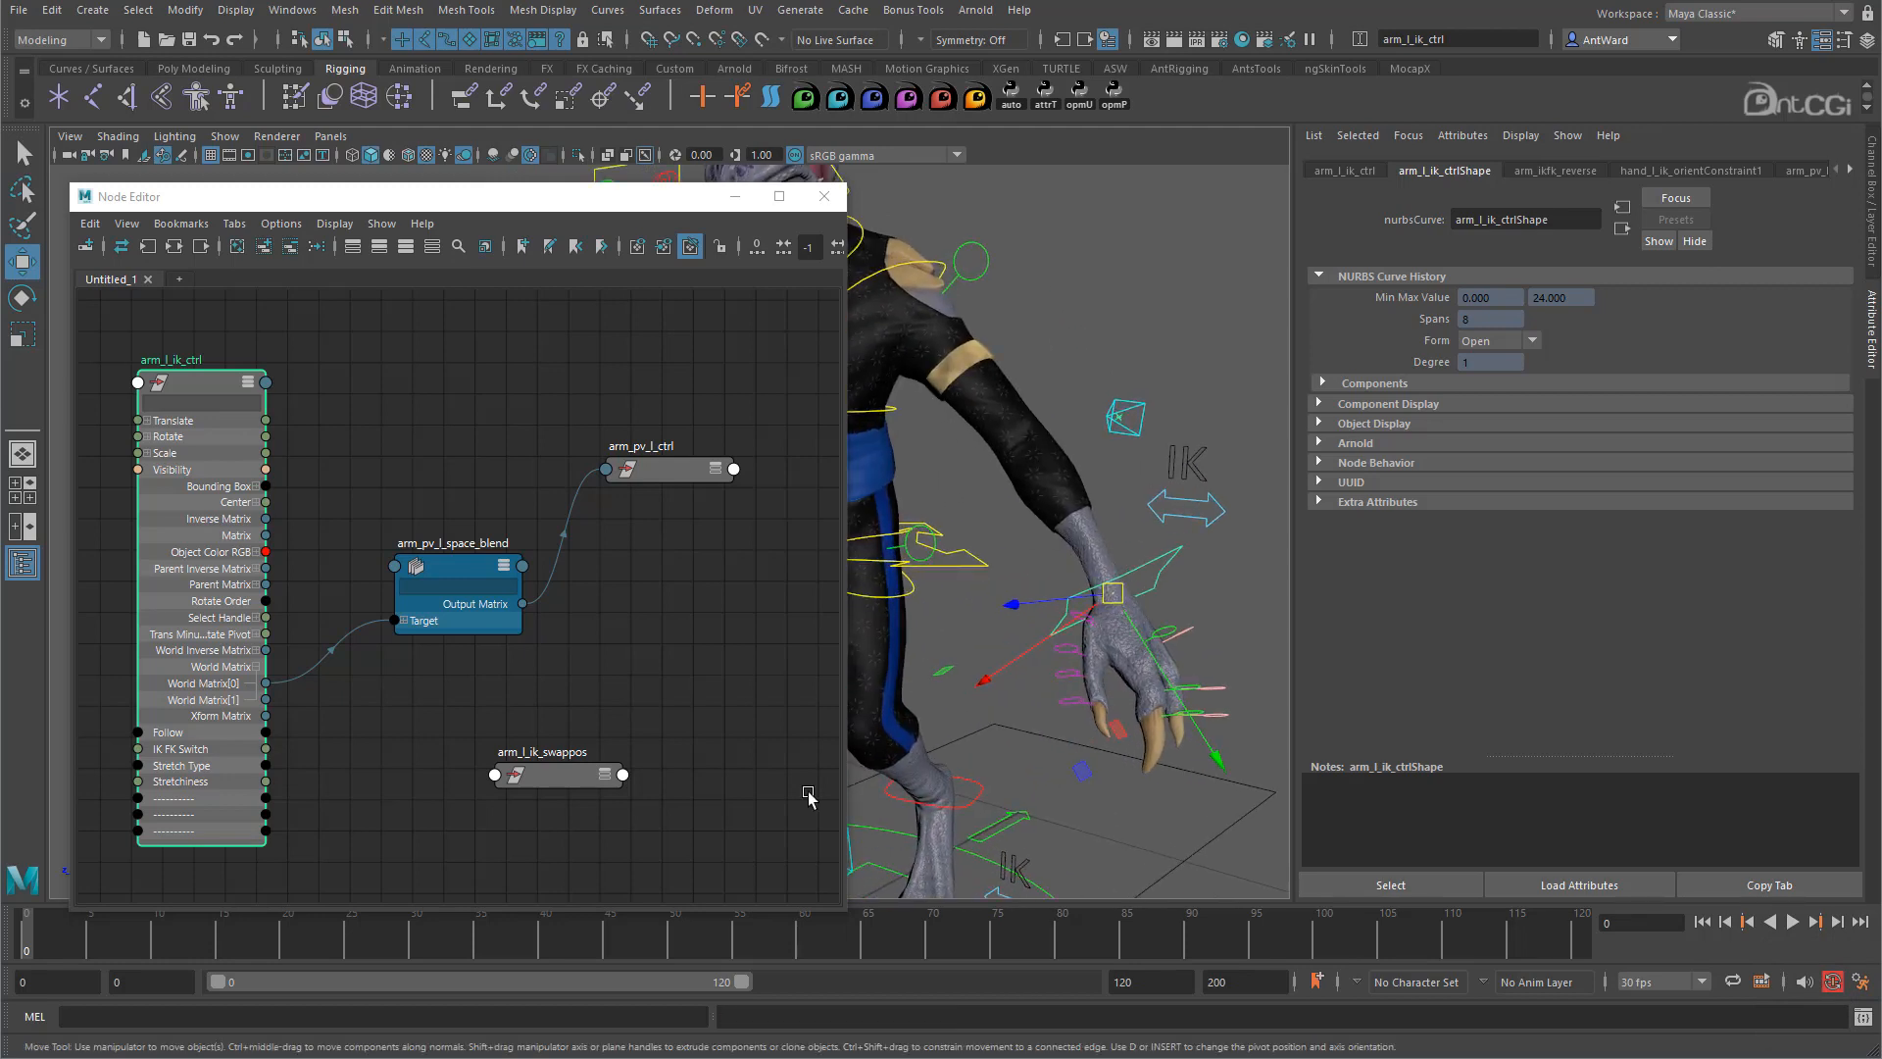
Connect World Matrix[0] of arm_l_ik_swappos to Target[0]'s Target Matrix on arm_pv_l_space_blend, replacing the arm_l_ik_ctrl connection.
{"action": "left_click_drag", "start_coordinate": [572, 776], "coordinate": [372, 384]}
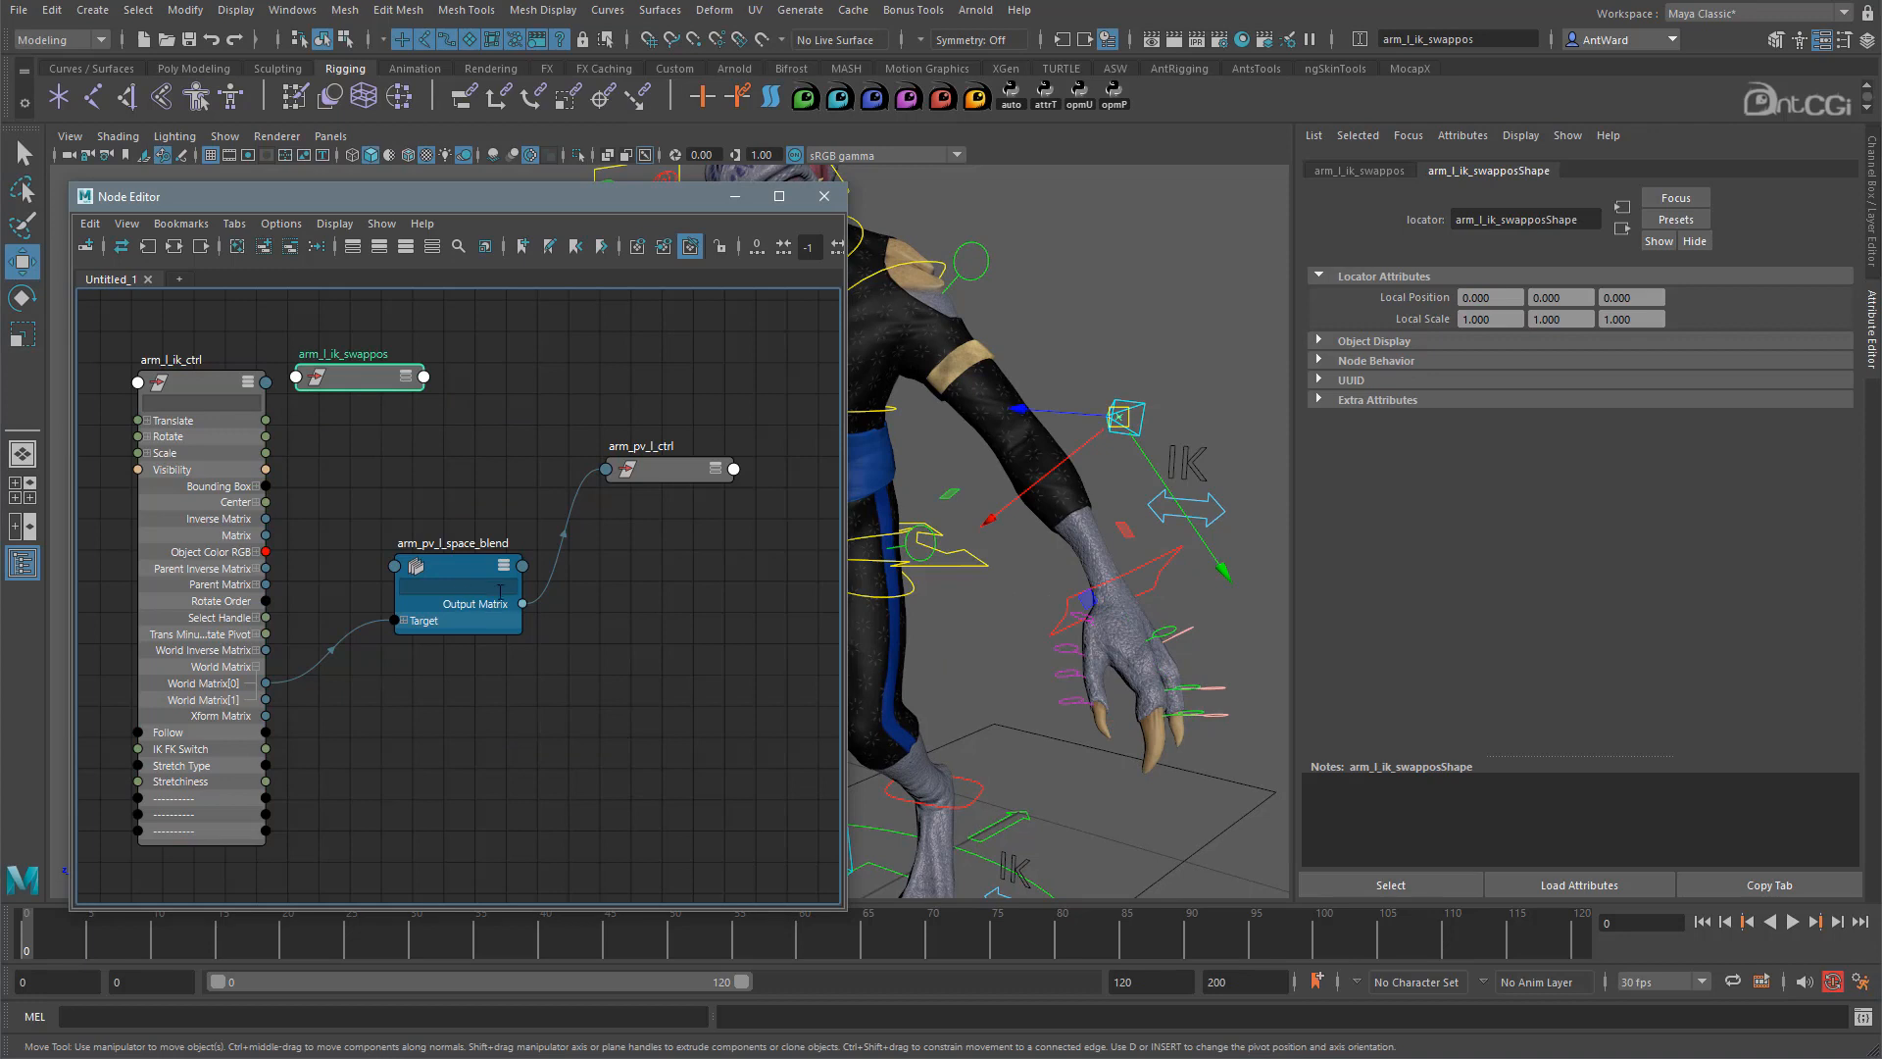
{"action": "left_click_drag", "start_coordinate": [460, 571], "coordinate": [507, 575]}
{"action": "left_click", "coordinate": [452, 616]}
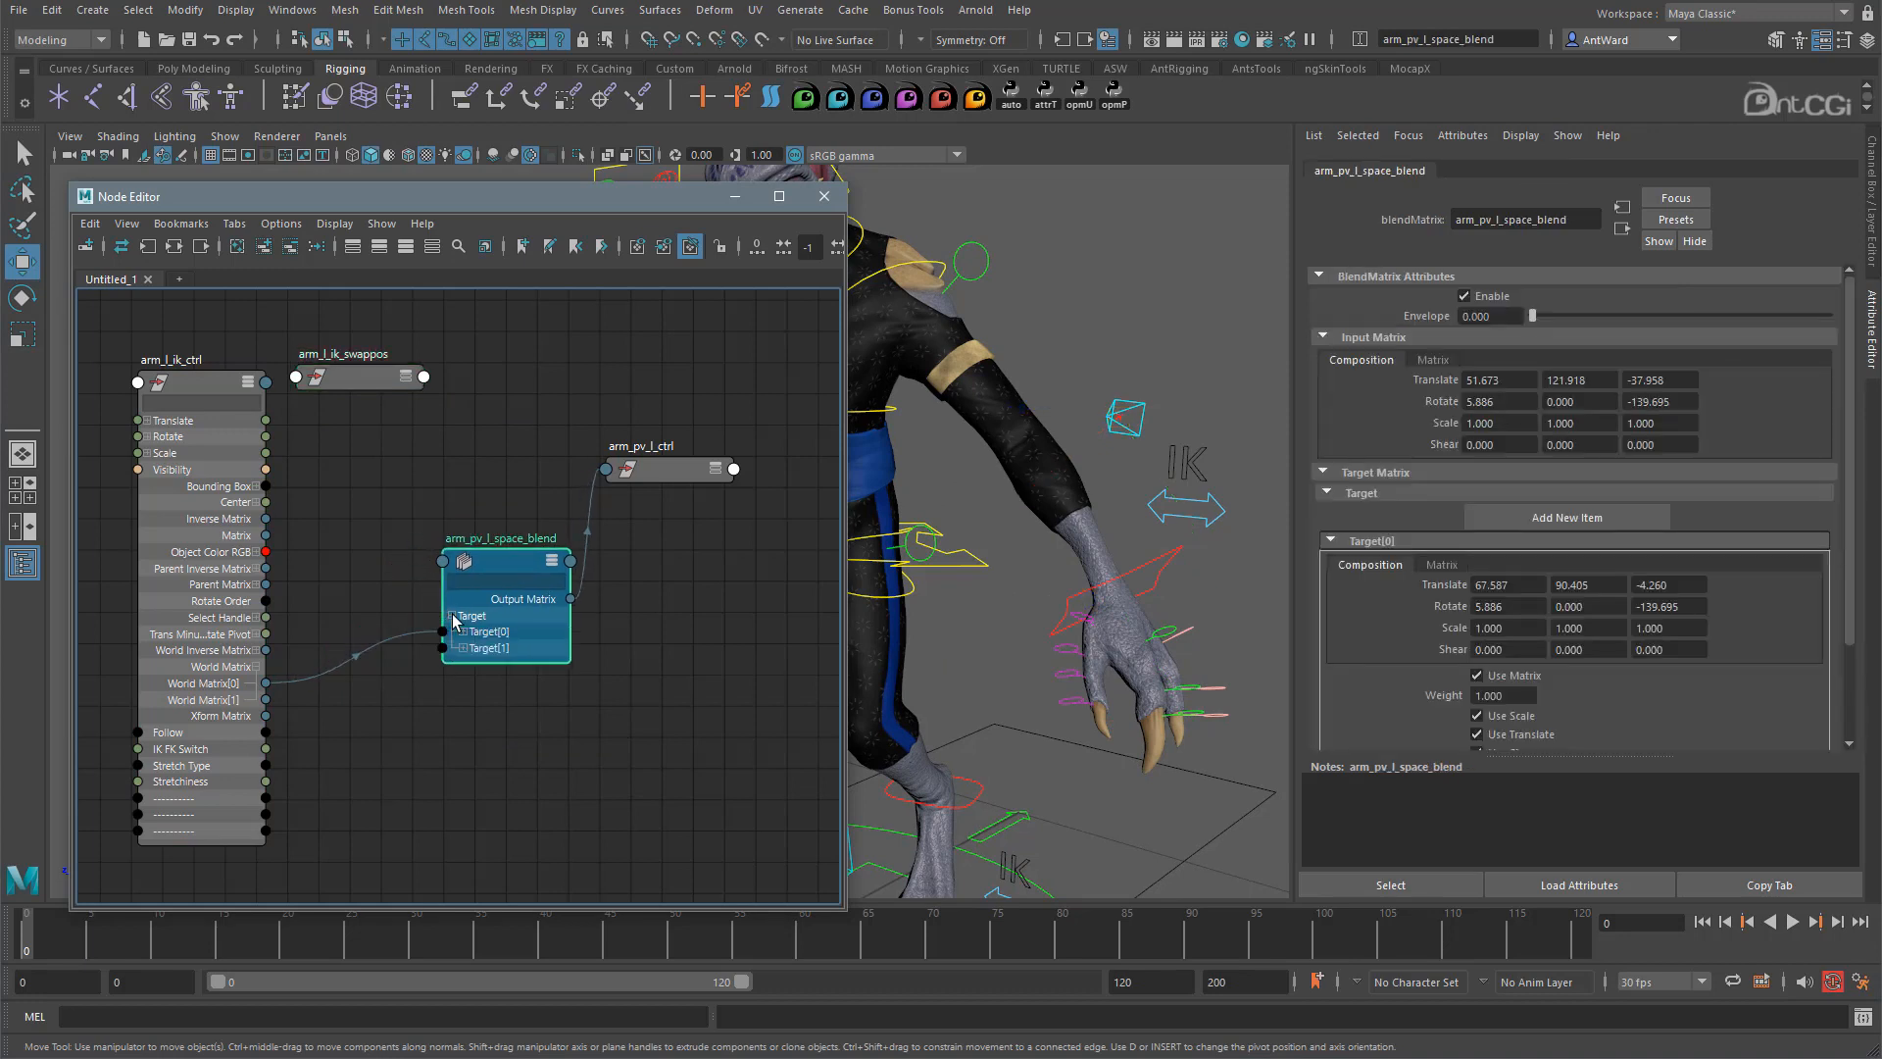
{"action": "left_click", "coordinate": [461, 633]}
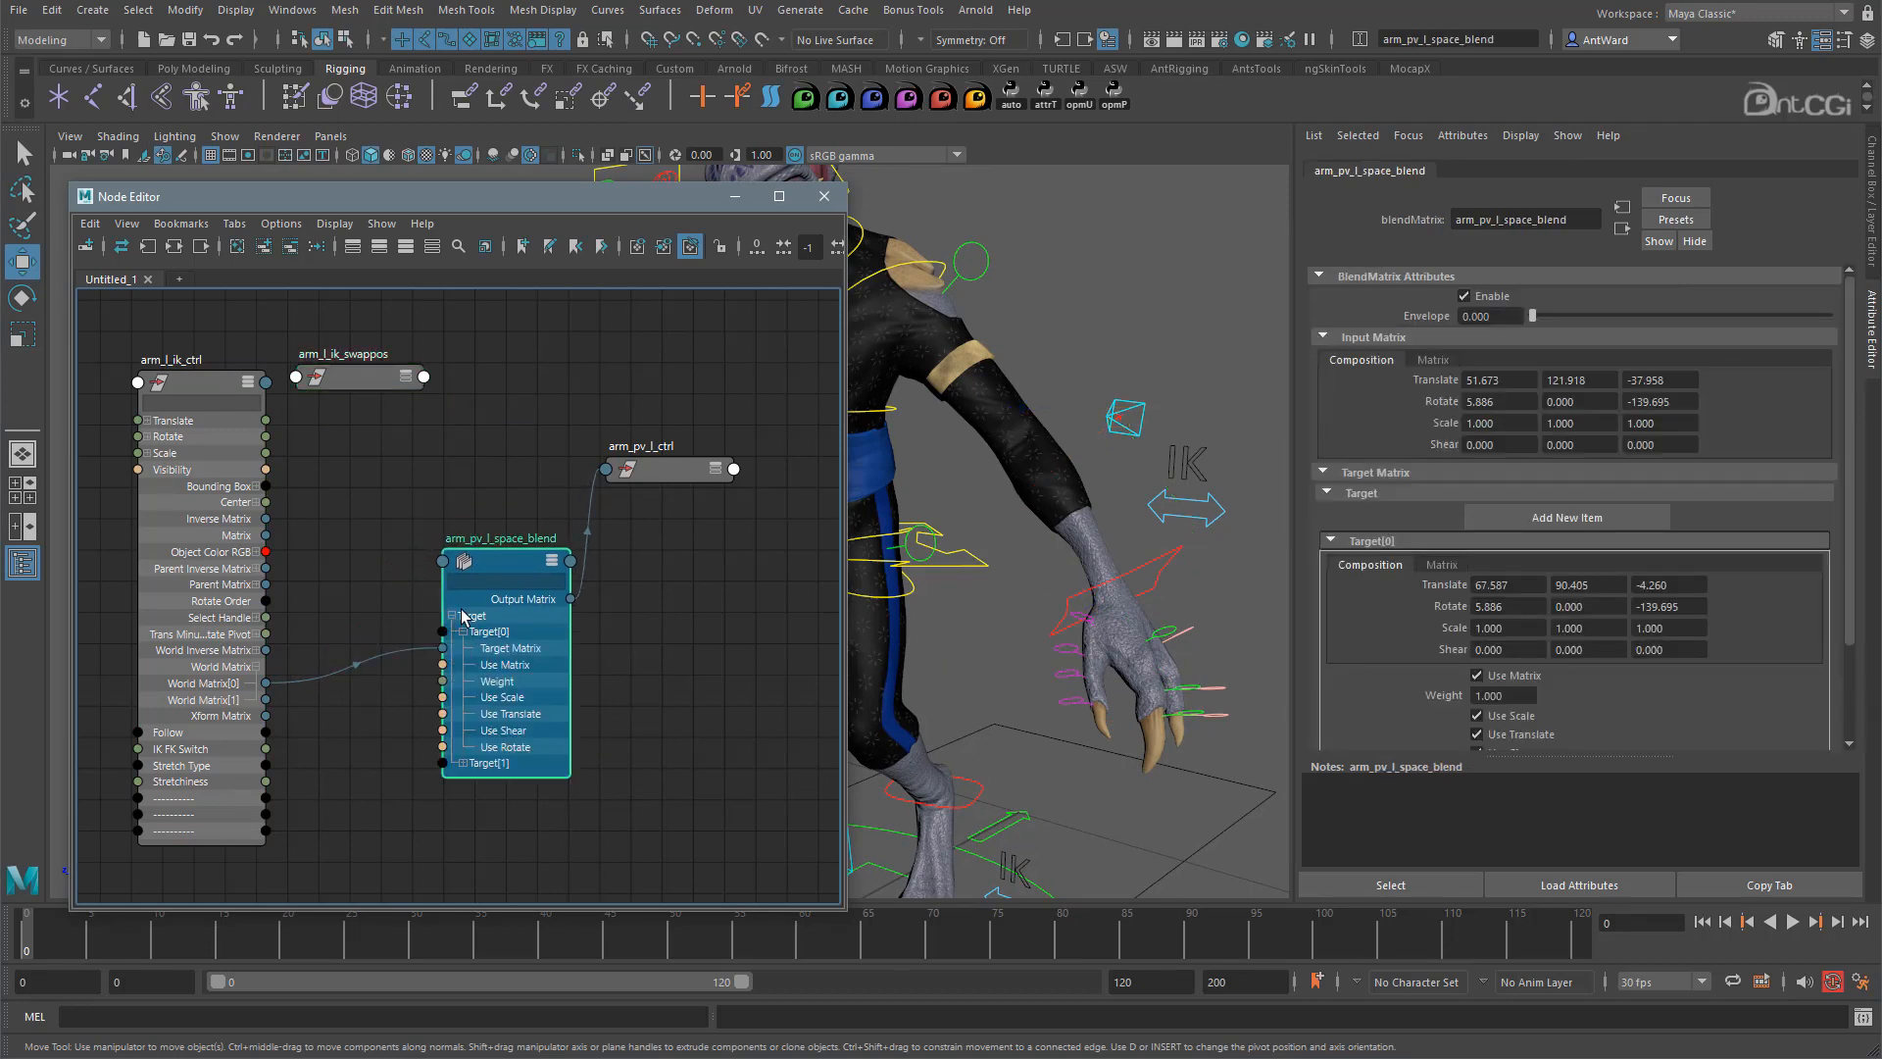
{"action": "left_click", "coordinate": [424, 377]}
{"action": "mouse_move", "coordinate": [535, 664]}
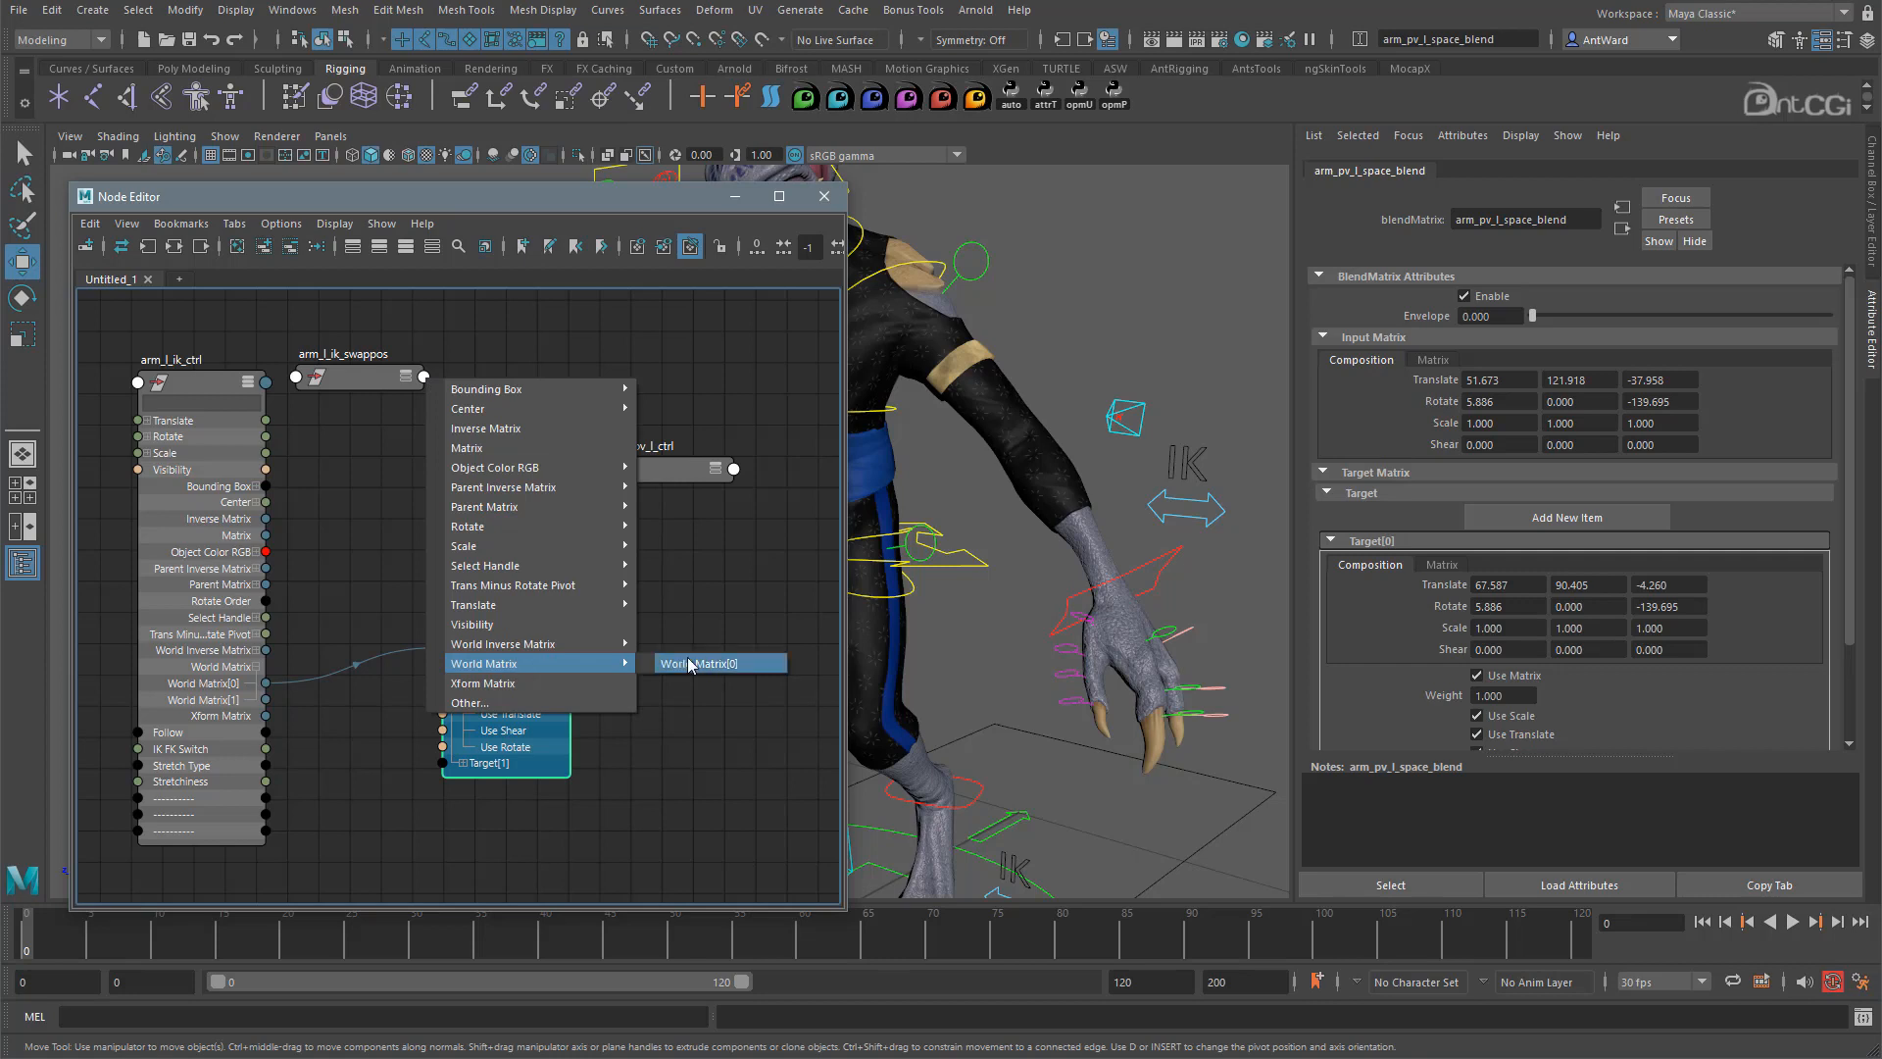
{"action": "left_click", "coordinate": [691, 663]}
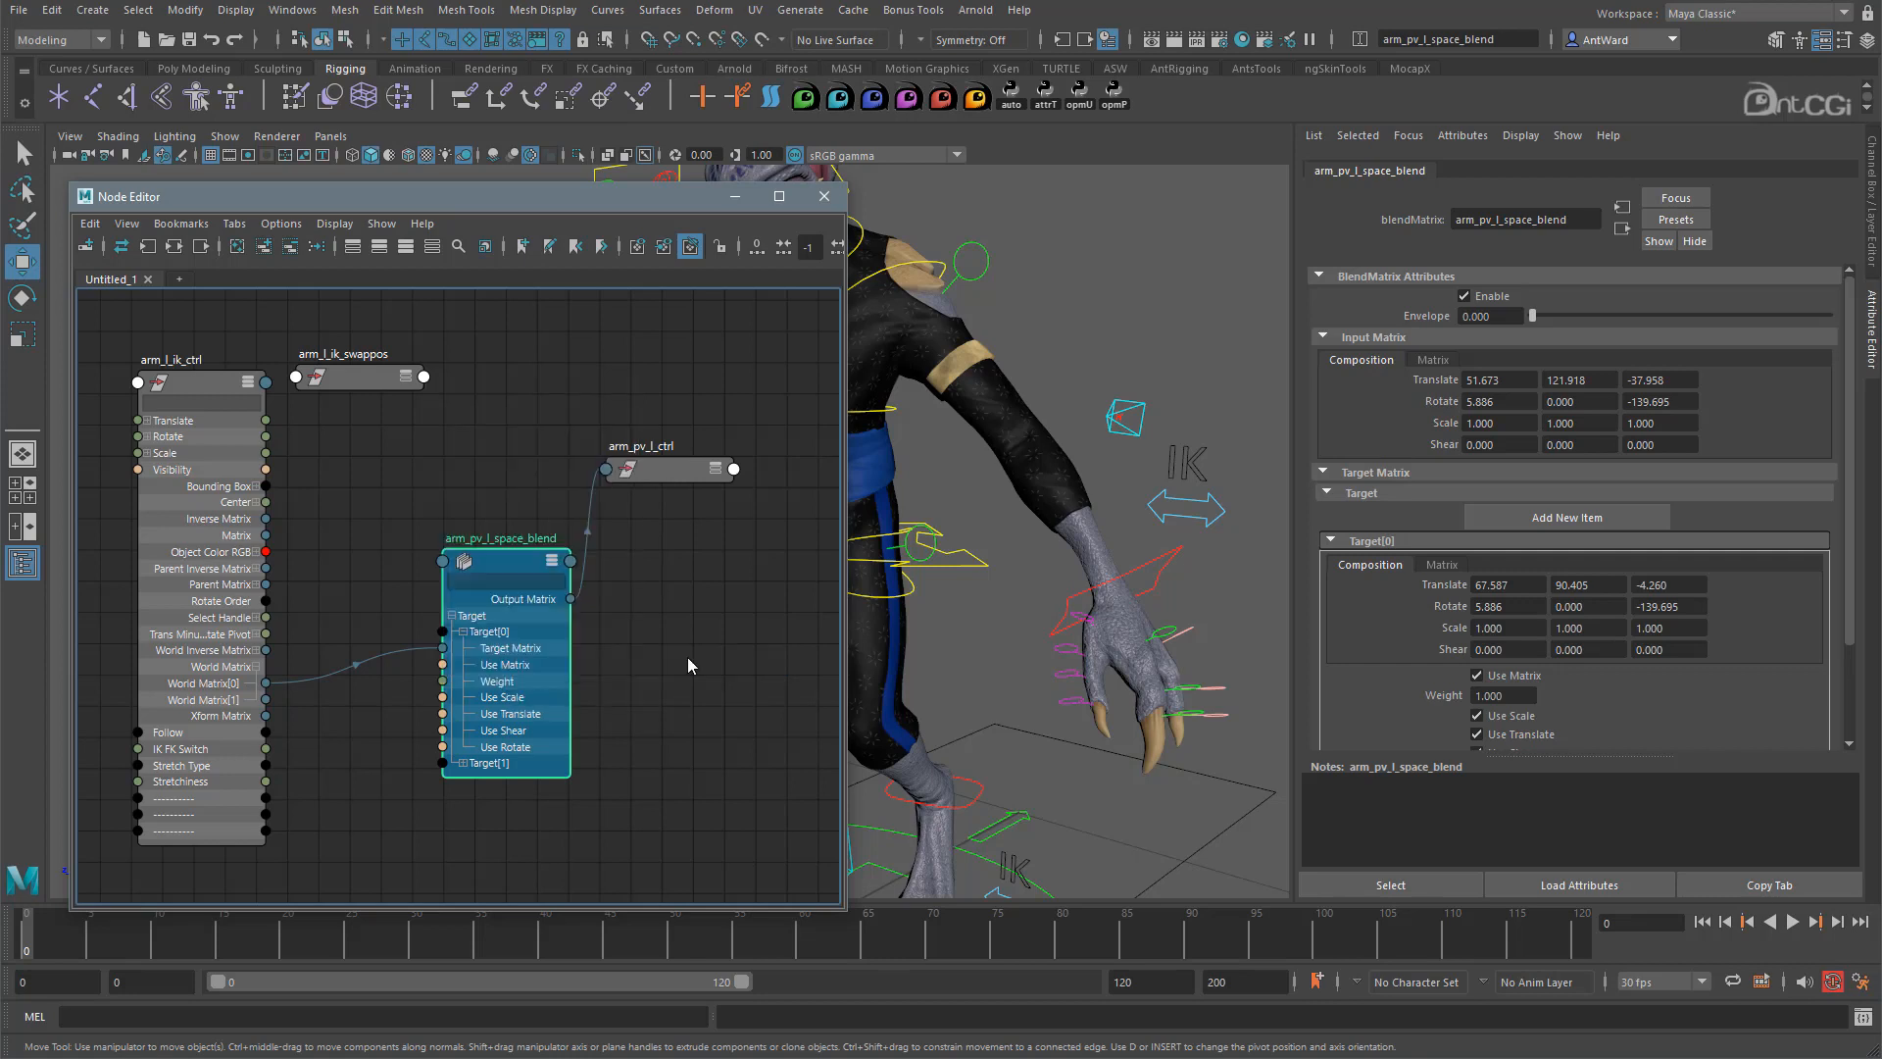
{"action": "left_click", "coordinate": [442, 648]}
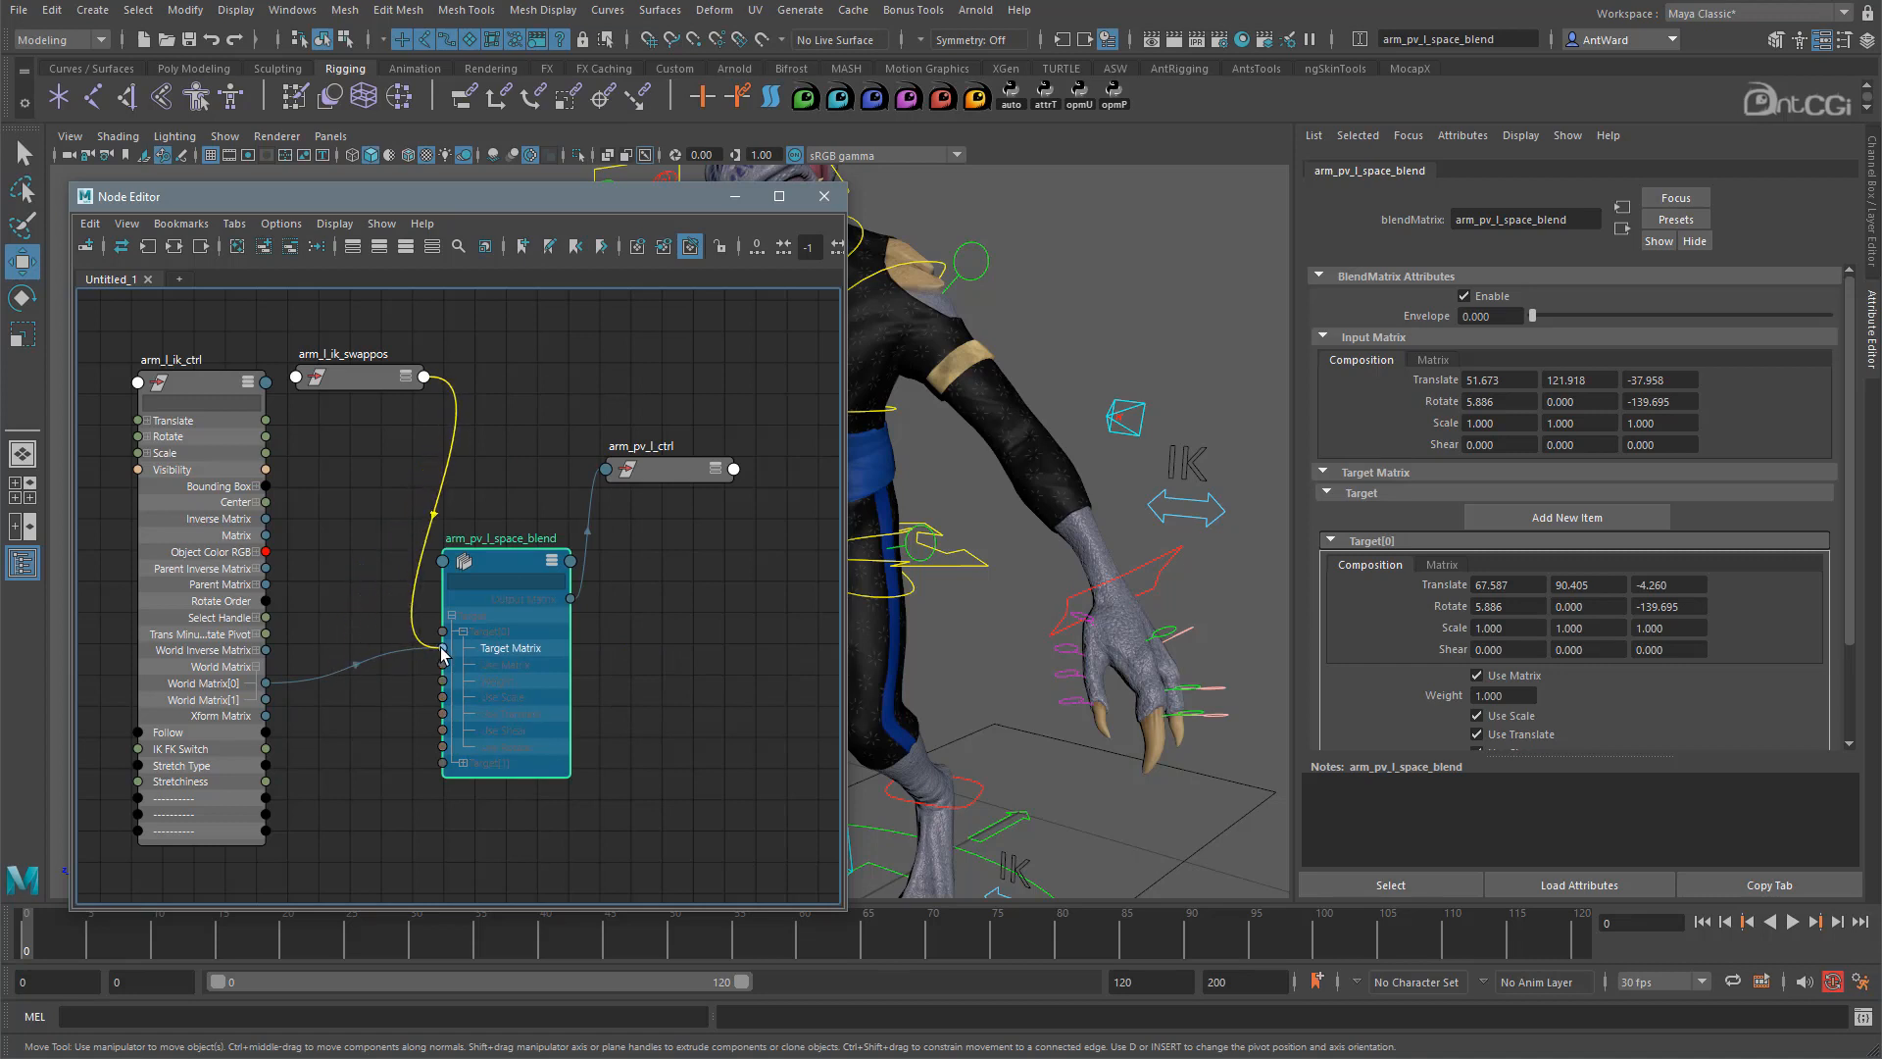
{"action": "left_click", "coordinate": [442, 648]}
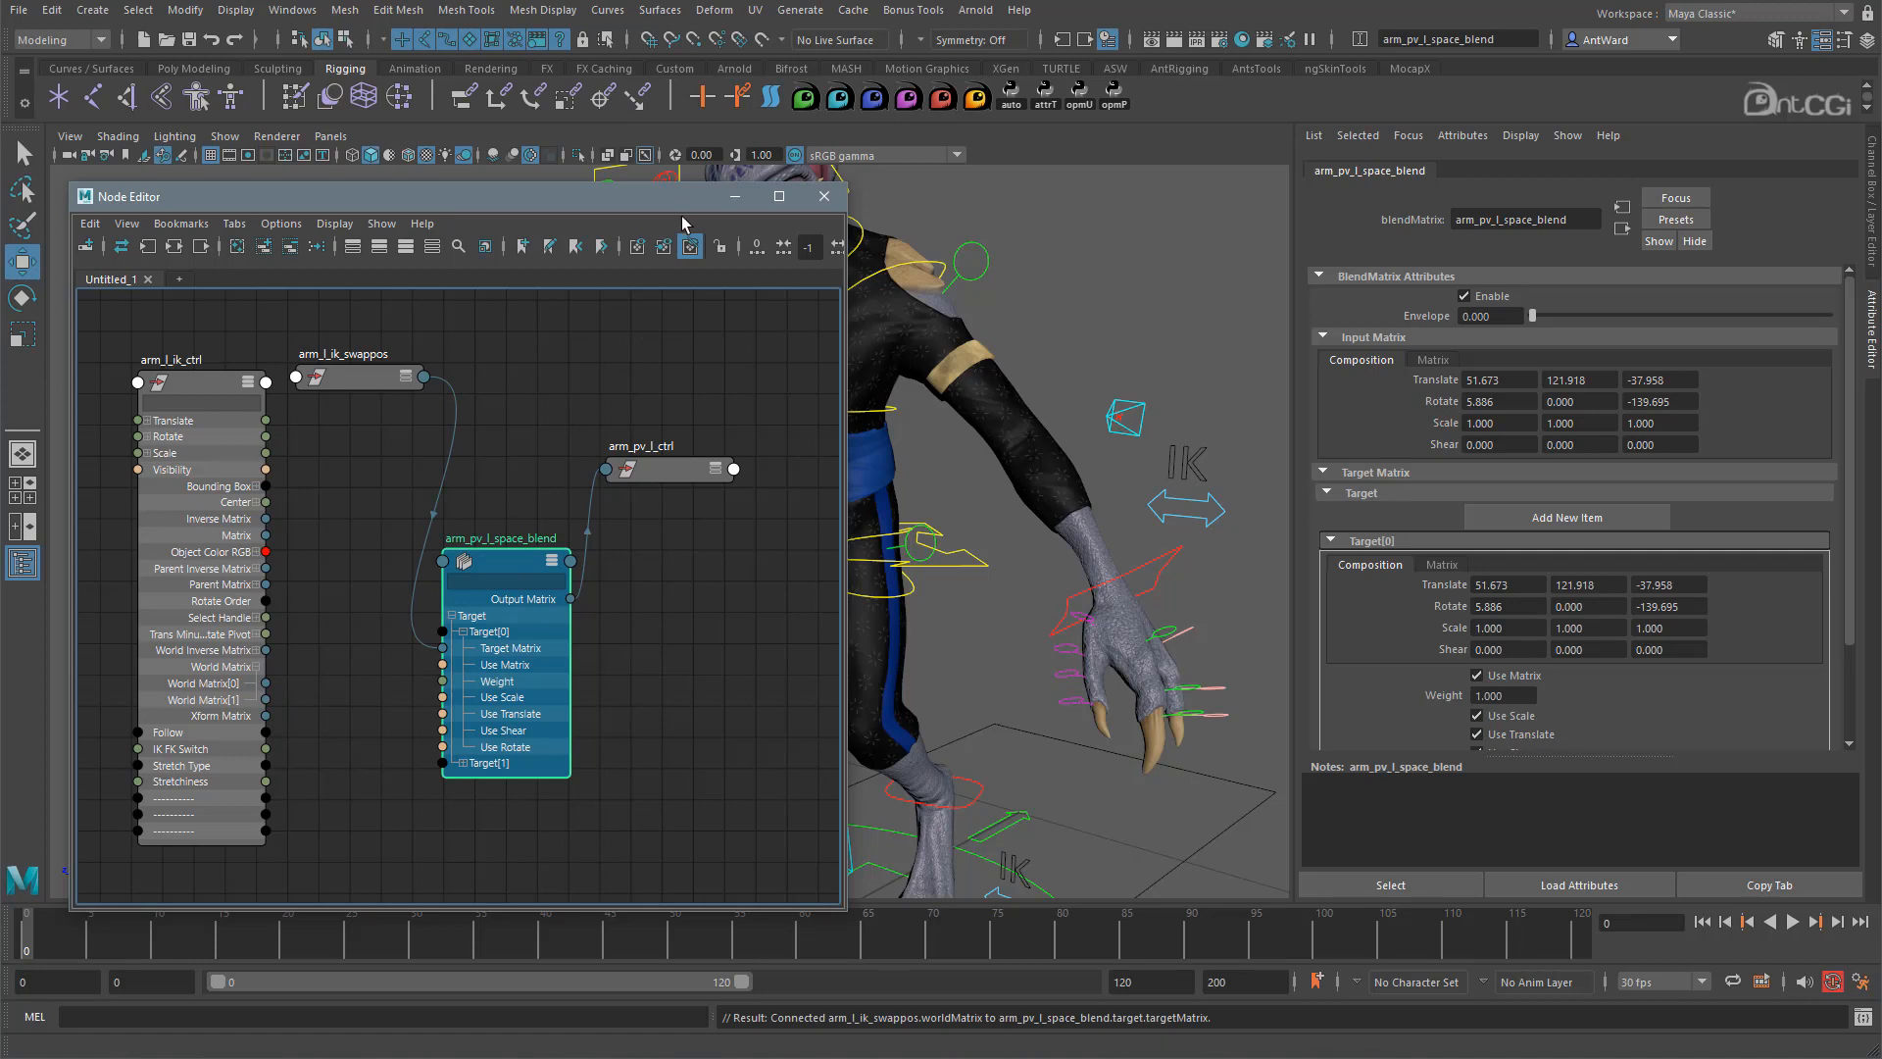
Expand all attributes of the arm_pv_l_ctrl node and connect its Follow attribute to the envelope of arm_pv_l_space_blend.
{"action": "left_click", "coordinate": [668, 471]}
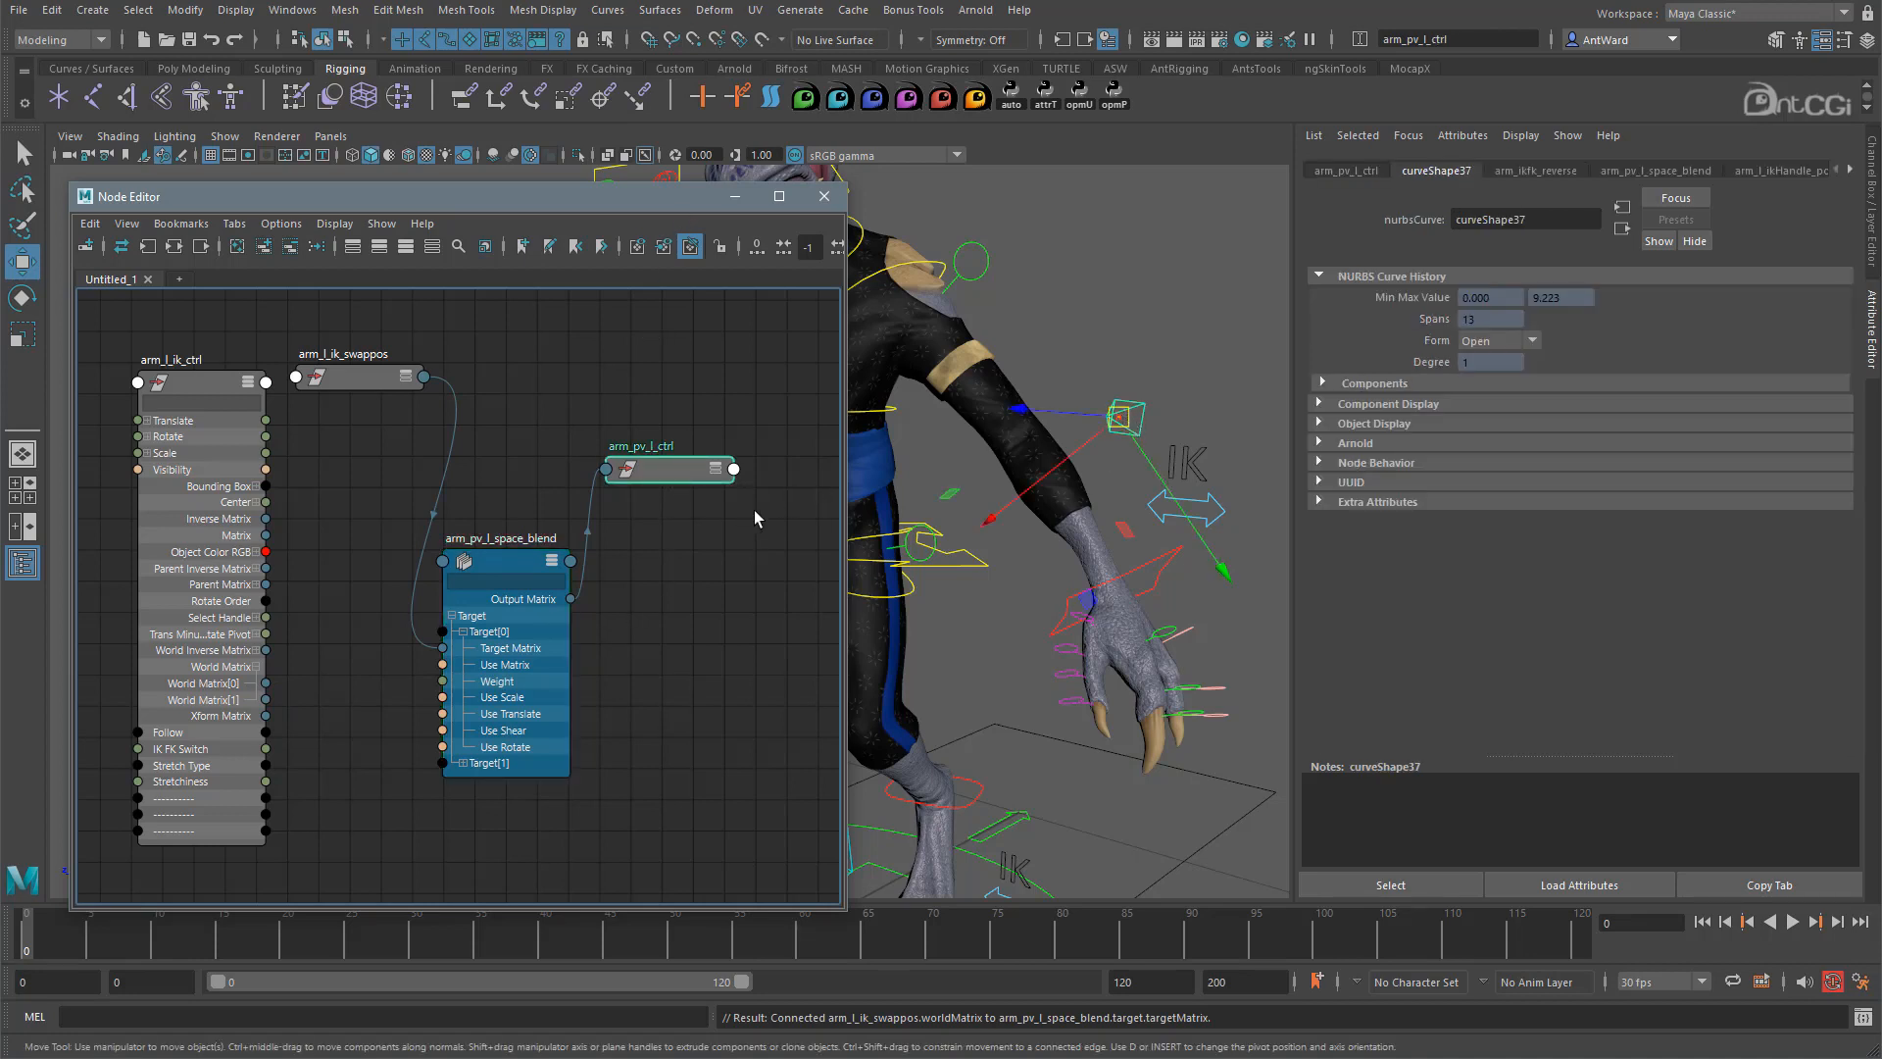
{"action": "left_click_drag", "start_coordinate": [677, 470], "coordinate": [690, 425]}
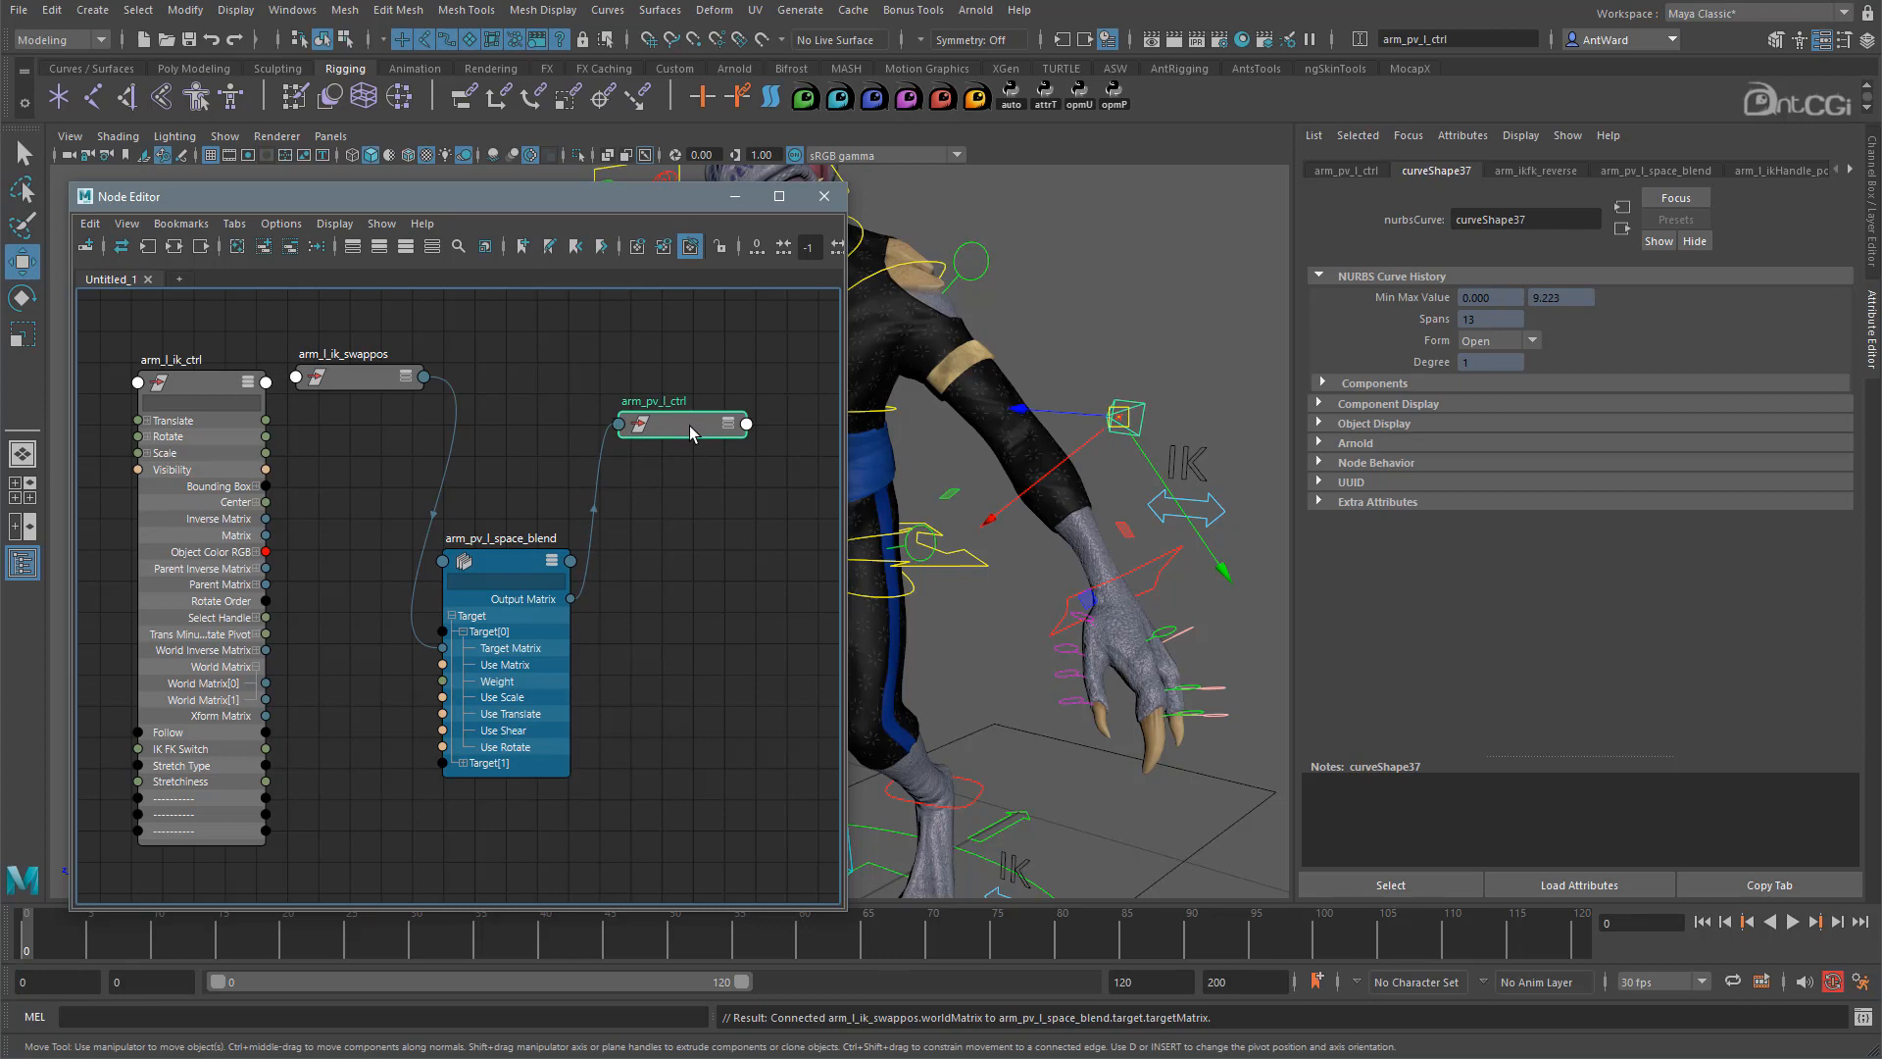
{"action": "key", "text": "3"}
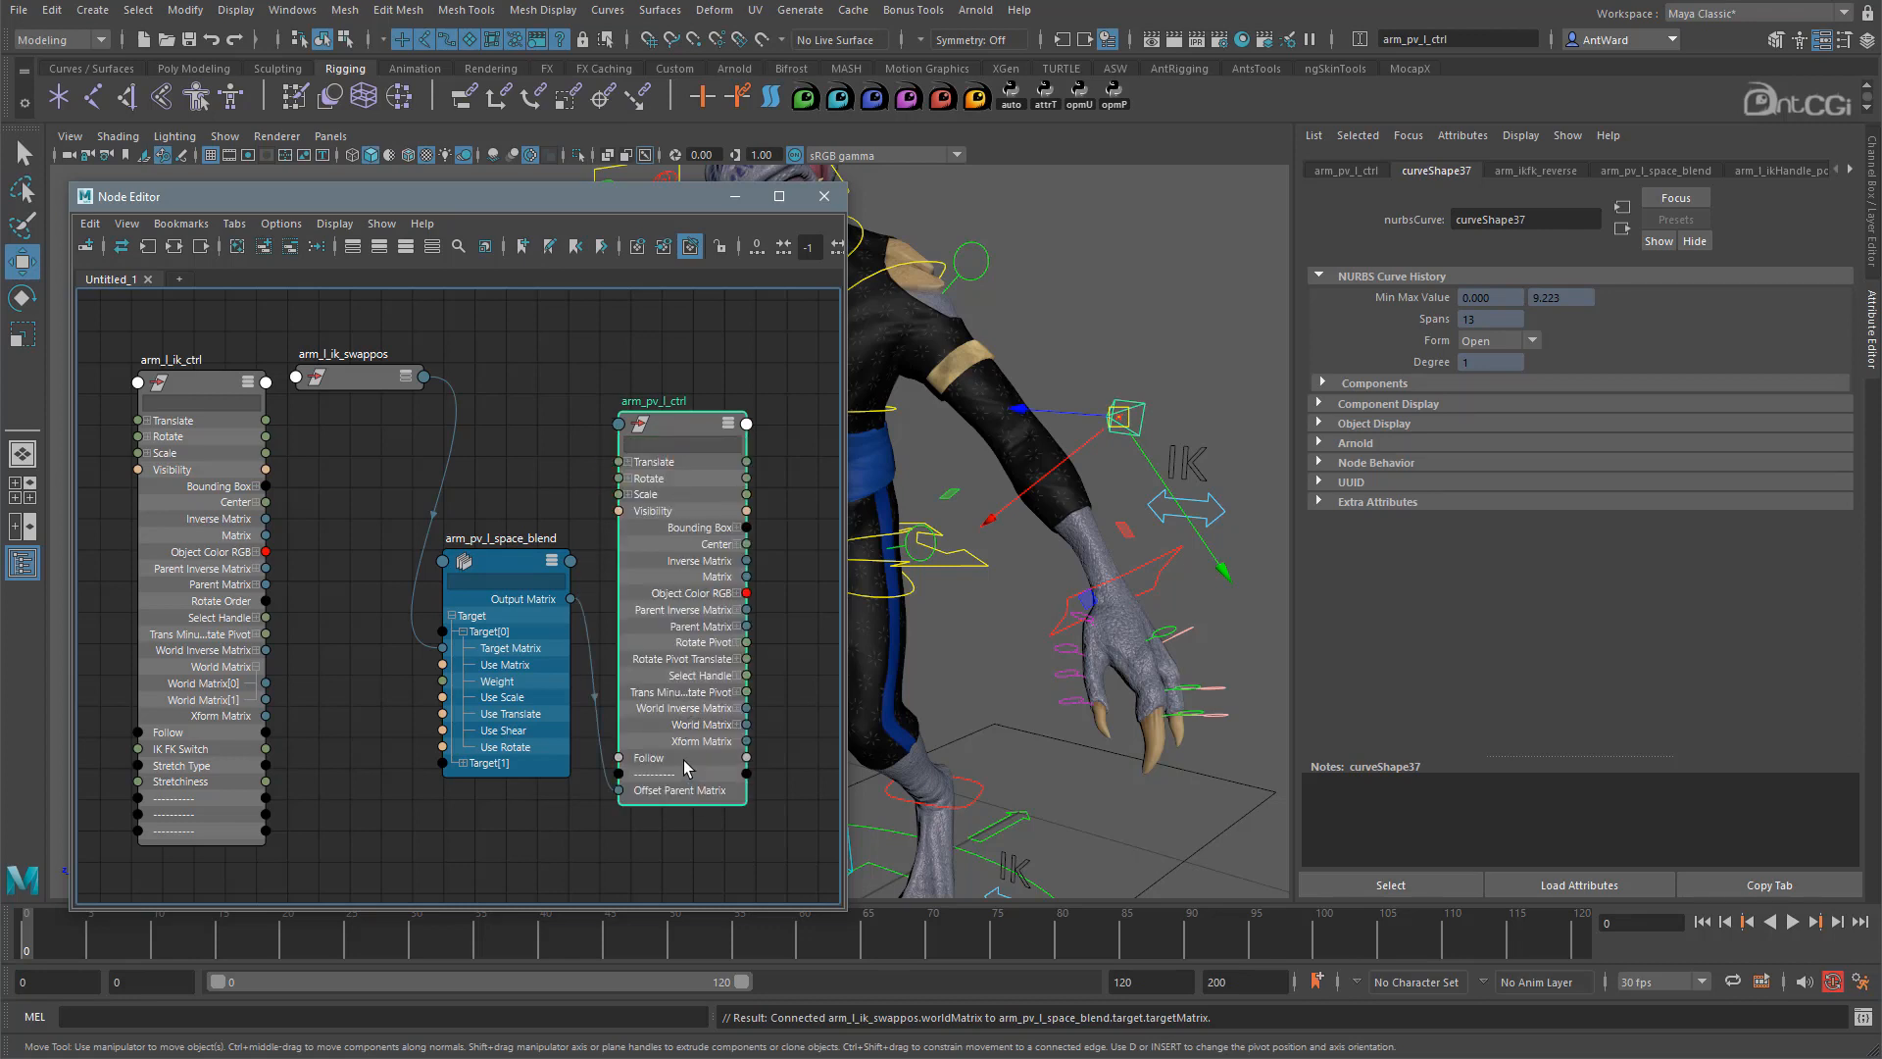
{"action": "left_click_drag", "start_coordinate": [745, 759], "coordinate": [461, 577]}
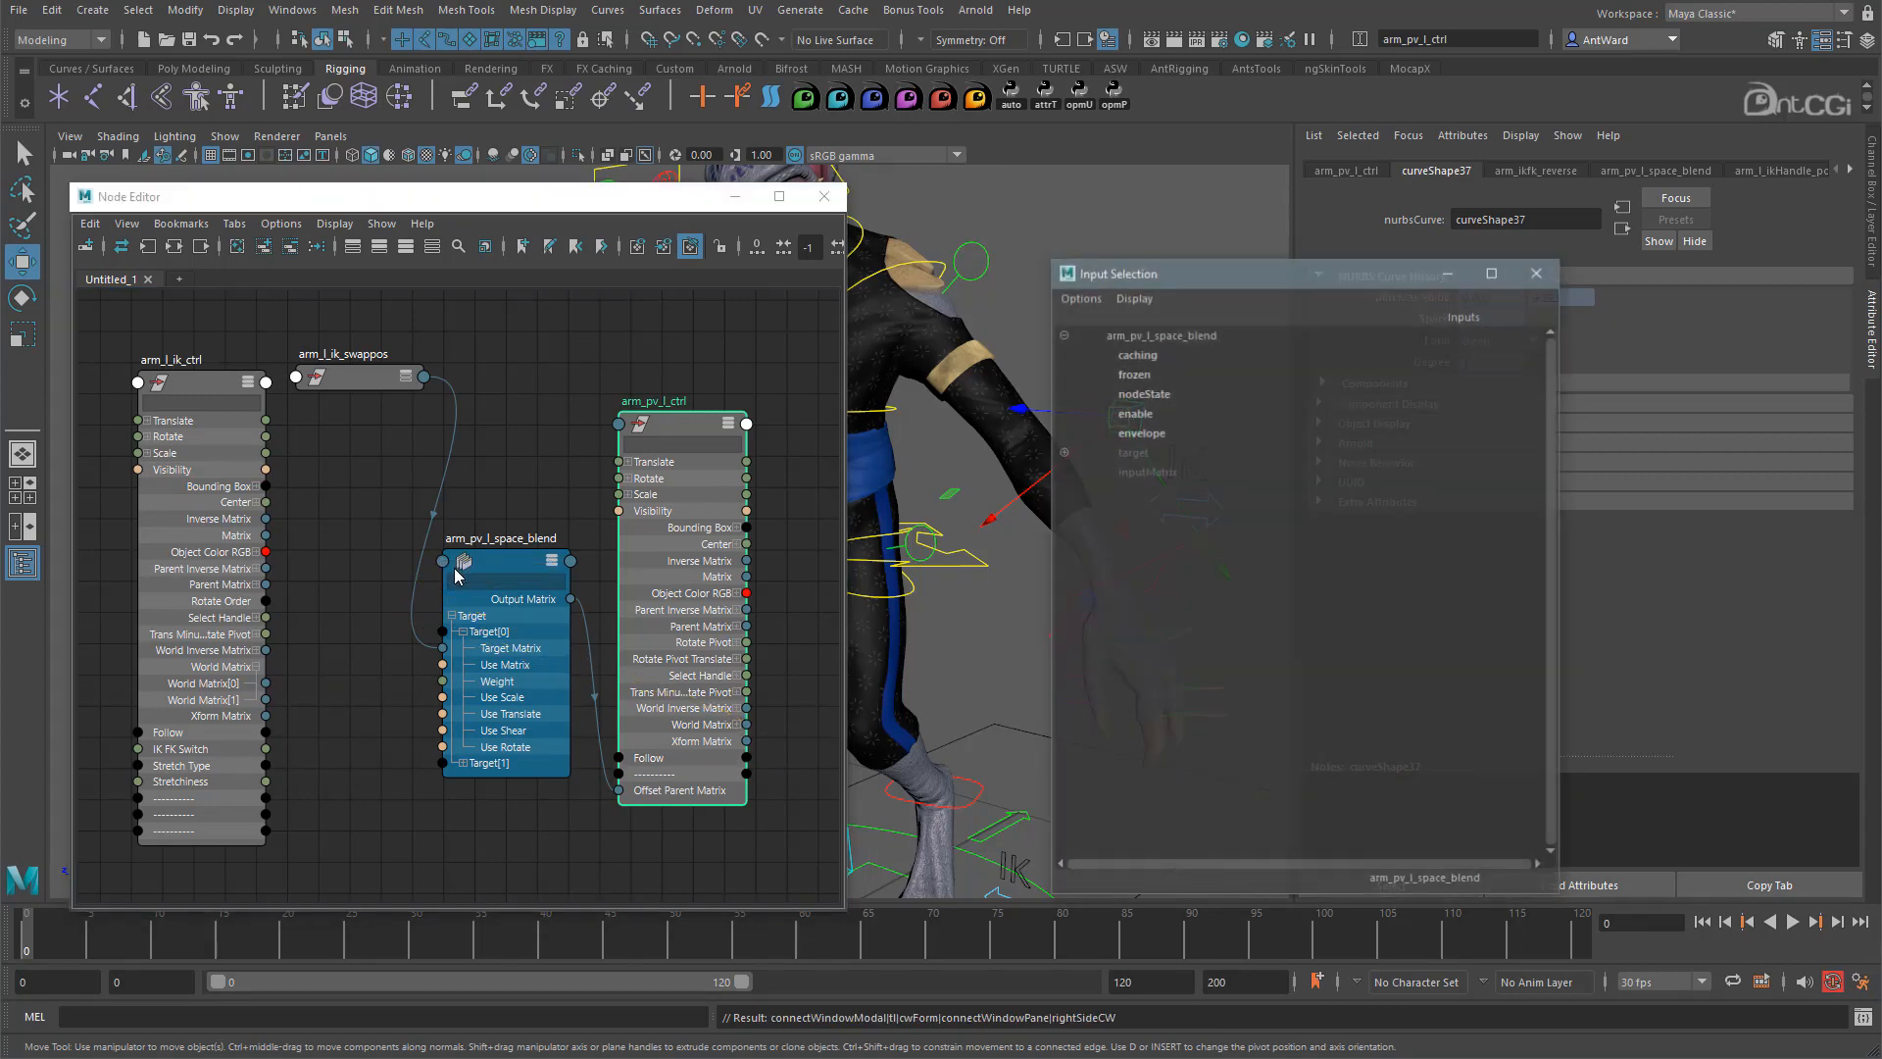
{"action": "left_click", "coordinate": [1137, 432]}
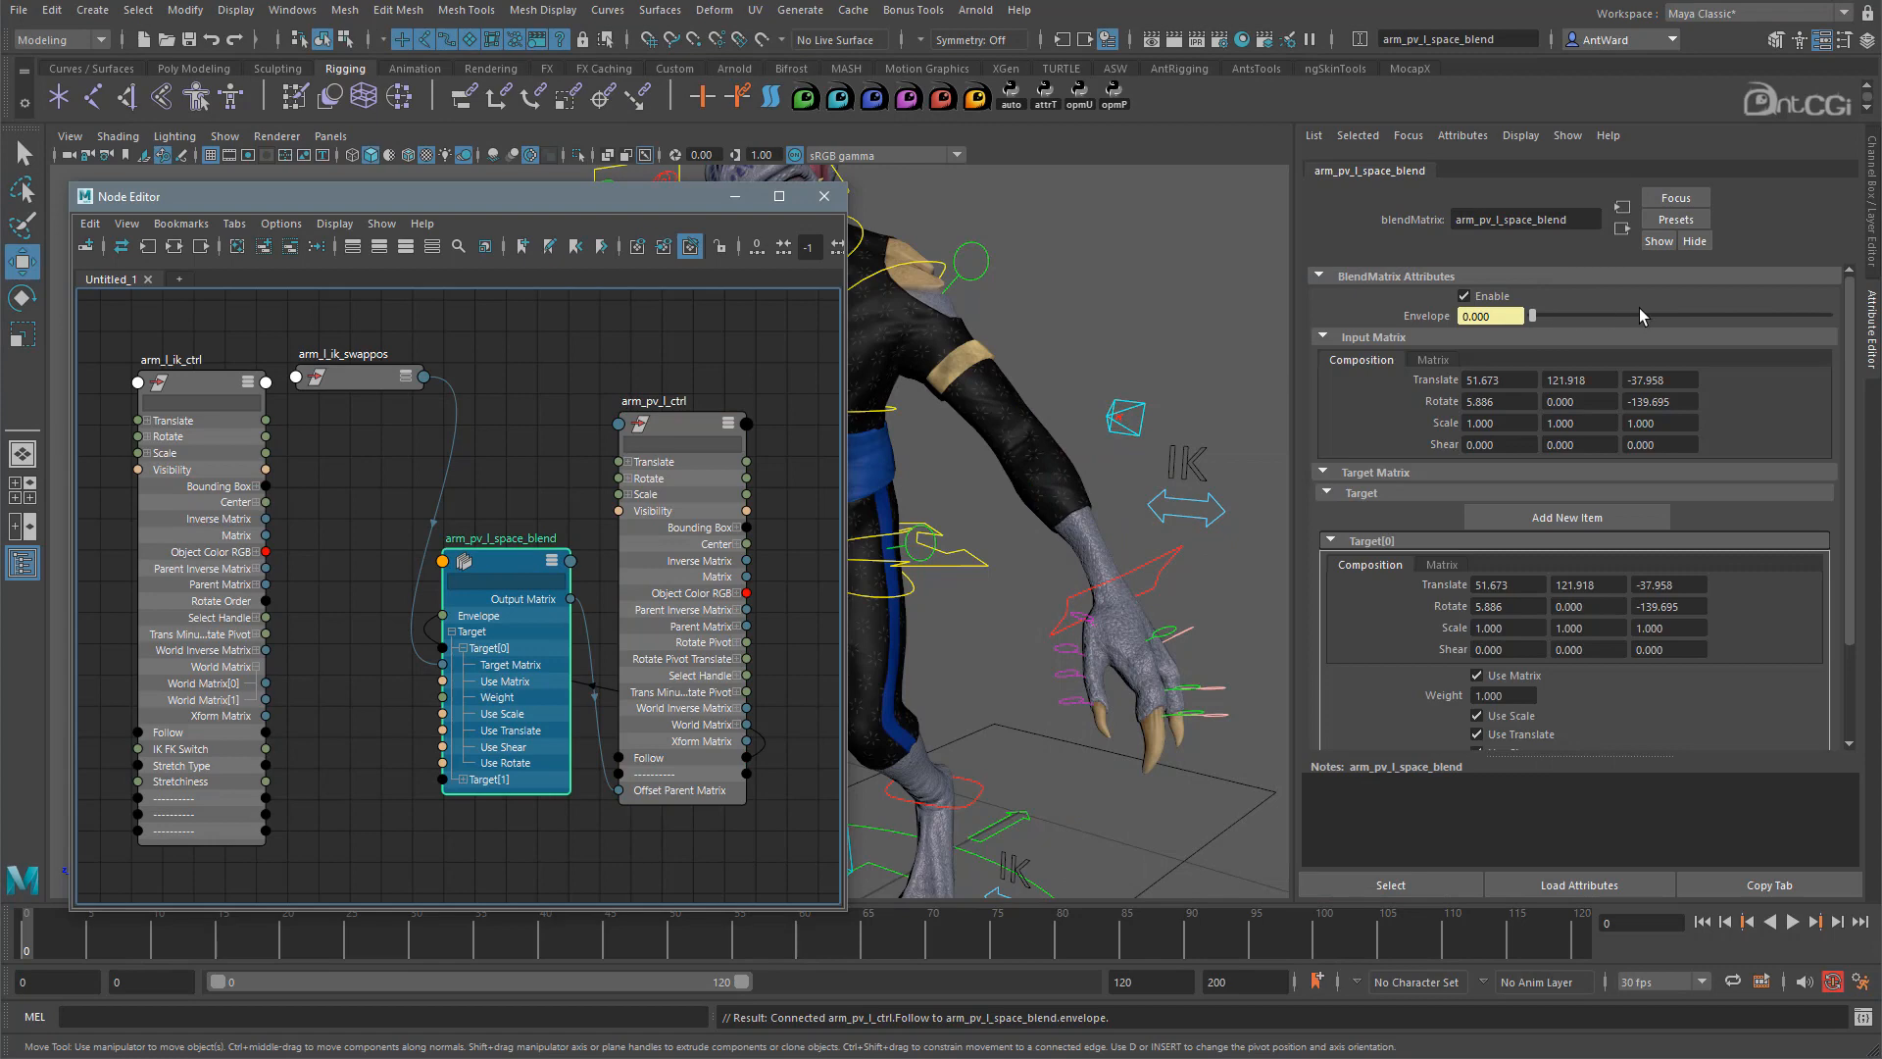
Check the Follow channel of arm_pv_l_ctrl and move arm_l_ik_ctrl towards the body to test World space.
{"action": "left_click", "coordinate": [1871, 225]}
{"action": "left_click_drag", "start_coordinate": [1373, 392], "coordinate": [1113, 383], "text": "alt"}
{"action": "left_click", "coordinate": [1090, 404]}
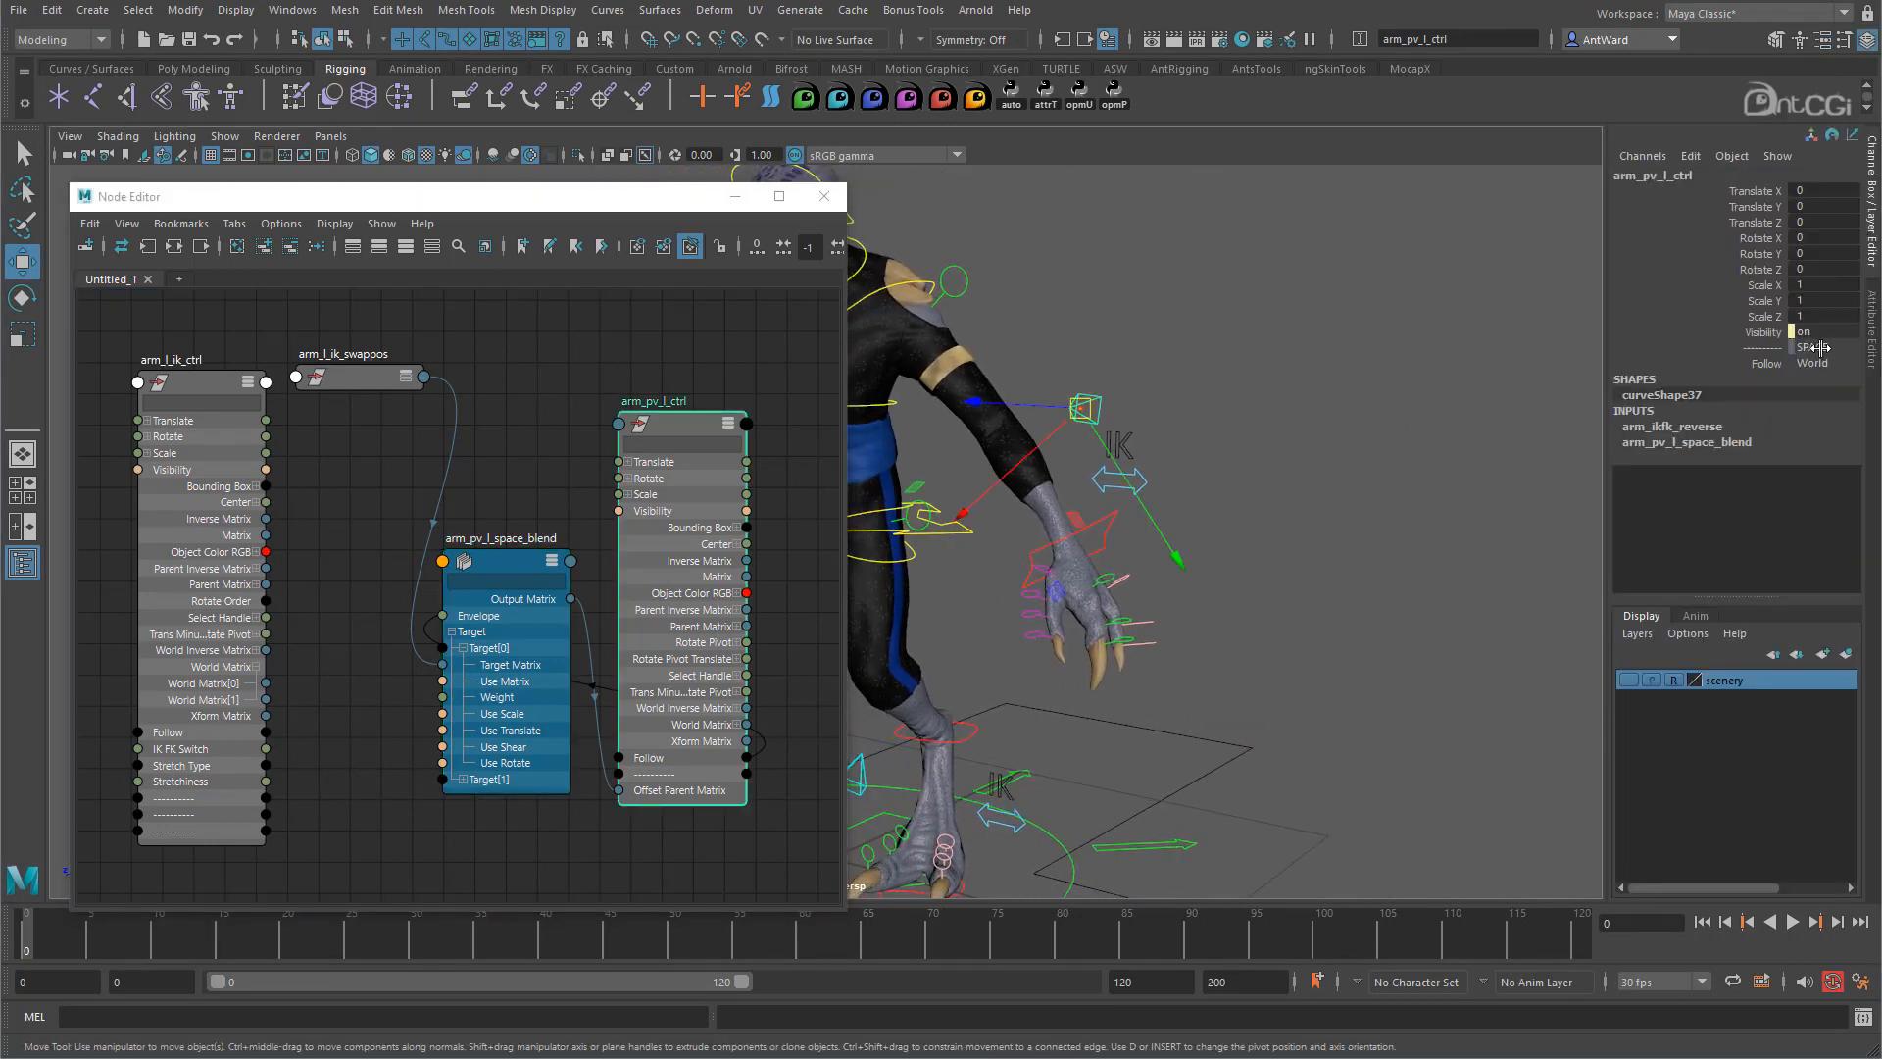
{"action": "left_click", "coordinate": [1110, 537]}
{"action": "left_click_drag", "start_coordinate": [1068, 557], "coordinate": [1000, 506]}
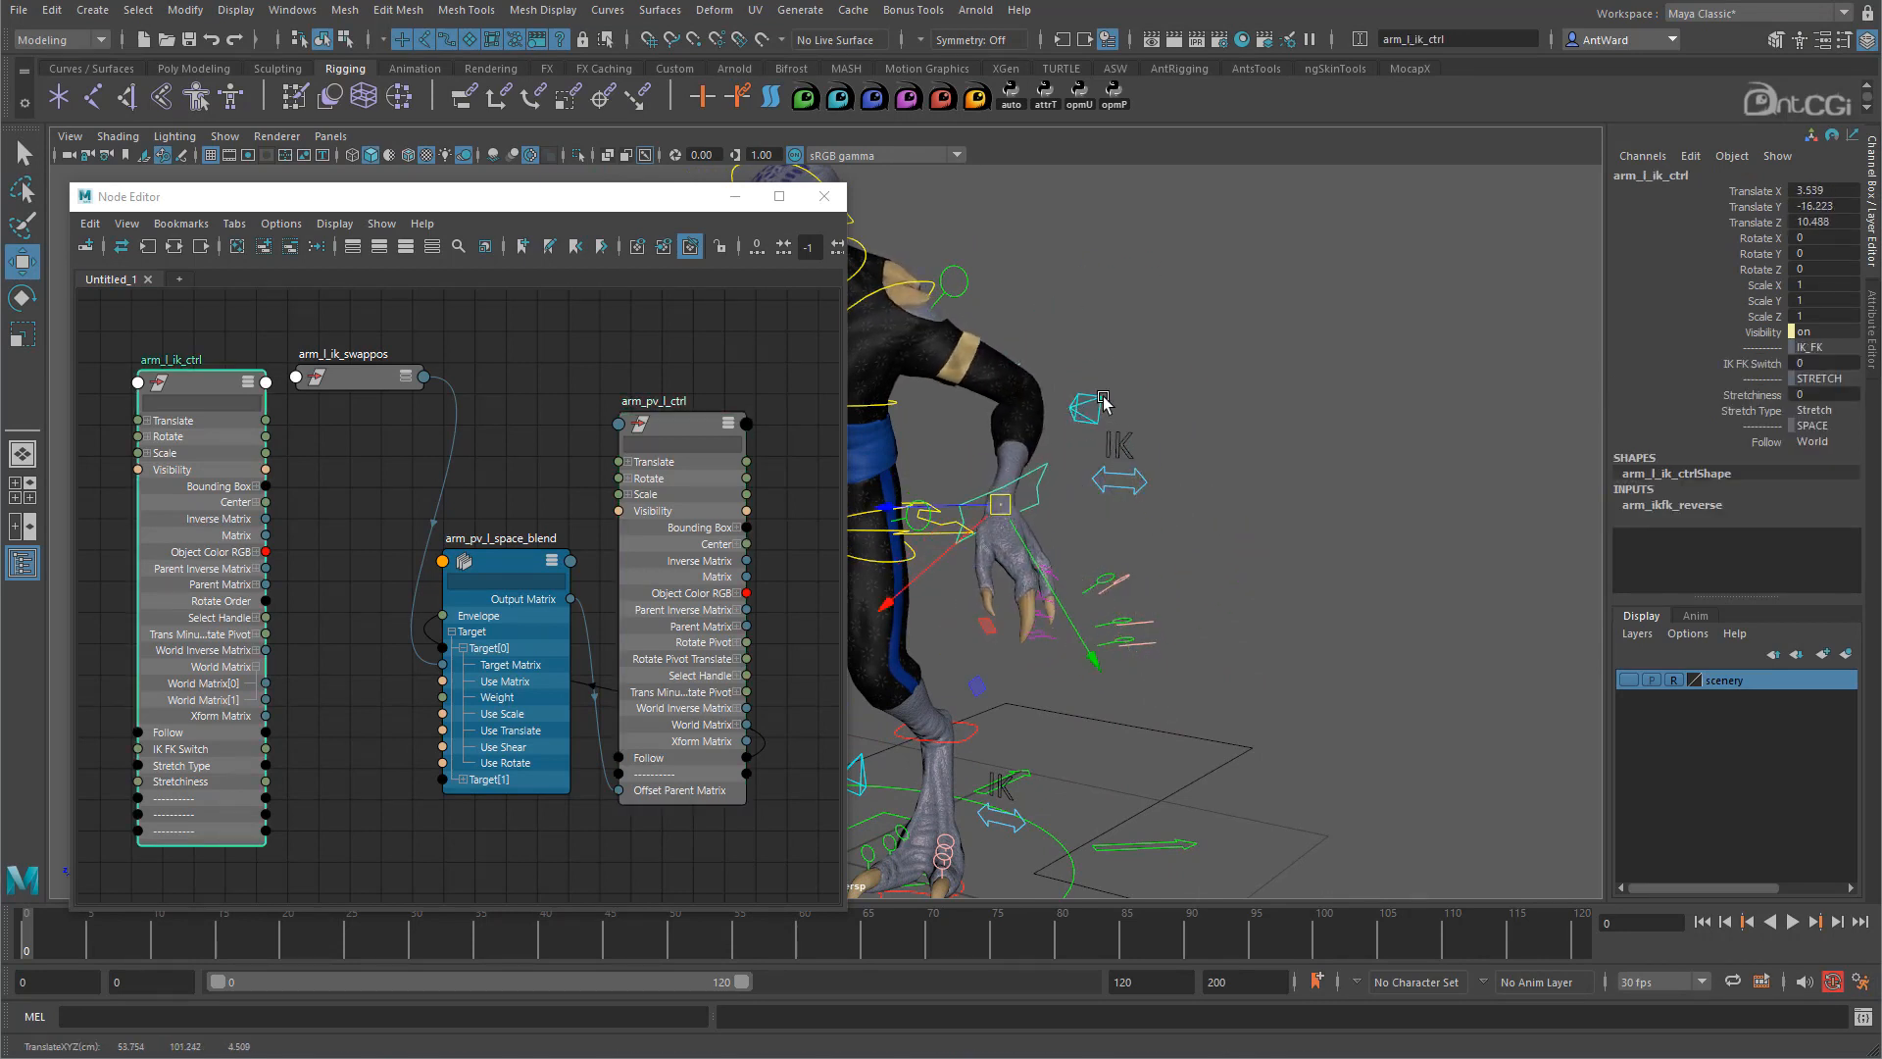
Set Follow on arm_pv_l_ctrl to Hand and move arm_l_ik_ctrl away from the body to test the space switch.
{"action": "left_click", "coordinate": [1077, 406]}
{"action": "left_click", "coordinate": [1813, 363]}
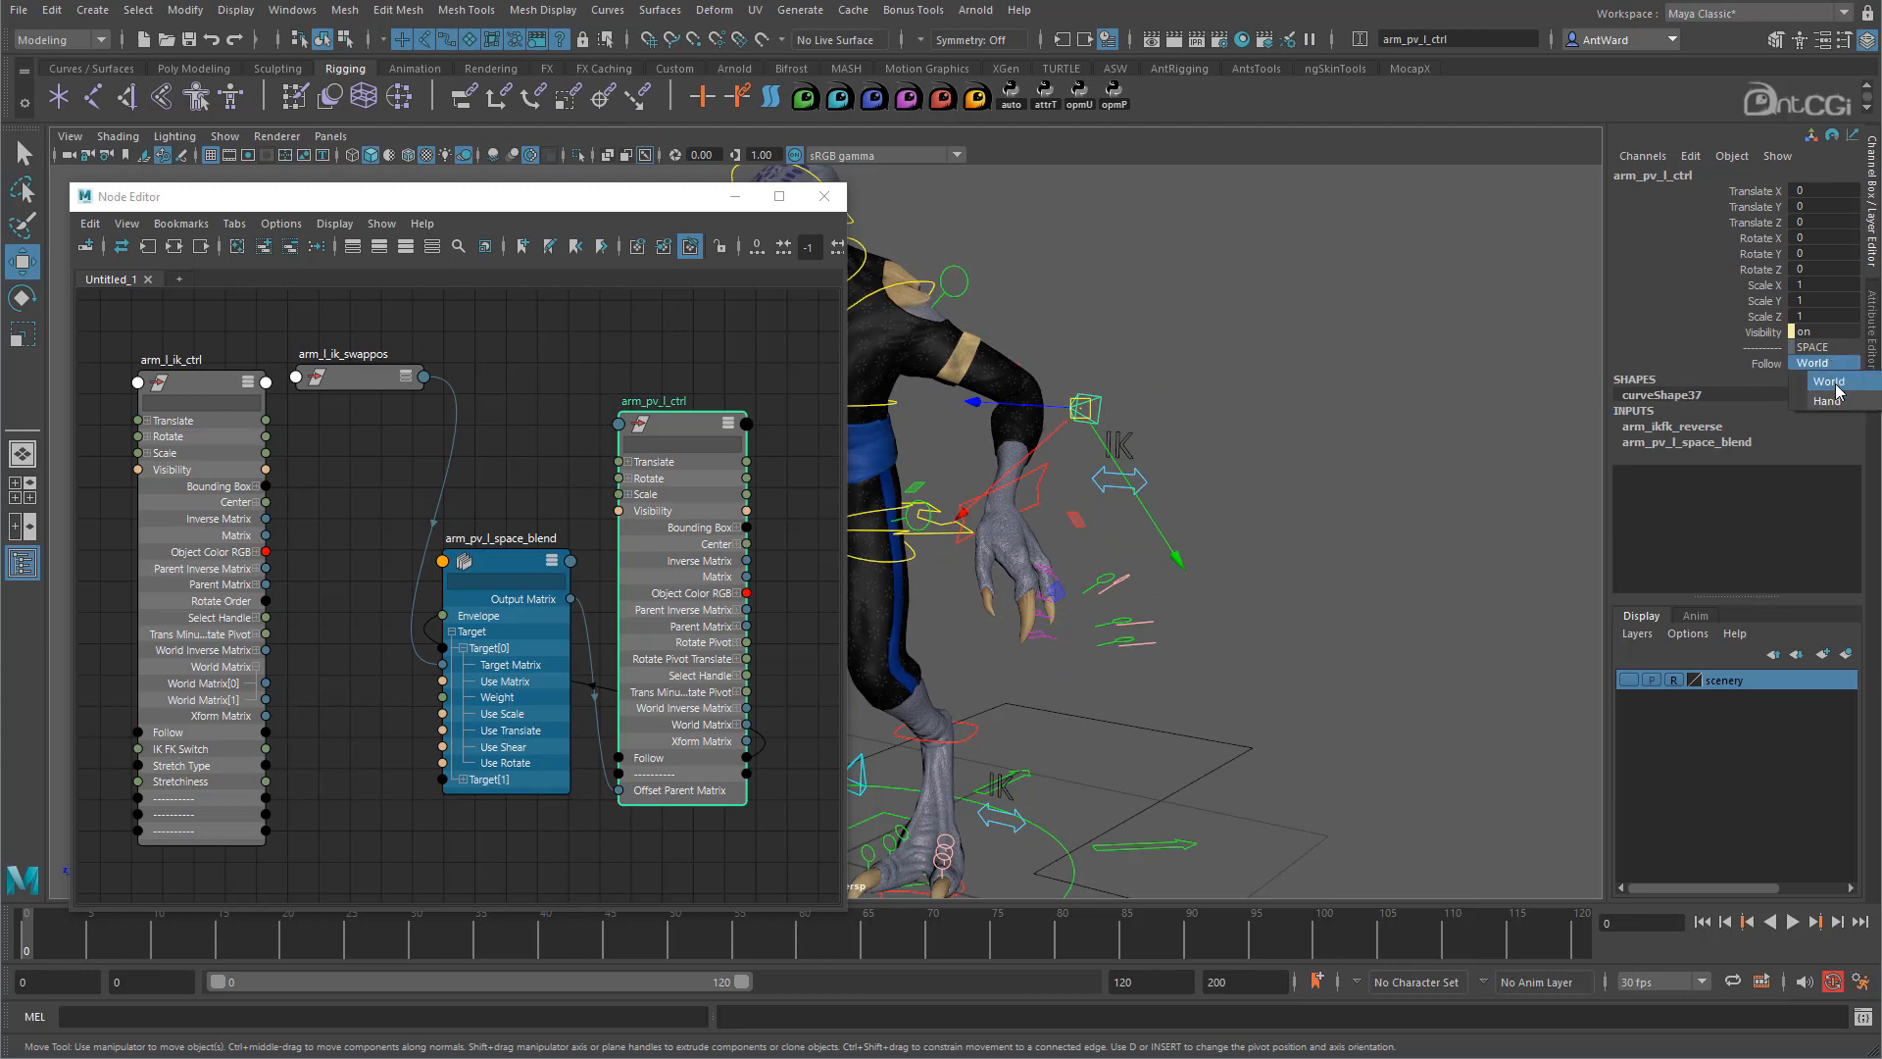
{"action": "left_click", "coordinate": [1826, 401]}
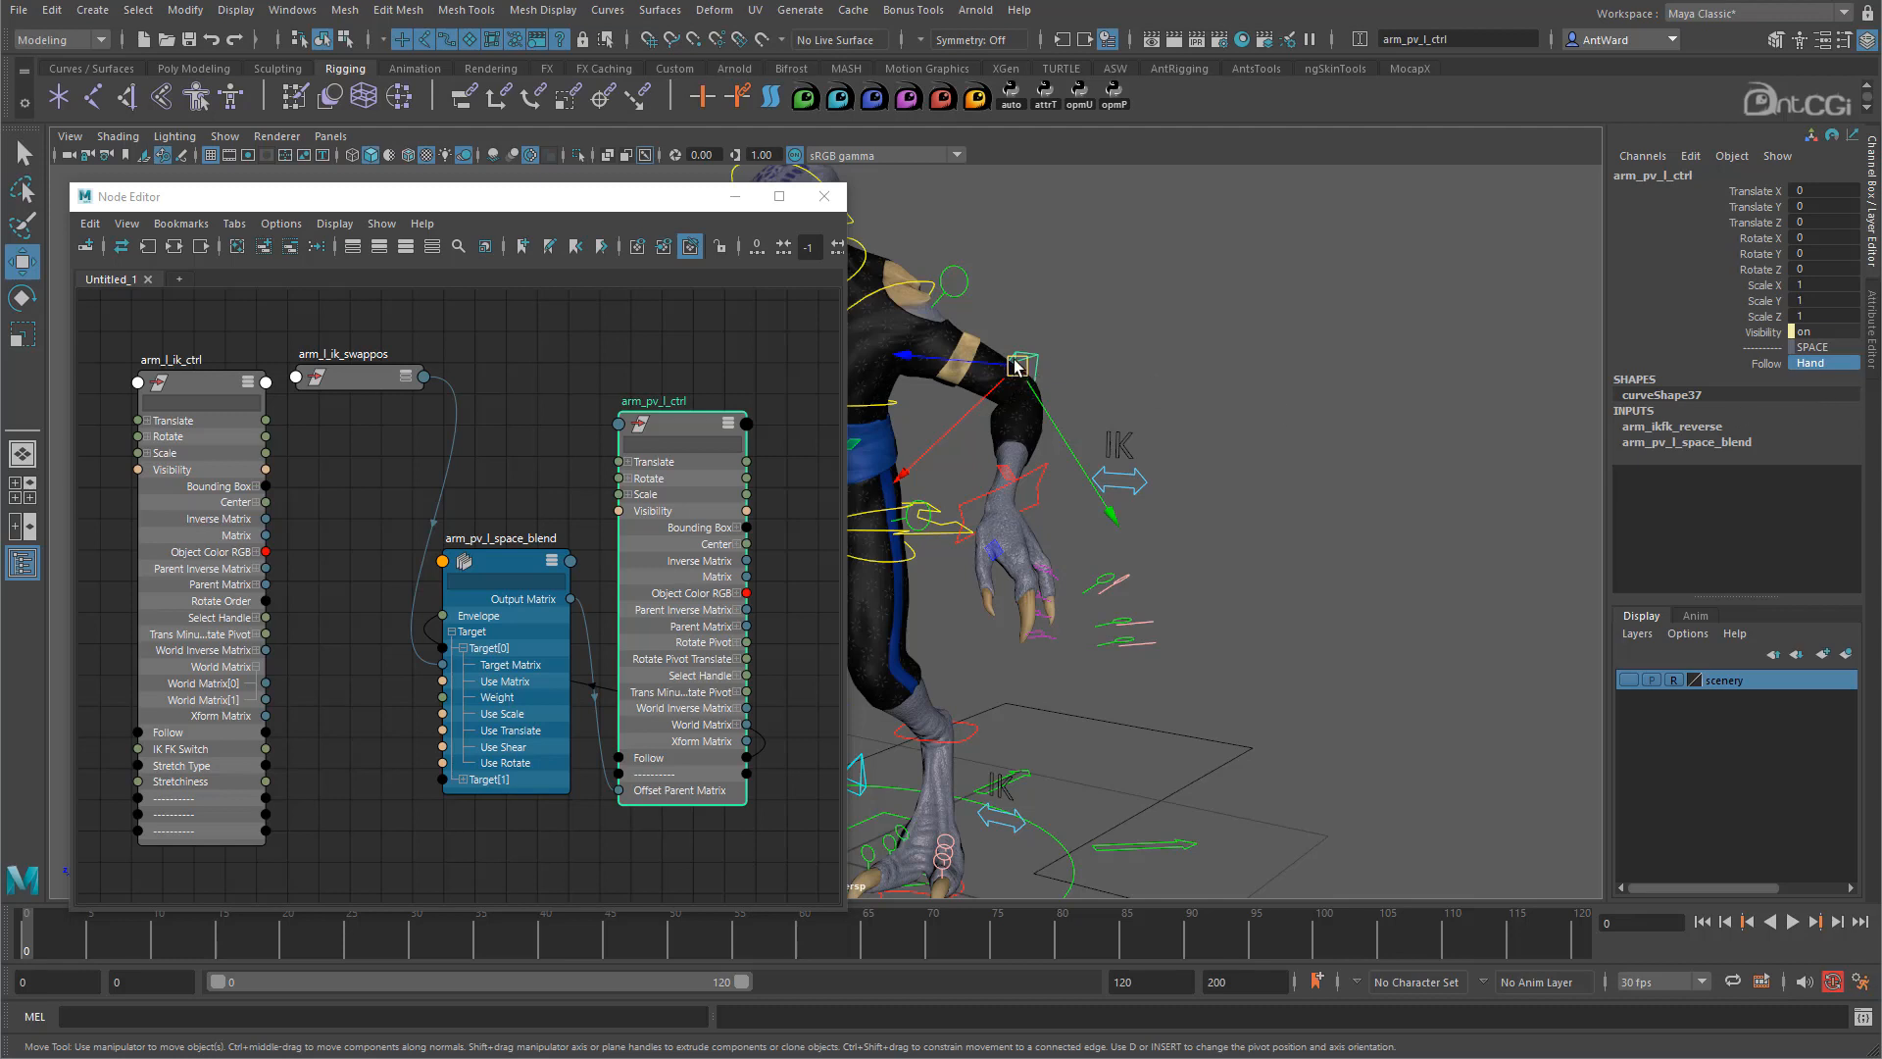
{"action": "left_click", "coordinate": [1043, 476]}
{"action": "left_click_drag", "start_coordinate": [1024, 505], "coordinate": [1144, 419]}
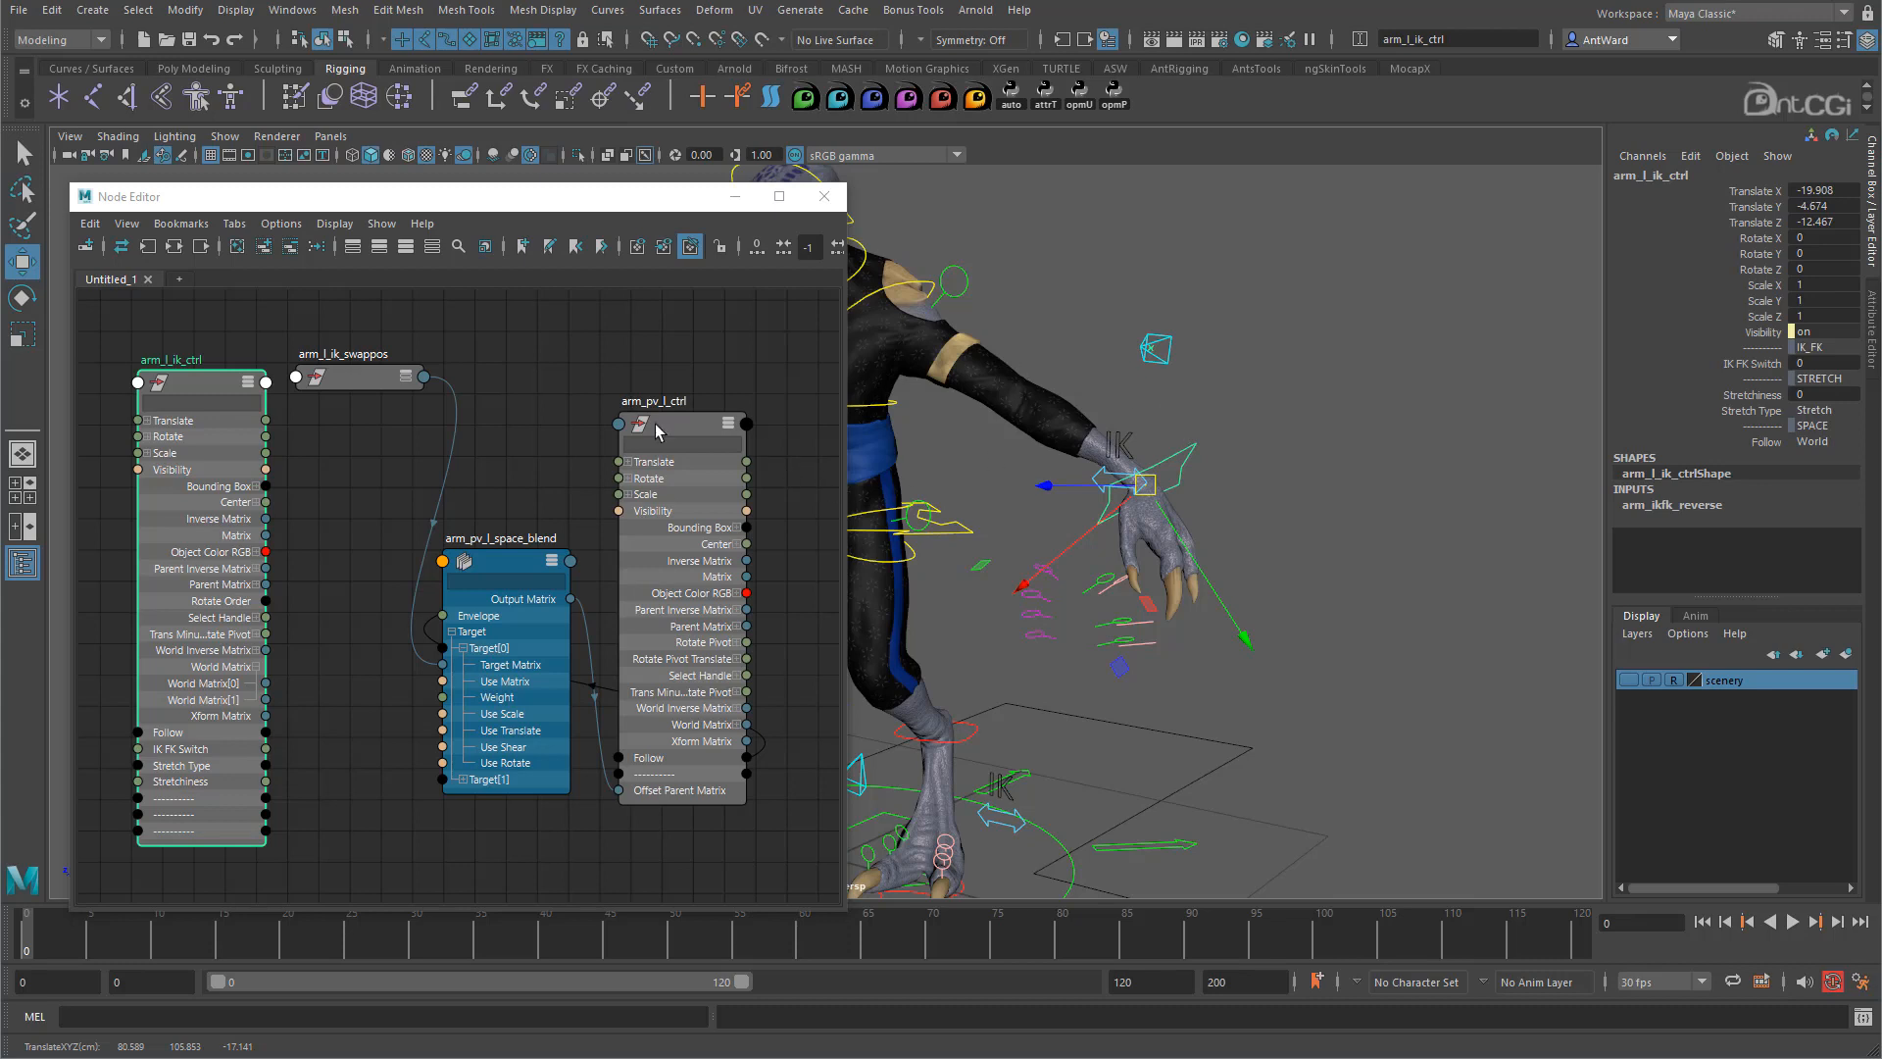
Try moving the arm_l_ik_swappos locator slightly and undo the move.
{"action": "left_click", "coordinate": [362, 379]}
{"action": "mouse_move", "coordinate": [1165, 367]}
{"action": "left_mouse_down"}
{"action": "mouse_move", "coordinate": [1231, 352]}
{"action": "mouse_move", "coordinate": [1176, 356]}
{"action": "left_mouse_up"}
{"action": "key", "text": "ctrl+z"}
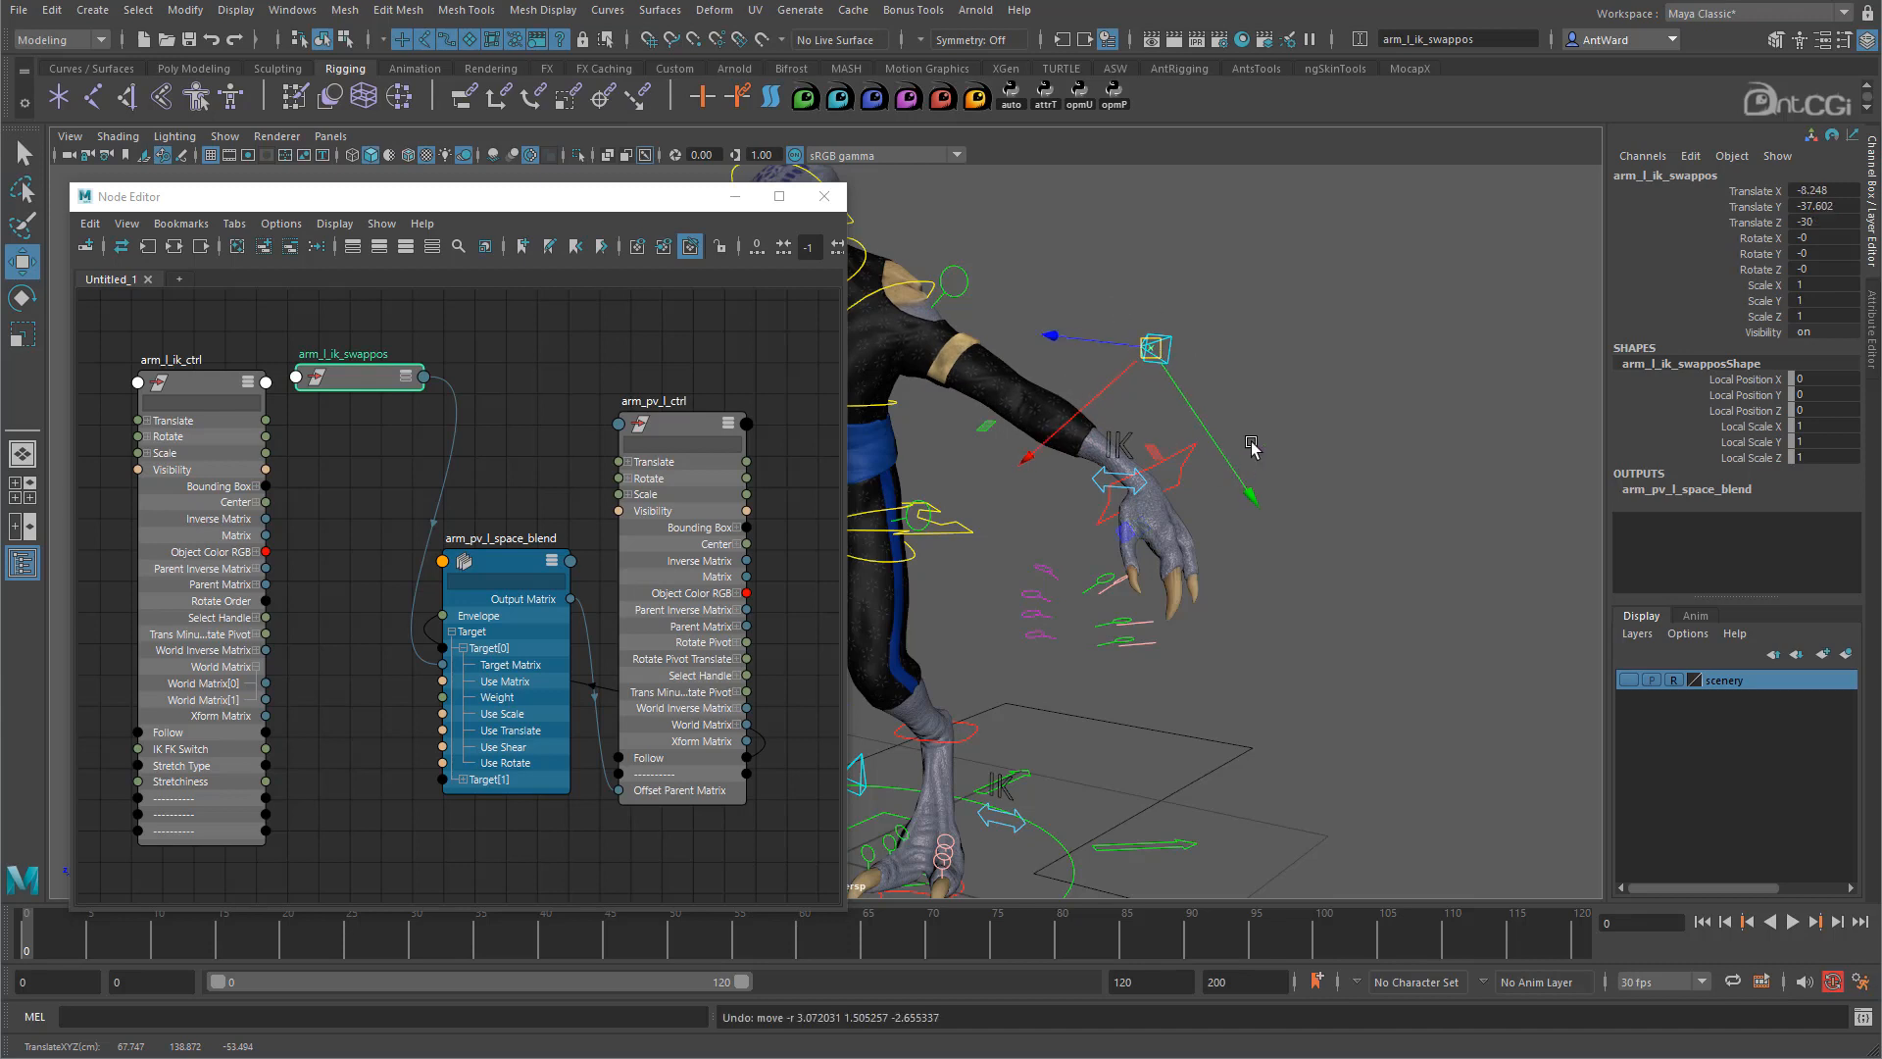
Reset the translate and rotate values of arm_l_ik_ctrl to 0.
{"action": "left_click", "coordinate": [1119, 480]}
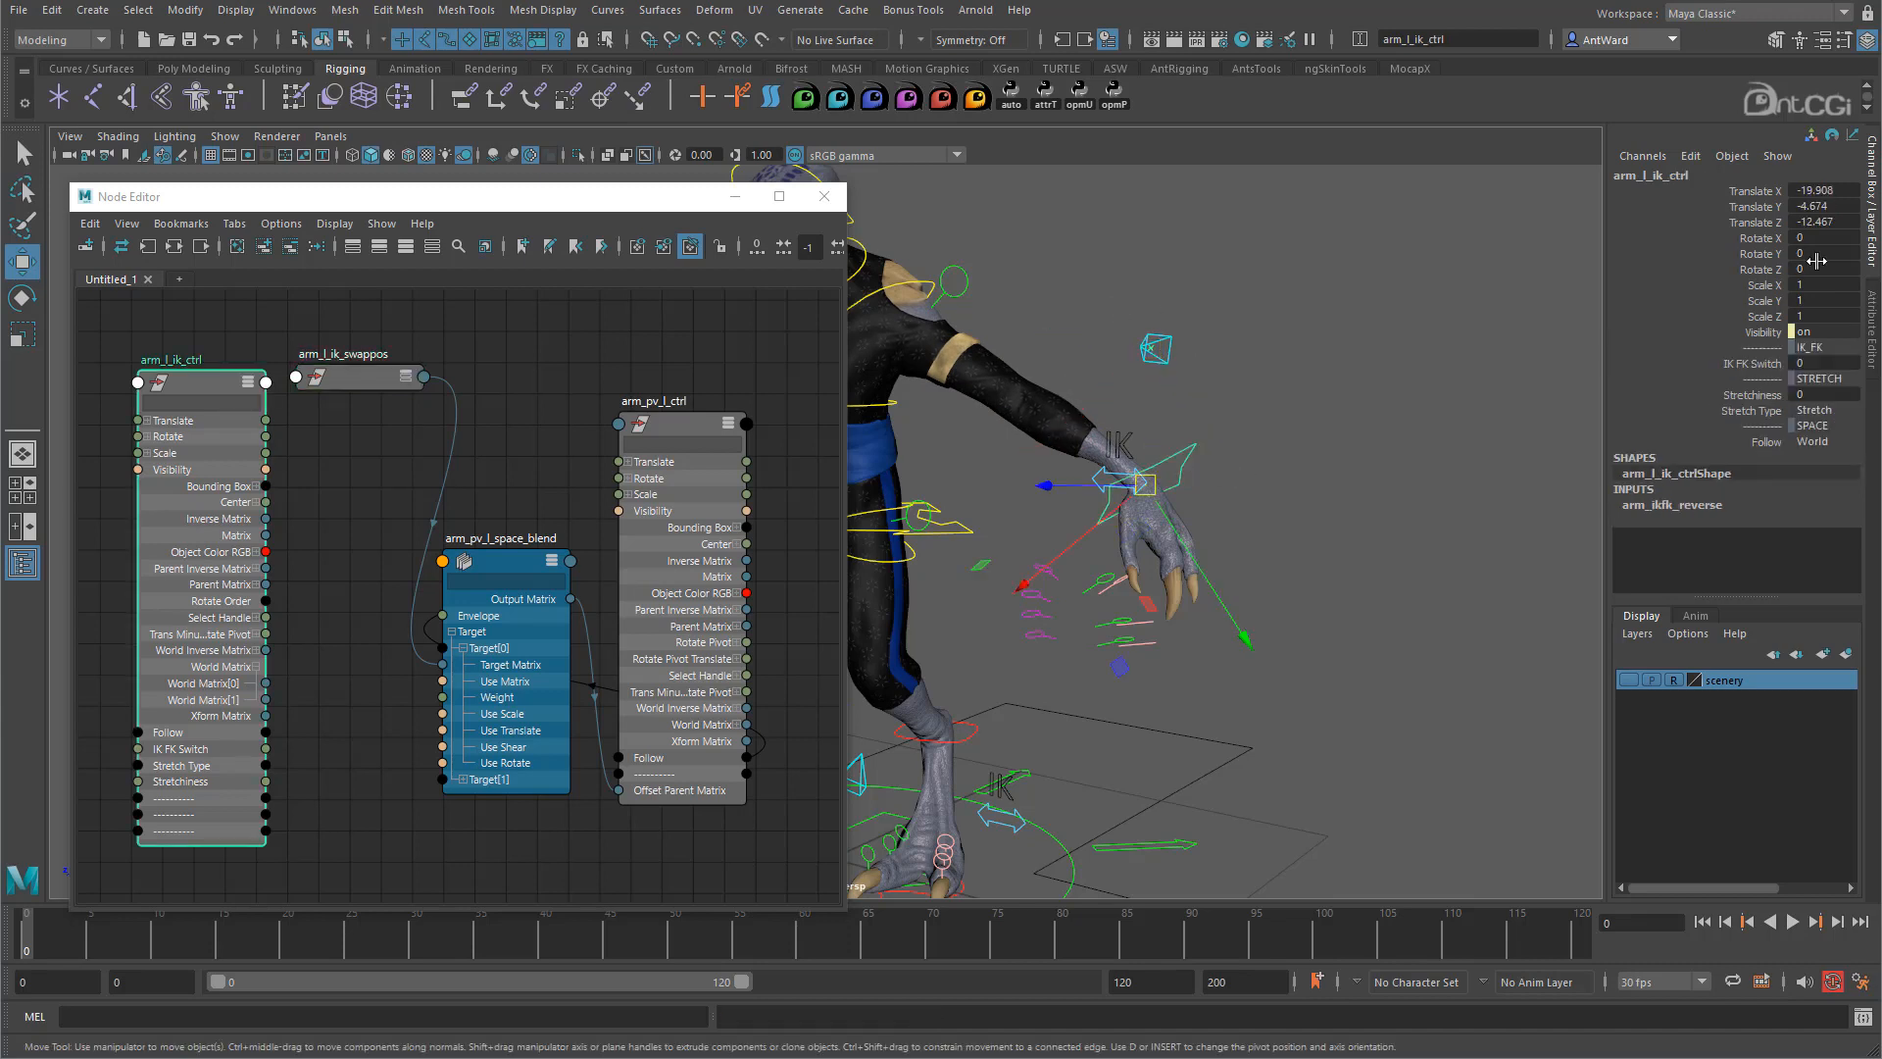
{"action": "left_click_drag", "start_coordinate": [1825, 193], "coordinate": [1822, 264]}
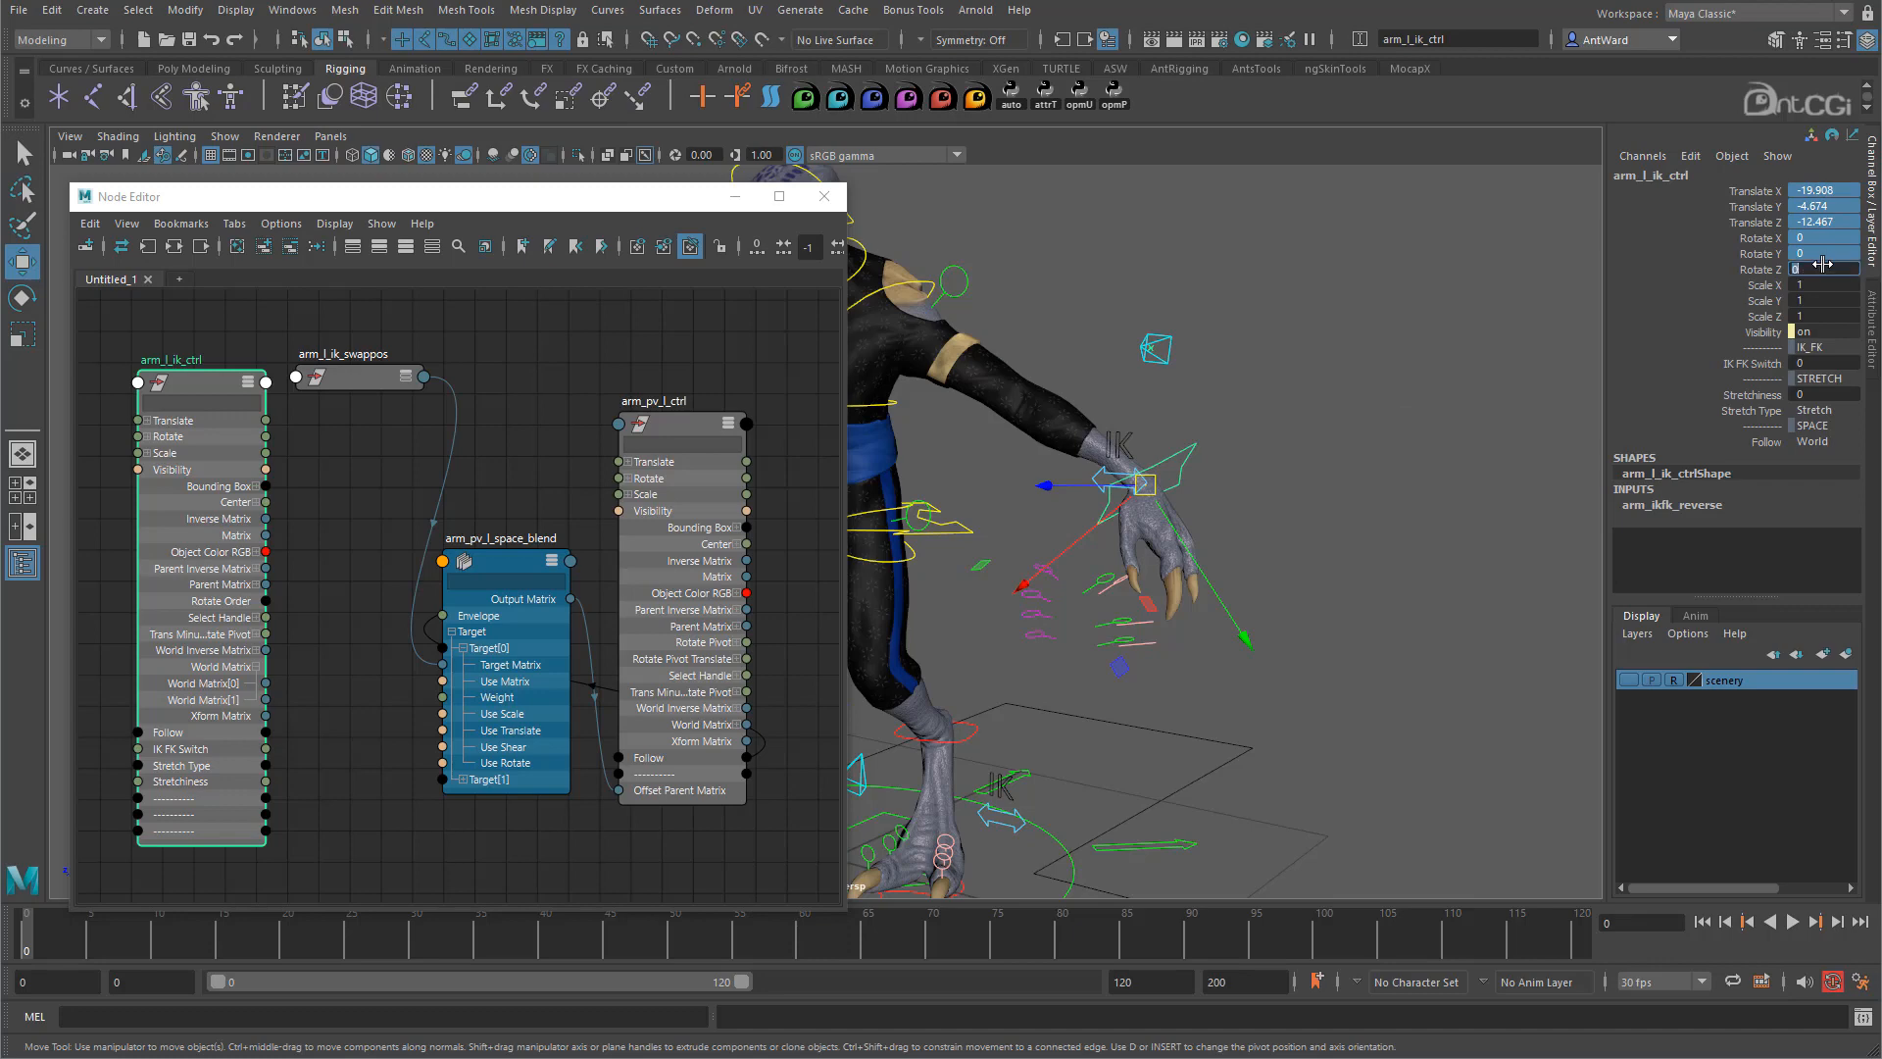
{"action": "type", "text": "0"}
{"action": "key", "text": "Return"}
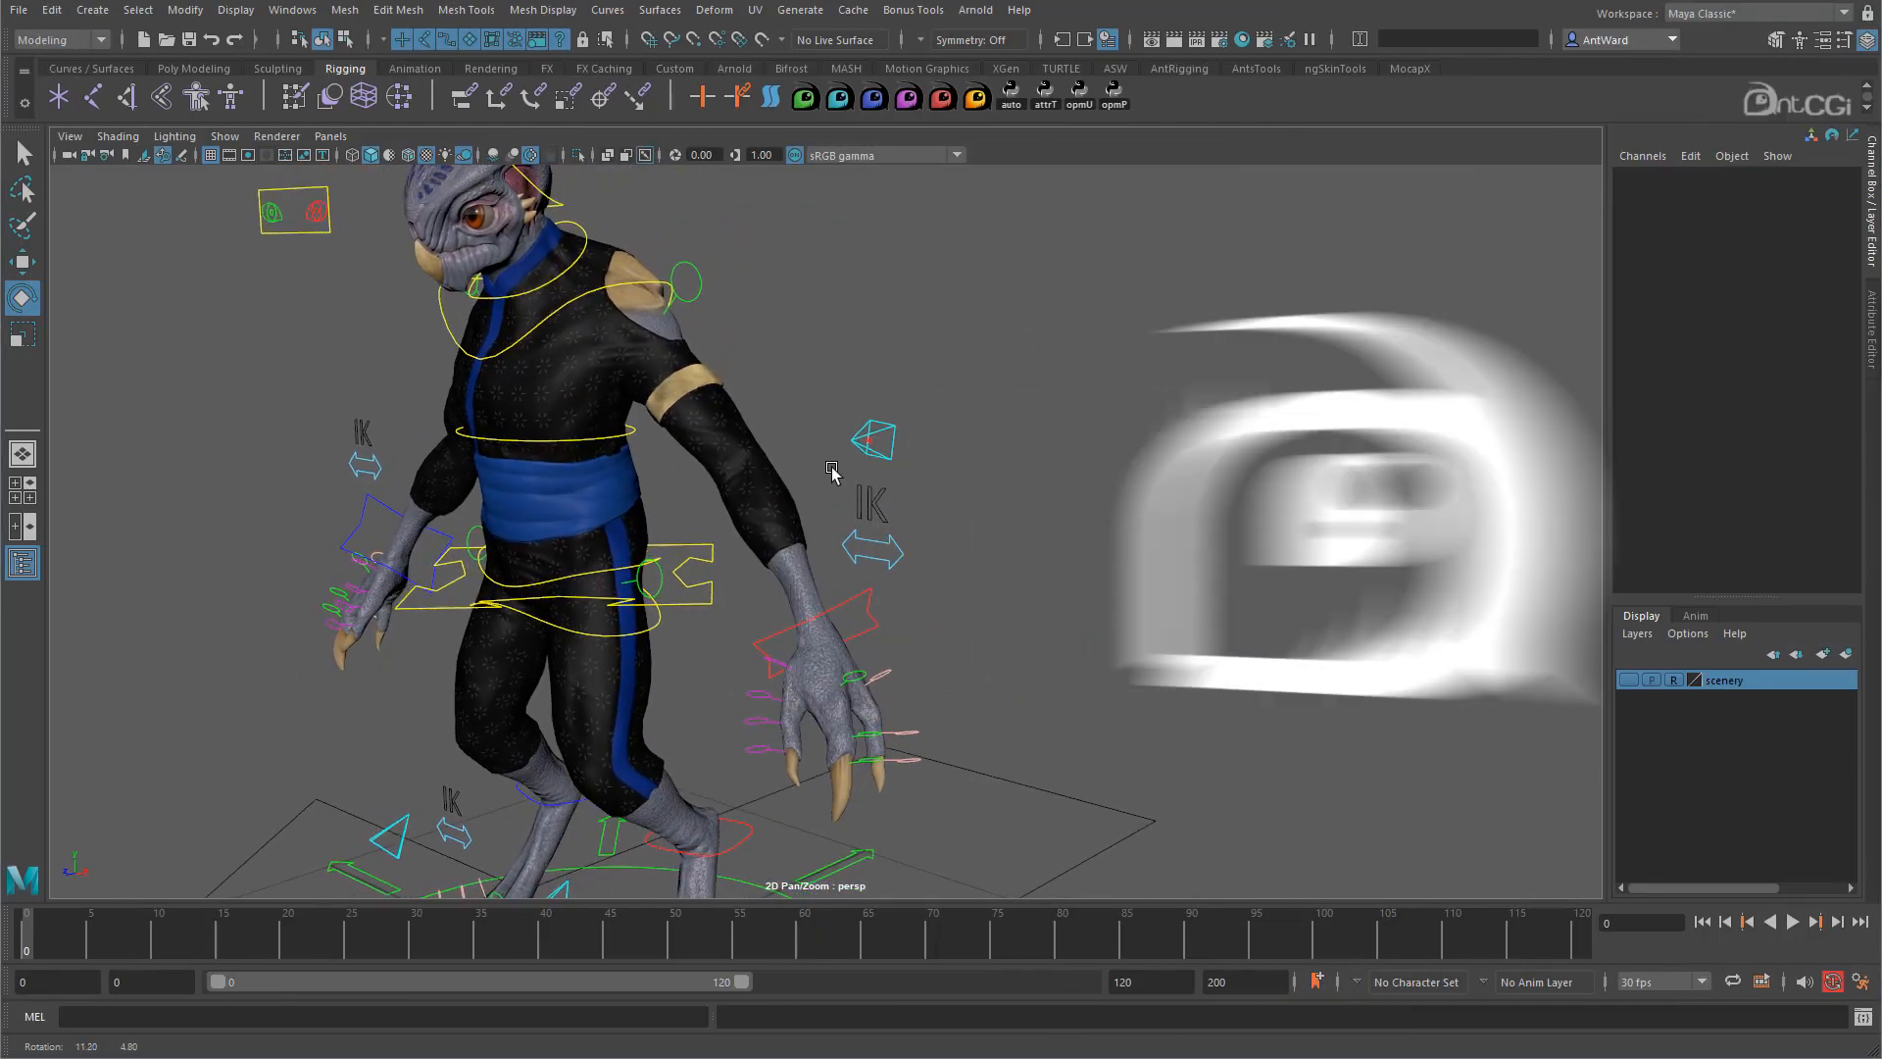
Examine the Follow options available on arm_pv_l_ctrl and on arm_l_ik_ctrl.
{"action": "left_click", "coordinate": [986, 392]}
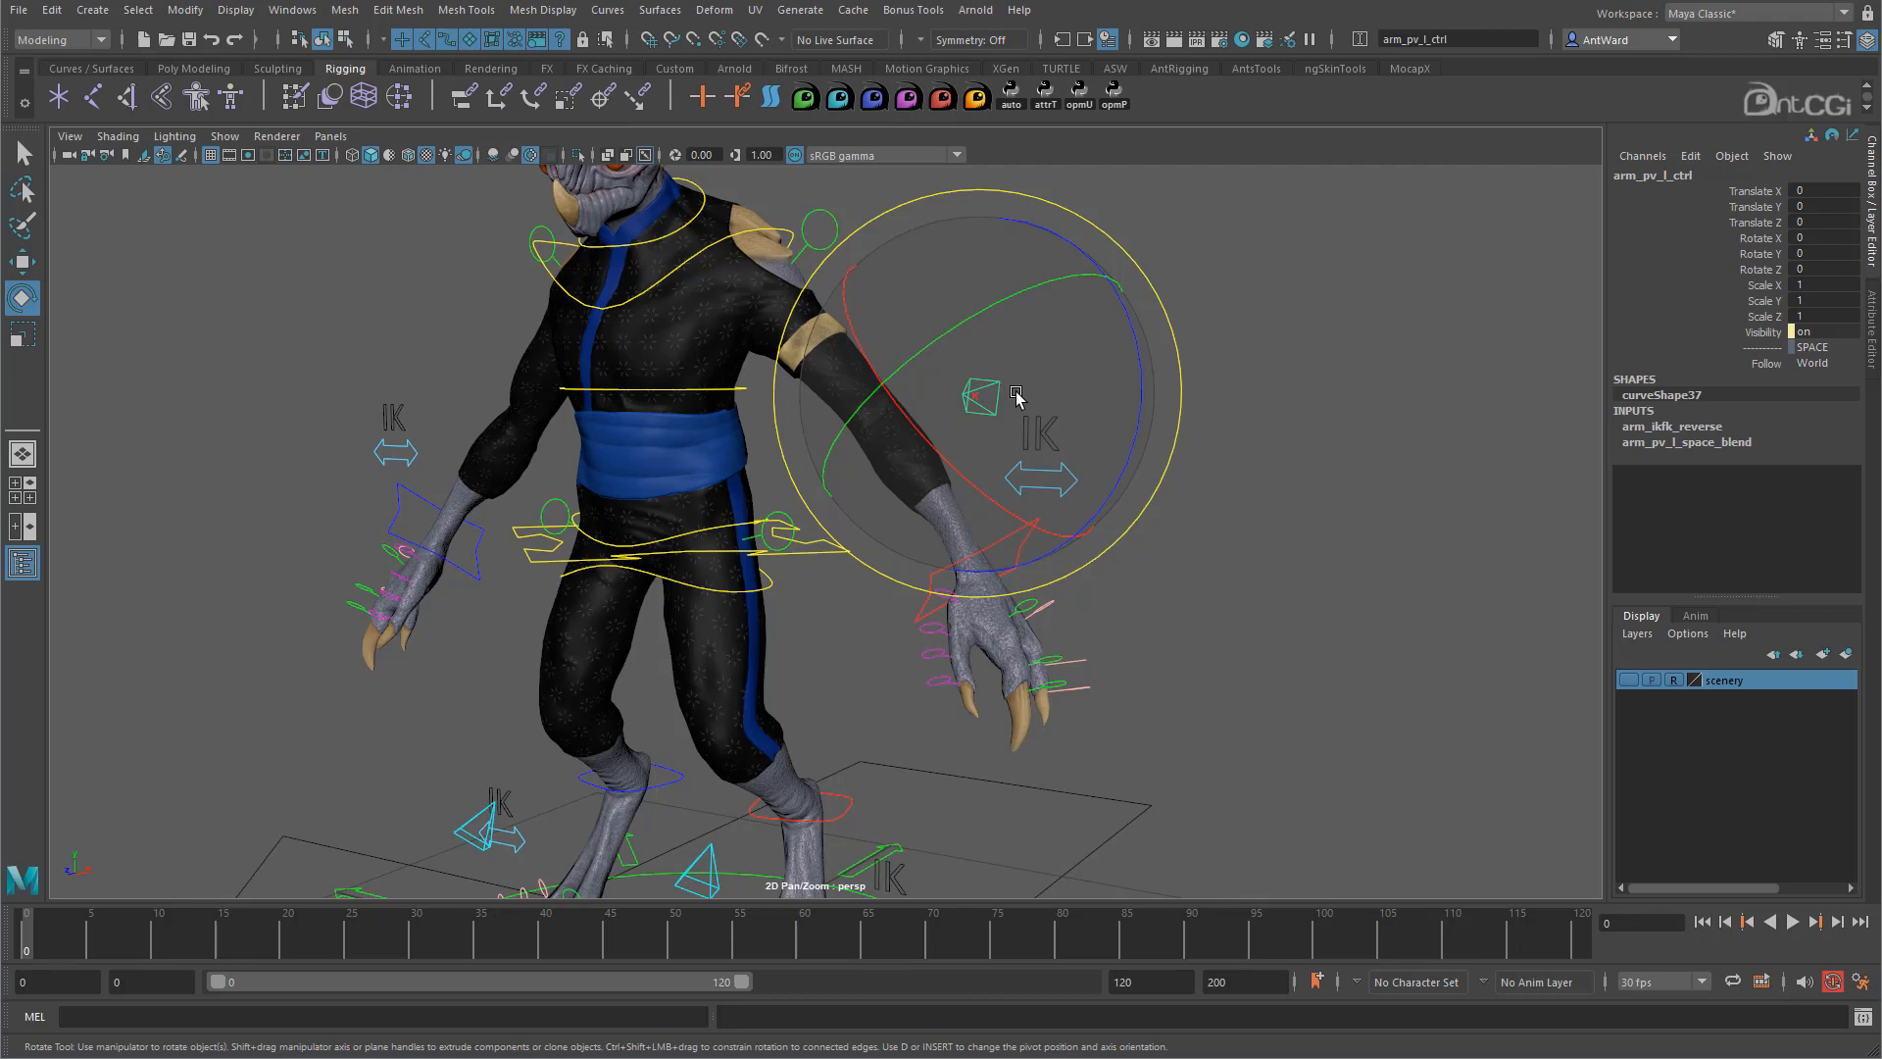
{"action": "left_click", "coordinate": [1812, 363]}
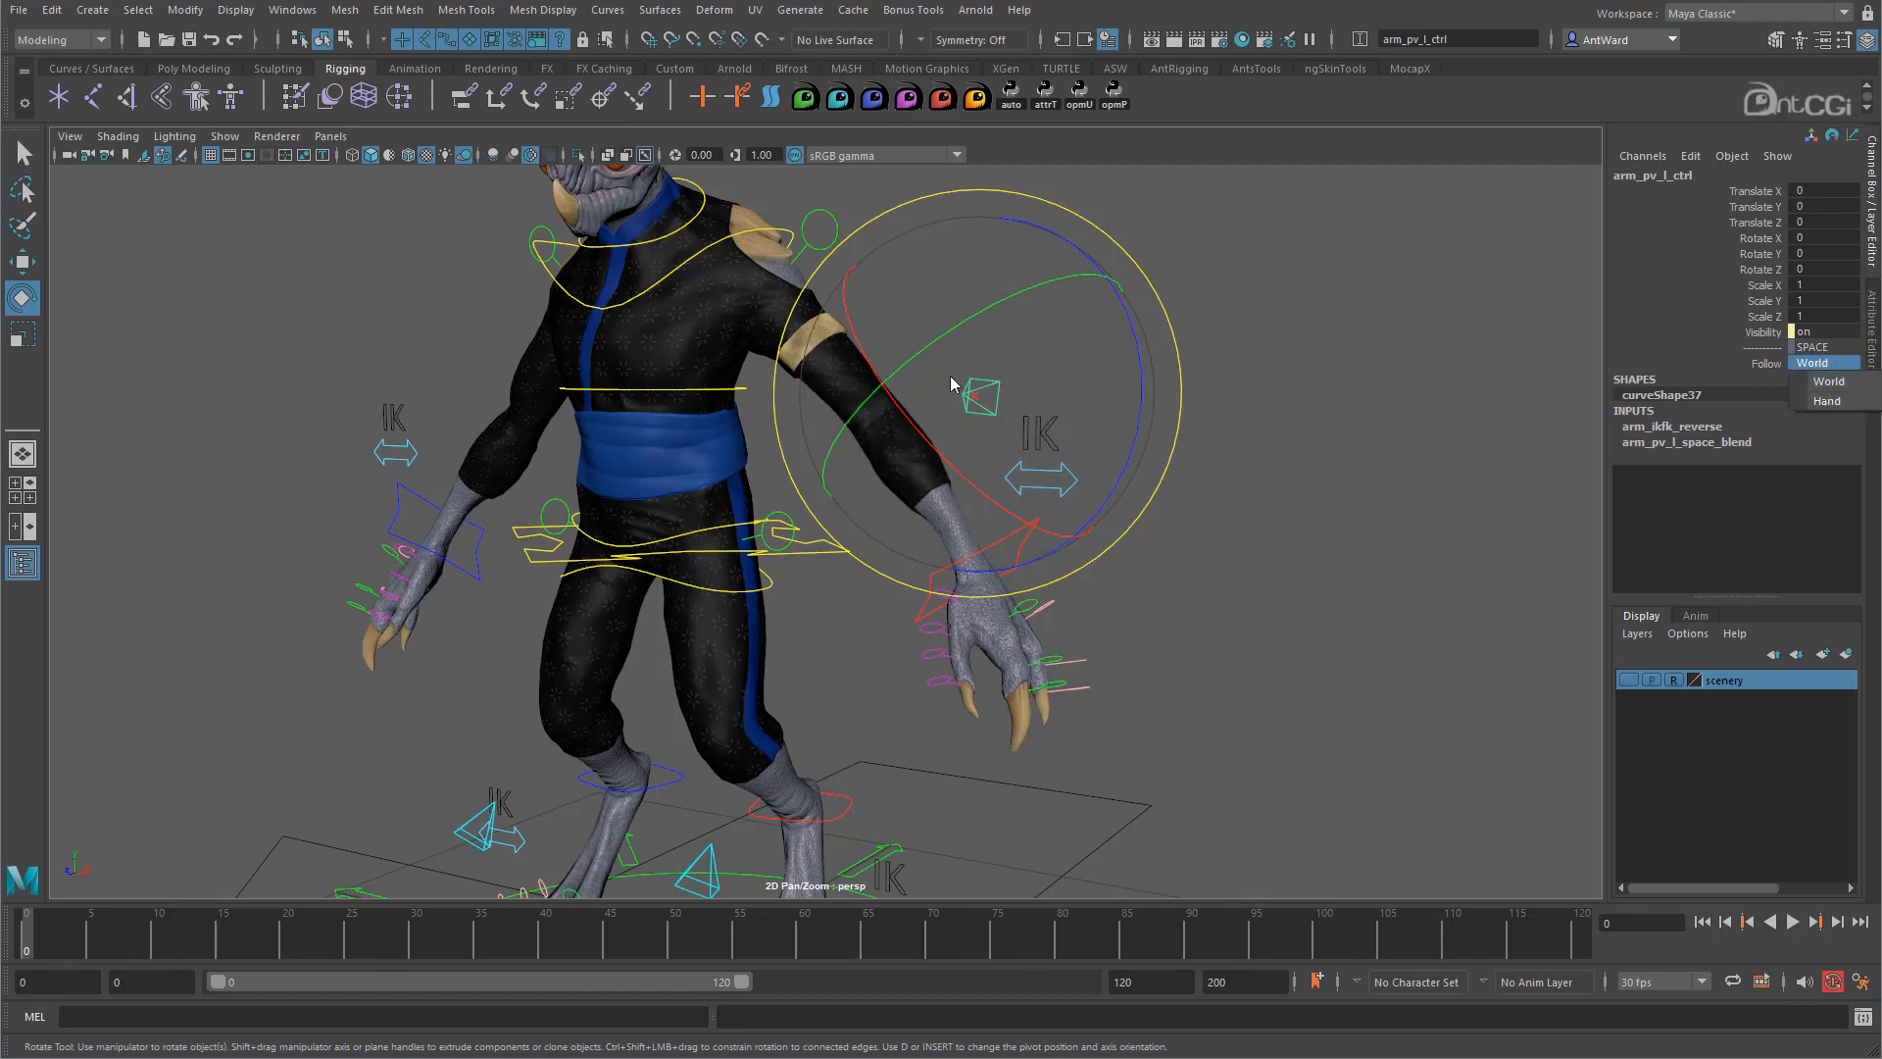
{"action": "left_click", "coordinate": [1370, 644]}
{"action": "left_click", "coordinate": [1369, 644]}
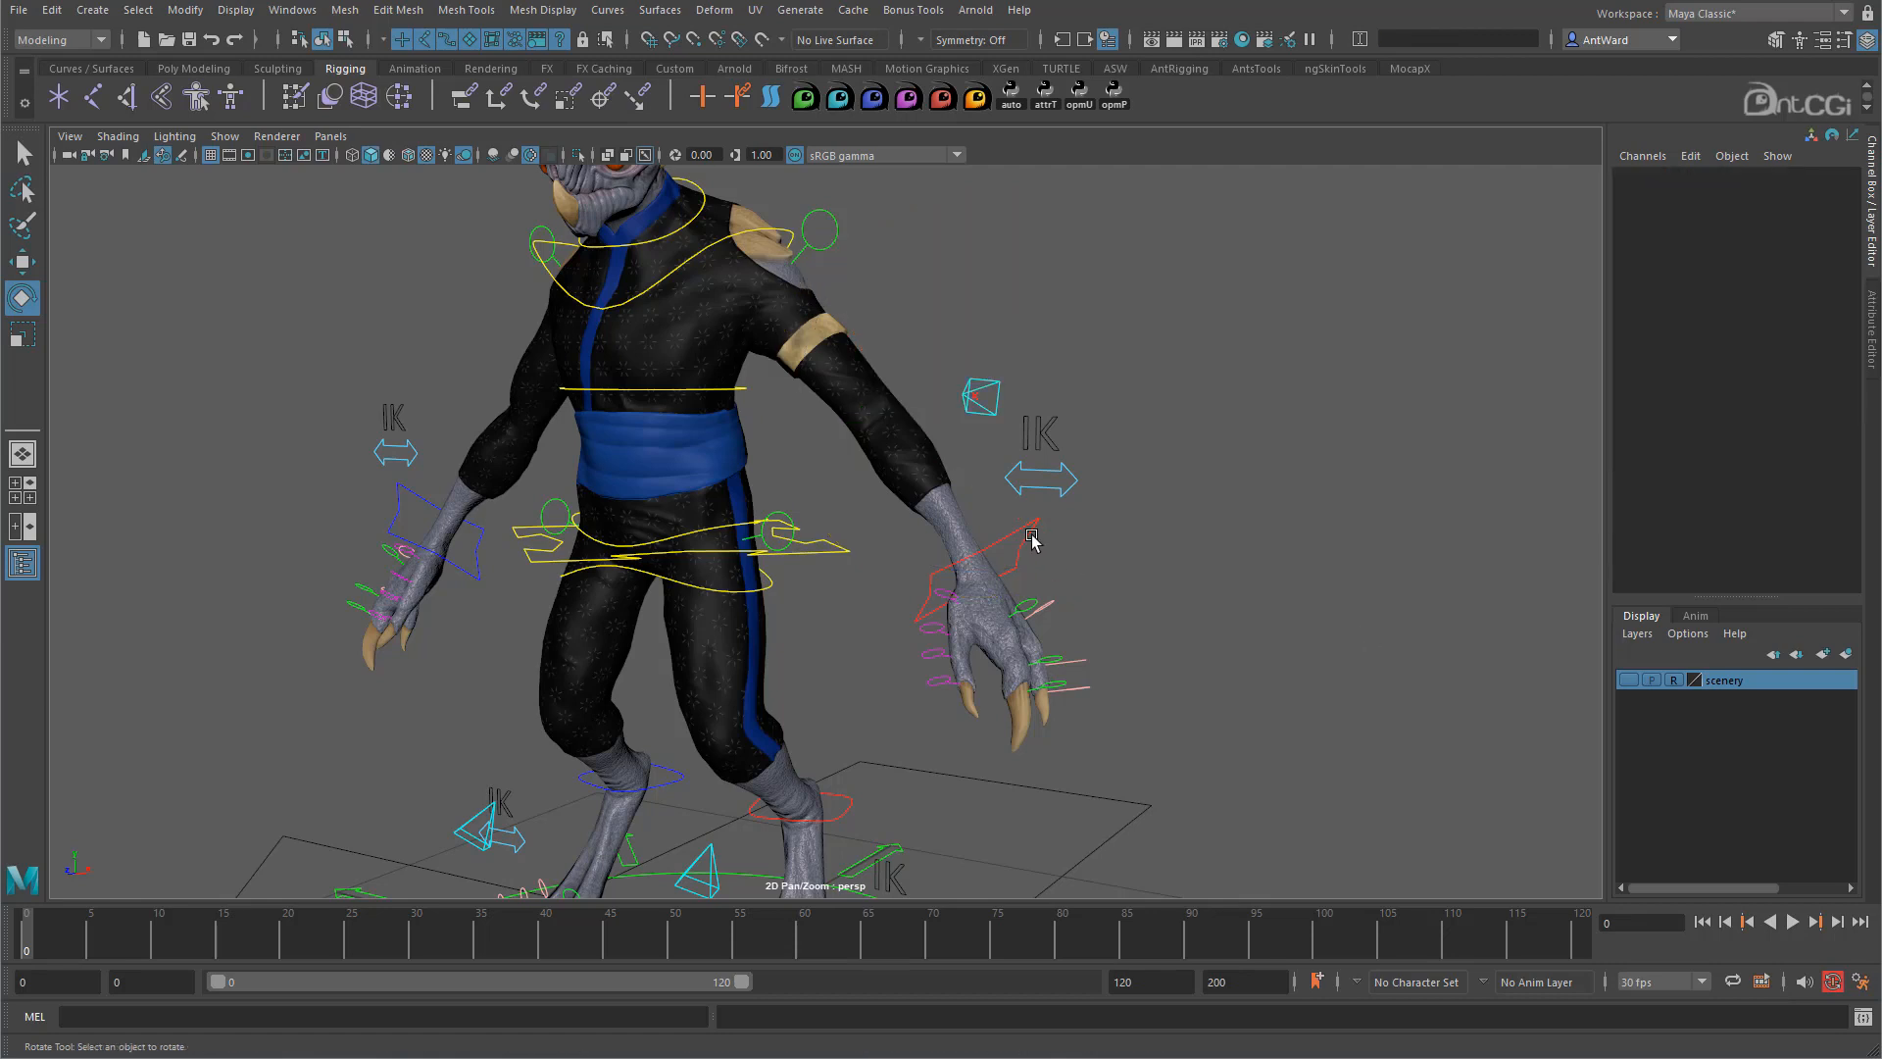
{"action": "left_click", "coordinate": [1032, 535]}
{"action": "left_click", "coordinate": [1816, 442]}
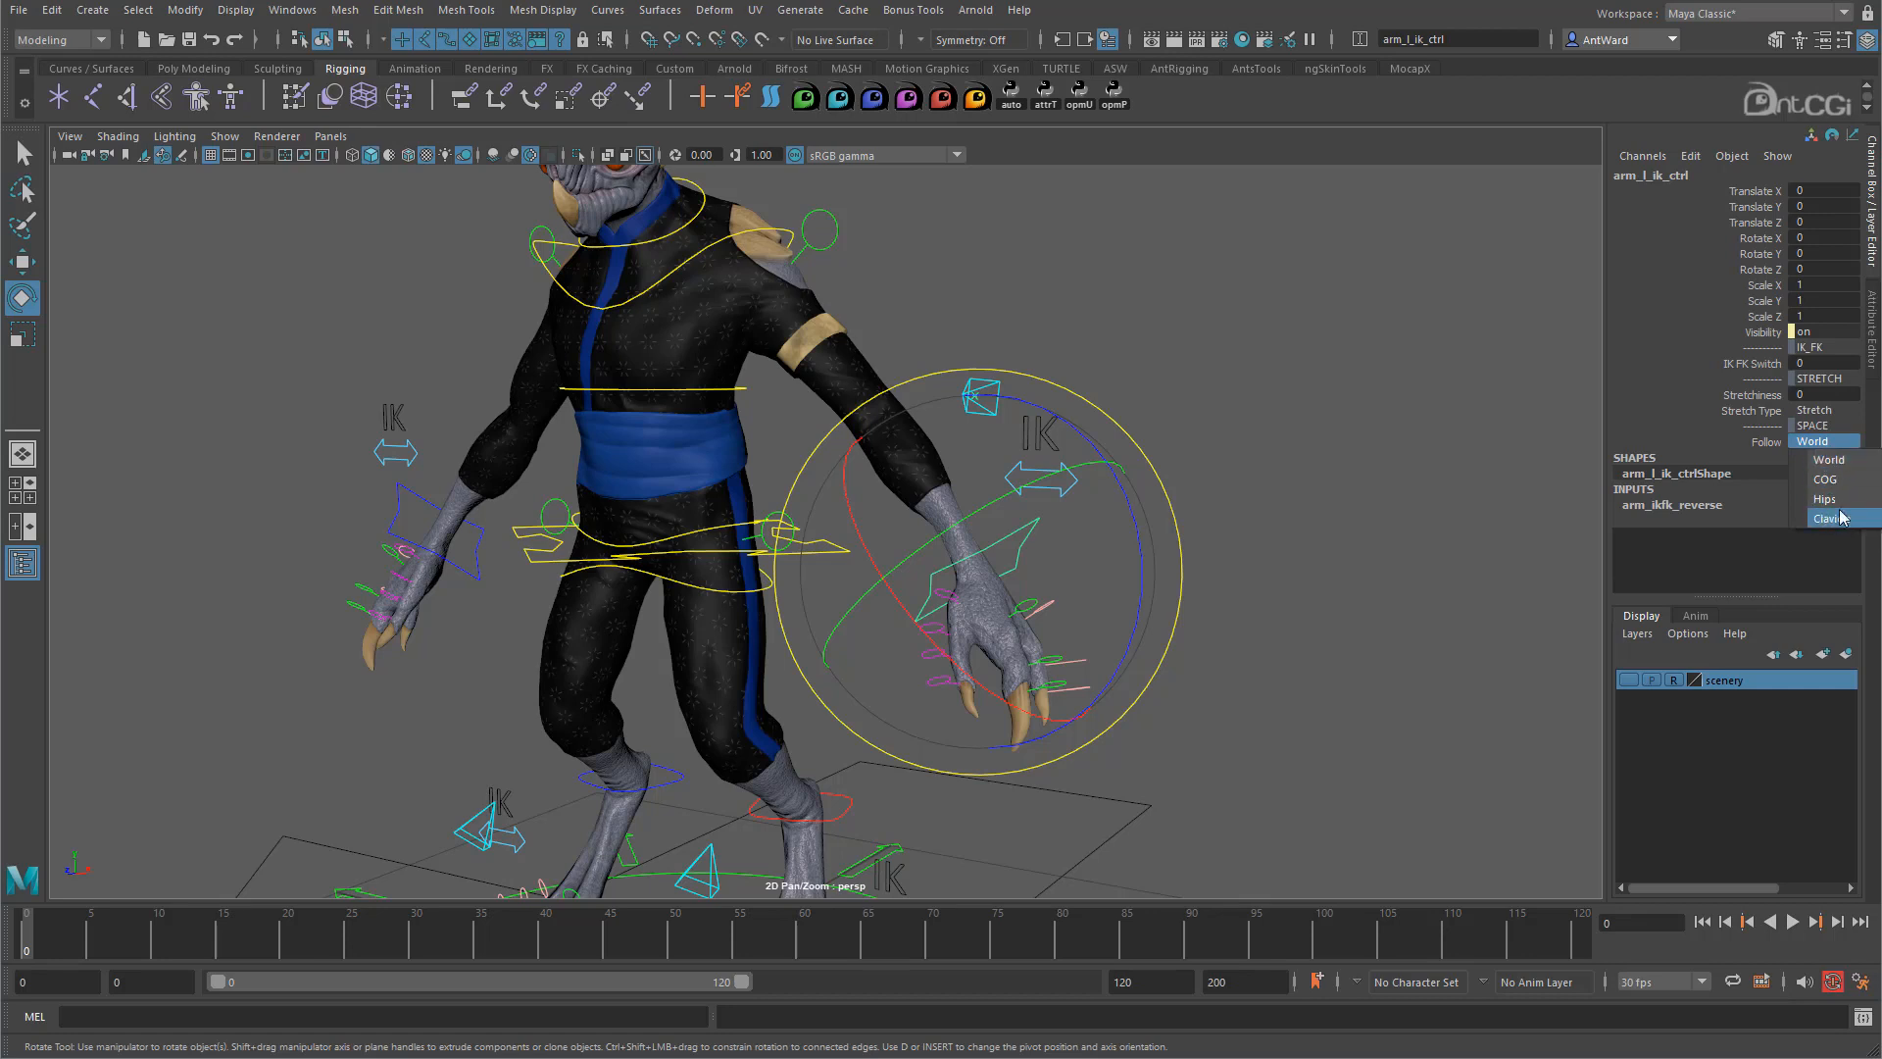
{"action": "left_click", "coordinate": [1196, 411]}
{"action": "middle_click_drag", "start_coordinate": [1196, 412], "coordinate": [1282, 578]}
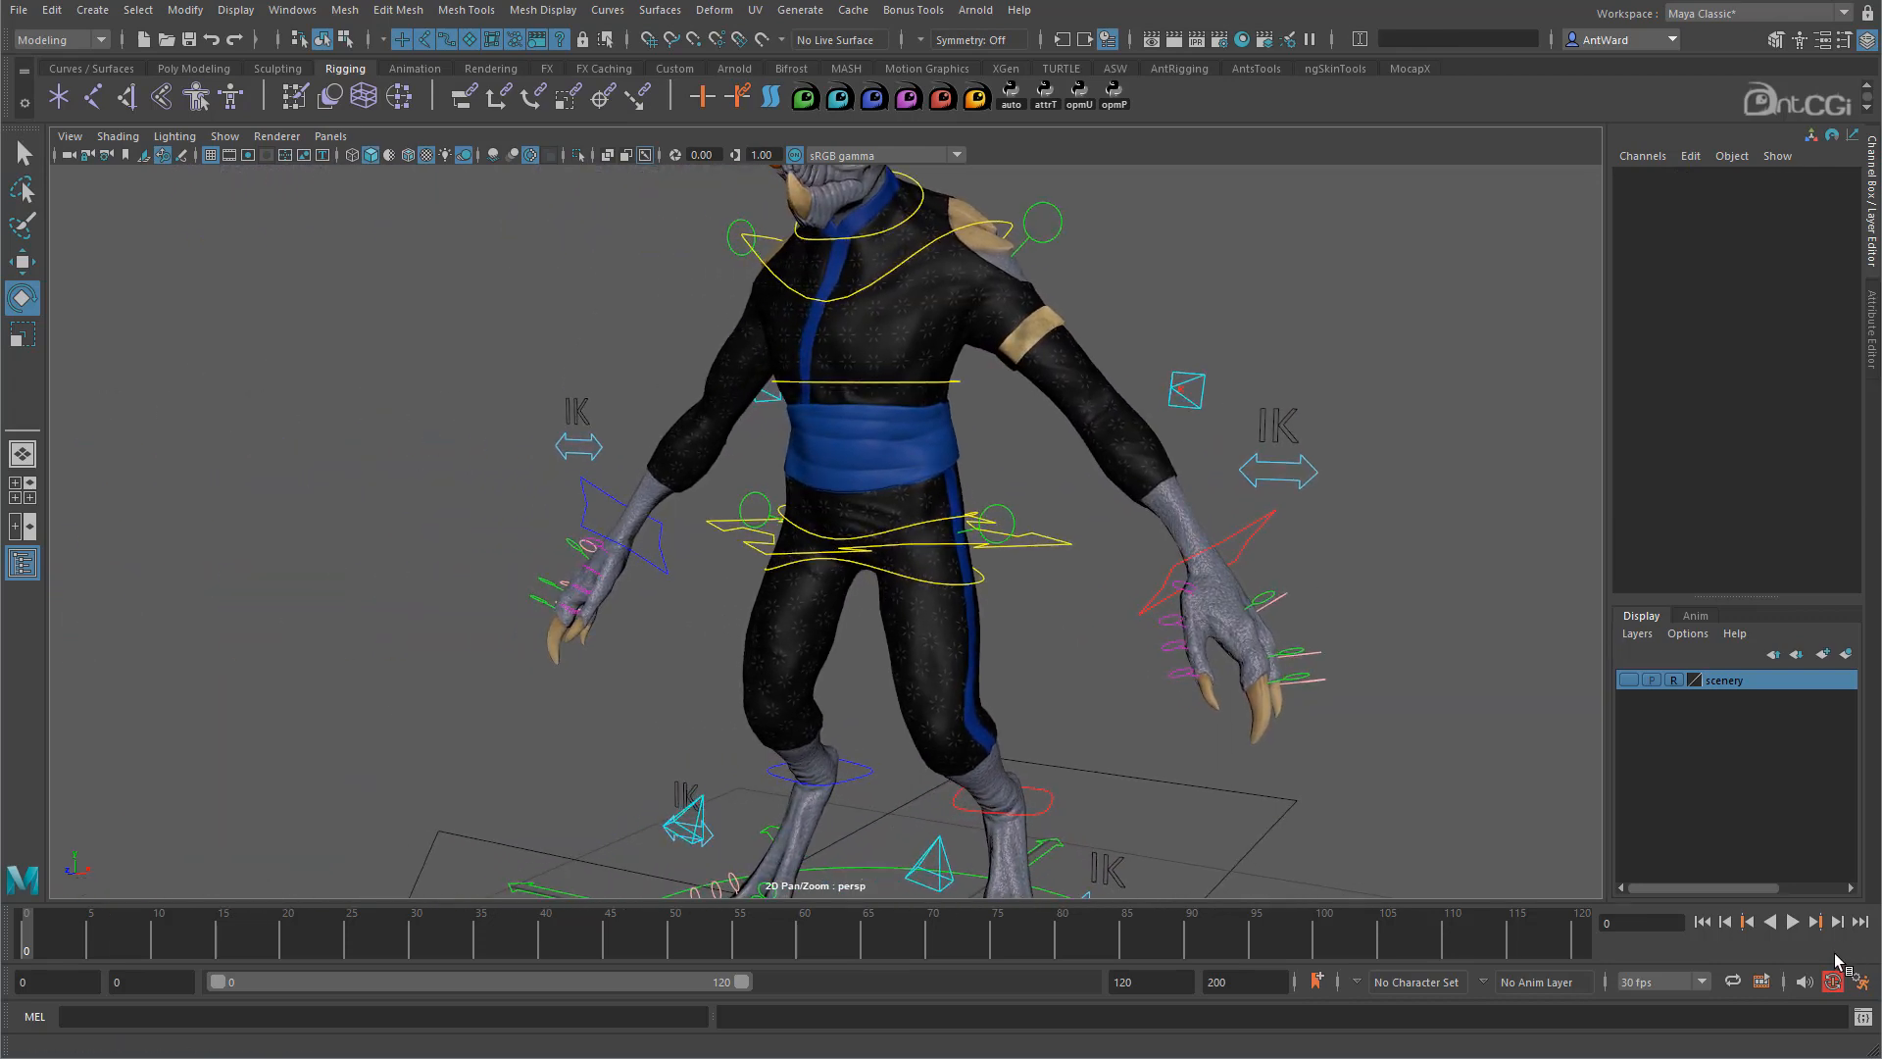
Open the Node Editor and review the Follow spaces of arm_l_ik_ctrl.
{"action": "left_click", "coordinate": [292, 10]}
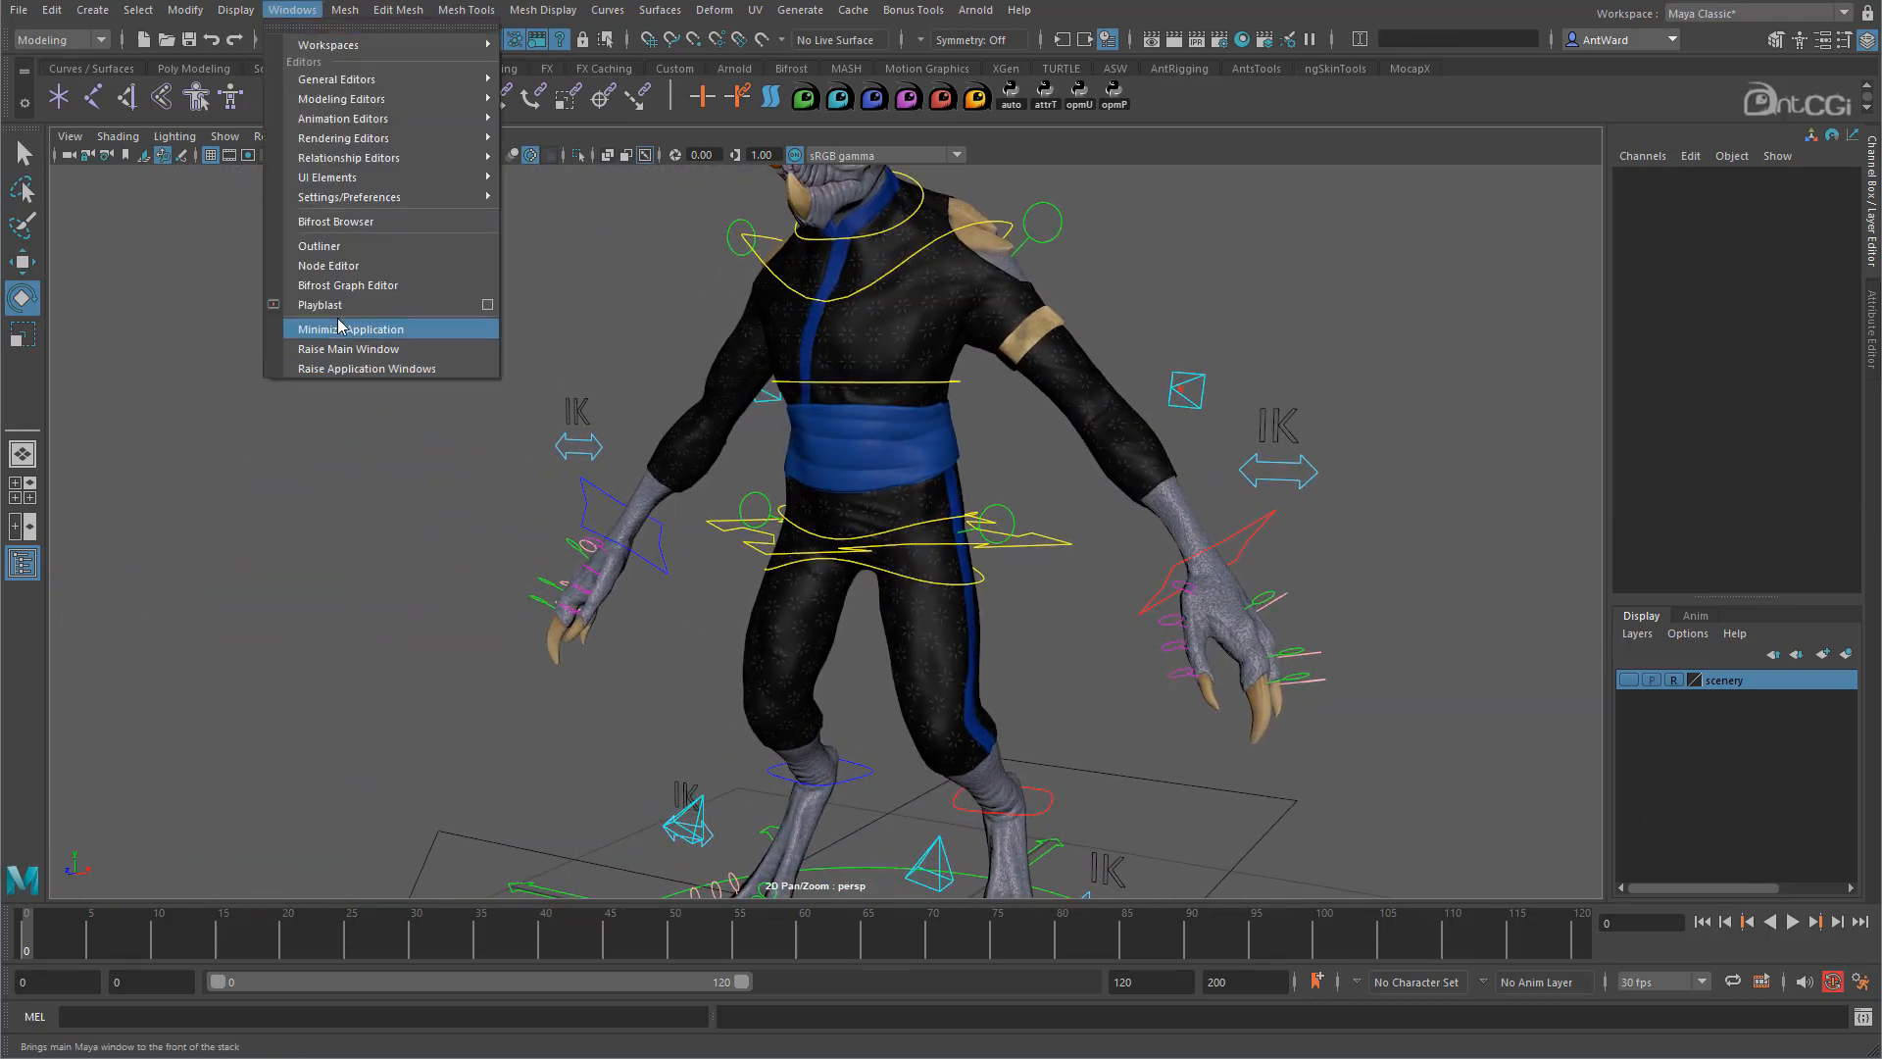
{"action": "left_click", "coordinate": [328, 265]}
{"action": "middle_click_drag", "start_coordinate": [1136, 554], "coordinate": [1189, 551]}
{"action": "left_click_drag", "start_coordinate": [1189, 551], "coordinate": [1105, 449], "text": "alt"}
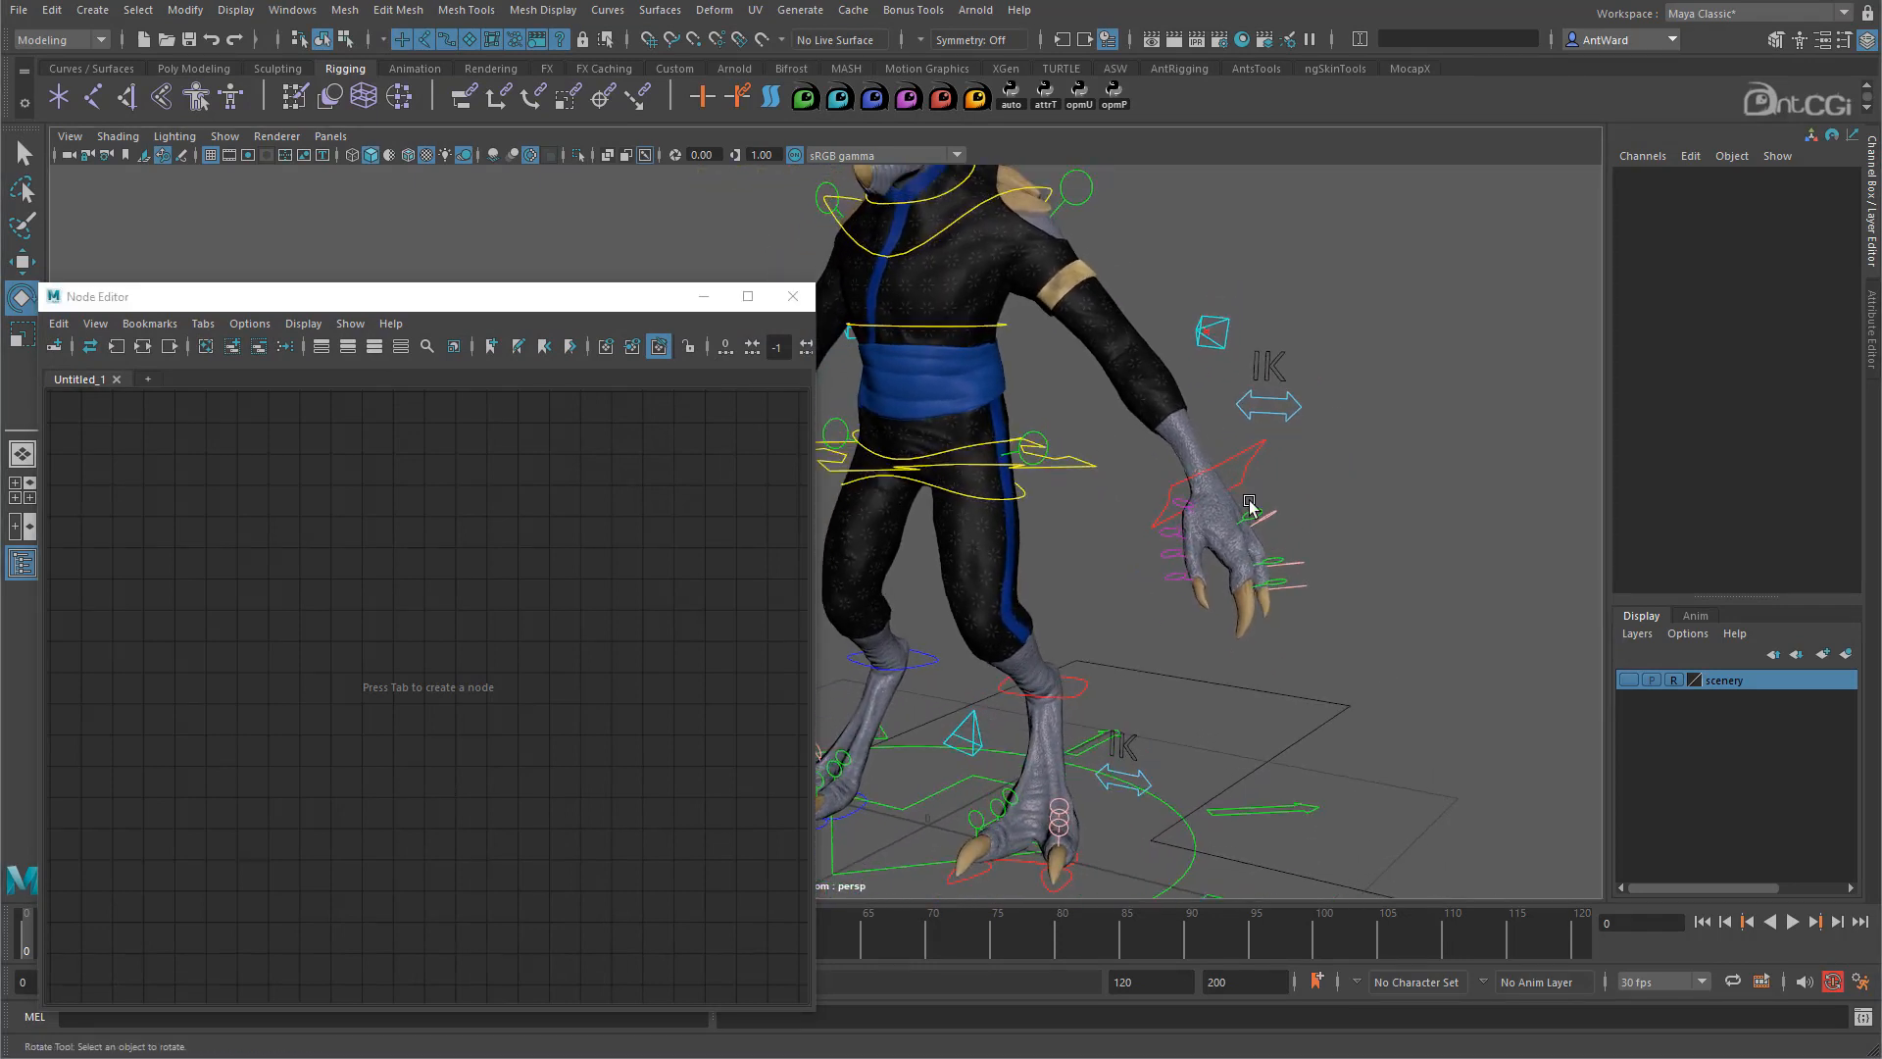
{"action": "left_click", "coordinate": [1263, 444]}
{"action": "left_click", "coordinate": [1820, 441]}
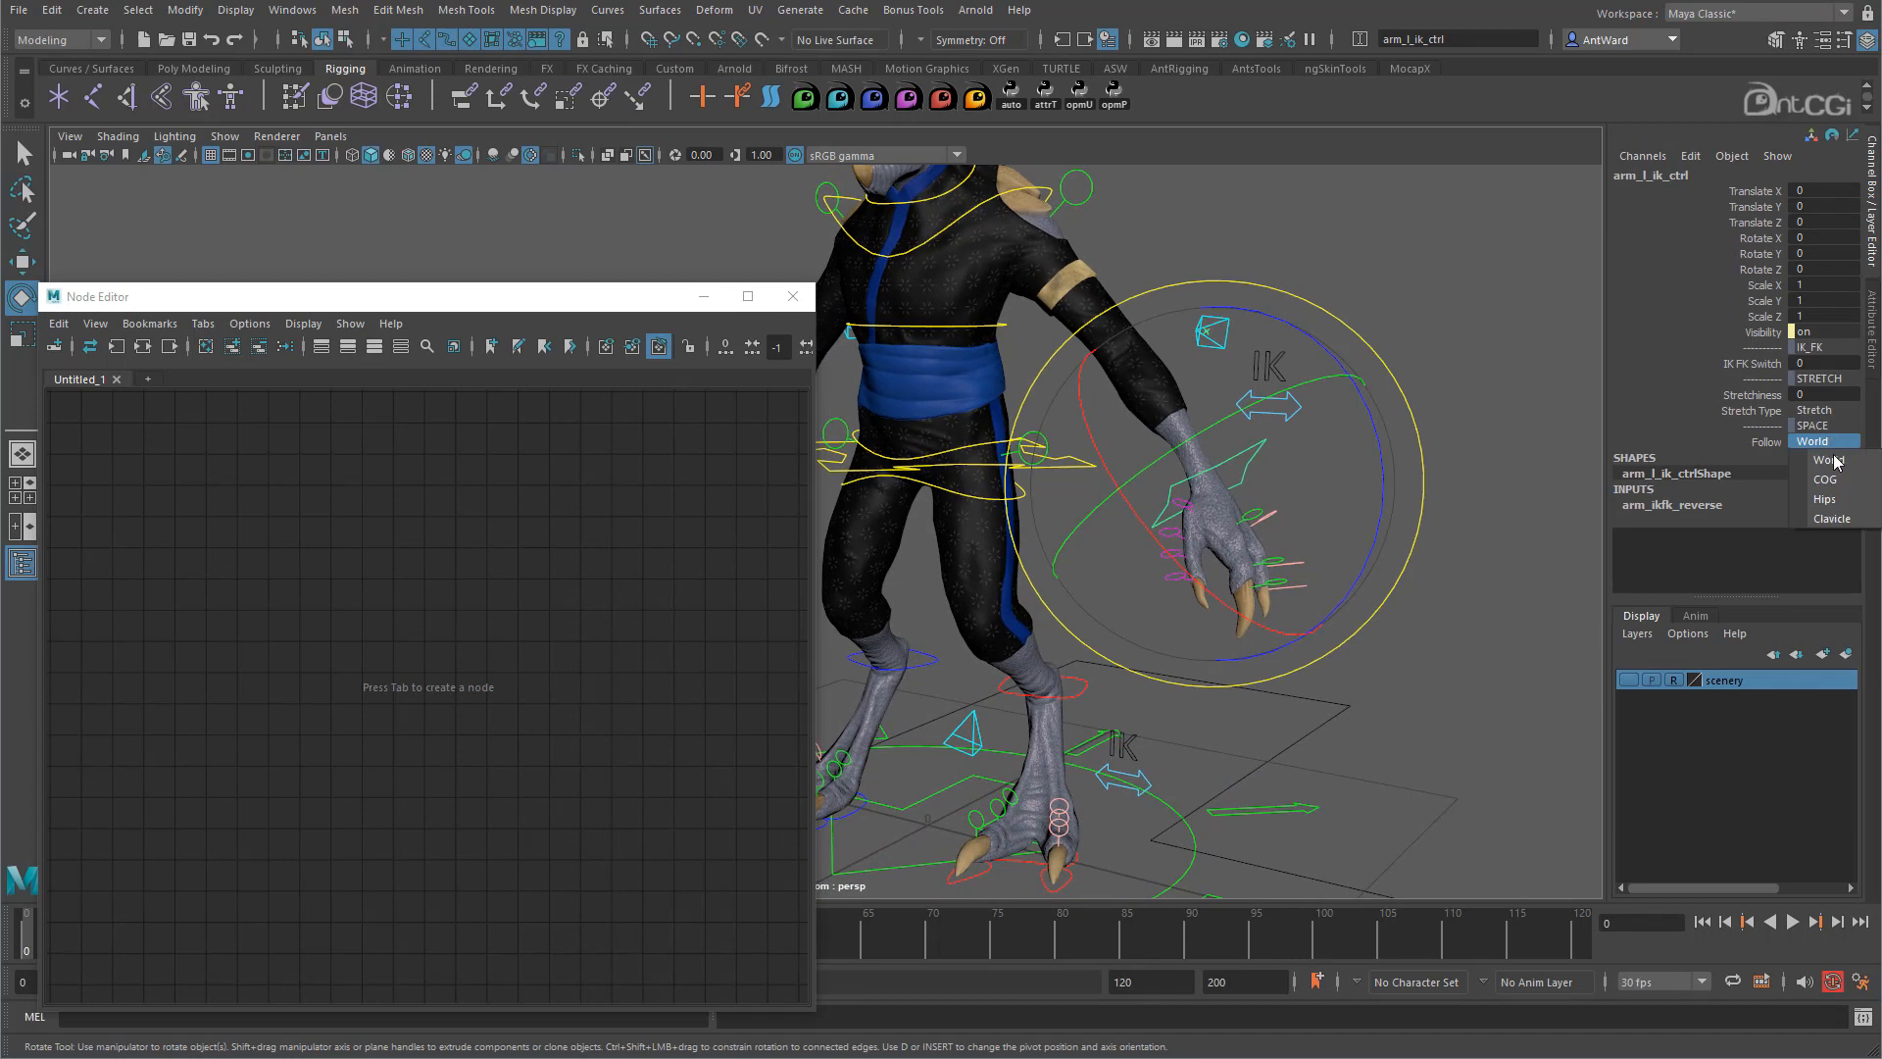
{"action": "left_click", "coordinate": [1824, 520]}
Inspect cog_ctrl, hip_ctrl and arm_root_l_ctrl as the controls for the IK hand's COG, Hips and Clavicle spaces.
{"action": "left_click", "coordinate": [1092, 514]}
{"action": "left_click", "coordinate": [1081, 502]}
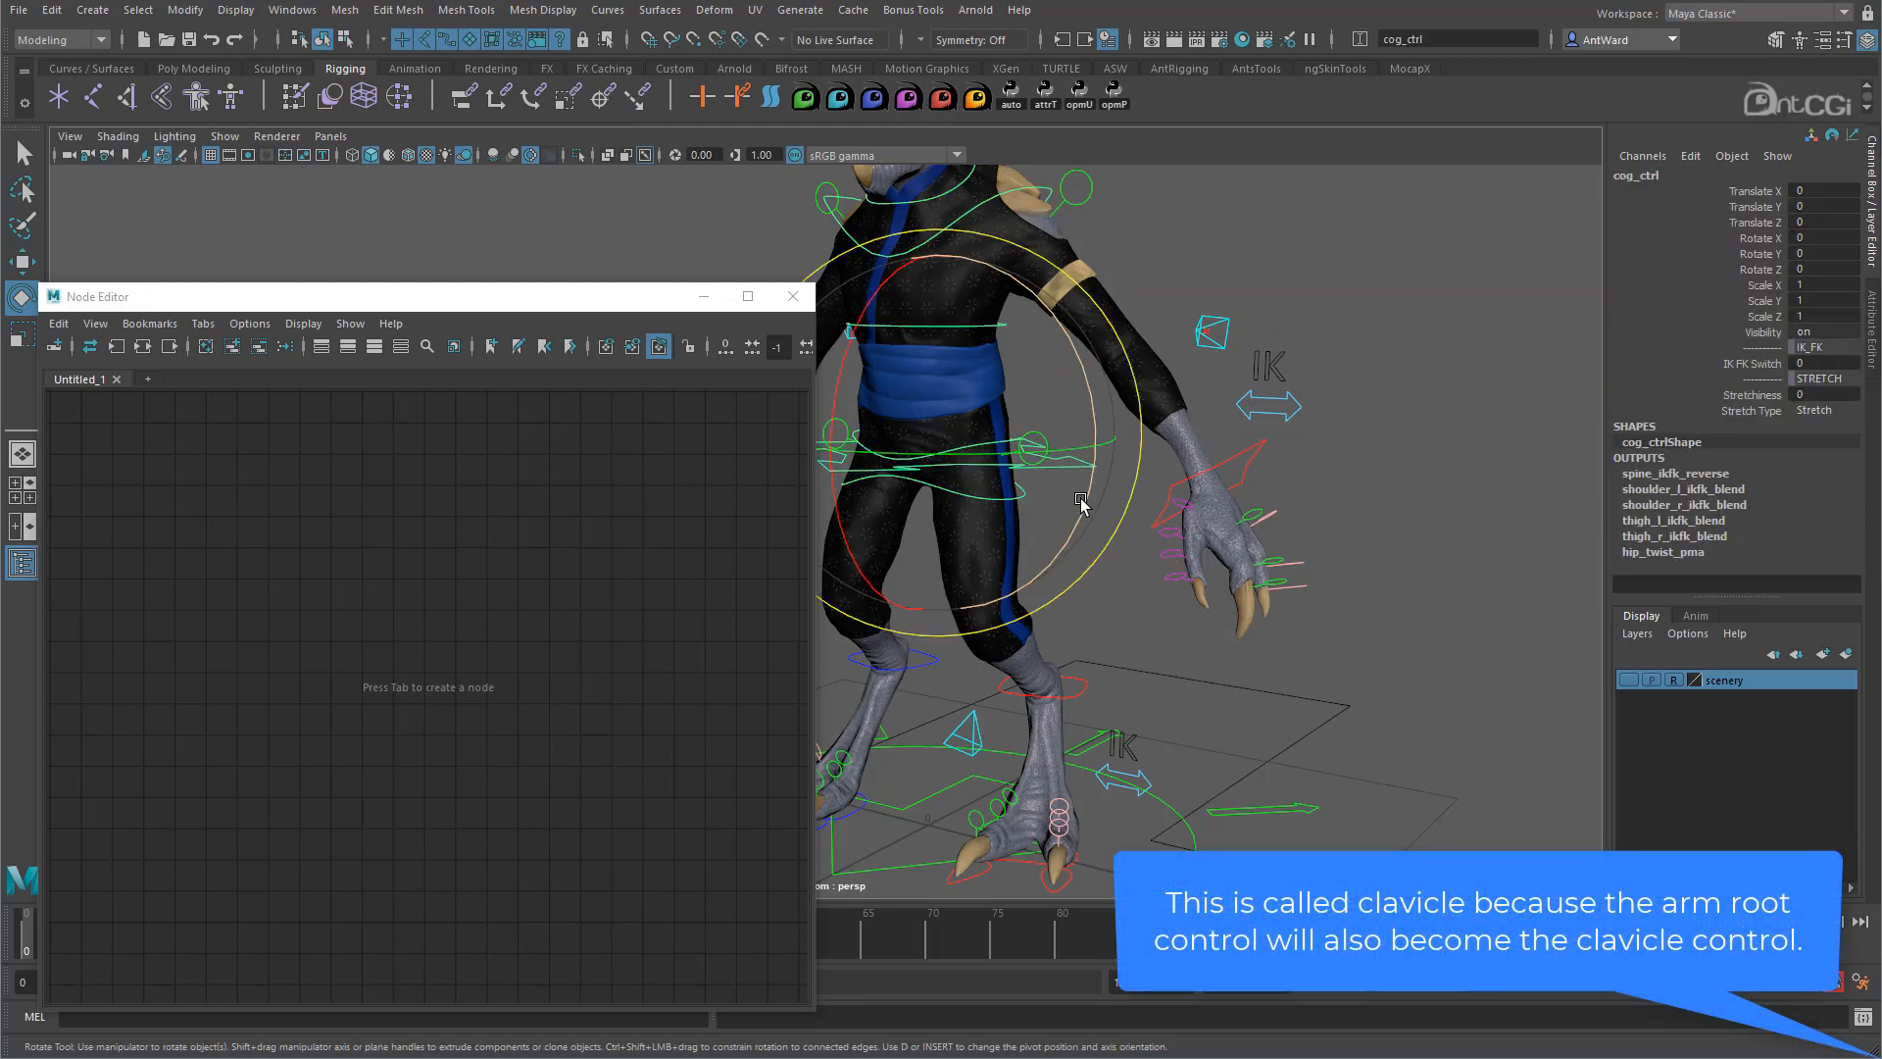
{"action": "left_click", "coordinate": [1031, 498]}
{"action": "key", "text": "w"}
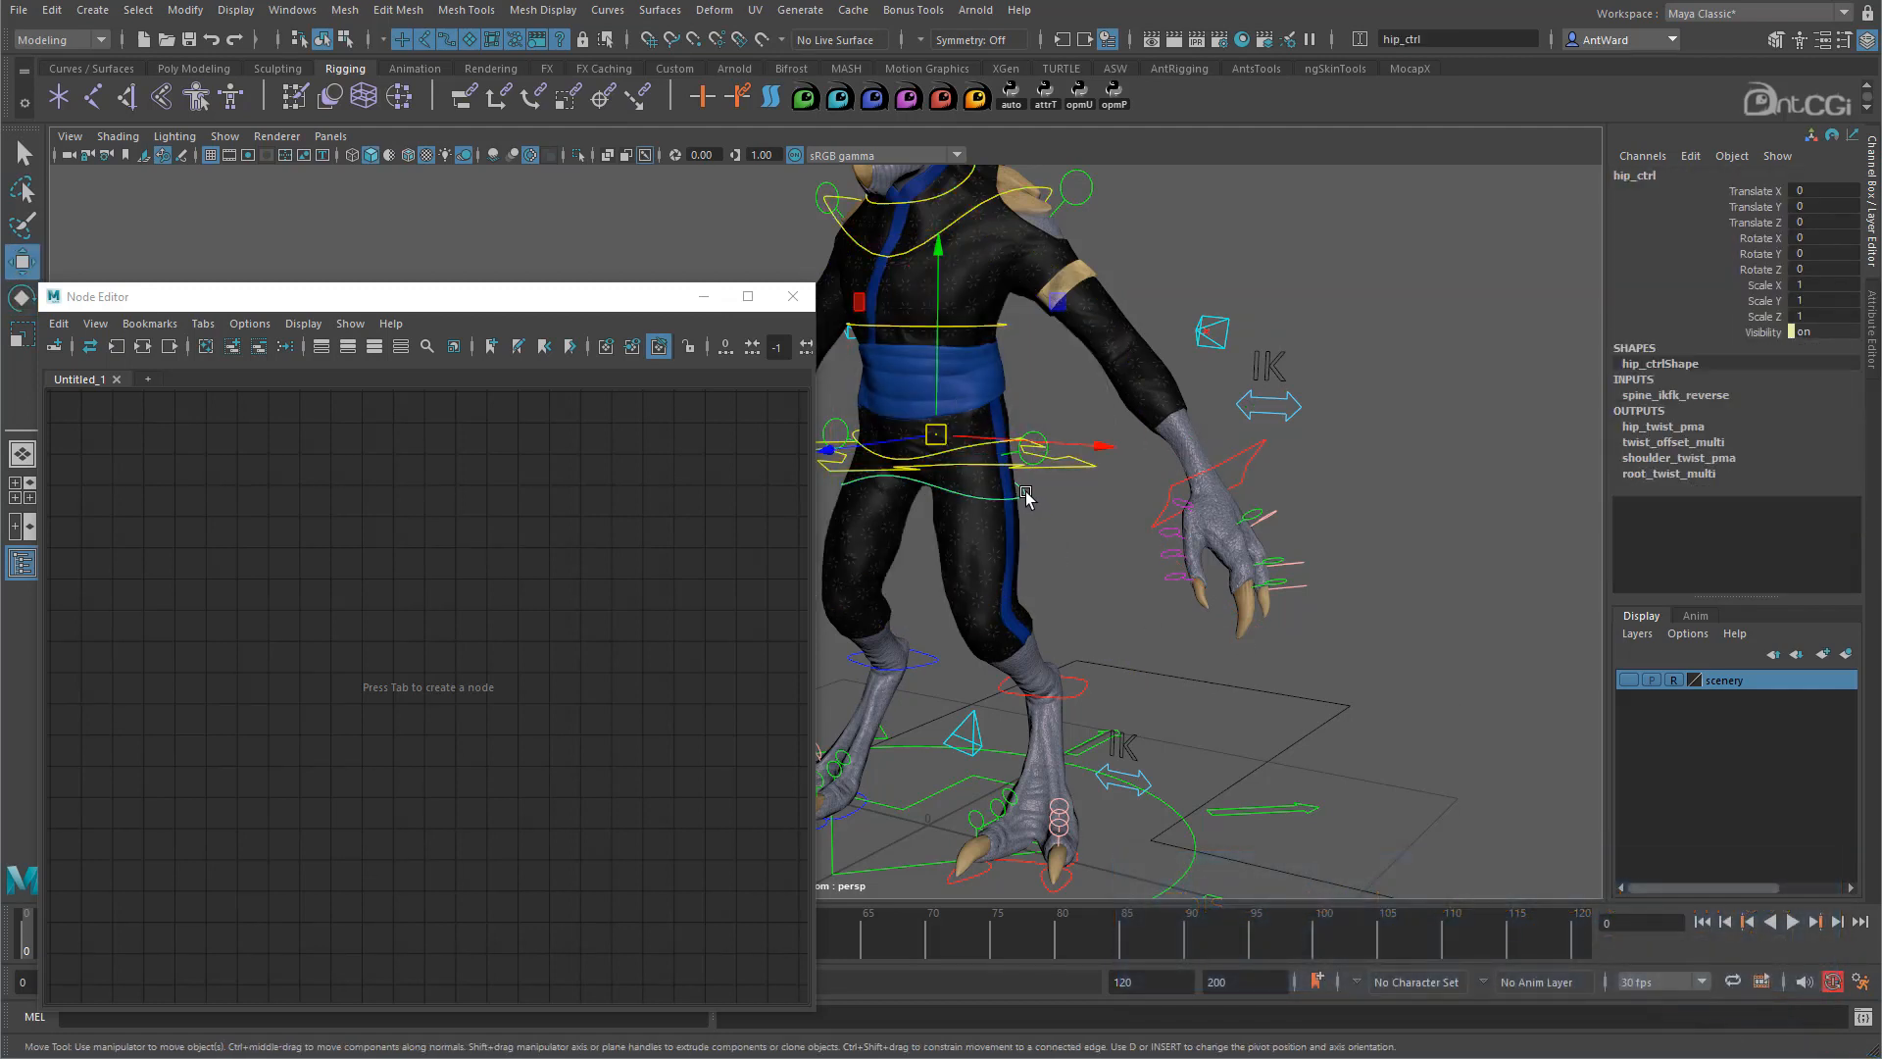
{"action": "left_click", "coordinate": [1082, 201]}
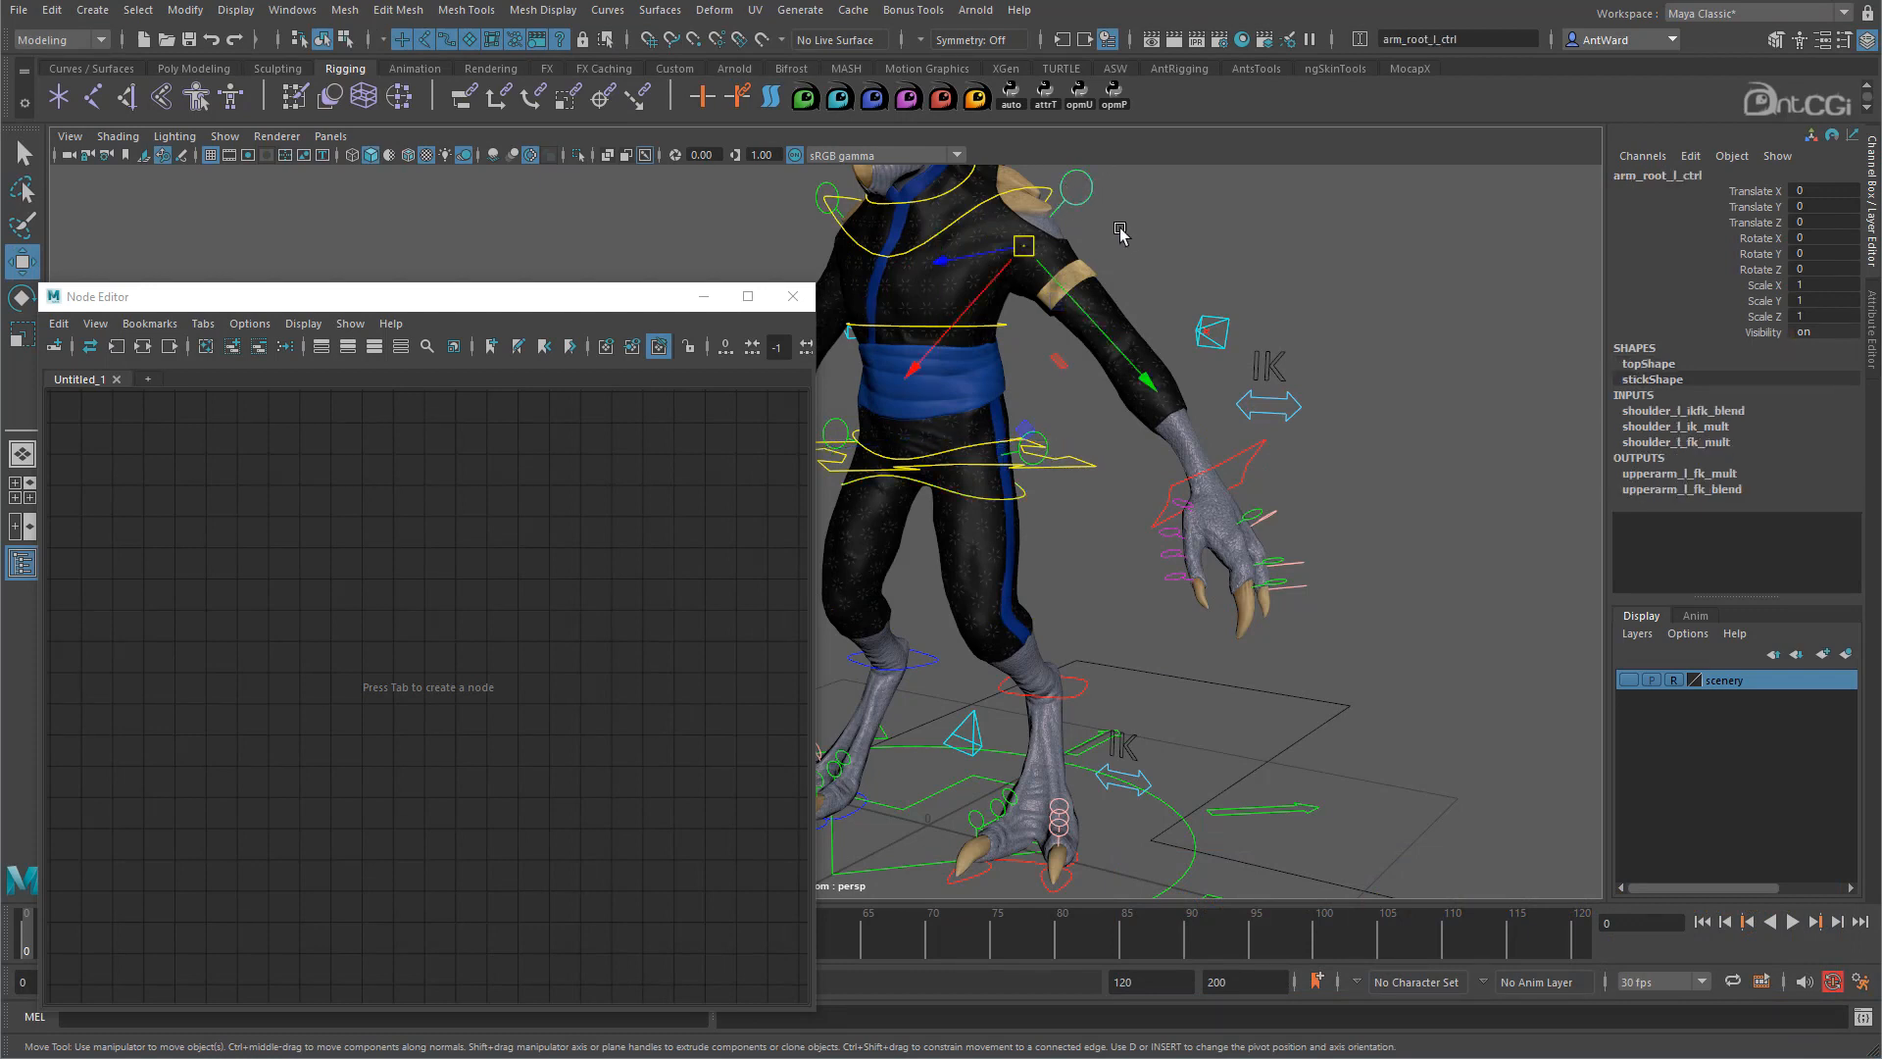
Duplicate the arm_l_ik_swappos locator and move the copy out of the rig hierarchy to the top level.
{"action": "left_click", "coordinate": [1221, 343]}
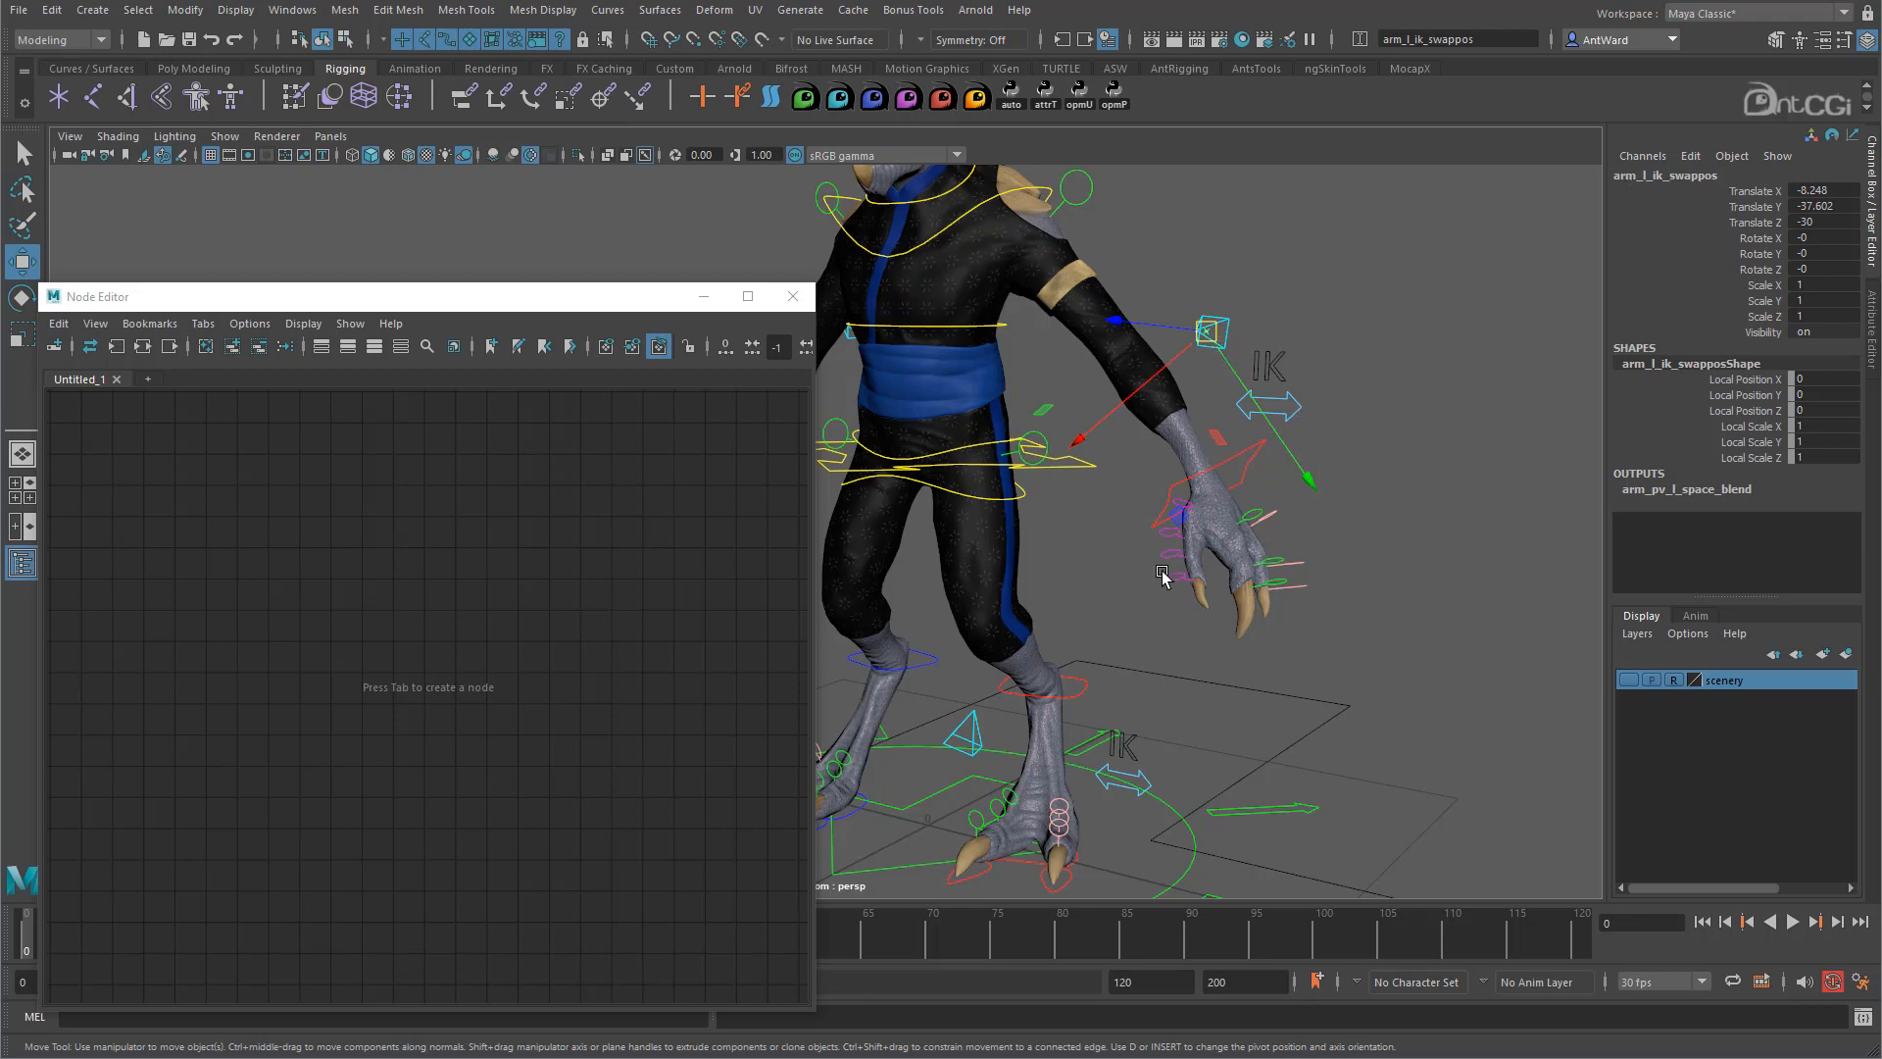
{"action": "key", "text": "ctrl+d"}
{"action": "key", "text": "shift+o"}
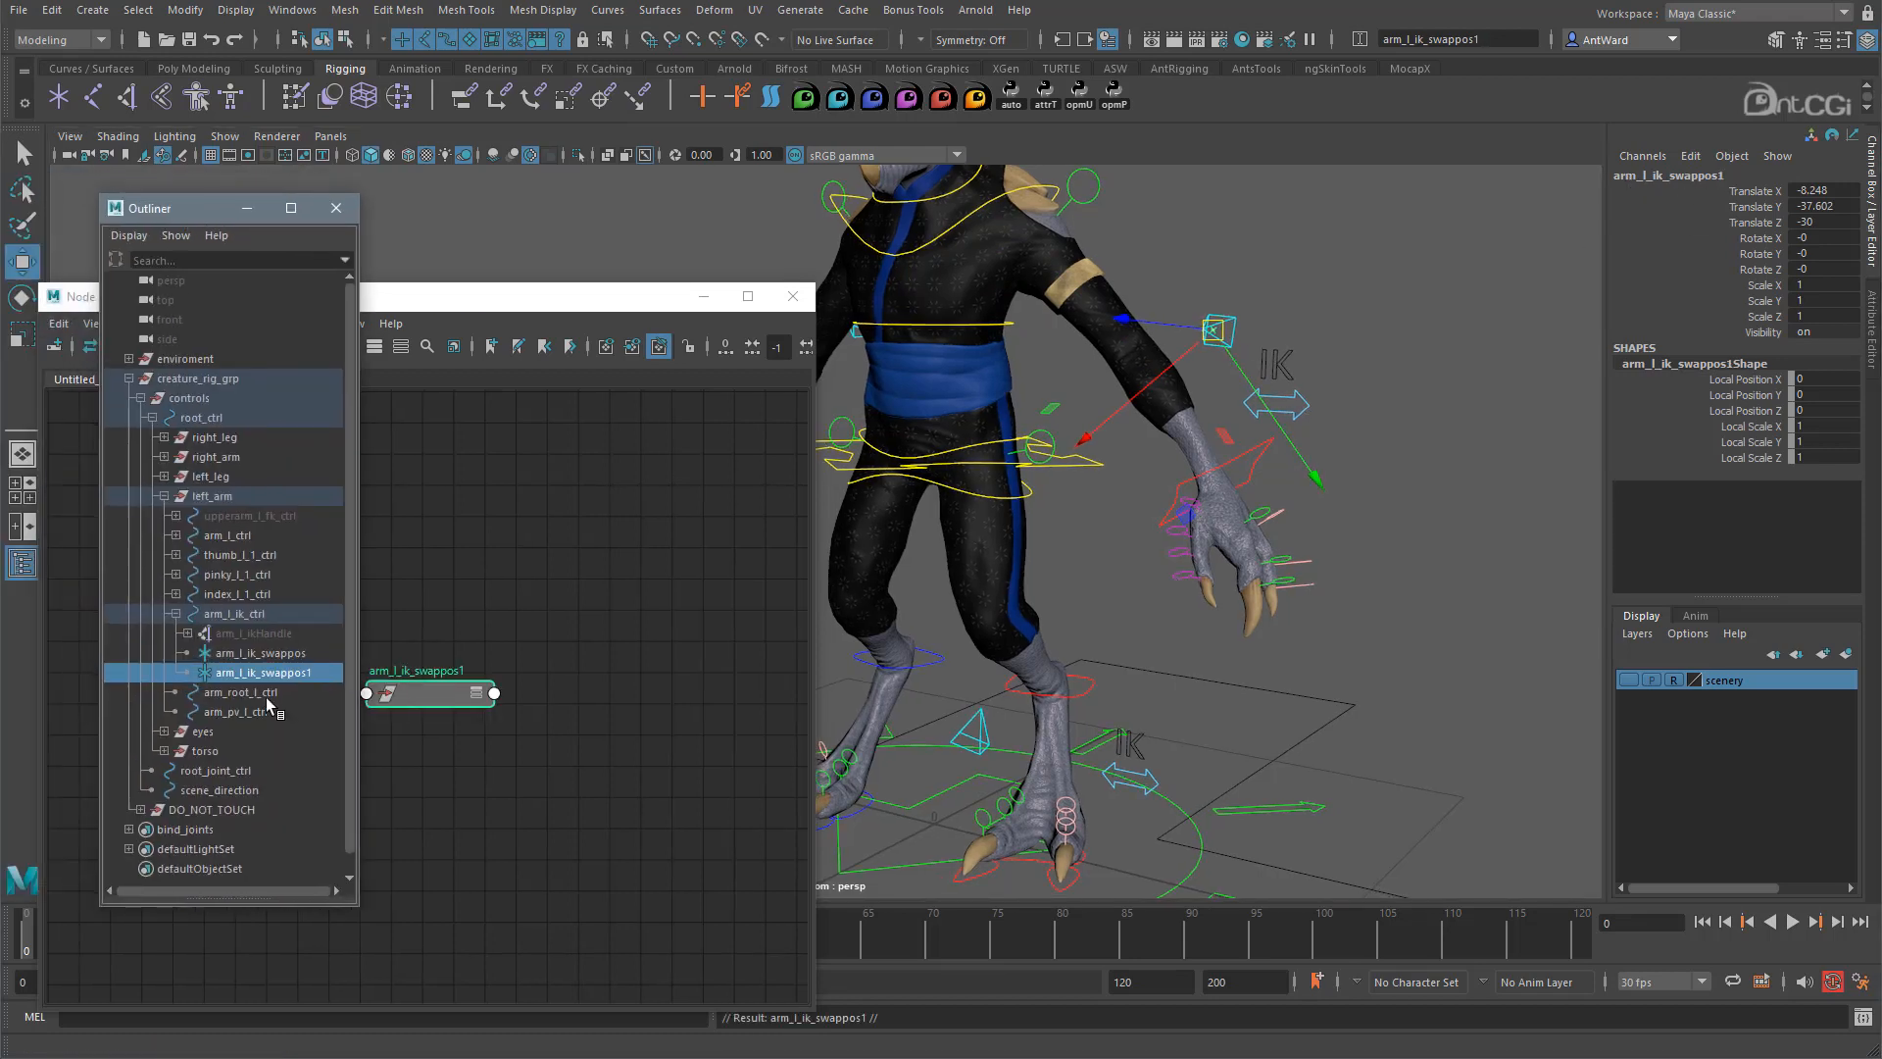
{"action": "middle_click_drag", "start_coordinate": [186, 382], "coordinate": [191, 351]}
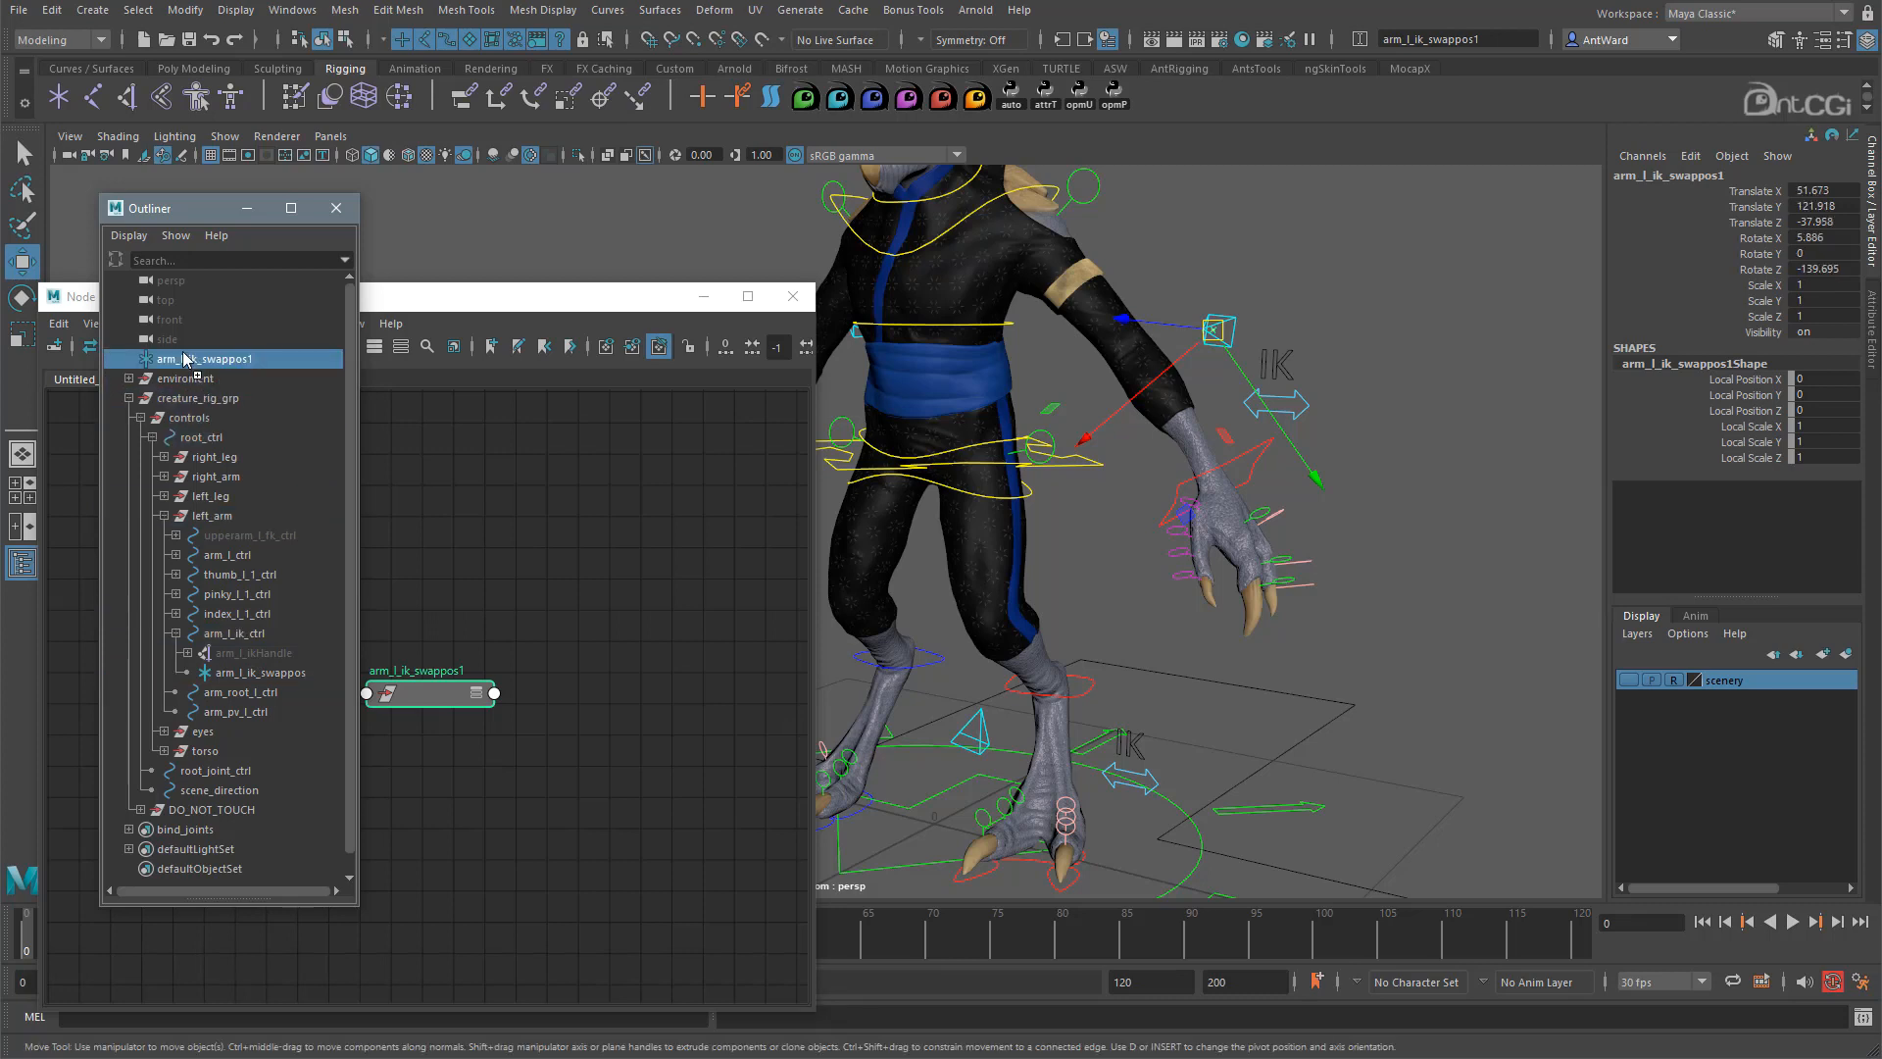
{"action": "left_click", "coordinate": [129, 398]}
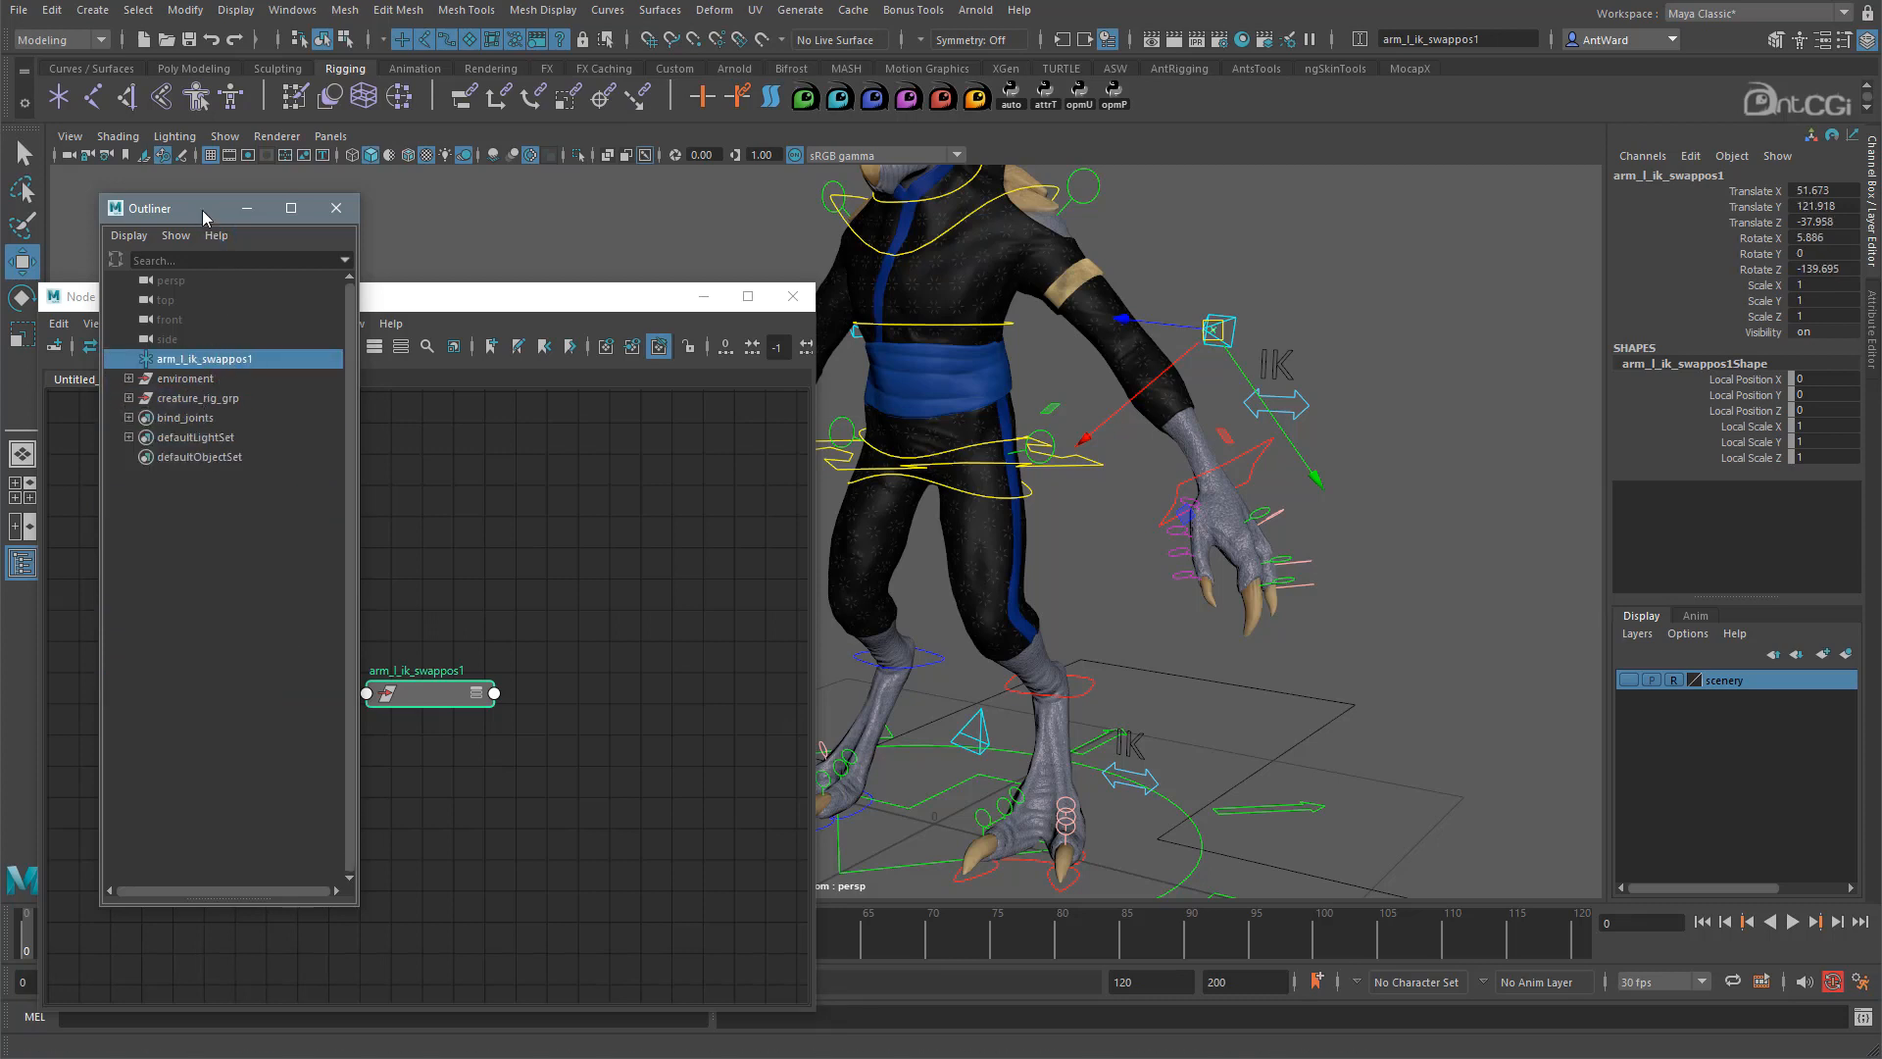
{"action": "left_click", "coordinate": [335, 208]}
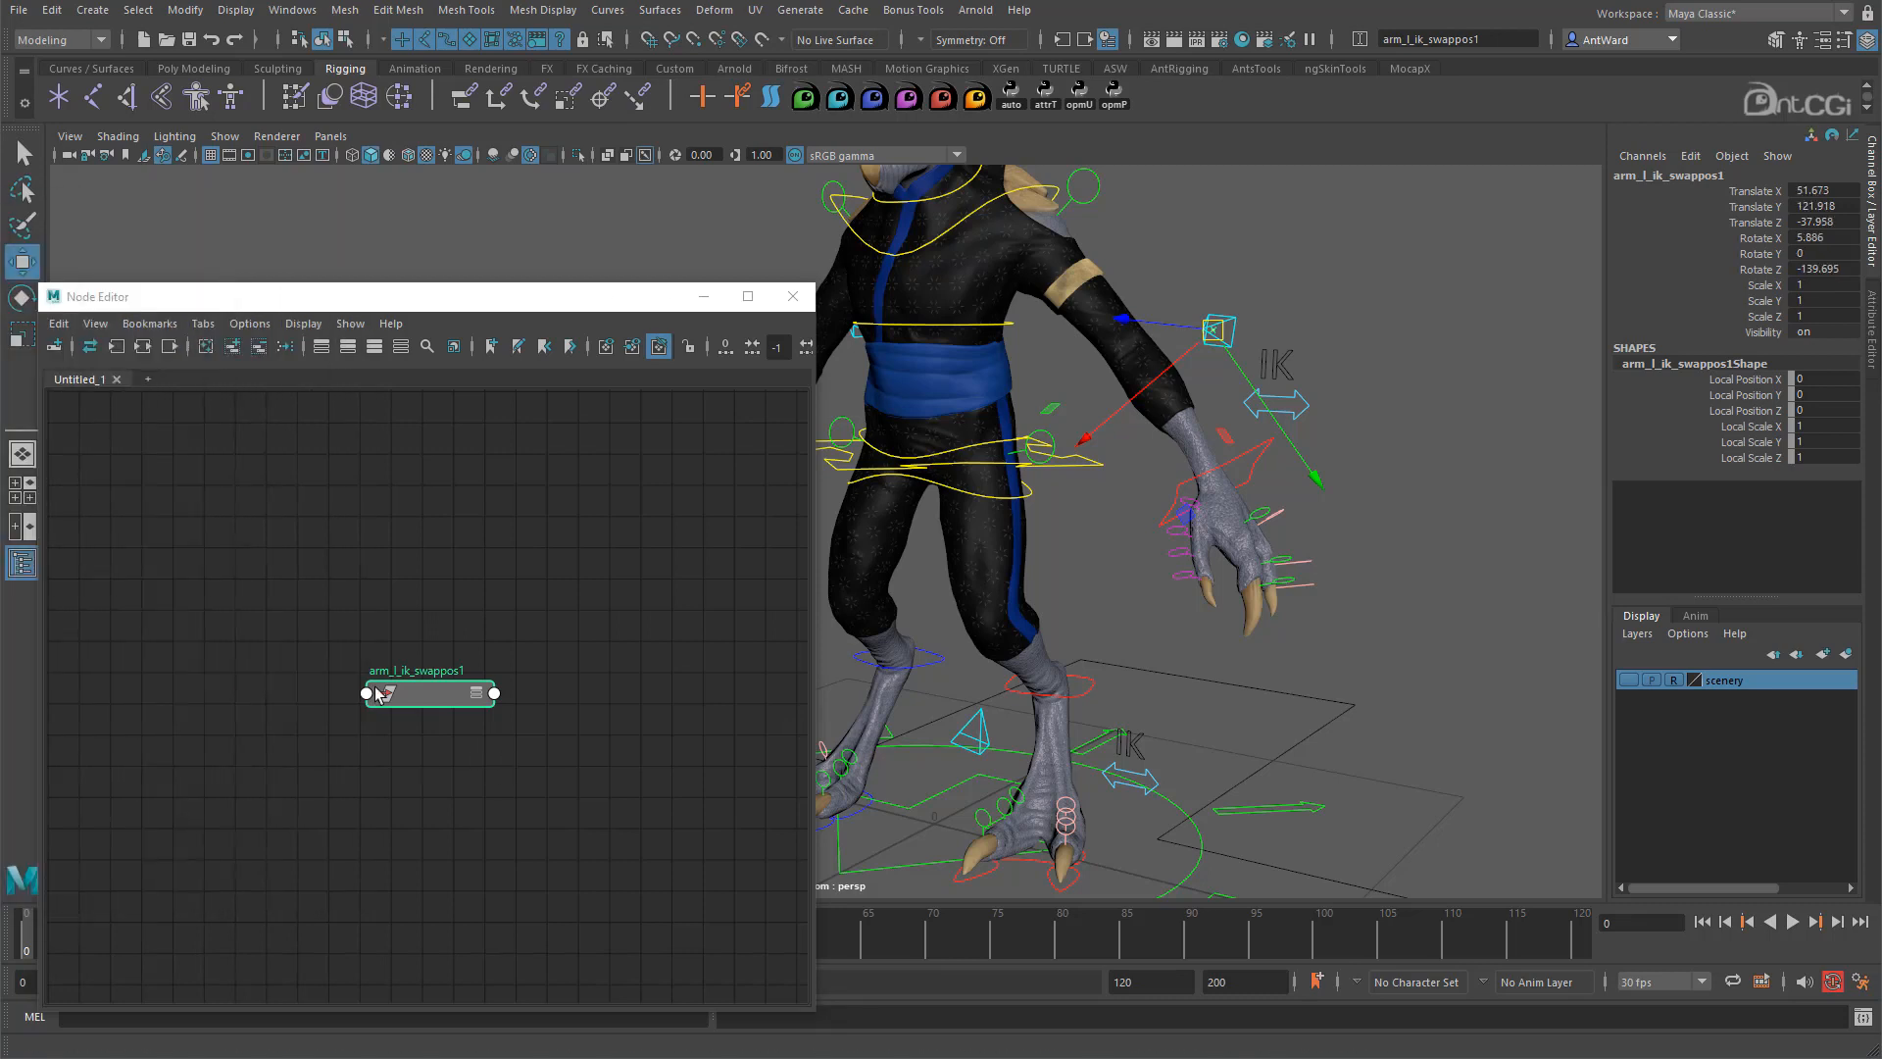
Rename the duplicated locator cog_l_swappos and duplicate it twice.
{"action": "double_click", "coordinate": [416, 672]}
{"action": "type", "text": "cog_l_swappos1"}
{"action": "key", "text": "Return"}
{"action": "key", "text": "ctrl+d"}
{"action": "key", "text": "ctrl+d"}
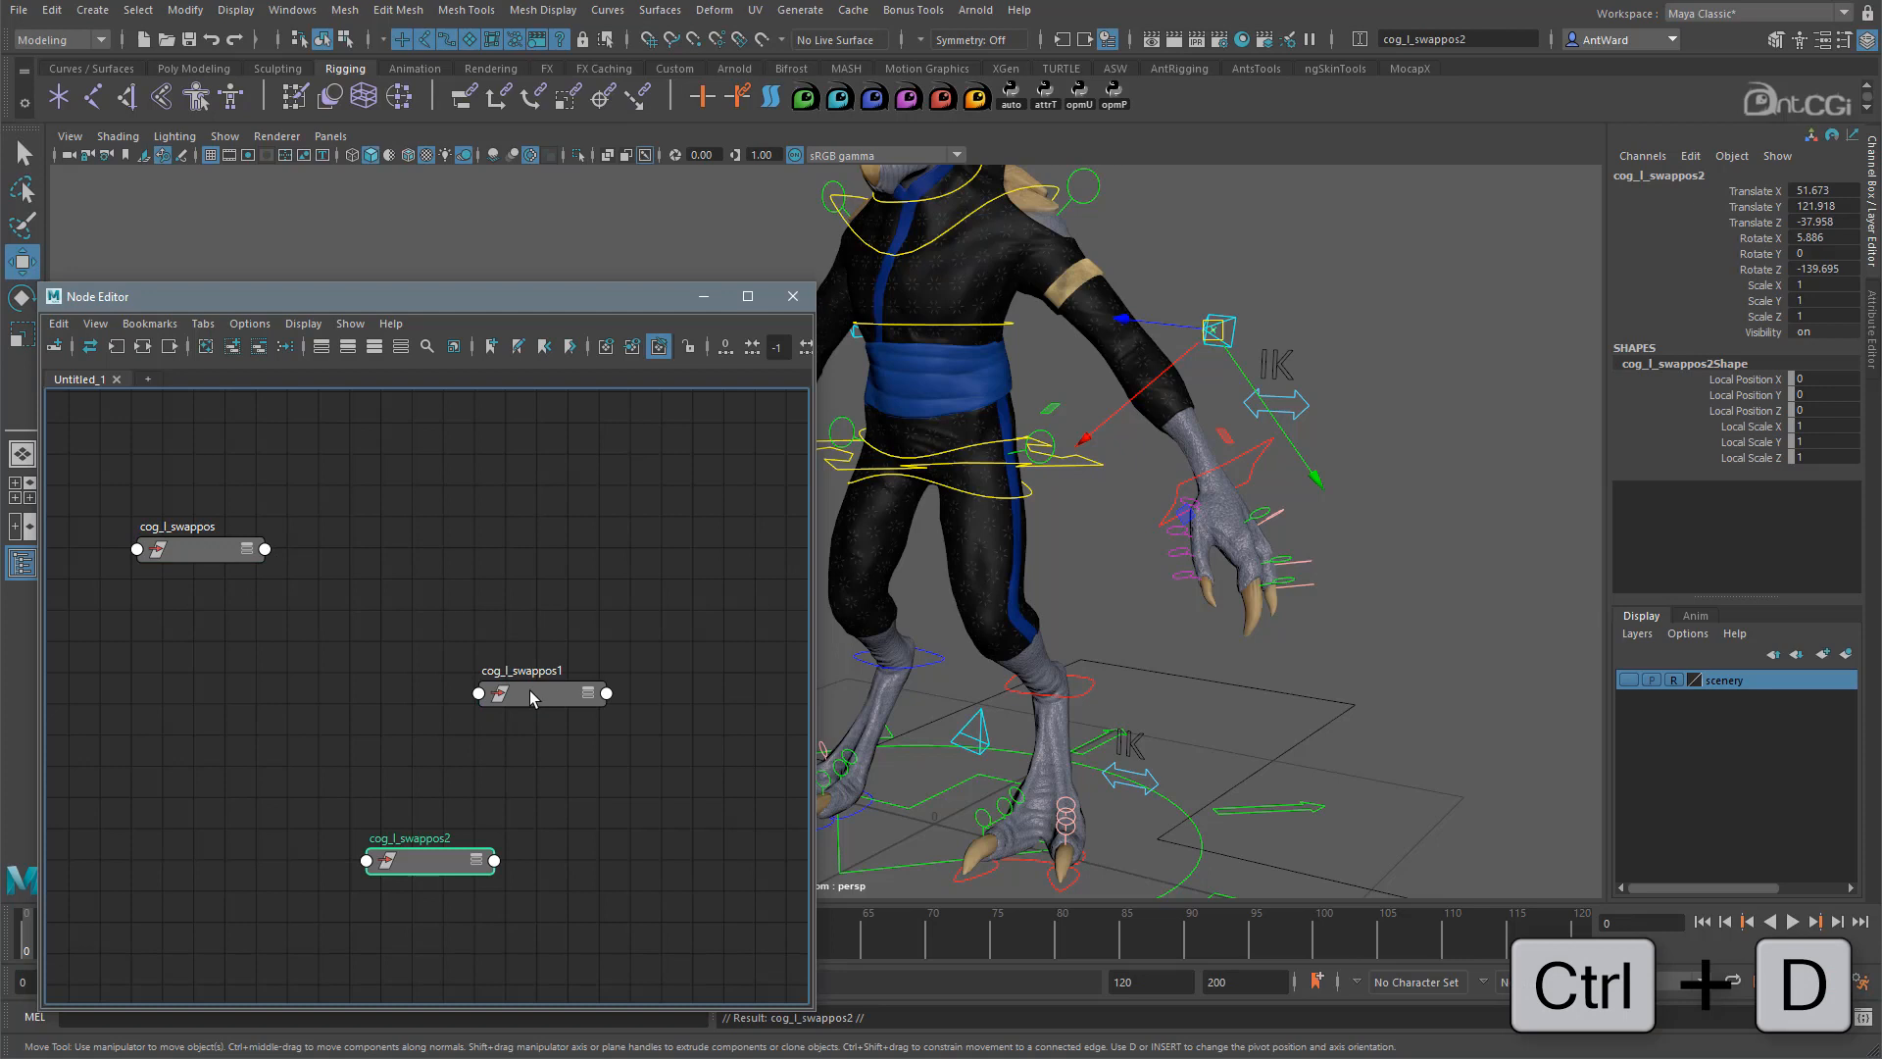
Line up the two new locator nodes below cog_l_swappos and rename them hips_l_swappos and clavicle_l_swappos.
{"action": "left_click_drag", "start_coordinate": [529, 690], "coordinate": [192, 621]}
{"action": "left_click_drag", "start_coordinate": [424, 853], "coordinate": [208, 706]}
{"action": "double_click", "coordinate": [185, 603]}
{"action": "left_click_drag", "start_coordinate": [157, 599], "coordinate": [108, 601]}
{"action": "type", "text": "hips"}
{"action": "key", "text": "Return"}
{"action": "double_click", "coordinate": [182, 689]}
{"action": "left_click_drag", "start_coordinate": [166, 683], "coordinate": [135, 679]}
{"action": "type", "text": "clavicle_l_swapp"}
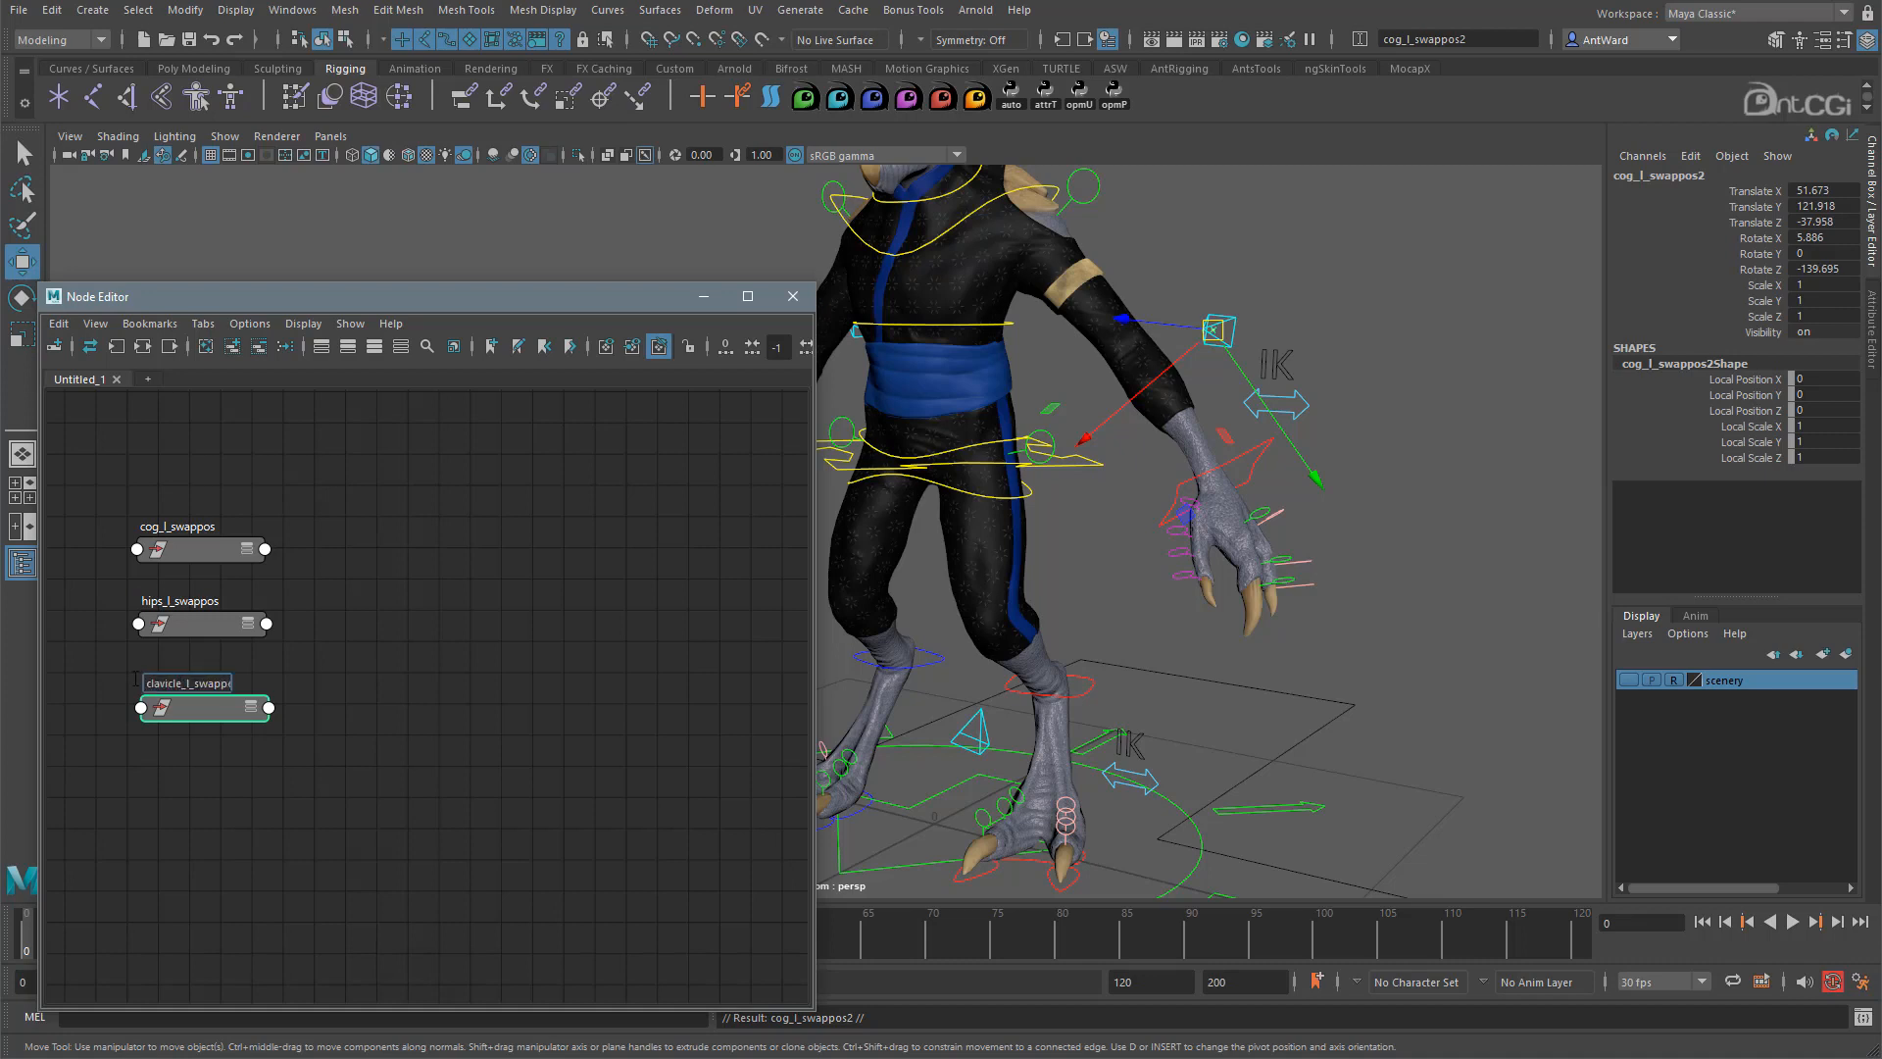
{"action": "key", "text": "Return"}
Match the cog_l_swappos, hips_l_swappos and clavicle_l_swappos locators to the position of arm_l_ik_ctrl.
{"action": "left_click_drag", "start_coordinate": [169, 512], "coordinate": [219, 840]}
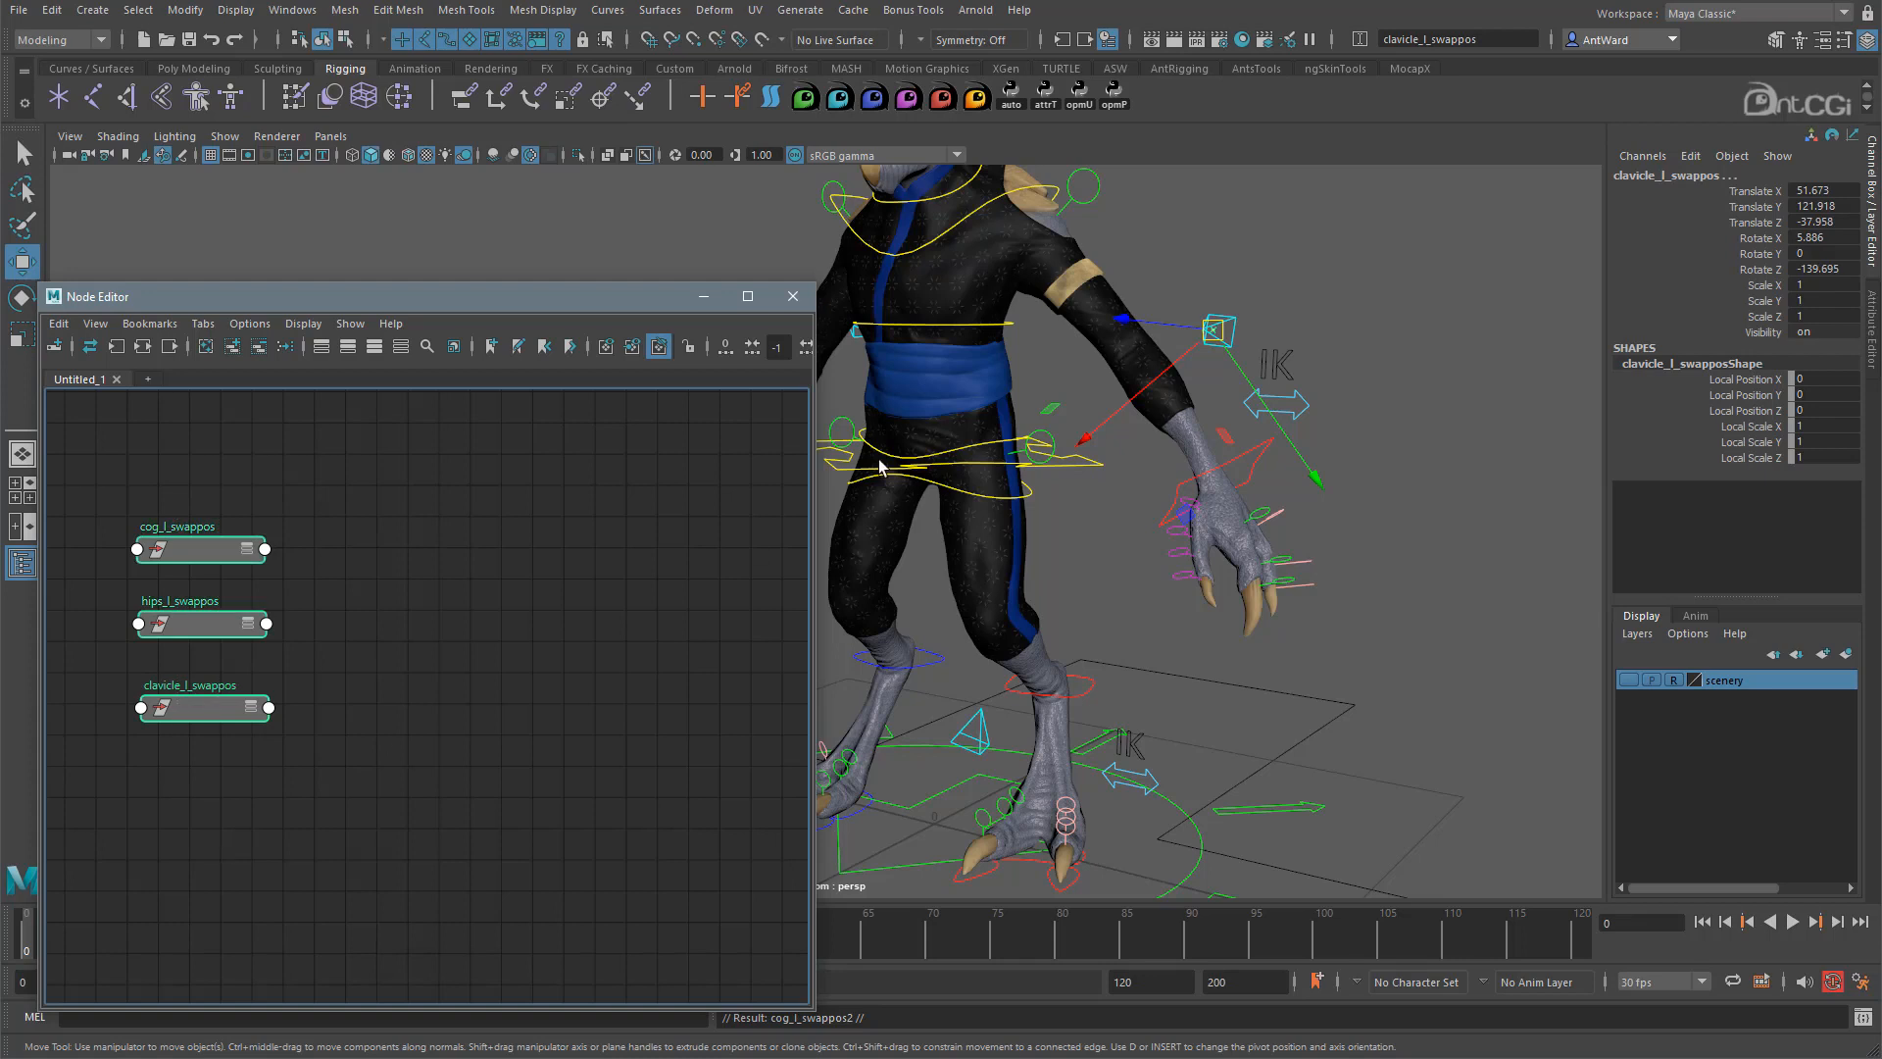
{"action": "left_click", "coordinate": [1260, 452]}
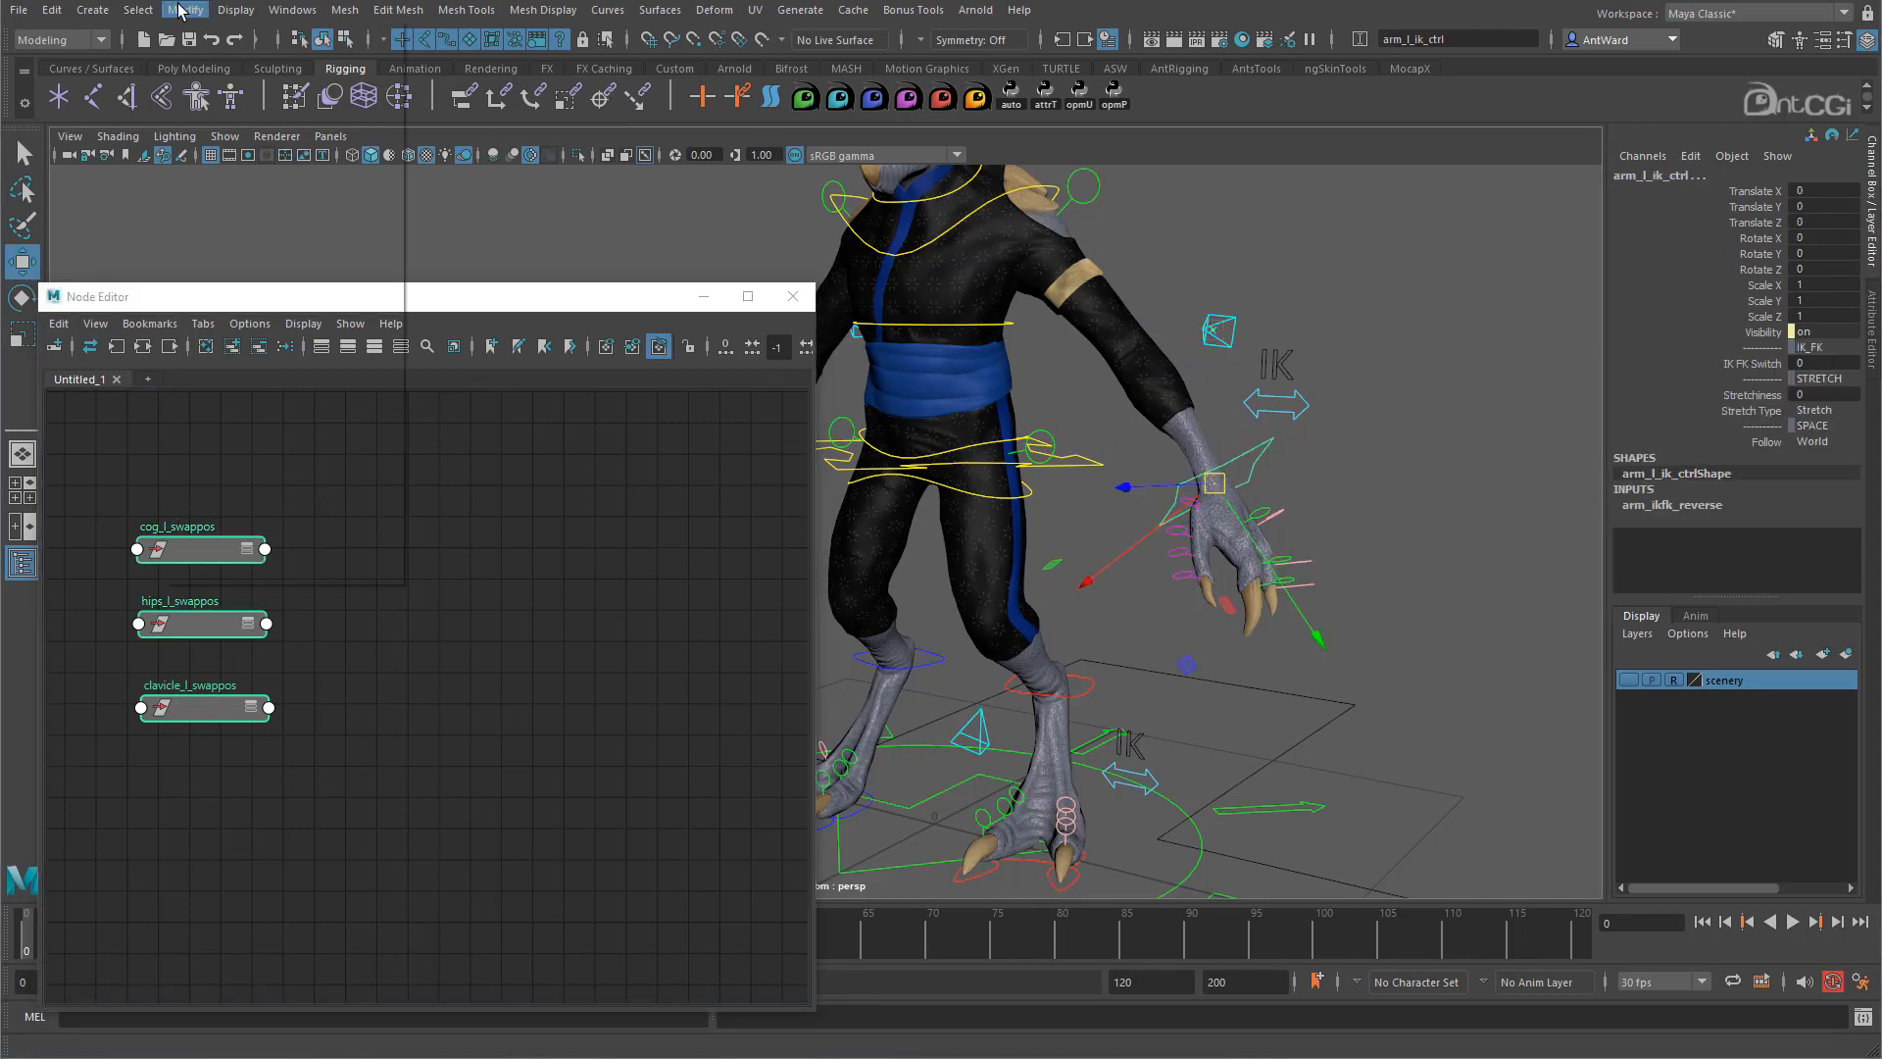
{"action": "left_click", "coordinate": [182, 11]}
{"action": "mouse_move", "coordinate": [343, 123]}
{"action": "left_click", "coordinate": [471, 121]}
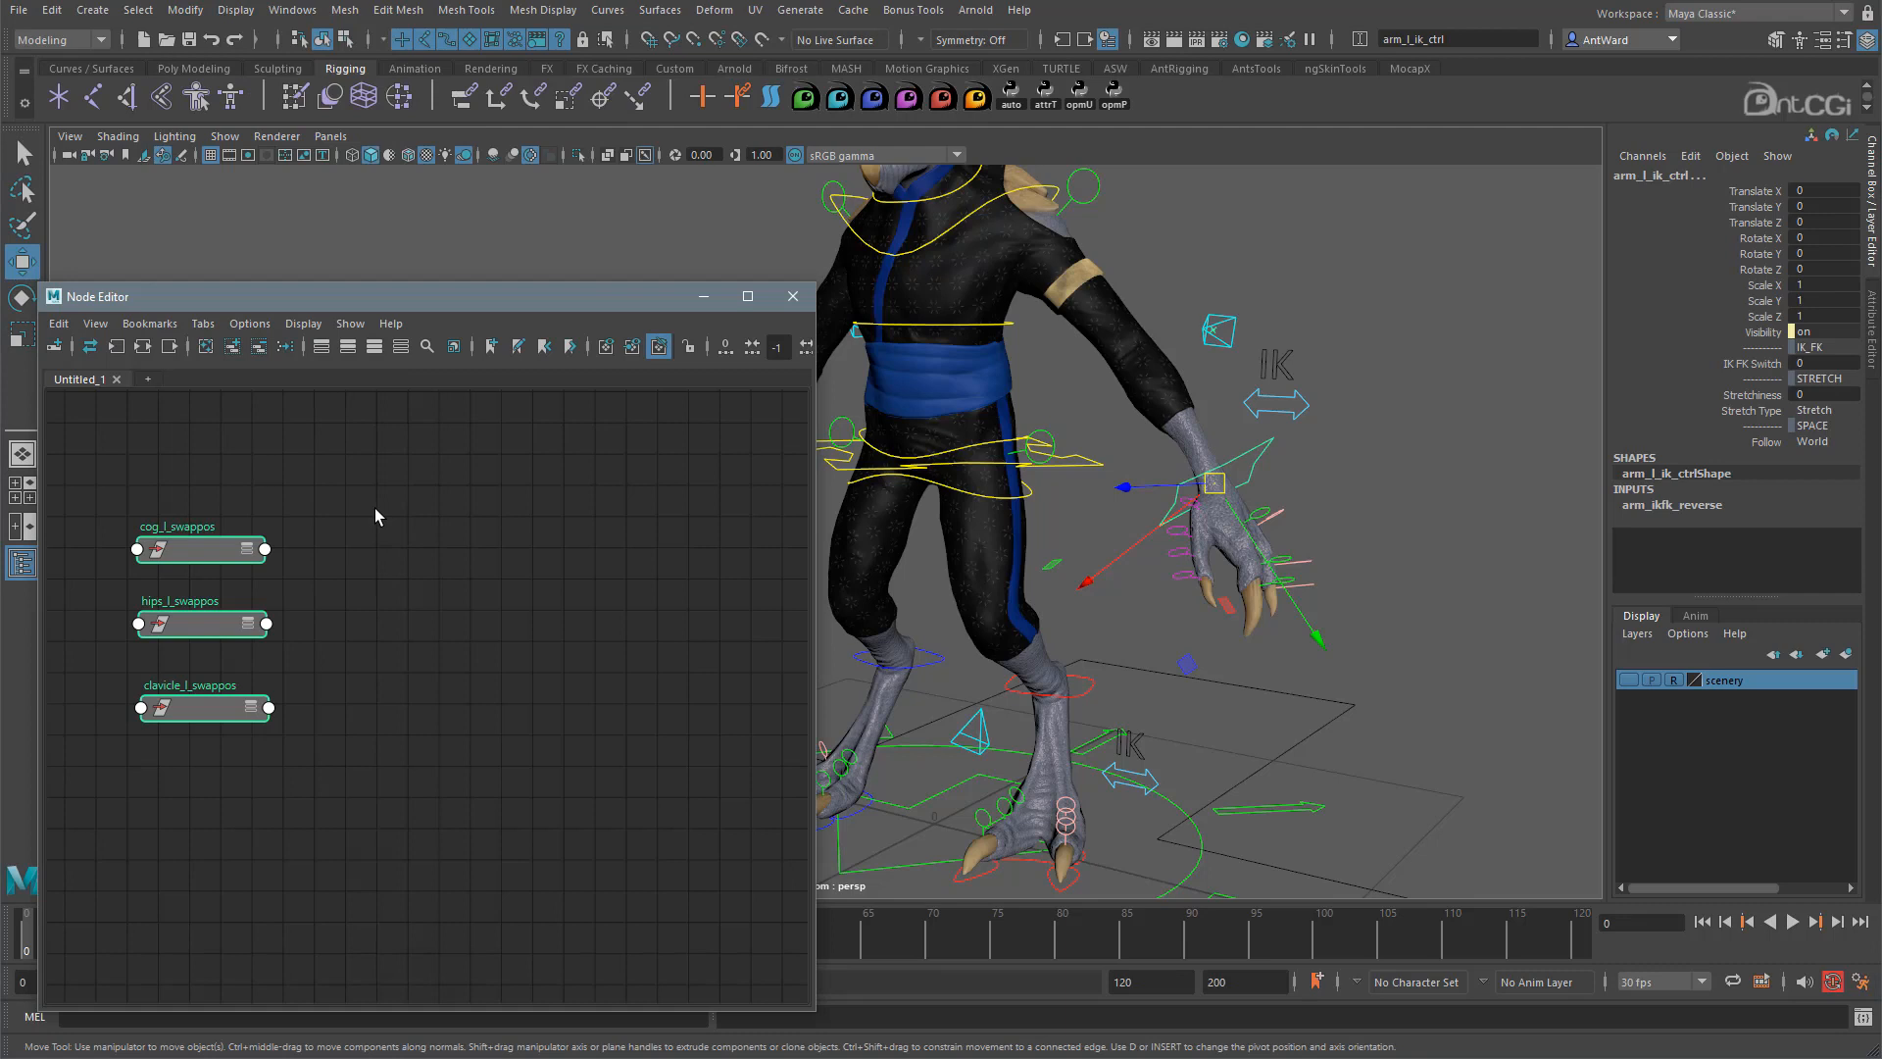
Move the three matched locators away from the hand as a test and undo the move.
{"action": "left_click", "coordinate": [181, 707]}
{"action": "left_click_drag", "start_coordinate": [1216, 485], "coordinate": [1343, 477]}
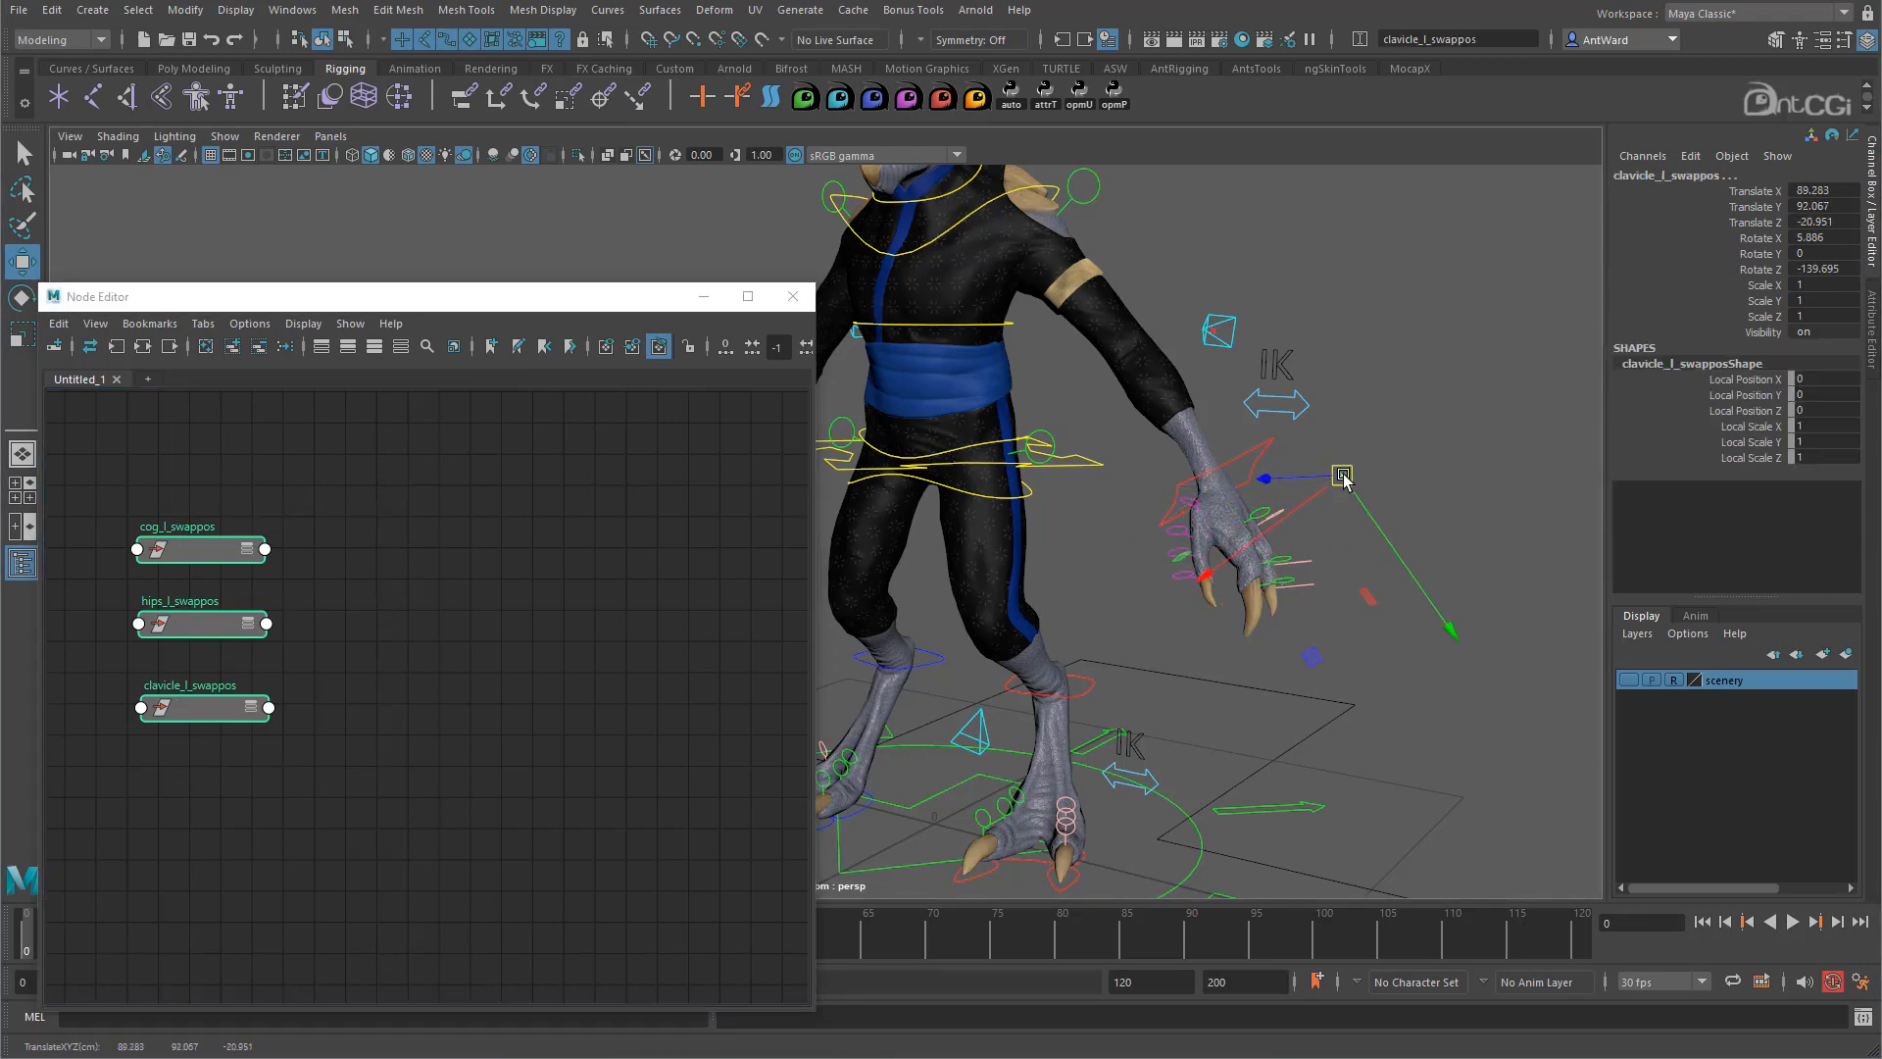
{"action": "key", "text": "ctrl+z"}
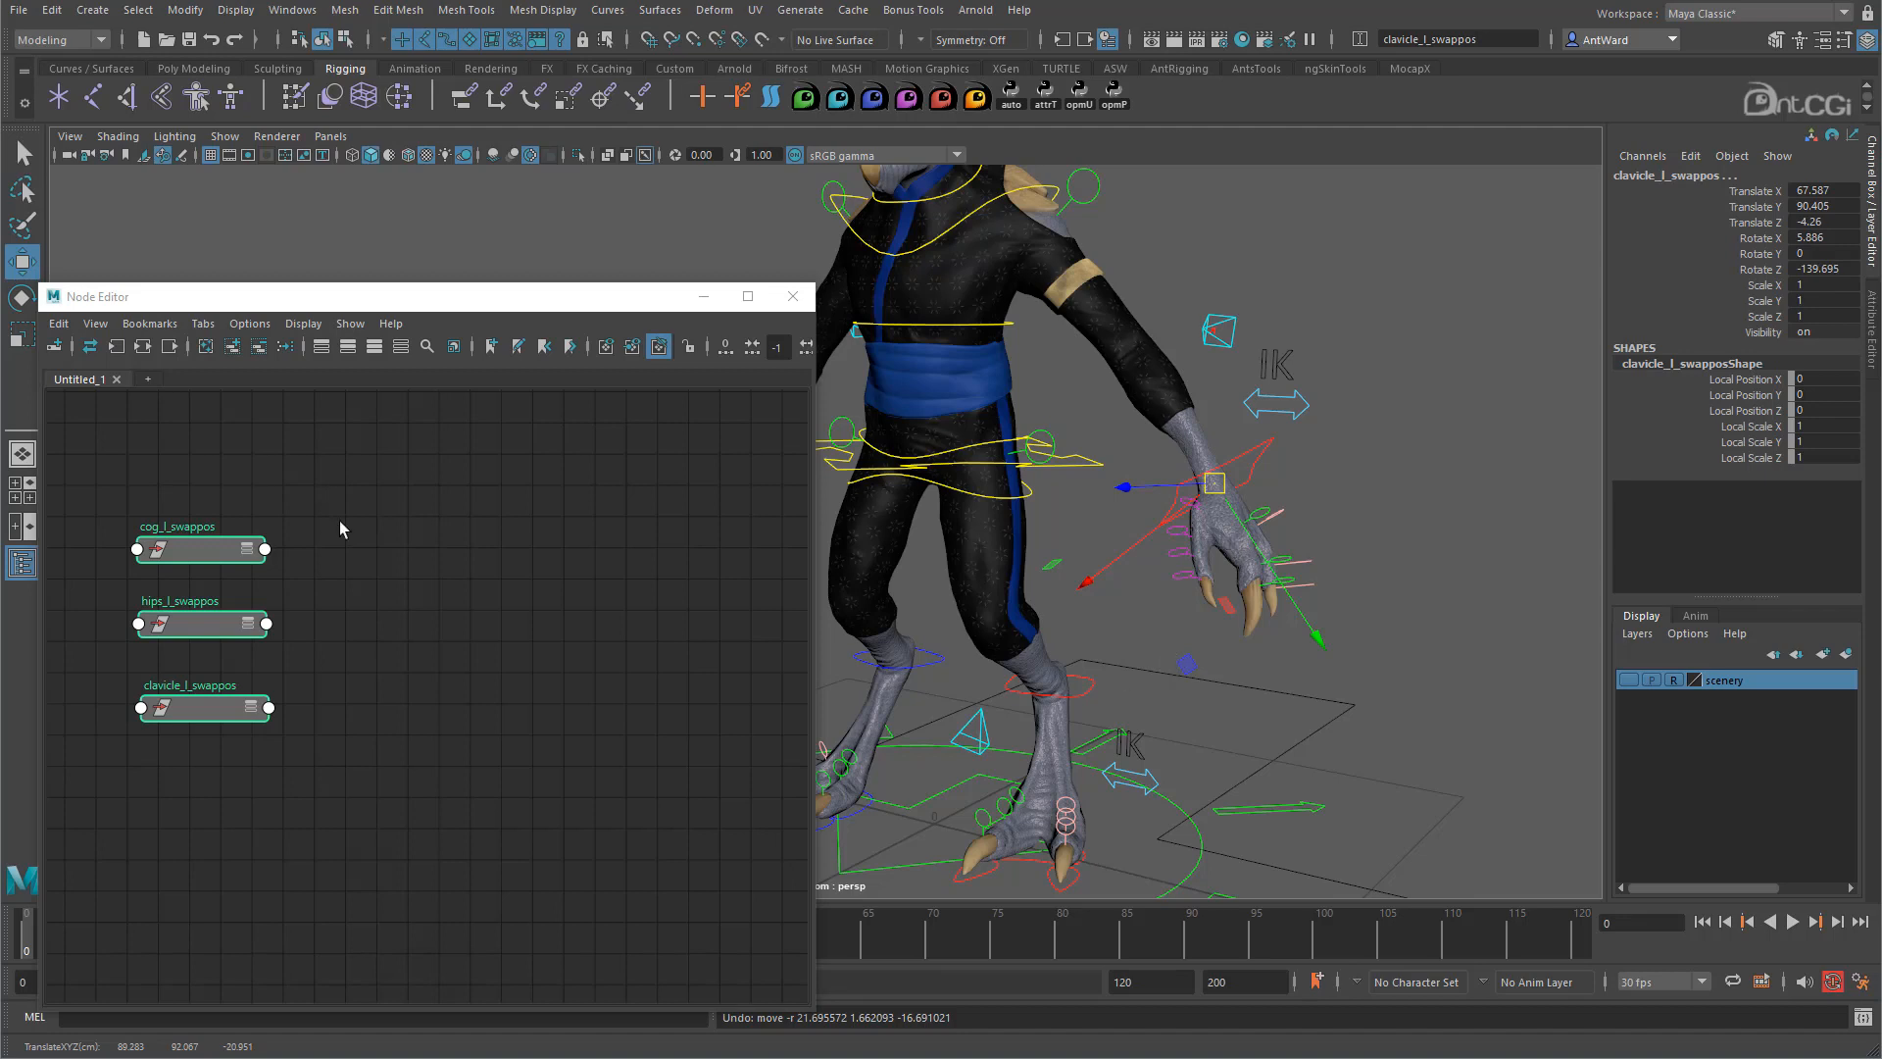
Parent the cog_l_swappos locator under cog_ctrl.
{"action": "left_click", "coordinate": [188, 553]}
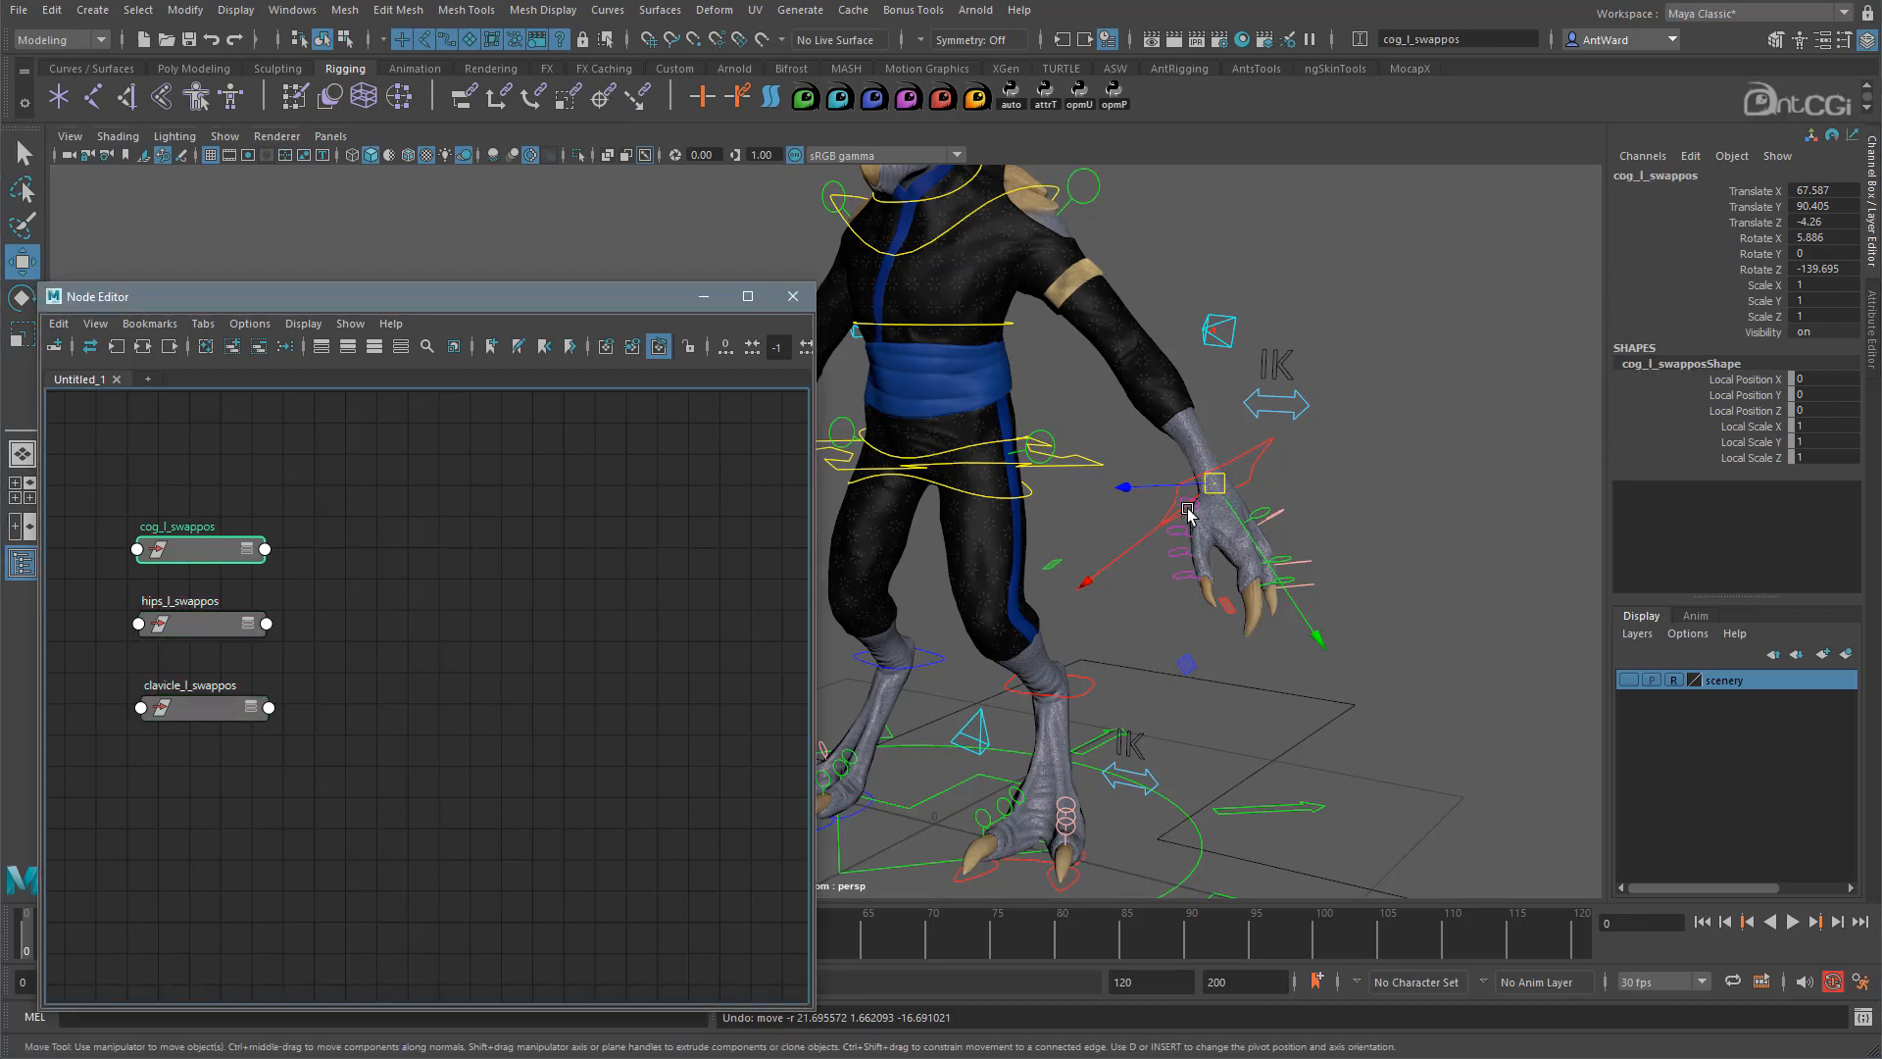
{"action": "left_click", "coordinate": [1054, 463], "text": "shift"}
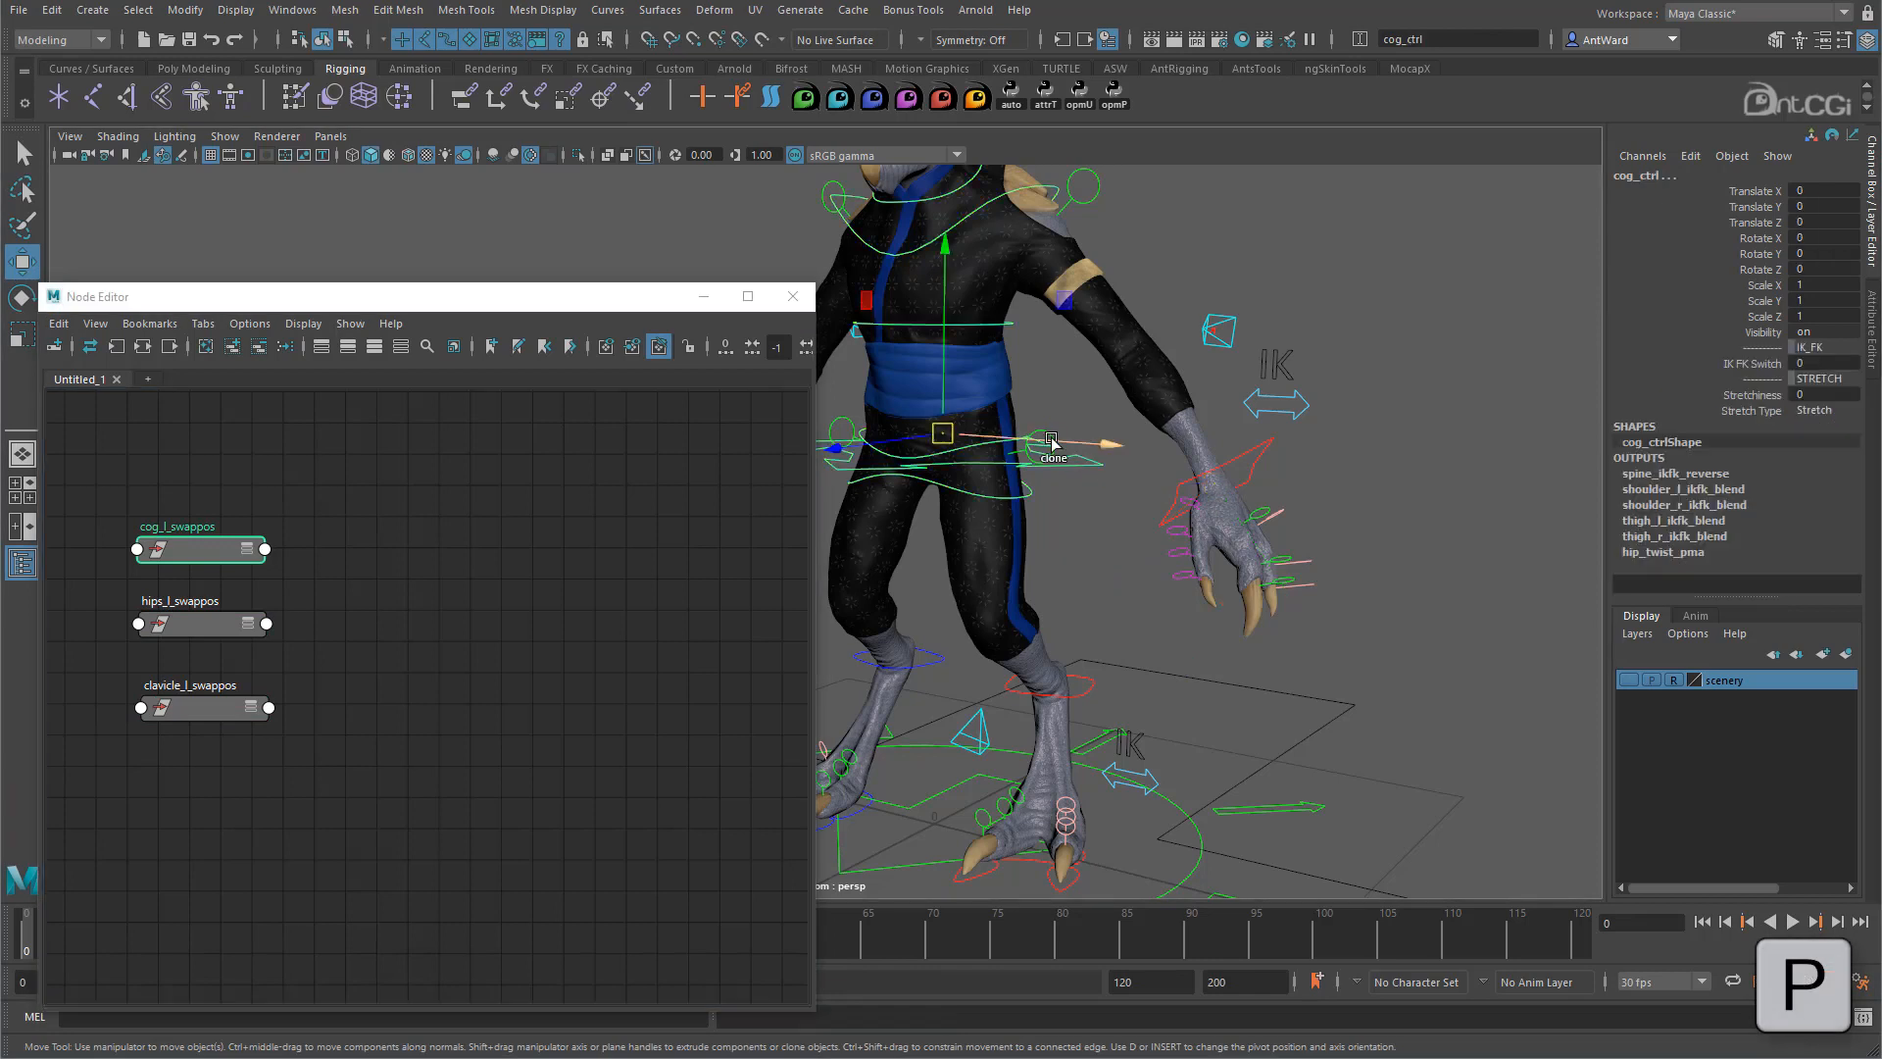
{"action": "key", "text": "p"}
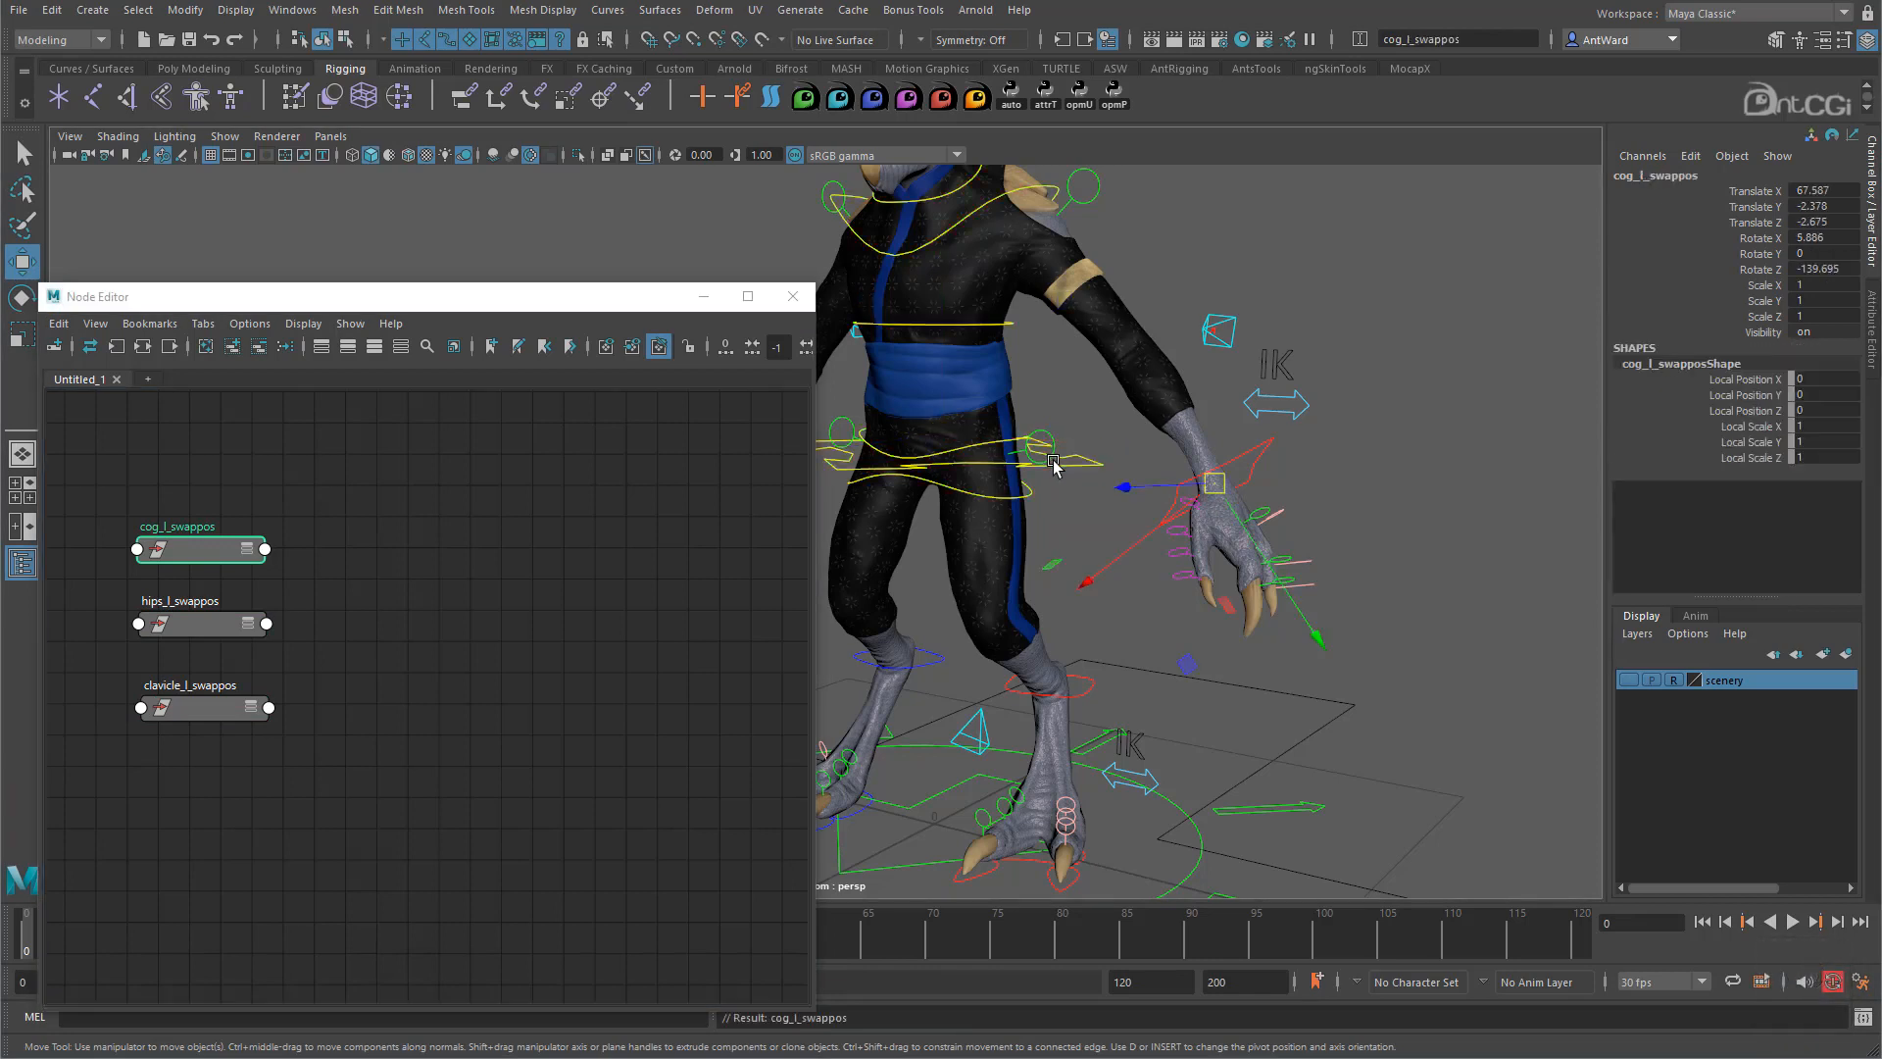
Parent hips_l_swappos under hip_ctrl and clavicle_l_swappos under arm_root_l_ctrl.
{"action": "left_click", "coordinate": [183, 623]}
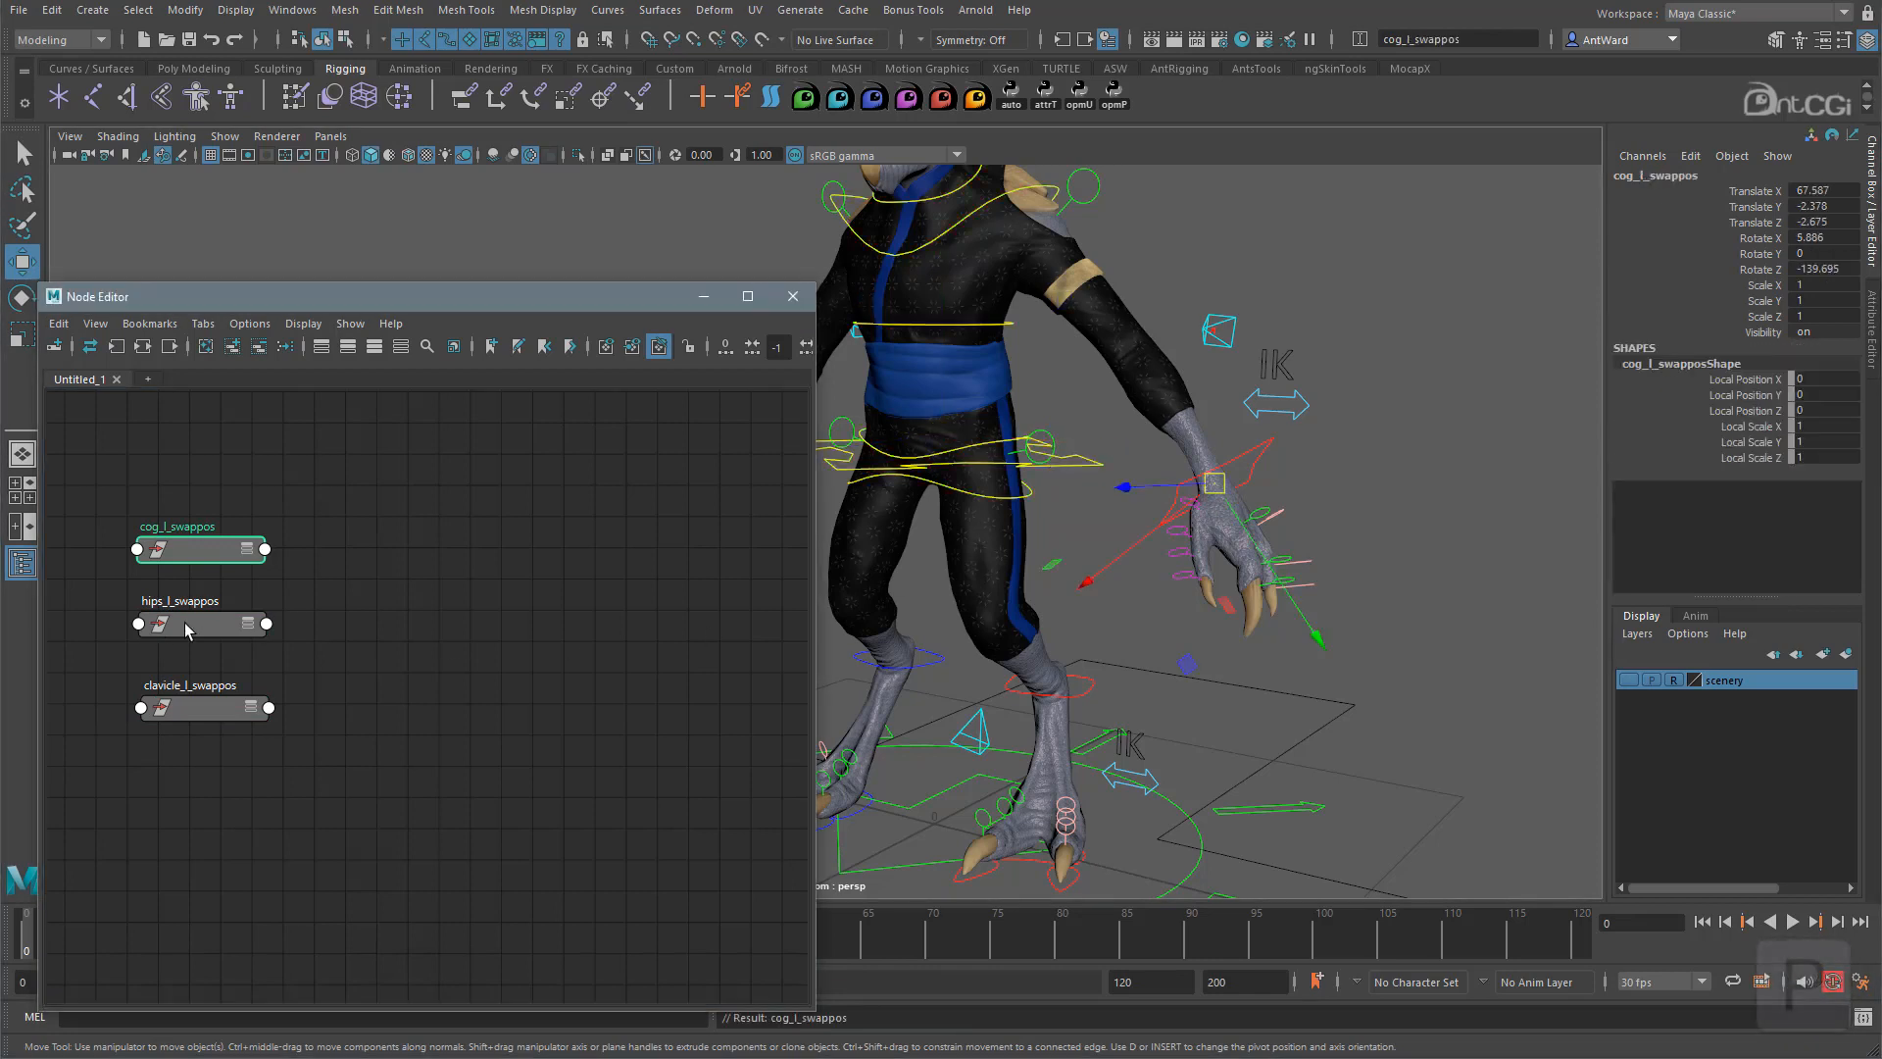
{"action": "left_click", "coordinate": [1035, 498], "text": "shift"}
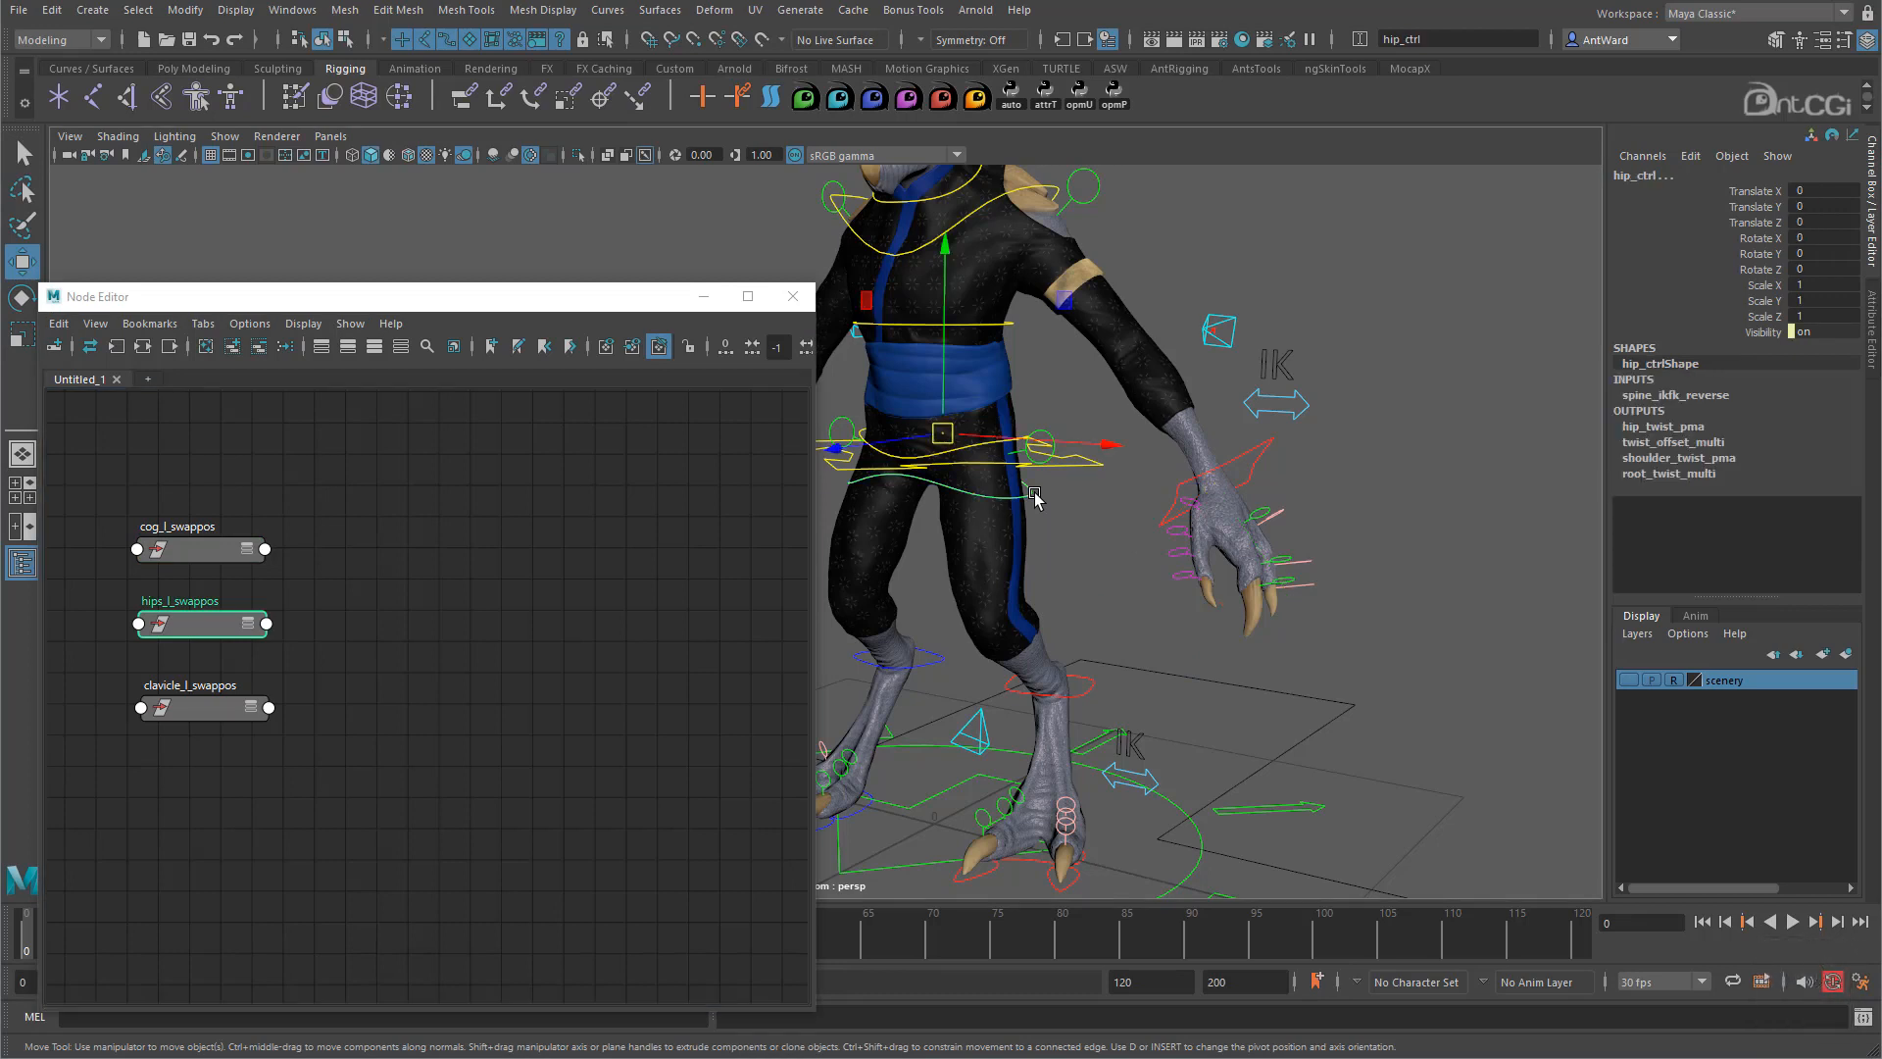
{"action": "key", "text": "p"}
{"action": "left_click", "coordinate": [216, 715]}
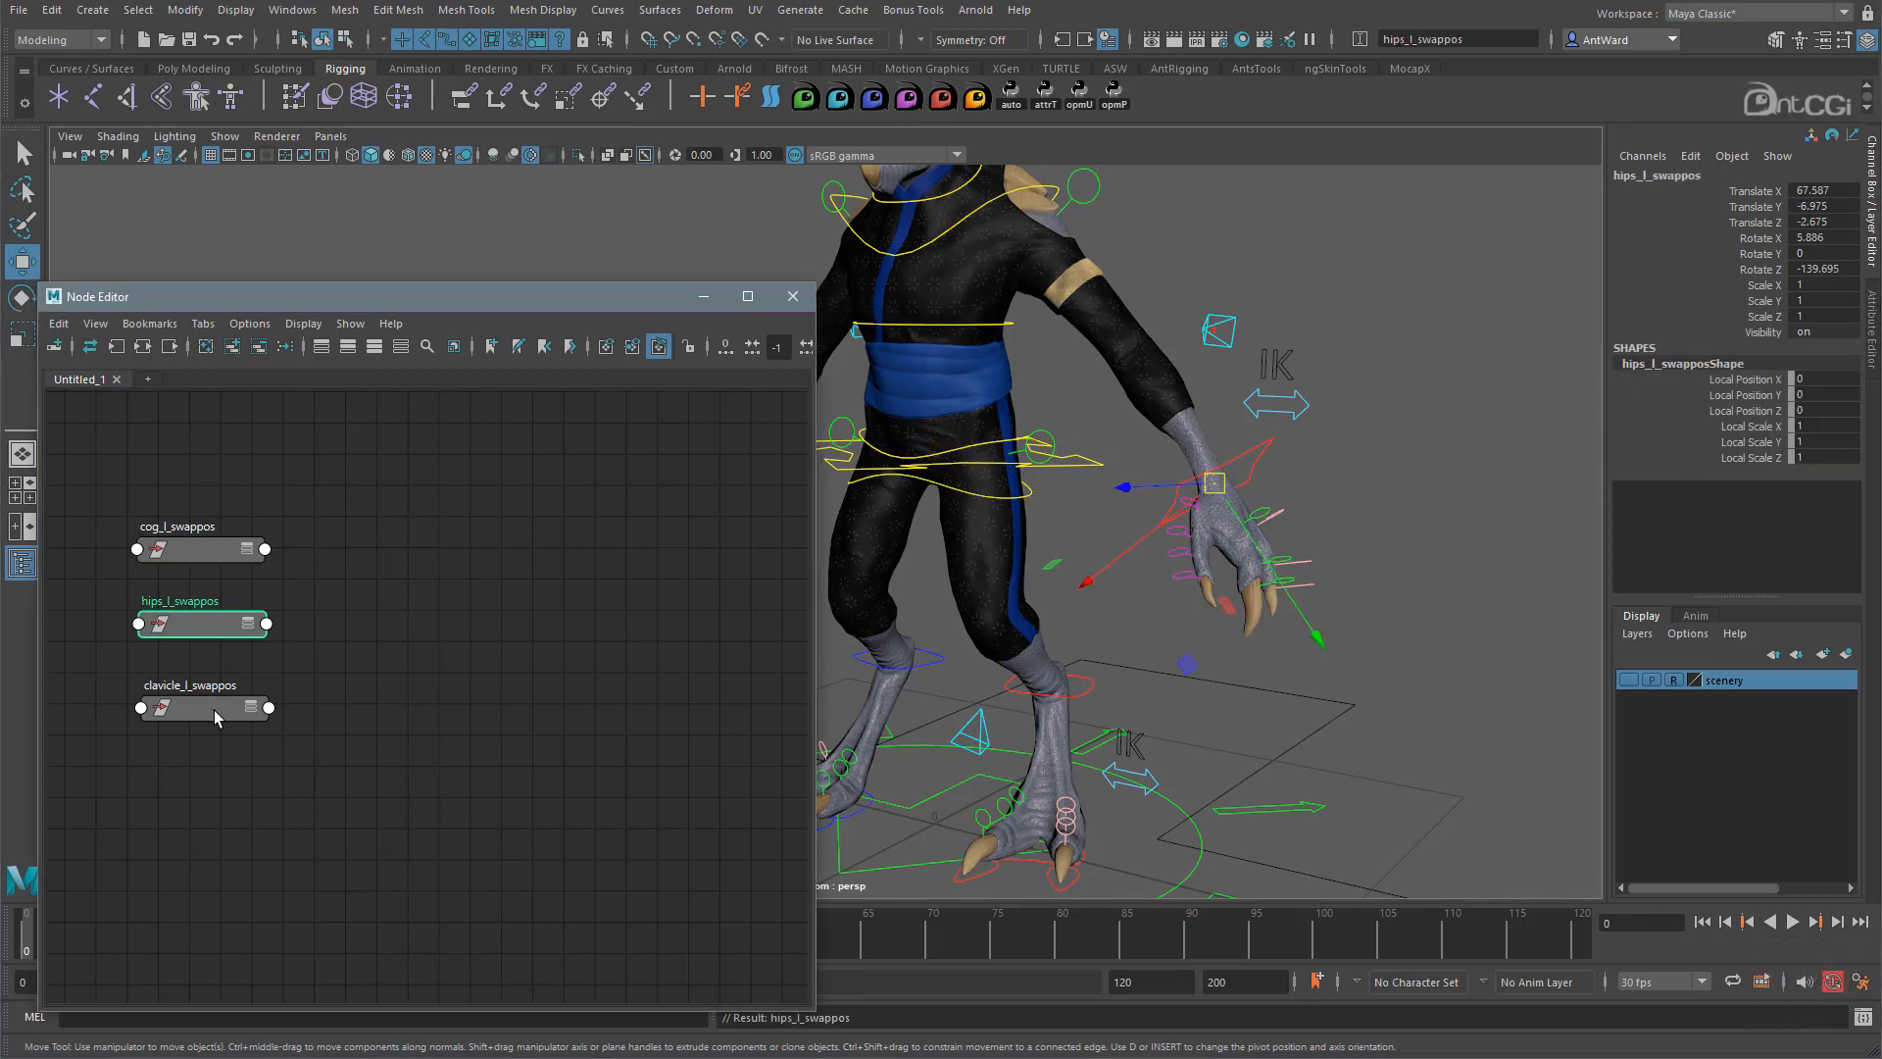
{"action": "left_click", "coordinate": [1099, 210], "text": "shift"}
{"action": "key", "text": "p"}
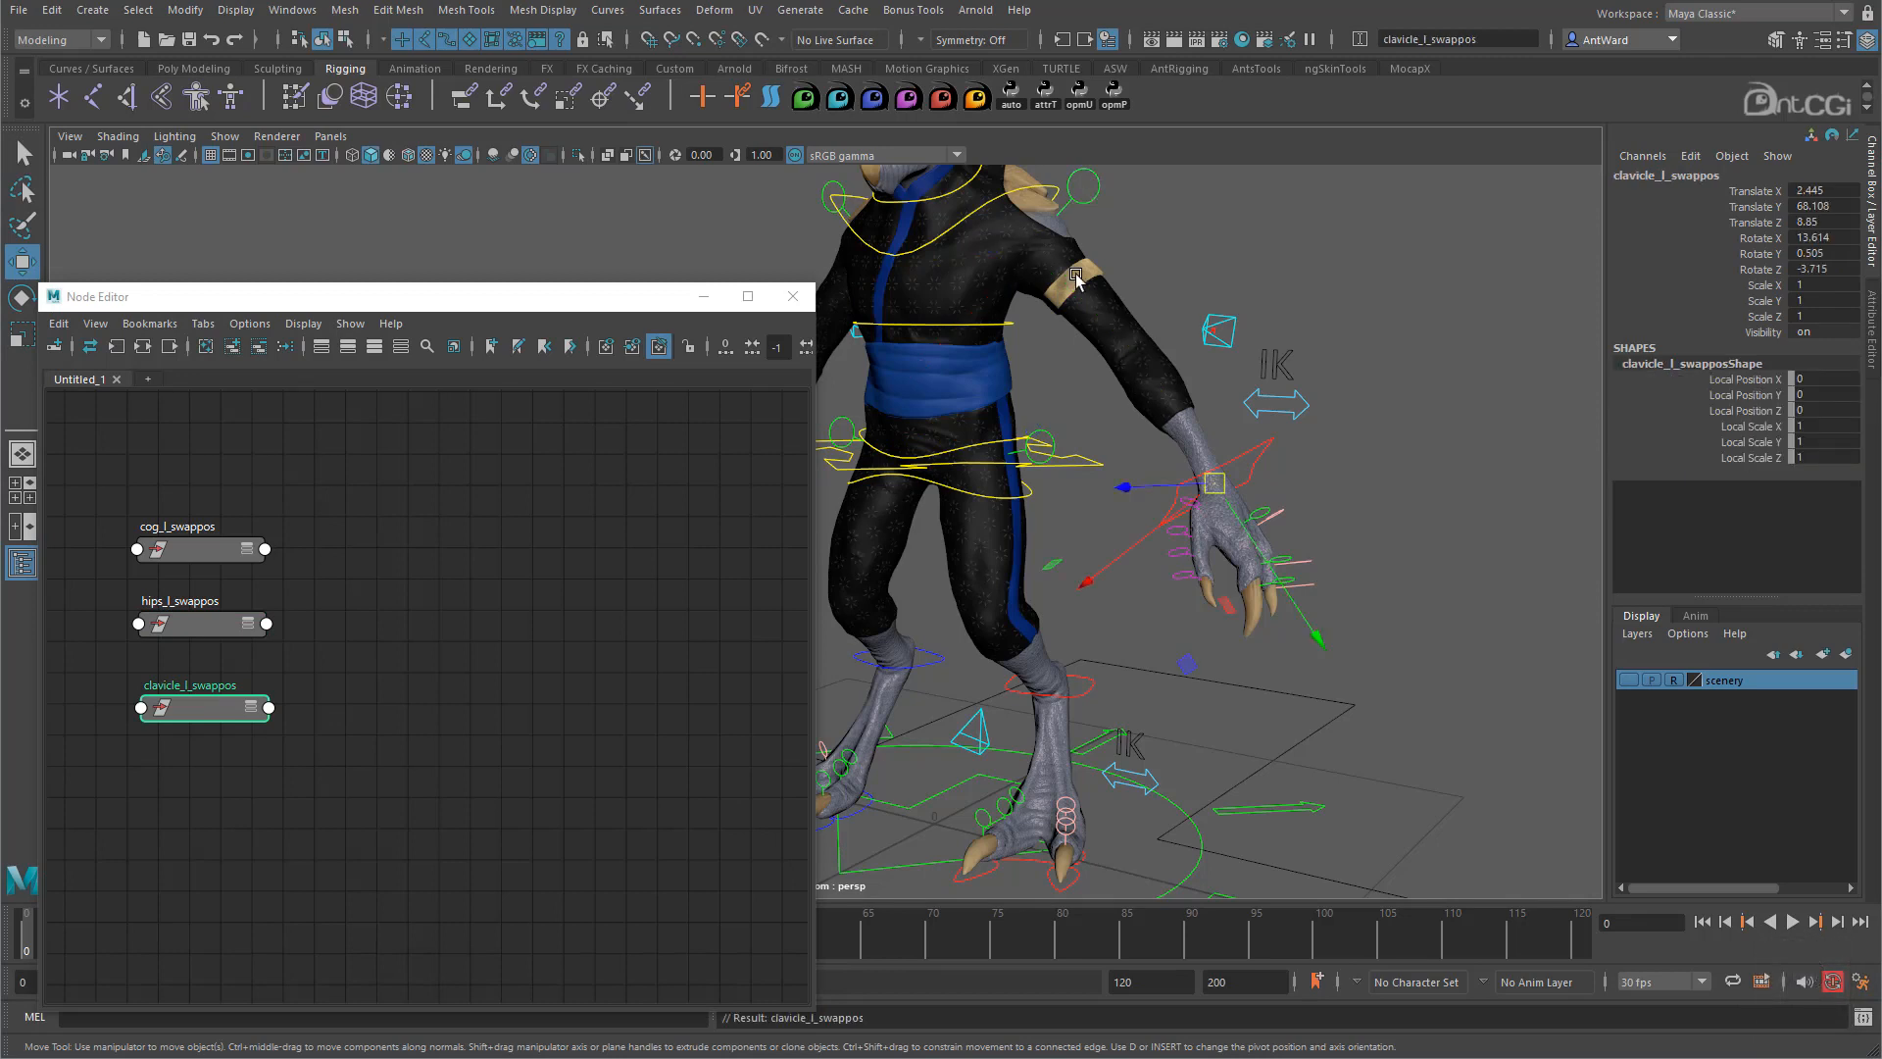
Reveal cog_l_swappos in the Outliner and check where the swappos locators sit under the torso controls.
{"action": "left_click", "coordinate": [183, 552]}
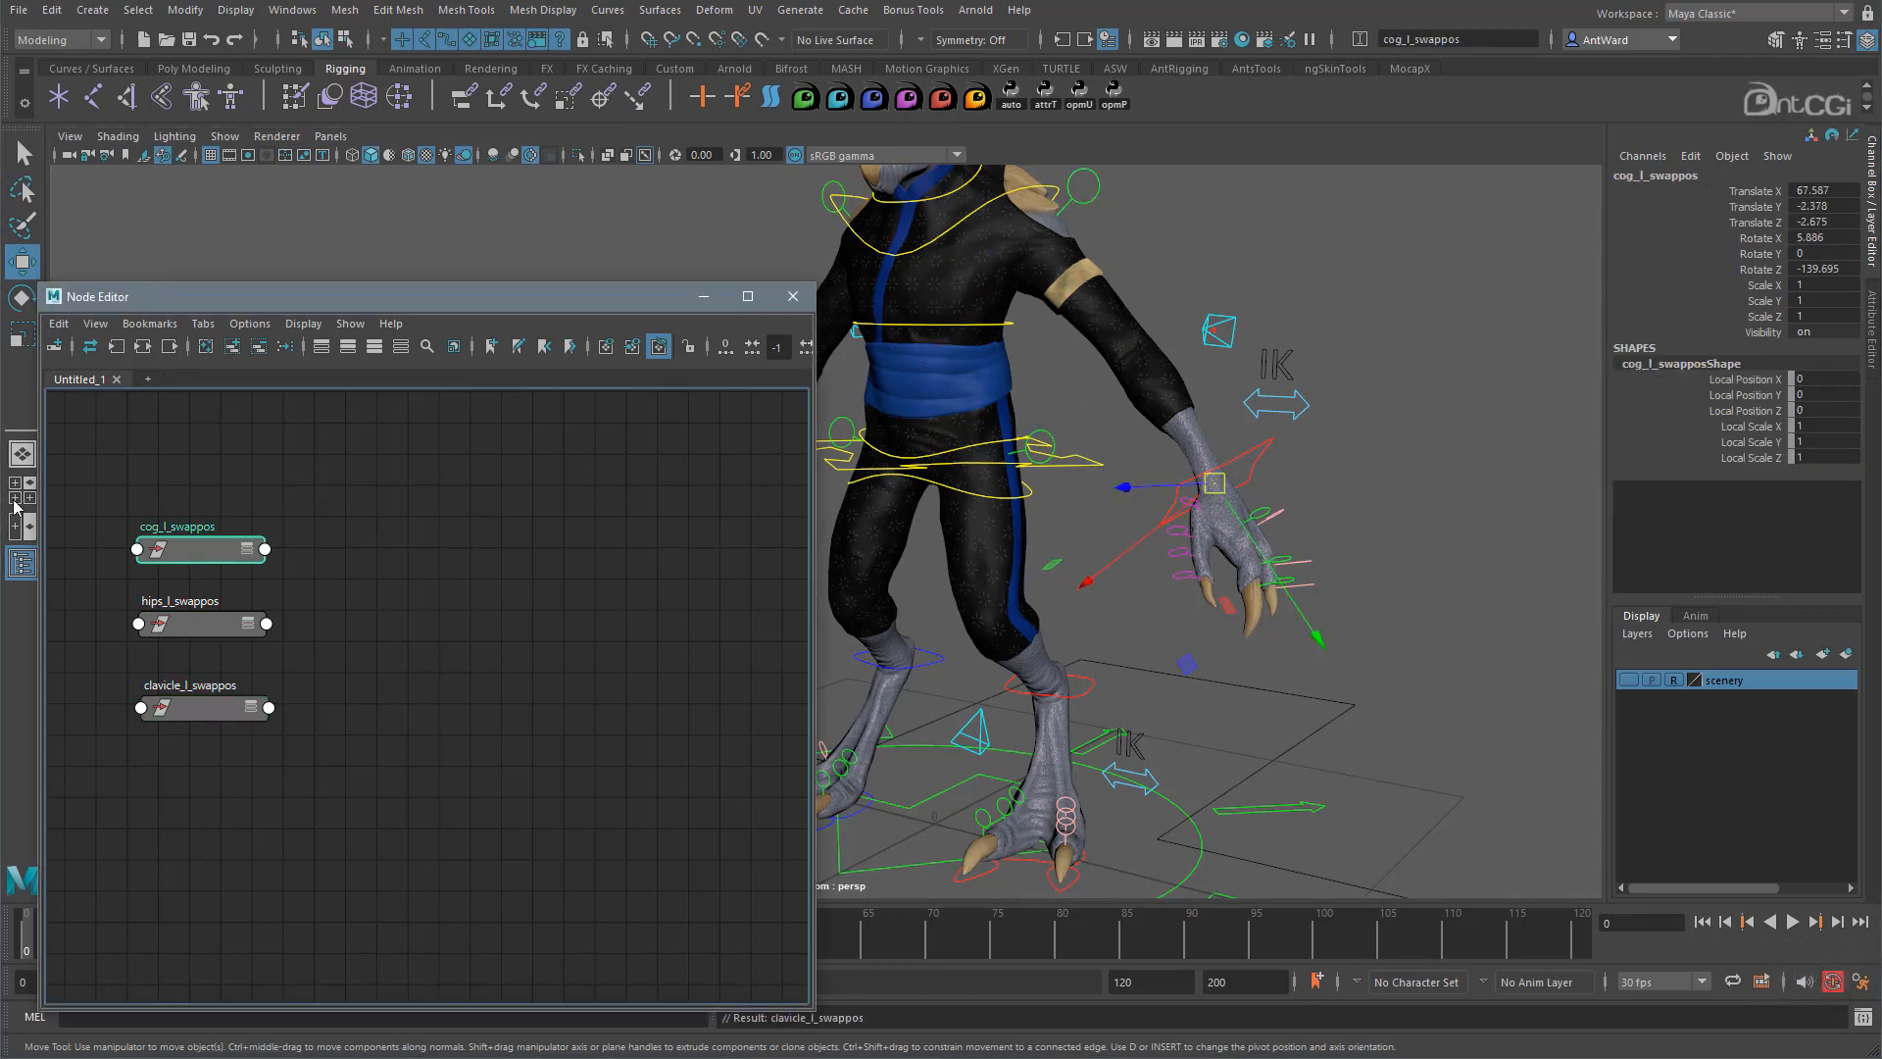
{"action": "key", "text": "shift+o"}
{"action": "right_click", "coordinate": [292, 658]}
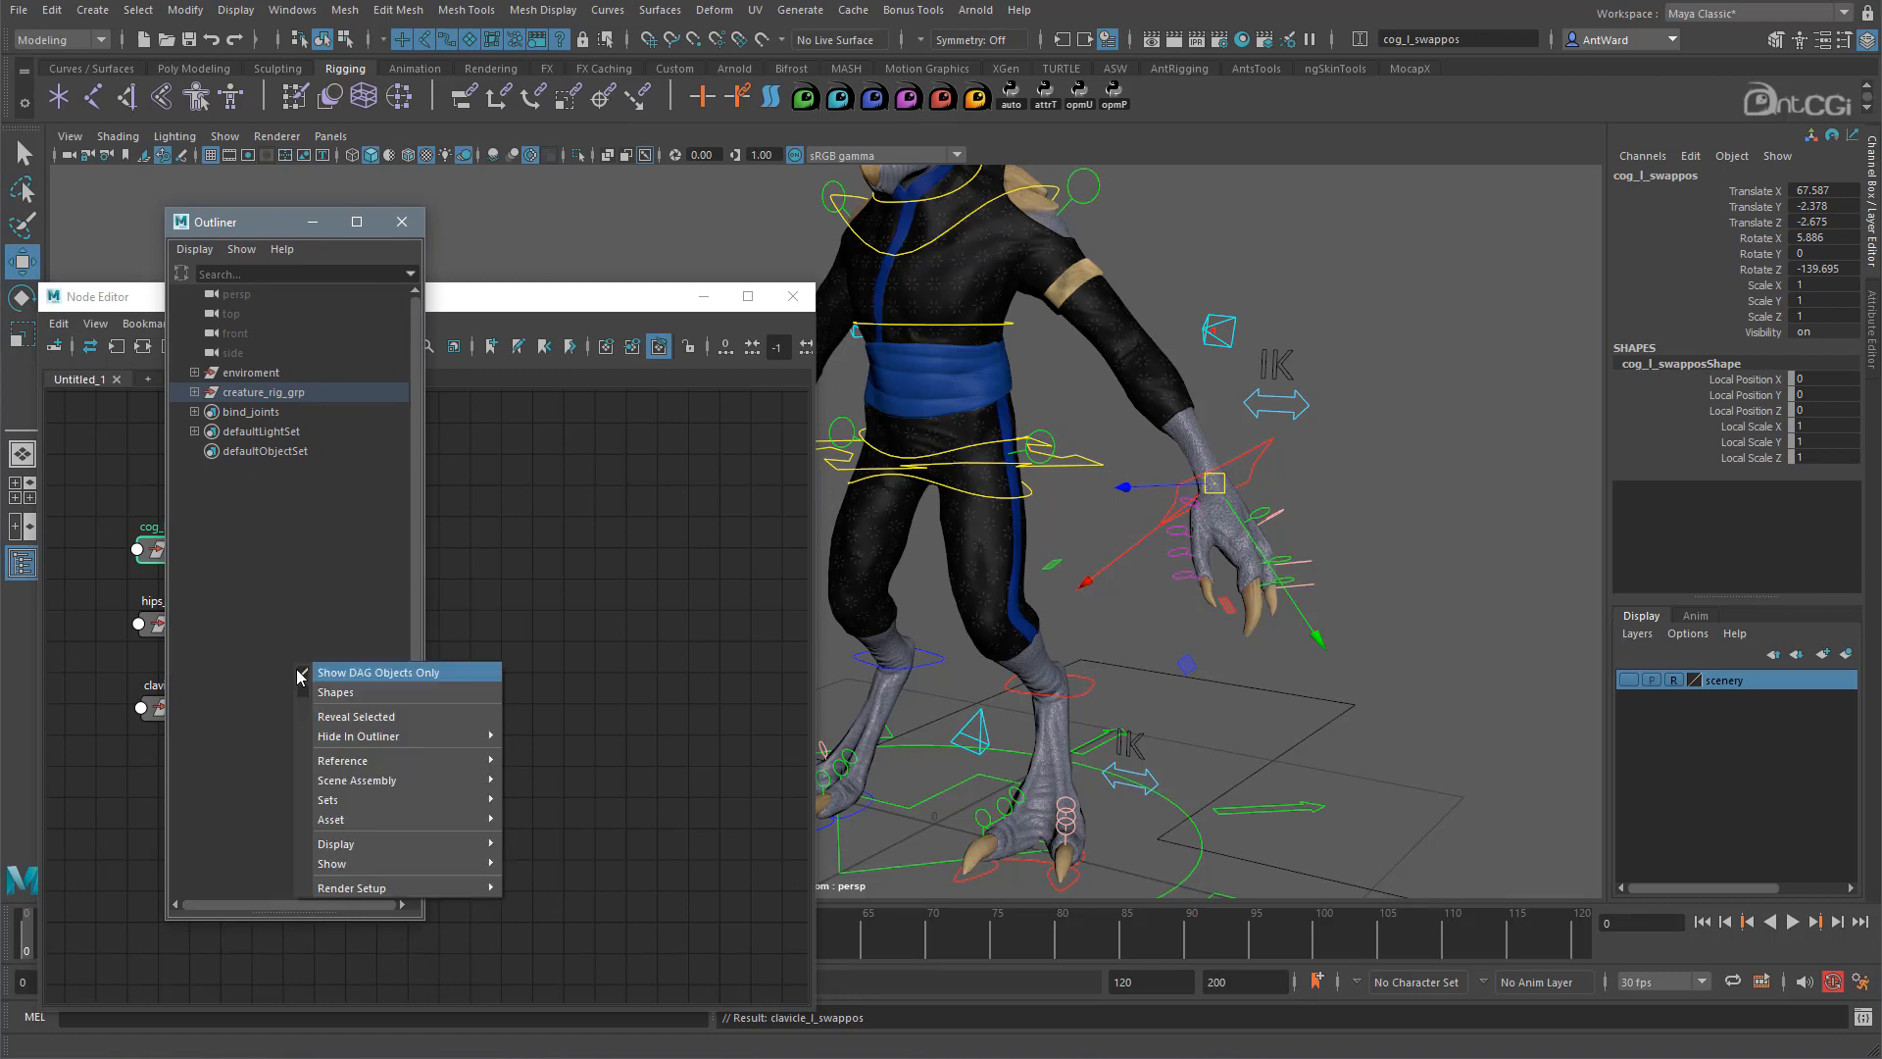
{"action": "left_click", "coordinate": [314, 670]}
{"action": "left_click_drag", "start_coordinate": [424, 765], "coordinate": [499, 765]}
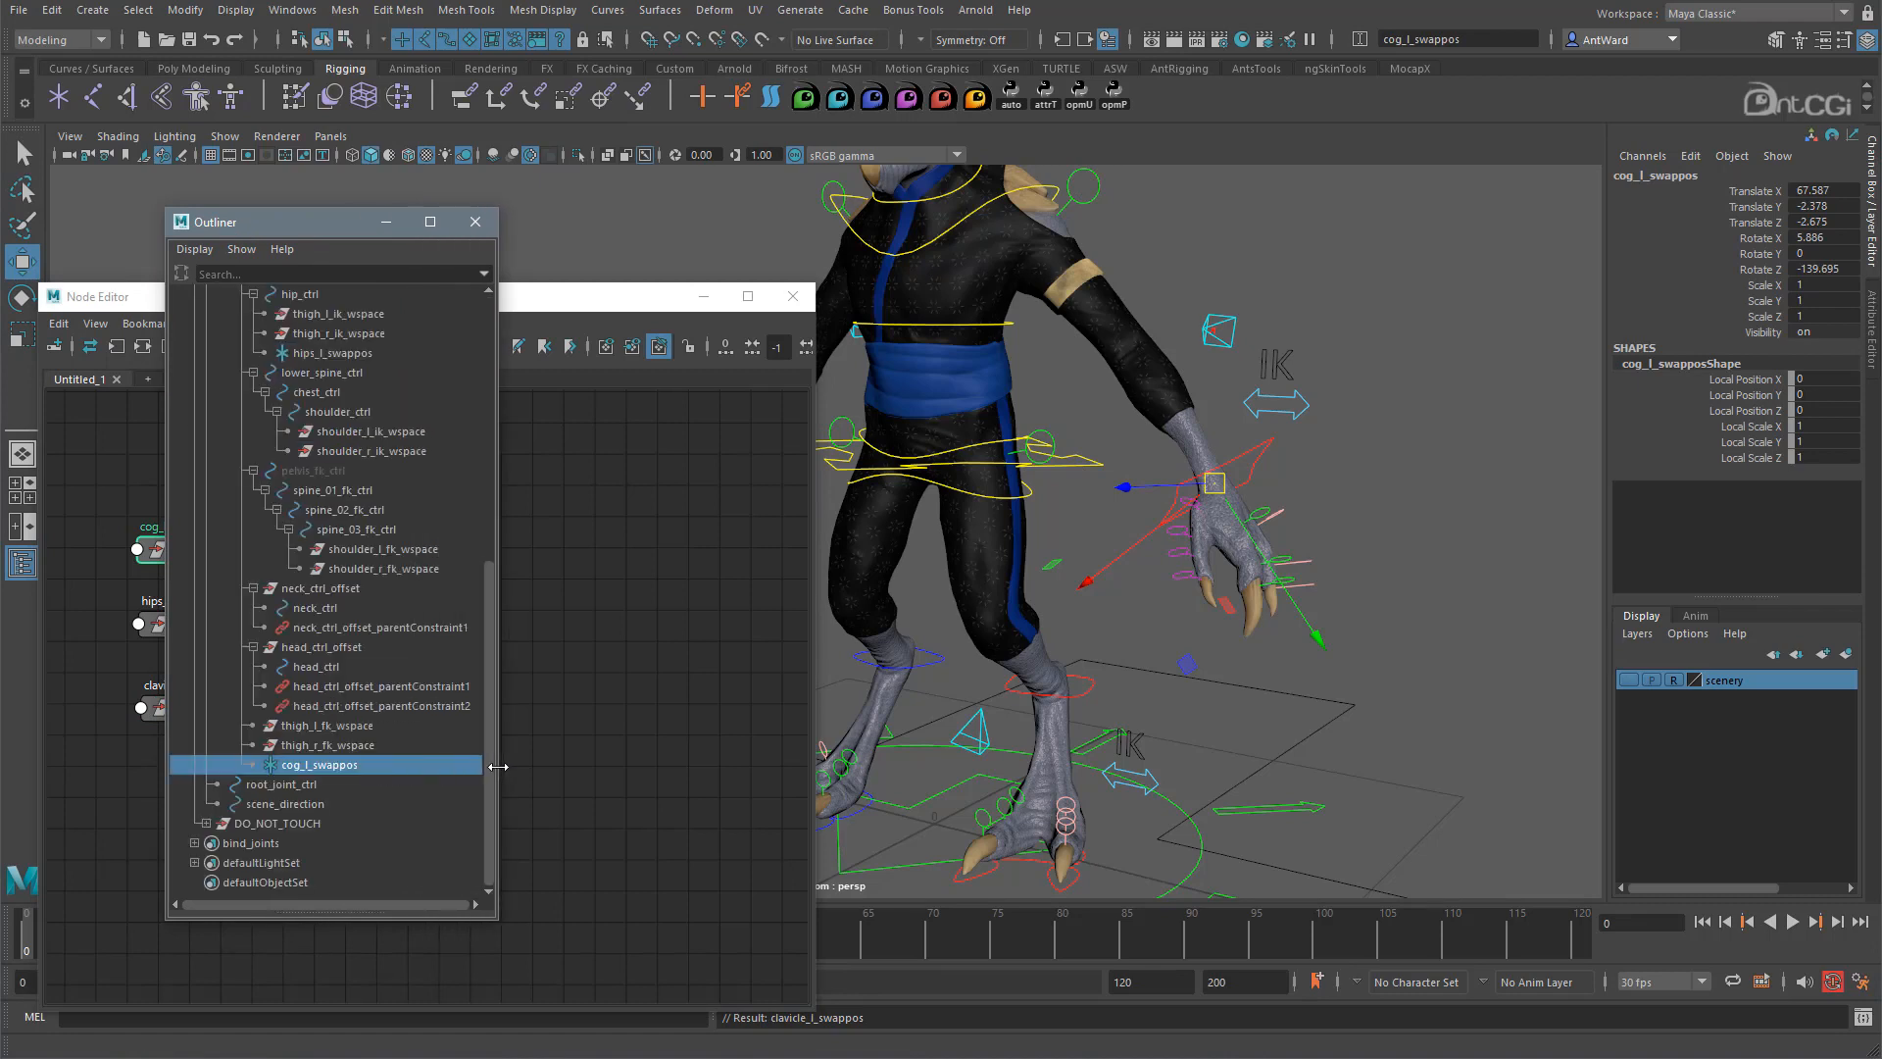
{"action": "scroll", "coordinate": [255, 478], "scroll_direction": "up", "scroll_amount": 2}
{"action": "left_click", "coordinate": [254, 472]}
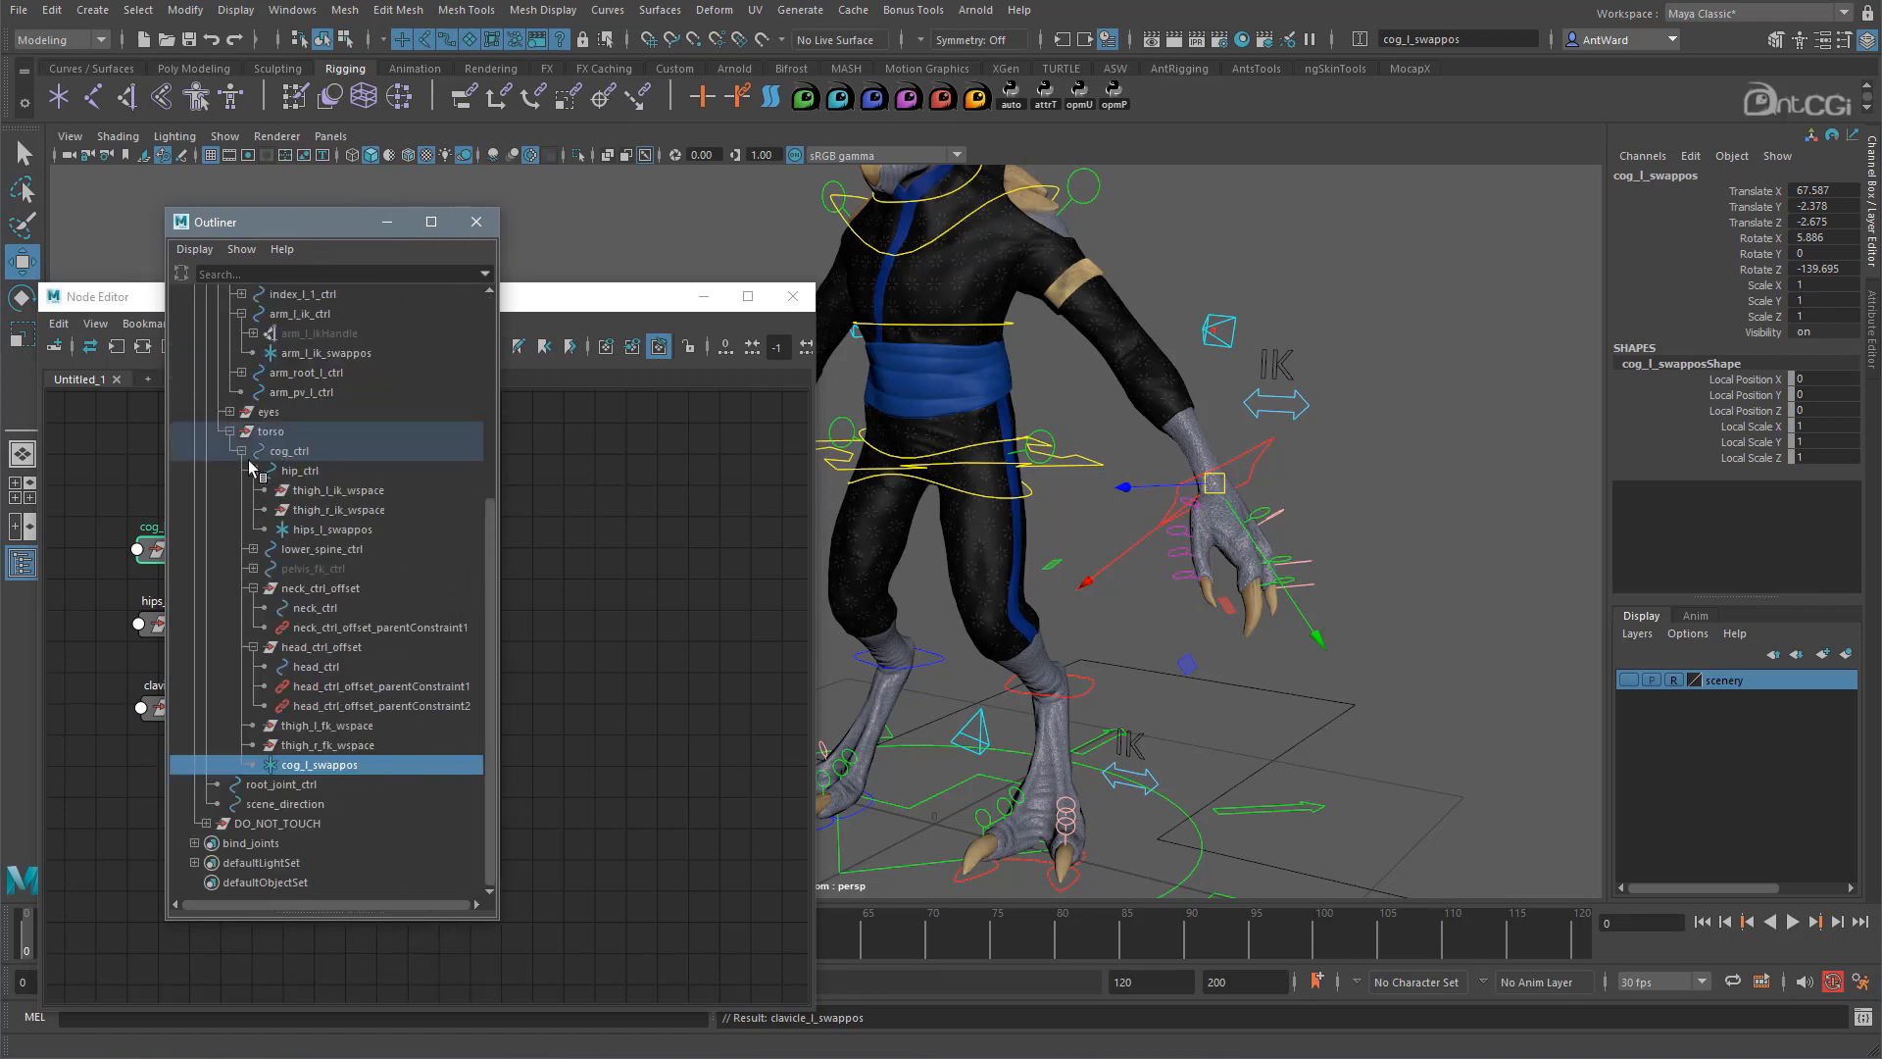
{"action": "left_click", "coordinate": [253, 471]}
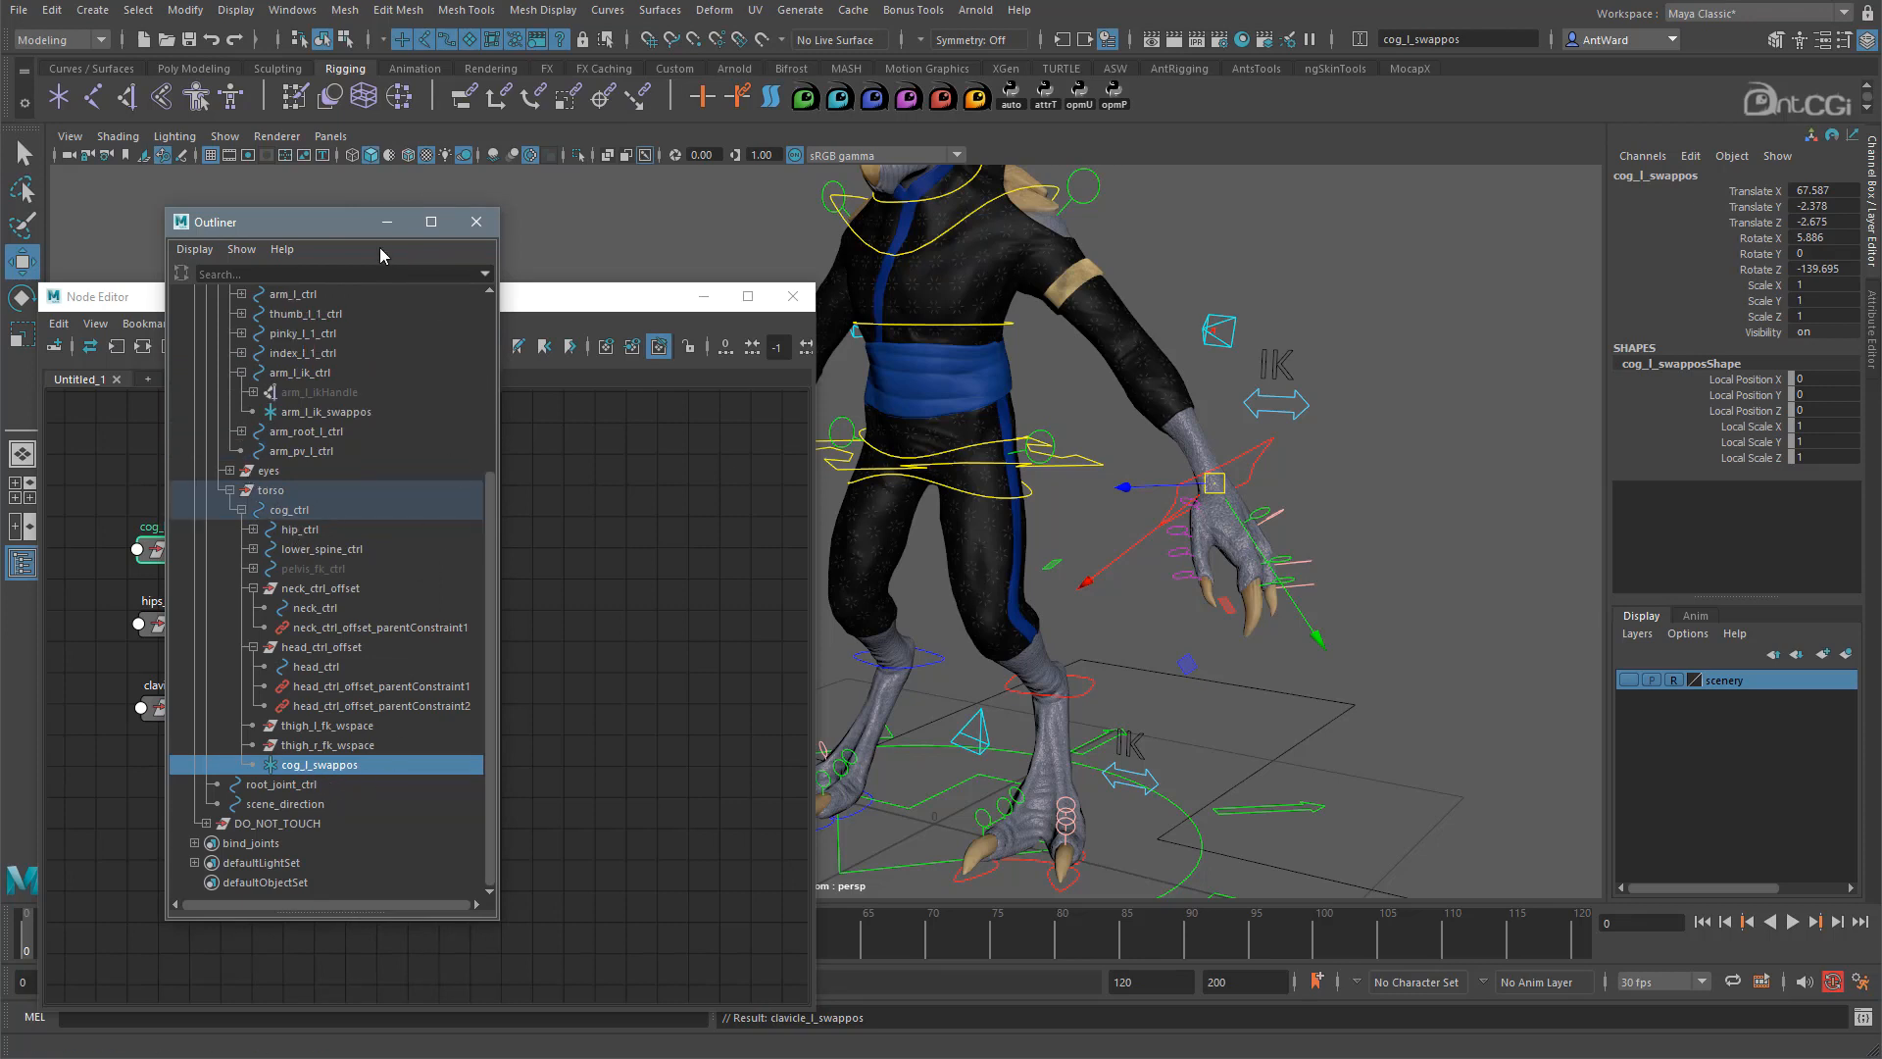
{"action": "left_click", "coordinate": [477, 222]}
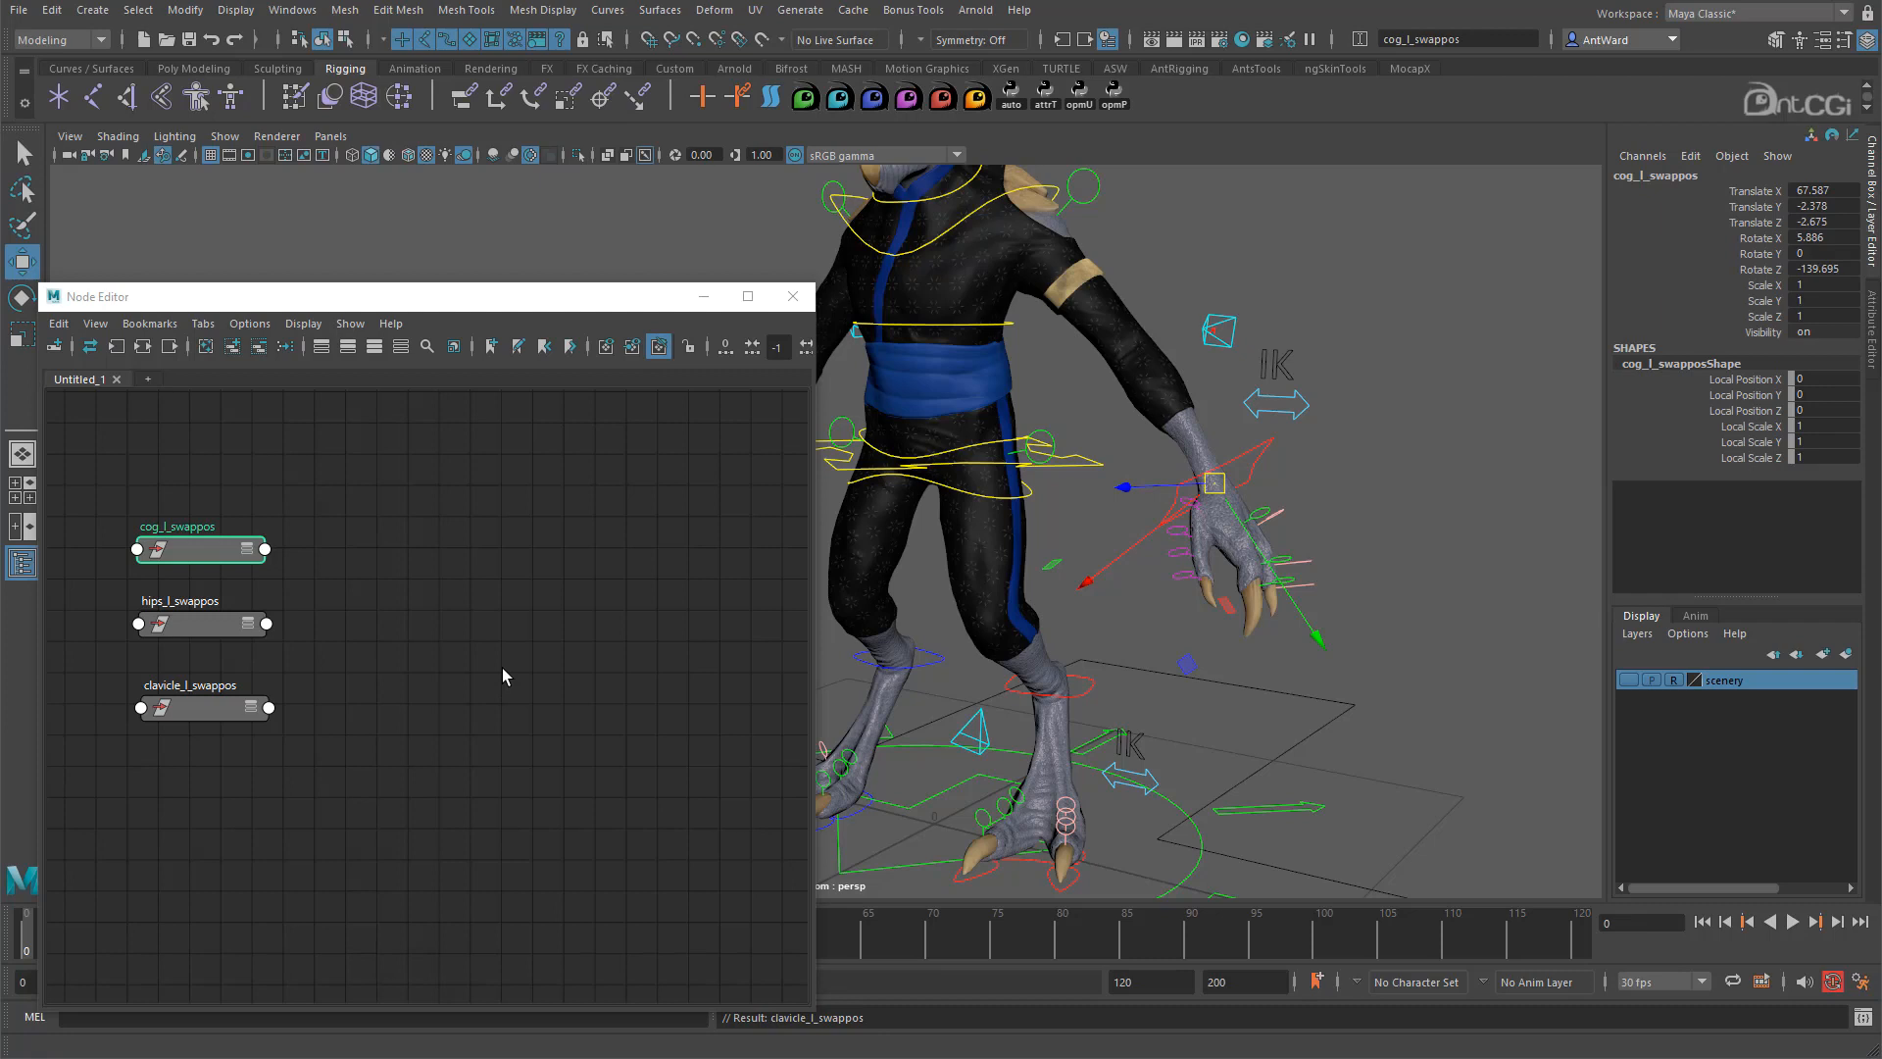
Test the locator parenting by moving arm_l_ik_ctrl and rotating hip_ctrl and arm_root_l_ctrl, and undo the test poses.
{"action": "left_click", "coordinate": [1262, 471]}
{"action": "left_click_drag", "start_coordinate": [1221, 510], "coordinate": [1312, 320]}
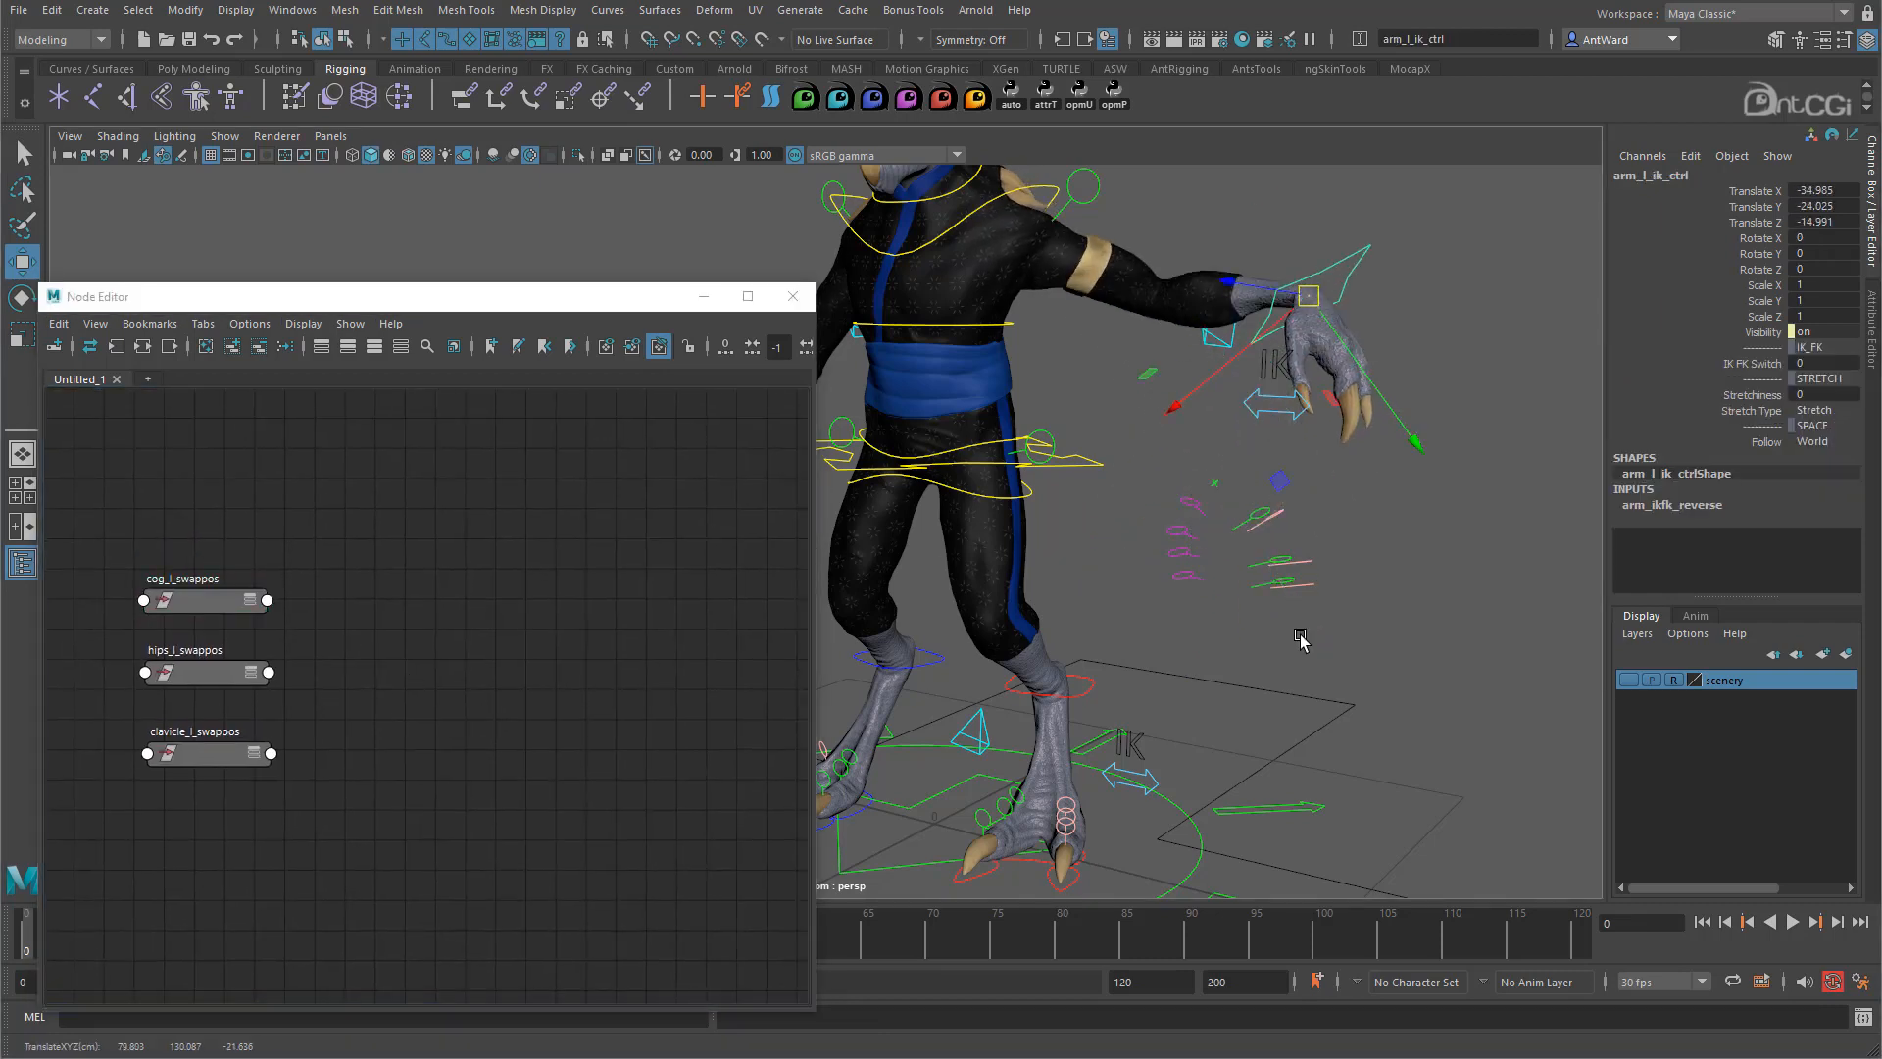
{"action": "left_click", "coordinate": [1029, 502]}
{"action": "key", "text": "e"}
{"action": "left_click", "coordinate": [1020, 490]}
{"action": "left_click_drag", "start_coordinate": [1020, 487], "coordinate": [1097, 600]}
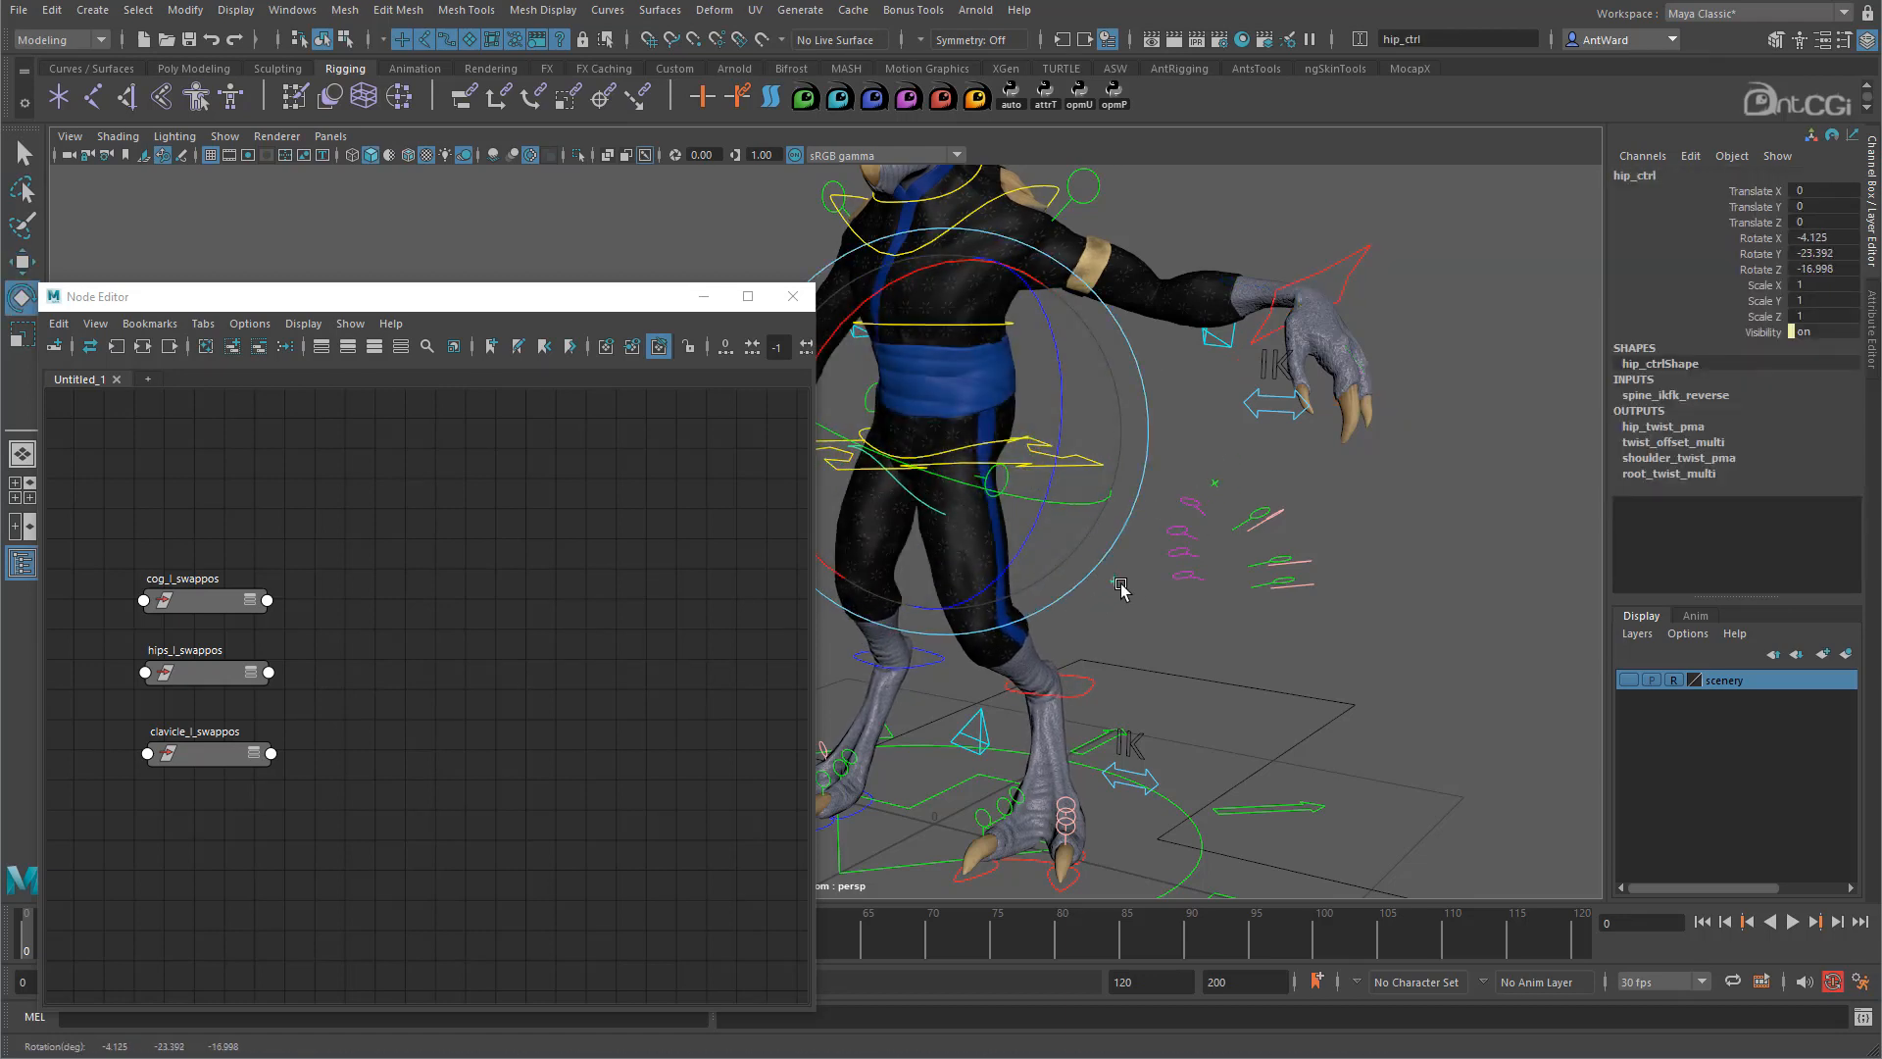
{"action": "left_click", "coordinate": [1083, 186]}
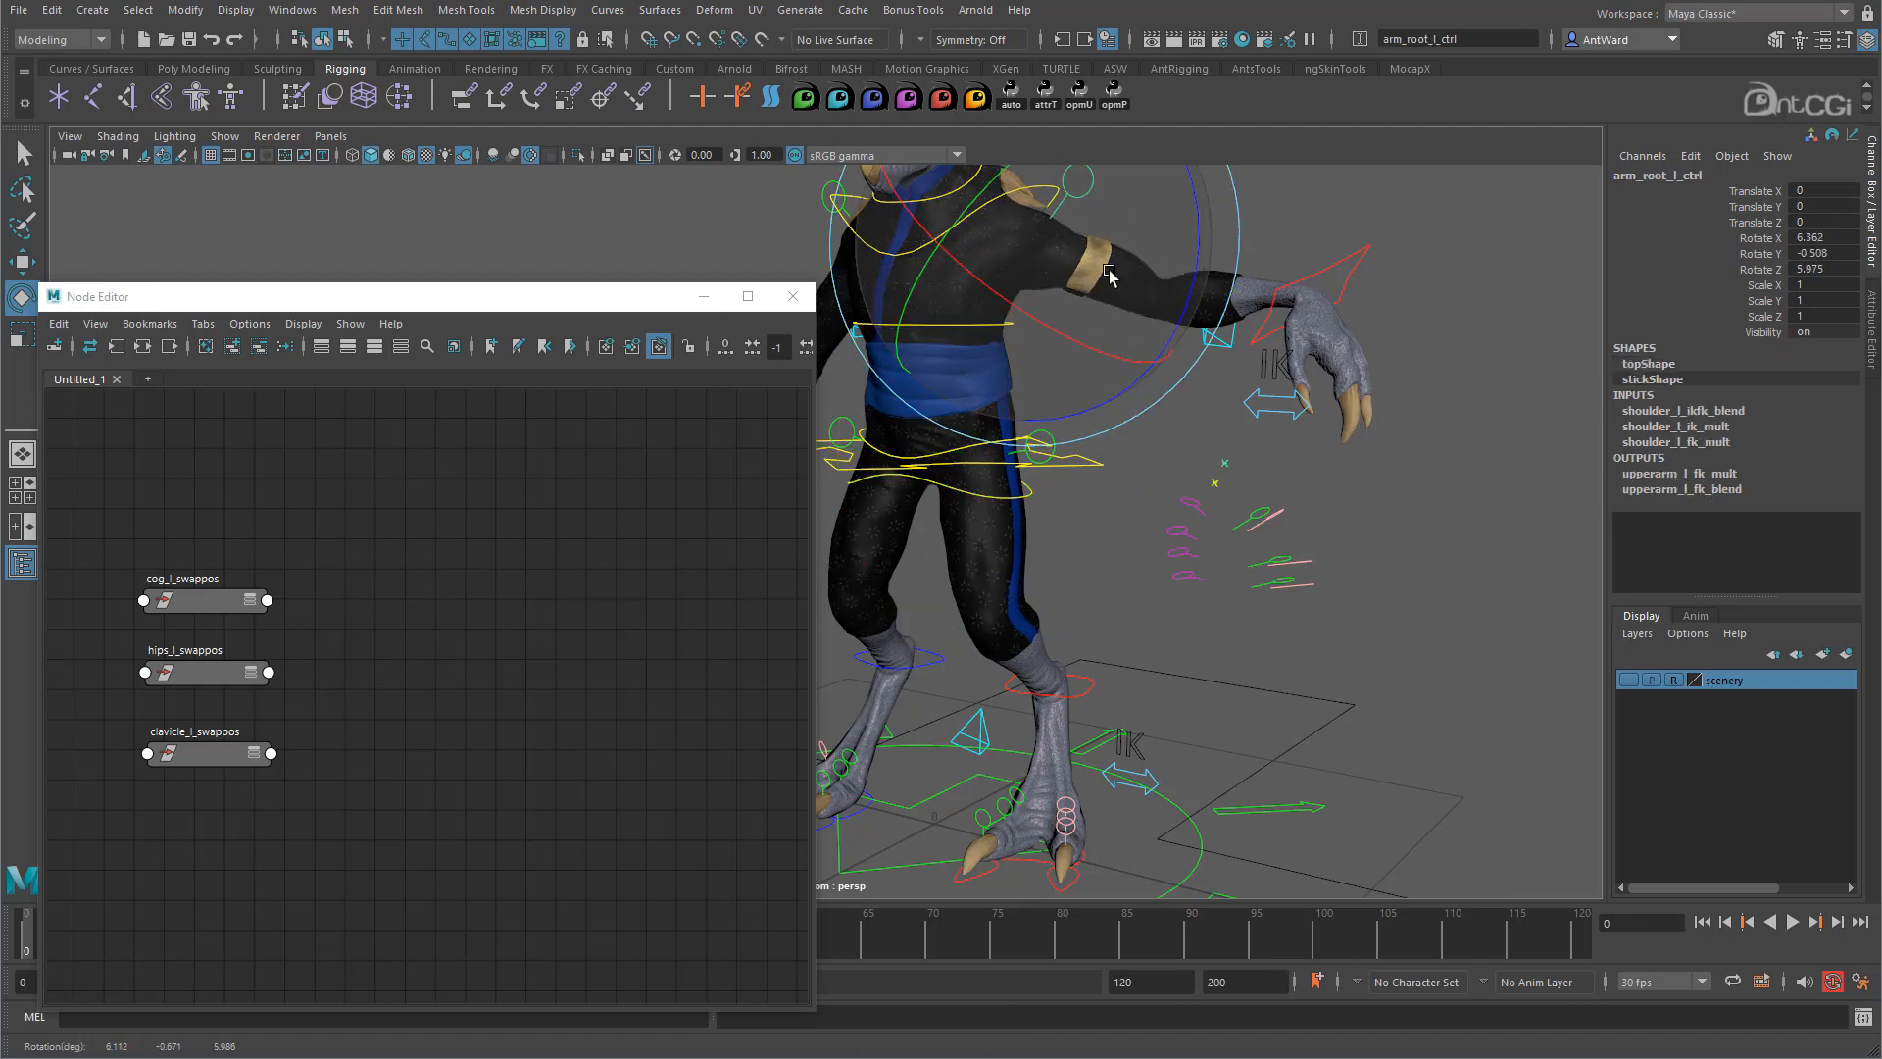
{"action": "left_click_drag", "start_coordinate": [1100, 278], "coordinate": [1108, 284]}
{"action": "key", "text": "ctrl+z"}
{"action": "key", "text": "ctrl+z"}
{"action": "key", "text": "ctrl+z"}
{"action": "left_click_drag", "start_coordinate": [1177, 642], "coordinate": [1130, 621], "text": "alt"}
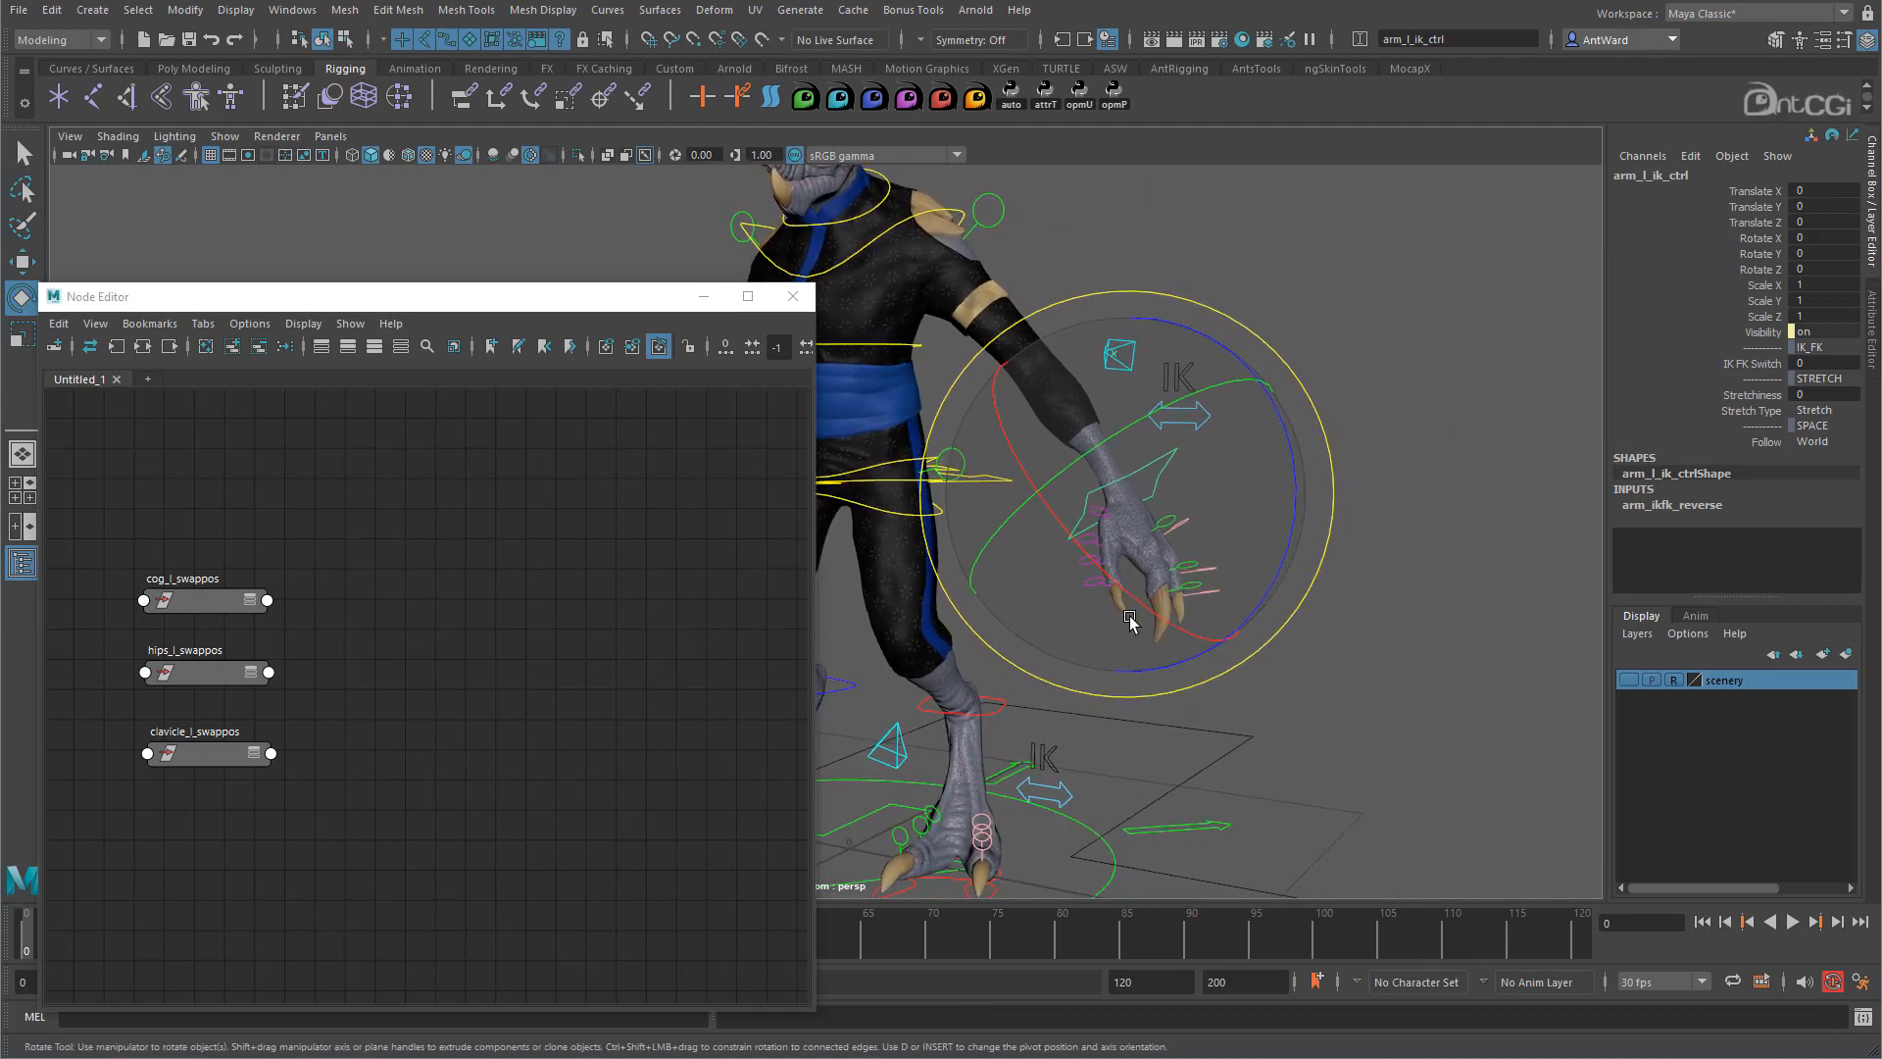
Create a blendMatrix node beside the swappos locator nodes and rename it arm_l_space_blend.
{"action": "key", "text": "Tab"}
{"action": "type", "text": "blen"}
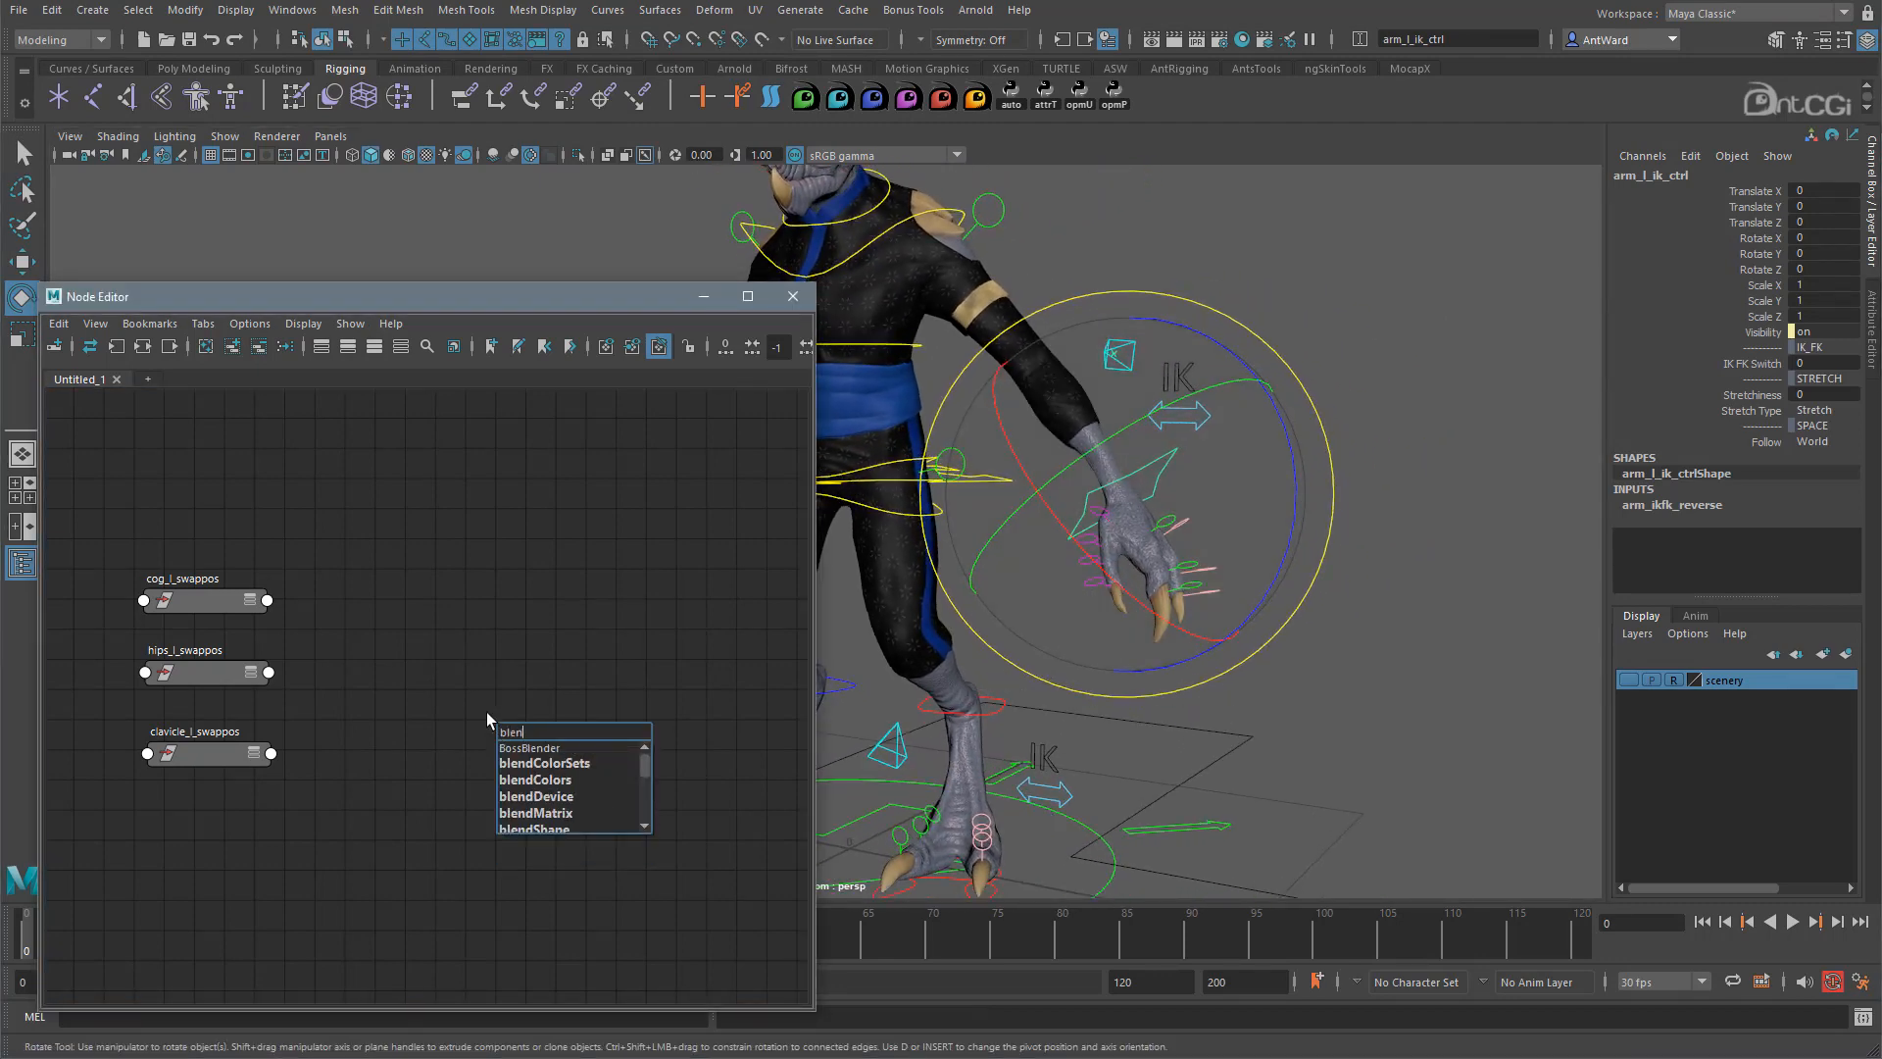
{"action": "left_click", "coordinate": [535, 813]}
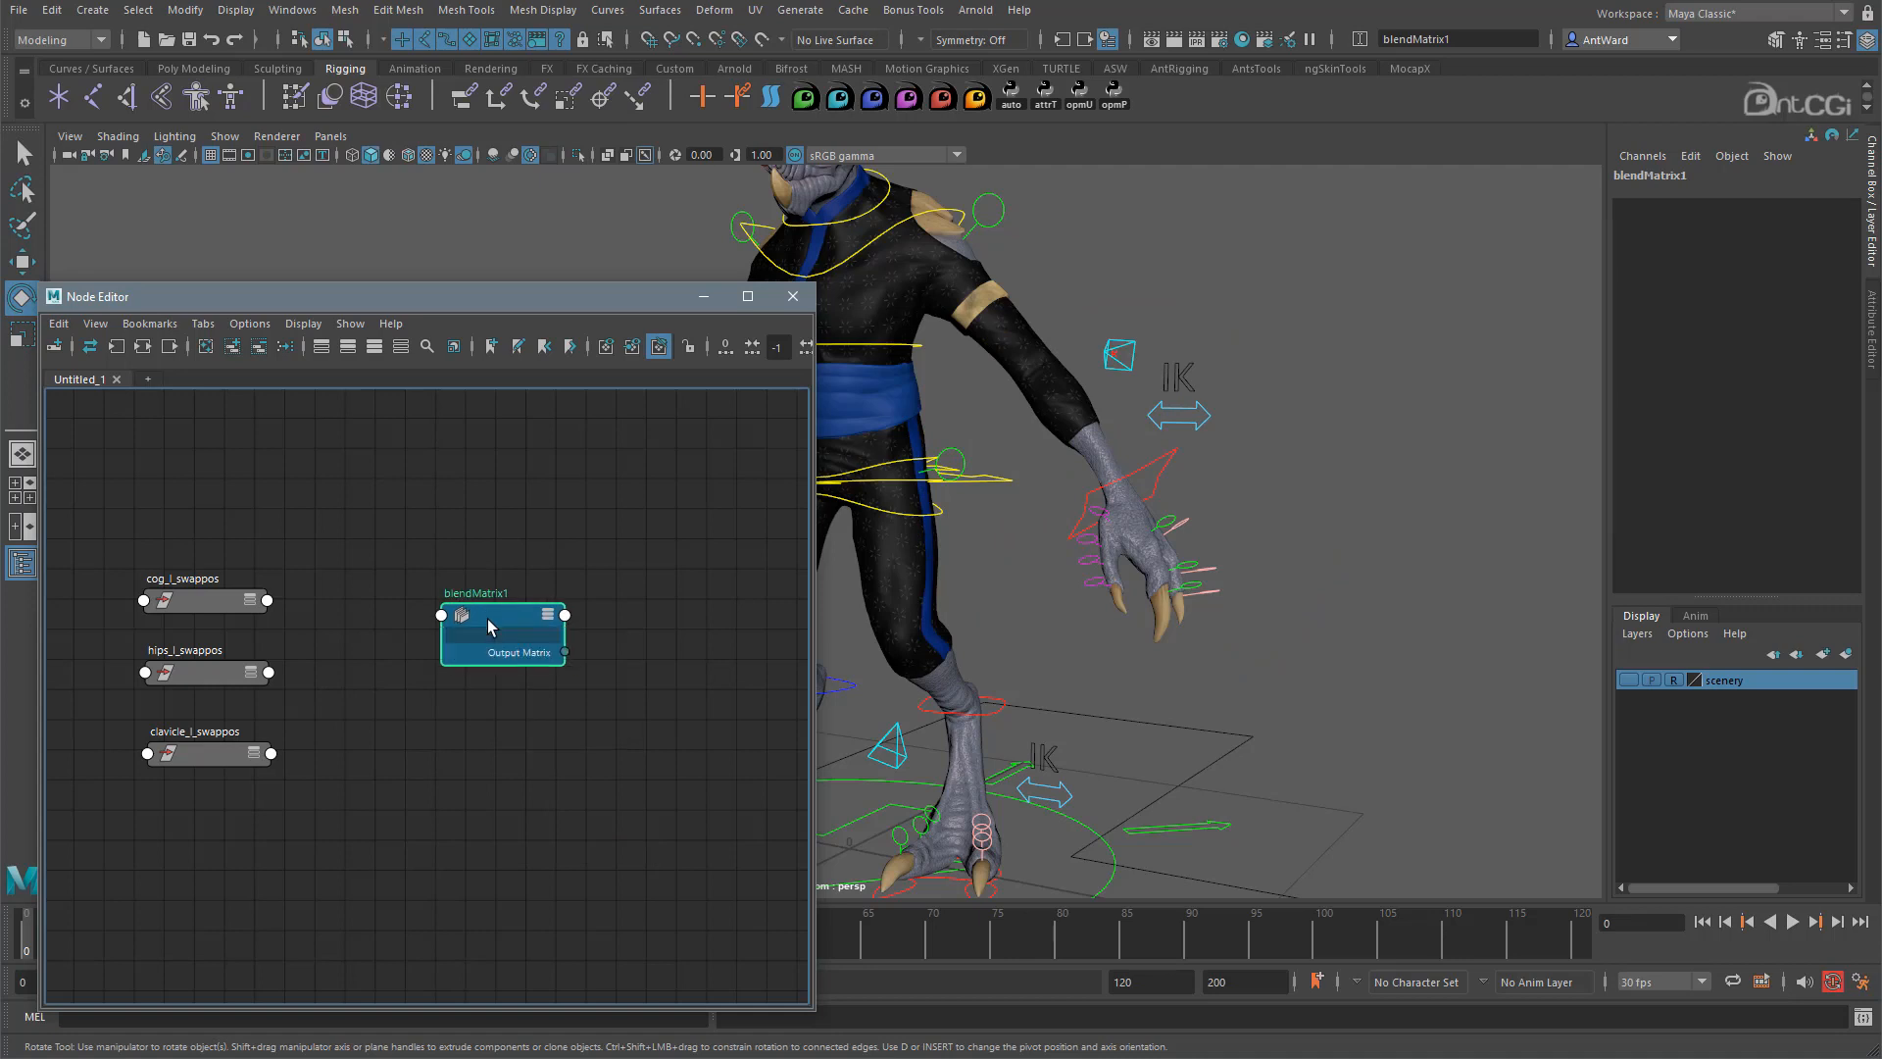
{"action": "left_click_drag", "start_coordinate": [489, 625], "coordinate": [467, 603]}
{"action": "key", "text": "Tab"}
{"action": "type", "text": "a"}
{"action": "type", "text": "rm_l_space_blend"}
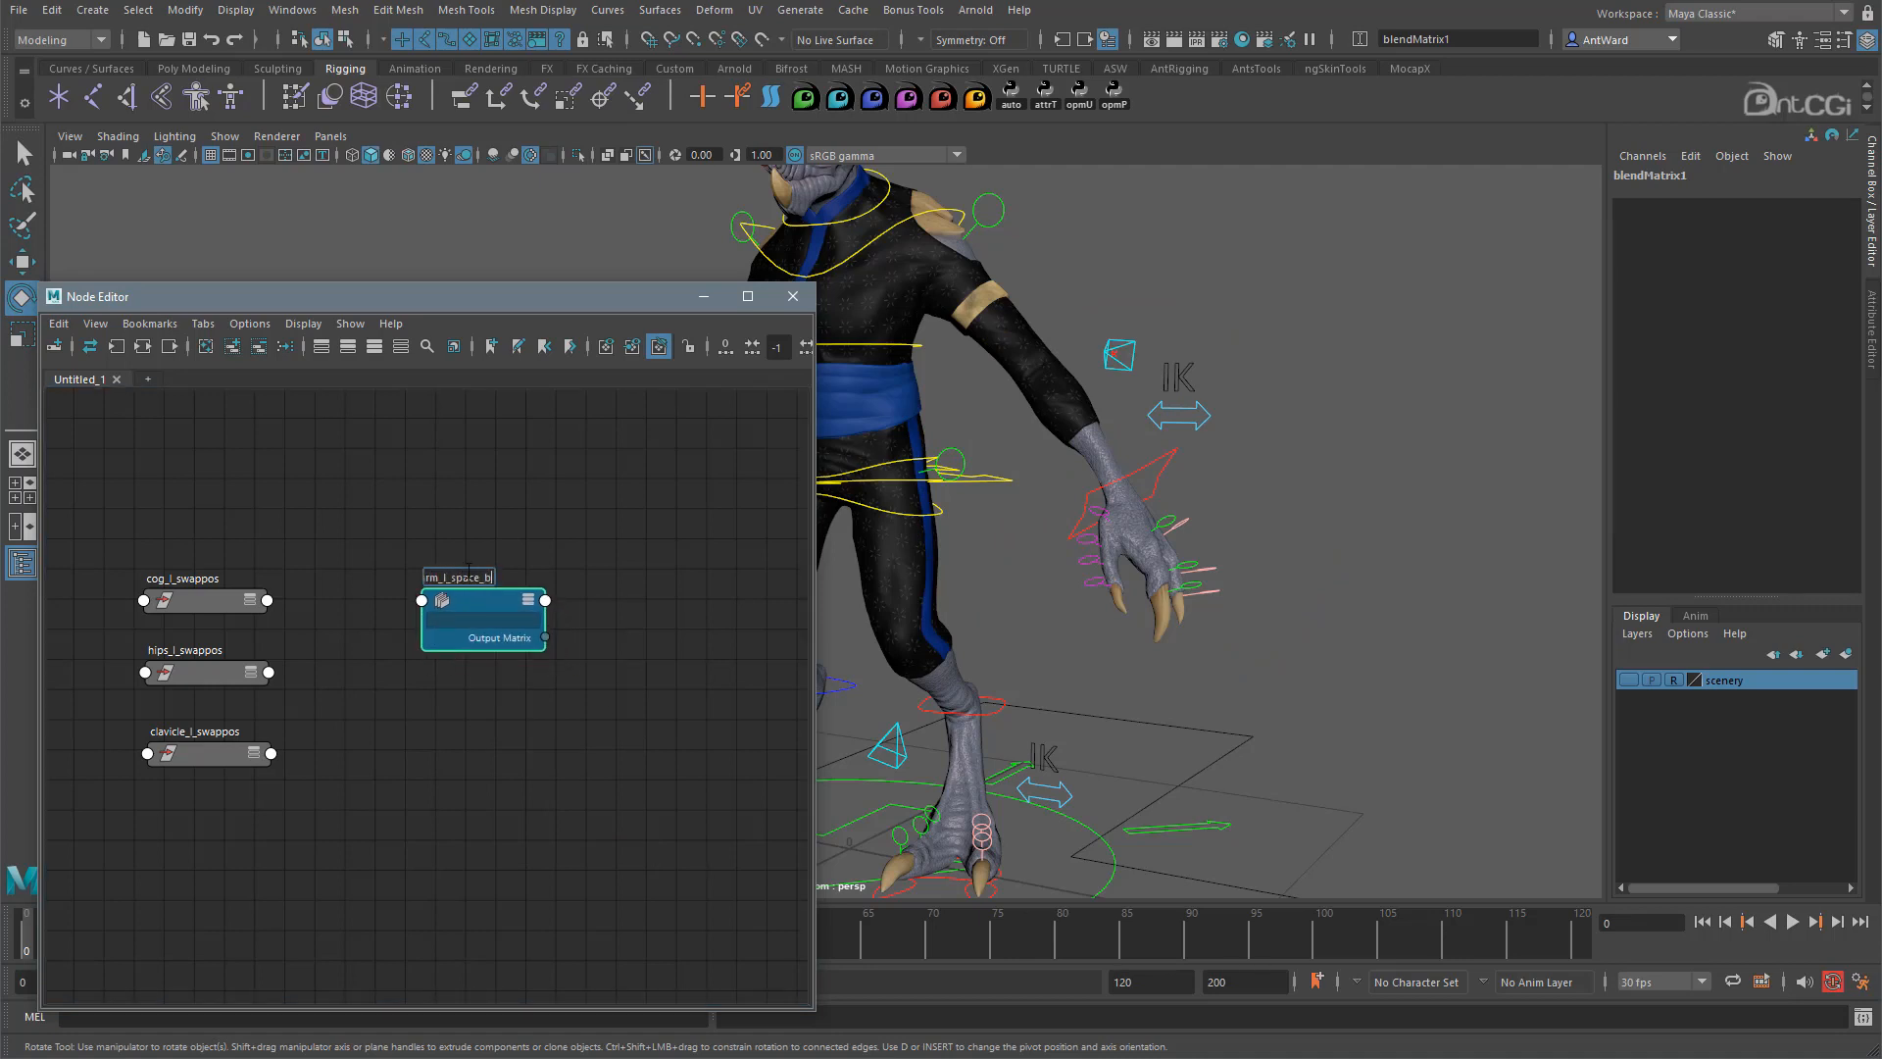
{"action": "key", "text": "Return"}
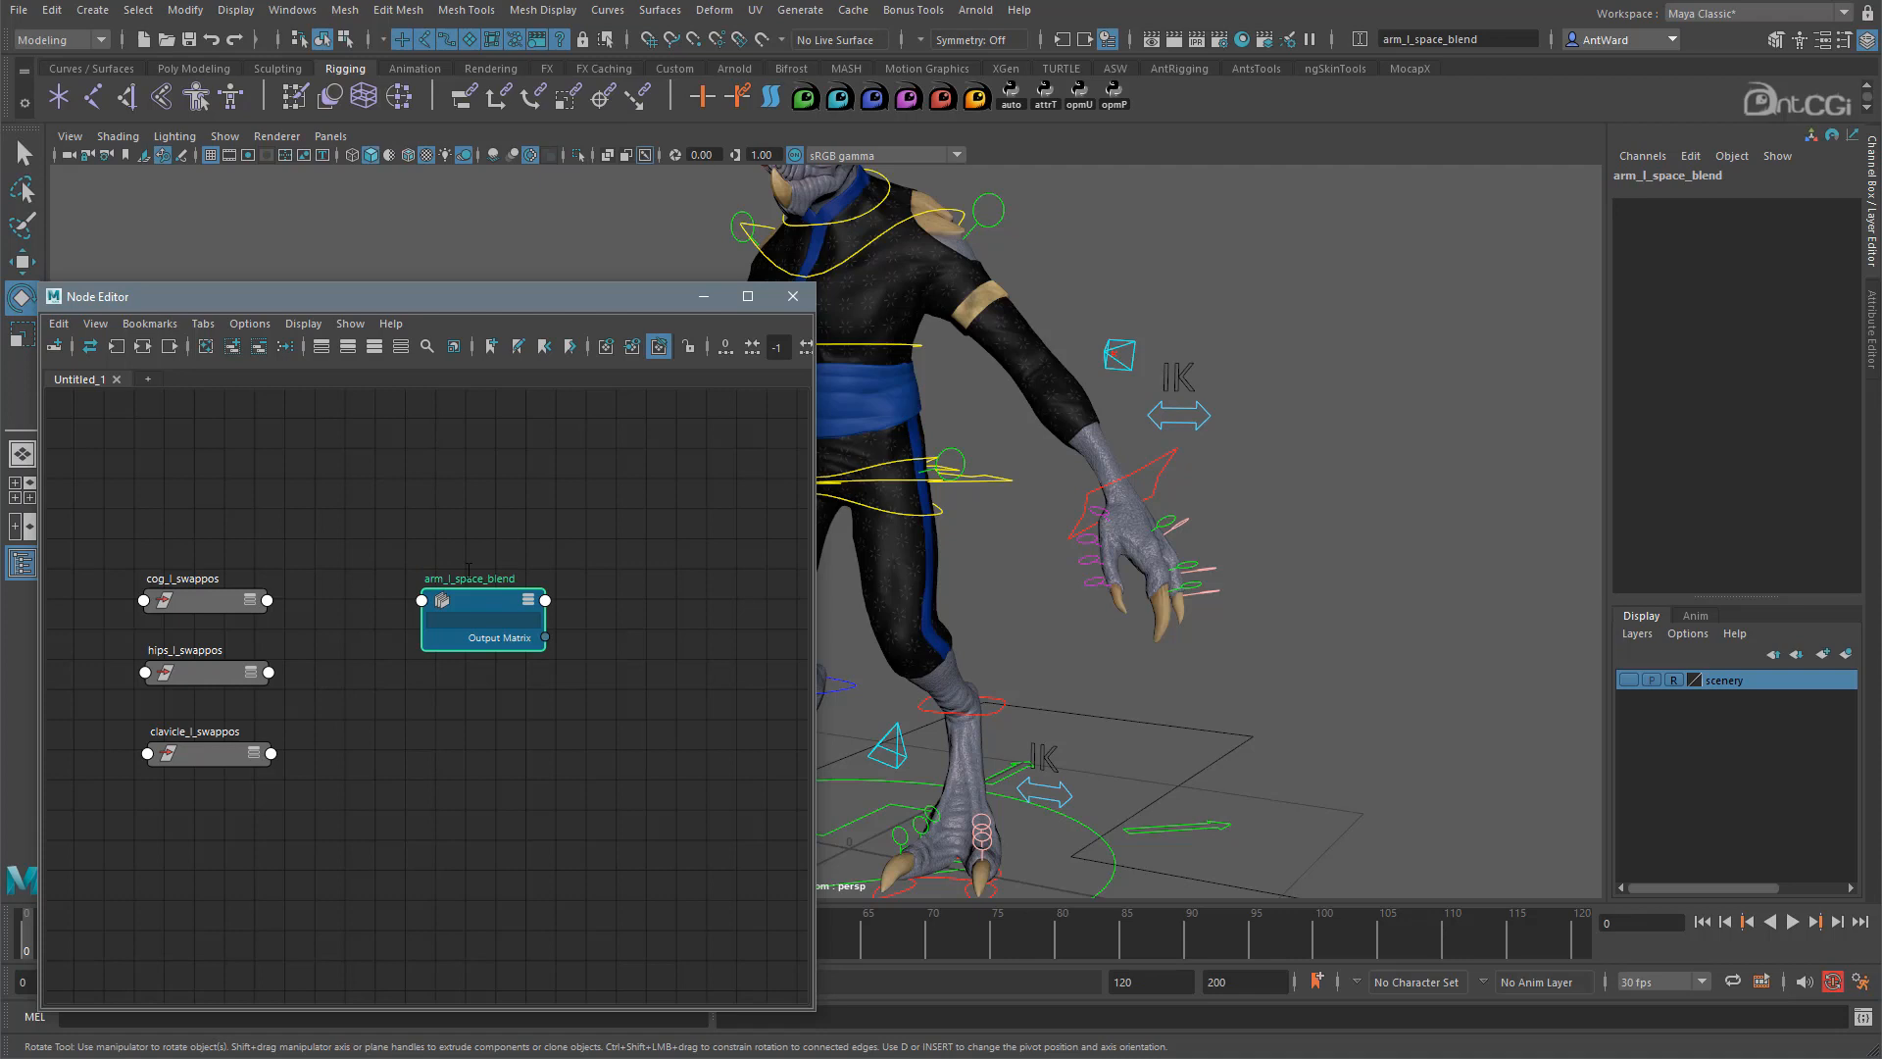
Show arm_l_ik_ctrl's Transform Offset Parent Matrix in a separate attribute window alongside the attributes of arm_l_space_blend.
{"action": "left_click", "coordinate": [1177, 454]}
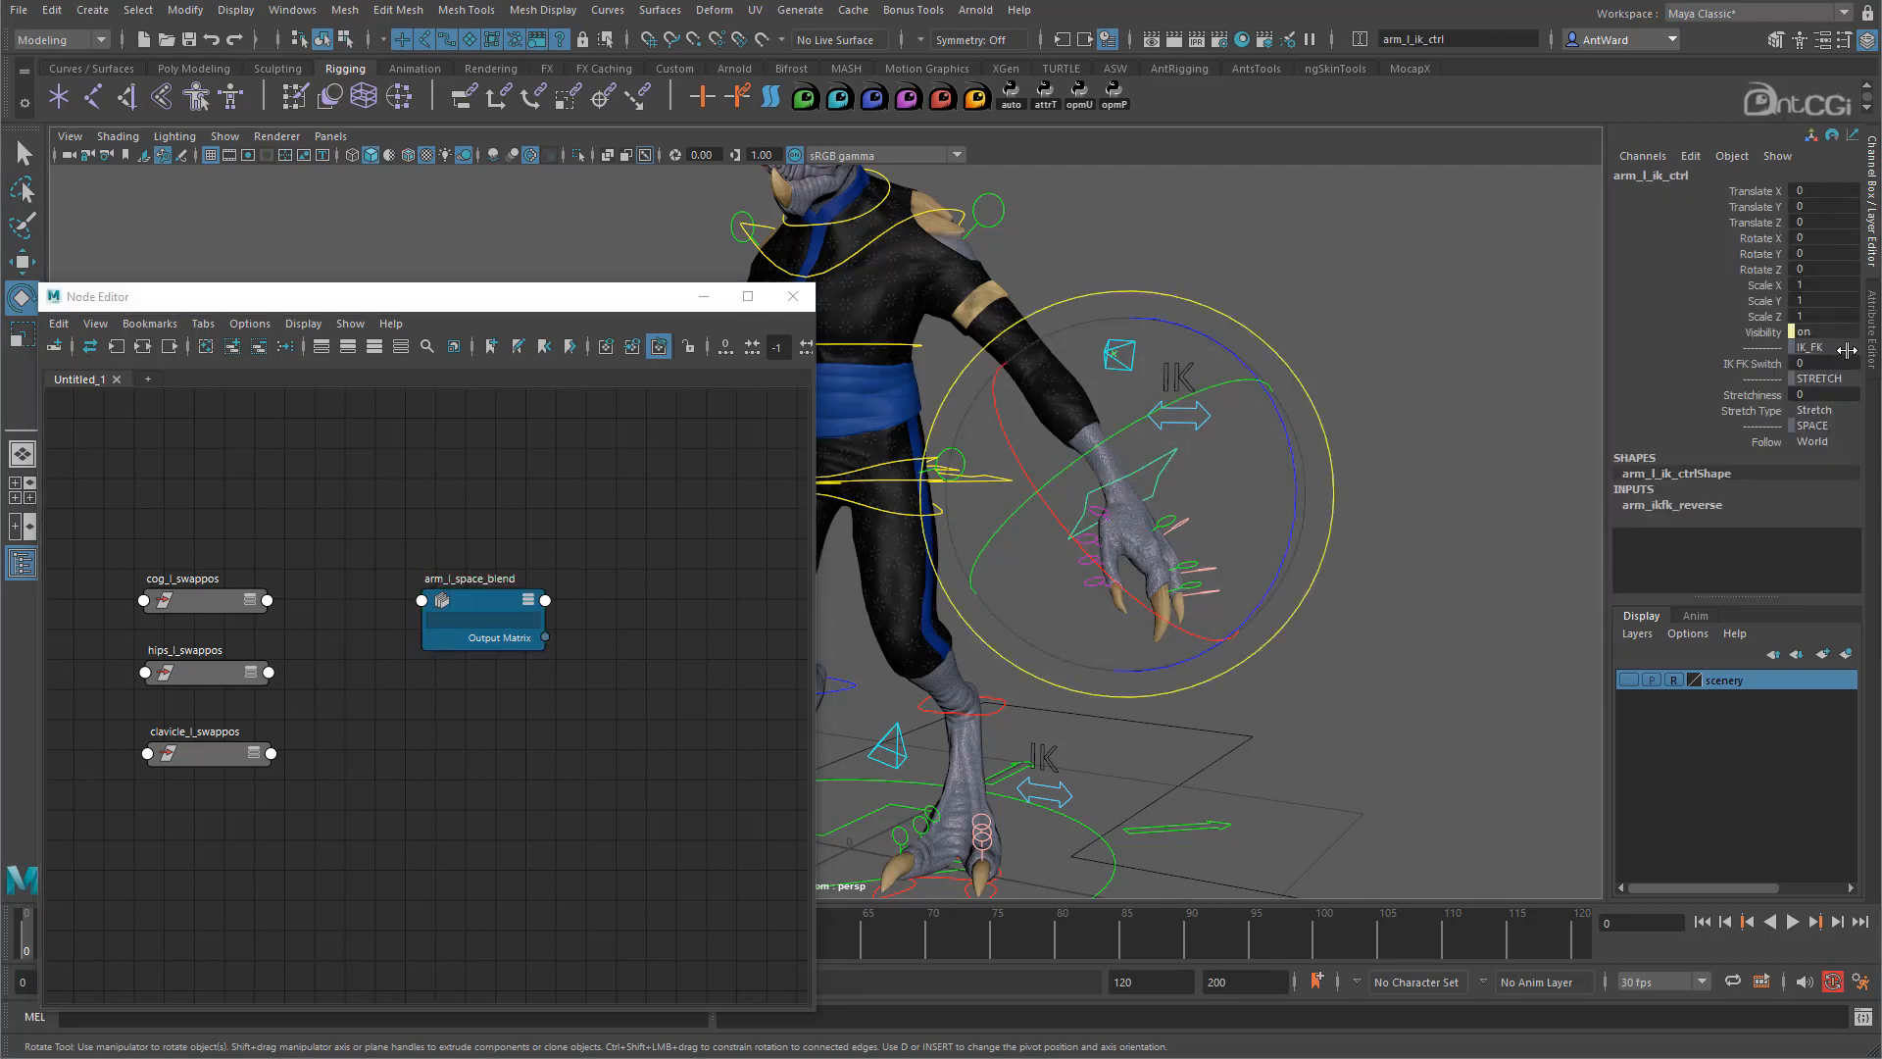
{"action": "left_click", "coordinate": [1873, 338]}
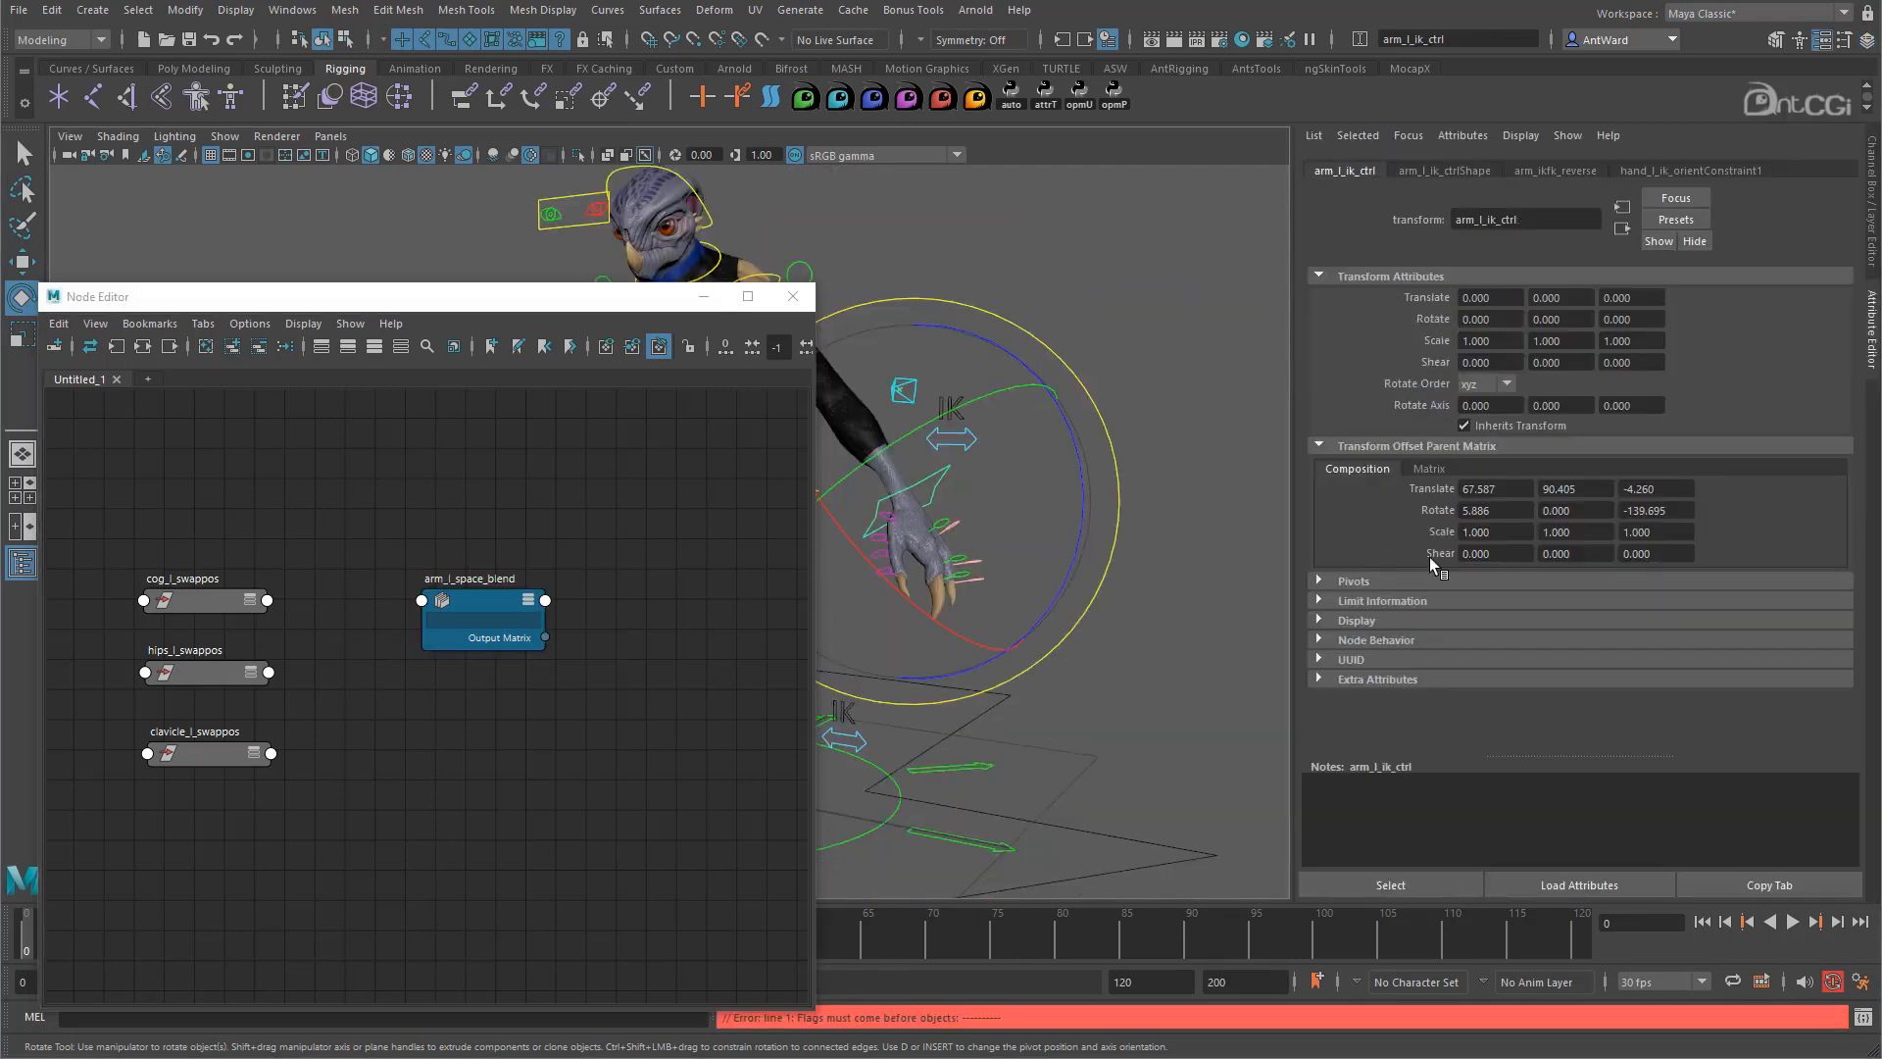
{"action": "left_click_drag", "start_coordinate": [1304, 488], "coordinate": [1299, 430]}
{"action": "left_click", "coordinate": [1770, 885]}
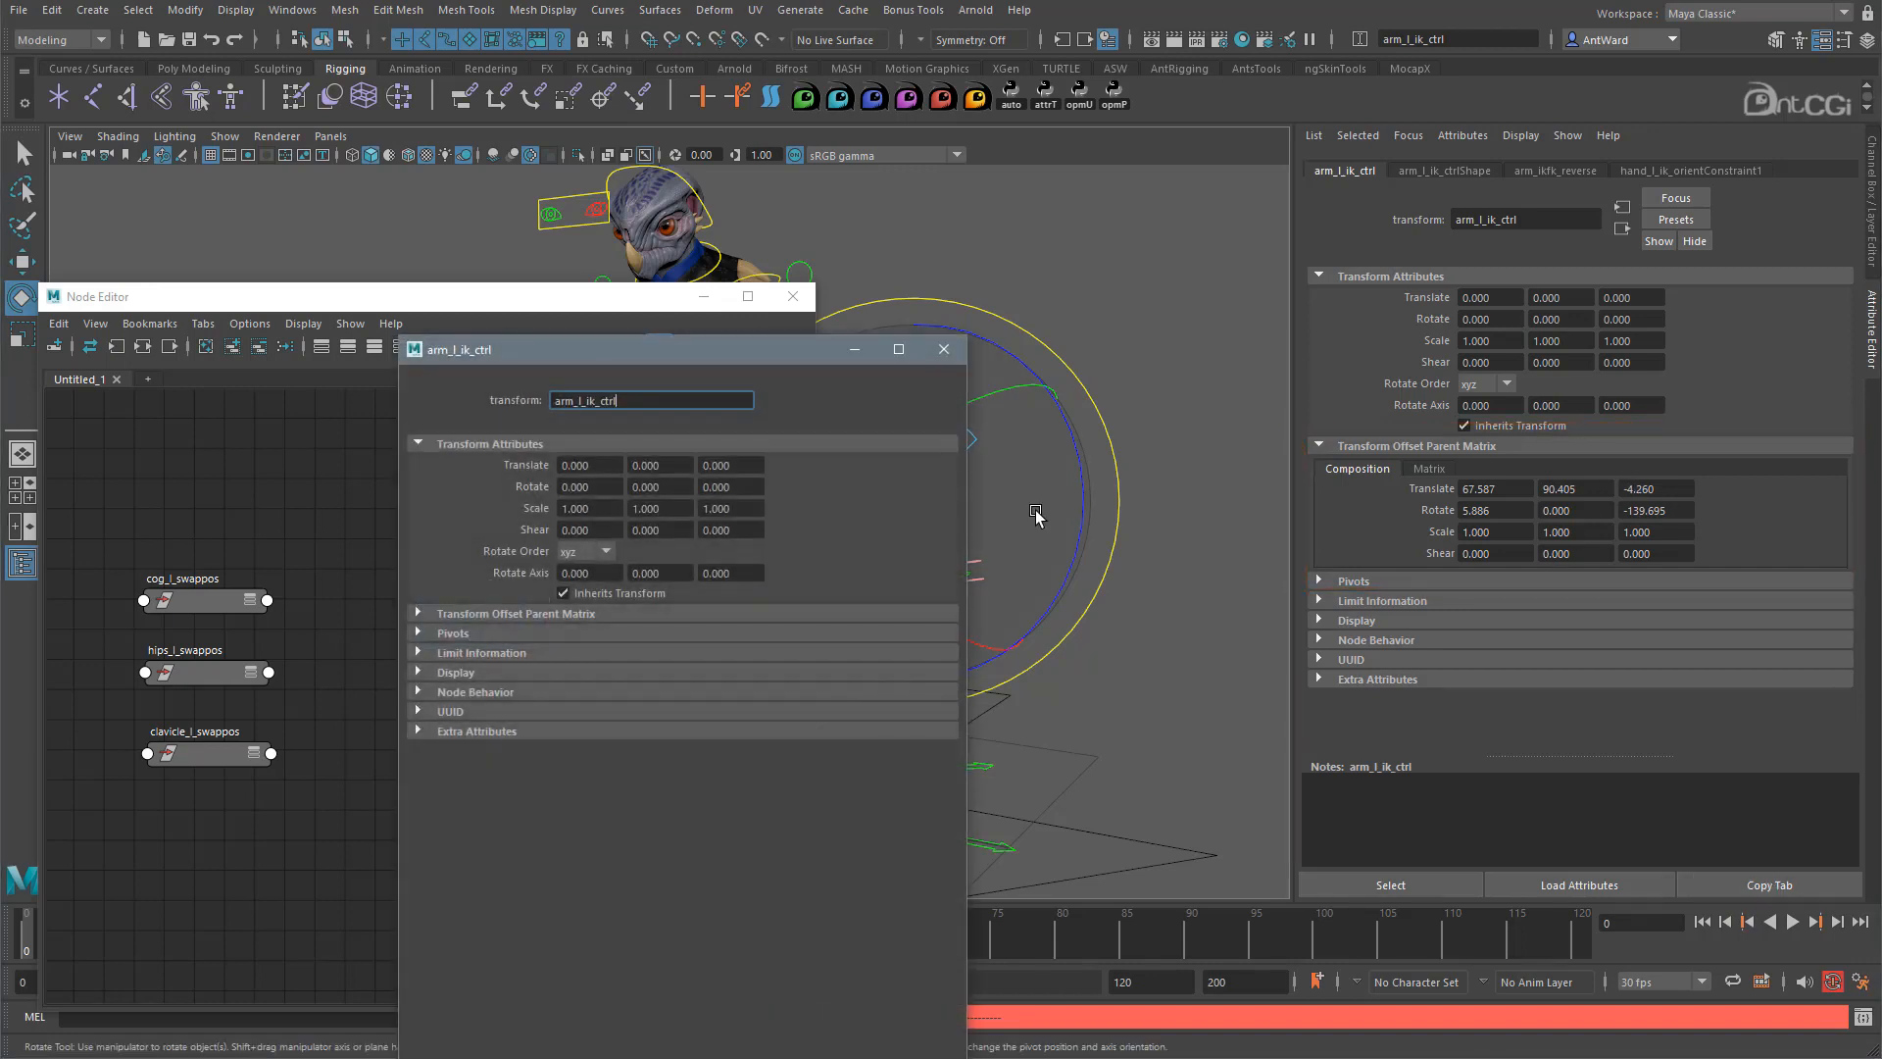
{"action": "left_click_drag", "start_coordinate": [704, 345], "coordinate": [970, 192]}
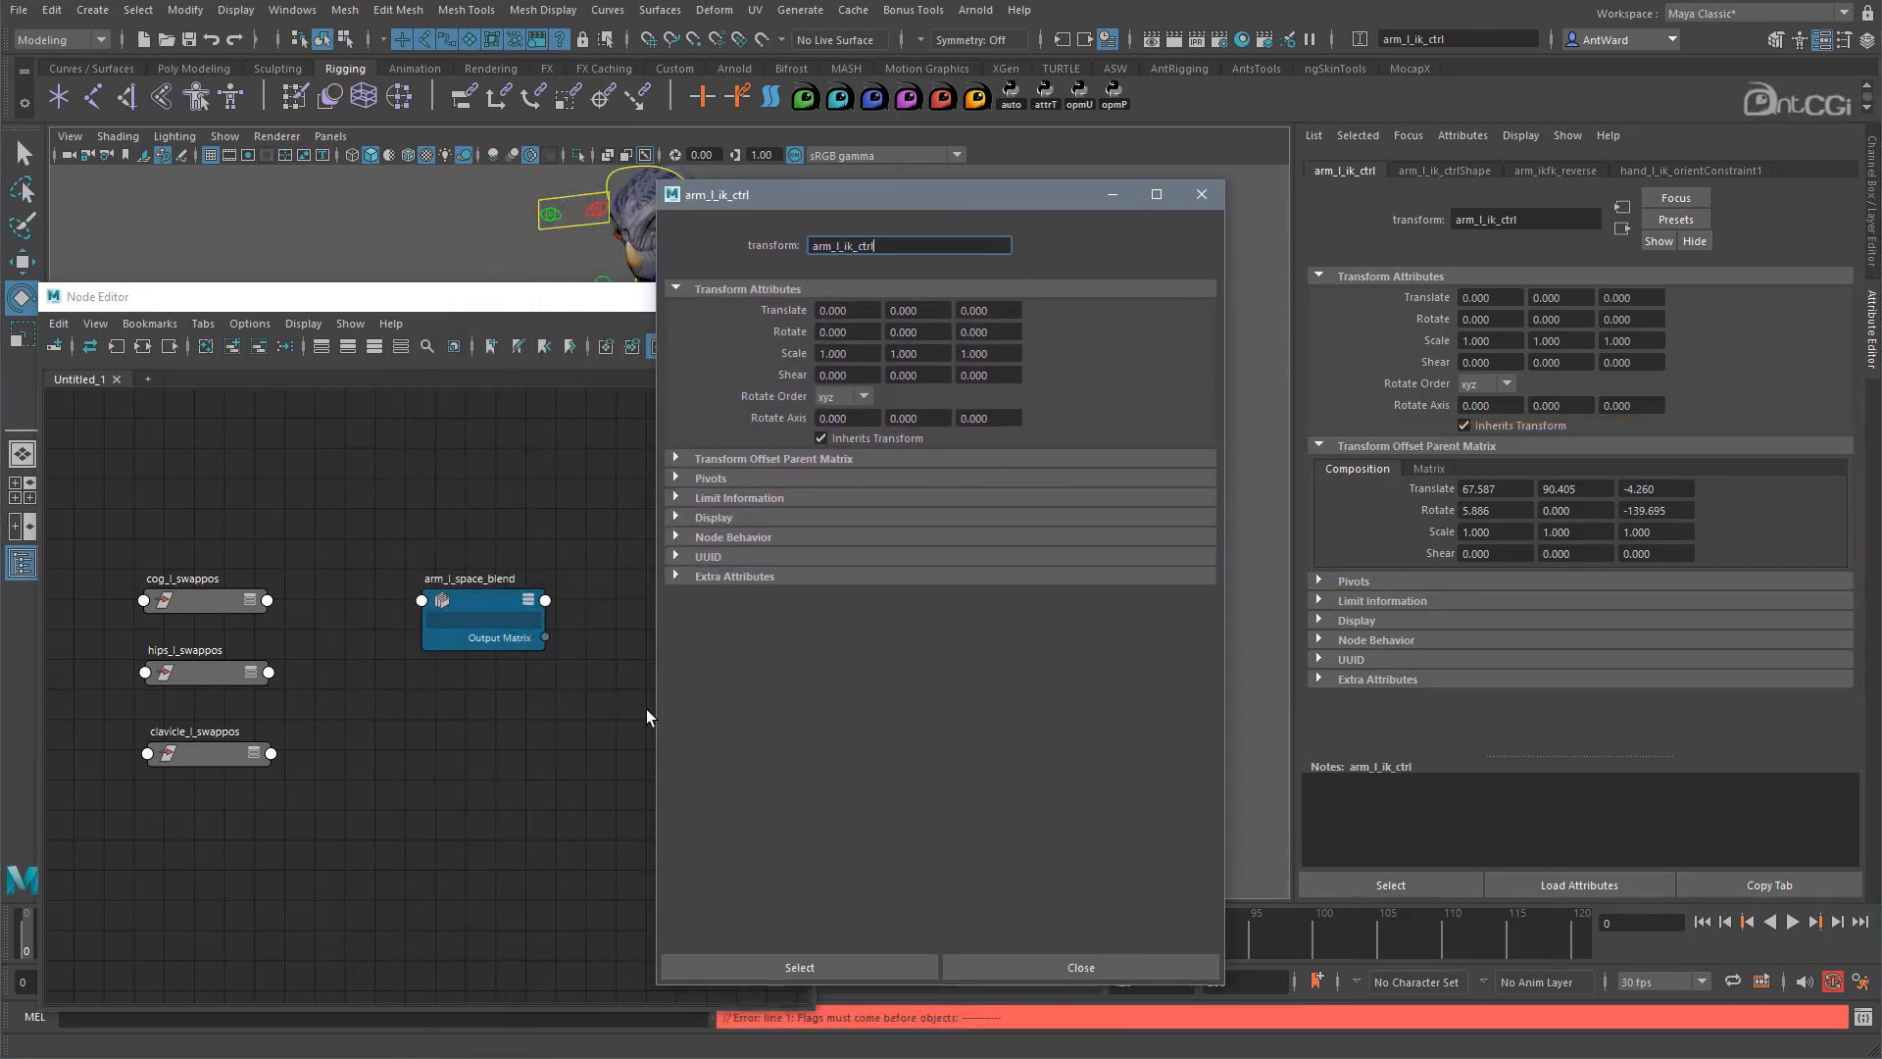
{"action": "left_click", "coordinate": [456, 596]}
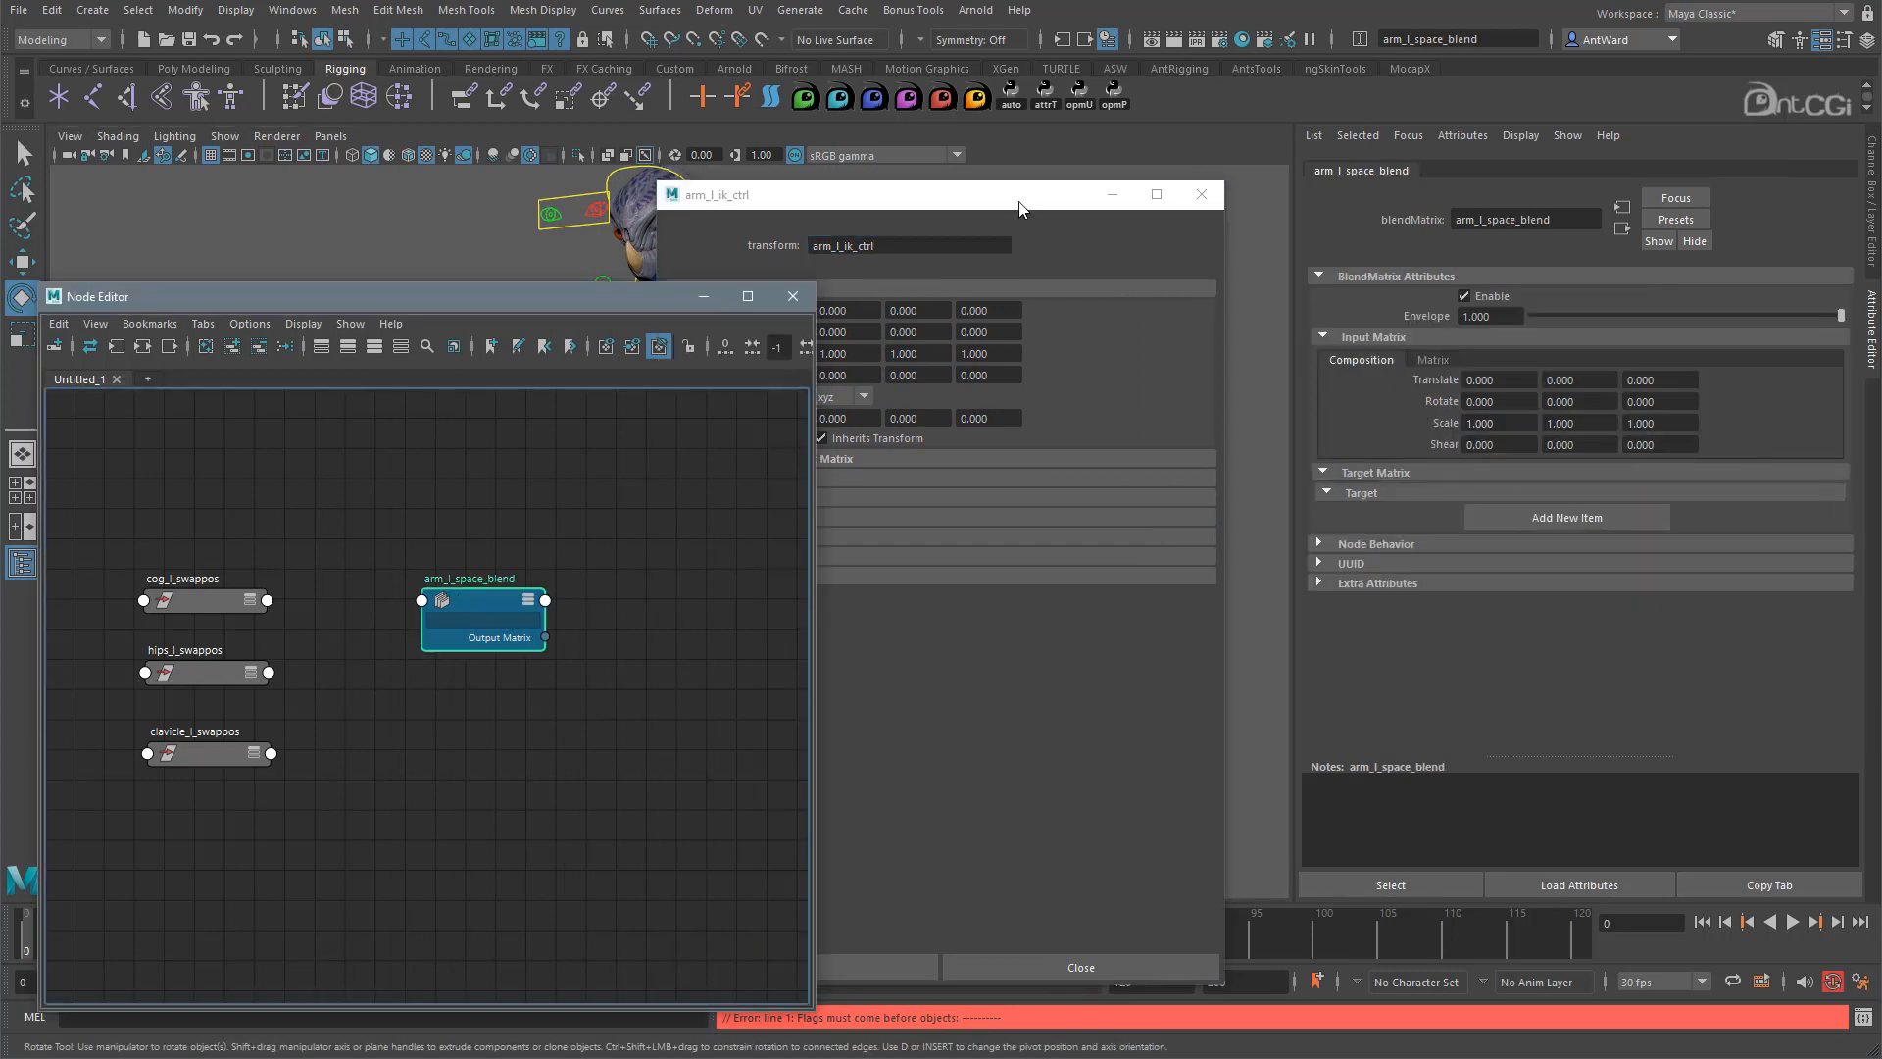
{"action": "left_click", "coordinate": [760, 459]}
Copy arm_l_ik_ctrl's offset parent matrix translation, 67.587, 90.405, -4.260, into the Input Matrix translation of arm_l_space_blend.
{"action": "double_click", "coordinate": [838, 502]}
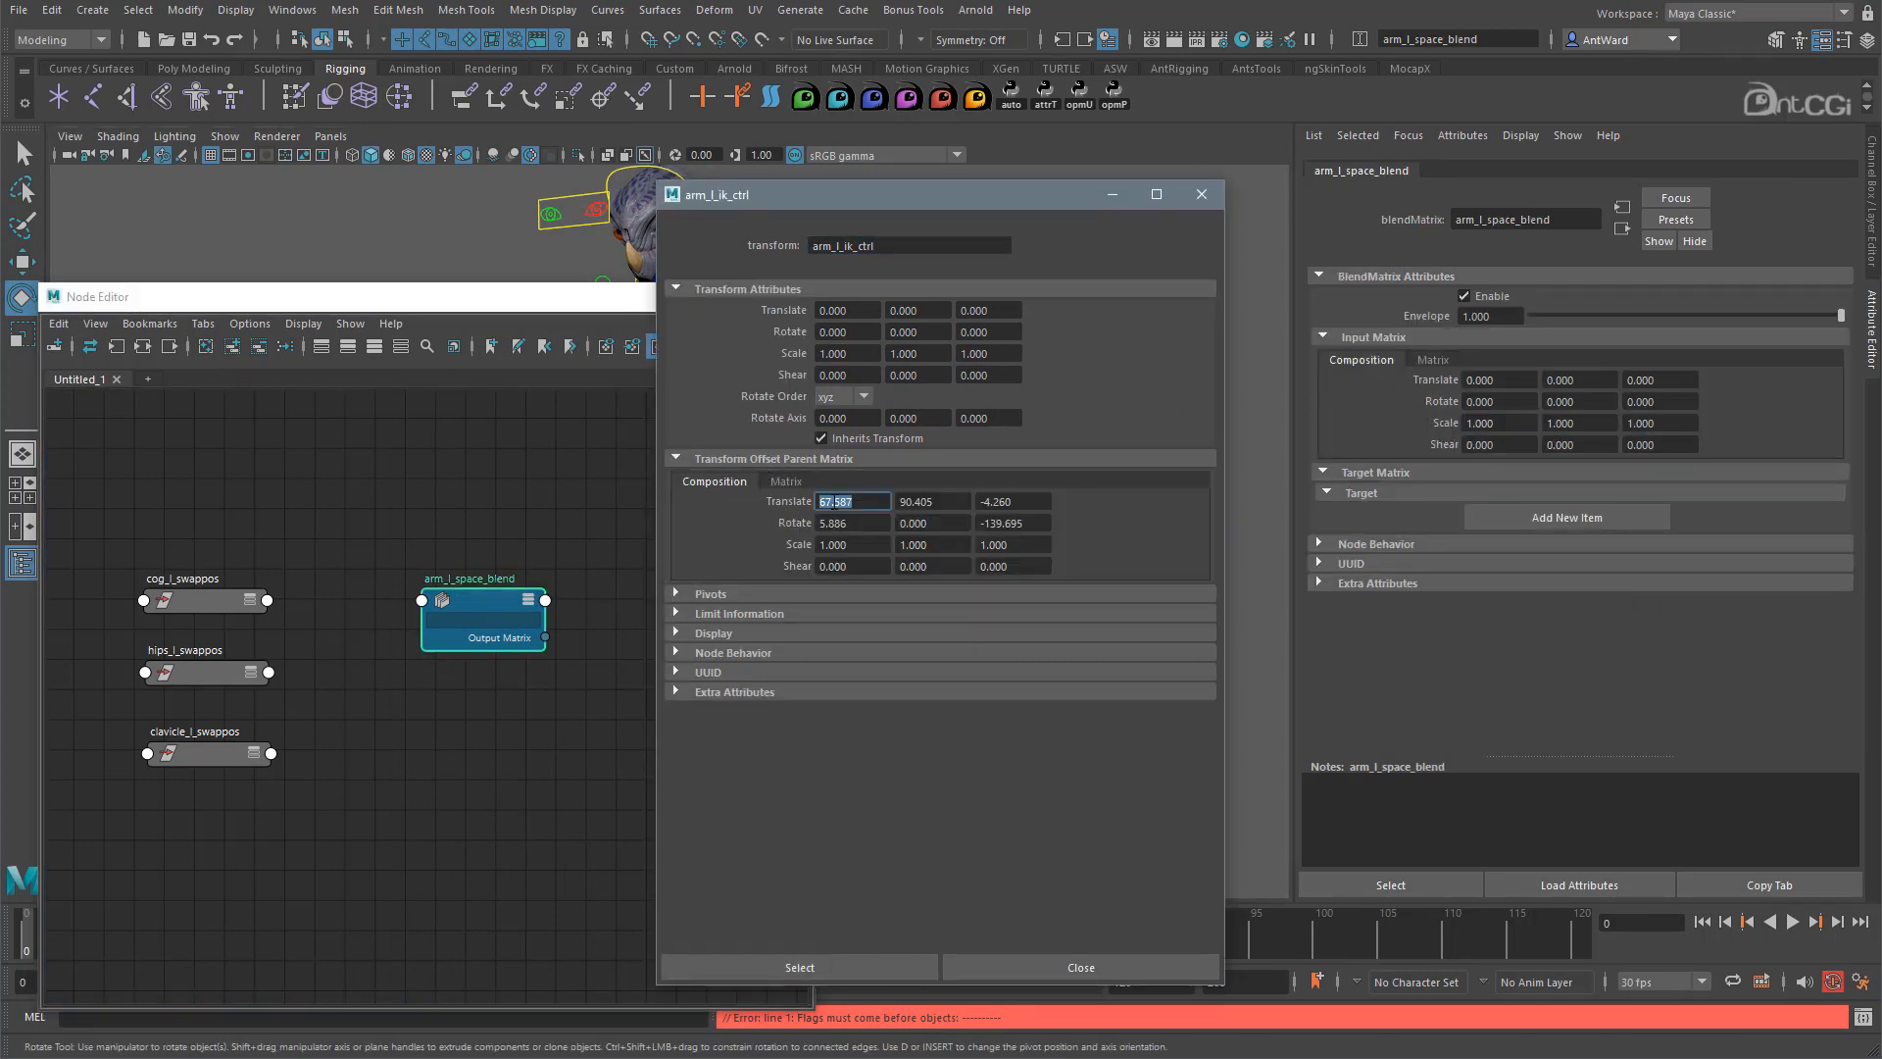
{"action": "double_click", "coordinate": [919, 502]}
{"action": "key", "text": "ctrl+c"}
{"action": "double_click", "coordinate": [1565, 380]}
{"action": "key", "text": "ctrl+v"}
{"action": "double_click", "coordinate": [1000, 502]}
{"action": "double_click", "coordinate": [1646, 380]}
{"action": "key", "text": "ctrl+v"}
Copy the offset rotation values X 5.886 and Z -139.695 into arm_l_space_blend's Input Matrix and close the copied attribute window.
{"action": "double_click", "coordinate": [837, 524]}
{"action": "key", "text": "ctrl+c"}
{"action": "double_click", "coordinate": [1514, 403]}
{"action": "key", "text": "ctrl+v"}
{"action": "double_click", "coordinate": [1013, 524]}
{"action": "key", "text": "ctrl+c"}
{"action": "double_click", "coordinate": [1660, 402]}
{"action": "key", "text": "ctrl+v"}
{"action": "key", "text": "Return"}
{"action": "left_click", "coordinate": [1202, 195]}
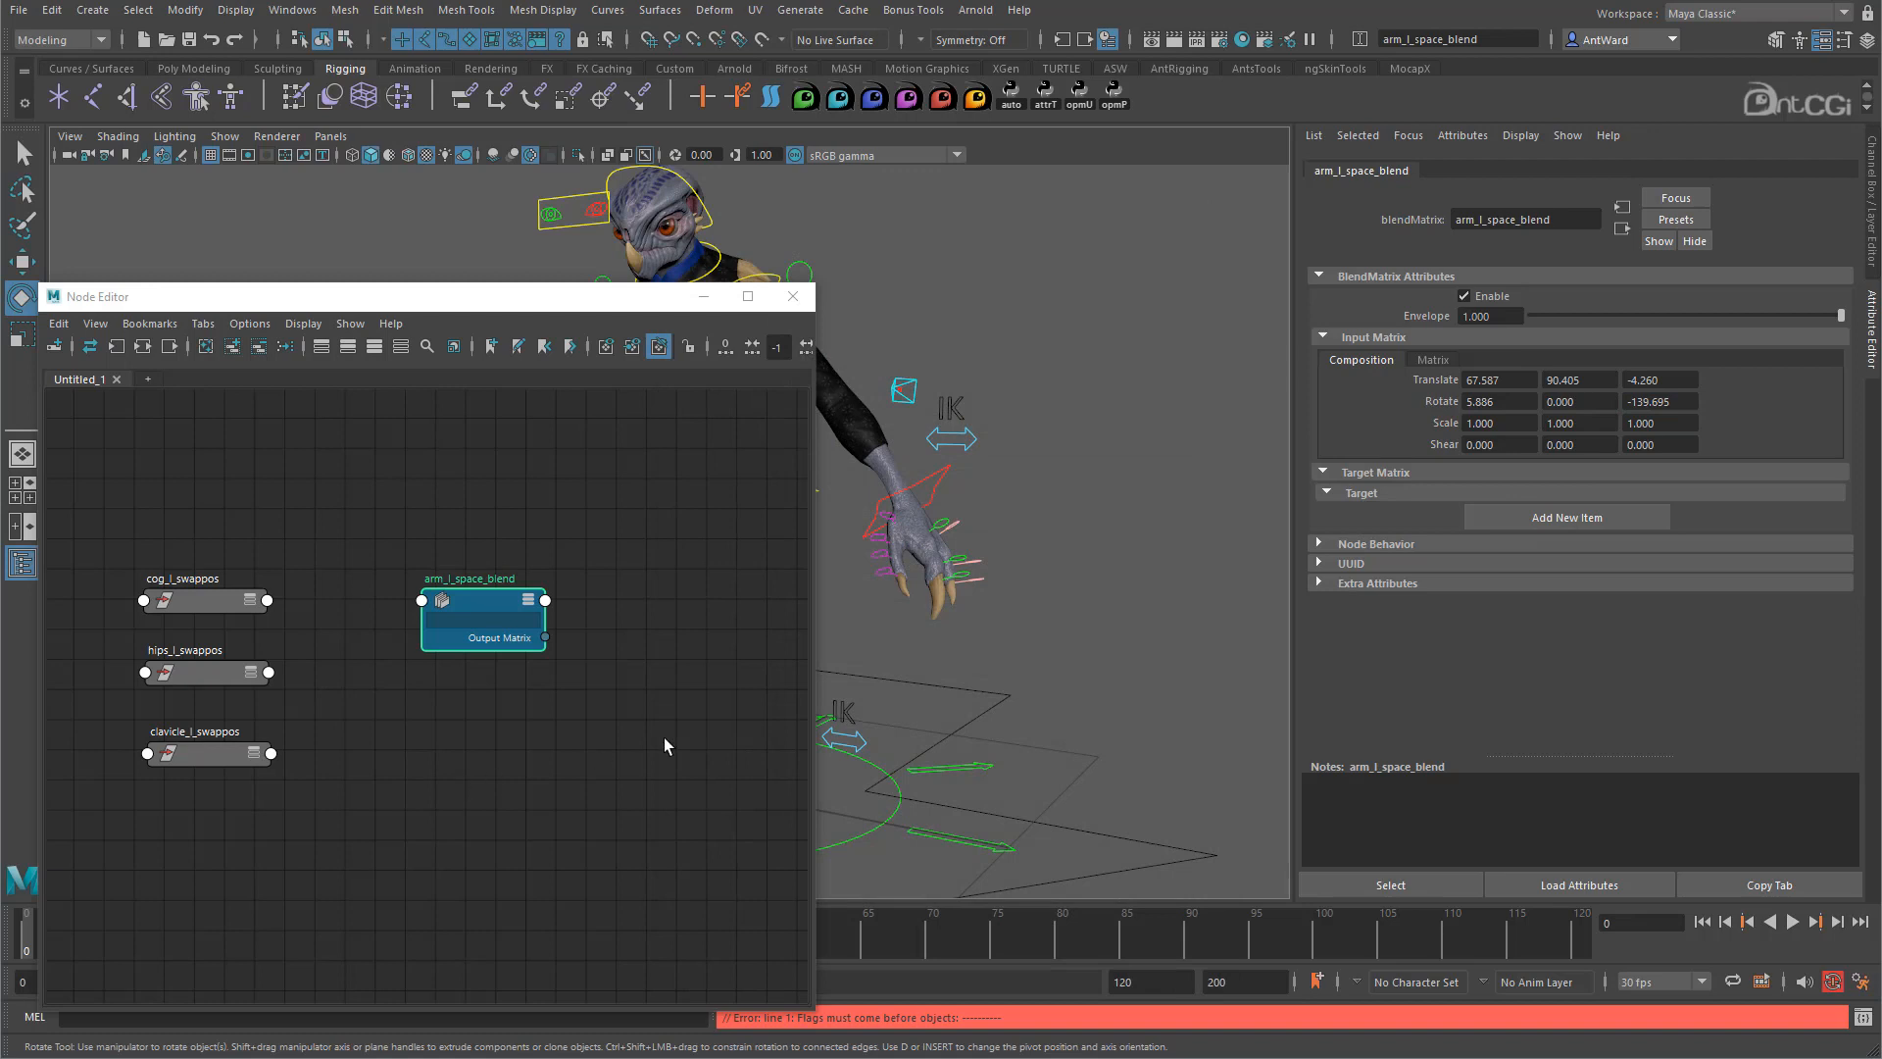
Add three target items, Target[0] to Target[2], to the arm_l_space_blend node.
{"action": "left_click", "coordinate": [1501, 516]}
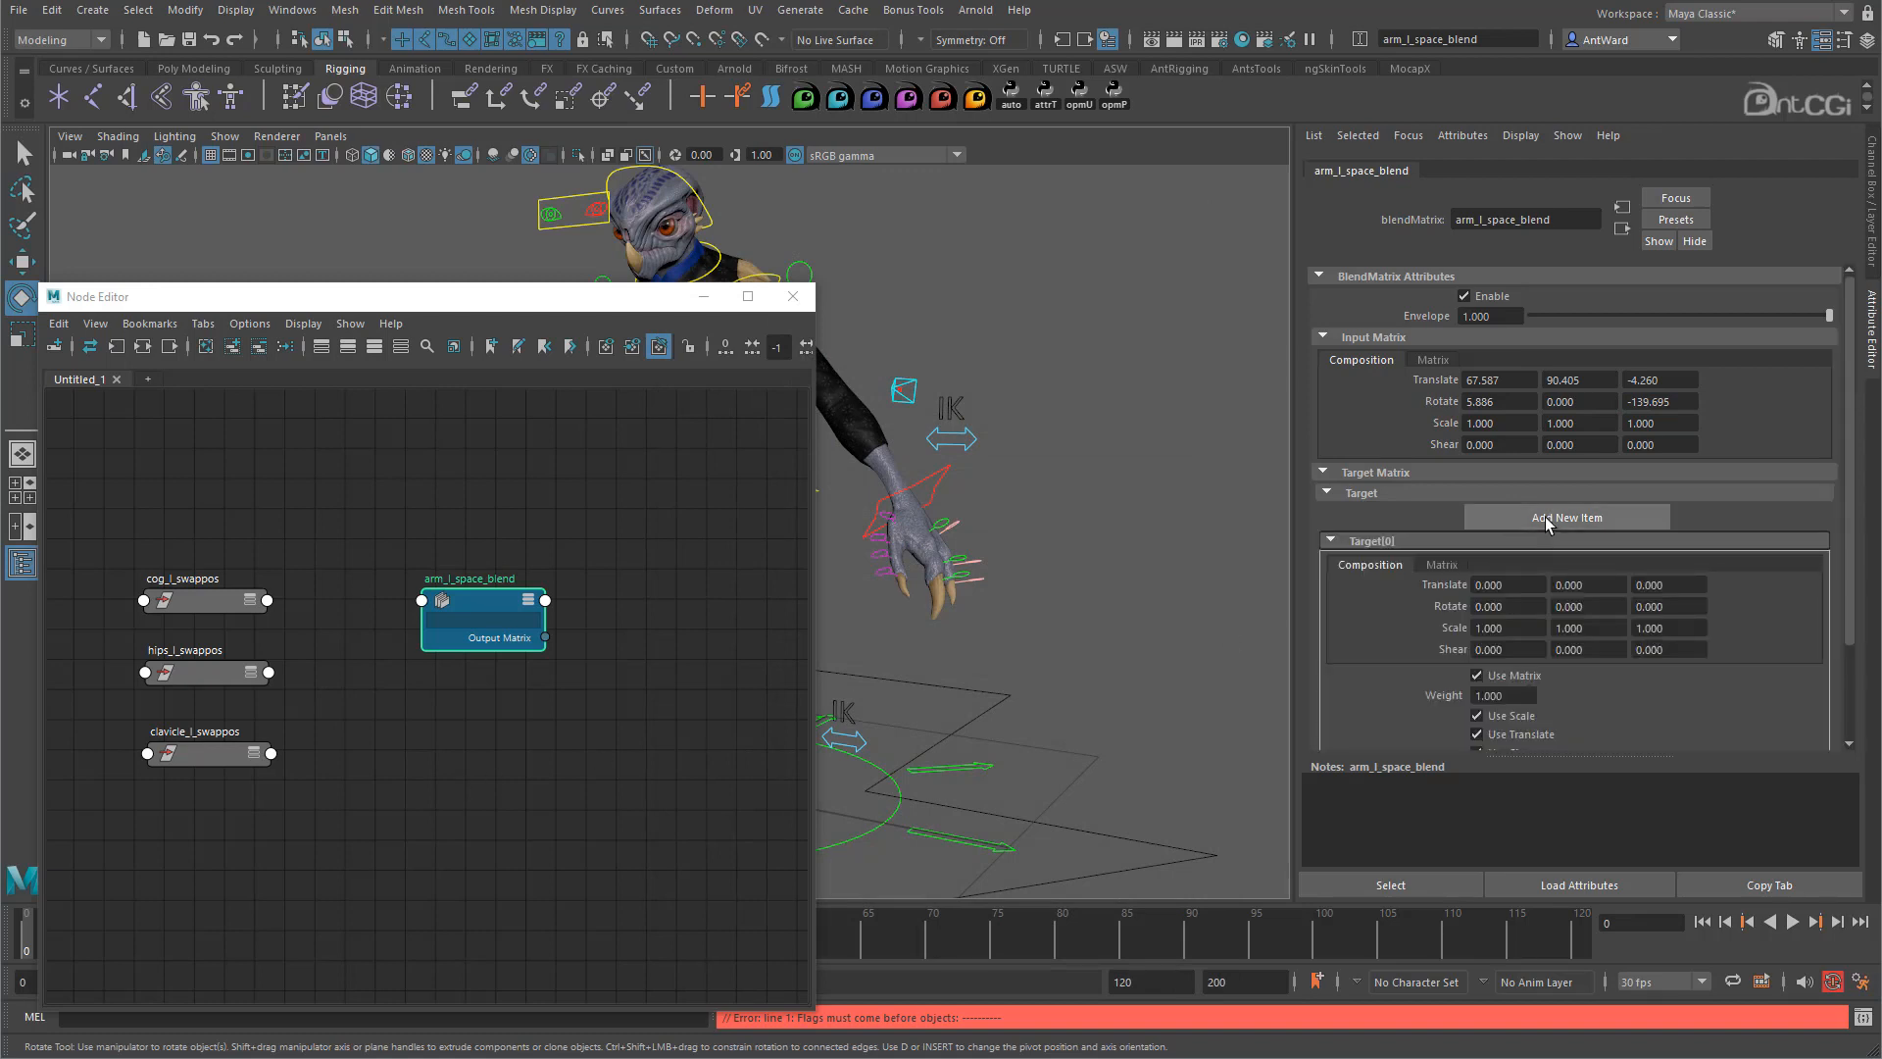
{"action": "left_click", "coordinate": [1545, 516]}
{"action": "scroll", "coordinate": [1651, 502], "scroll_direction": "down", "scroll_amount": 3}
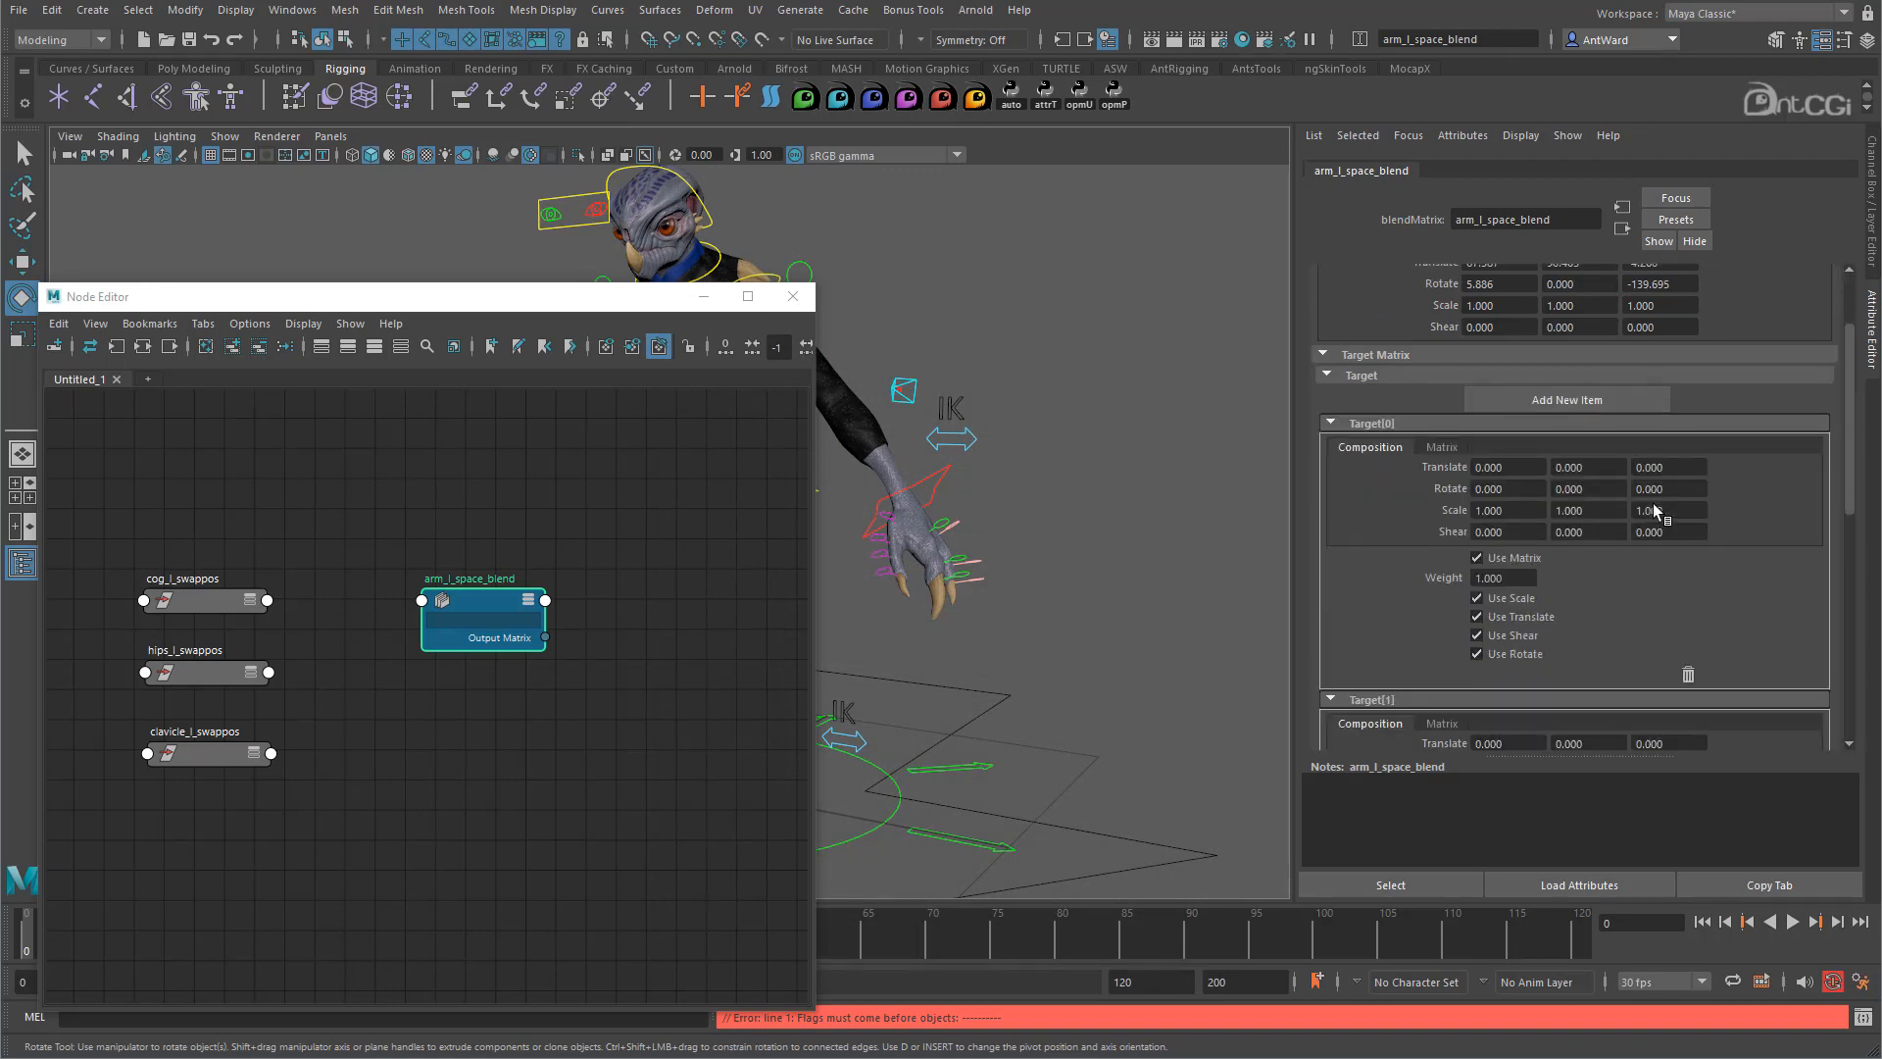
{"action": "scroll", "coordinate": [1404, 467], "scroll_direction": "down", "scroll_amount": 10}
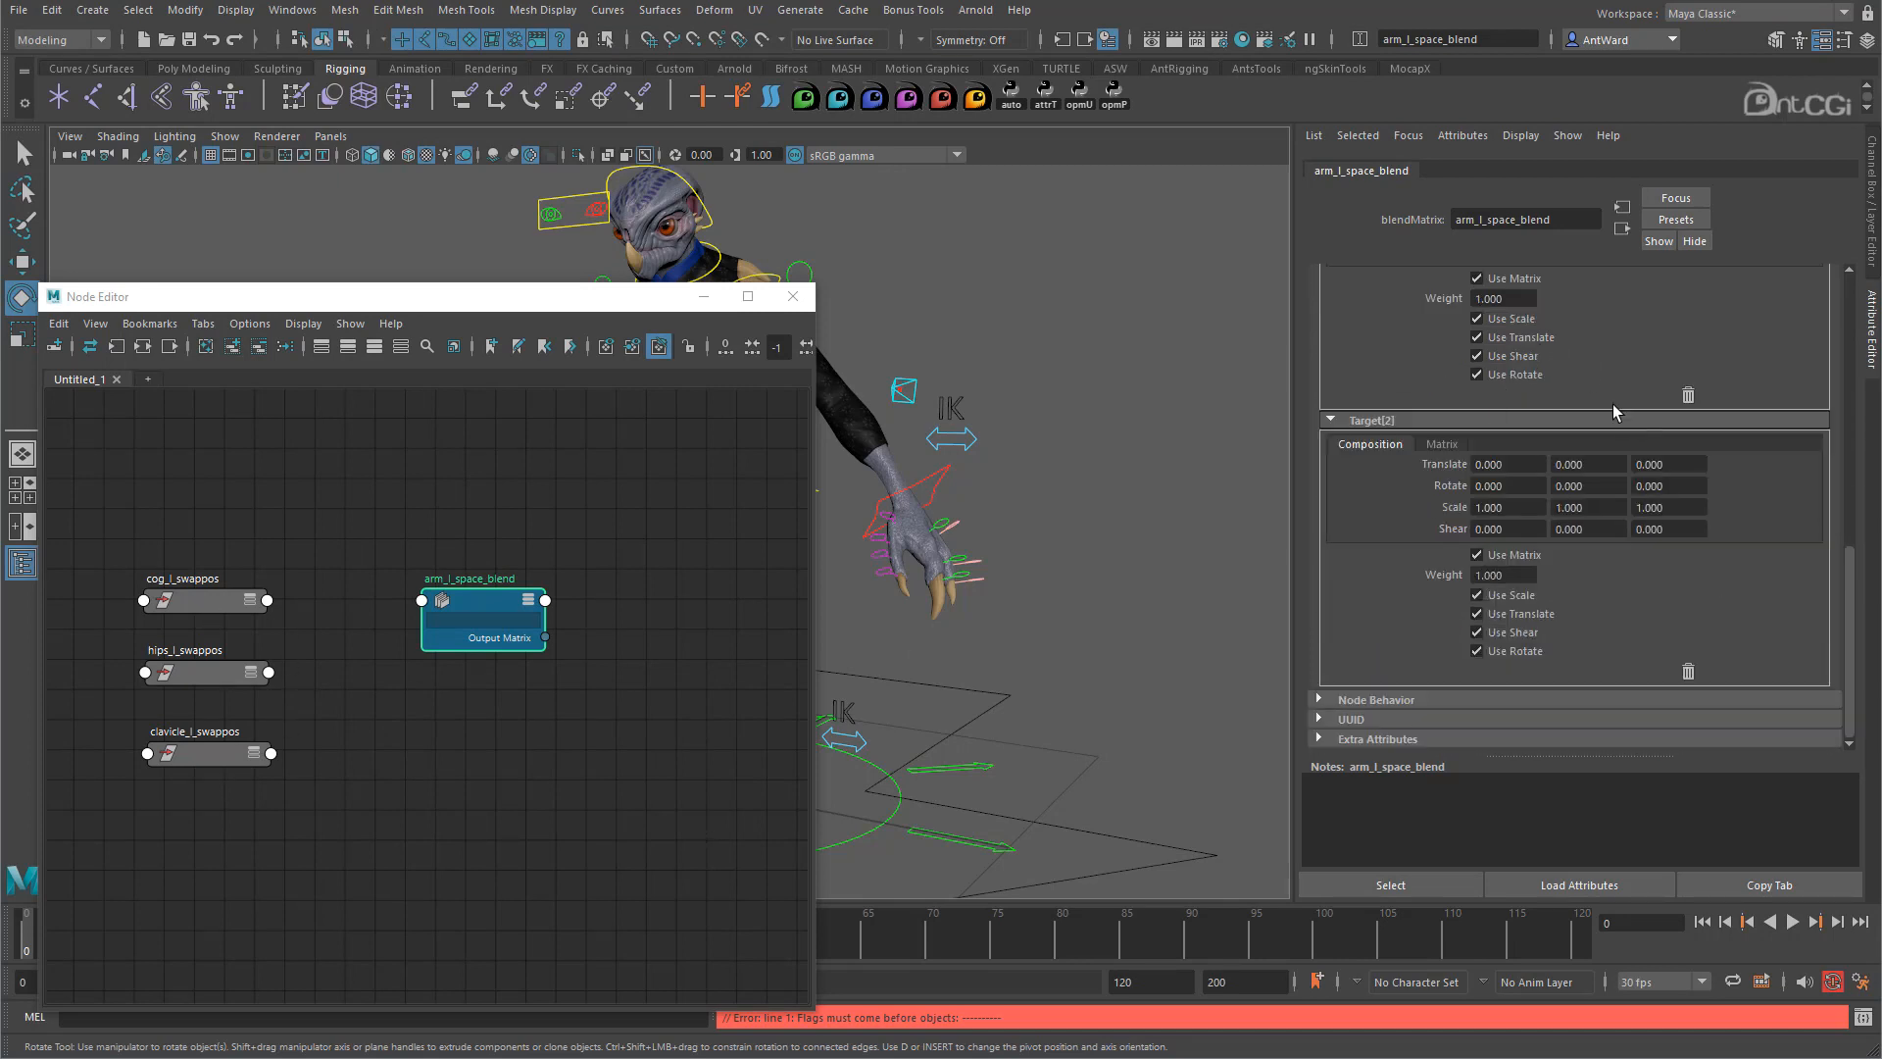
Connect World Matrix[0] of cog_l_swappos to target[0].targetMatrix of arm_l_space_blend.
{"action": "left_click_drag", "start_coordinate": [488, 610], "coordinate": [577, 675]}
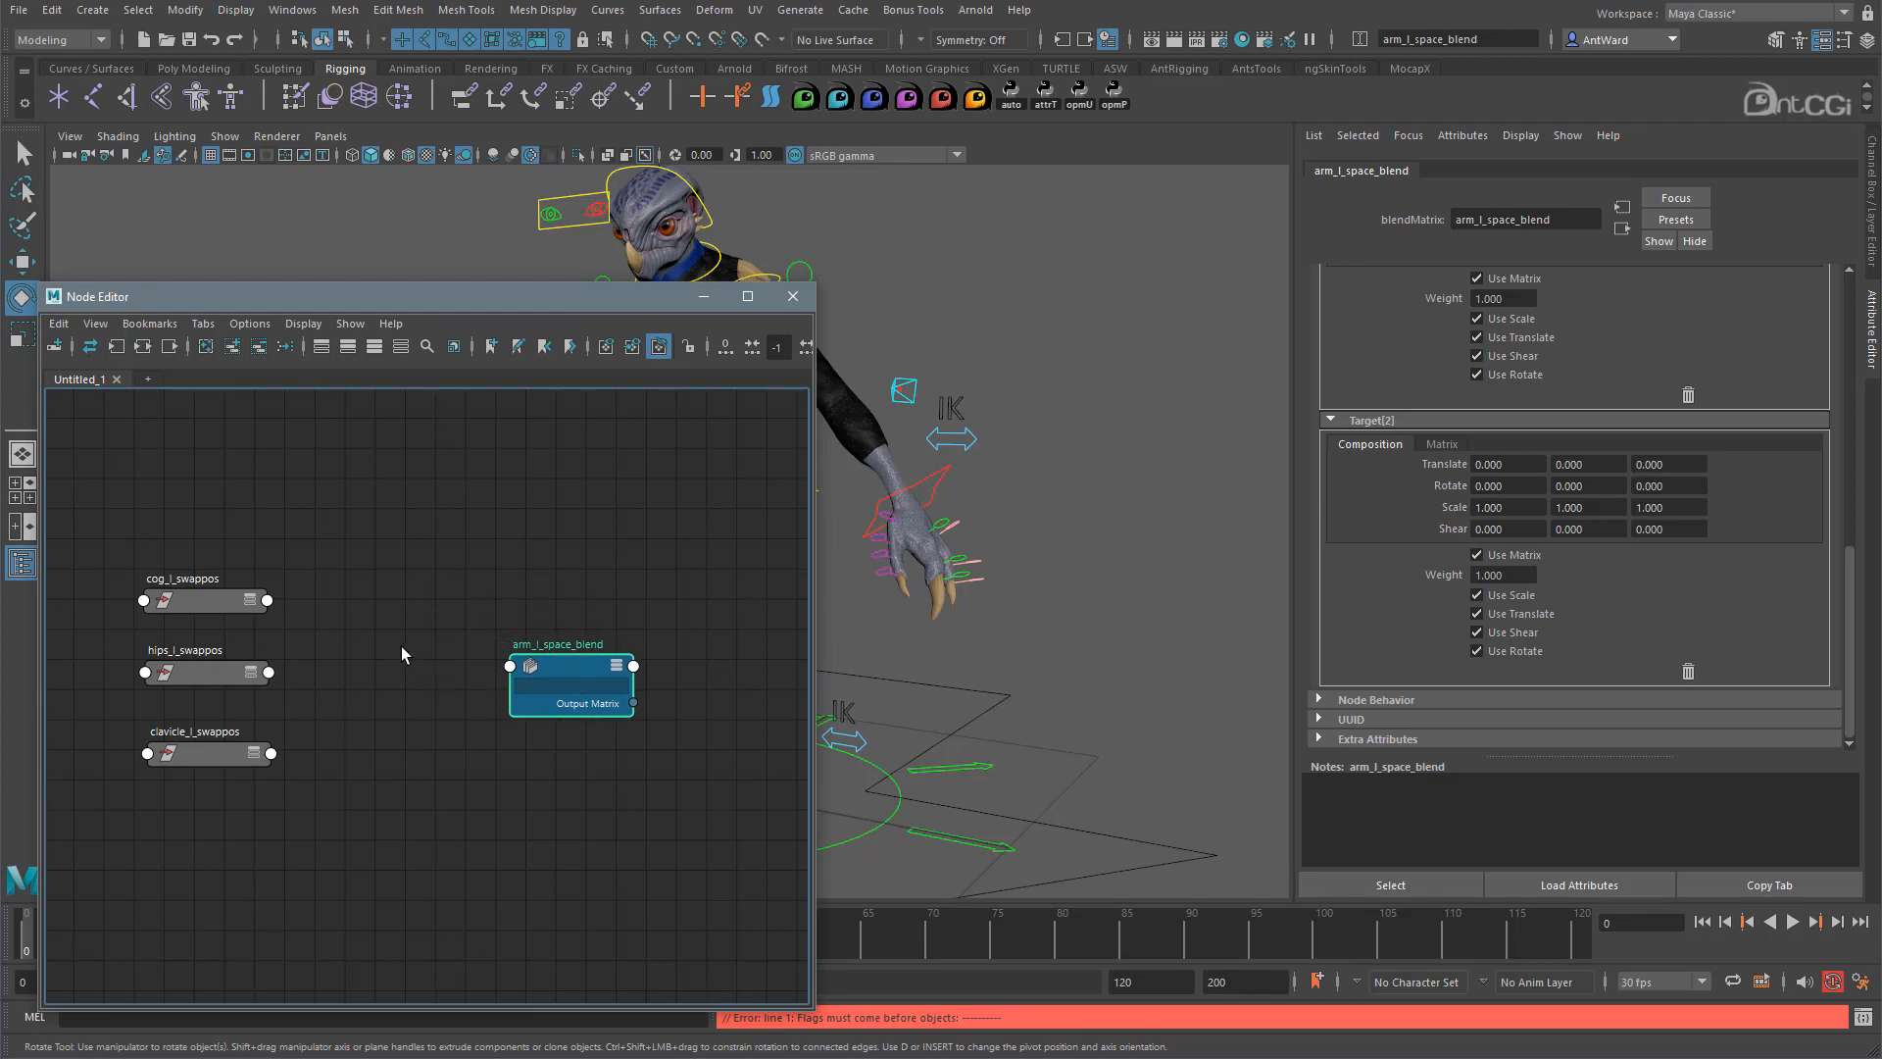
{"action": "left_click", "coordinate": [267, 601]}
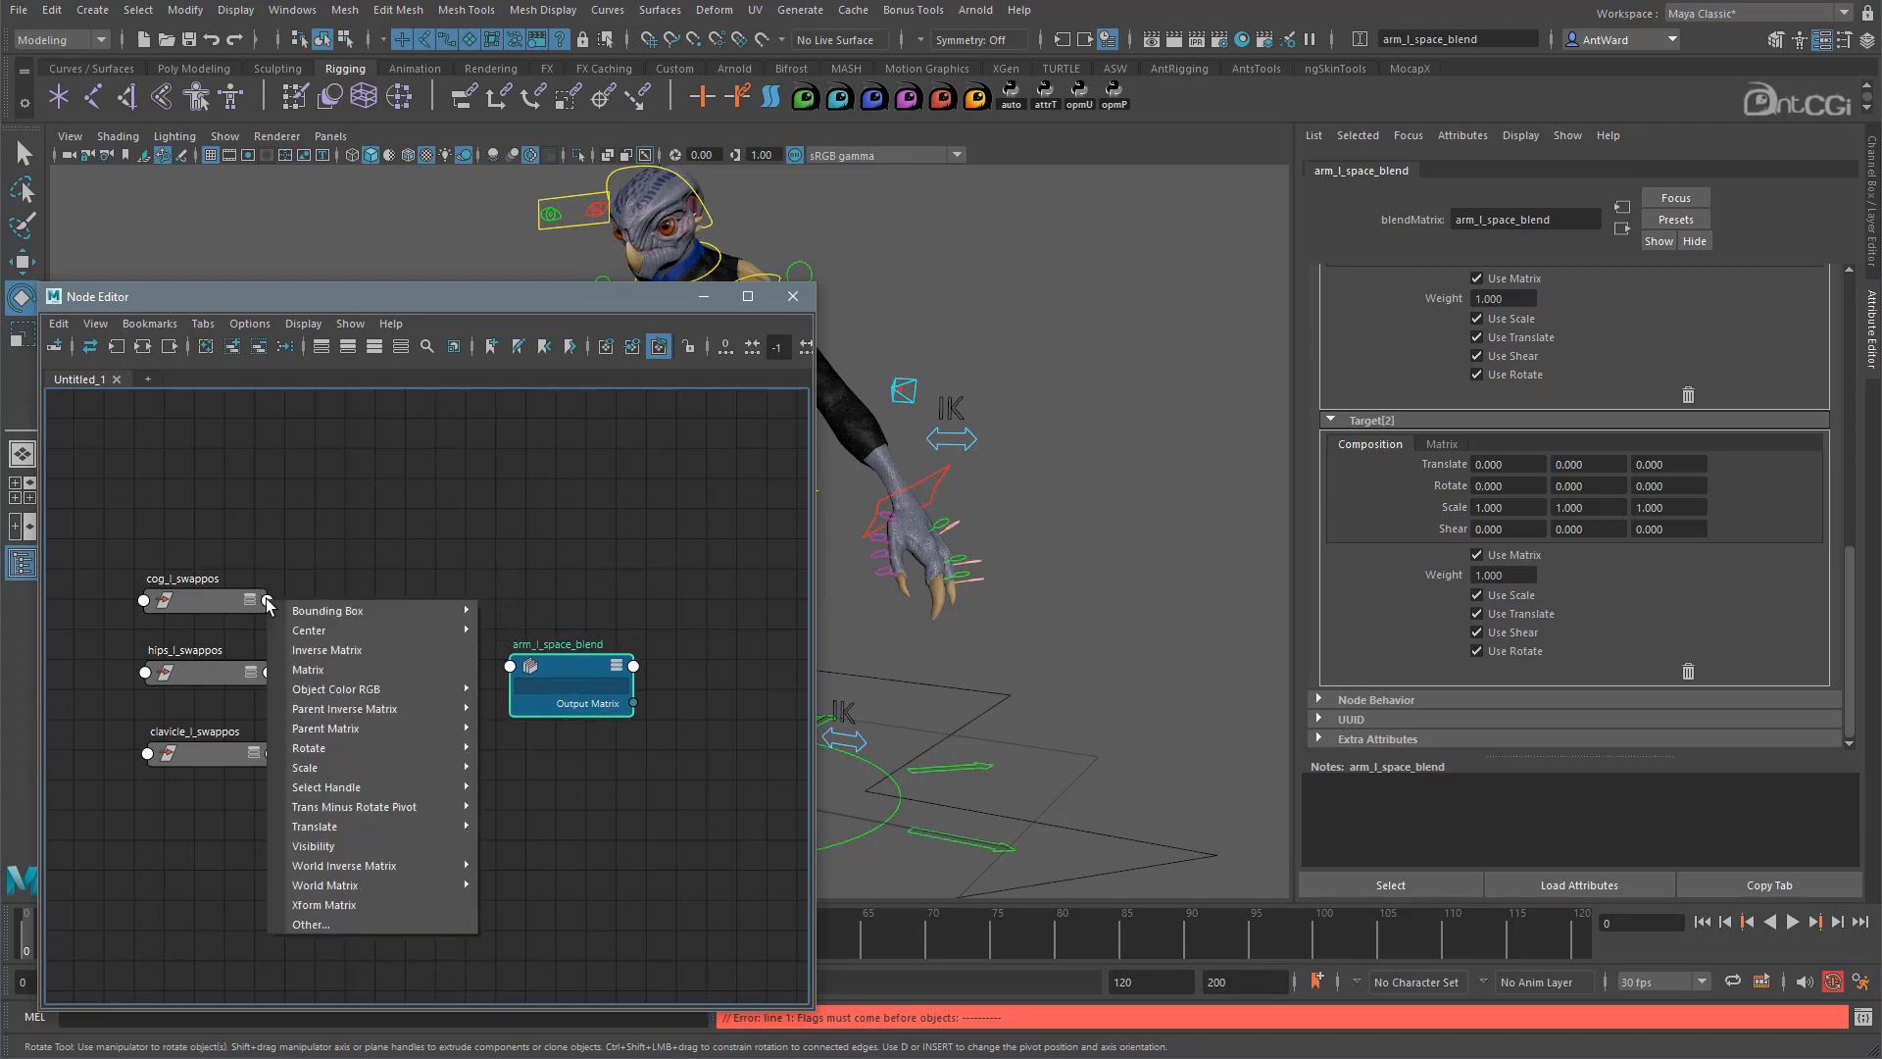
{"action": "mouse_move", "coordinate": [410, 886]}
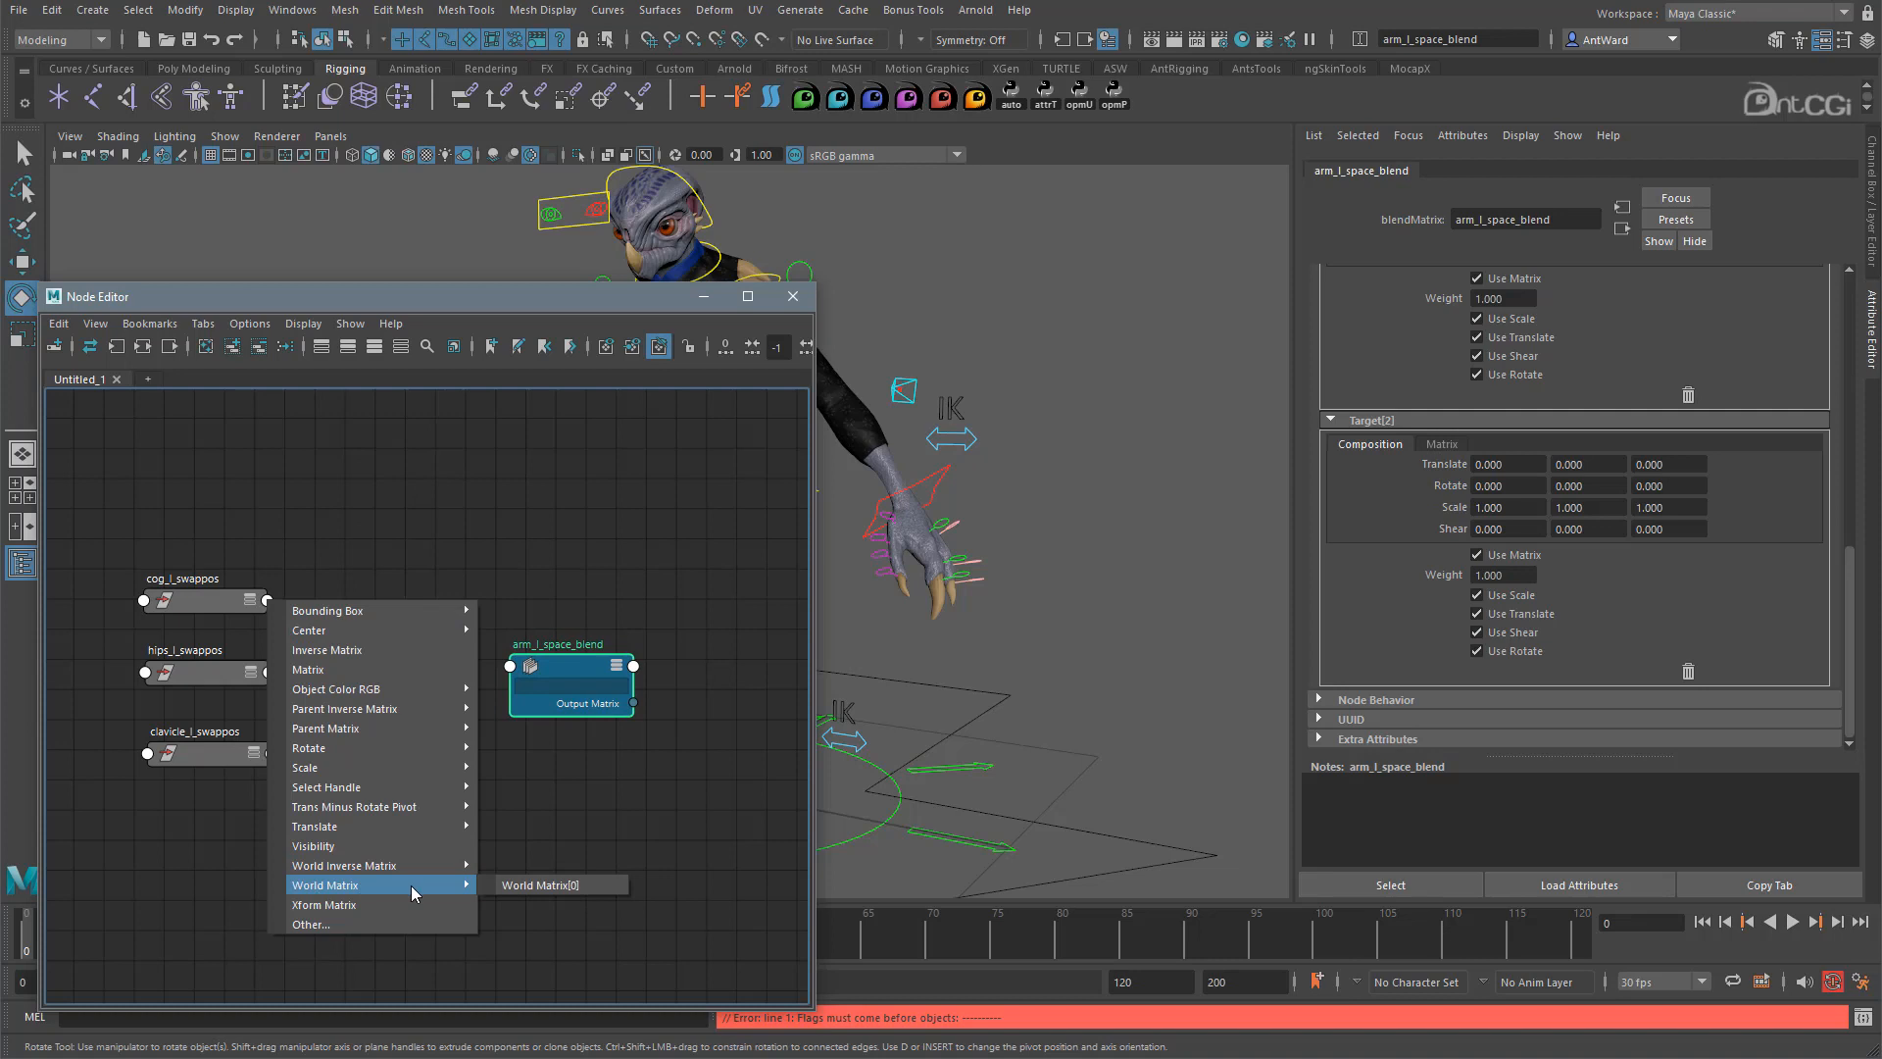
{"action": "left_click", "coordinate": [539, 886]}
{"action": "left_click", "coordinate": [533, 676]}
{"action": "left_click", "coordinate": [551, 677]}
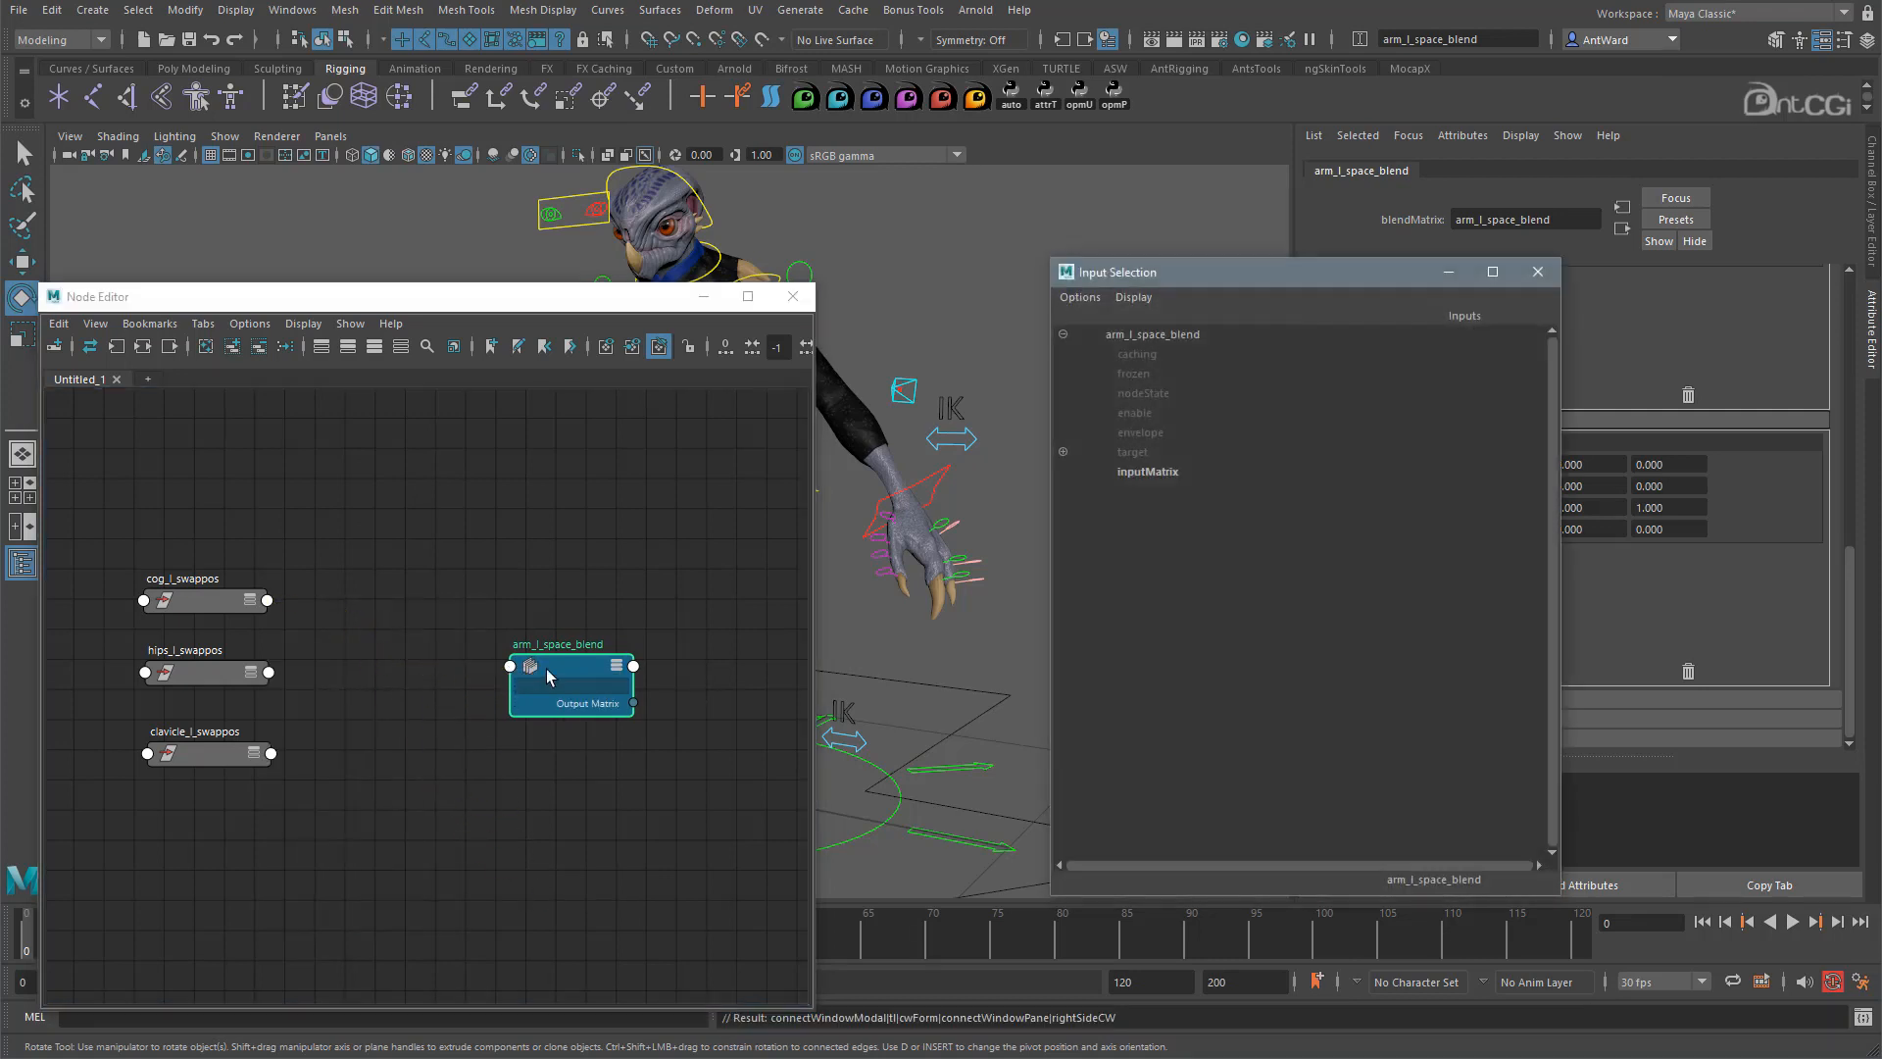
{"action": "left_click", "coordinate": [1062, 452]}
{"action": "left_click", "coordinate": [1063, 472]}
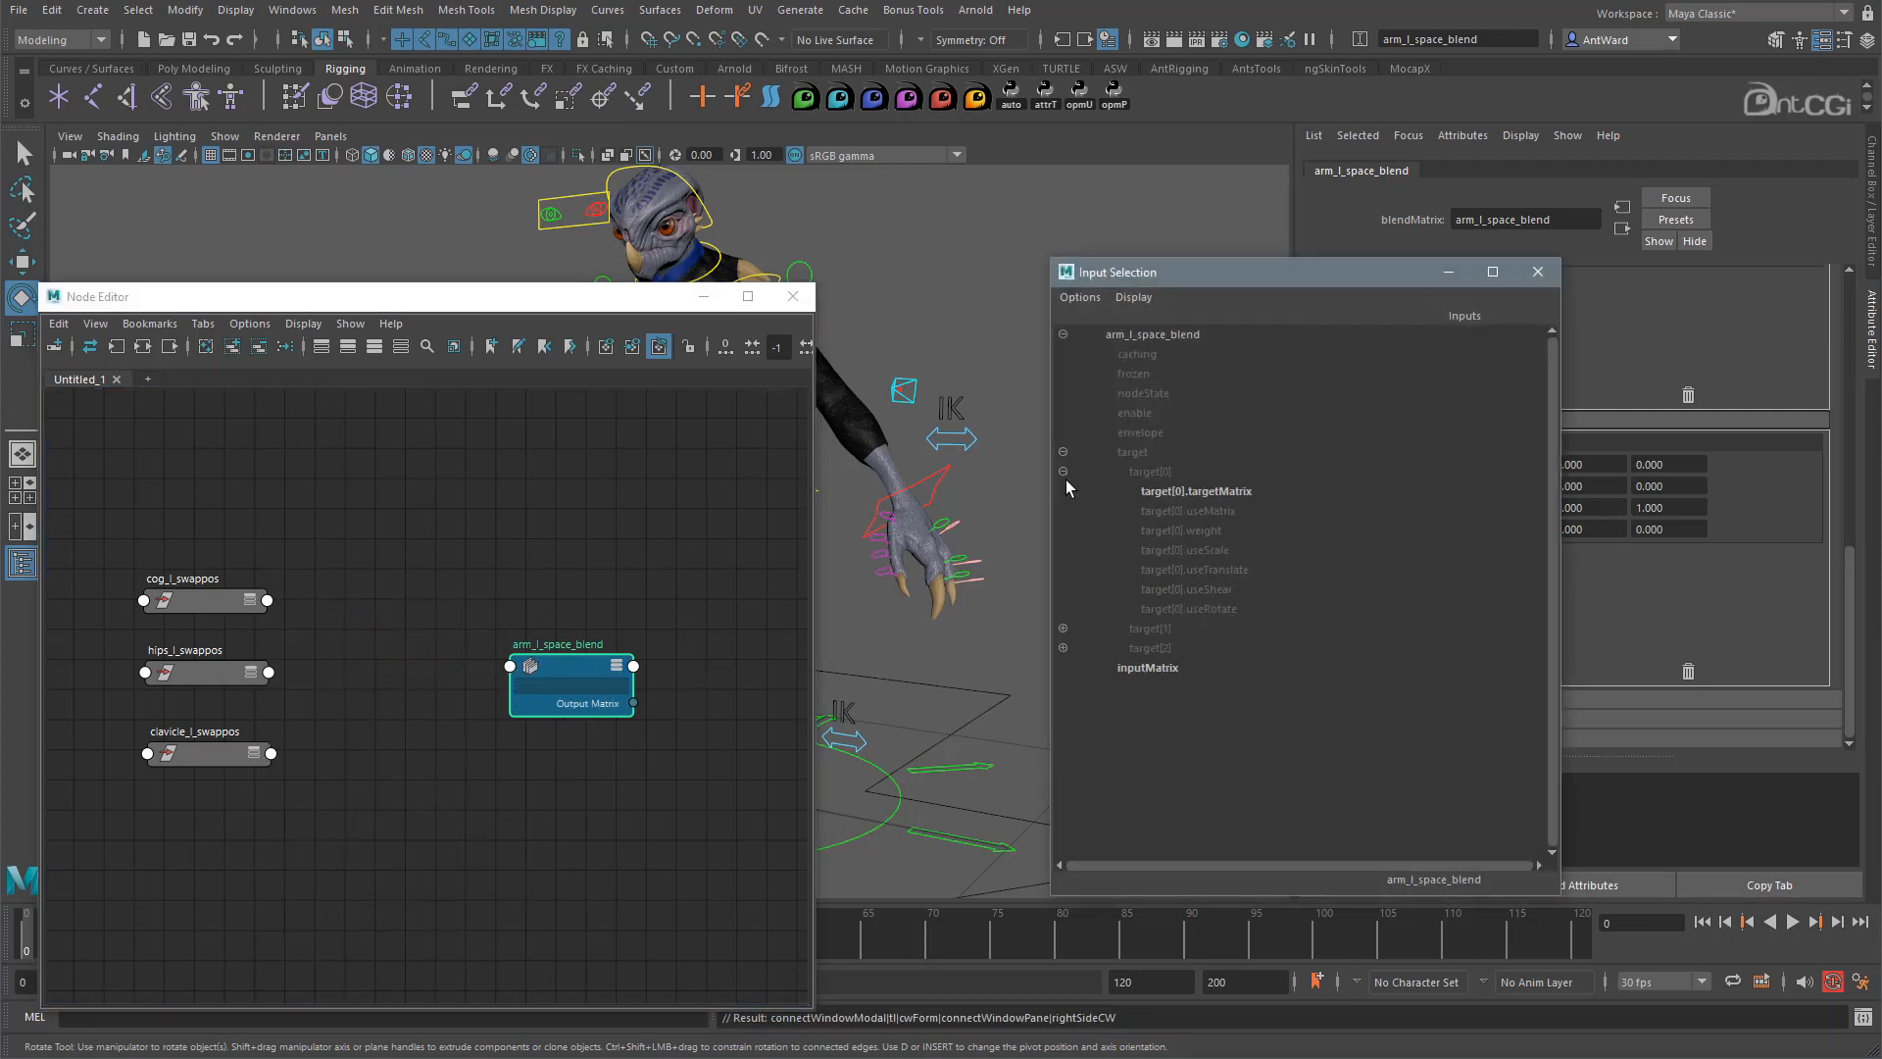
{"action": "left_click", "coordinate": [1216, 491]}
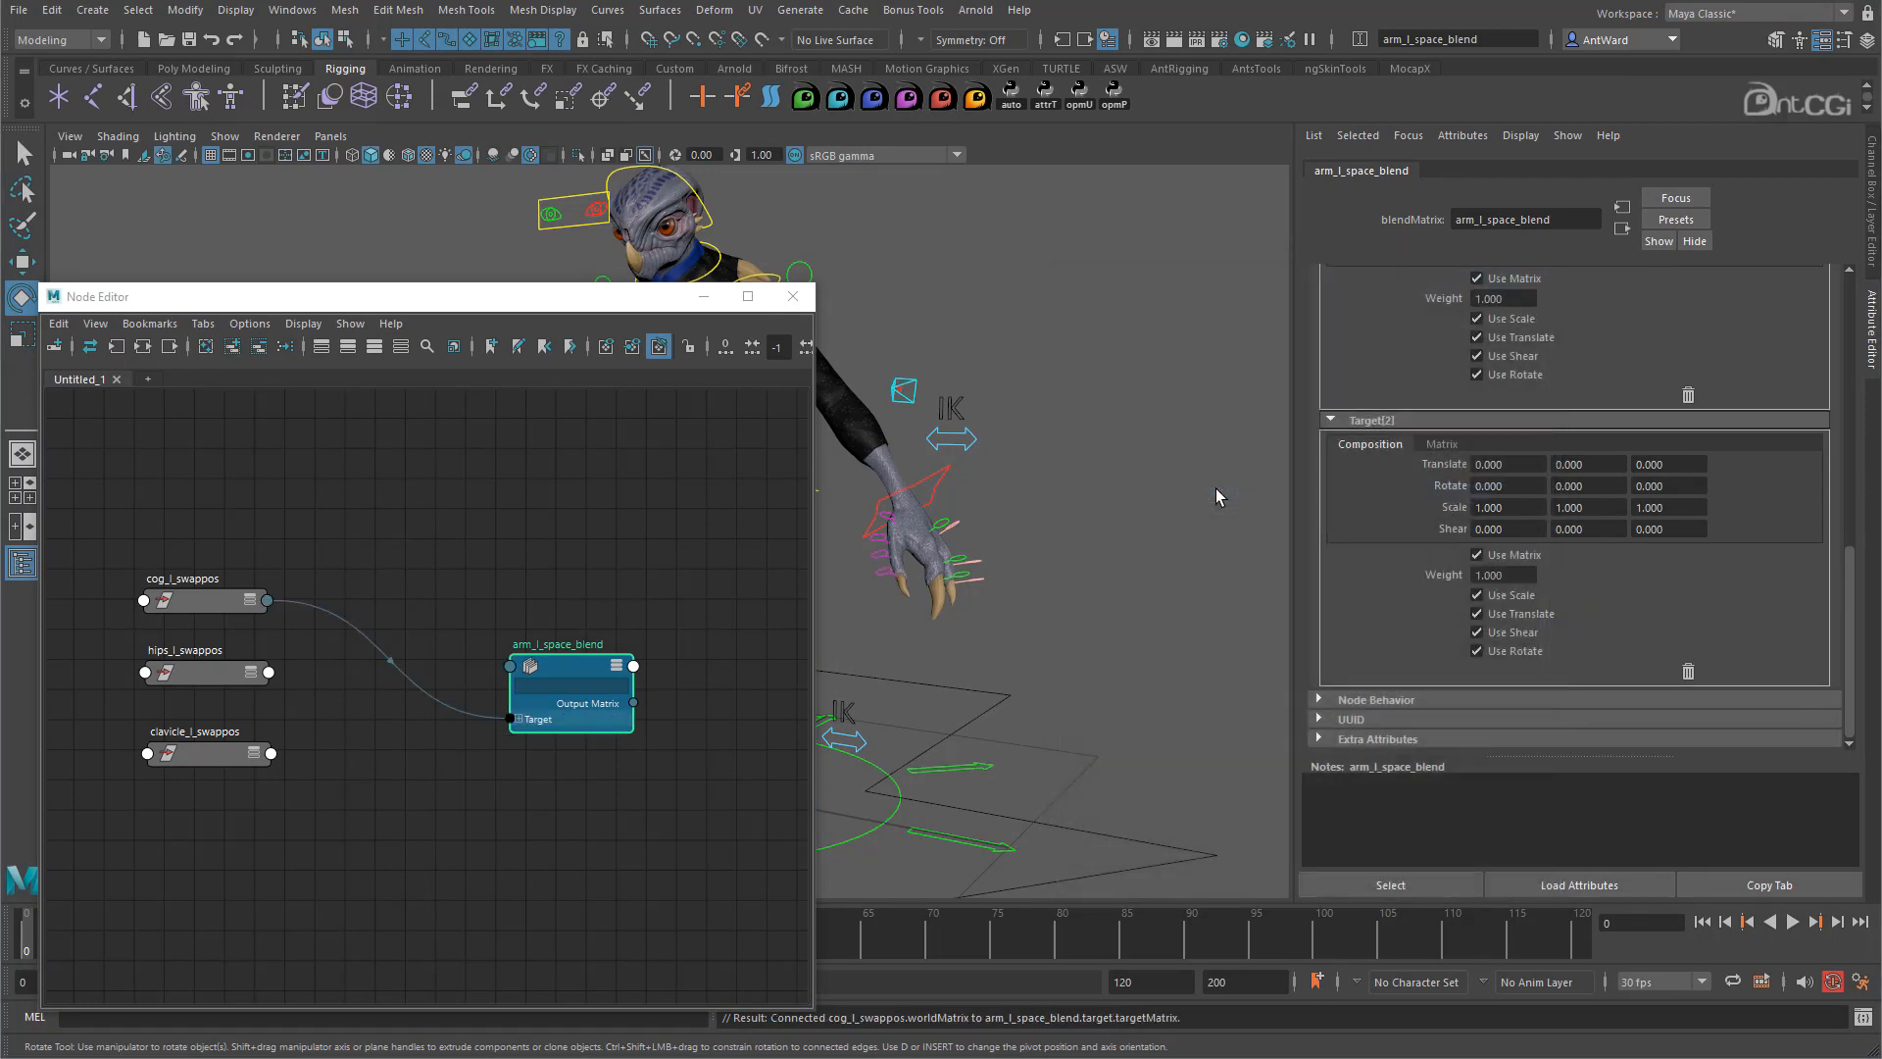
Connect World Matrix[0] of hips_l_swappos to target[1].targetMatrix of arm_l_space_blend.
{"action": "left_click", "coordinate": [269, 674]}
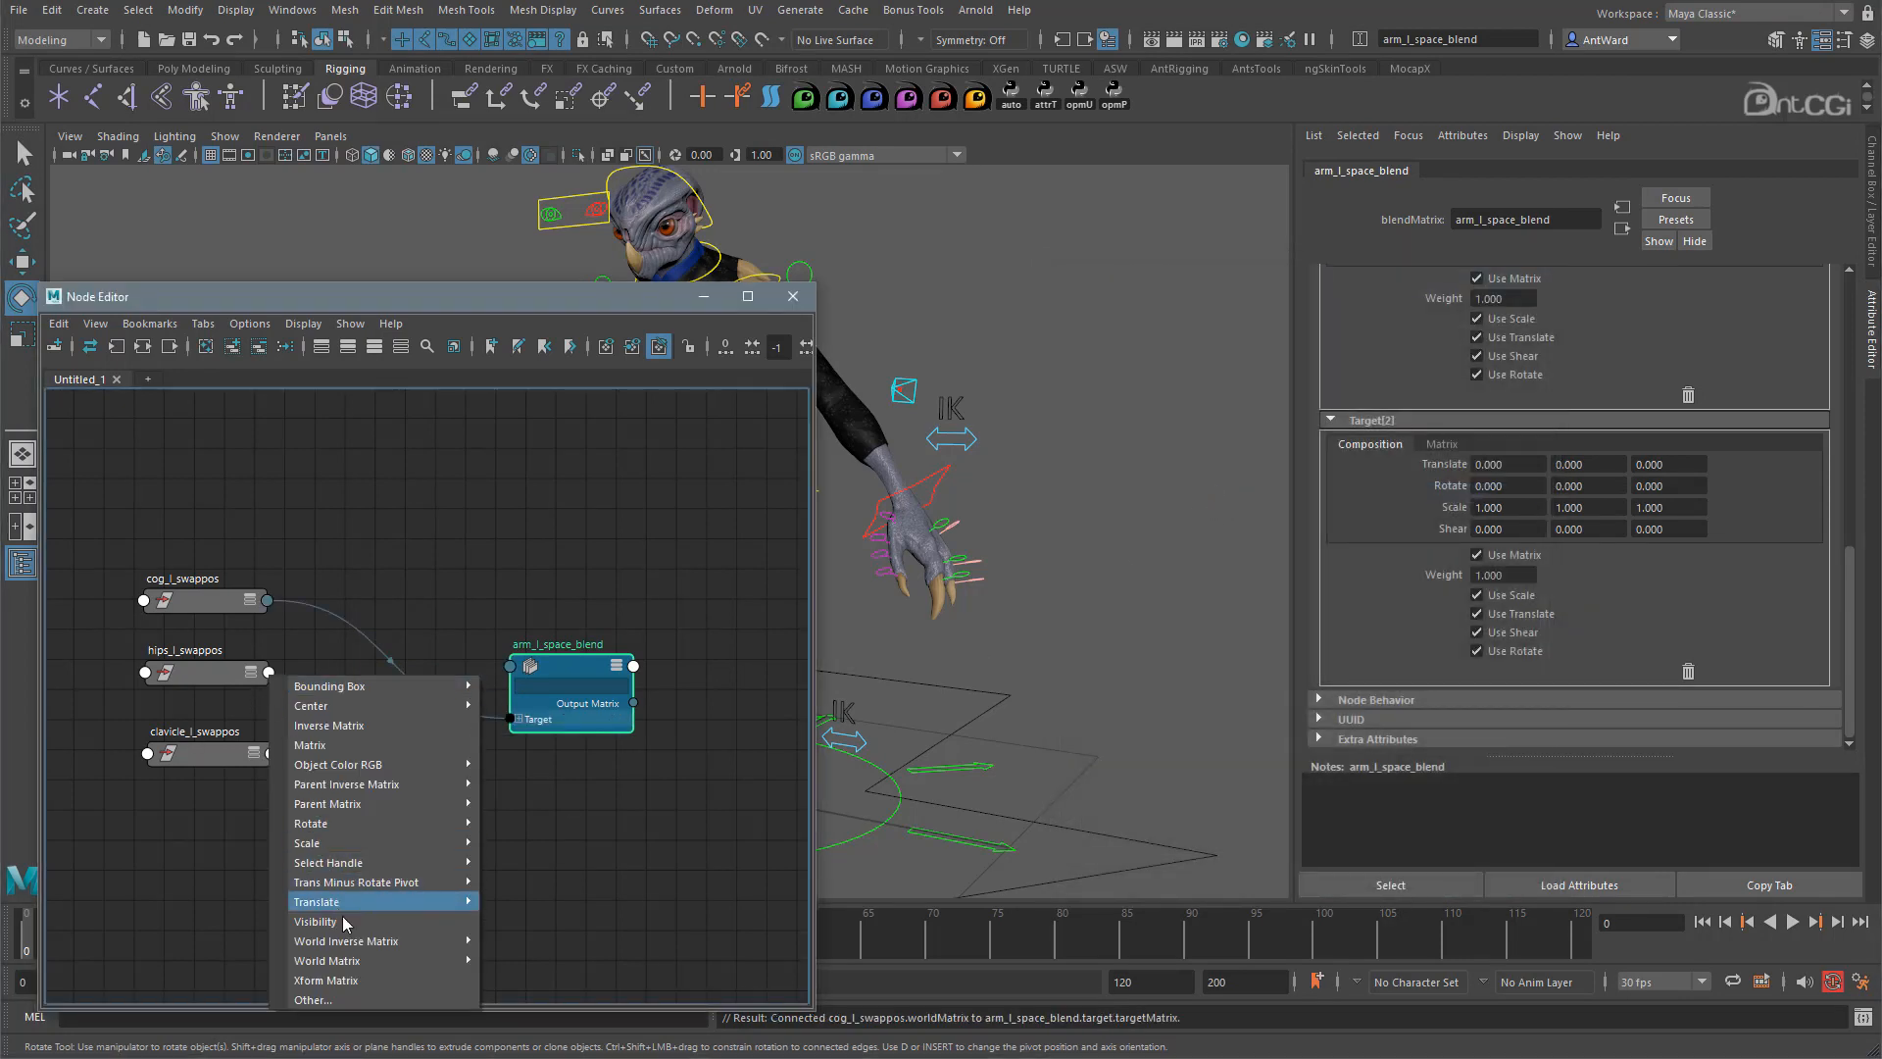
{"action": "left_click", "coordinate": [553, 959]}
{"action": "left_click", "coordinate": [516, 674]}
{"action": "left_click", "coordinate": [1062, 453]}
{"action": "left_click", "coordinate": [1064, 491]}
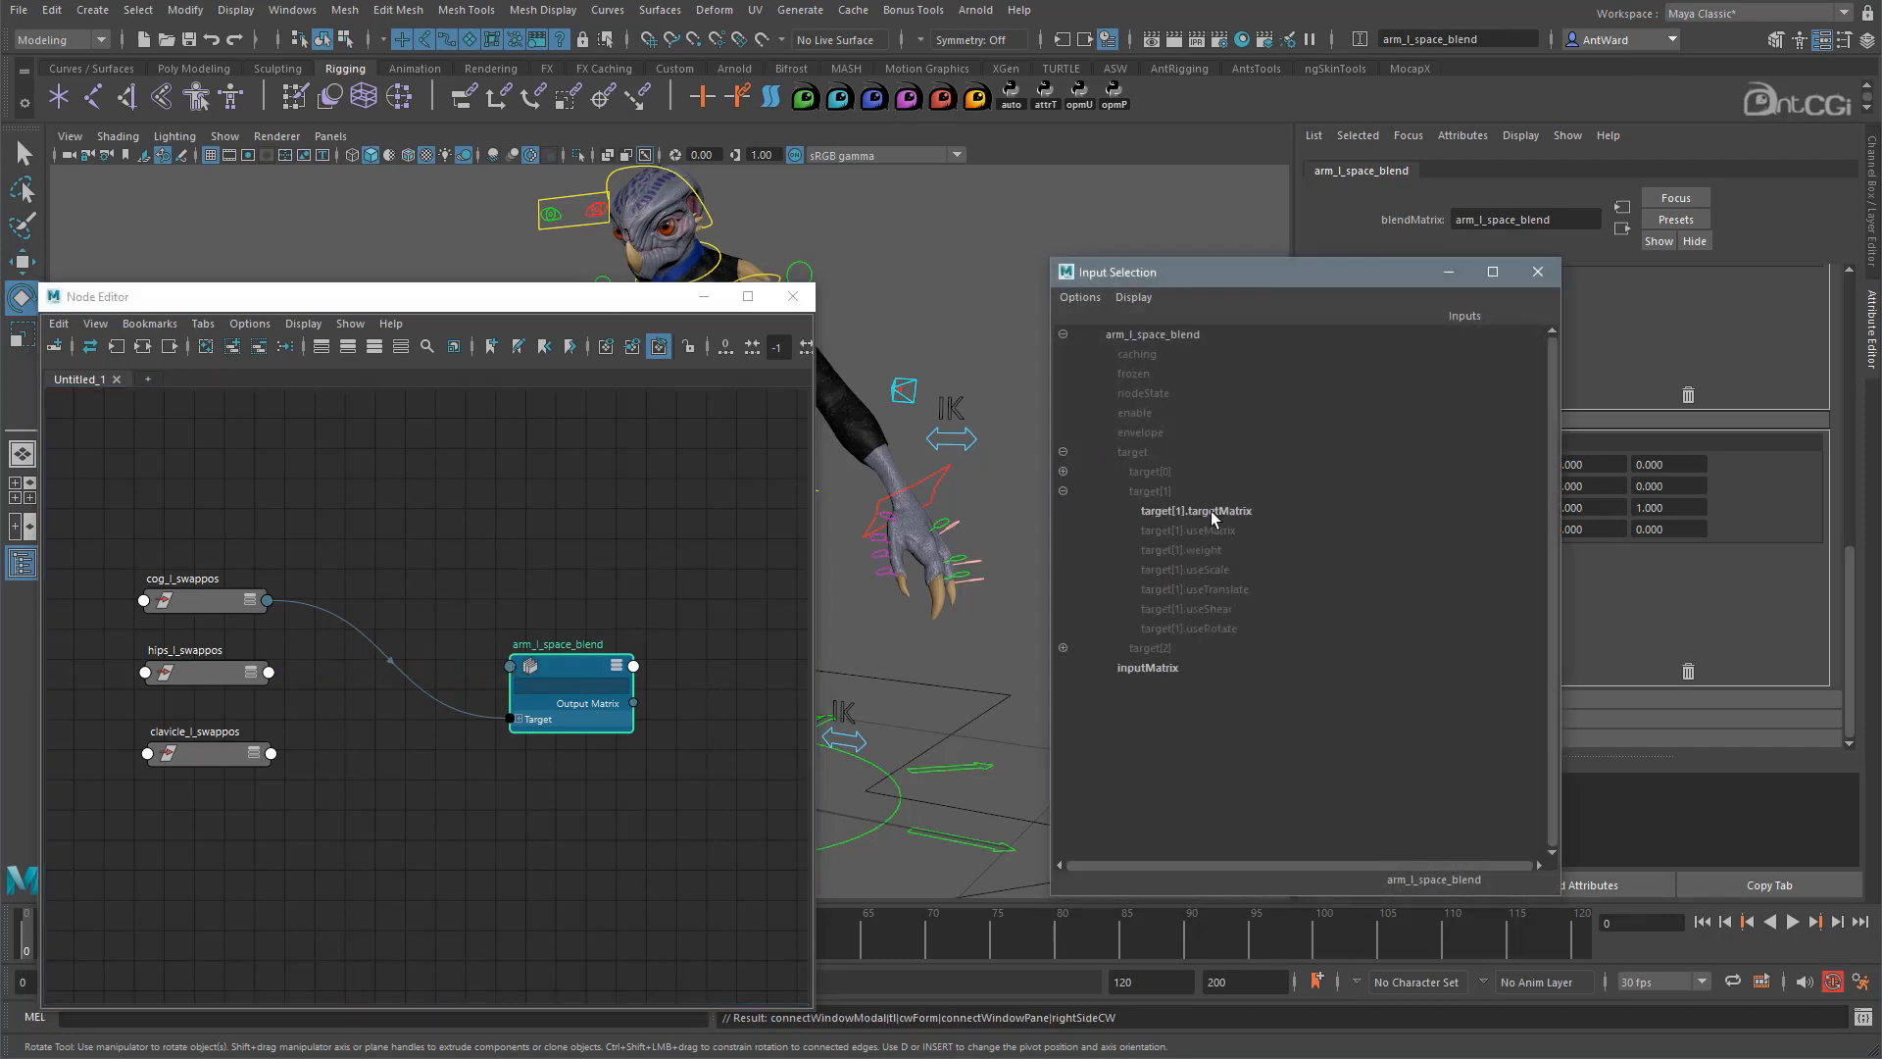
{"action": "left_click", "coordinate": [1210, 510]}
Connect World Matrix[0] of clavicle_l_swappos to target[2].targetMatrix of arm_l_space_blend.
{"action": "left_click", "coordinate": [272, 754]}
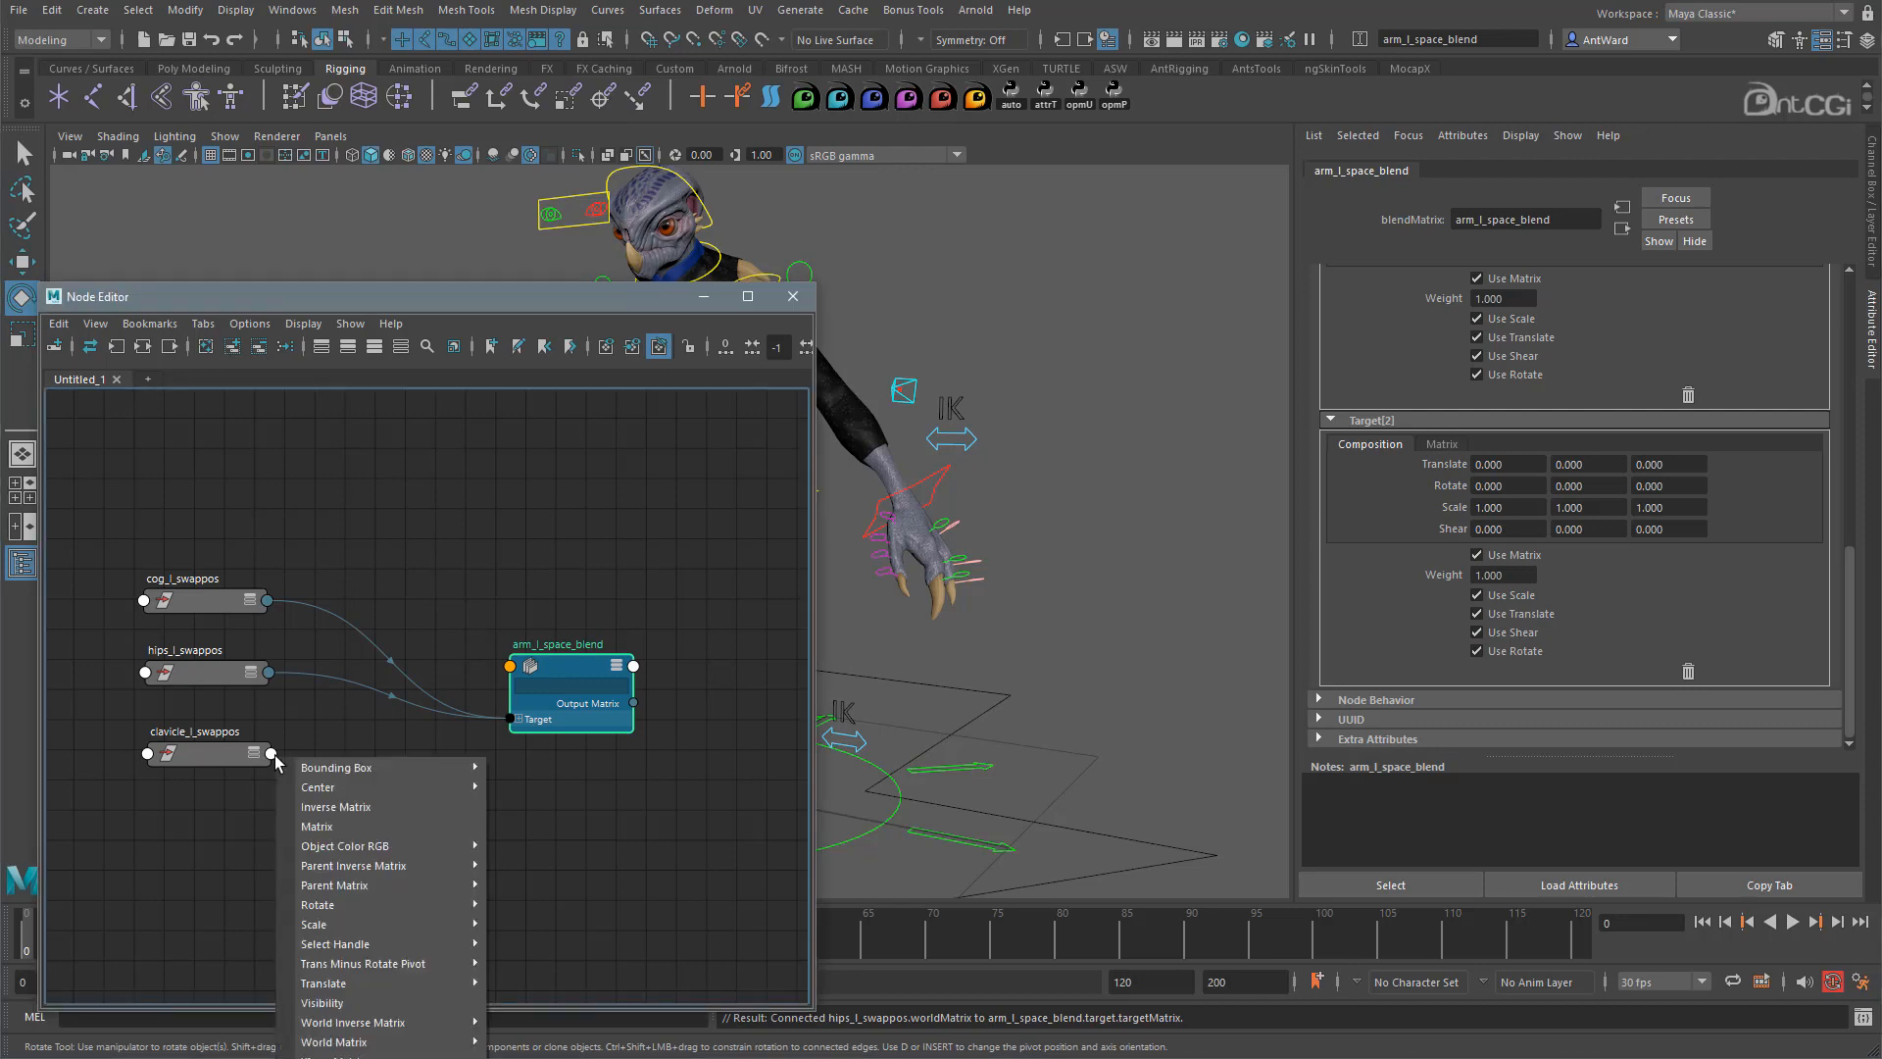
{"action": "mouse_move", "coordinate": [334, 1041]}
{"action": "left_click", "coordinate": [545, 1041]}
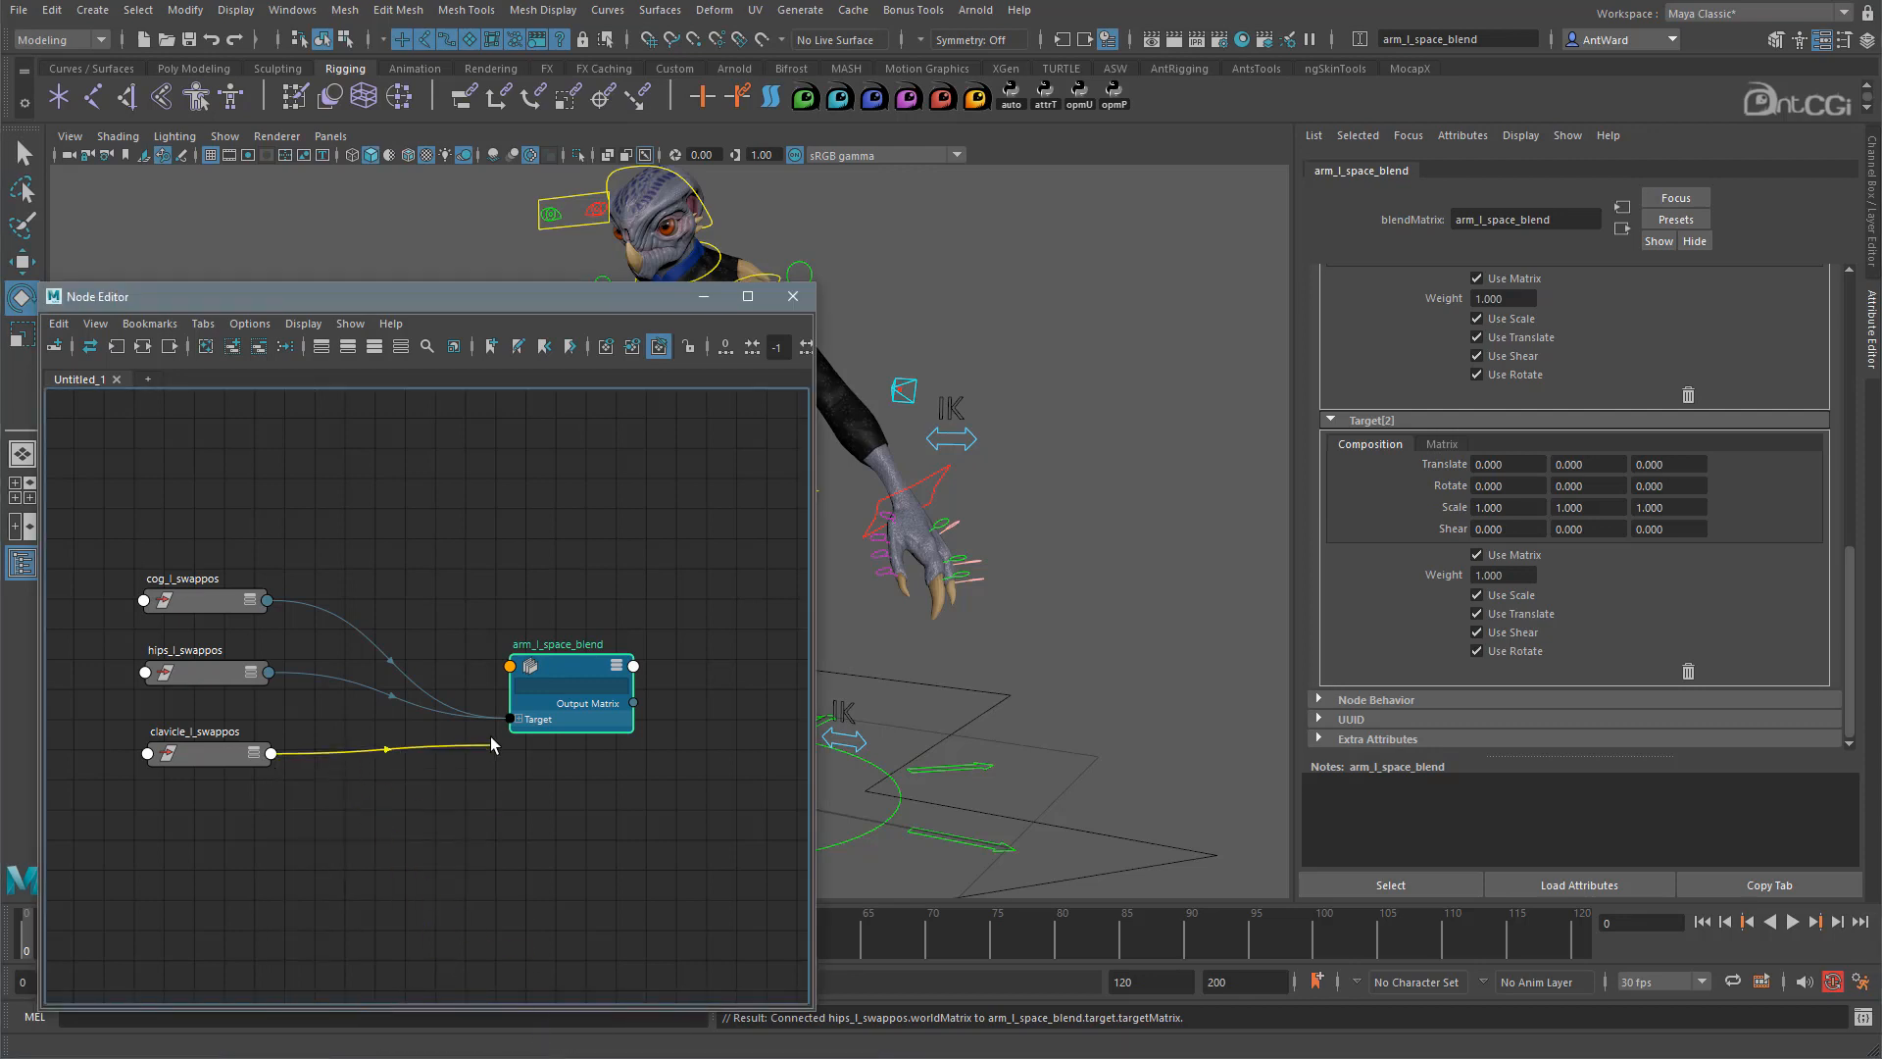
{"action": "left_click", "coordinate": [510, 667]}
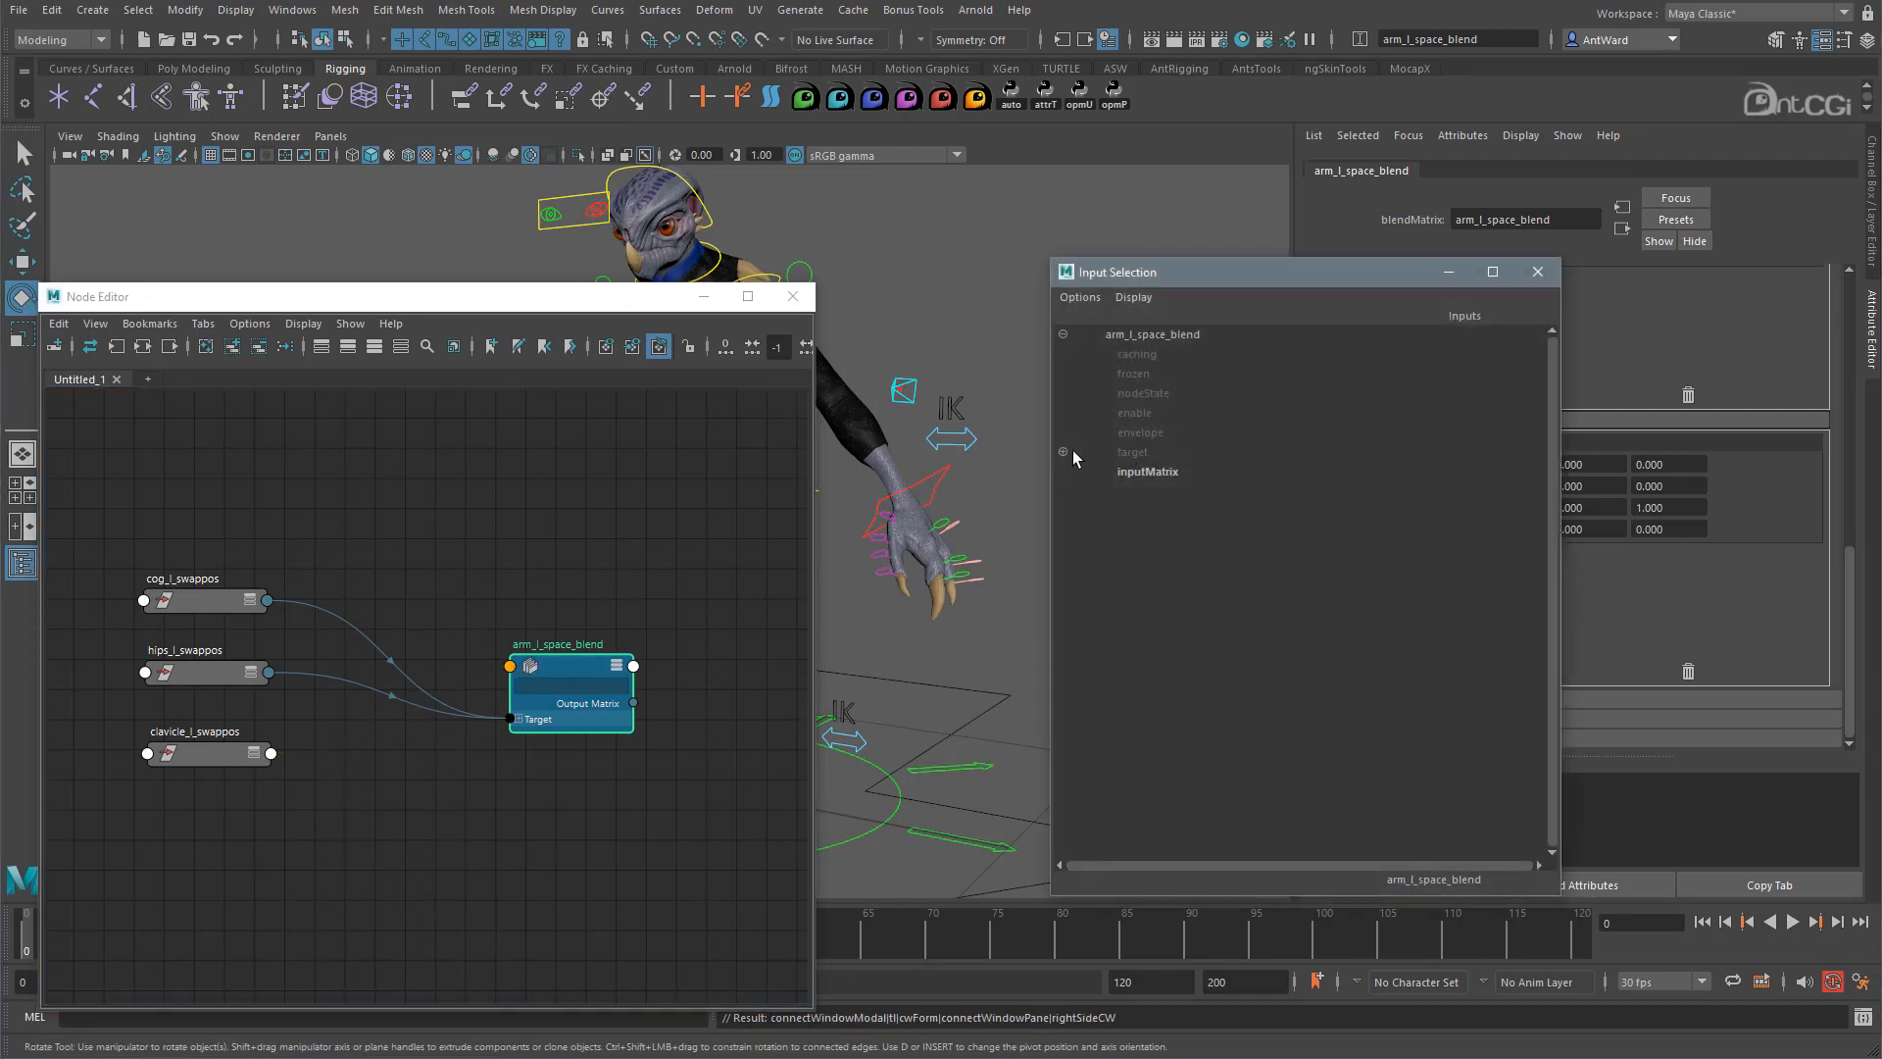
{"action": "left_click", "coordinate": [1064, 450]}
{"action": "left_click", "coordinate": [1063, 511]}
{"action": "left_click", "coordinate": [1226, 529]}
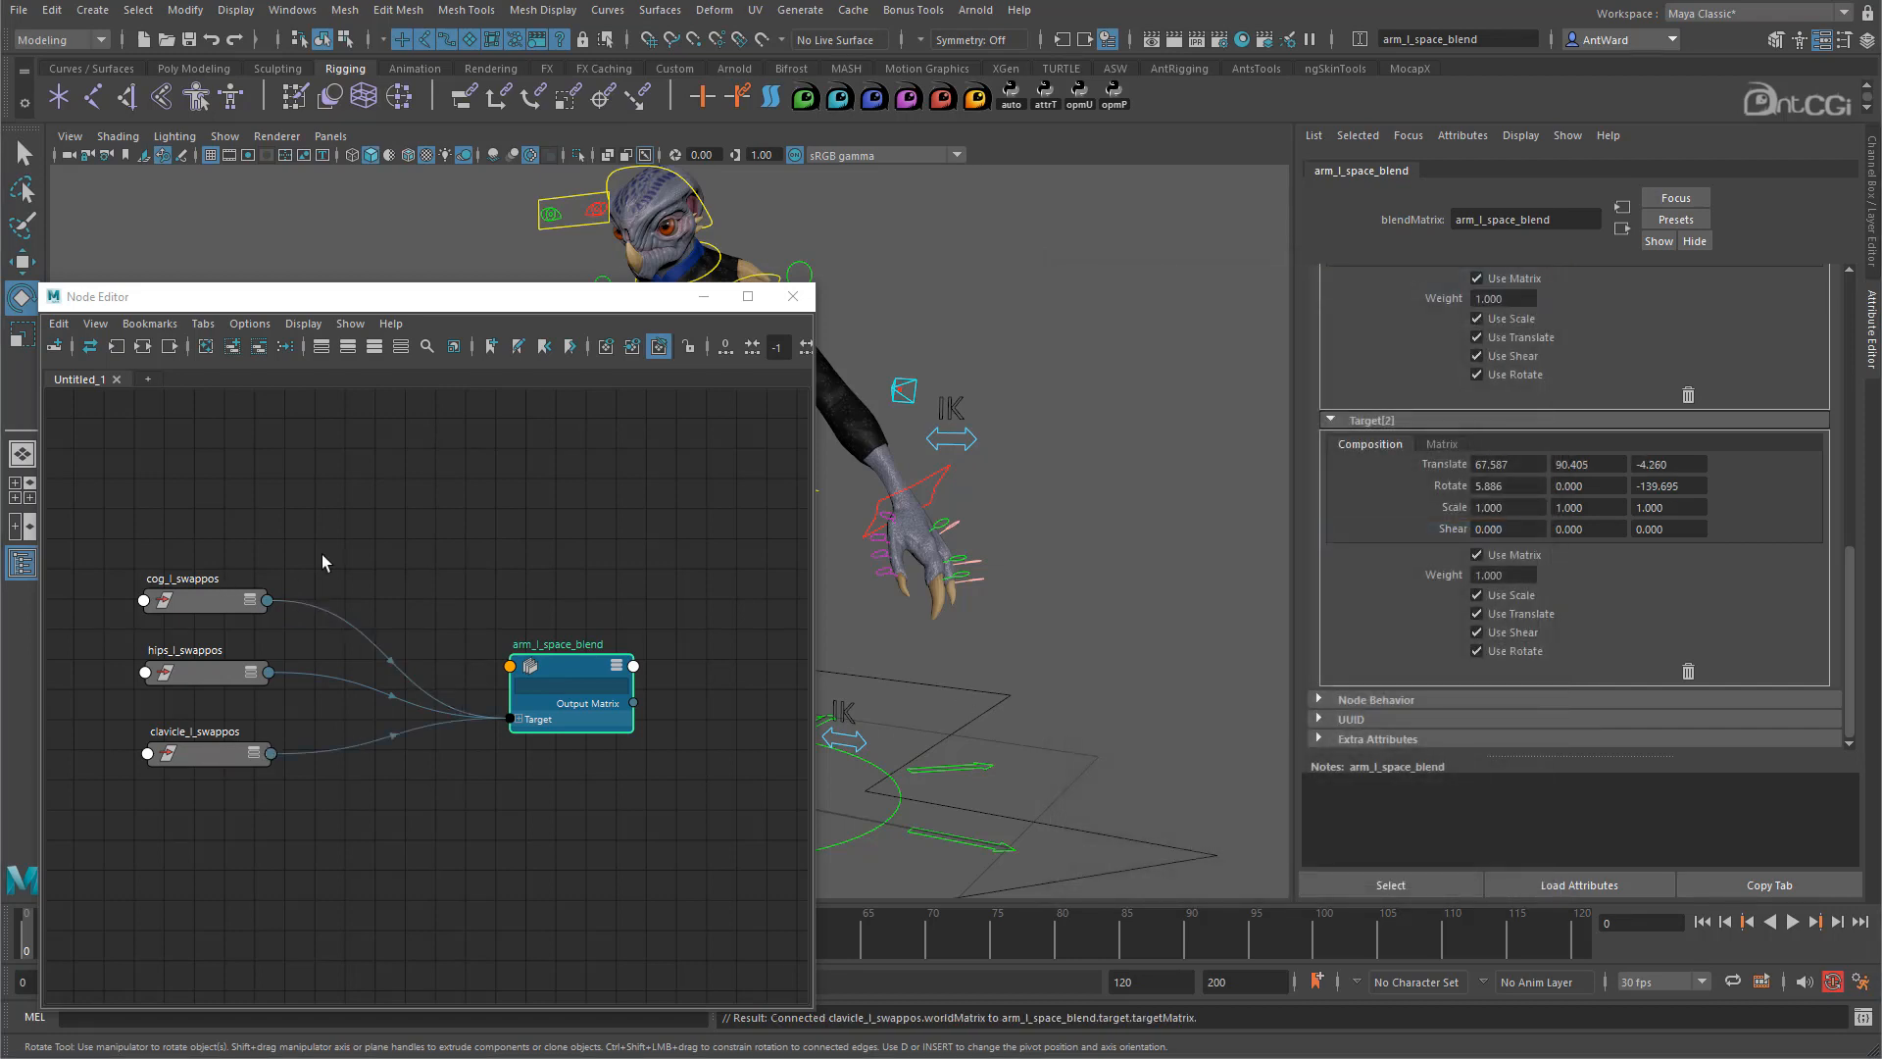
Enlarge the Node Editor and expand the Target attribute of arm_l_space_blend to list its individual targets.
{"action": "scroll", "coordinate": [1628, 556], "scroll_direction": "up", "scroll_amount": 5}
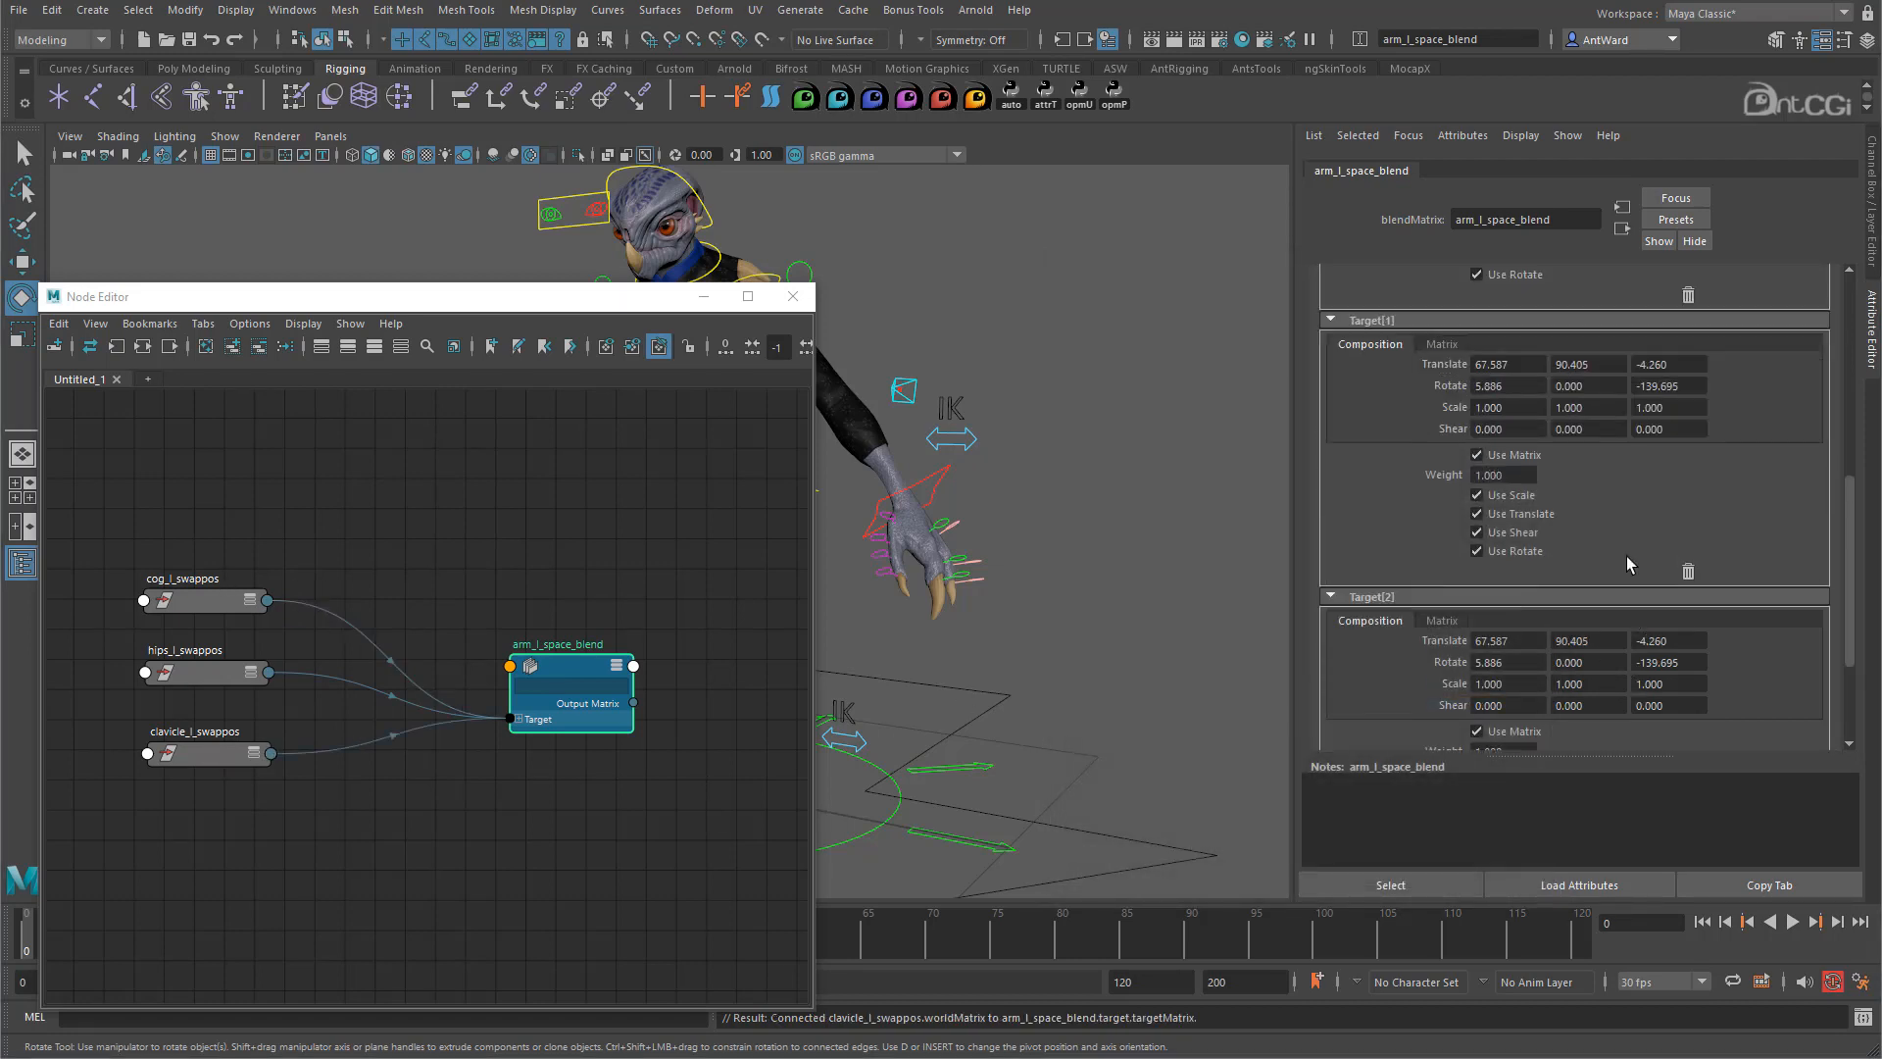
{"action": "scroll", "coordinate": [1619, 492], "scroll_direction": "up", "scroll_amount": 6}
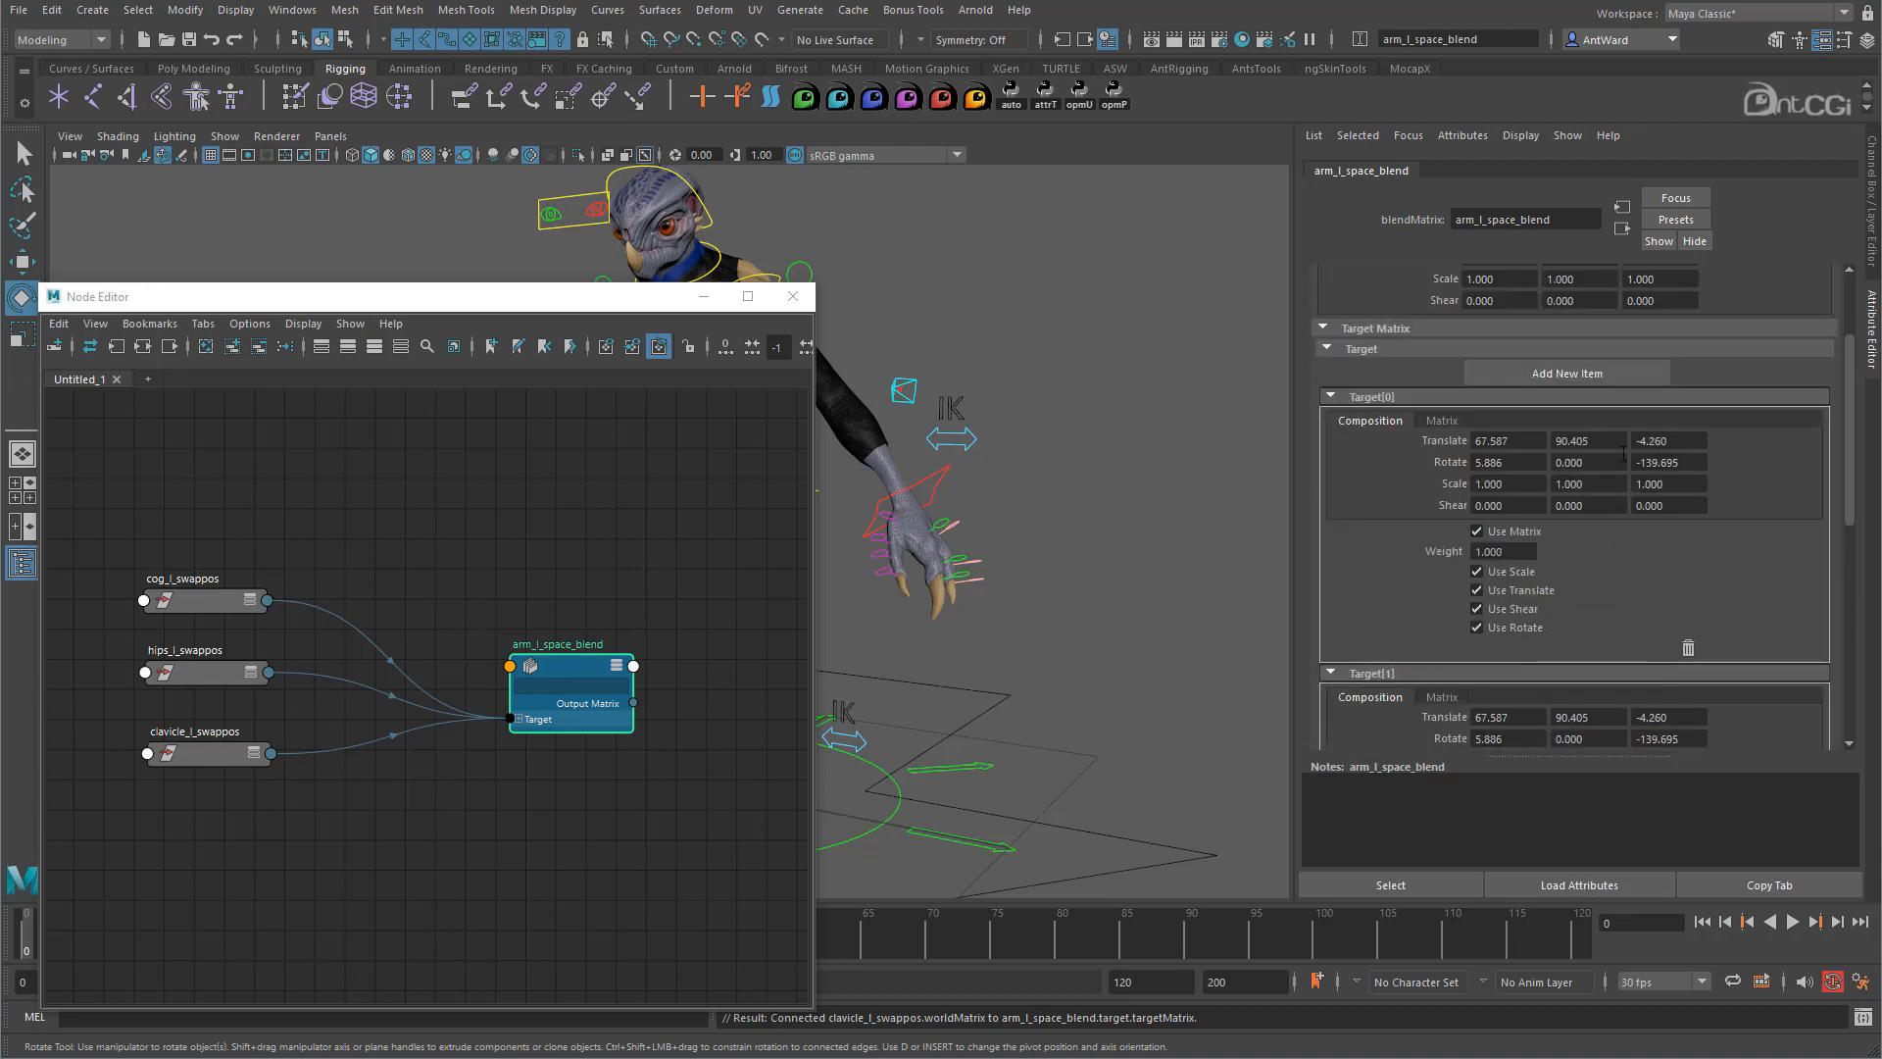
{"action": "scroll", "coordinate": [1616, 632], "scroll_direction": "up", "scroll_amount": 3}
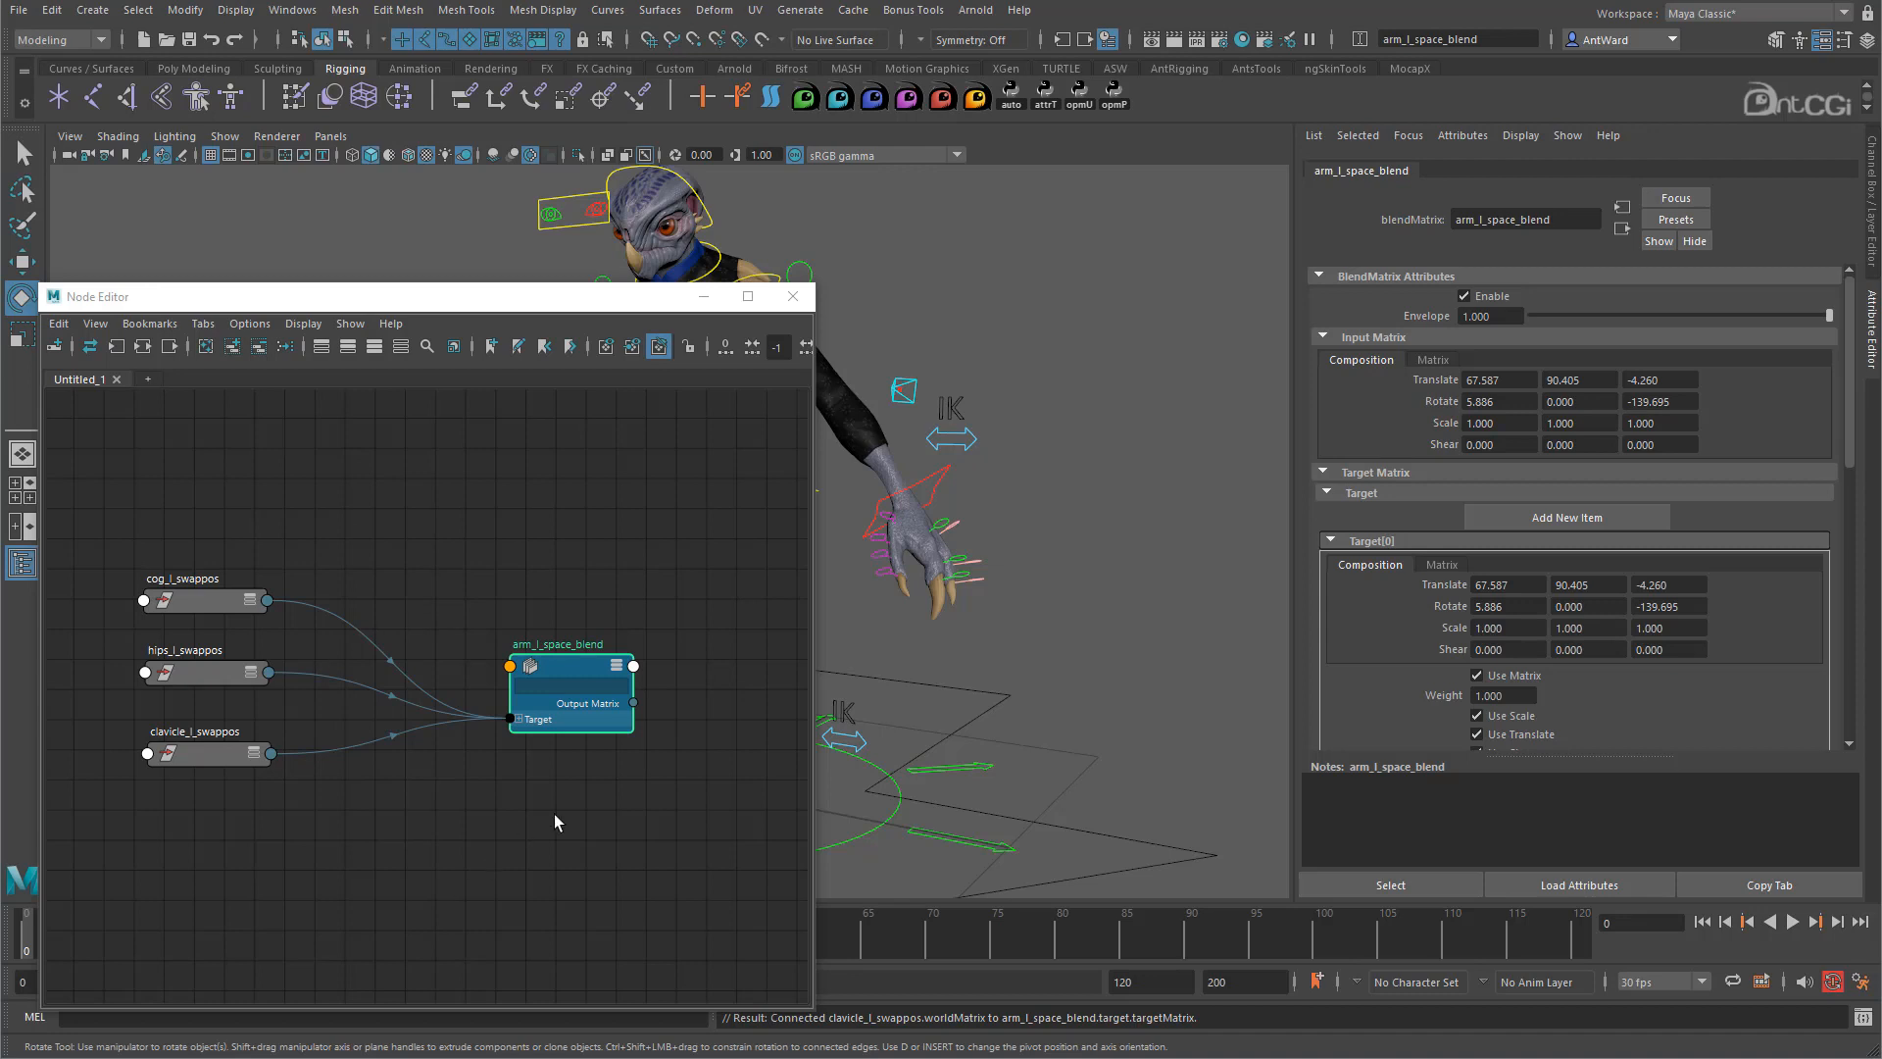
{"action": "left_click_drag", "start_coordinate": [812, 561], "coordinate": [907, 562]}
{"action": "middle_click_drag", "start_coordinate": [1041, 600], "coordinate": [1312, 628], "text": "alt"}
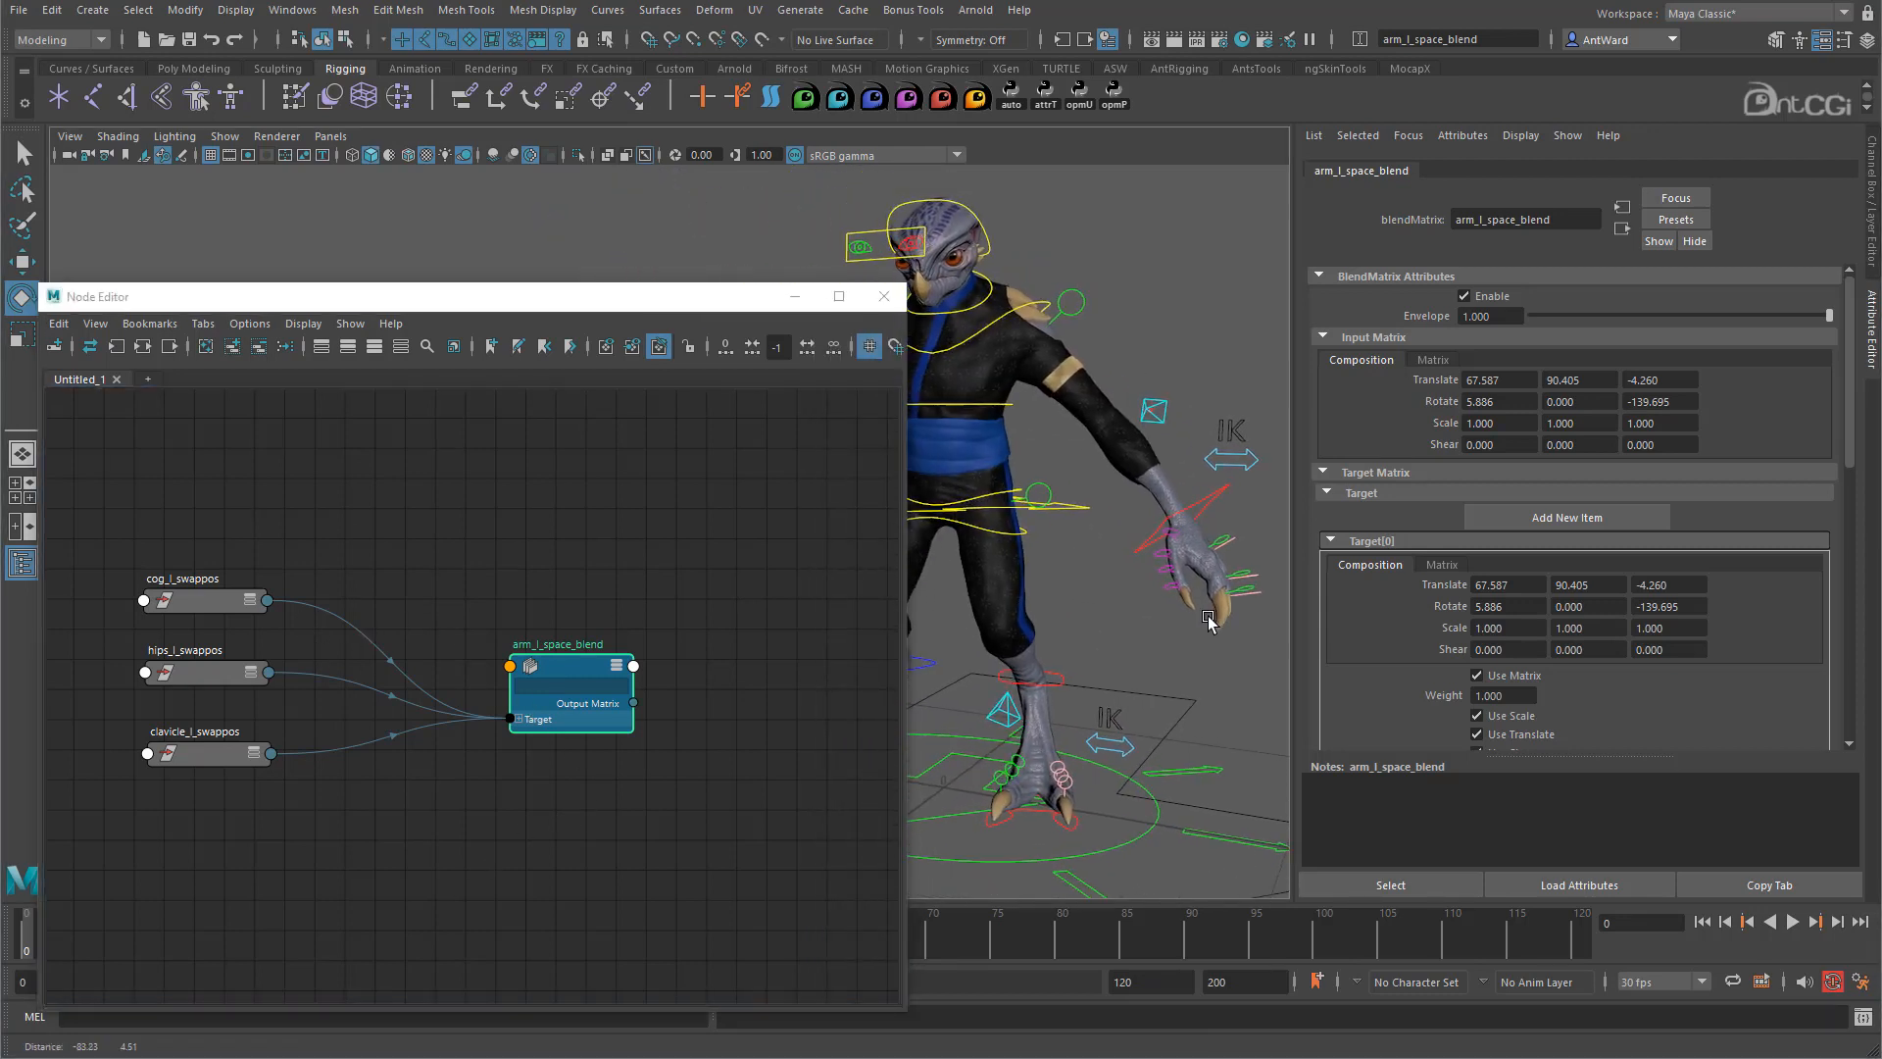
{"action": "left_click_drag", "start_coordinate": [520, 283], "coordinate": [499, 47]}
{"action": "scroll", "coordinate": [609, 638], "scroll_direction": "down", "scroll_amount": 2}
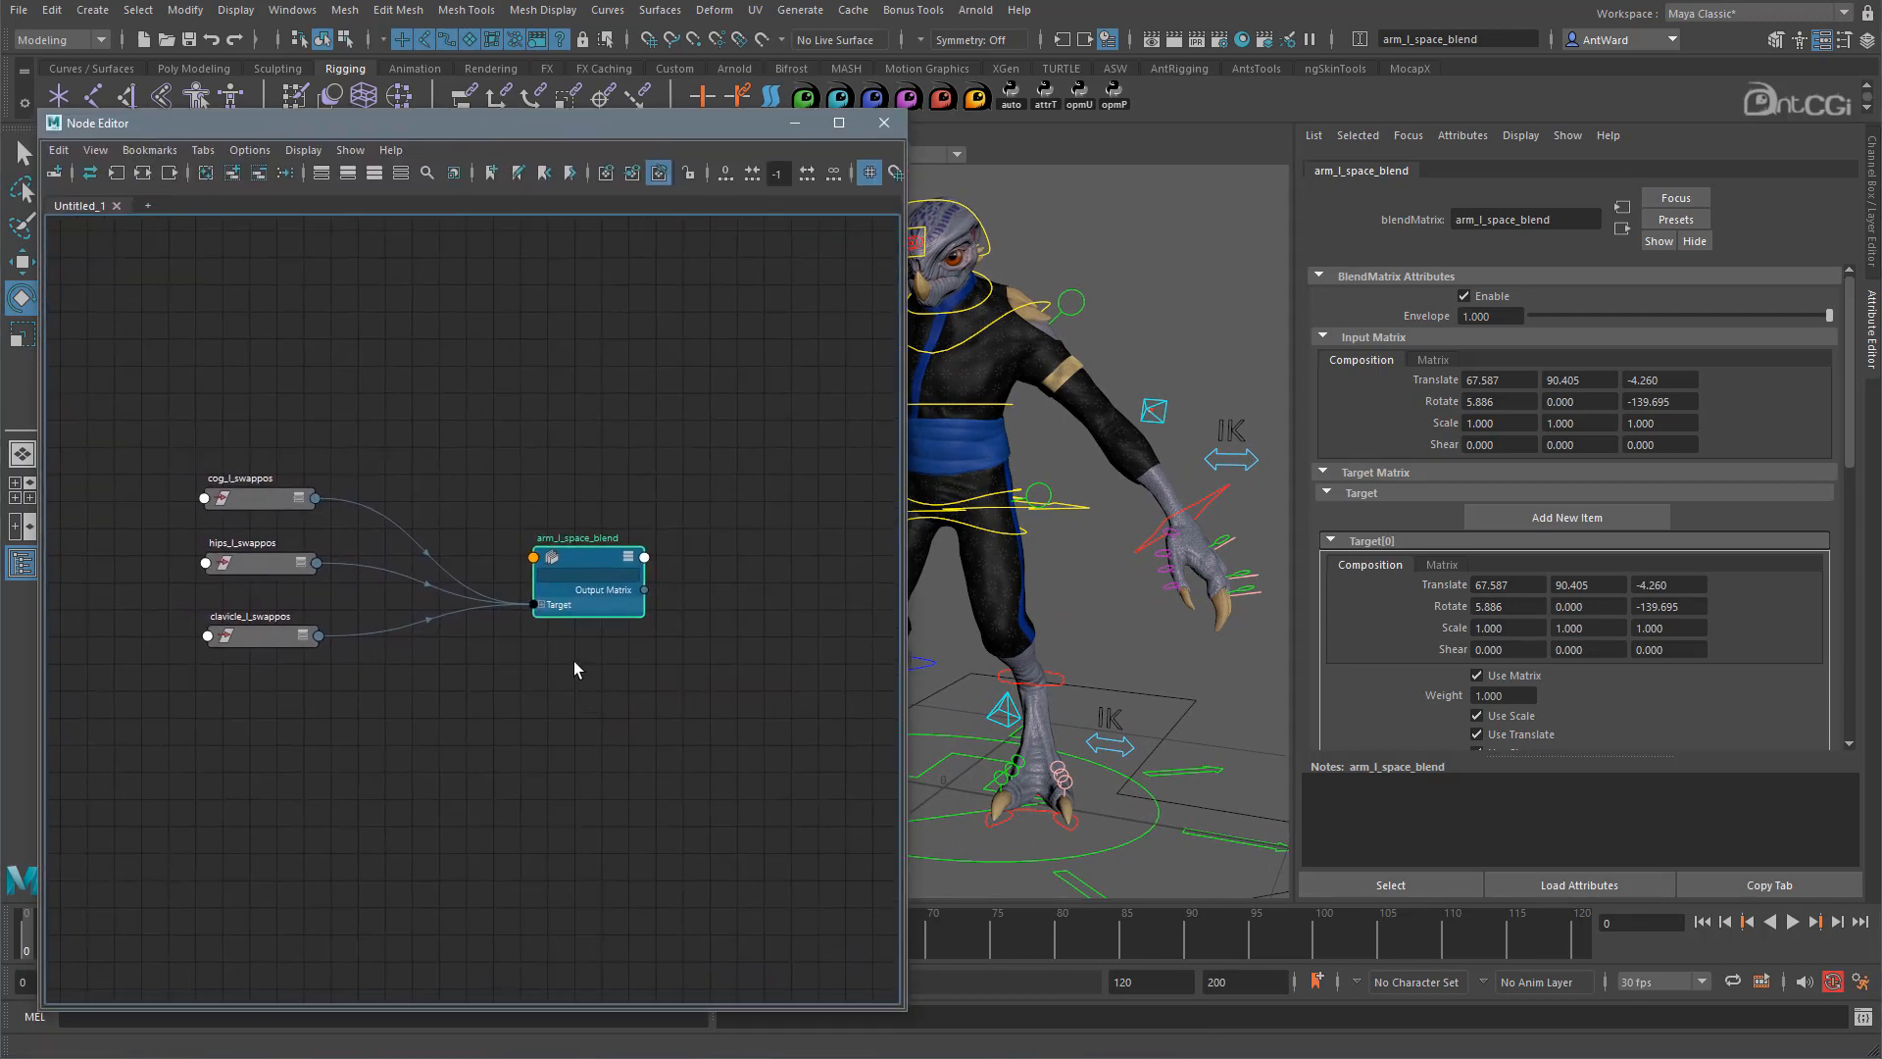
{"action": "left_click", "coordinate": [540, 604]}
{"action": "middle_click_drag", "start_coordinate": [558, 770], "coordinate": [569, 789]}
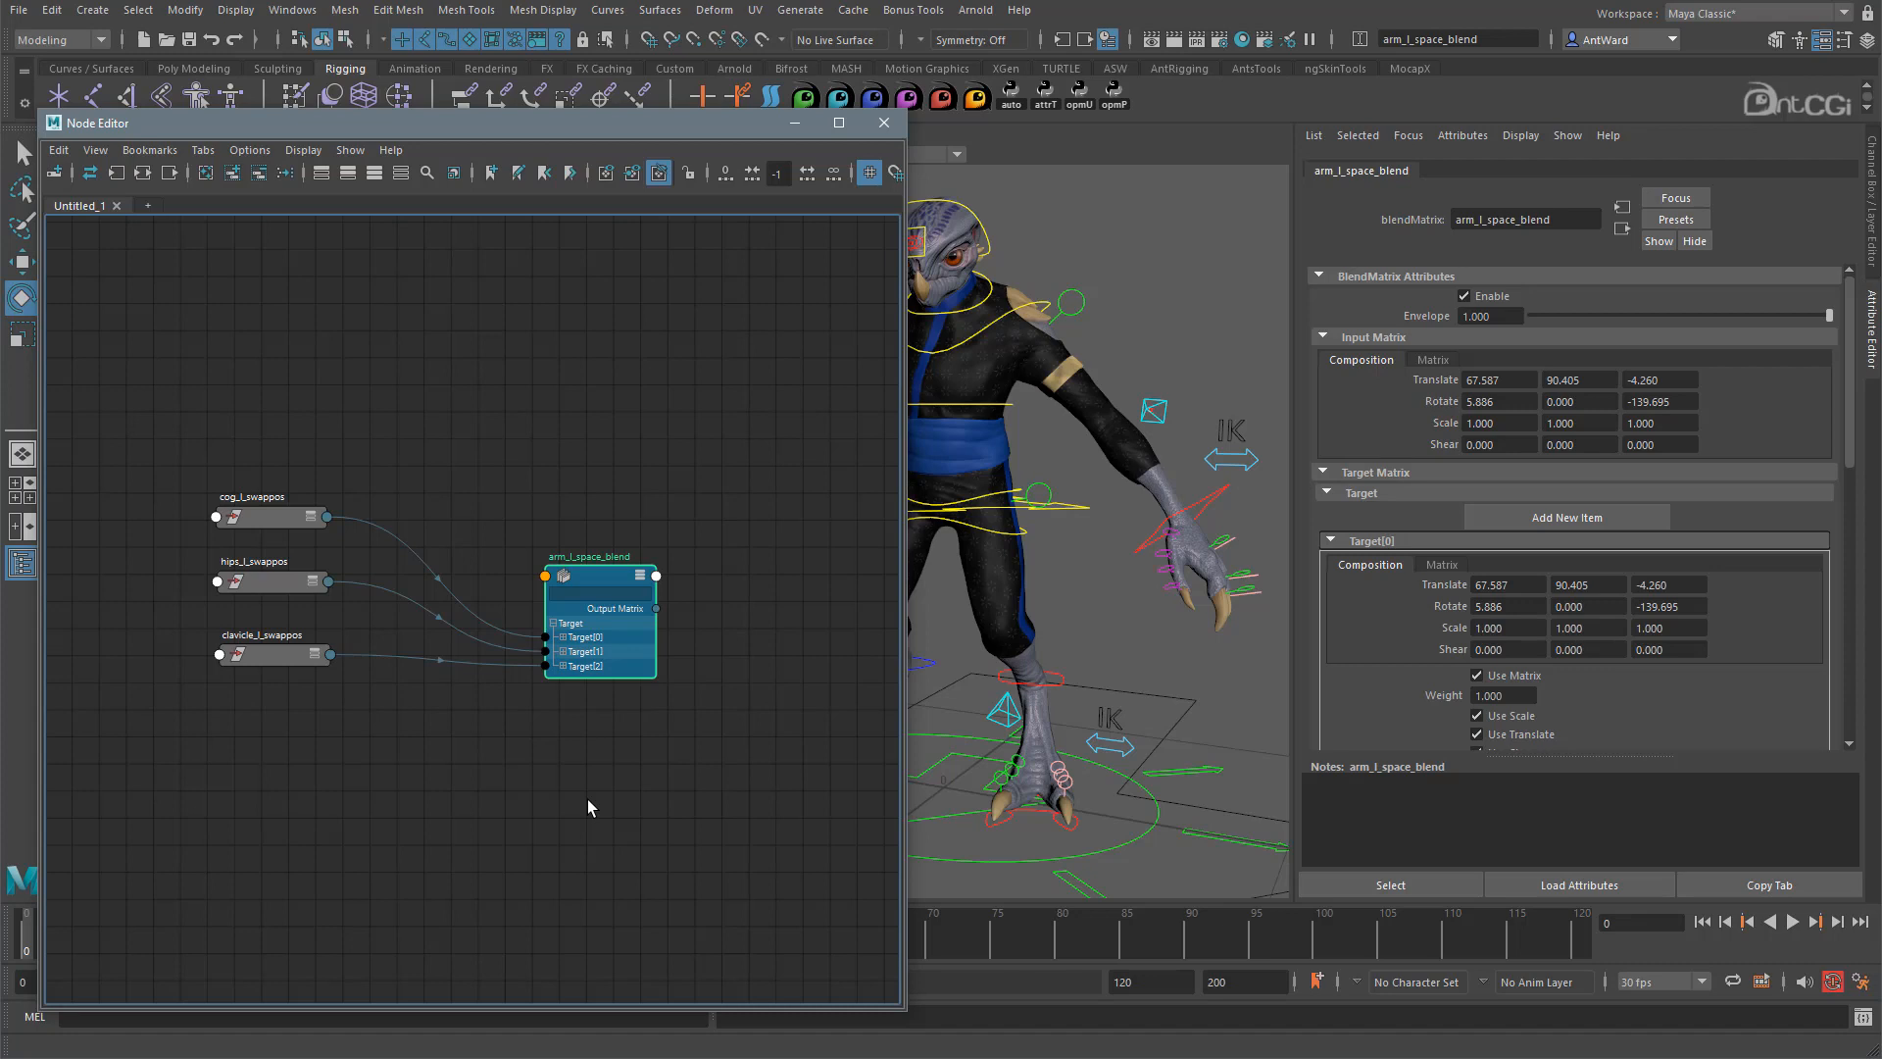
Create a condition node in the graph, place it above the swappos nodes and display its full attribute list.
{"action": "left_click", "coordinate": [586, 798]}
{"action": "key", "text": "Tab"}
{"action": "type", "text": "conditio"}
{"action": "left_click", "coordinate": [626, 850]}
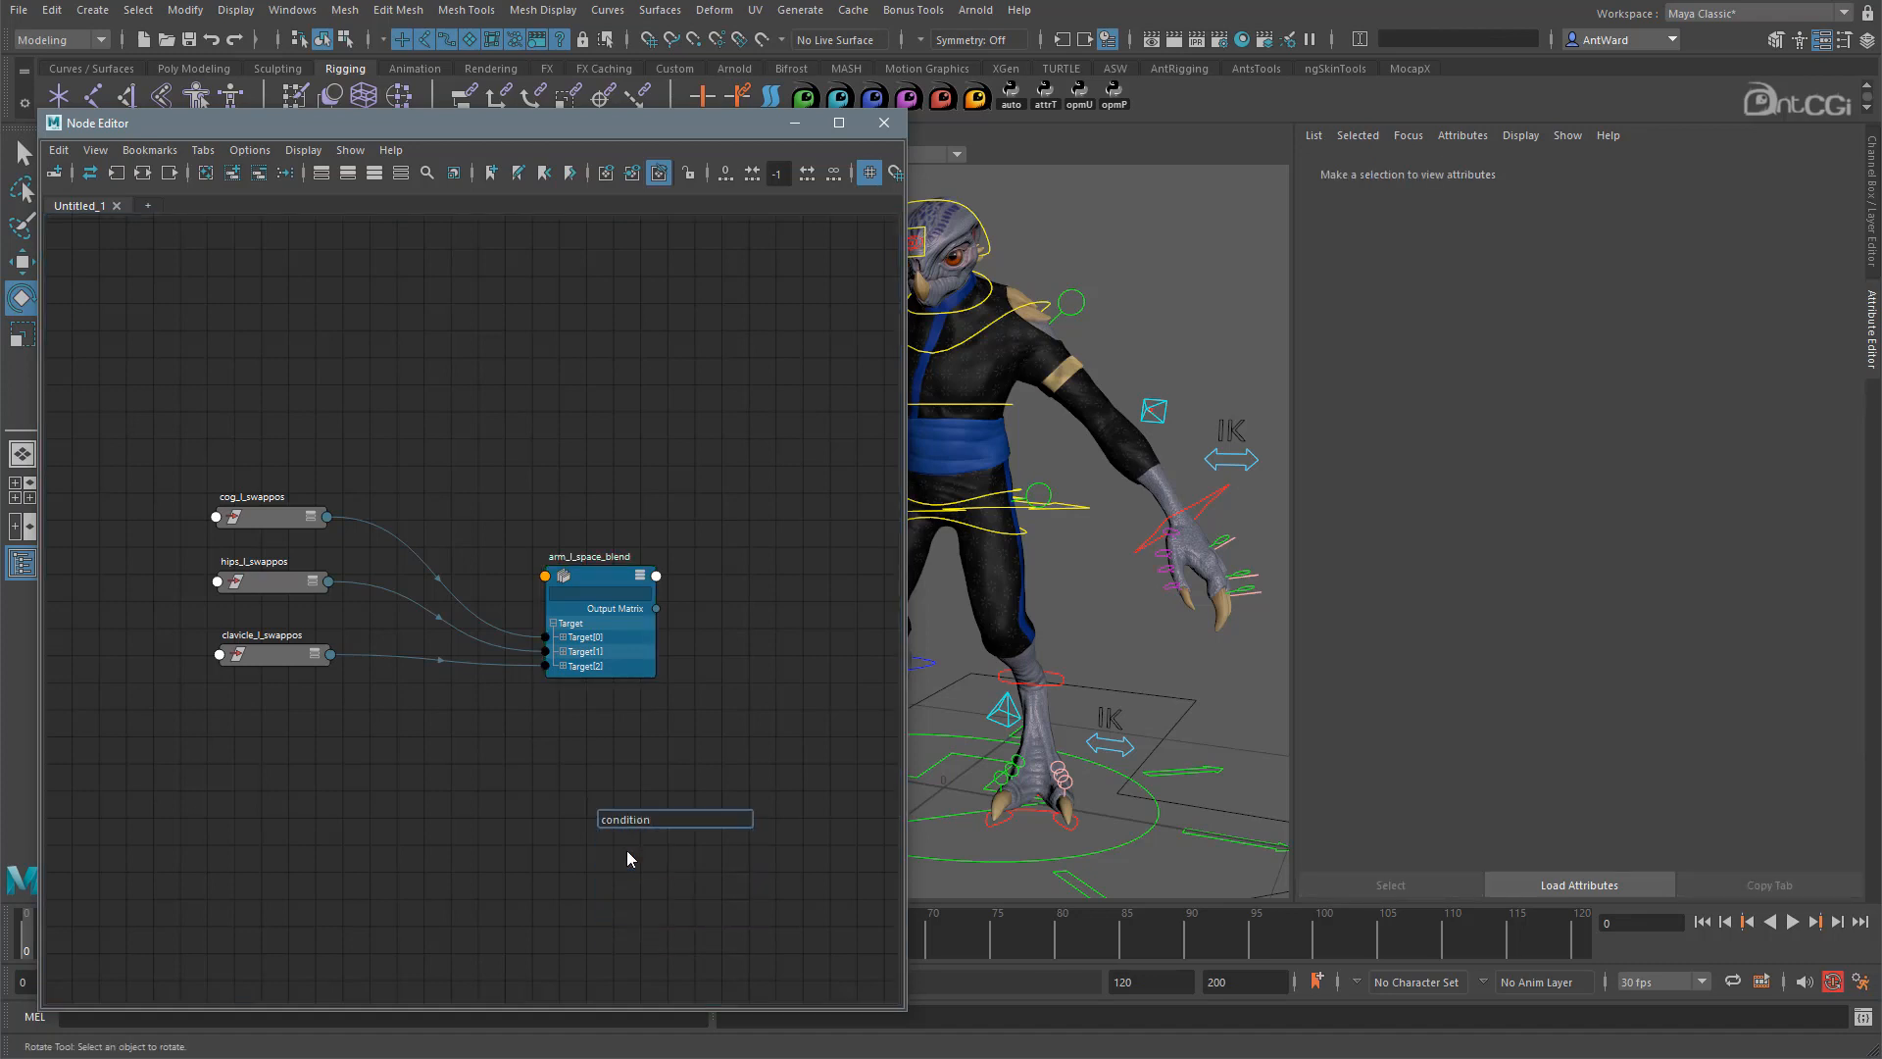
{"action": "left_click_drag", "start_coordinate": [498, 452], "coordinate": [479, 395]}
{"action": "key", "text": "3"}
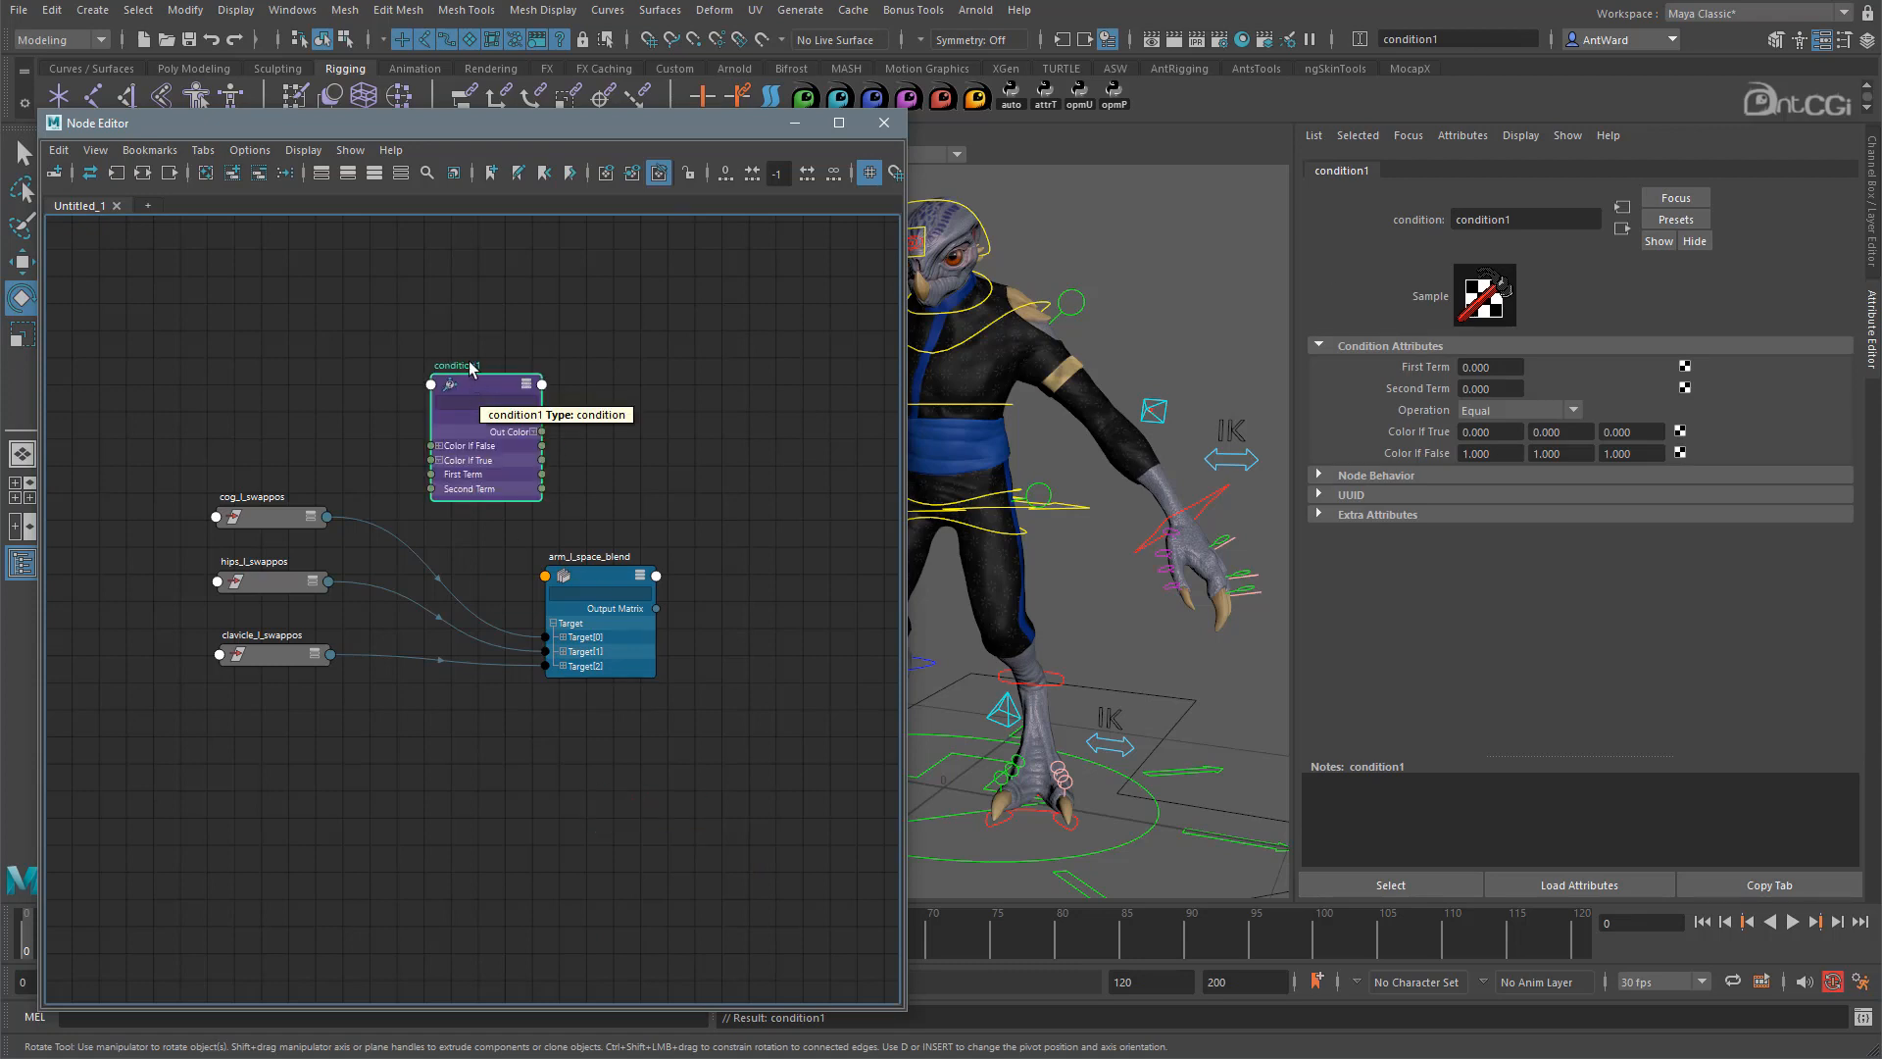
Rename the new condition node as arm_l_space_condiiton.
{"action": "double_click", "coordinate": [1501, 220]}
{"action": "type", "text": "arm"}
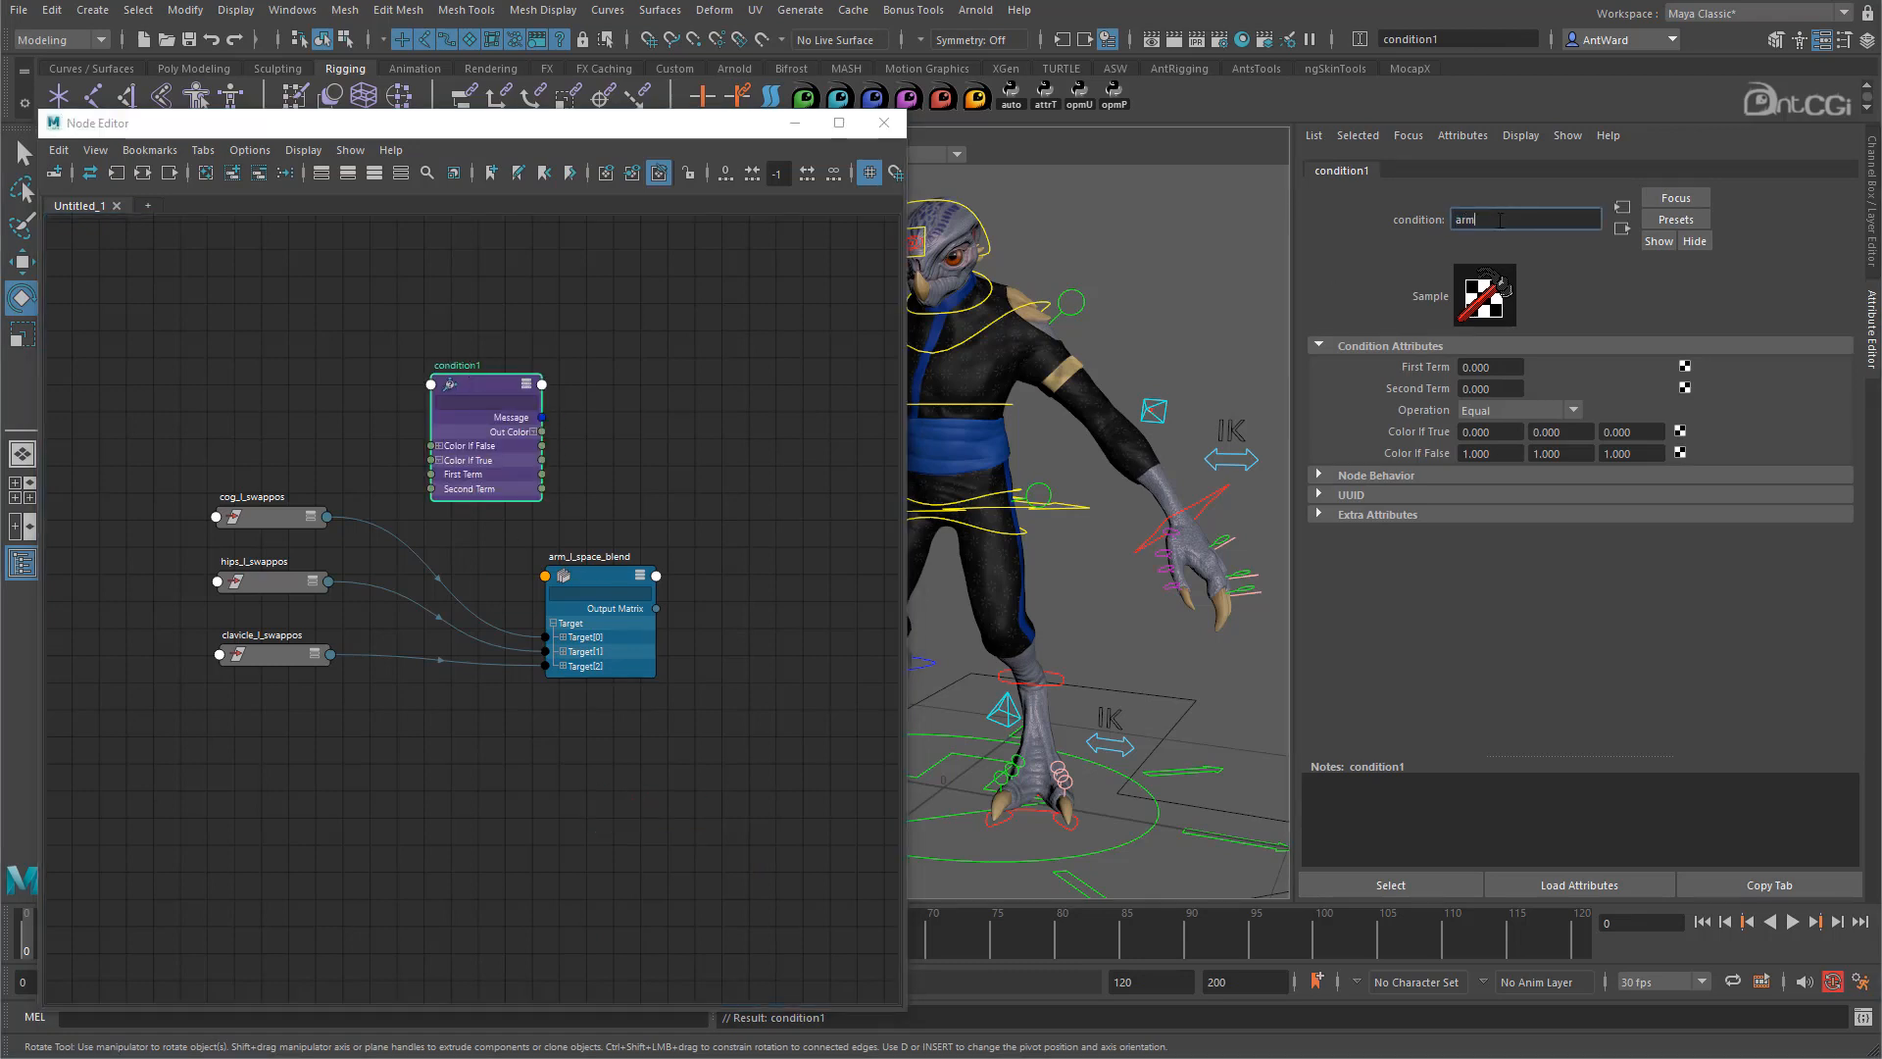
{"action": "type", "text": "_l_space_conf"}
{"action": "type", "text": "iiton"}
{"action": "key", "text": "Return"}
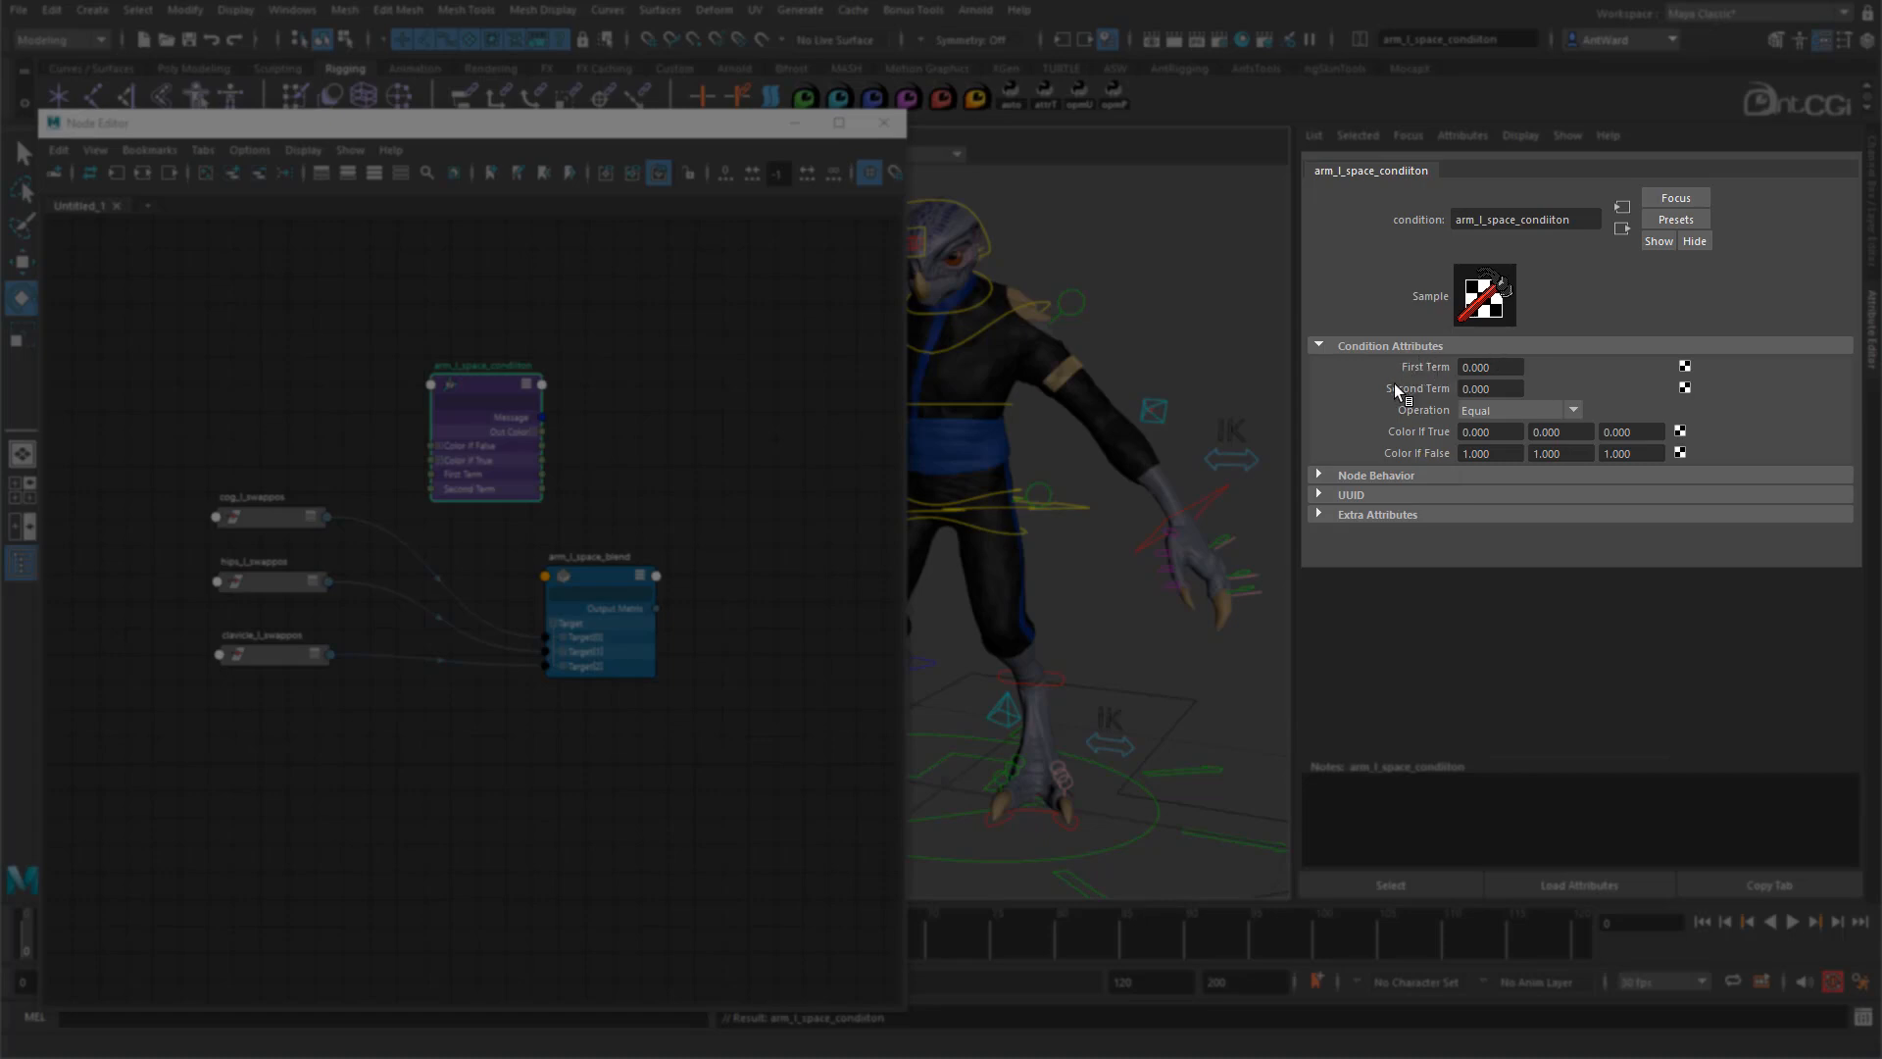
Look over the condition node's Operation choices, then expand its Out Color into R, G and B and move the node up.
{"action": "left_click", "coordinate": [1515, 410]}
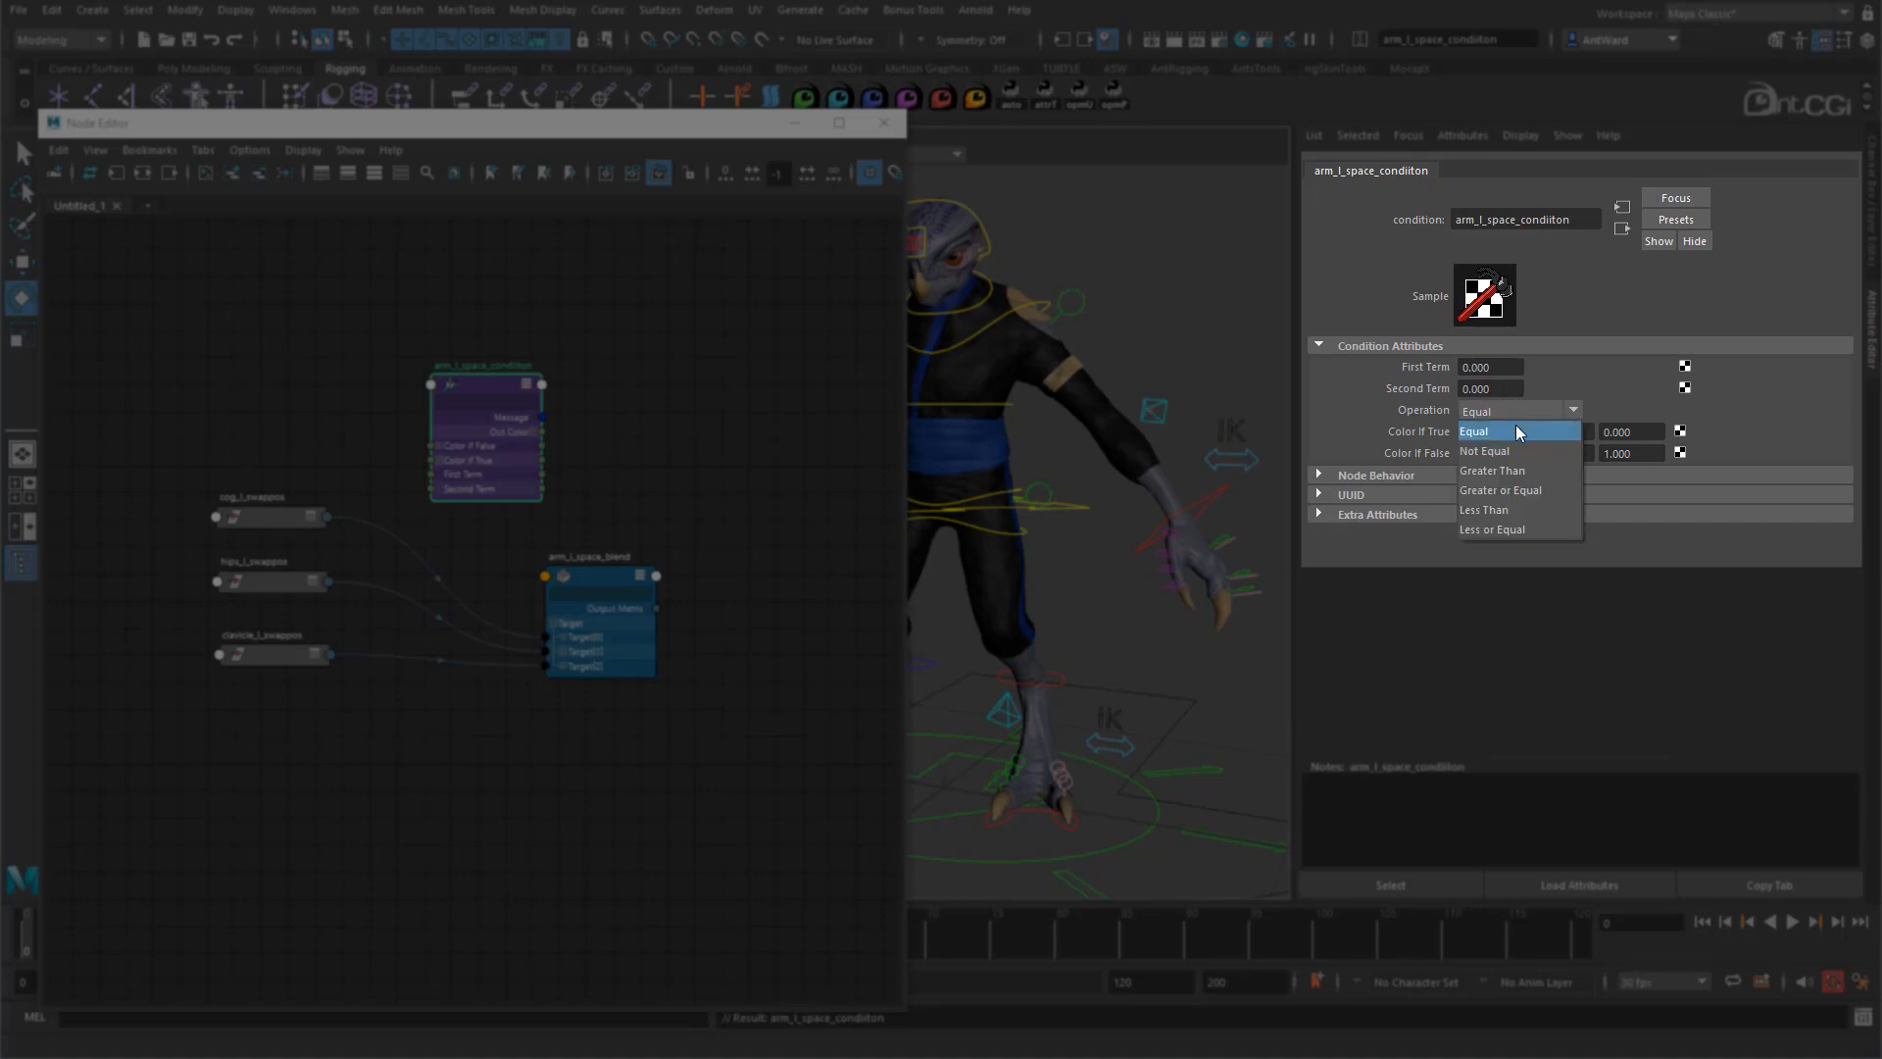
{"action": "left_click", "coordinate": [1428, 589]}
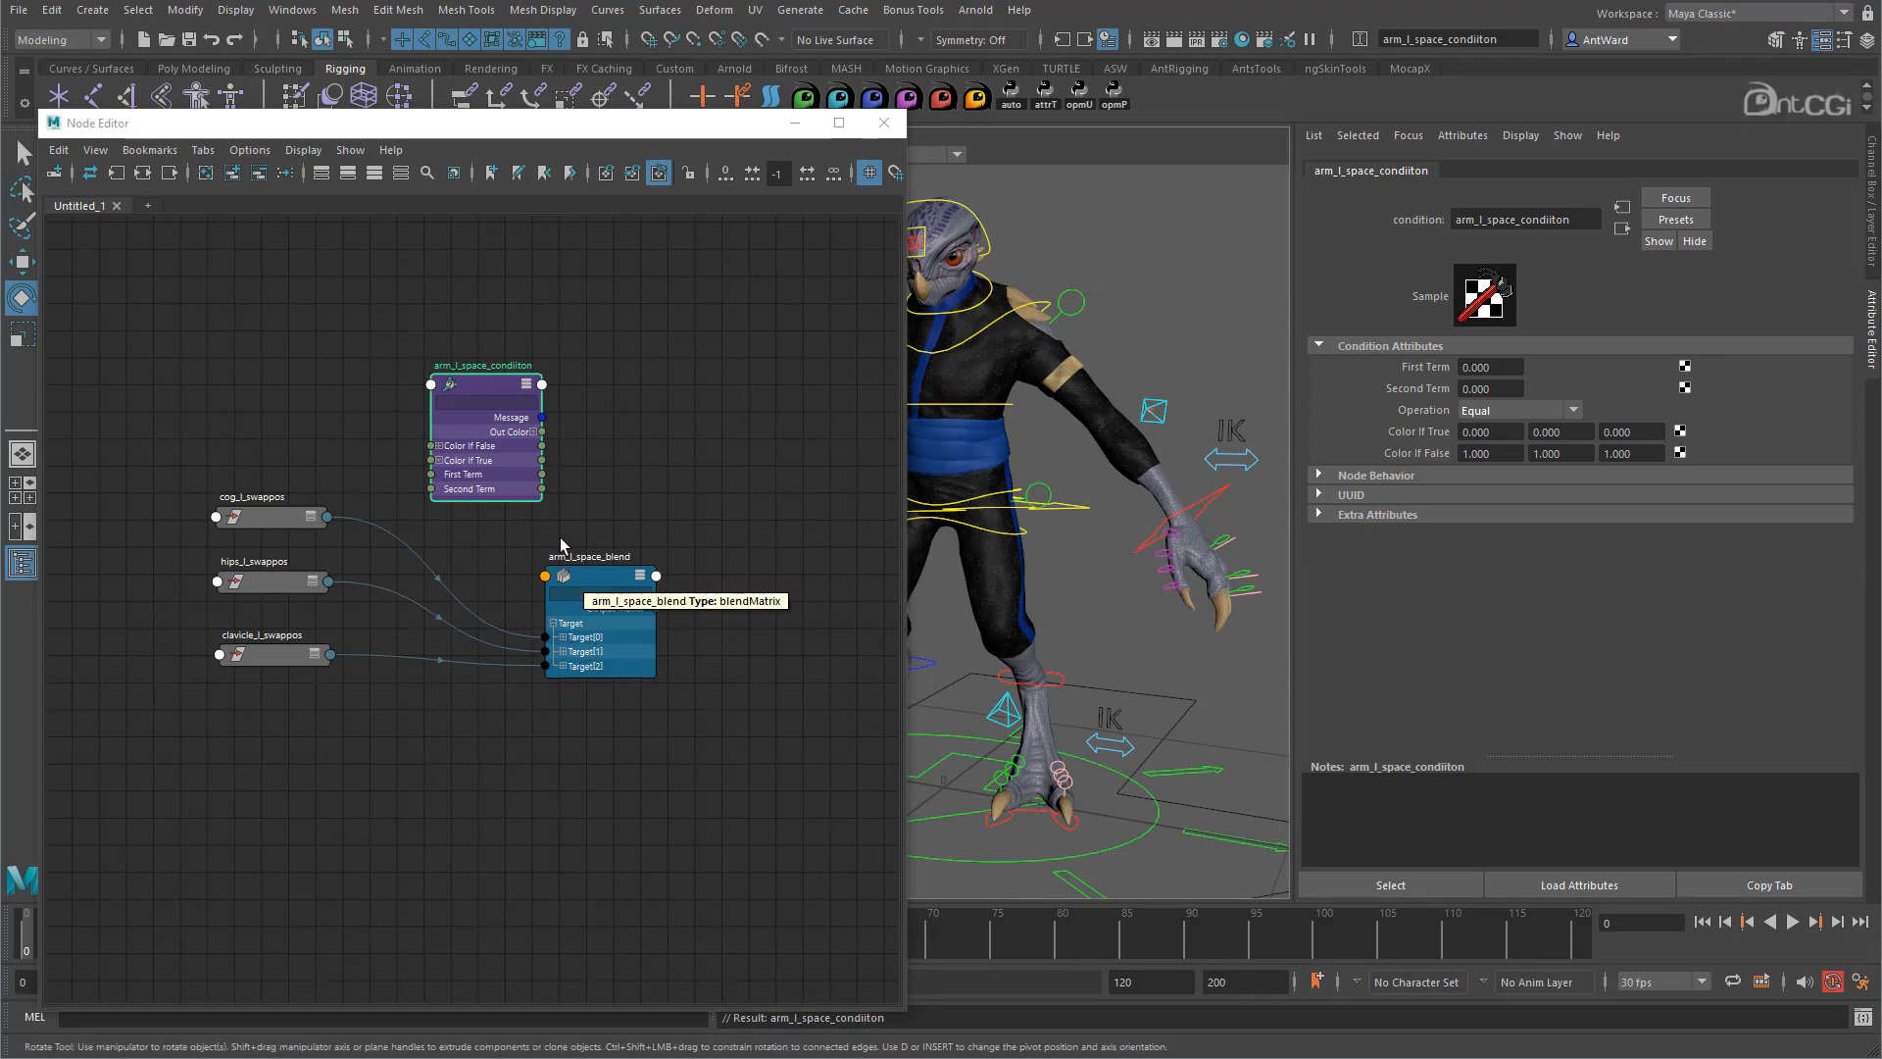
{"action": "left_click", "coordinate": [534, 432]}
{"action": "left_click_drag", "start_coordinate": [518, 429], "coordinate": [387, 360]}
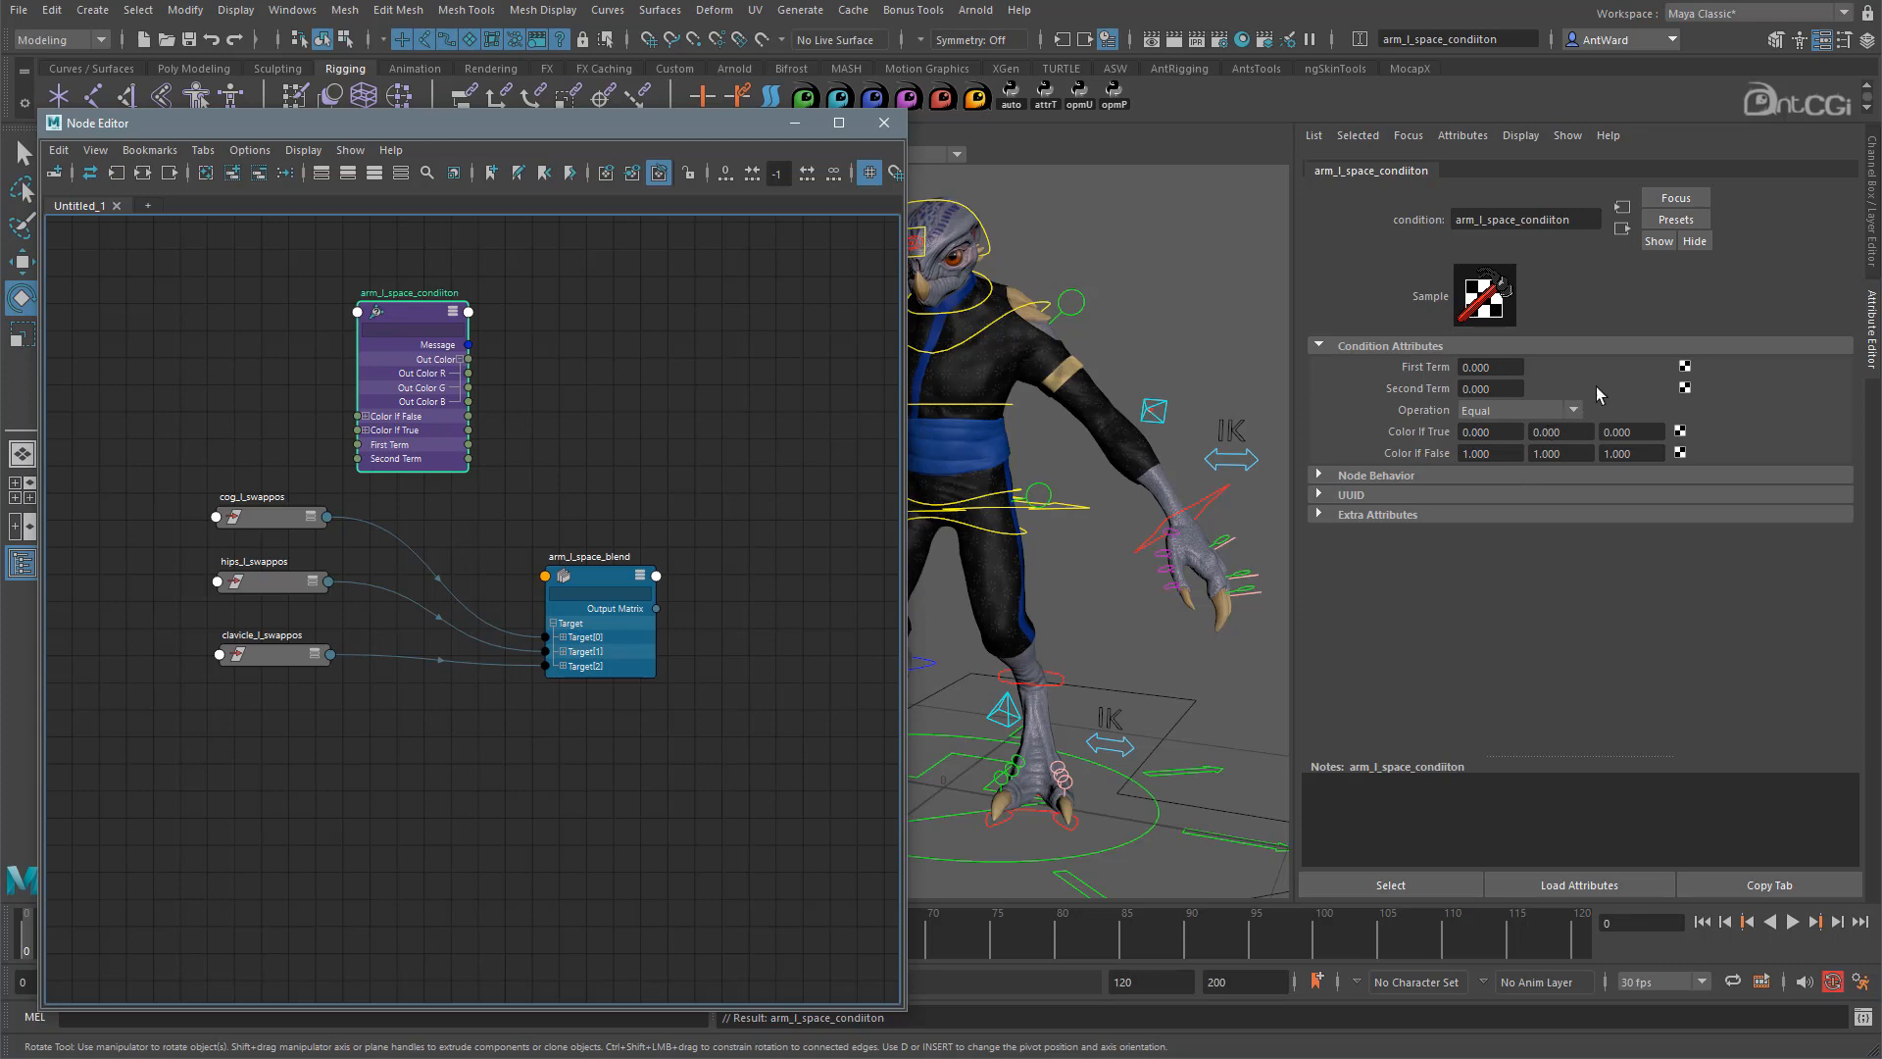
Move arm_l_space_blend further from the swappos nodes and expand Target[0], Target[1] and Target[2] to expose their Weight attributes.
{"action": "left_click", "coordinate": [598, 584]}
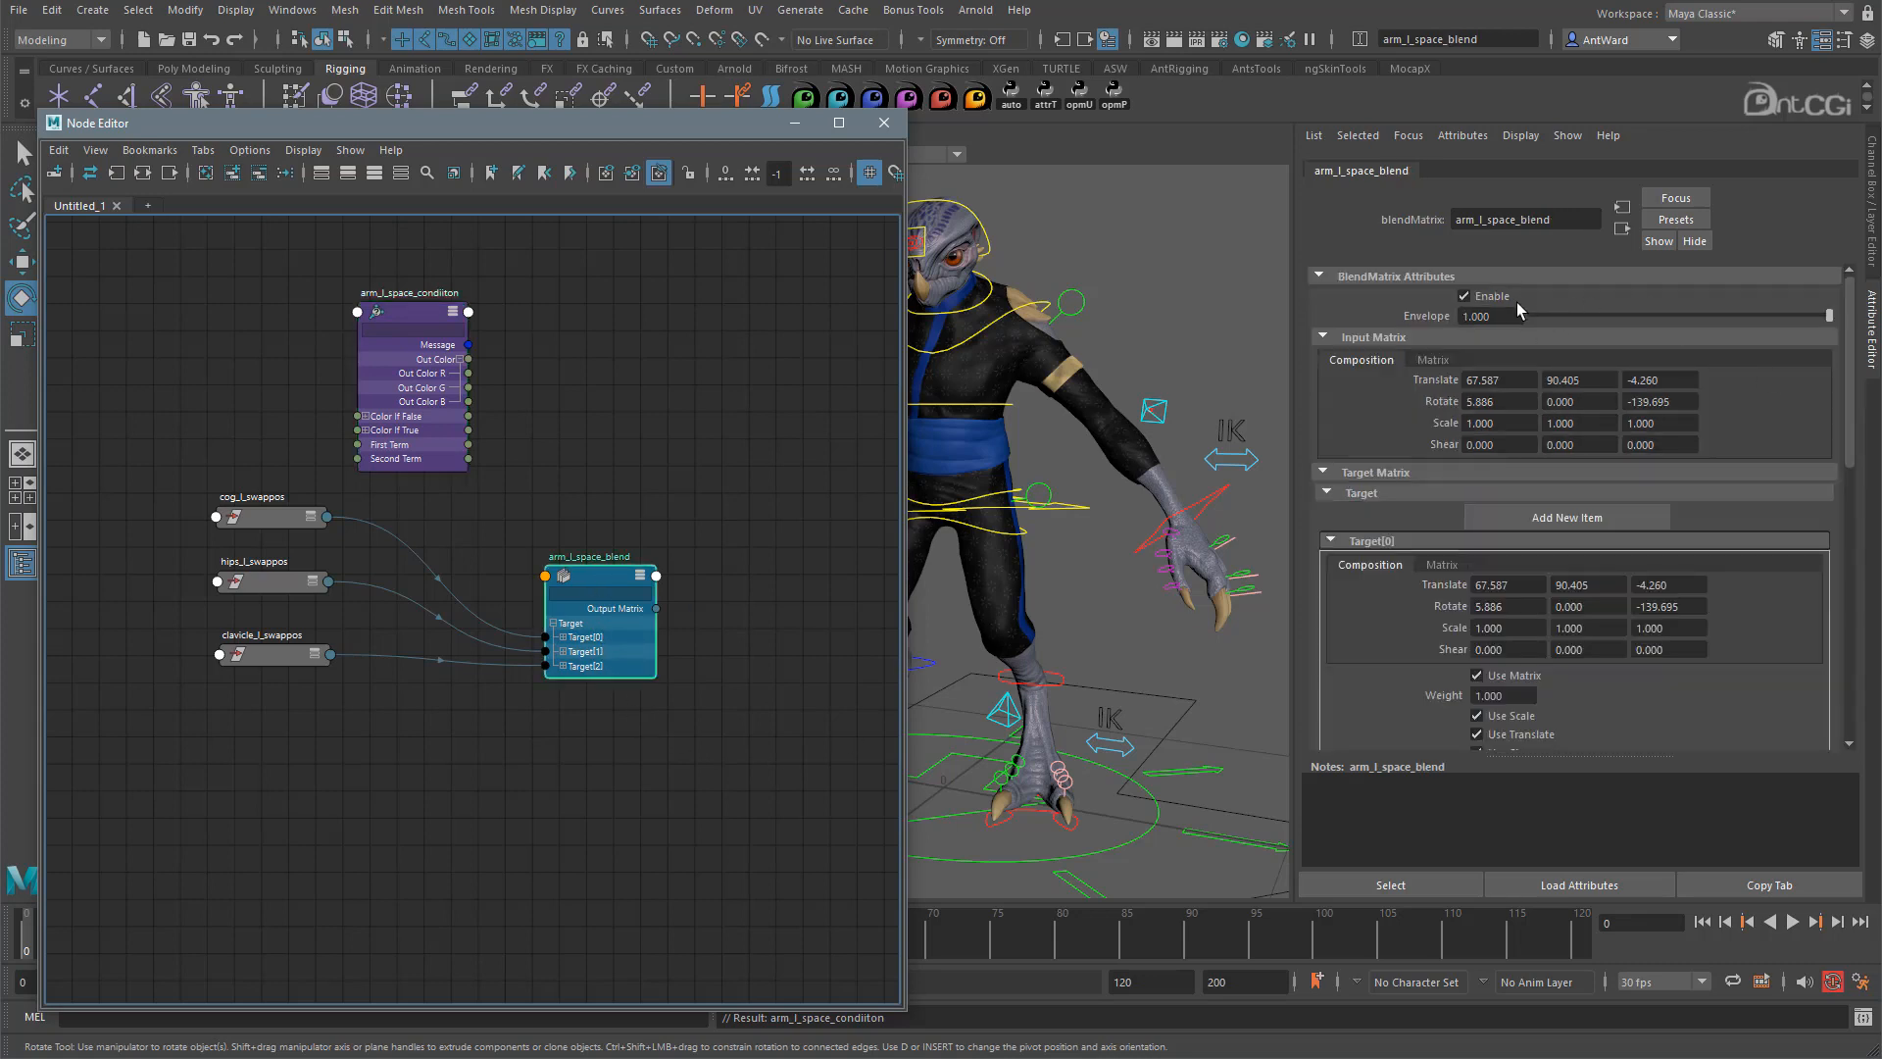
{"action": "scroll", "coordinate": [1692, 588], "scroll_direction": "down", "scroll_amount": 3}
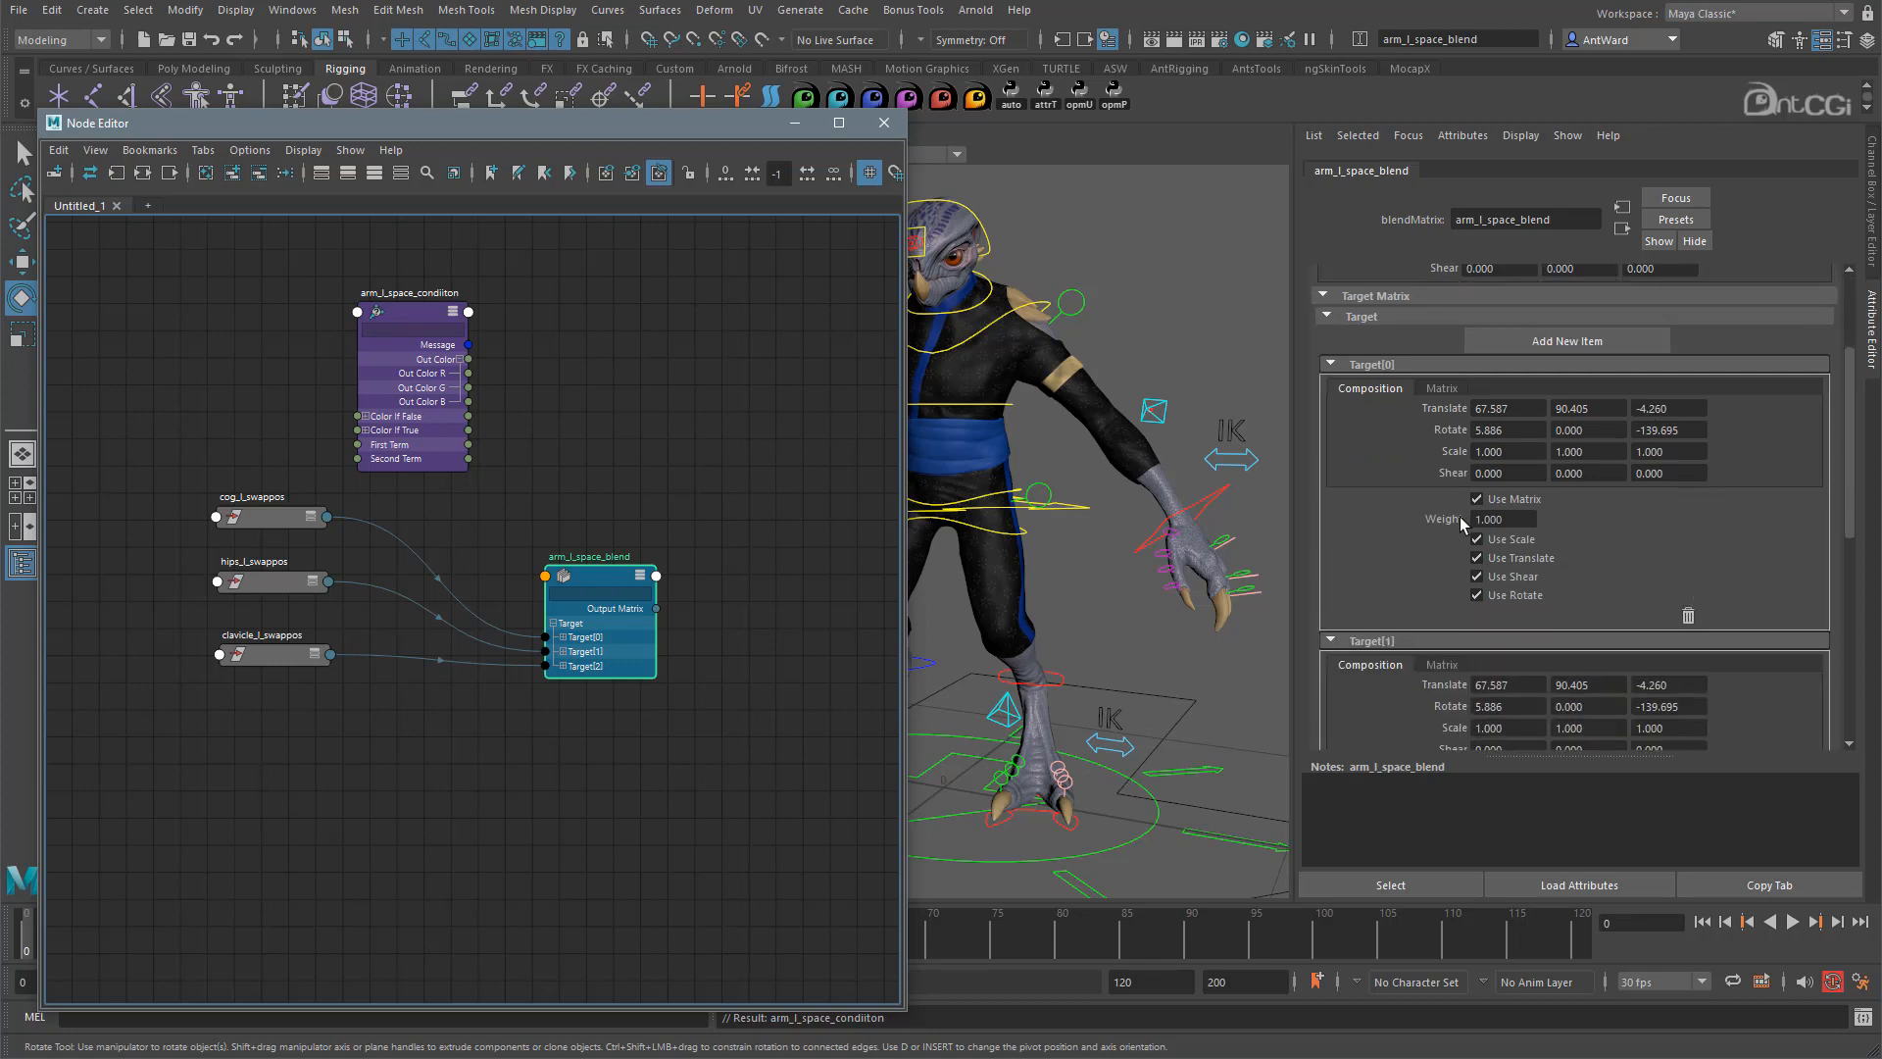
{"action": "scroll", "coordinate": [1513, 524], "scroll_direction": "down", "scroll_amount": 2}
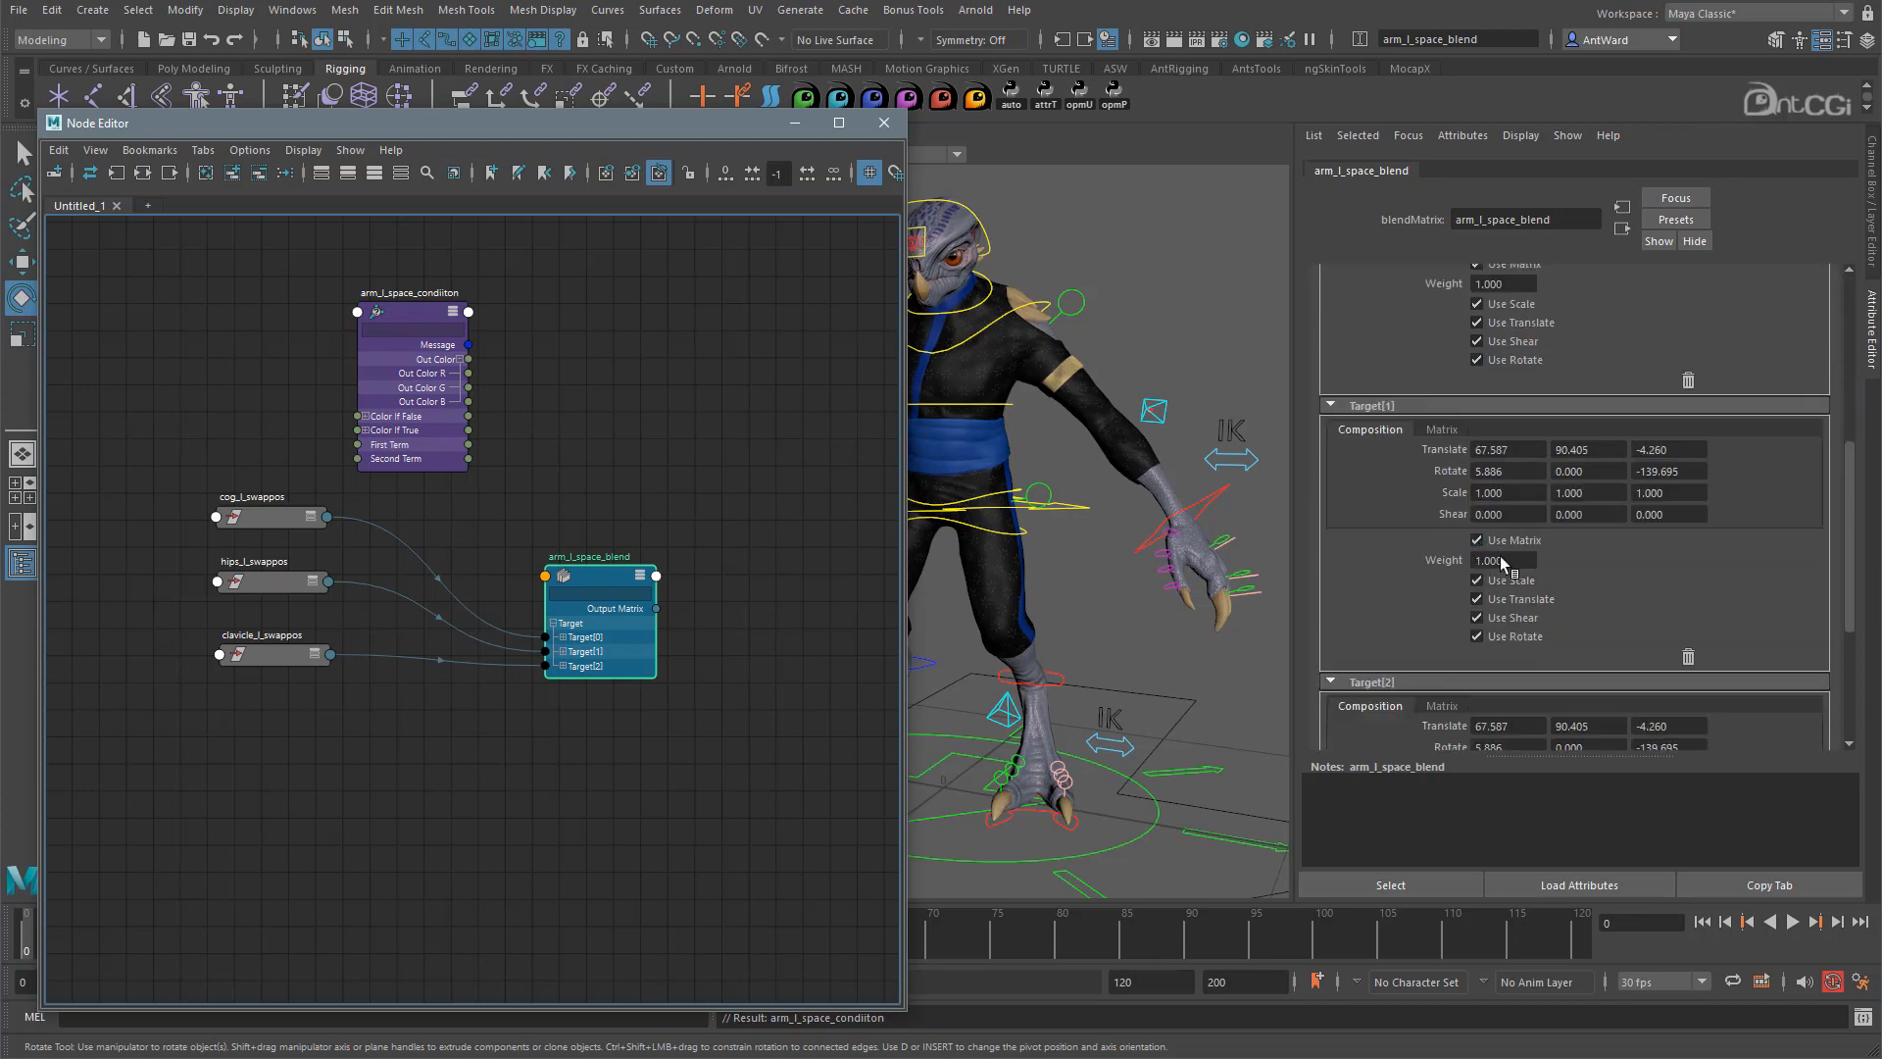
{"action": "scroll", "coordinate": [1518, 657], "scroll_direction": "down", "scroll_amount": 3}
{"action": "scroll", "coordinate": [1756, 655], "scroll_direction": "up", "scroll_amount": 8}
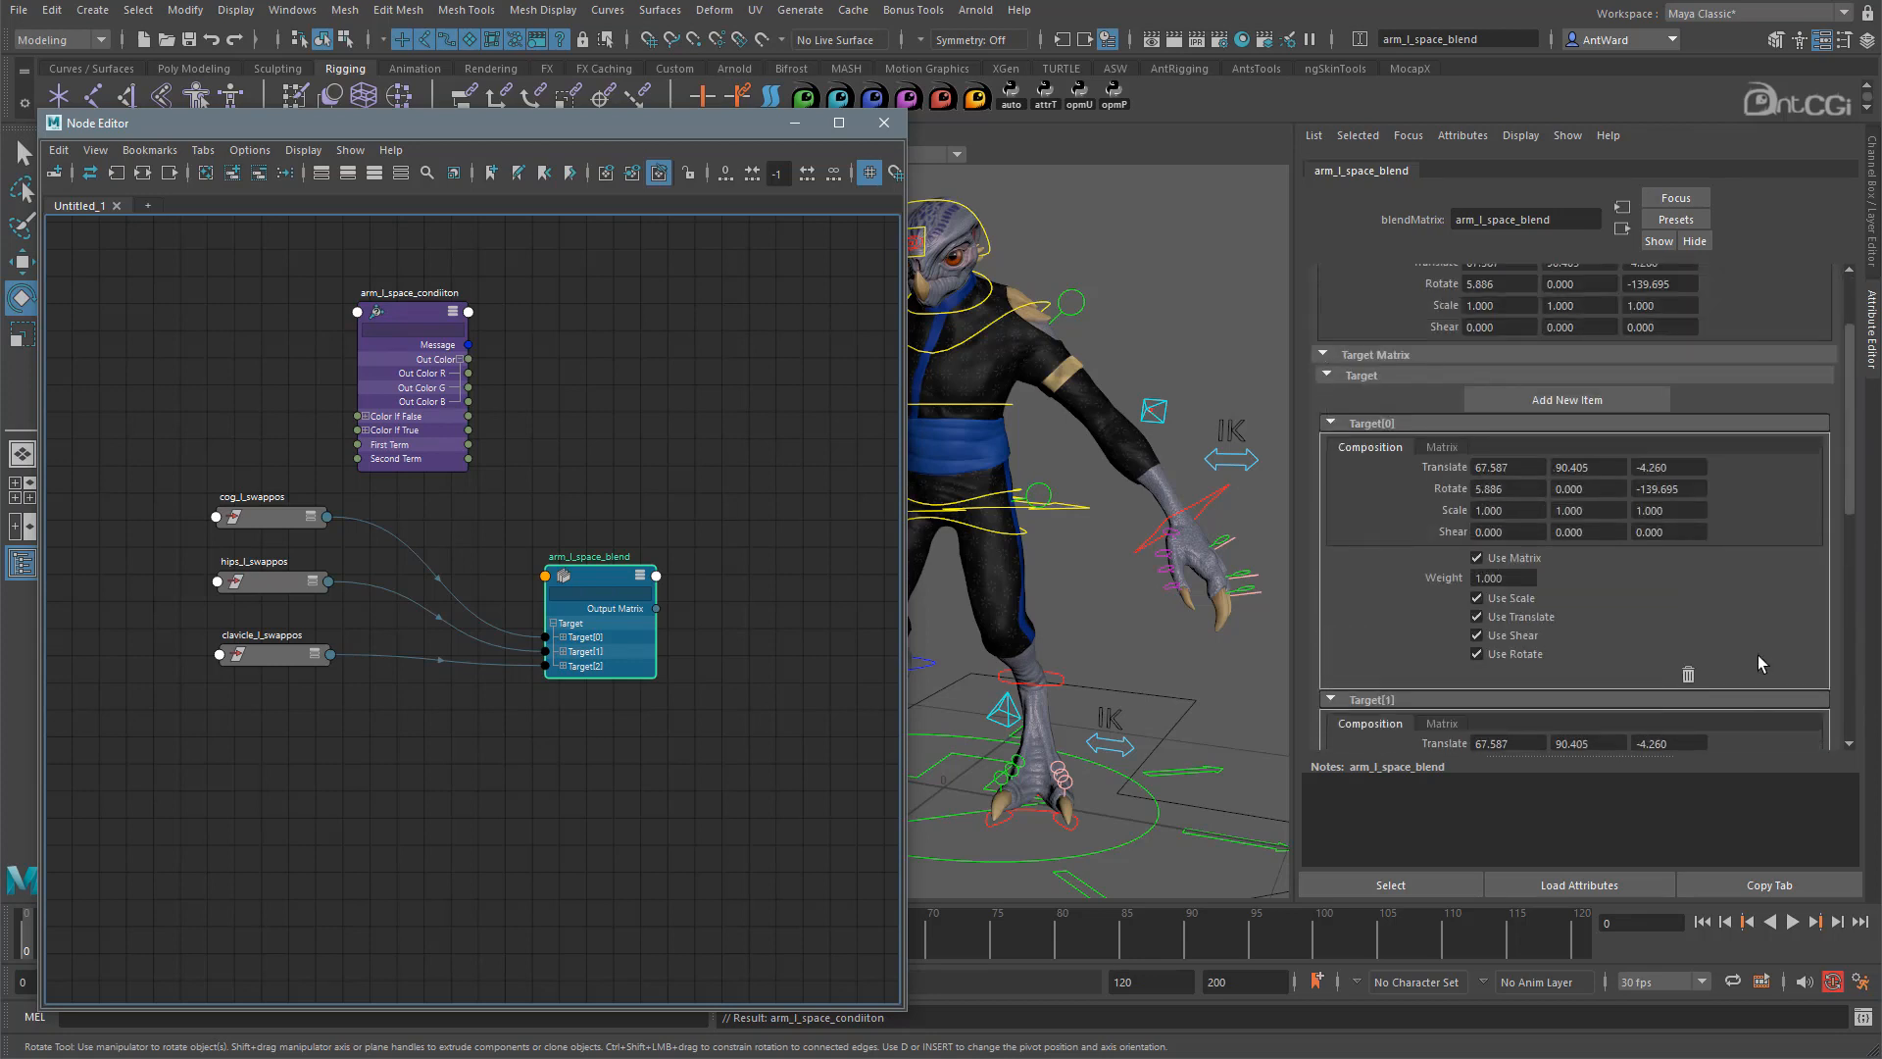
{"action": "left_click_drag", "start_coordinate": [593, 581], "coordinate": [708, 441]}
{"action": "left_click", "coordinate": [677, 526]}
{"action": "left_click", "coordinate": [678, 511]}
{"action": "left_click", "coordinate": [679, 497]}
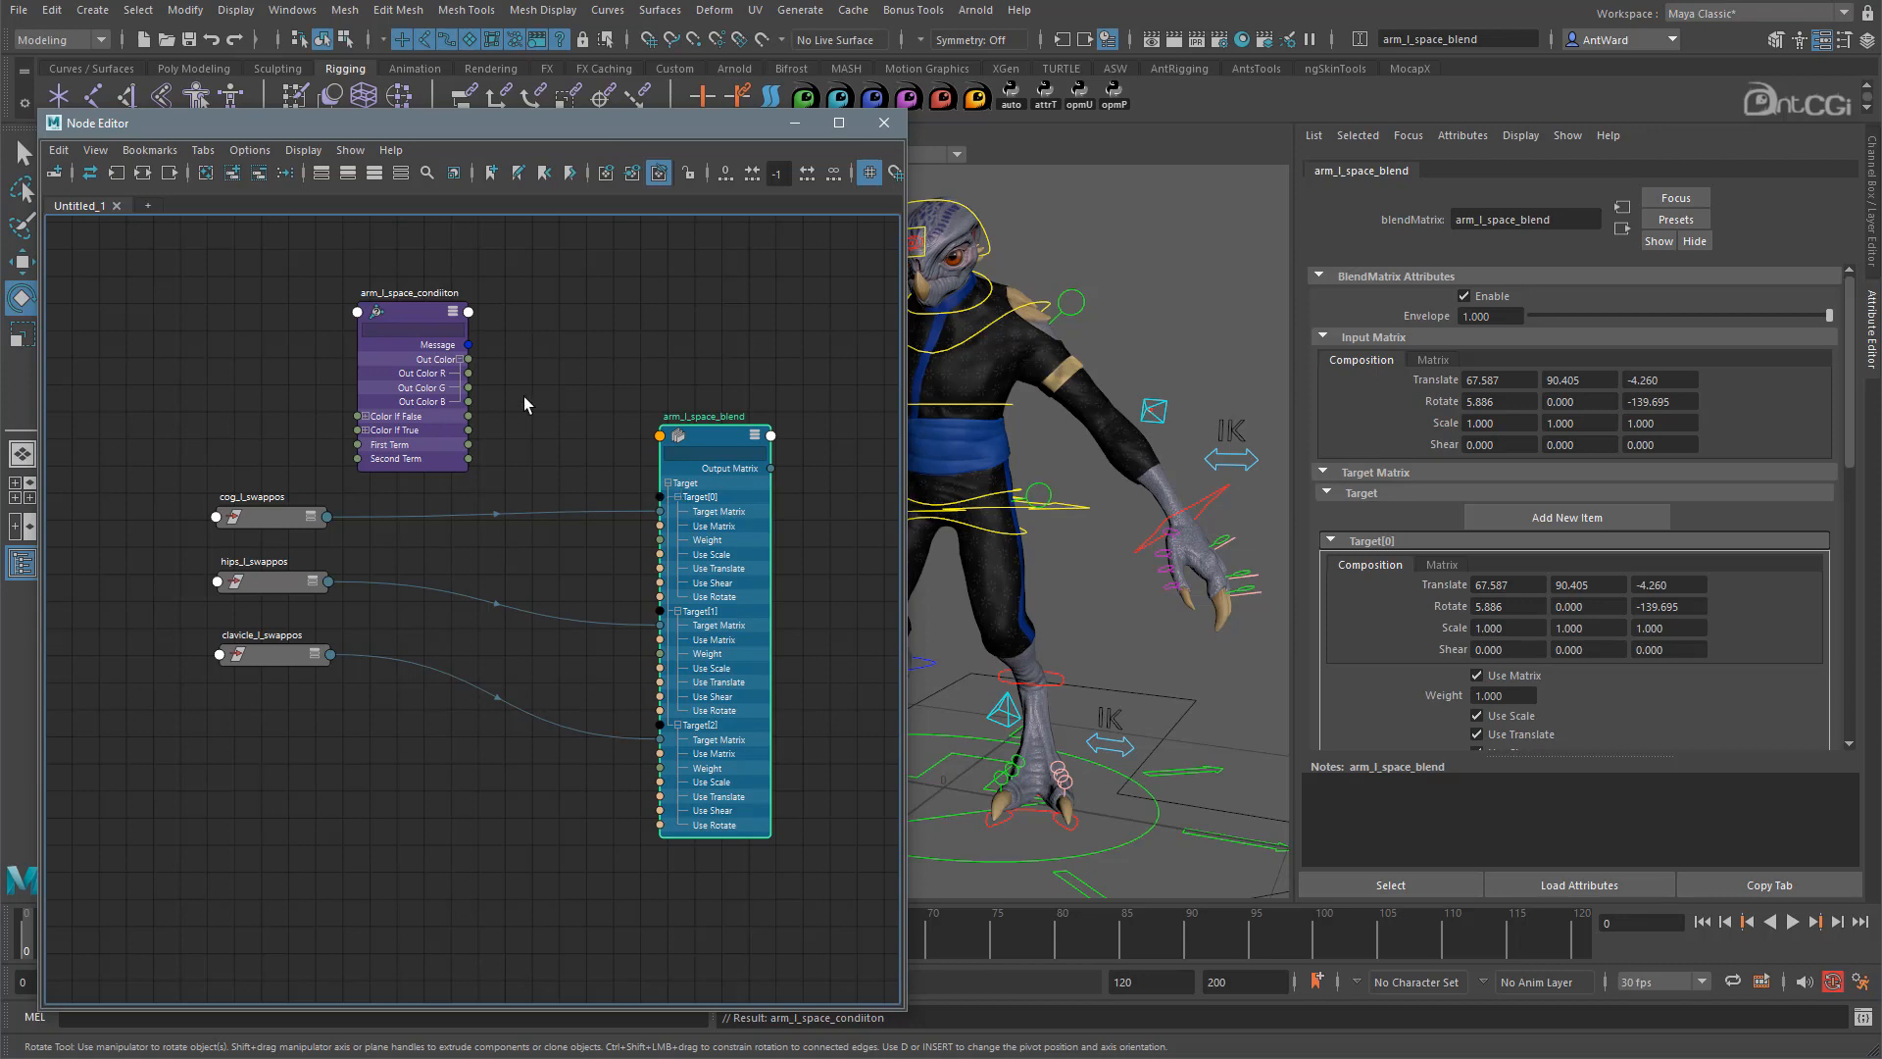
Connect the condition's Out Color R, G and B to the Weight of Target[0], Target[1] and Target[2] respectively.
{"action": "left_click_drag", "start_coordinate": [469, 374], "coordinate": [660, 545]}
{"action": "left_click_drag", "start_coordinate": [468, 388], "coordinate": [663, 658]}
{"action": "left_click_drag", "start_coordinate": [469, 402], "coordinate": [664, 777]}
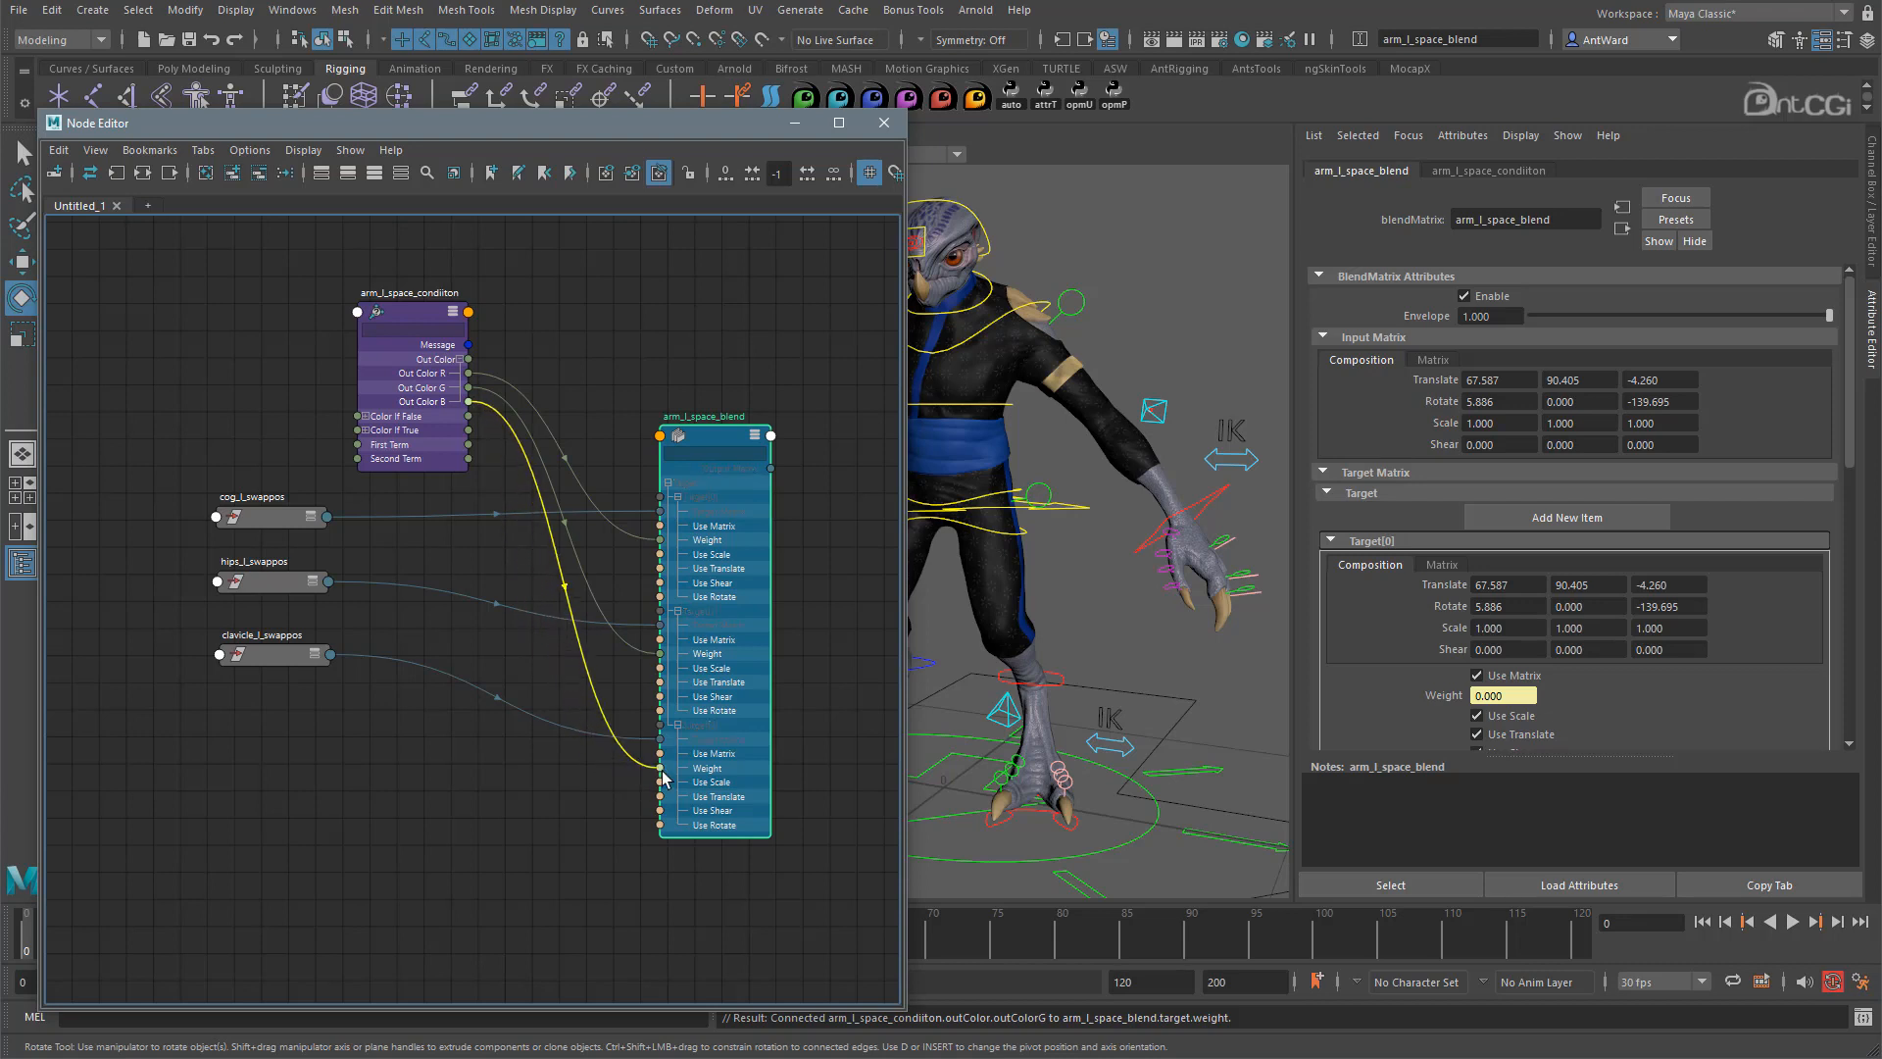
{"action": "left_click_drag", "start_coordinate": [663, 777], "coordinate": [663, 778]}
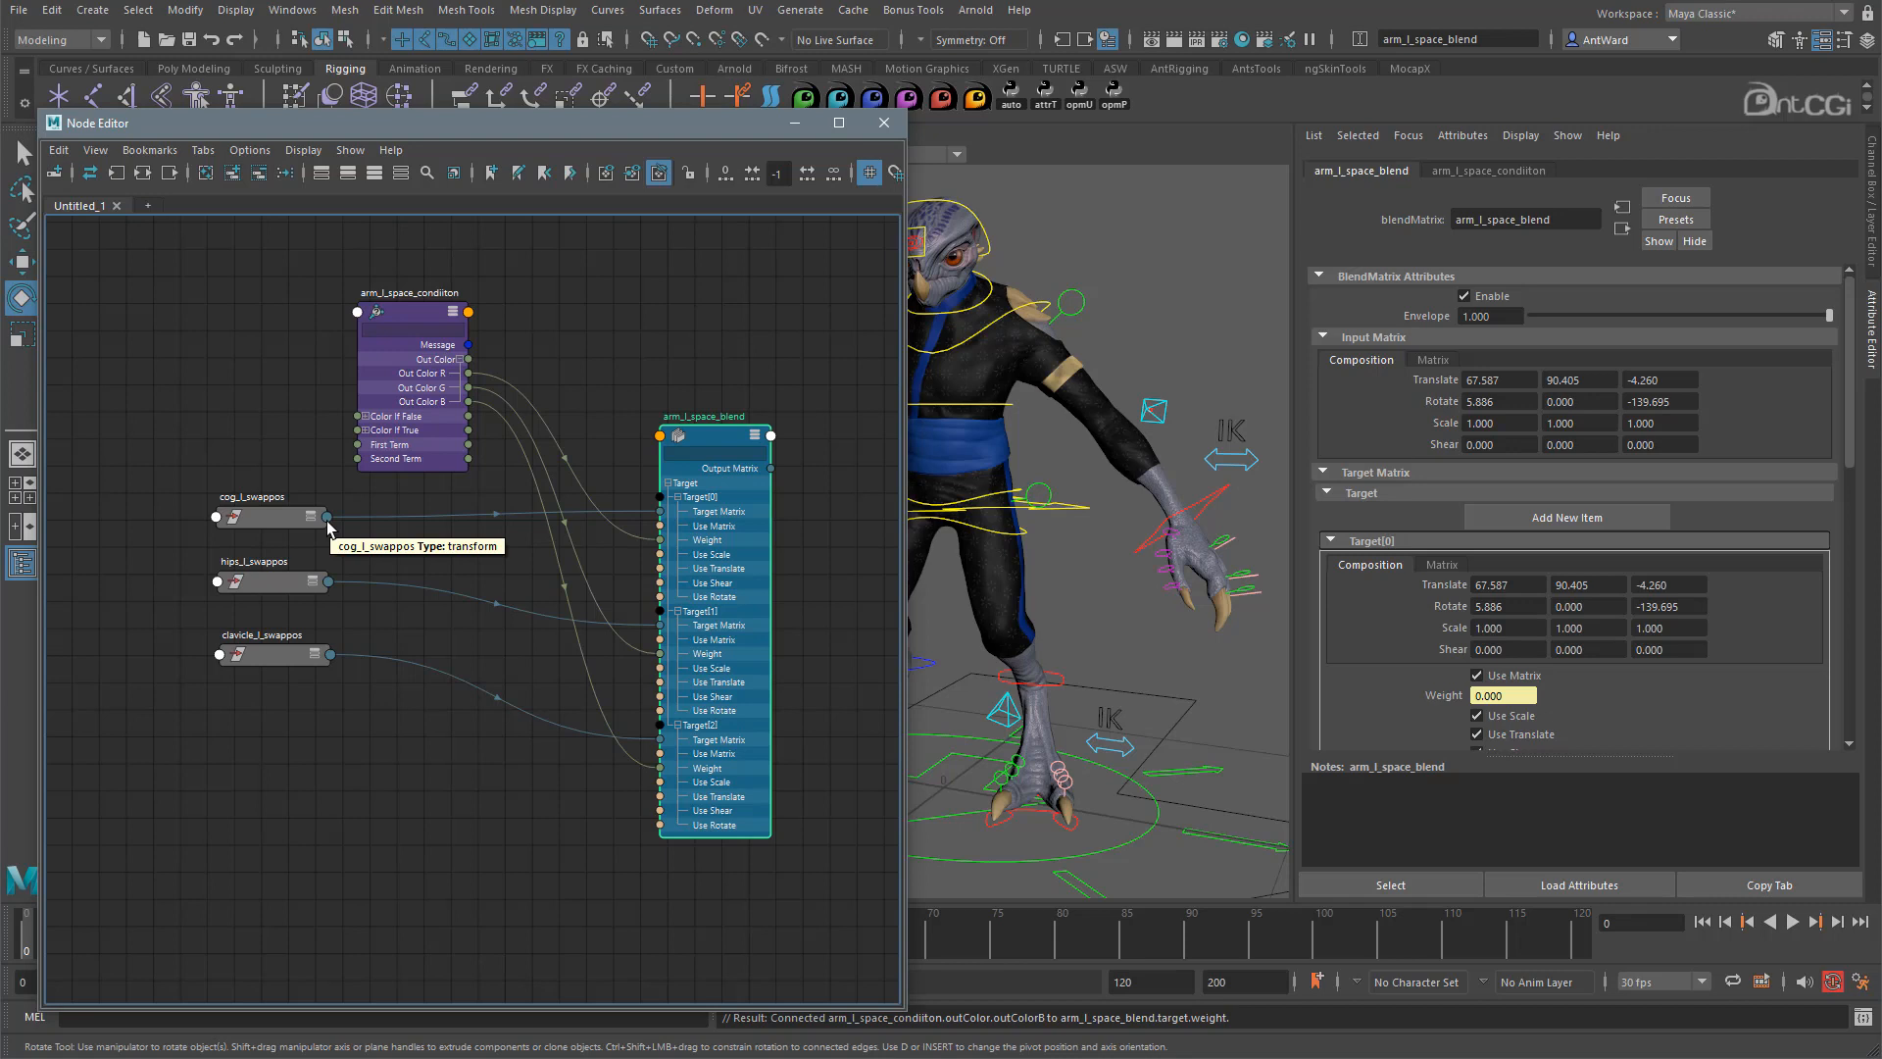
Add arm_l_ik_ctrl to the node graph, place it beside the condition node and display its full attribute list.
{"action": "left_click", "coordinate": [1181, 519]}
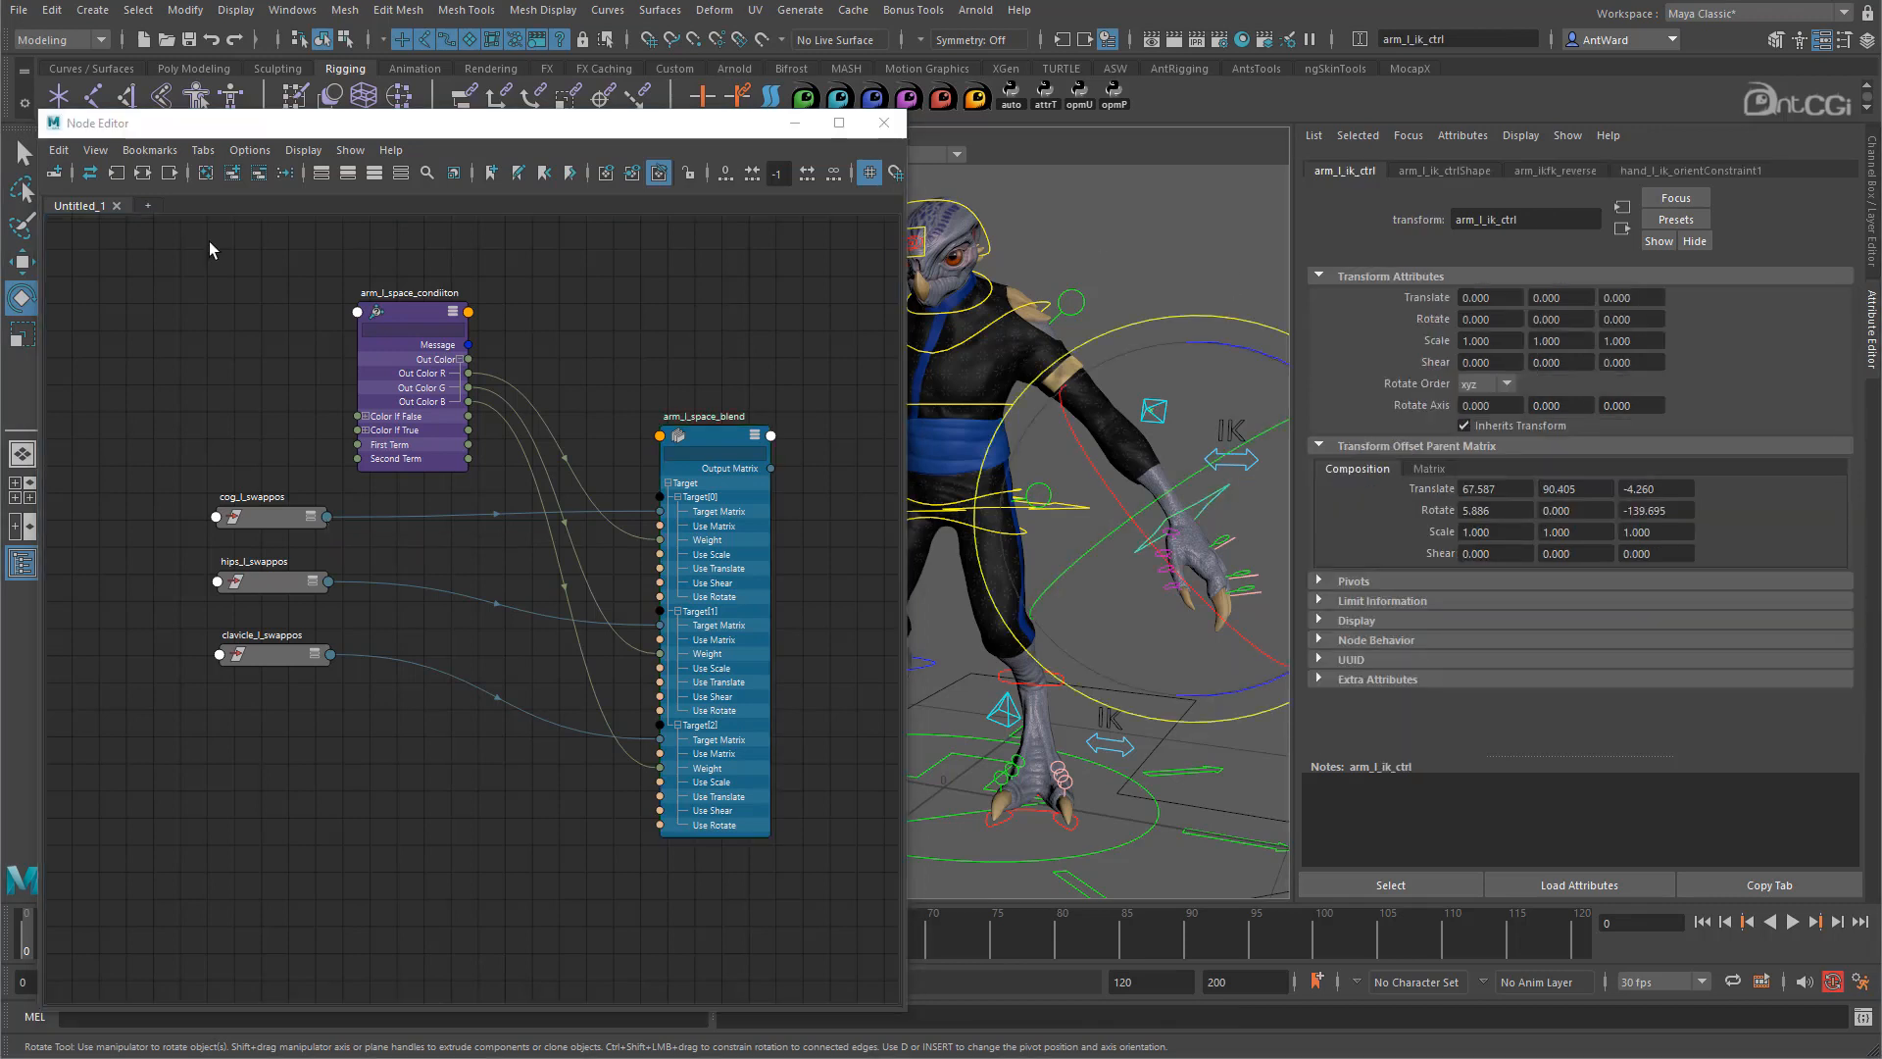
{"action": "left_click", "coordinate": [233, 174]}
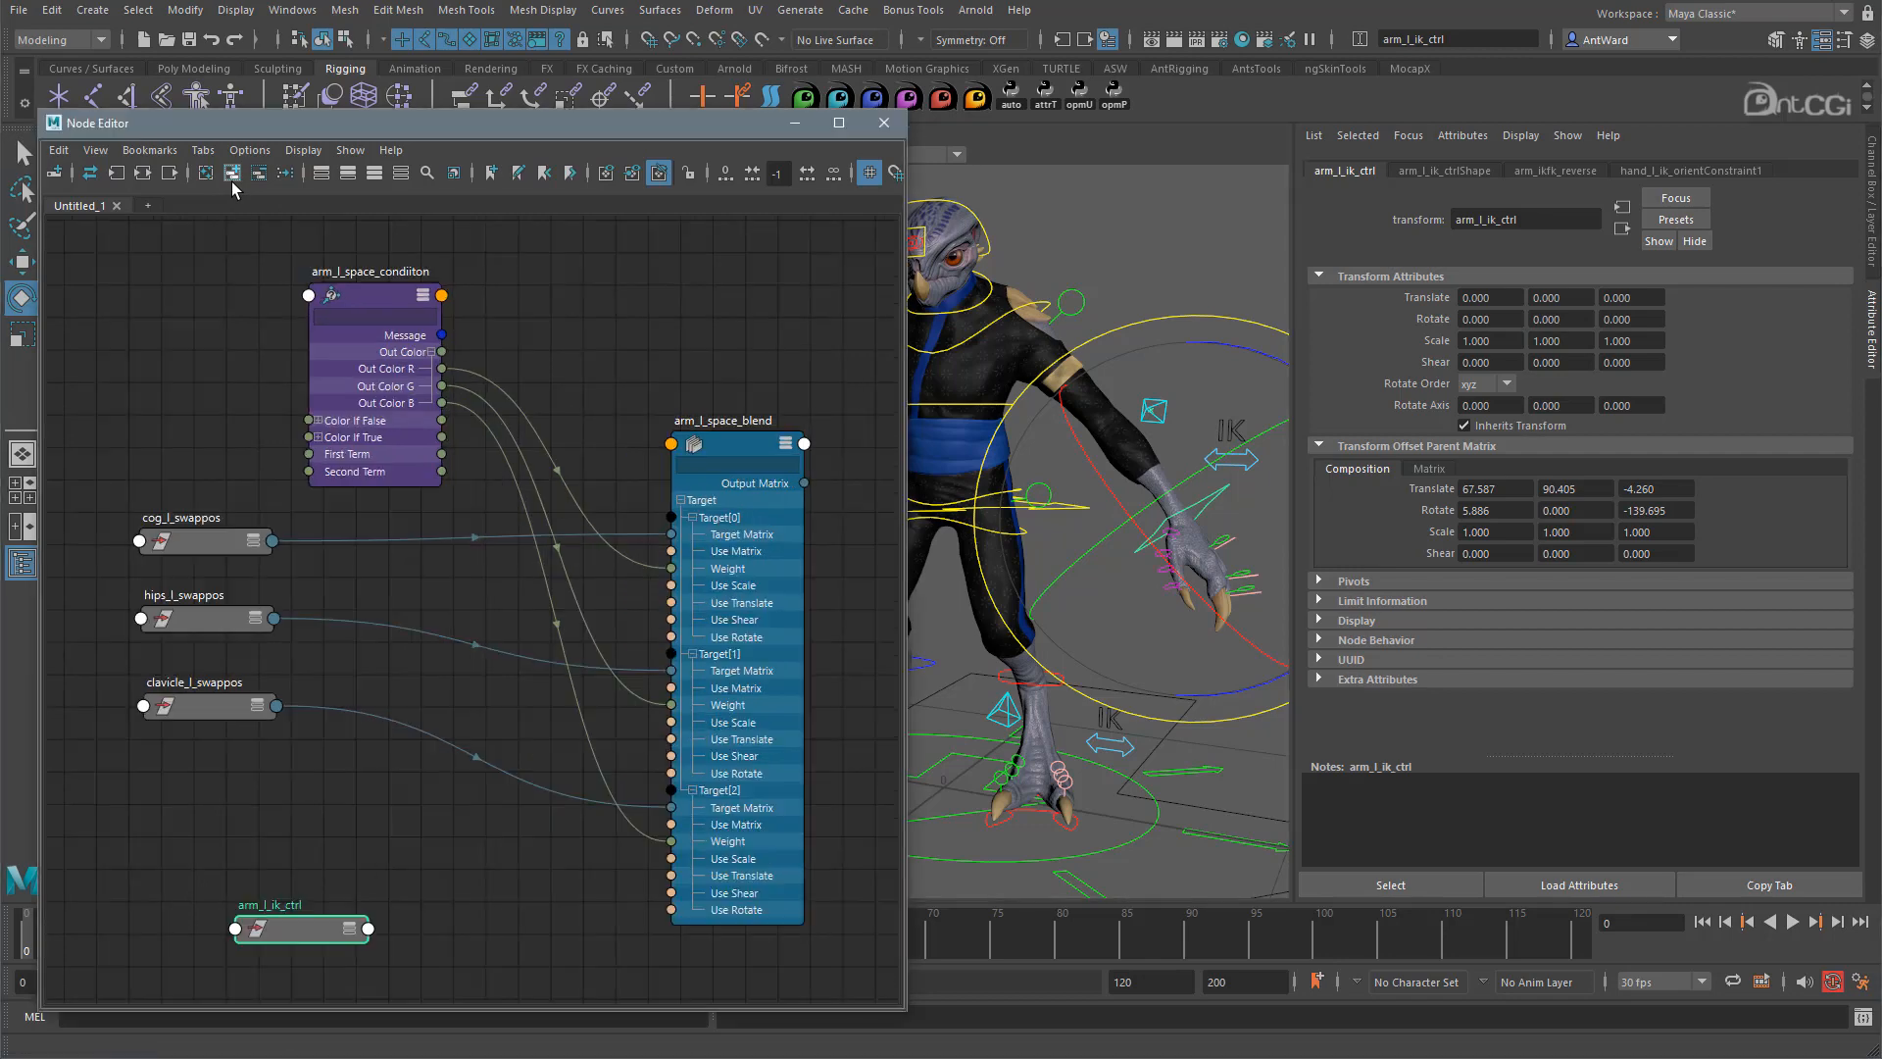
{"action": "left_click_drag", "start_coordinate": [297, 933], "coordinate": [206, 400]}
{"action": "key", "text": "a"}
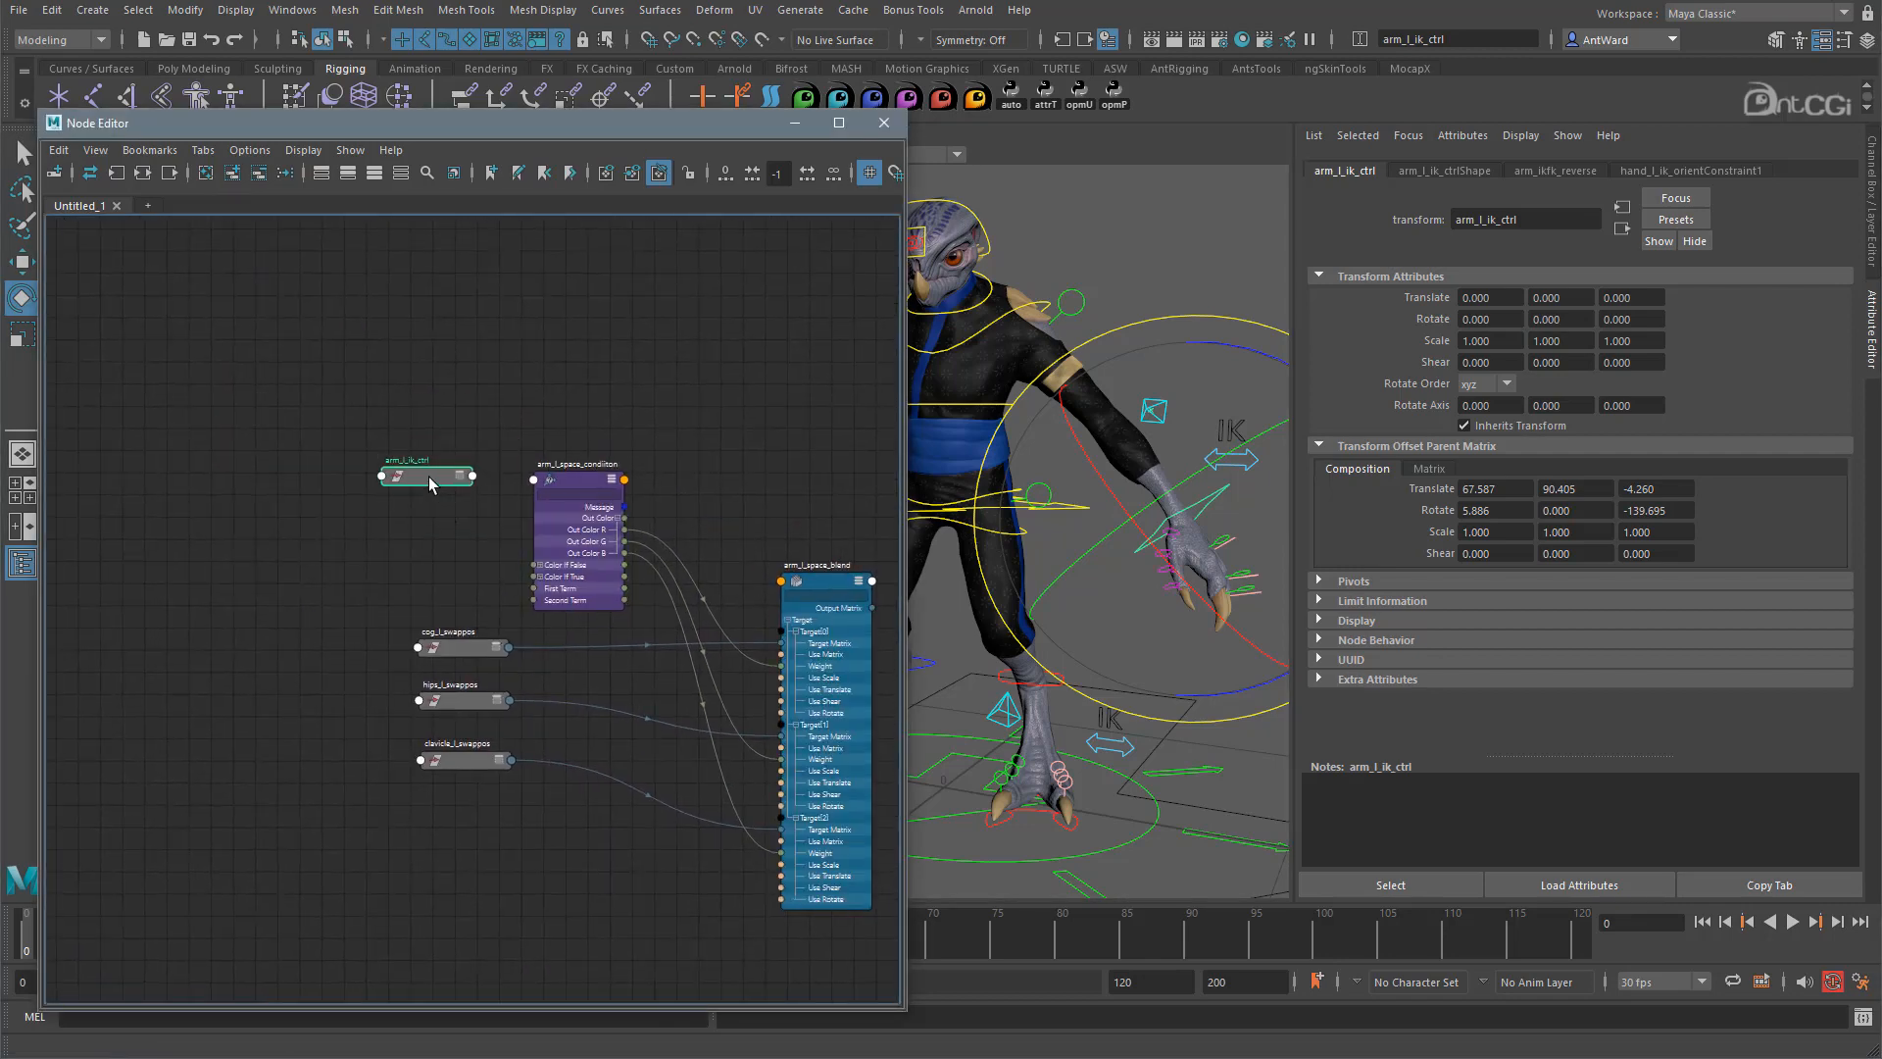
{"action": "key", "text": "3"}
{"action": "scroll", "coordinate": [310, 579], "scroll_direction": "up", "scroll_amount": 3}
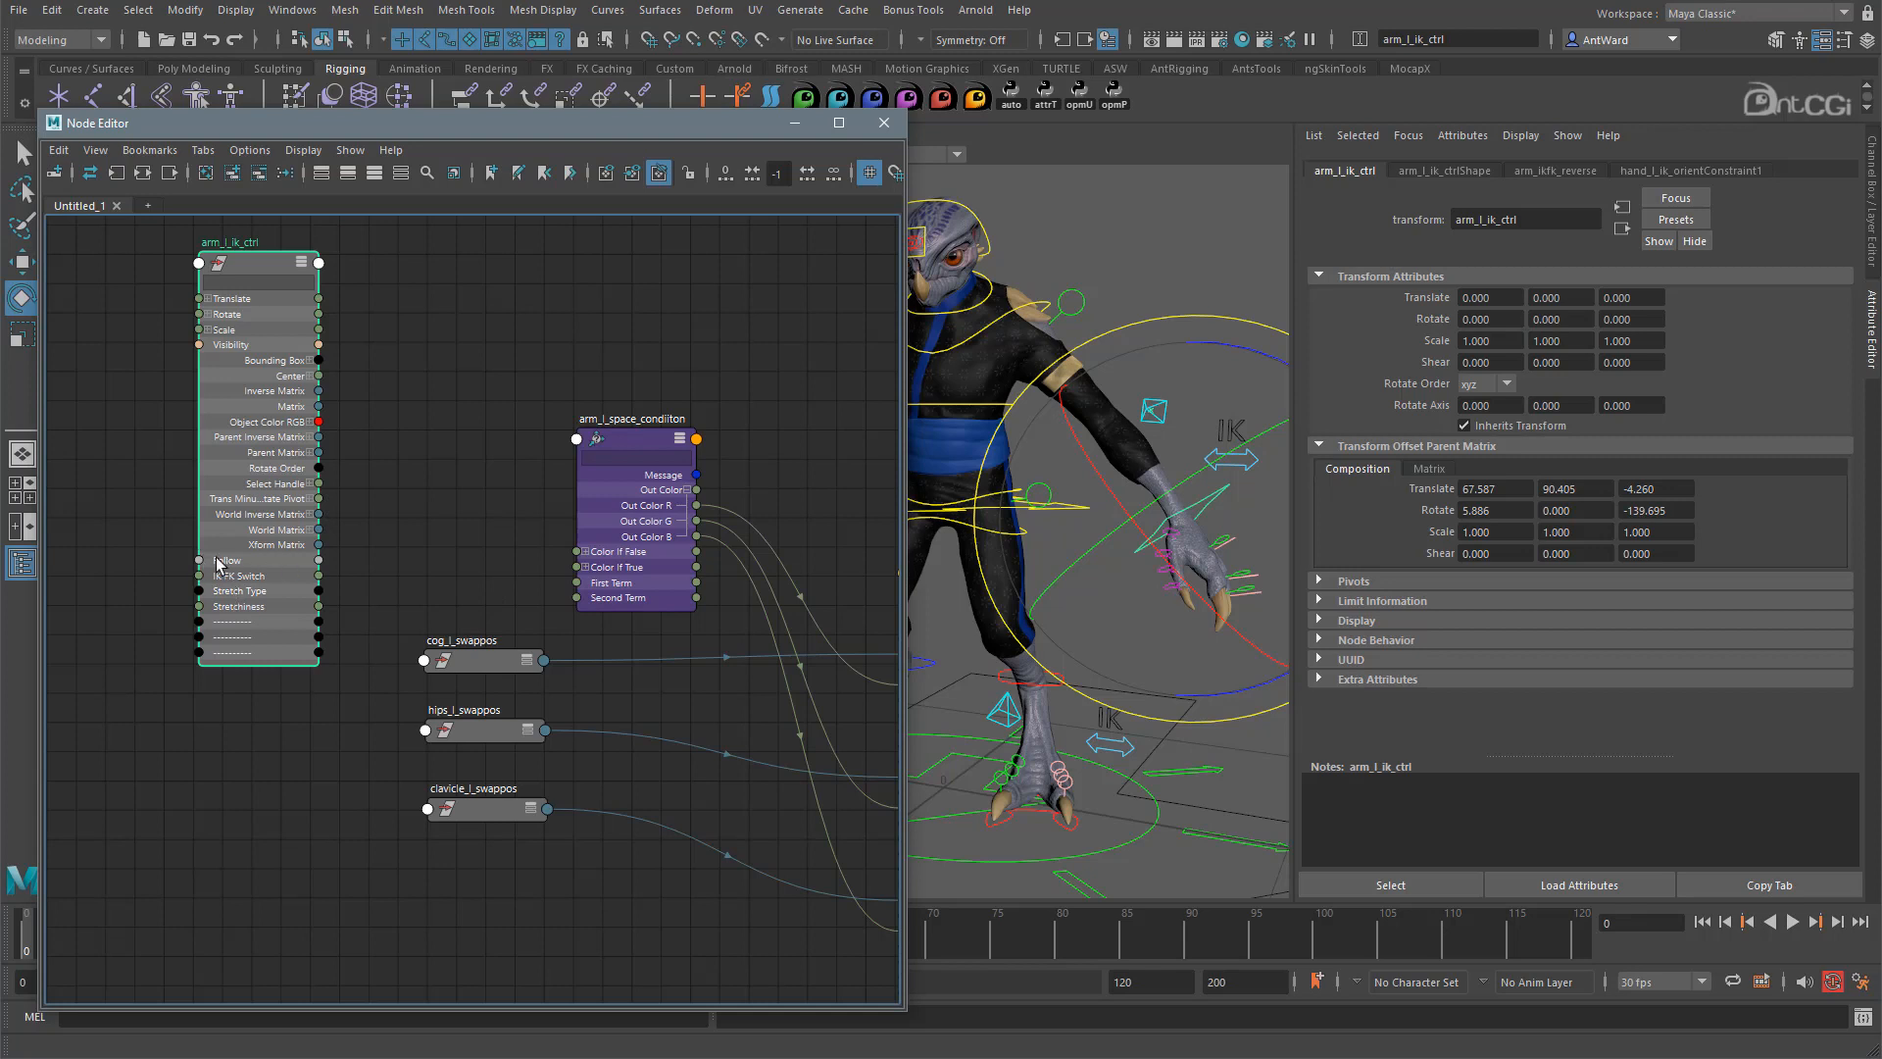
Check arm_l_ik_ctrl's Follow options and connect its Follow attribute to the First Term of arm_l_space_condiiton.
{"action": "left_click", "coordinate": [1865, 216]}
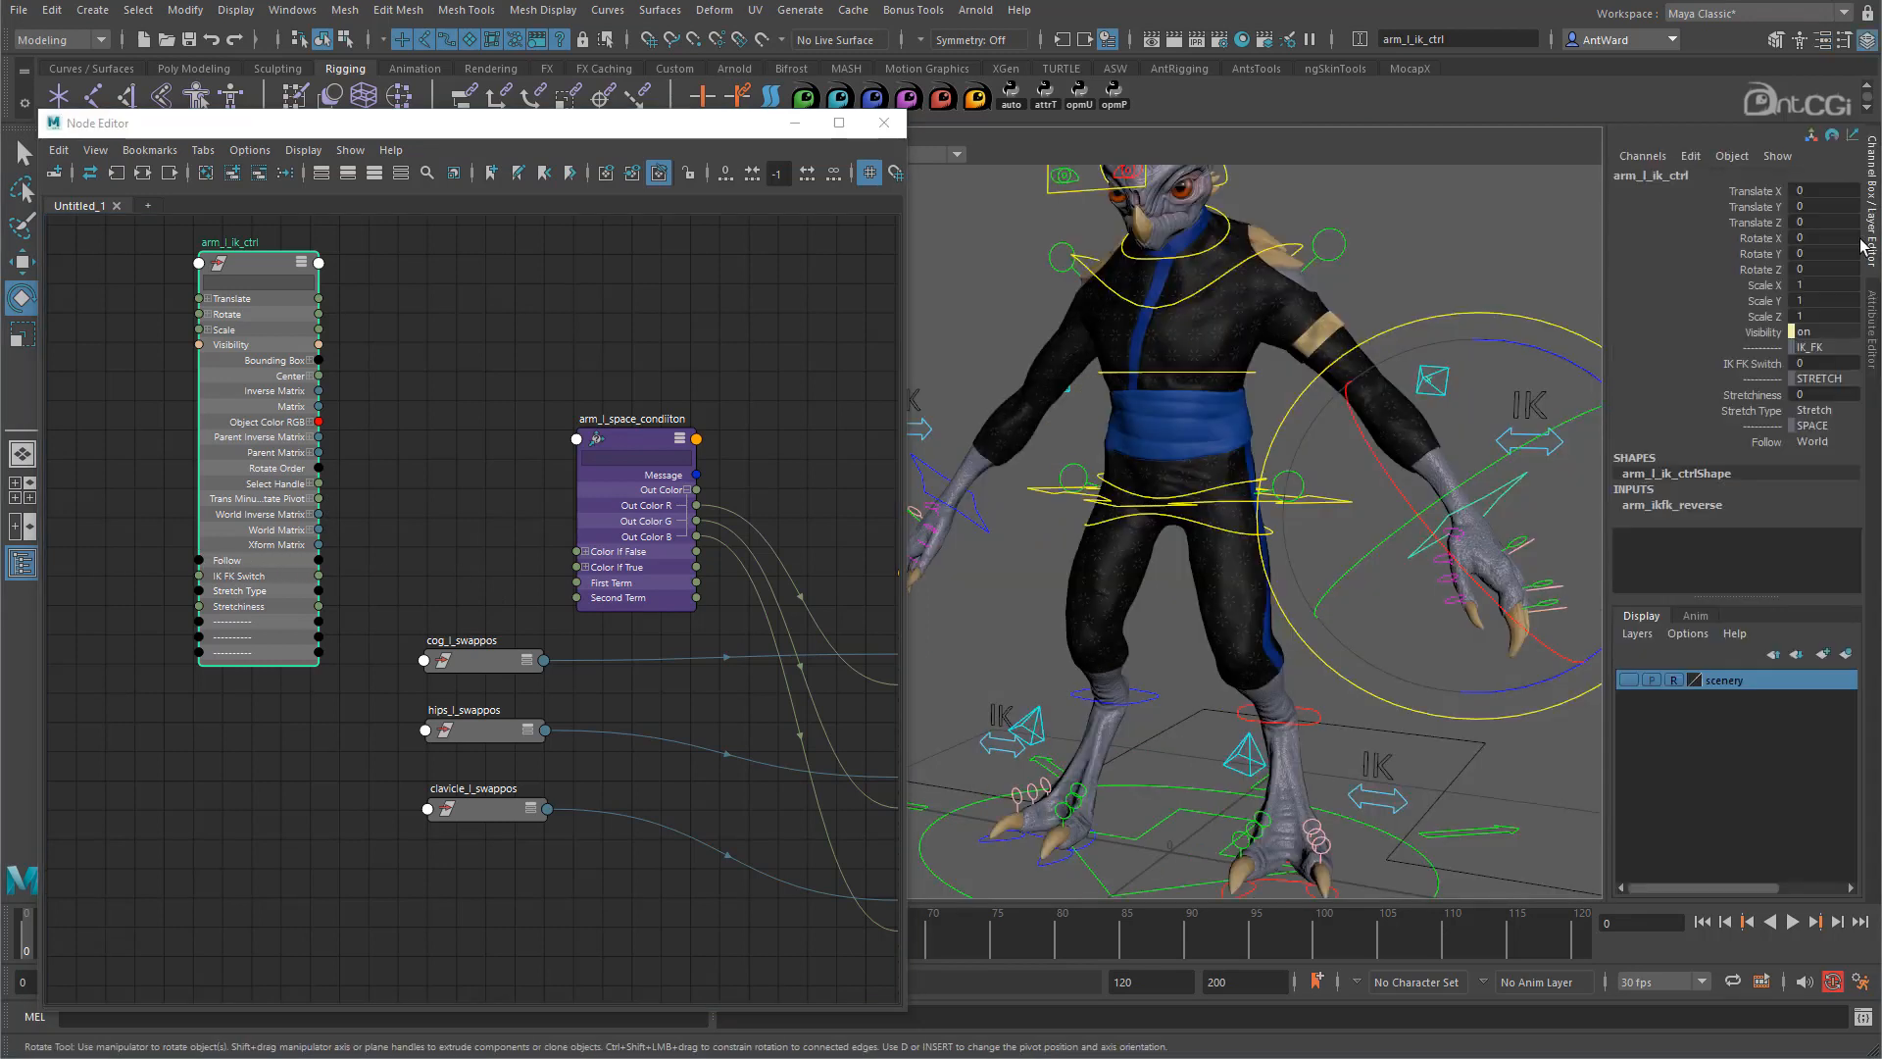
{"action": "left_click", "coordinate": [1810, 443]}
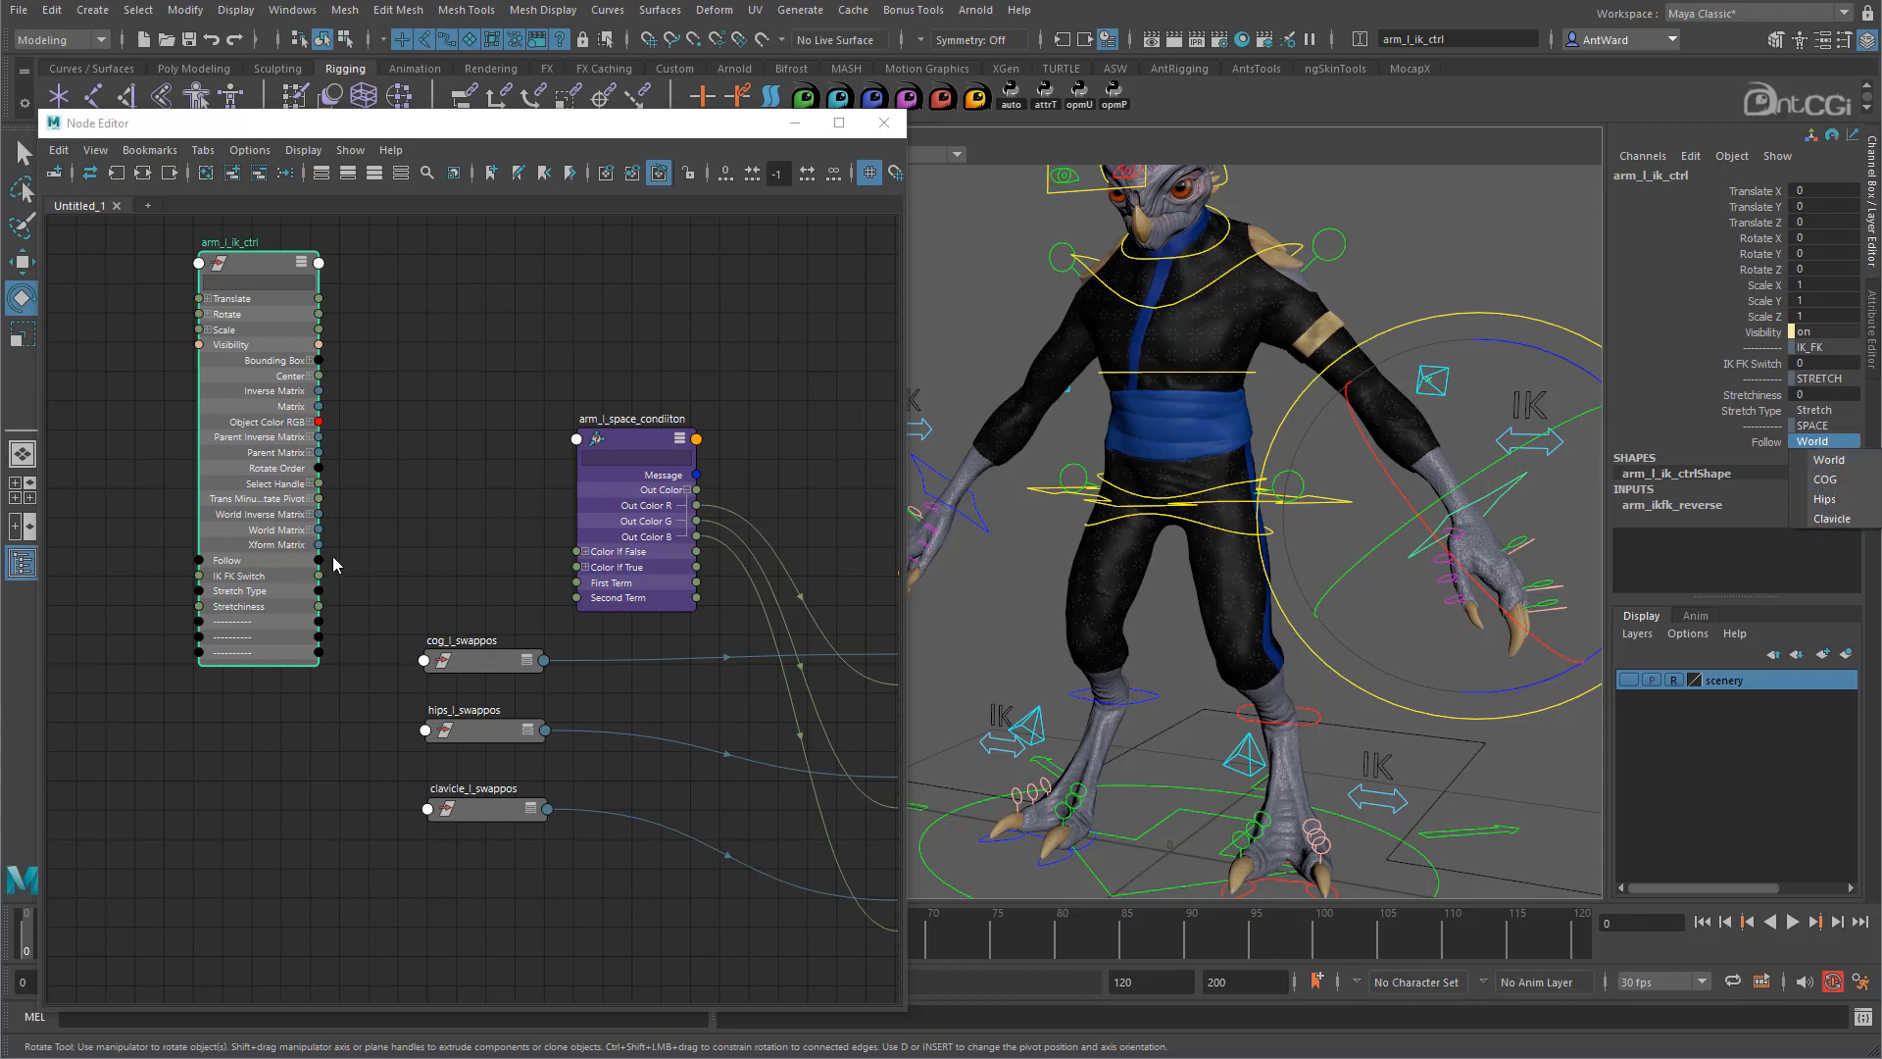
{"action": "left_click_drag", "start_coordinate": [320, 561], "coordinate": [580, 588]}
Show the condition node's attributes for review, then move the three swappos nodes together below arm_l_ik_ctrl.
{"action": "left_click", "coordinate": [626, 438]}
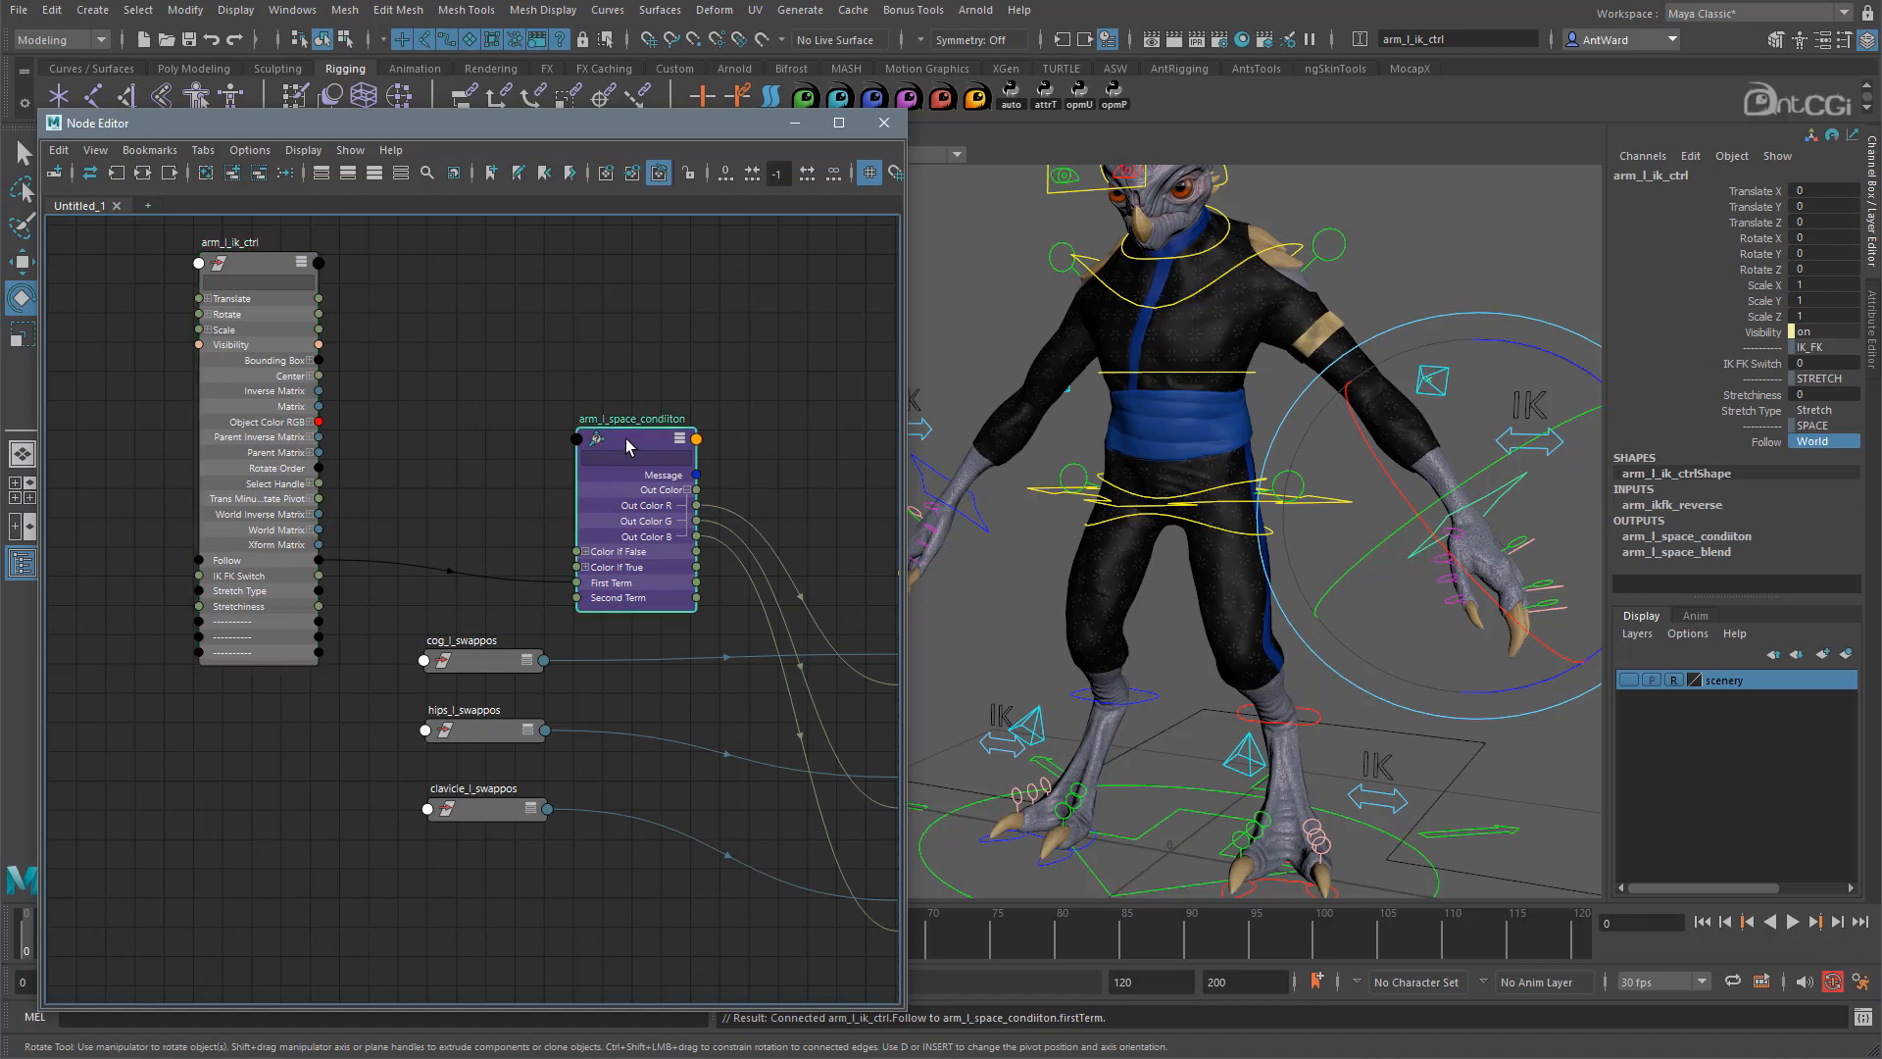
{"action": "left_click", "coordinate": [1872, 324]}
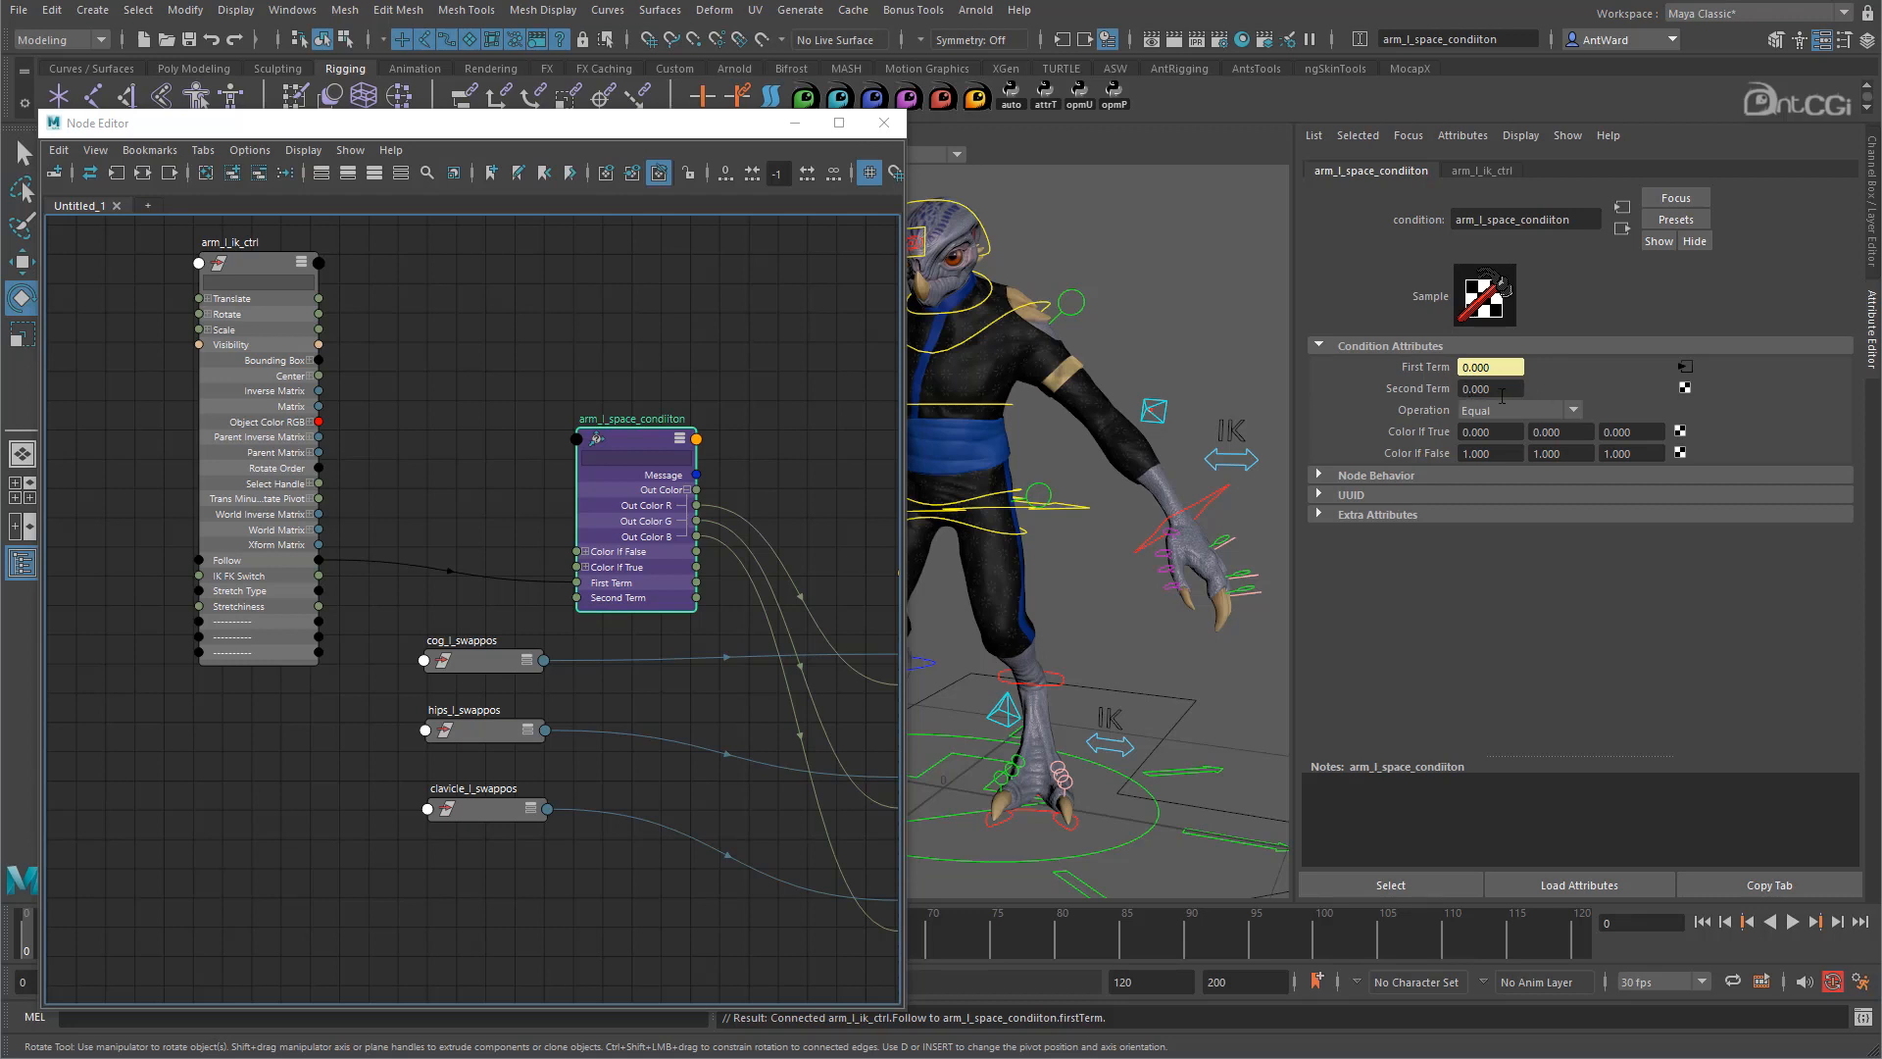
{"action": "key", "text": "alt"}
{"action": "left_click_drag", "start_coordinate": [432, 629], "coordinate": [254, 919]}
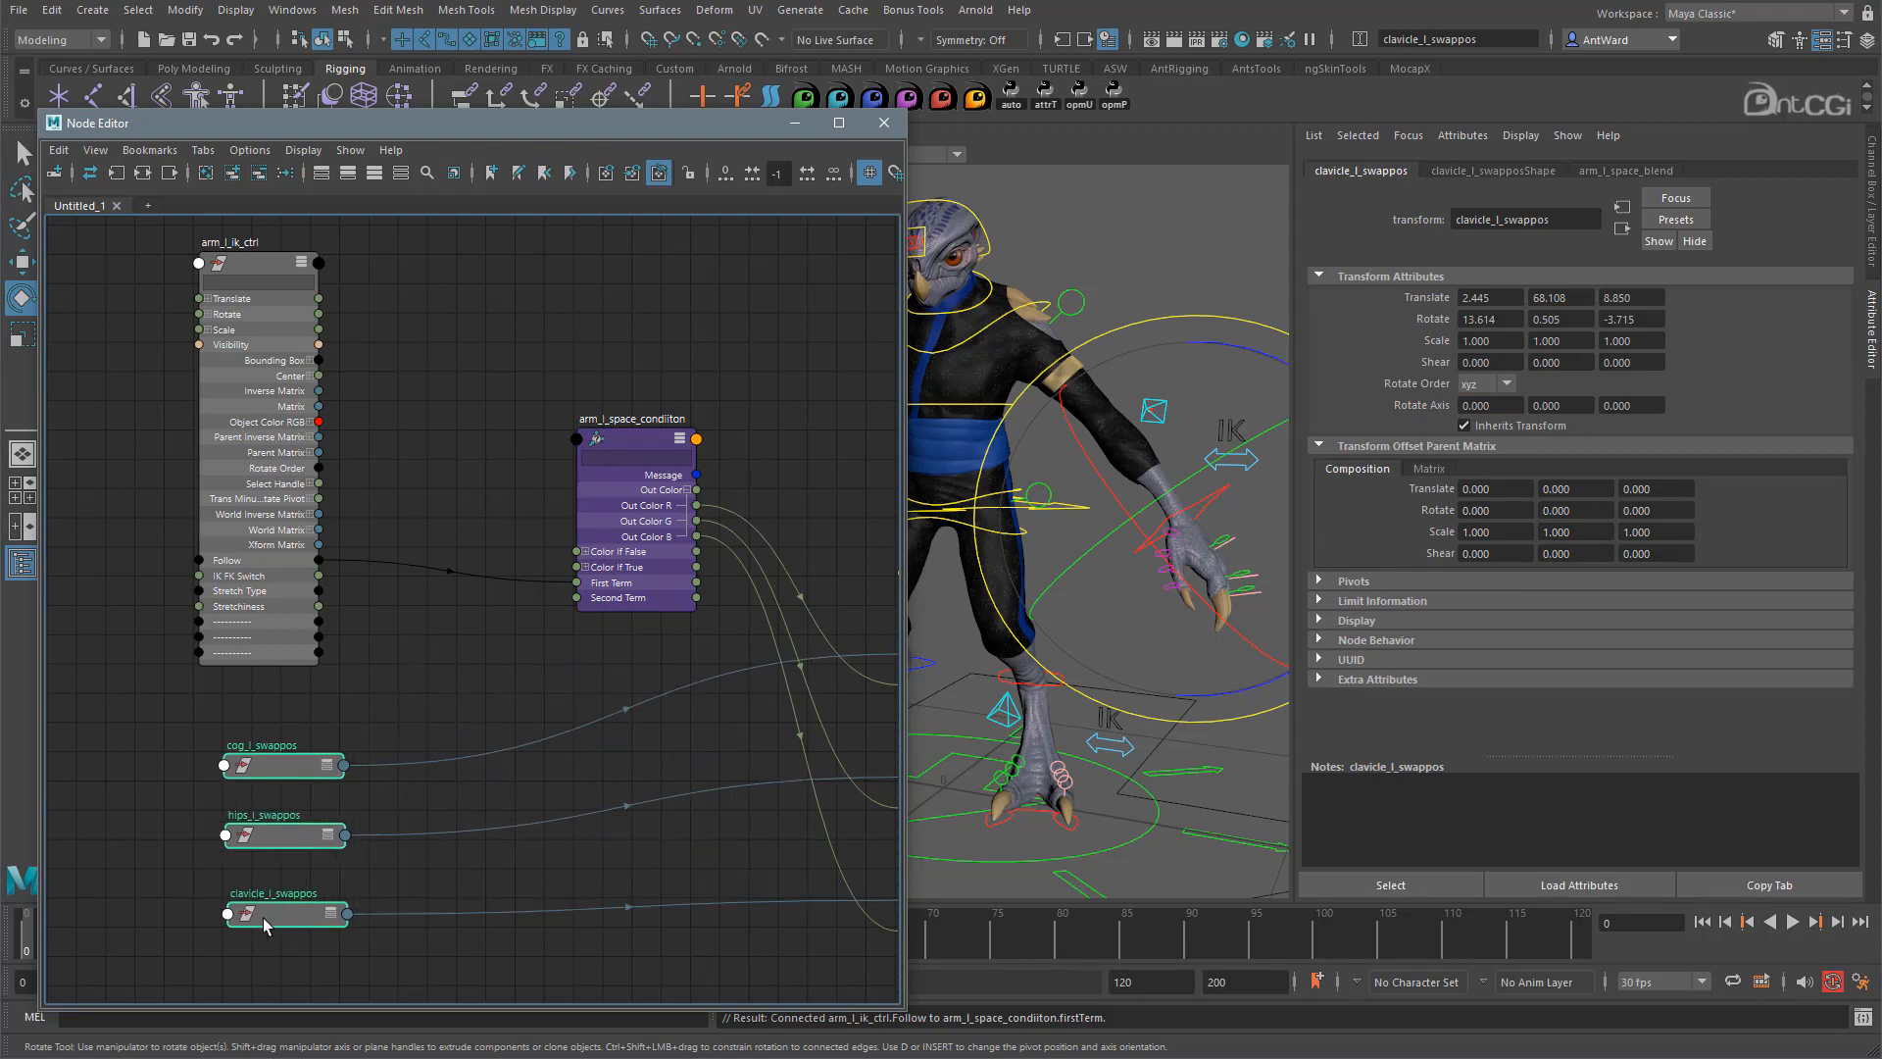
Collapse arm_l_ik_ctrl to its short attribute list, make three duplicates of arm_l_space_condiiton and stack them below the control node.
{"action": "left_click", "coordinate": [255, 263]}
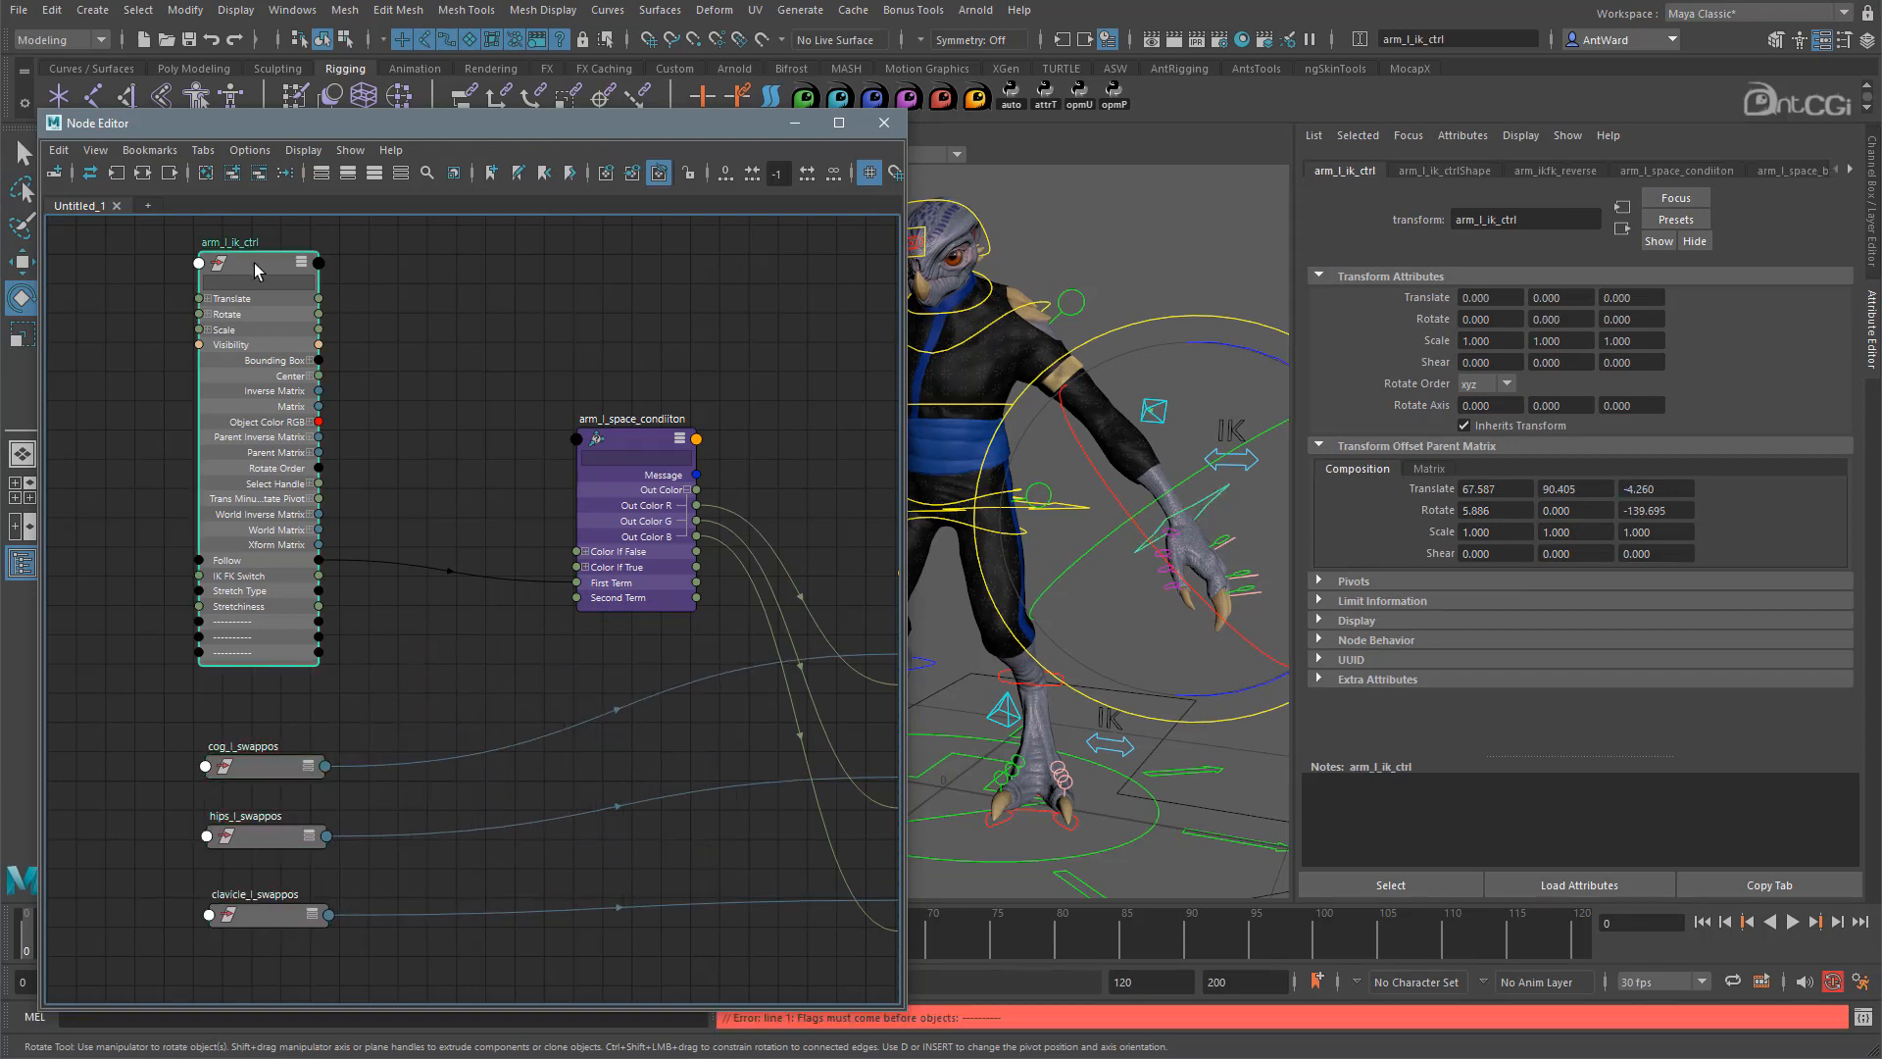
{"action": "left_click", "coordinate": [301, 262]}
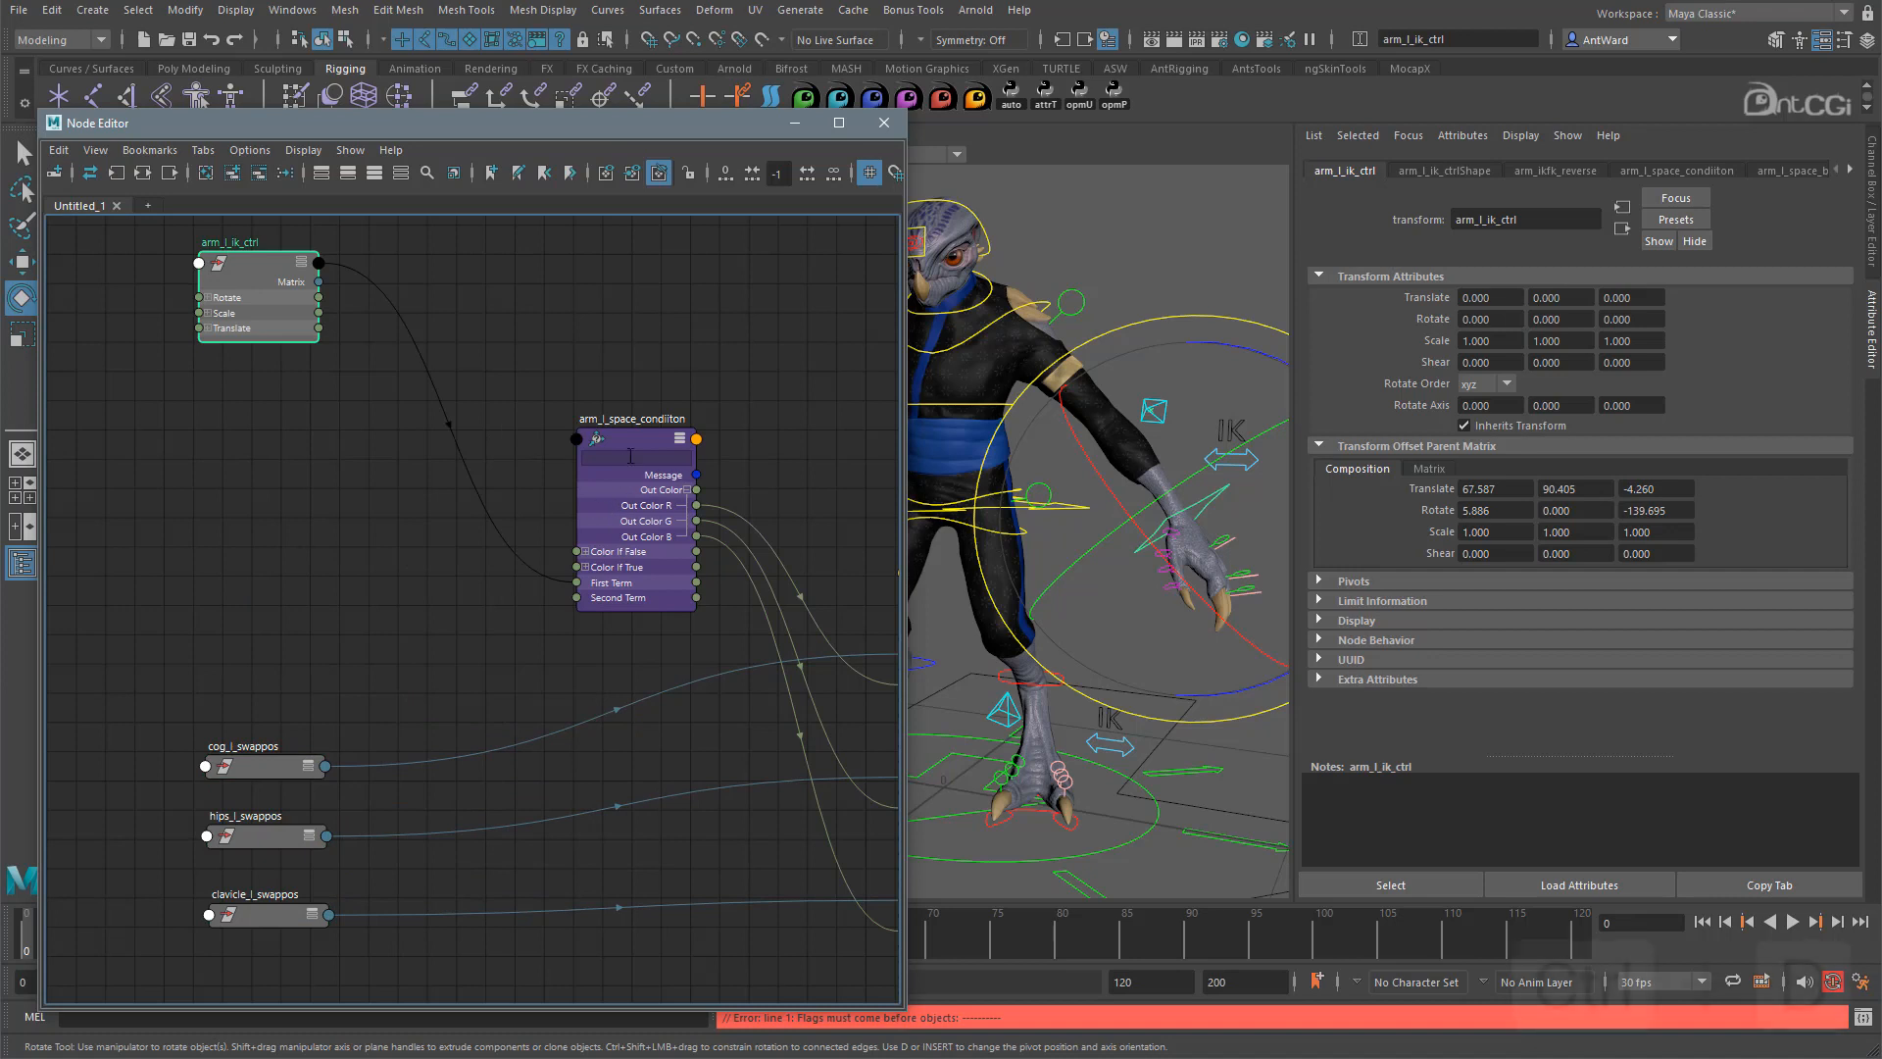
{"action": "left_click", "coordinate": [631, 456]}
{"action": "key", "text": "ctrl+d"}
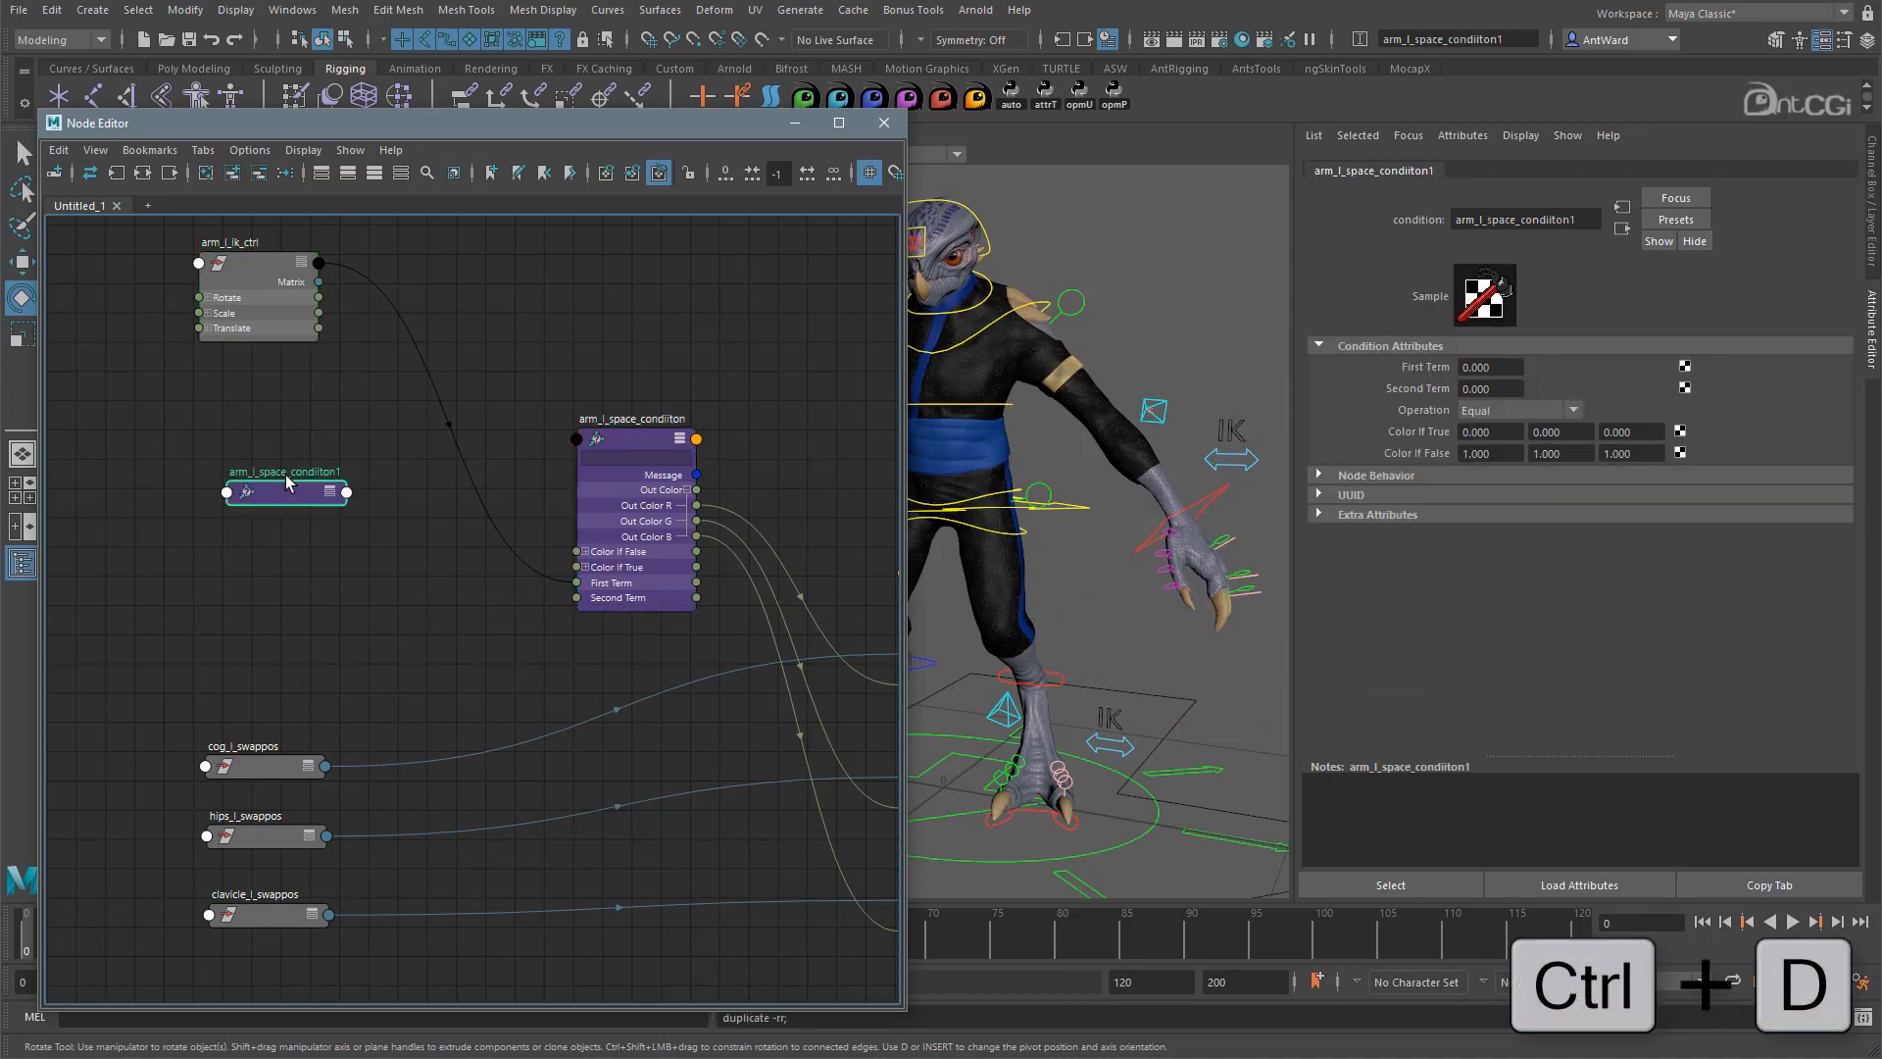
{"action": "left_click_drag", "start_coordinate": [289, 480], "coordinate": [252, 435]}
{"action": "key", "text": "ctrl+d"}
{"action": "left_click_drag", "start_coordinate": [651, 799], "coordinate": [245, 530]}
{"action": "key", "text": "ctrl+d"}
{"action": "left_click_drag", "start_coordinate": [307, 639], "coordinate": [232, 628]}
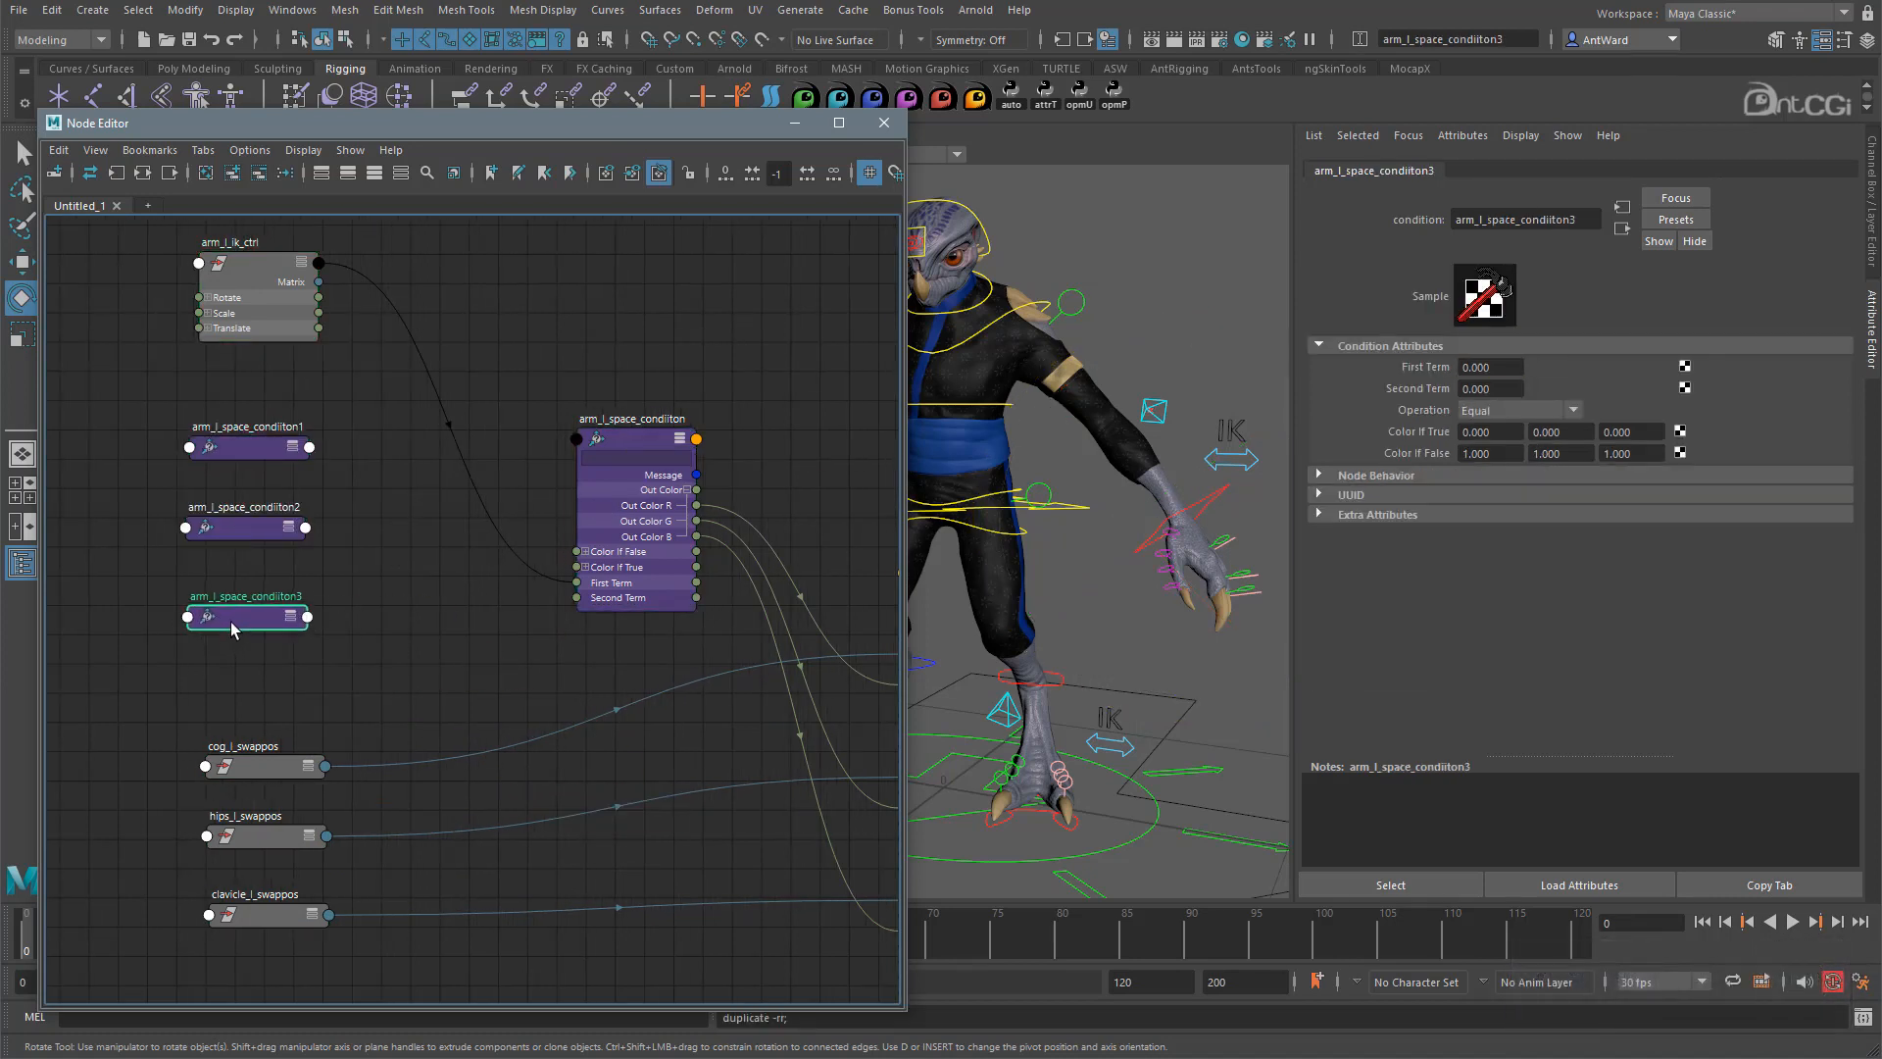
Rename the three duplicated condition nodes arm_l_cog_space_condition, arm_l_hip_space_condition and arm_l_clav_space_condition, from the uppermost down.
{"action": "left_click", "coordinate": [243, 434]}
{"action": "double_click", "coordinate": [243, 431]}
{"action": "type", "text": "arm_l_cog_space_condition"}
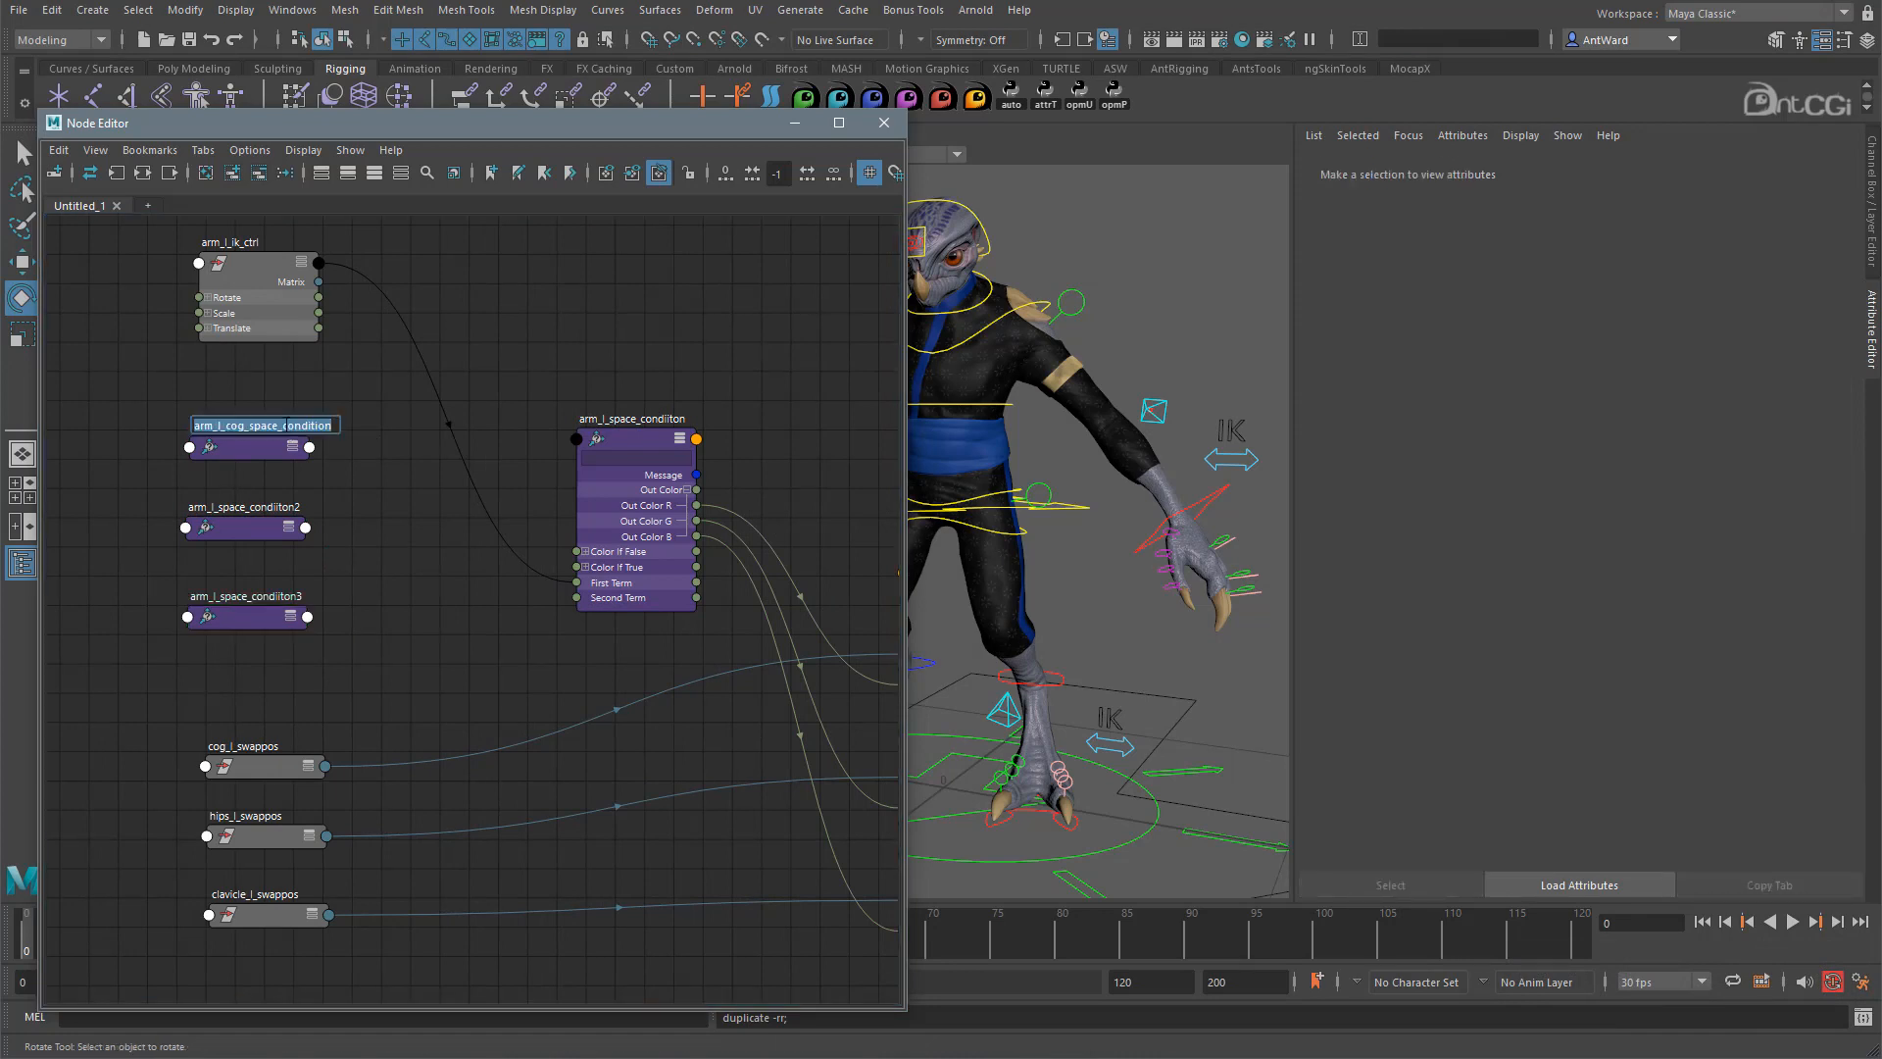
{"action": "double_click", "coordinate": [261, 506]}
{"action": "type", "text": "arm_l_hip_space_condition"}
{"action": "key", "text": "Return"}
{"action": "double_click", "coordinate": [251, 596]}
{"action": "type", "text": "arm_l_clav_space_condition"}
{"action": "key", "text": "Return"}
Place the three renamed conditions between arm_l_ik_ctrl and arm_l_space_condiiton, and display the control's full attribute list.
{"action": "left_click_drag", "start_coordinate": [216, 380], "coordinate": [359, 640]}
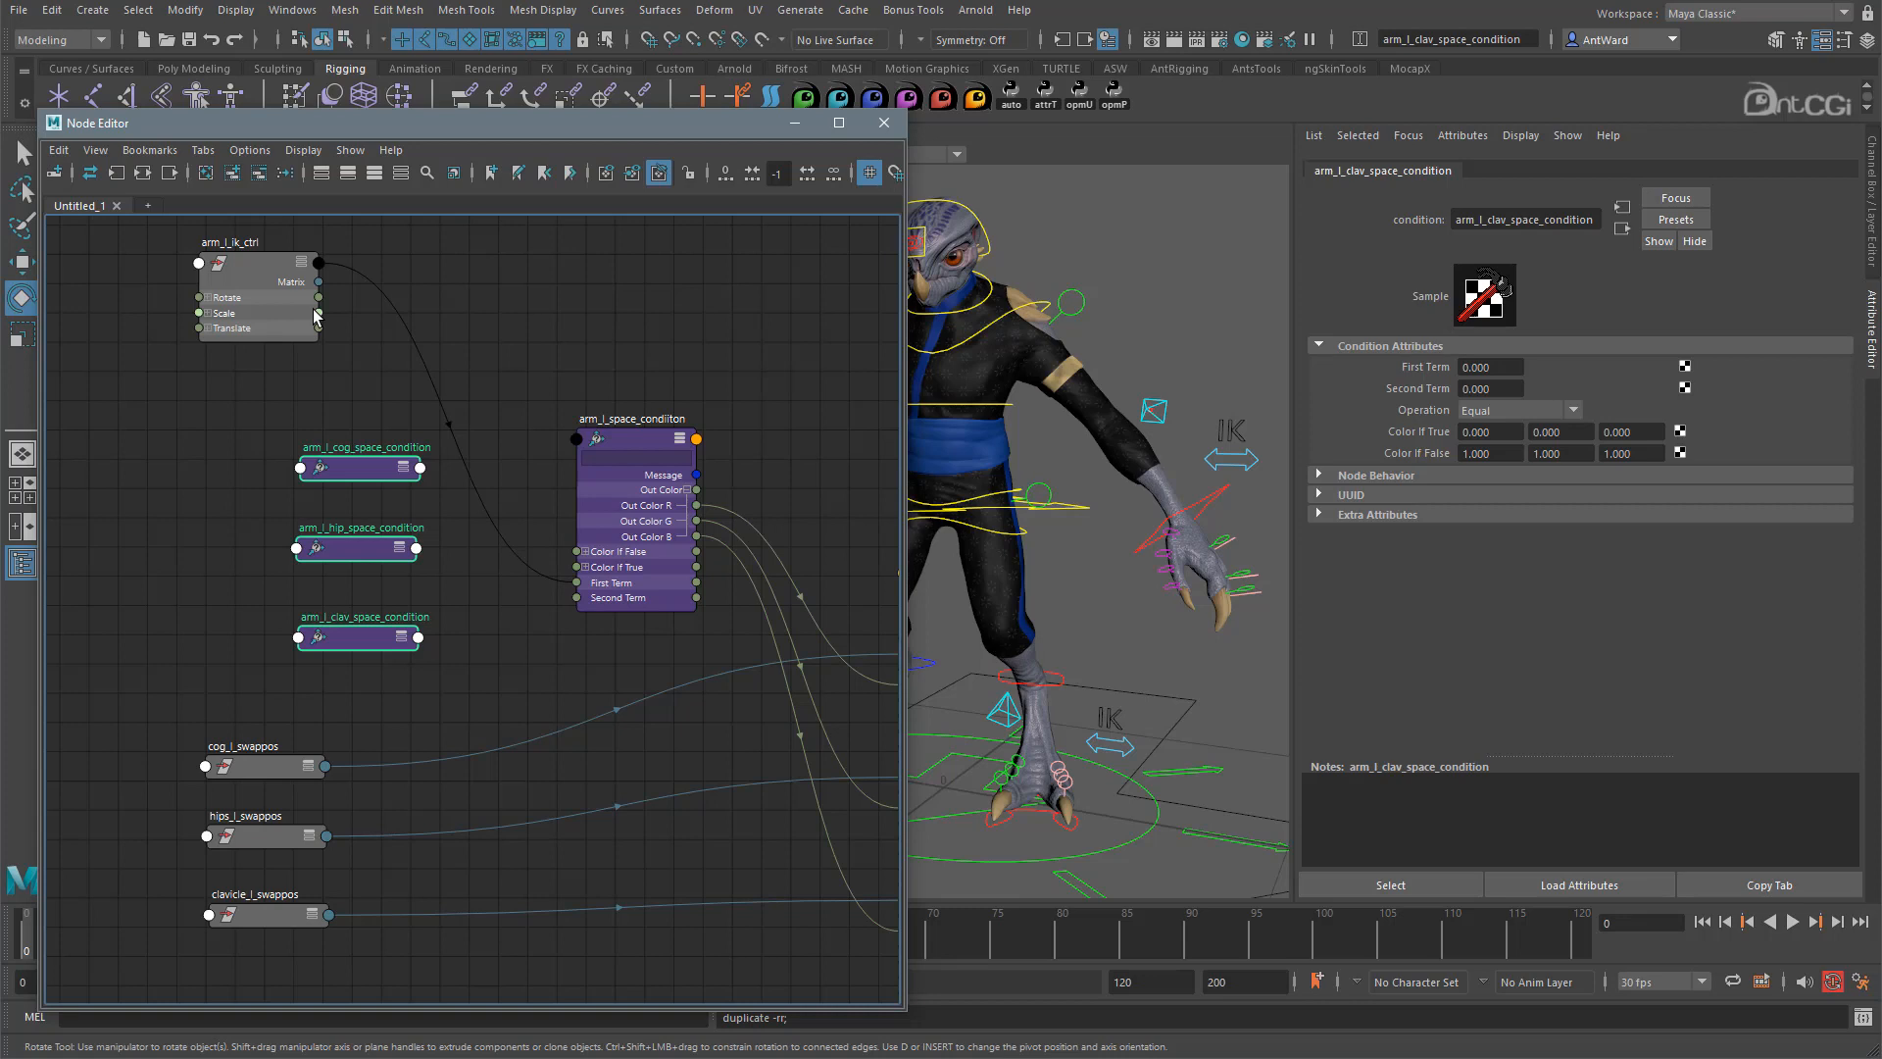
{"action": "left_click_drag", "start_coordinate": [250, 265], "coordinate": [161, 260]}
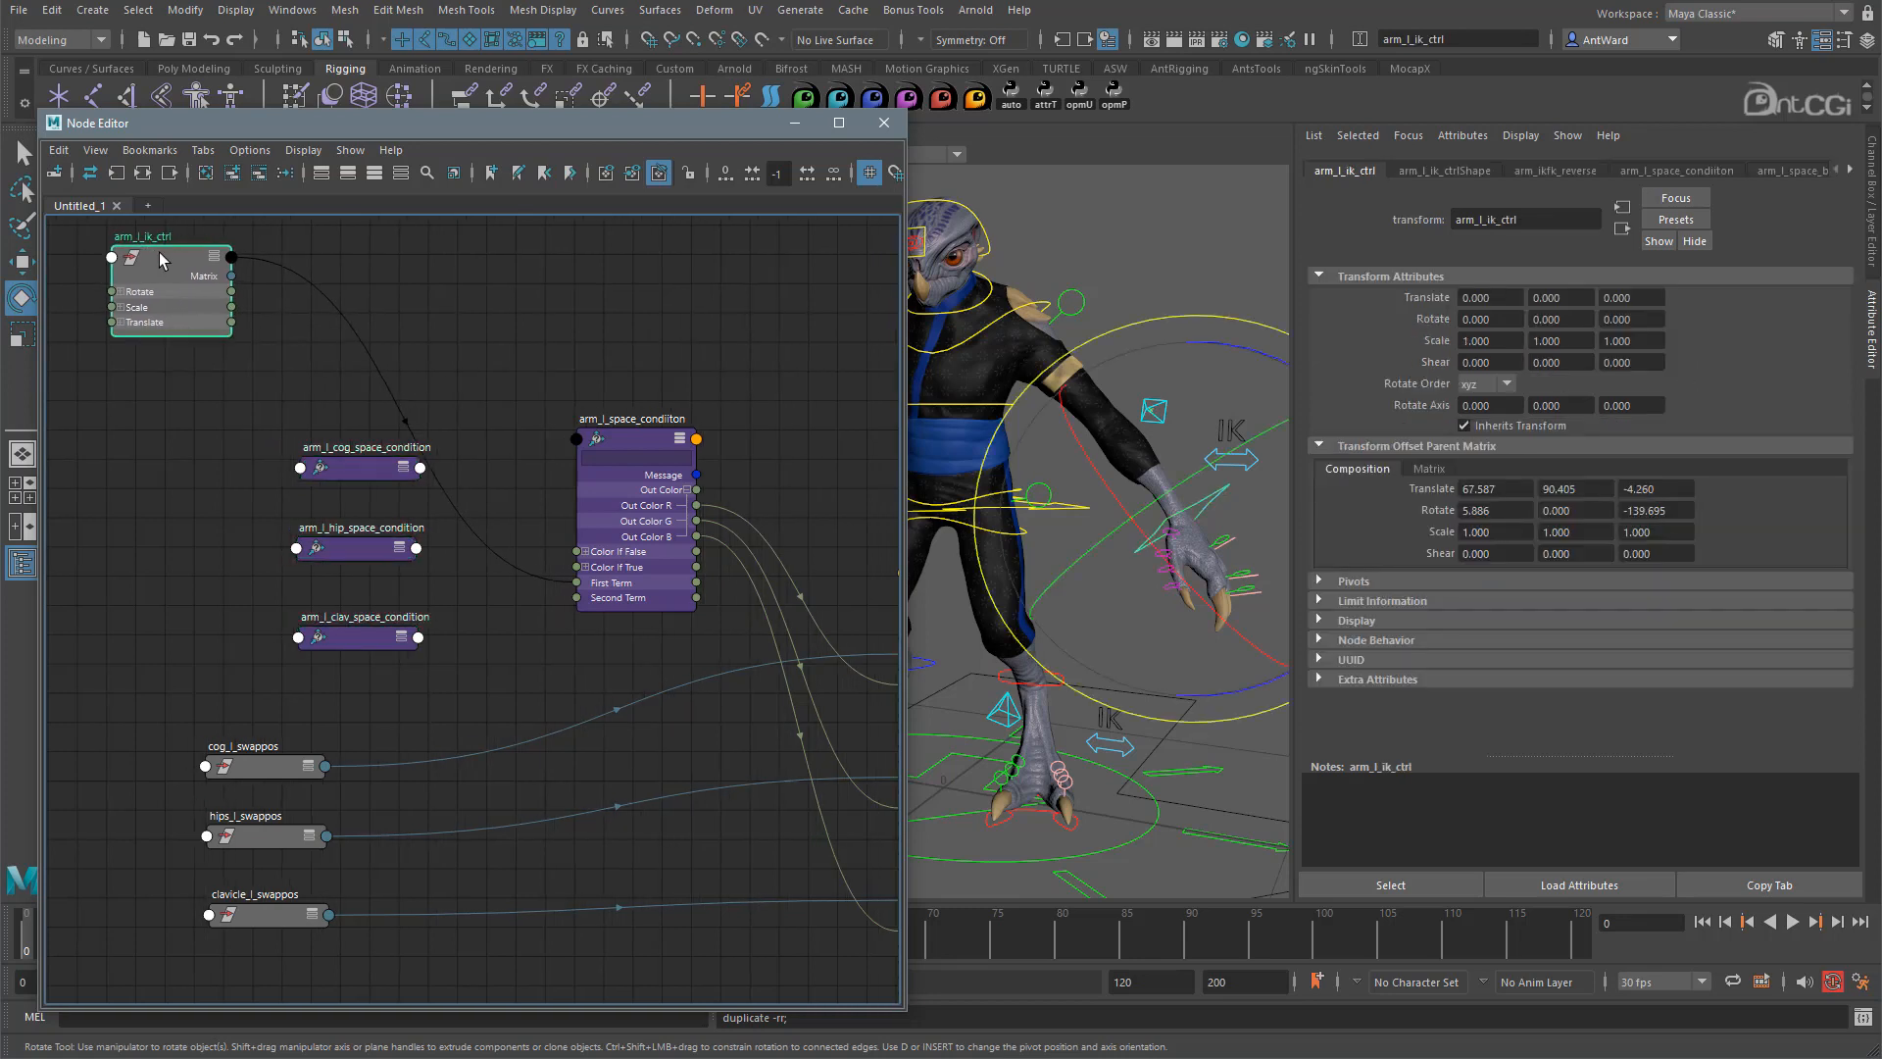
{"action": "key", "text": "3"}
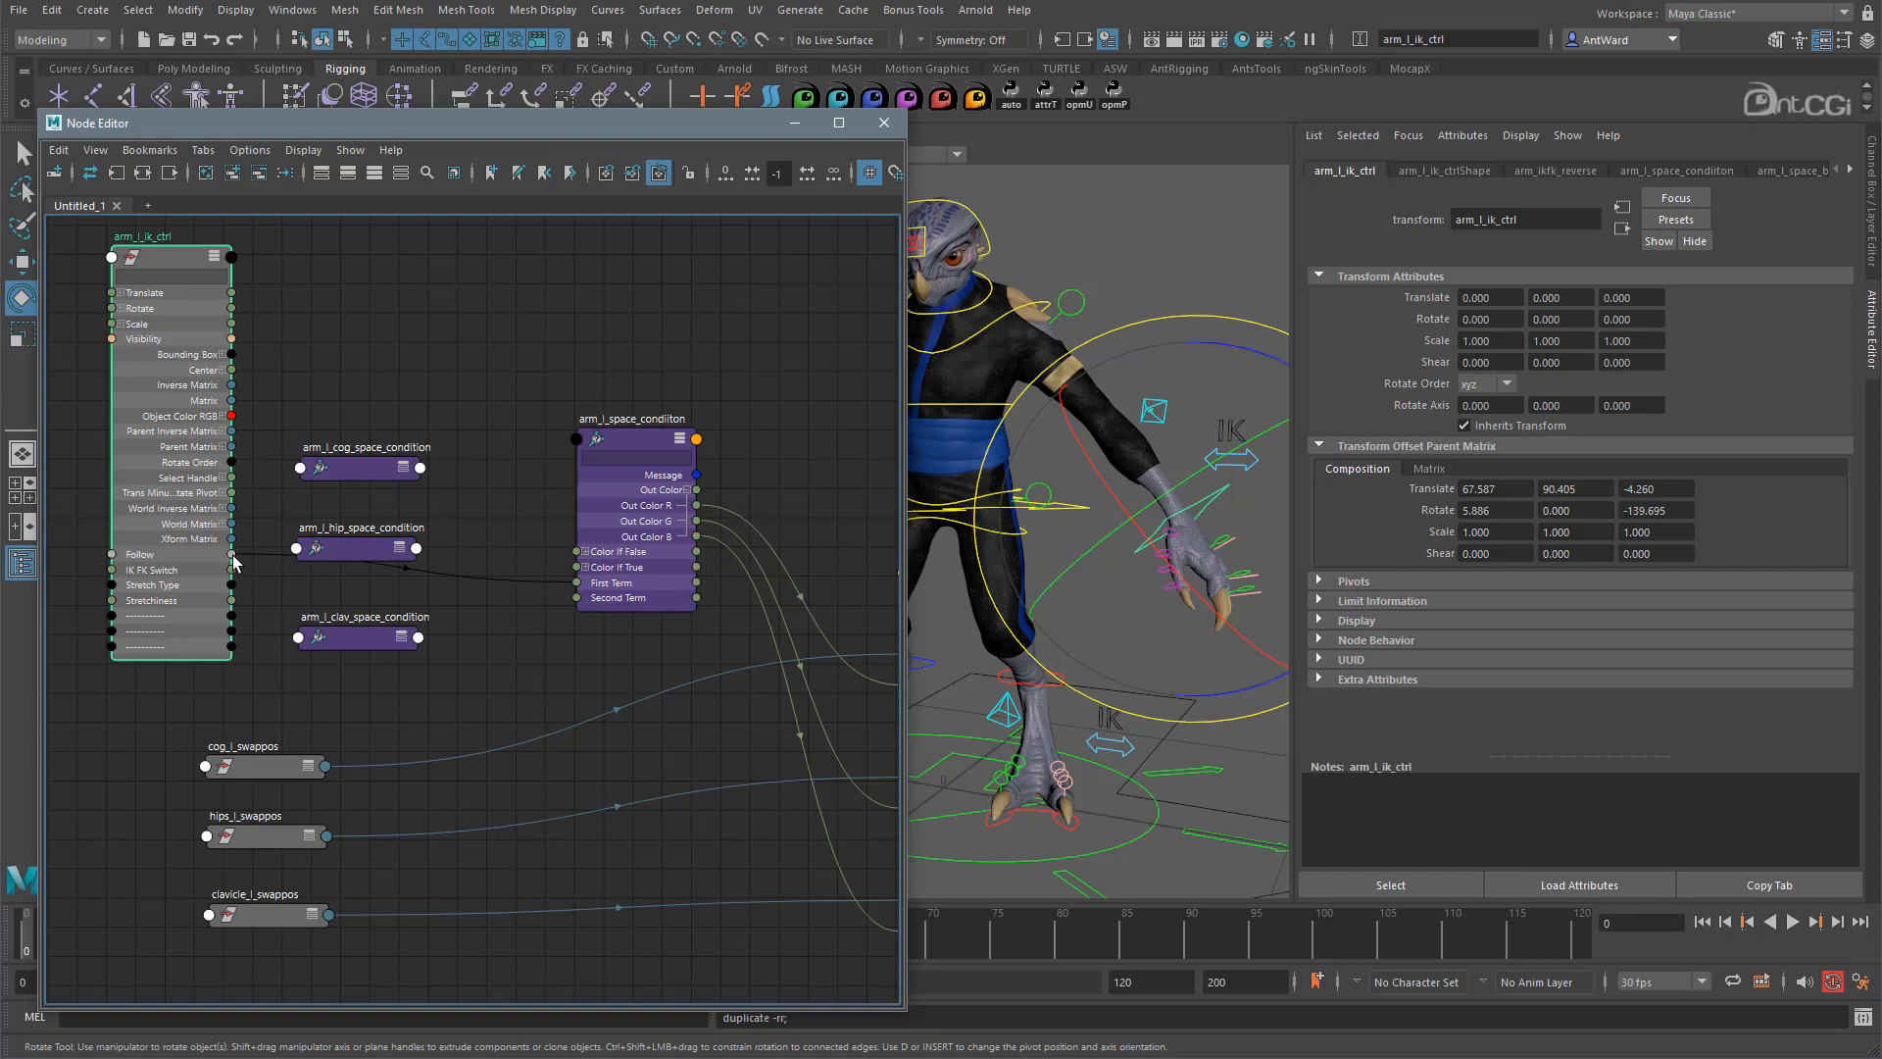
Connect arm_l_ik_ctrl's Follow attribute to the First Term of the cog, hip and clav space conditions.
{"action": "left_click_drag", "start_coordinate": [236, 559], "coordinate": [320, 468]}
{"action": "left_click", "coordinate": [378, 521]}
{"action": "left_click_drag", "start_coordinate": [232, 555], "coordinate": [299, 637]}
{"action": "left_click", "coordinate": [345, 601]}
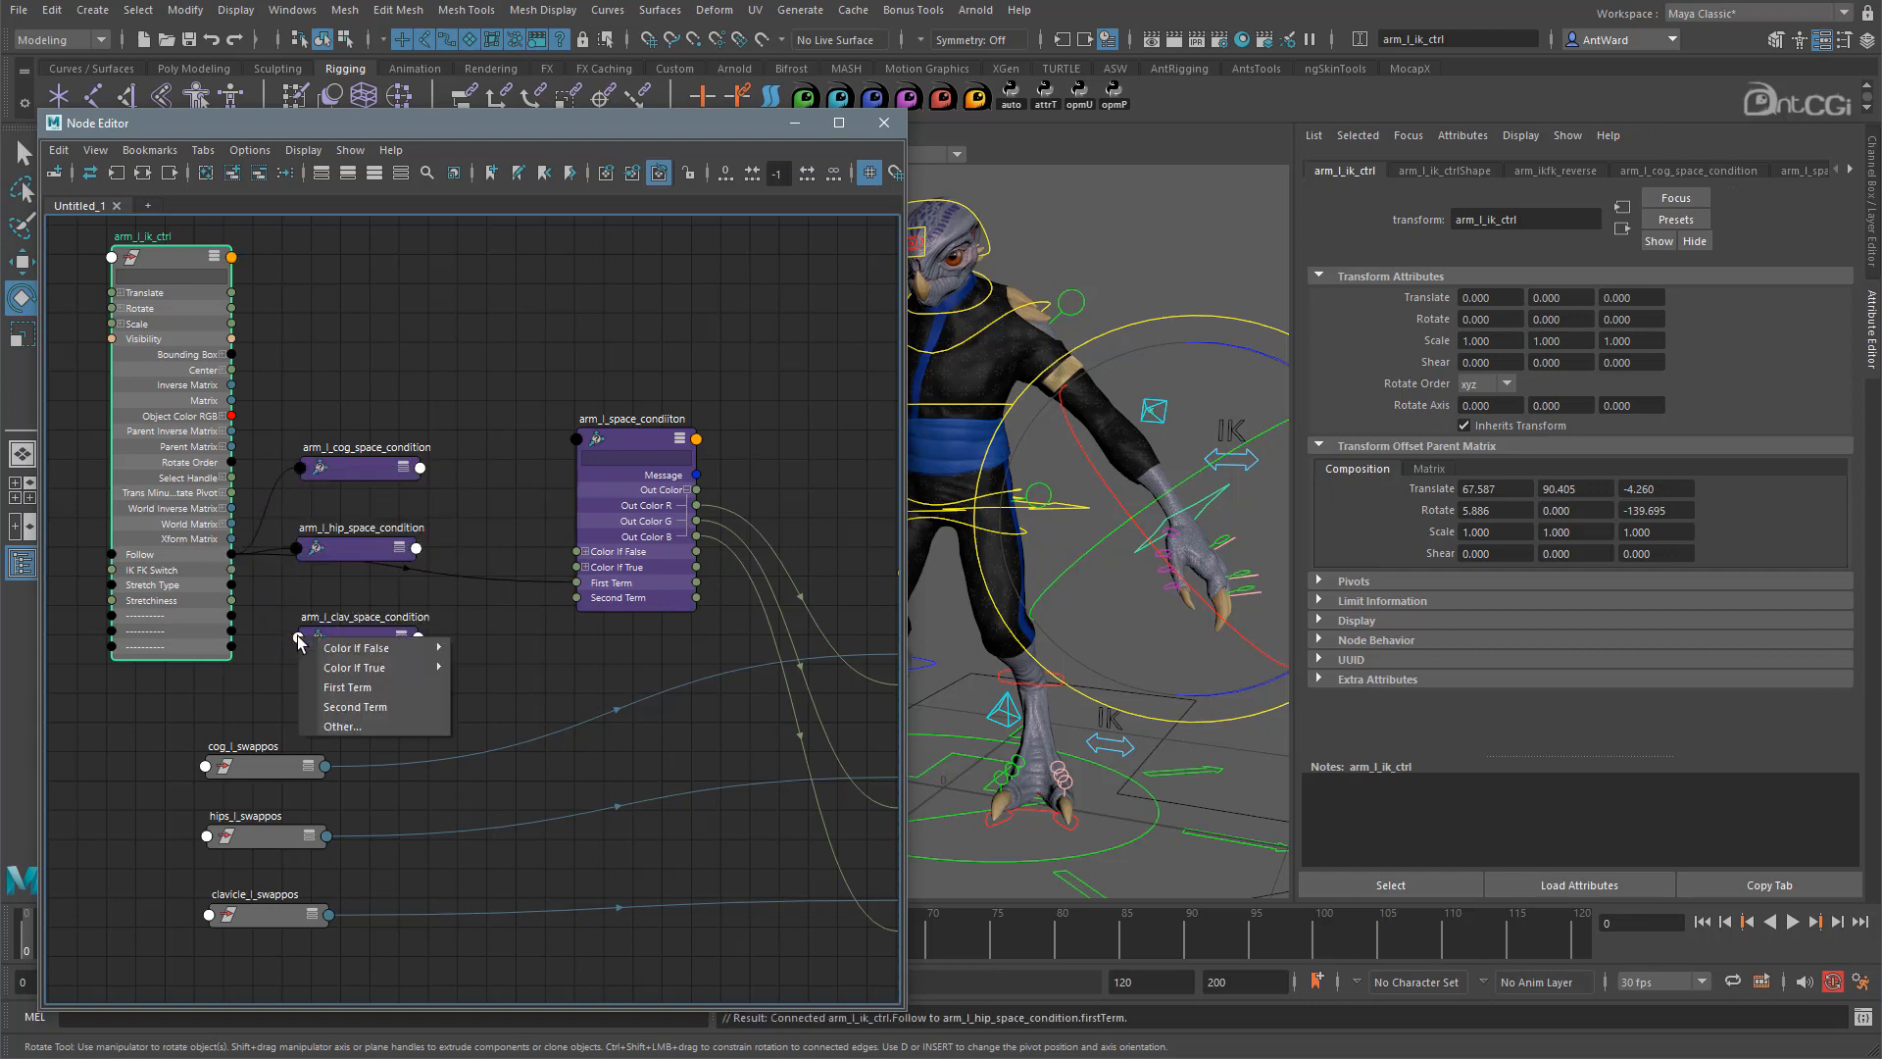
{"action": "left_click", "coordinate": [361, 688]}
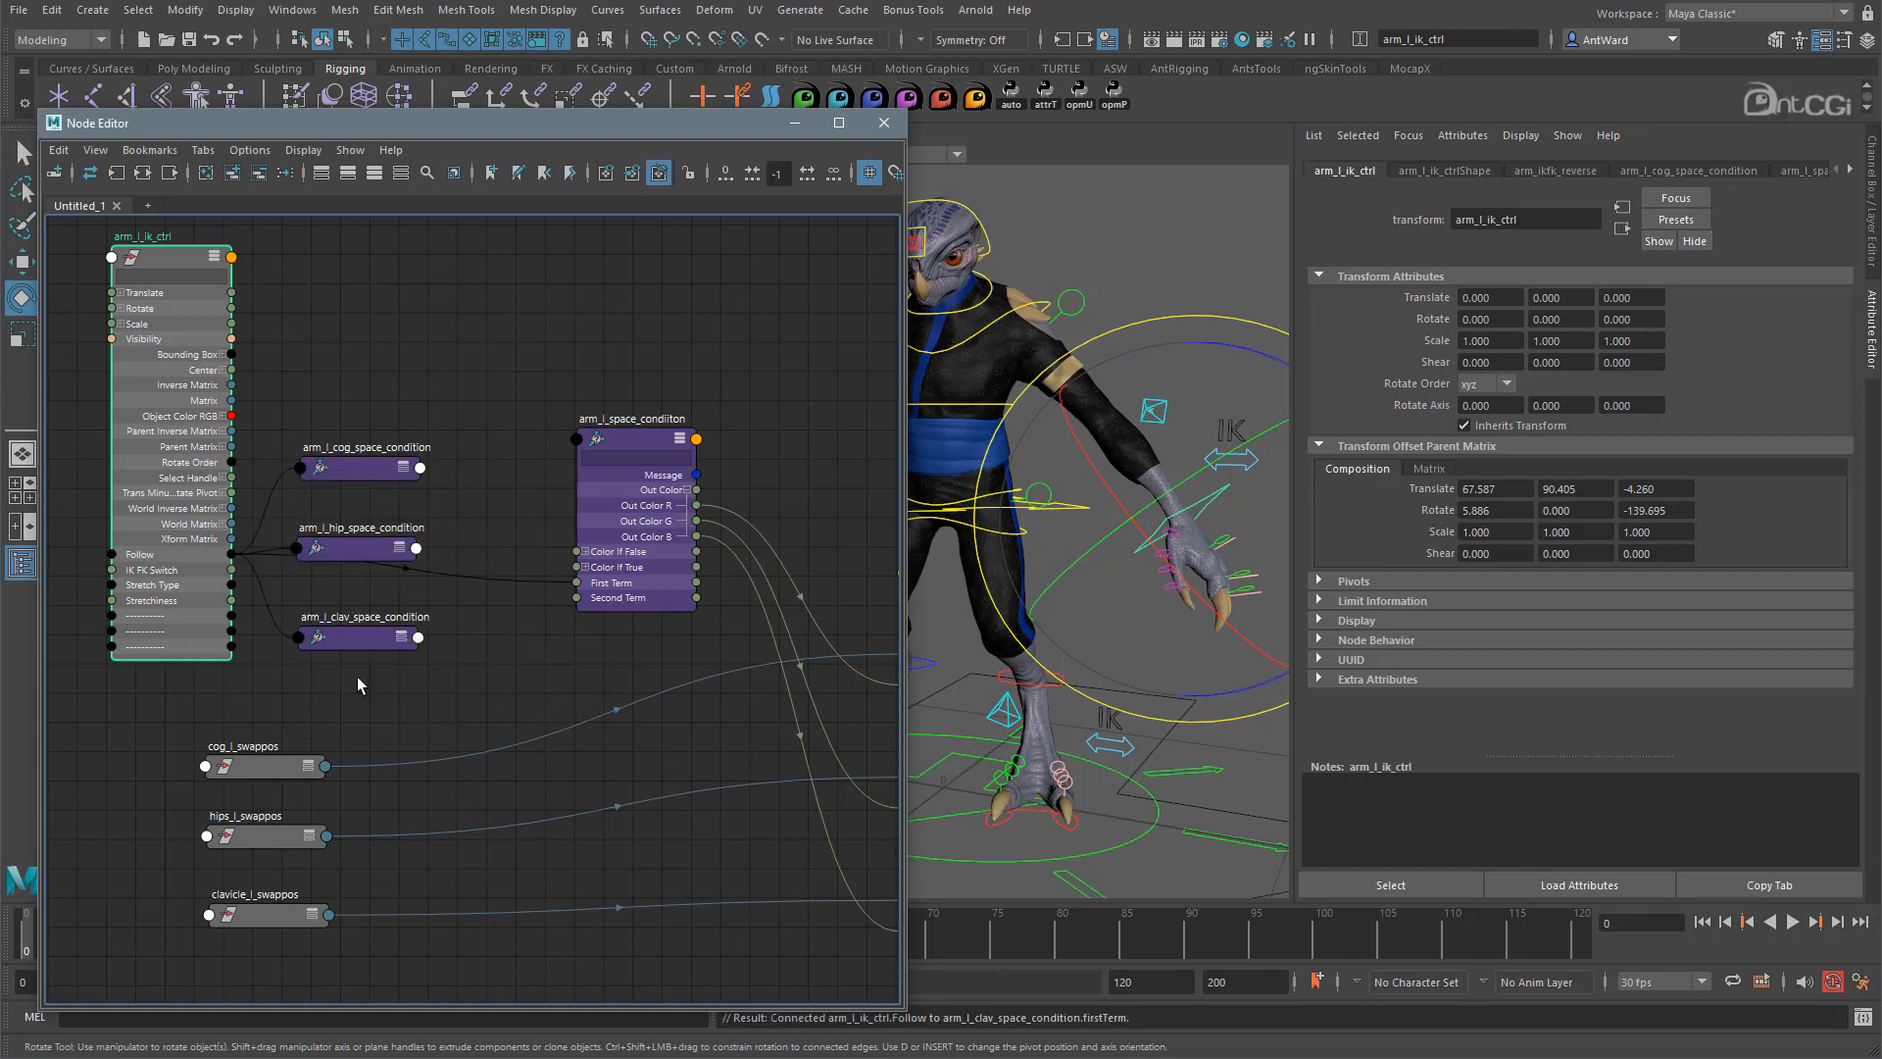
Switch arm_l_ik_ctrl's Follow to COG and set the Second Term of arm_l_cog_space_condition to 1.
{"action": "left_click", "coordinate": [345, 473]}
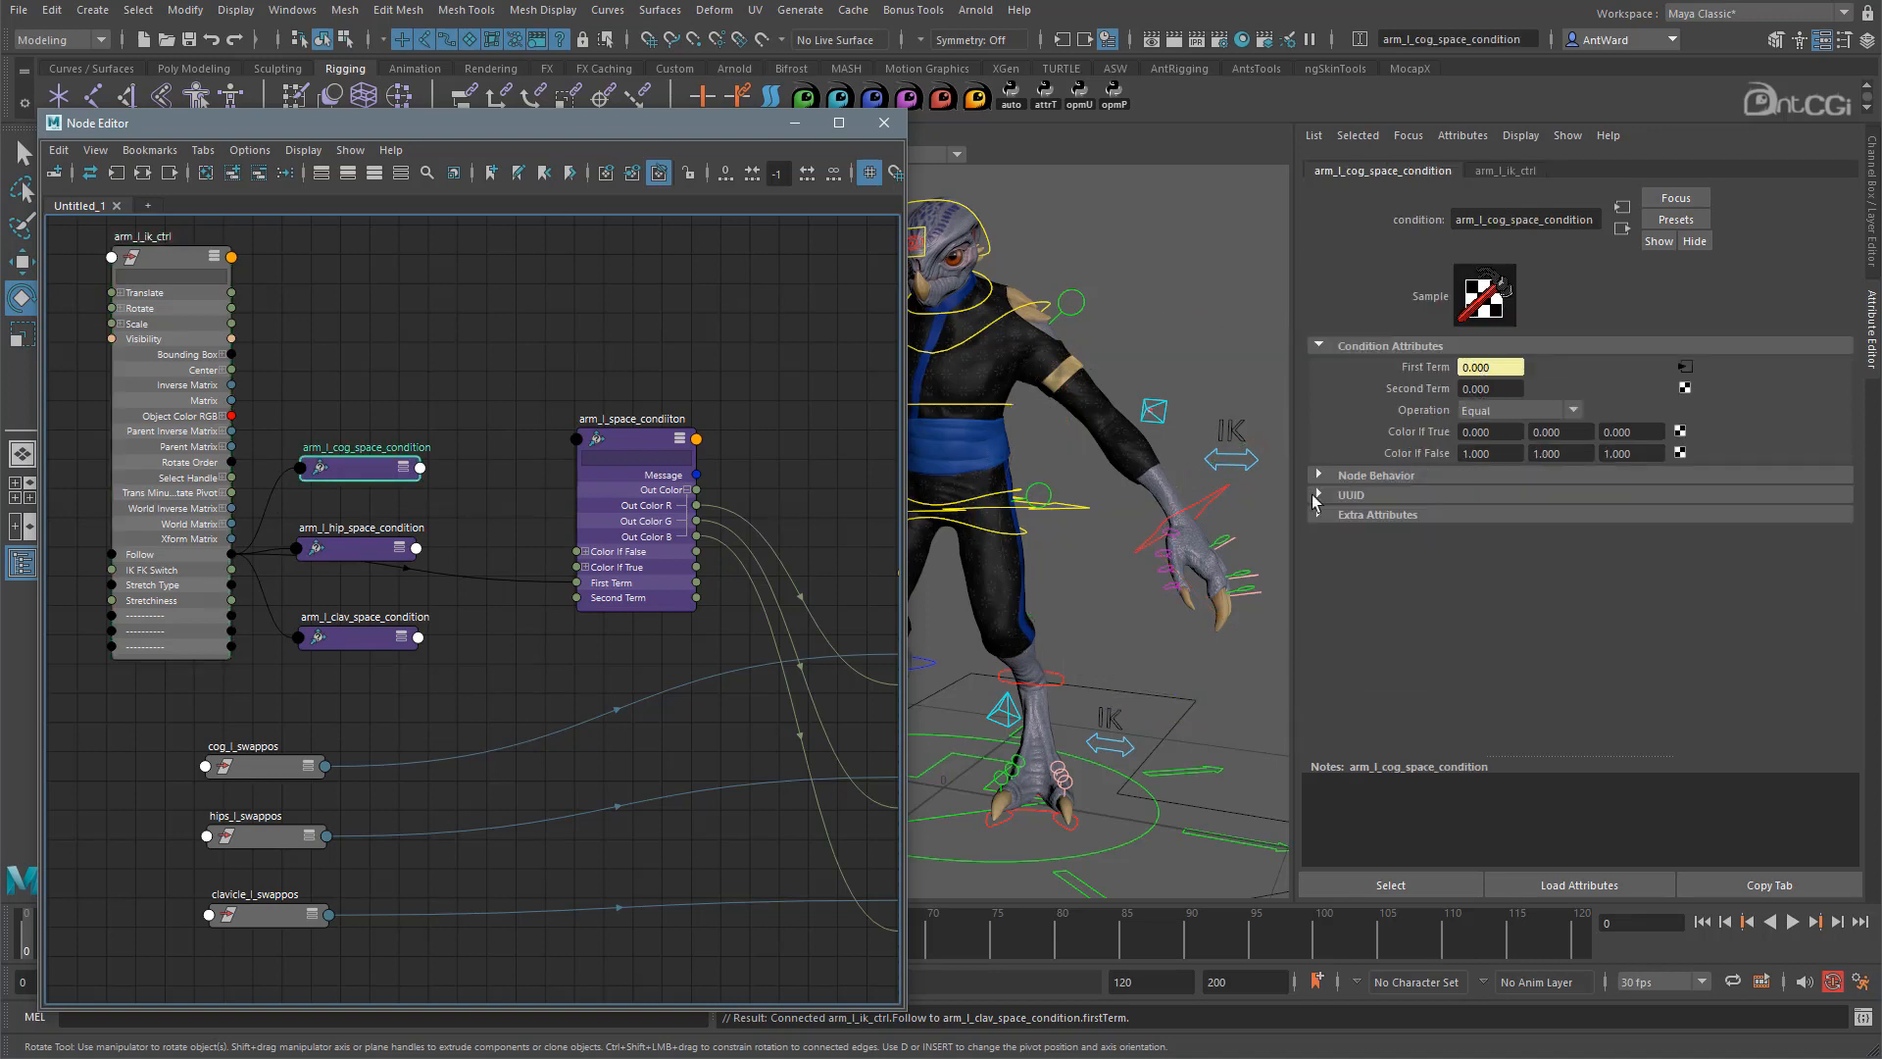
{"action": "left_click", "coordinate": [1223, 490]}
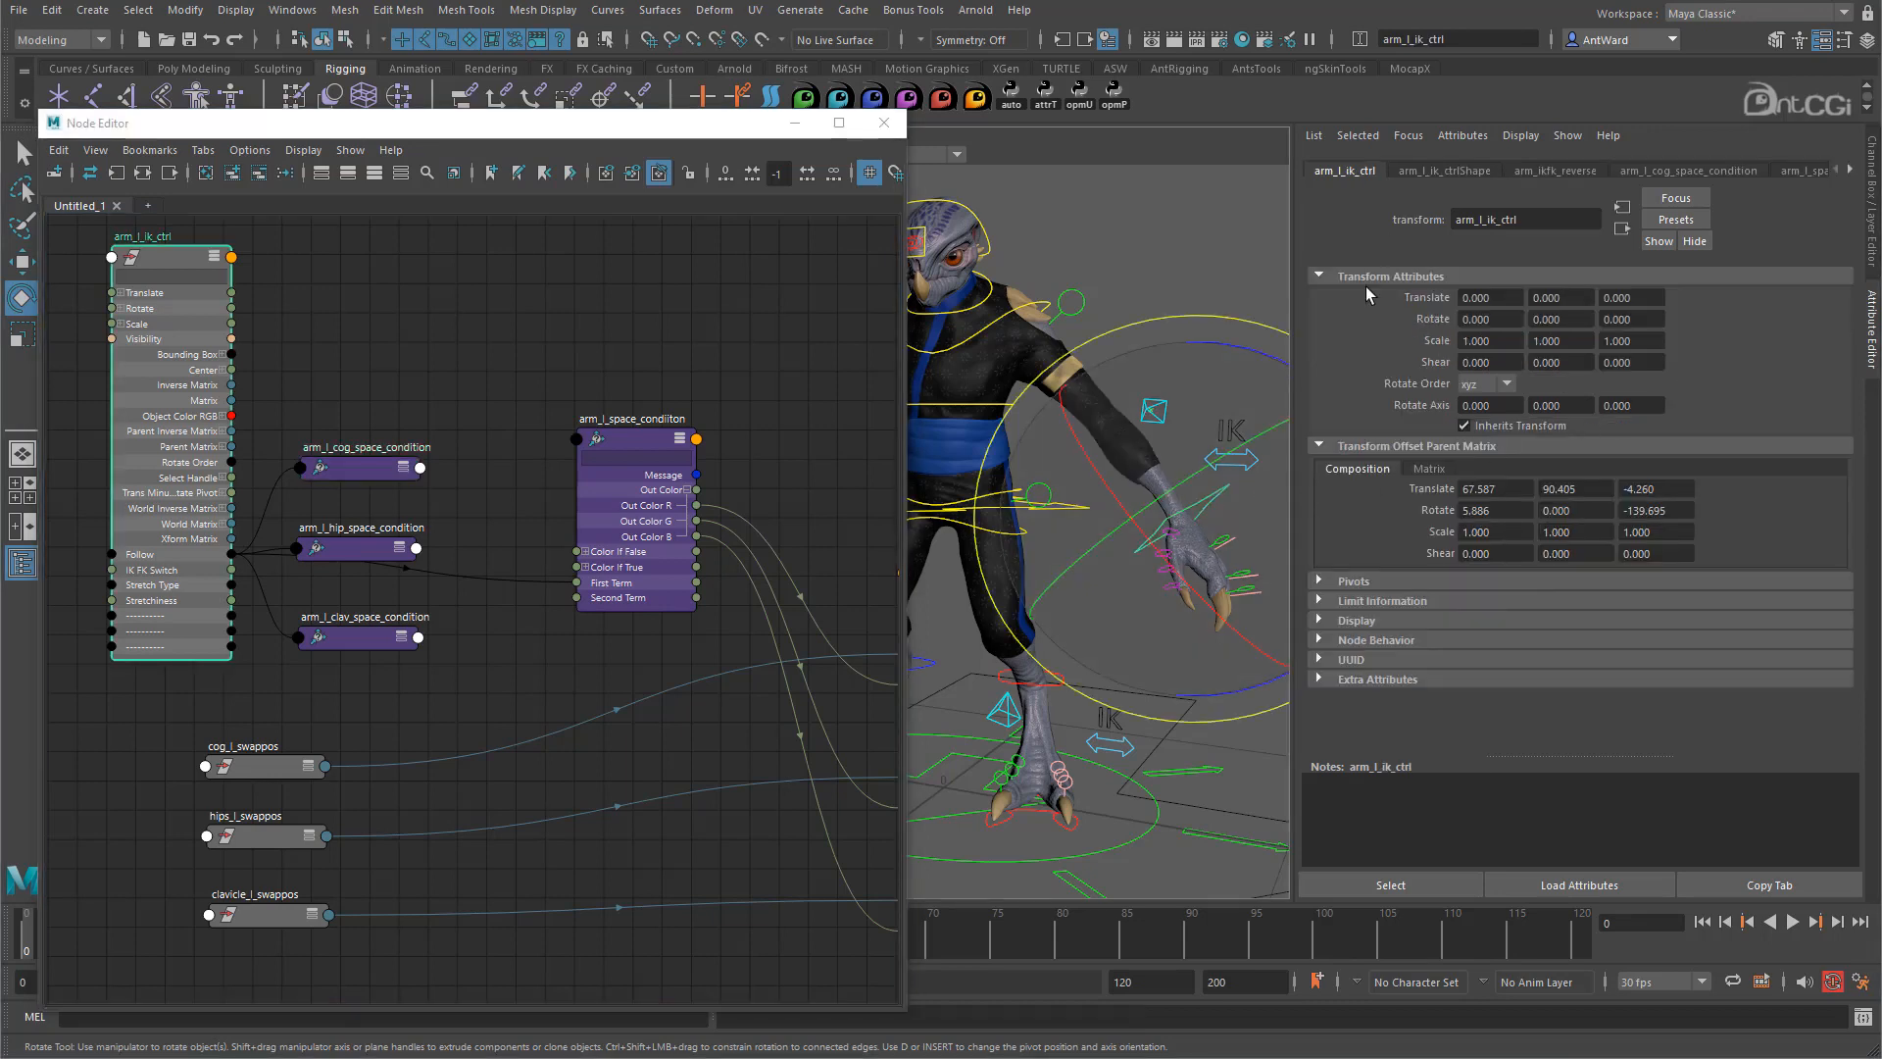
{"action": "left_click", "coordinate": [1378, 679]}
{"action": "scroll", "coordinate": [1383, 686], "scroll_direction": "down", "scroll_amount": 2}
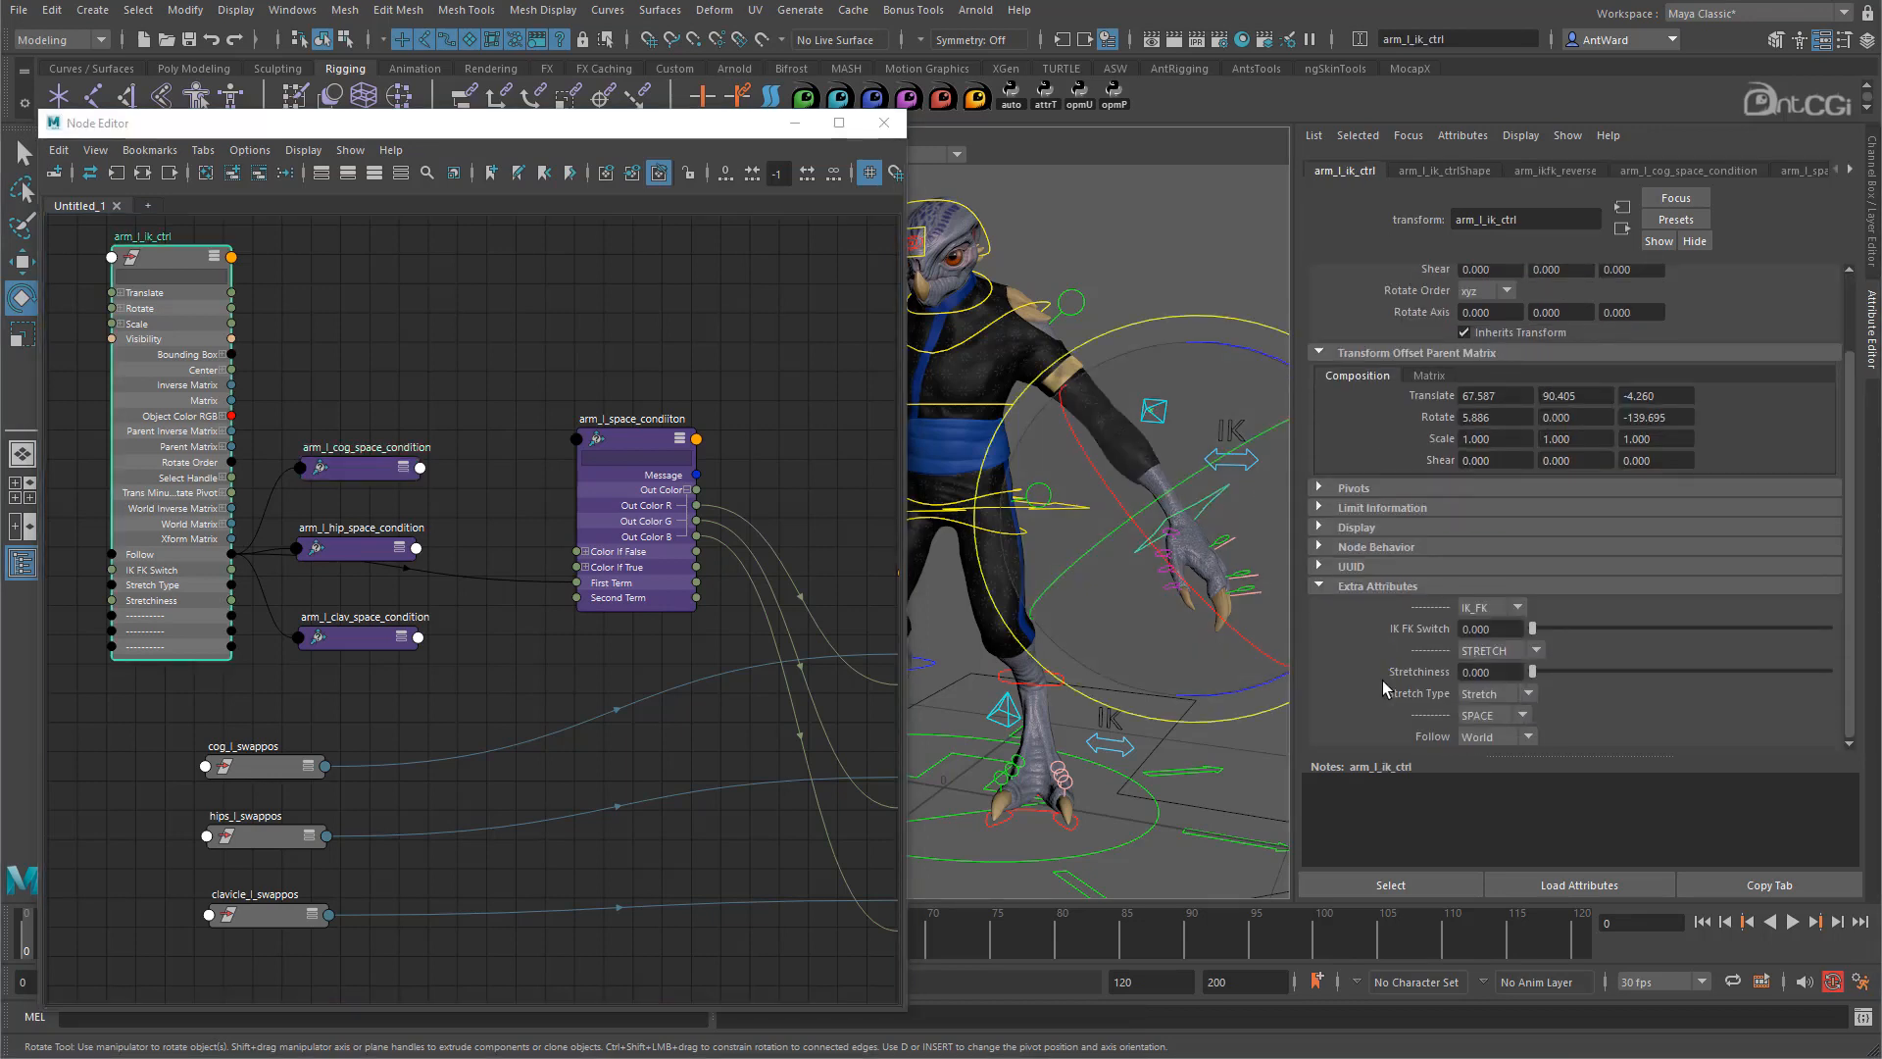
{"action": "left_click", "coordinate": [1490, 736]}
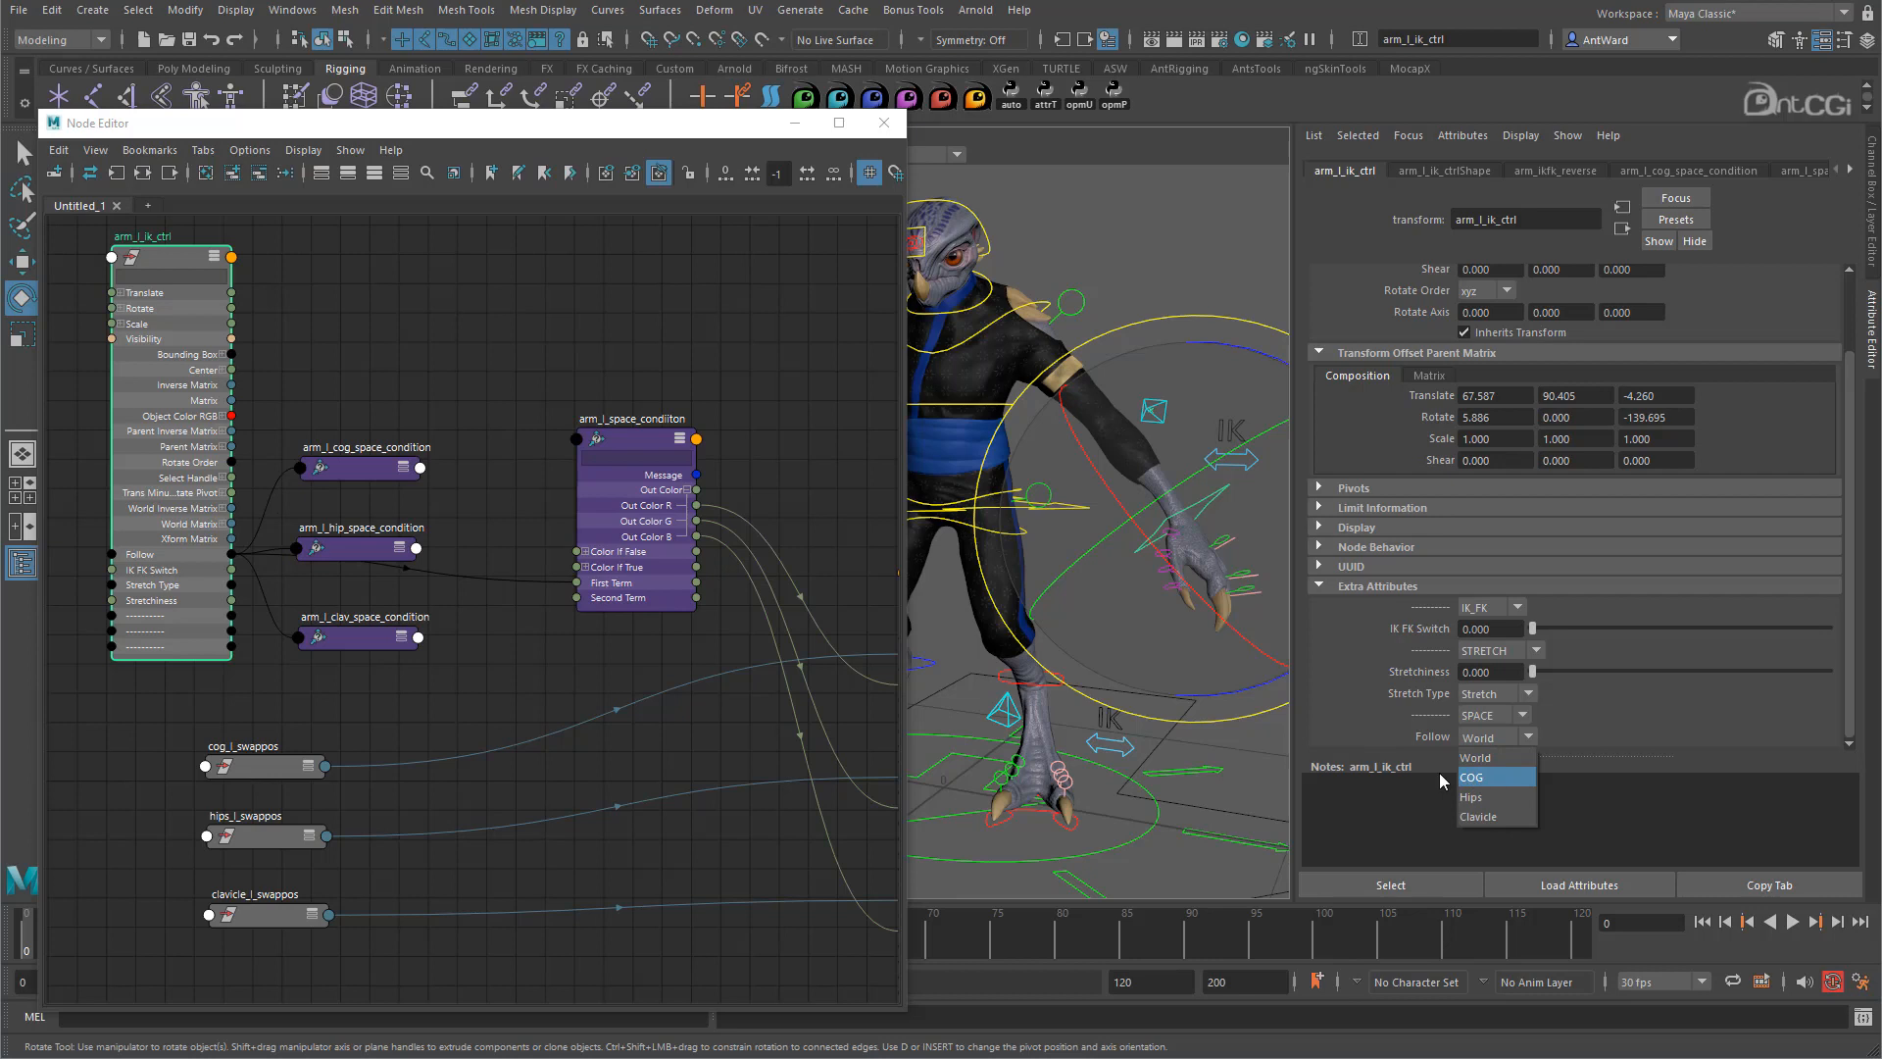
{"action": "left_click", "coordinate": [381, 473]}
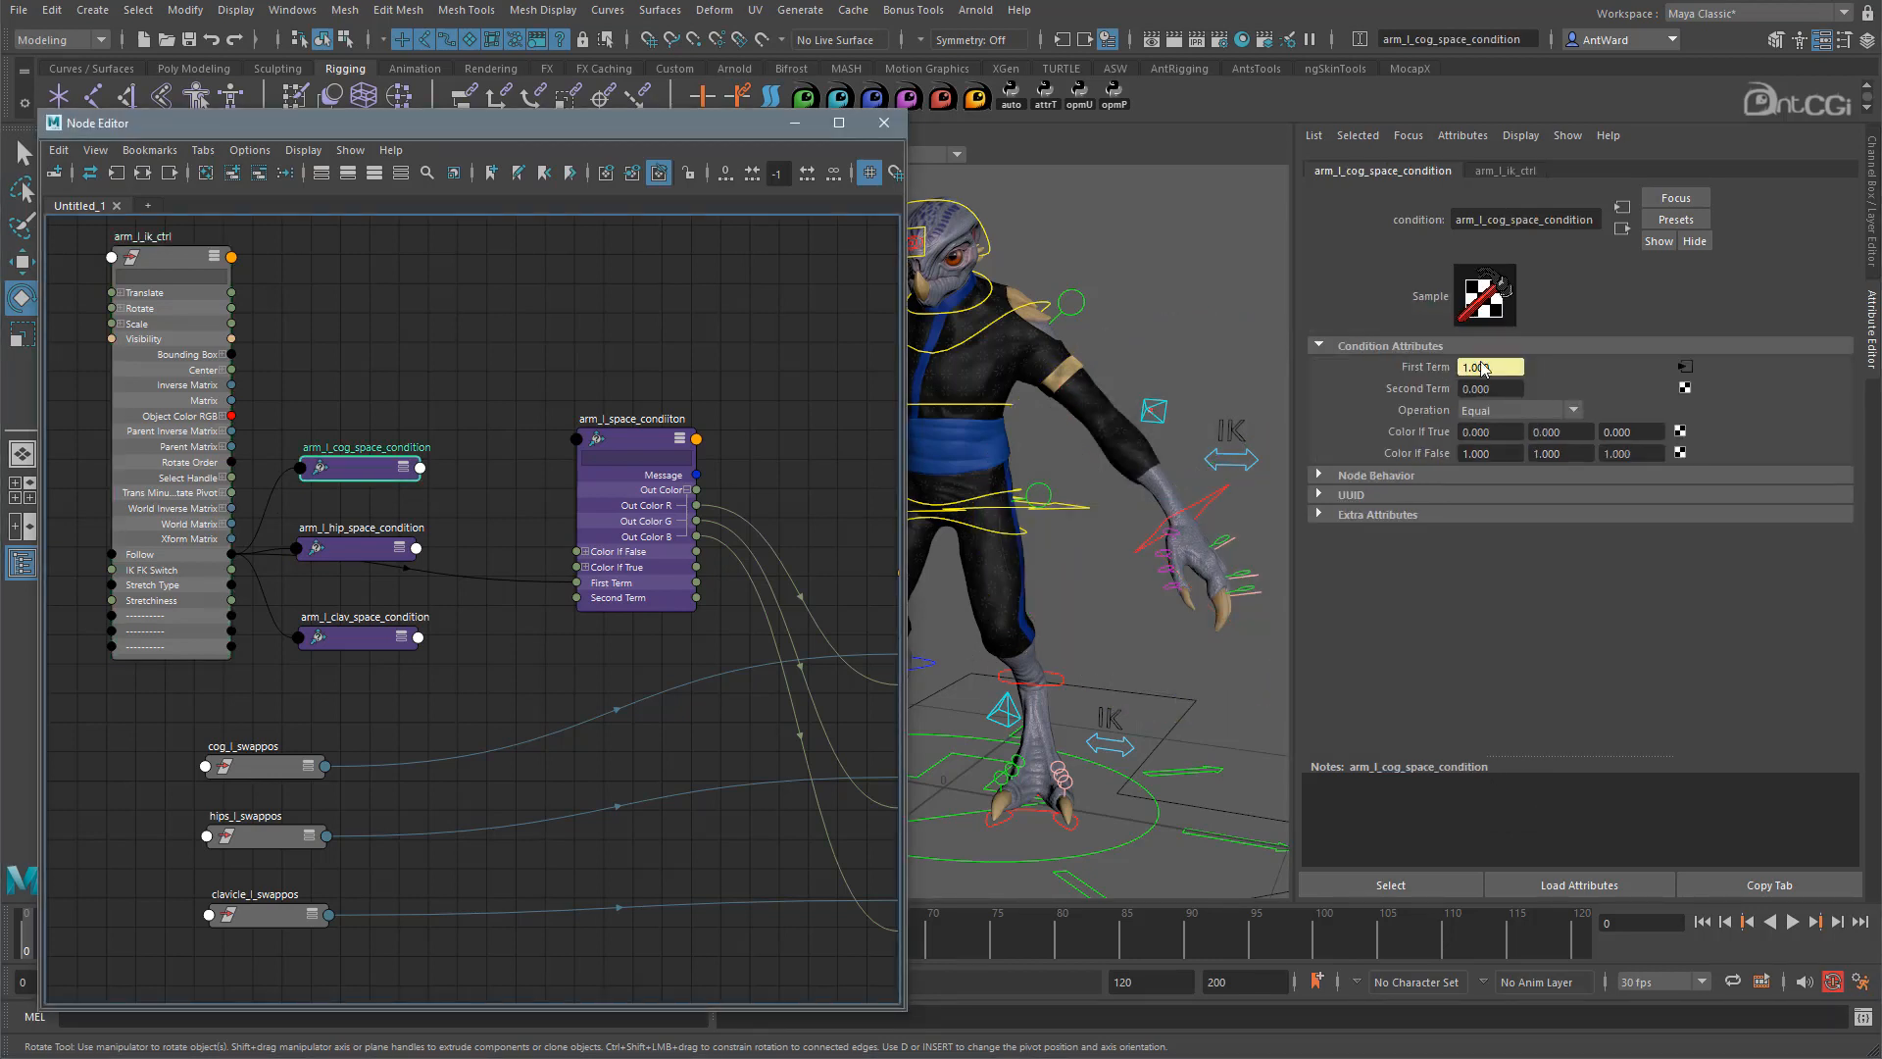
{"action": "left_click", "coordinate": [1490, 388]}
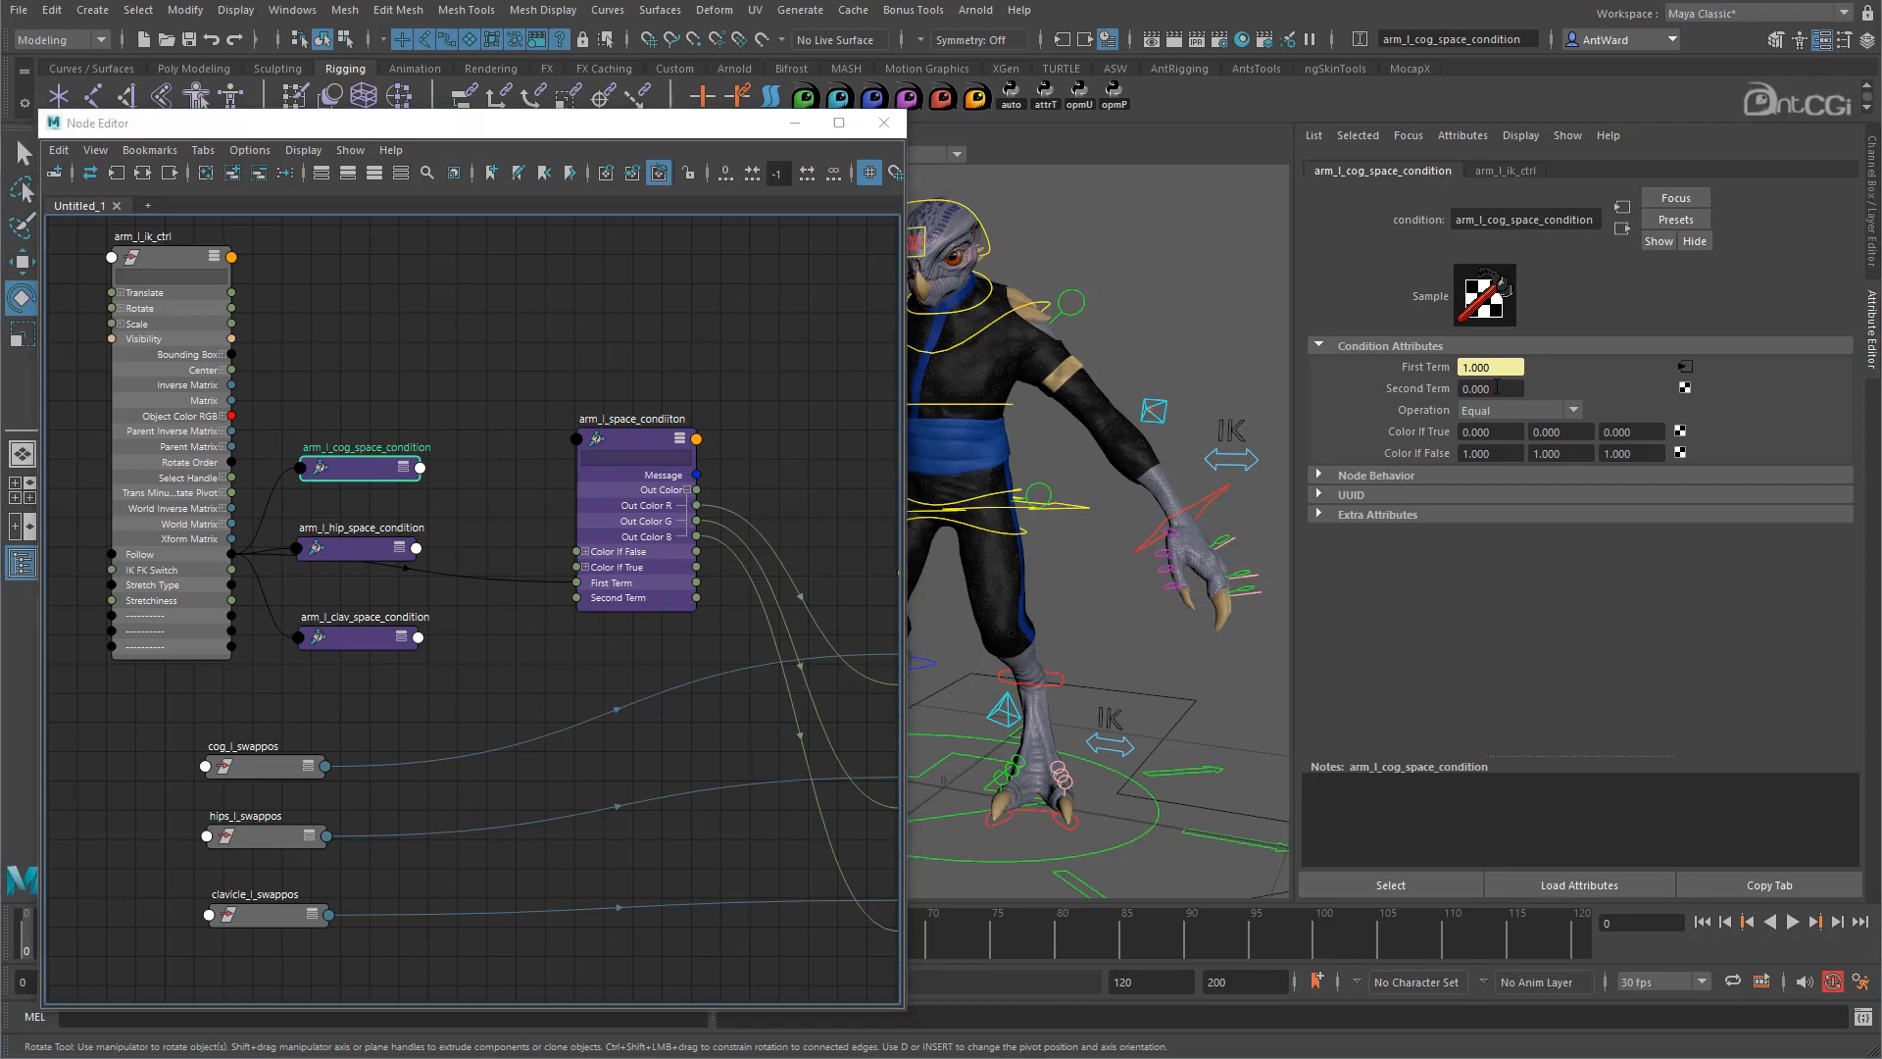
{"action": "type", "text": "1"}
{"action": "key", "text": "Return"}
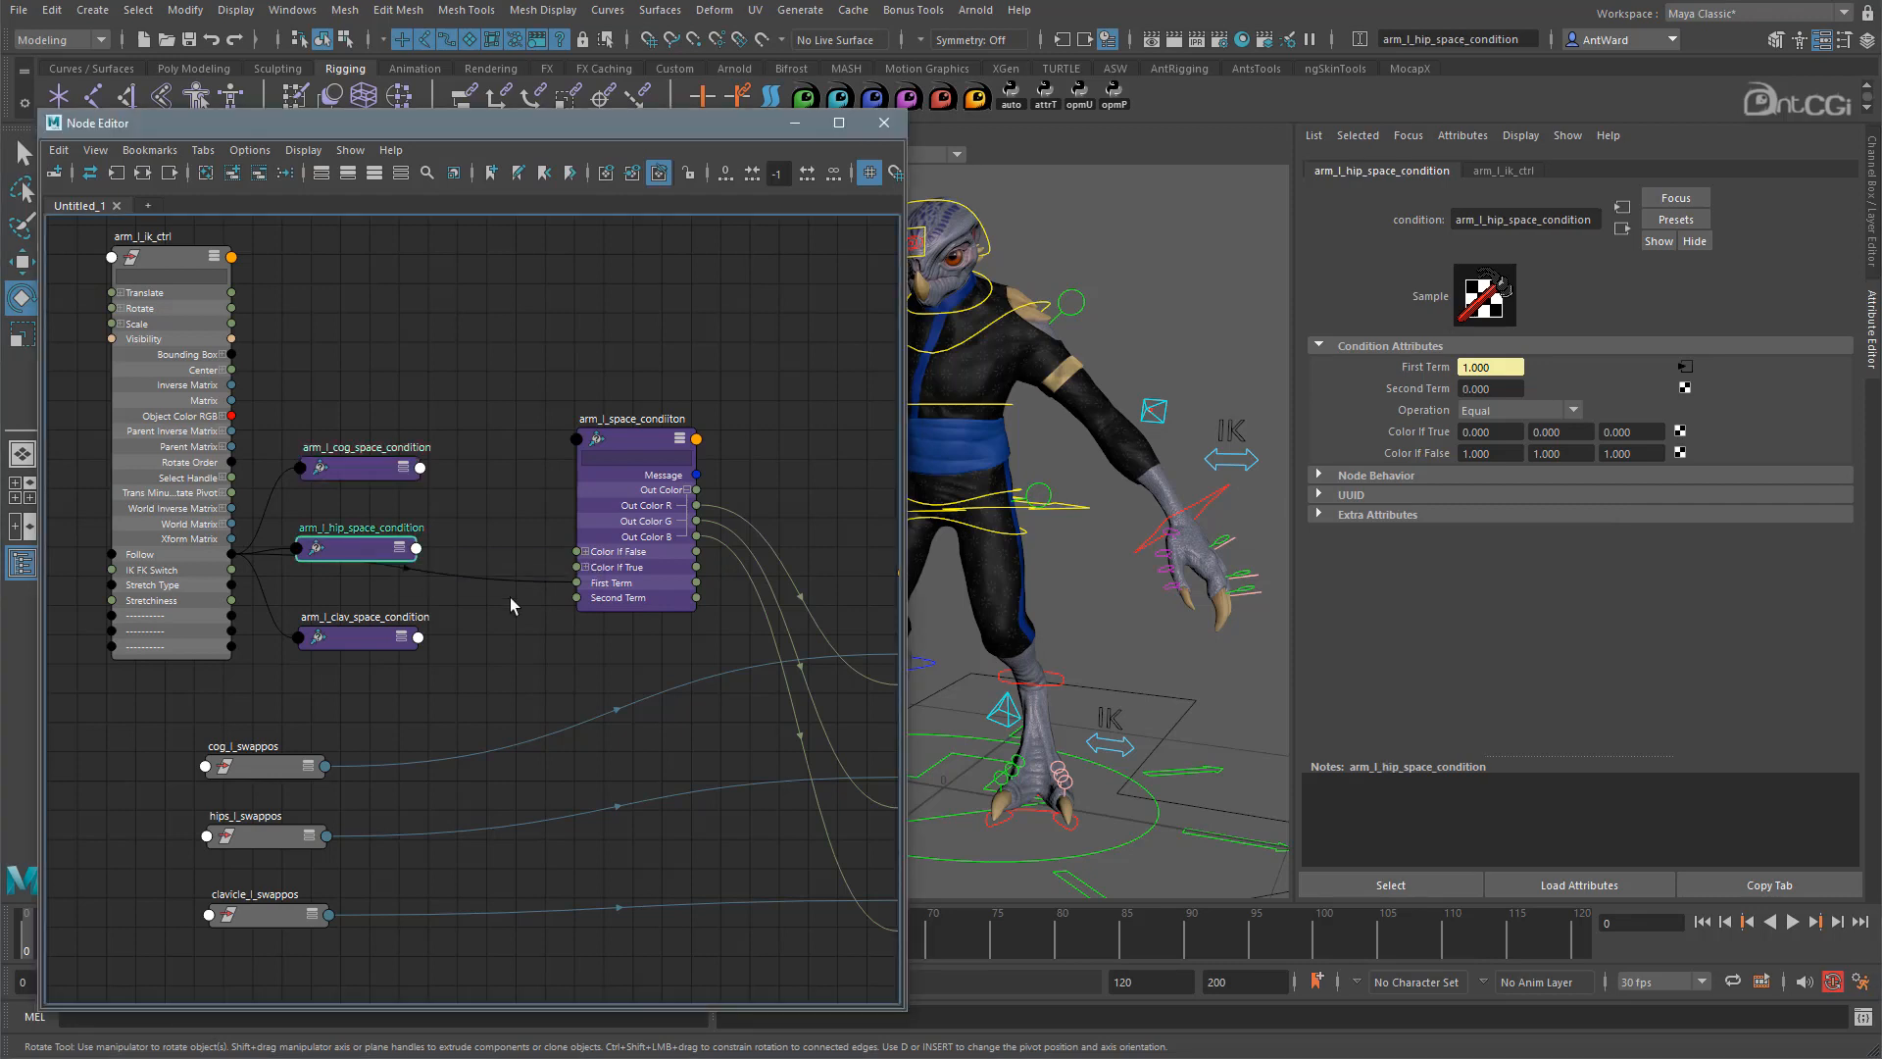
Switch arm_l_ik_ctrl's Follow to Hips and set the Second Term of arm_l_hip_space_condition to 2.
{"action": "left_click", "coordinate": [1211, 500]}
{"action": "left_click", "coordinate": [1495, 736]}
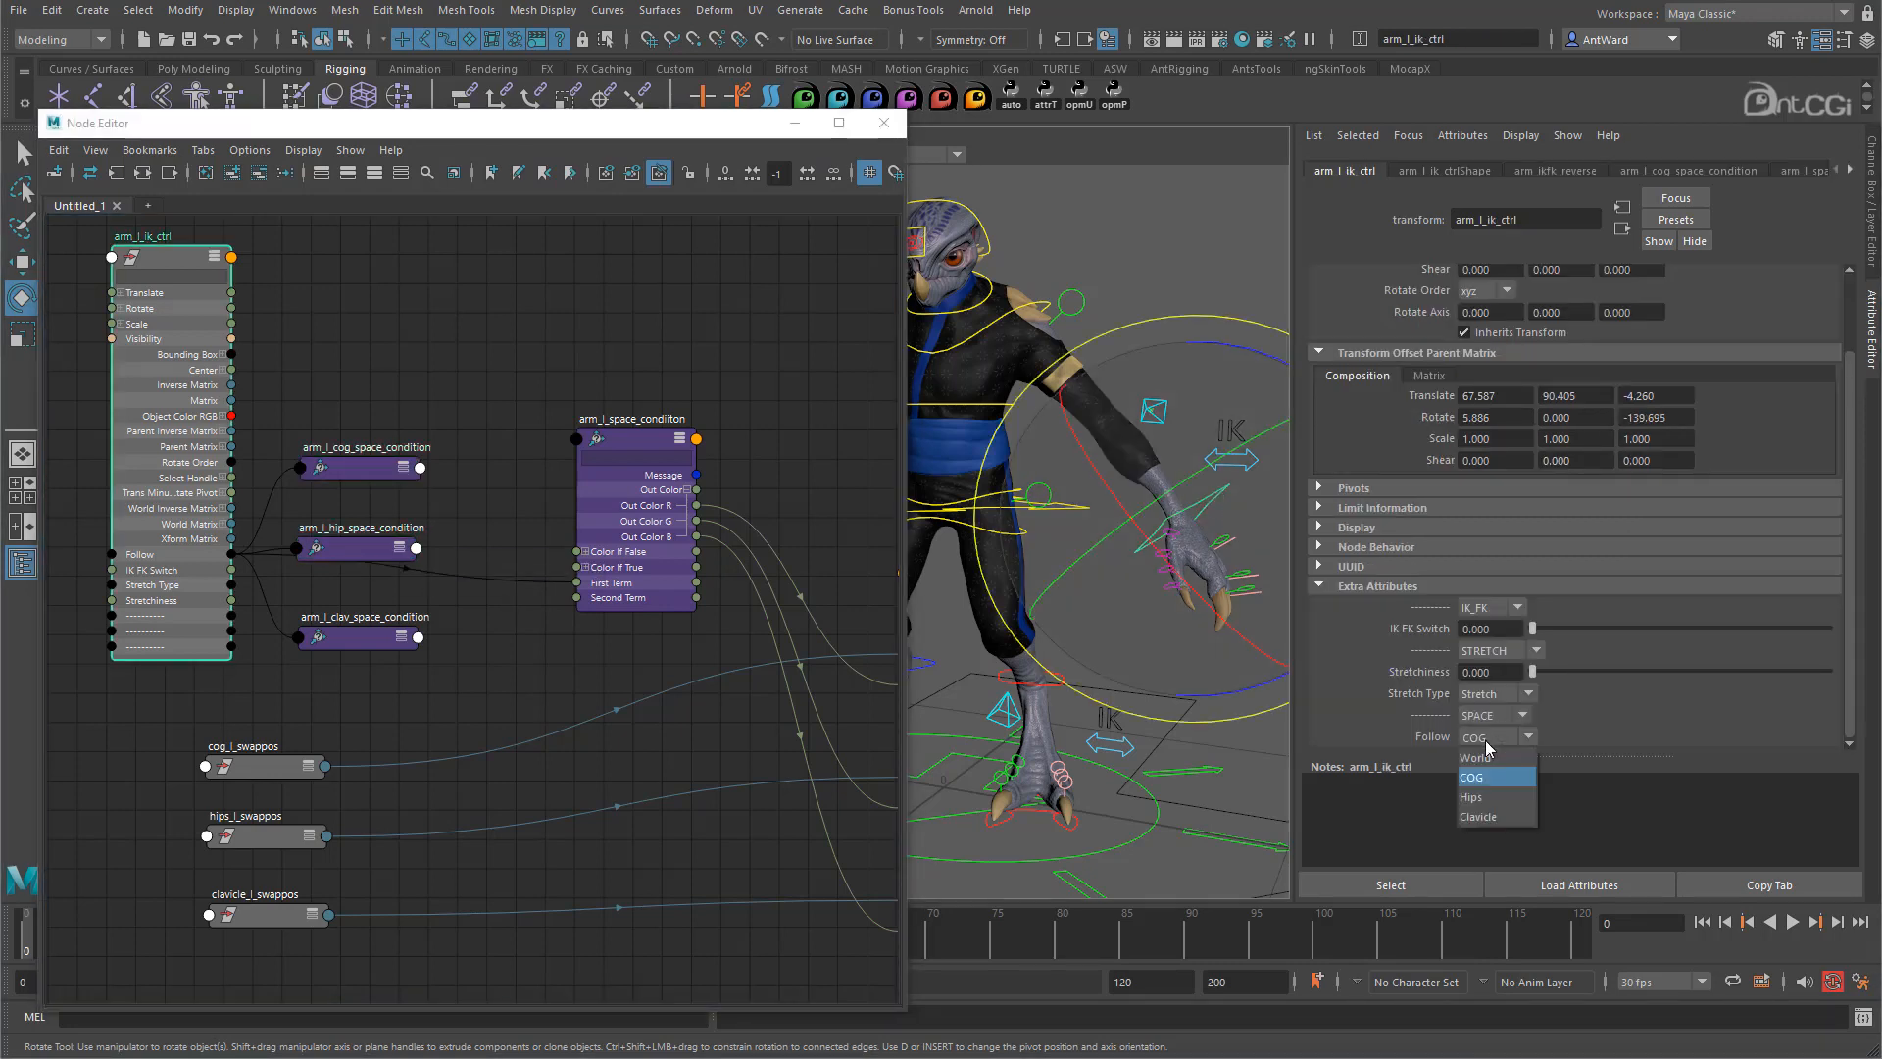
{"action": "left_click", "coordinate": [1497, 806]}
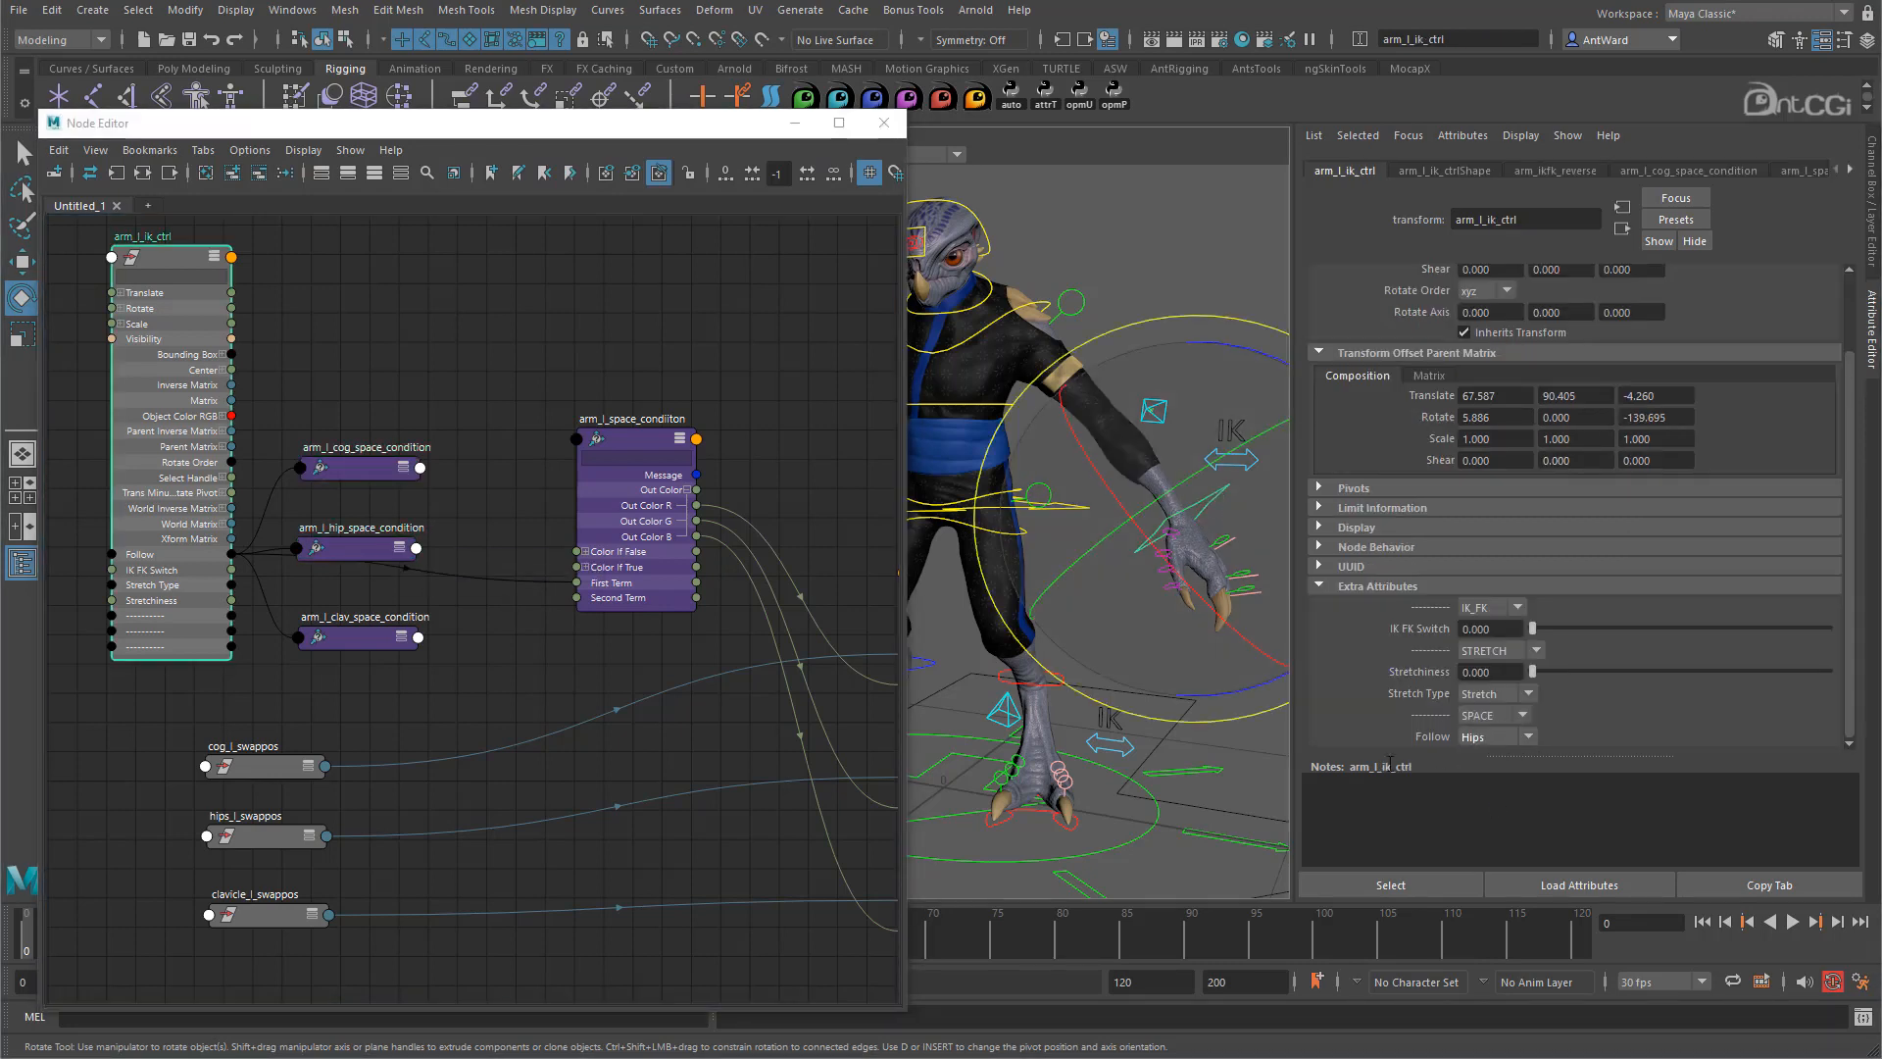
{"action": "left_click", "coordinate": [355, 549]}
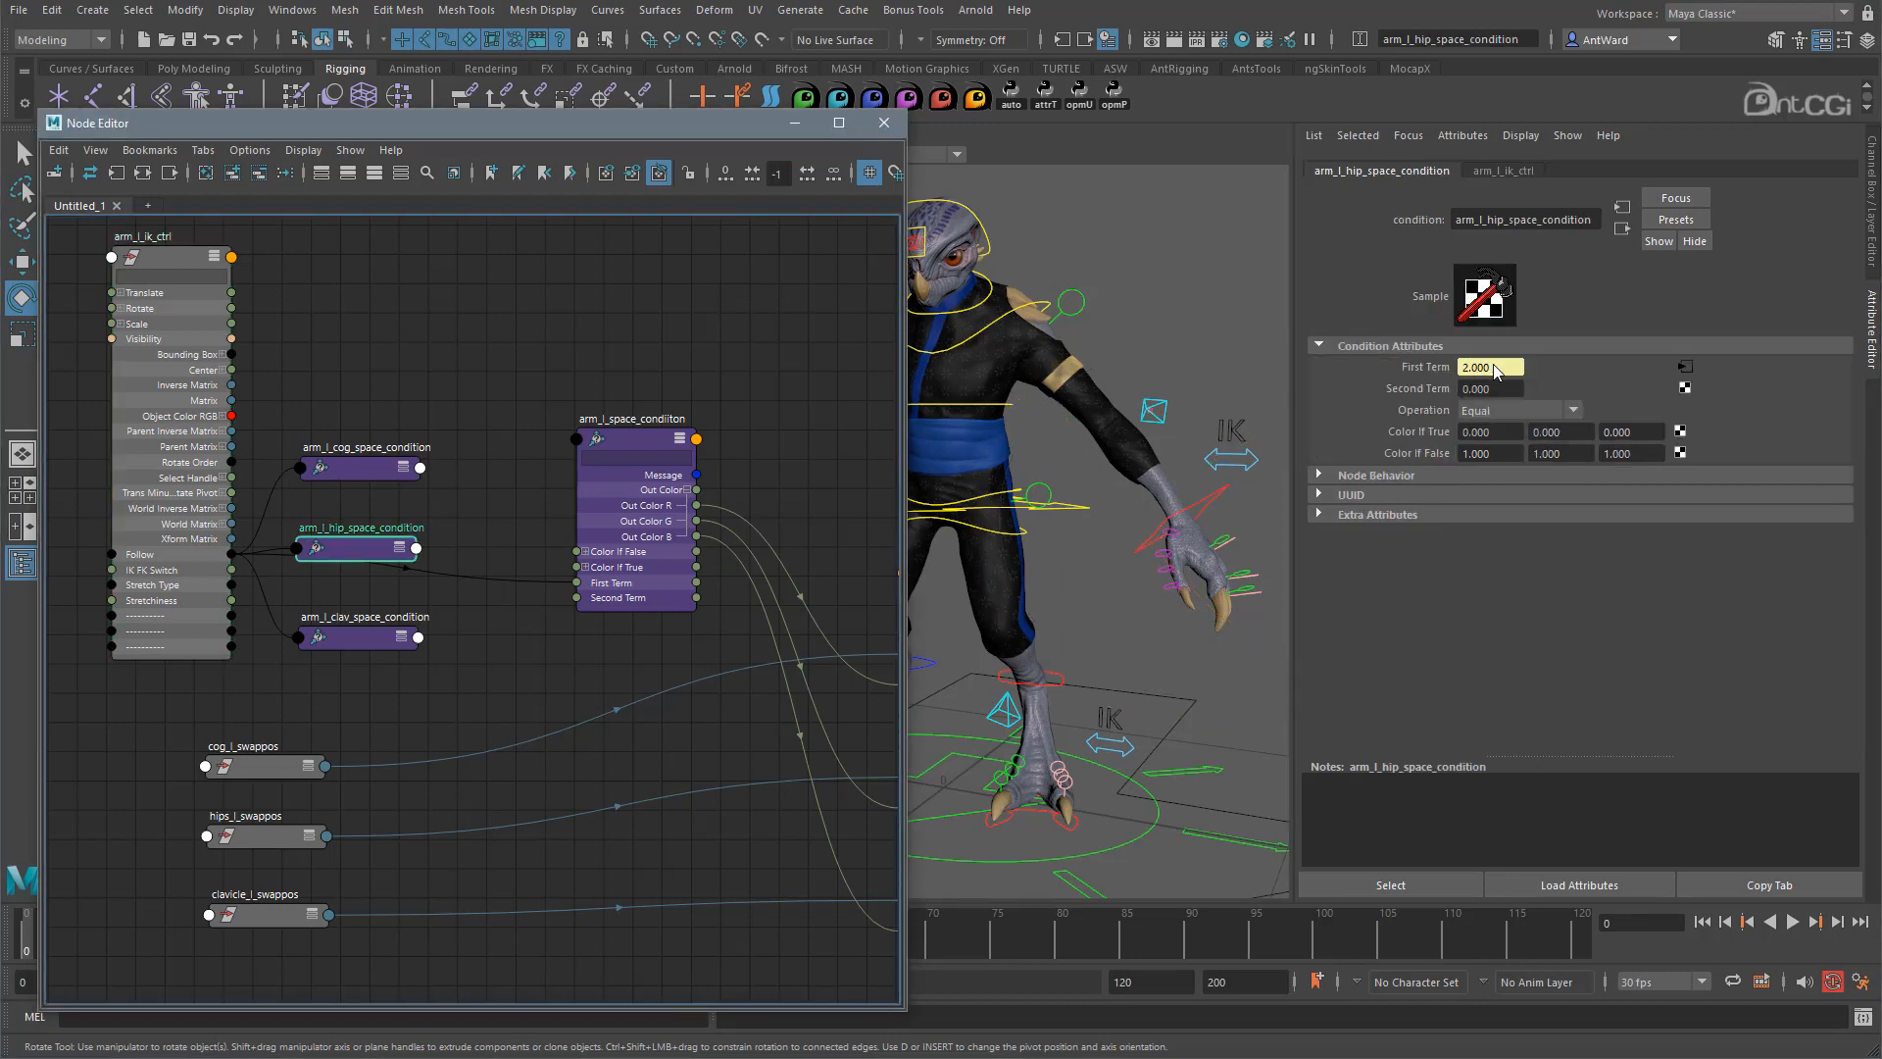
{"action": "left_click", "coordinate": [1500, 390]}
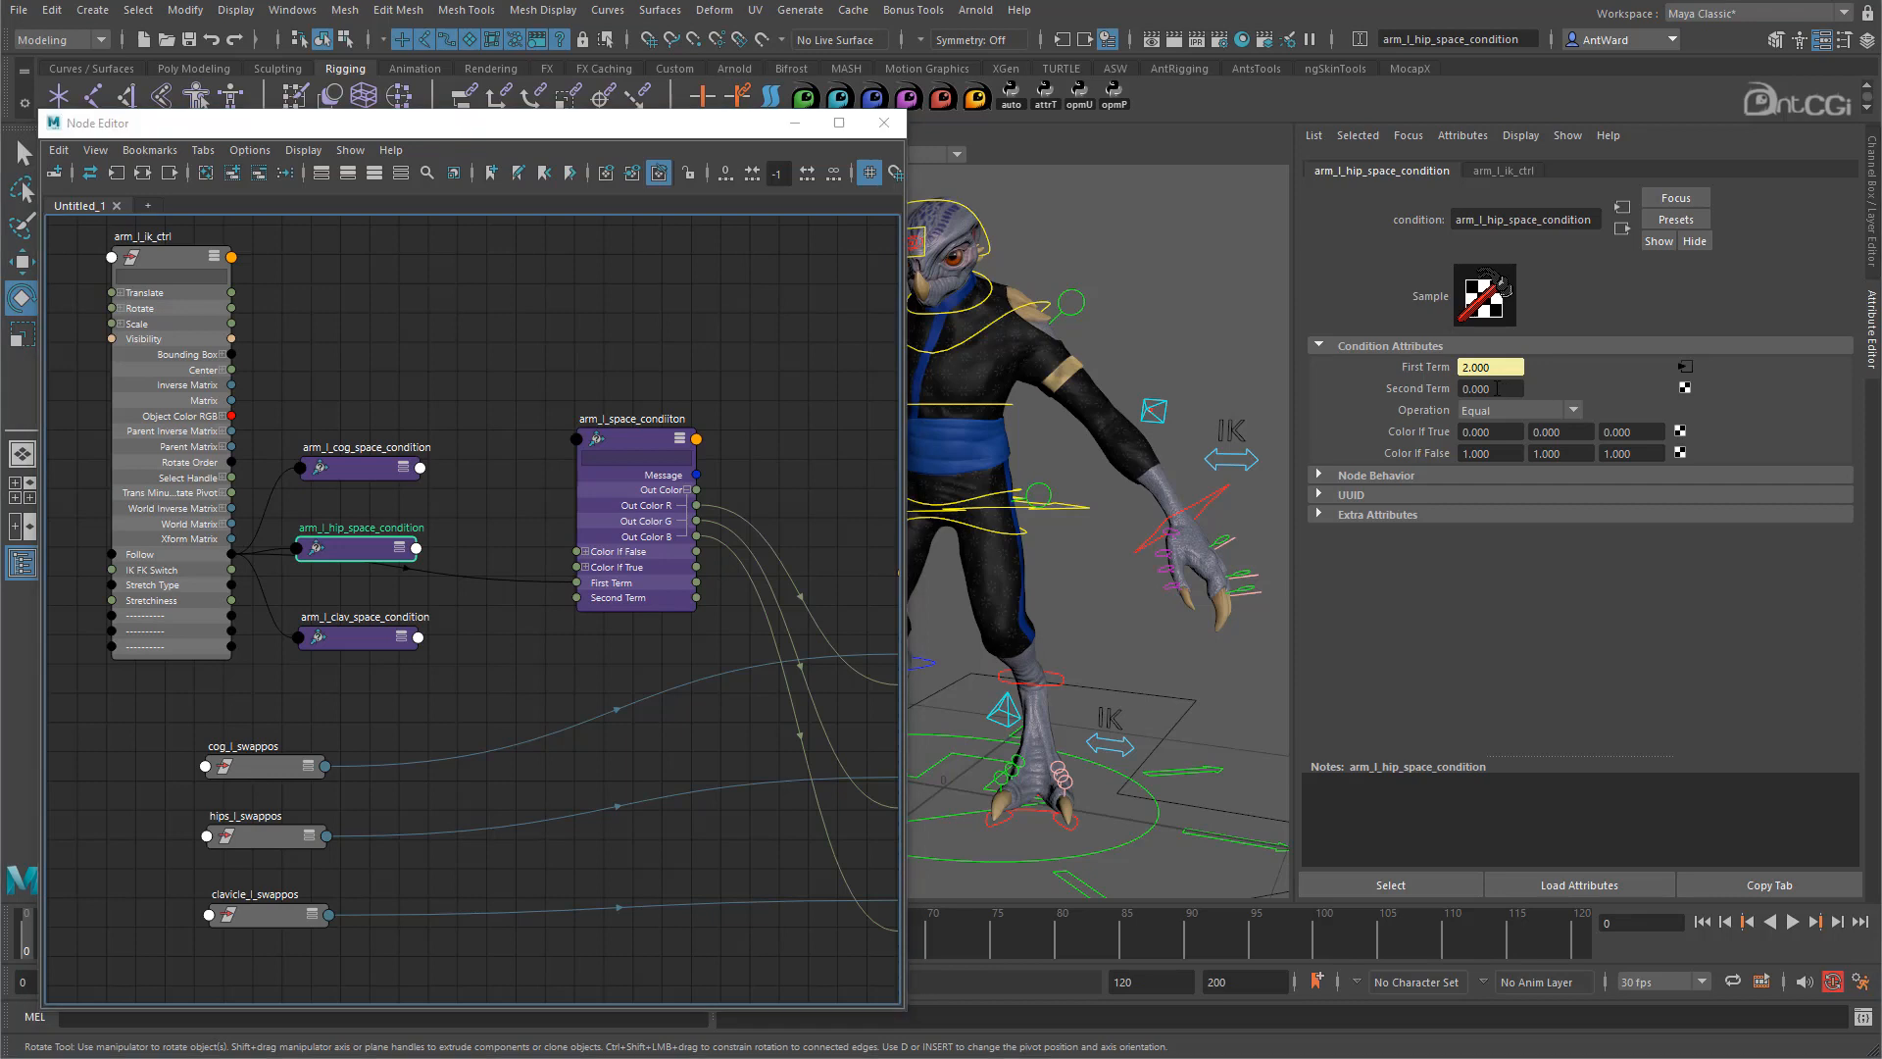
{"action": "type", "text": "2"}
{"action": "key", "text": "Return"}
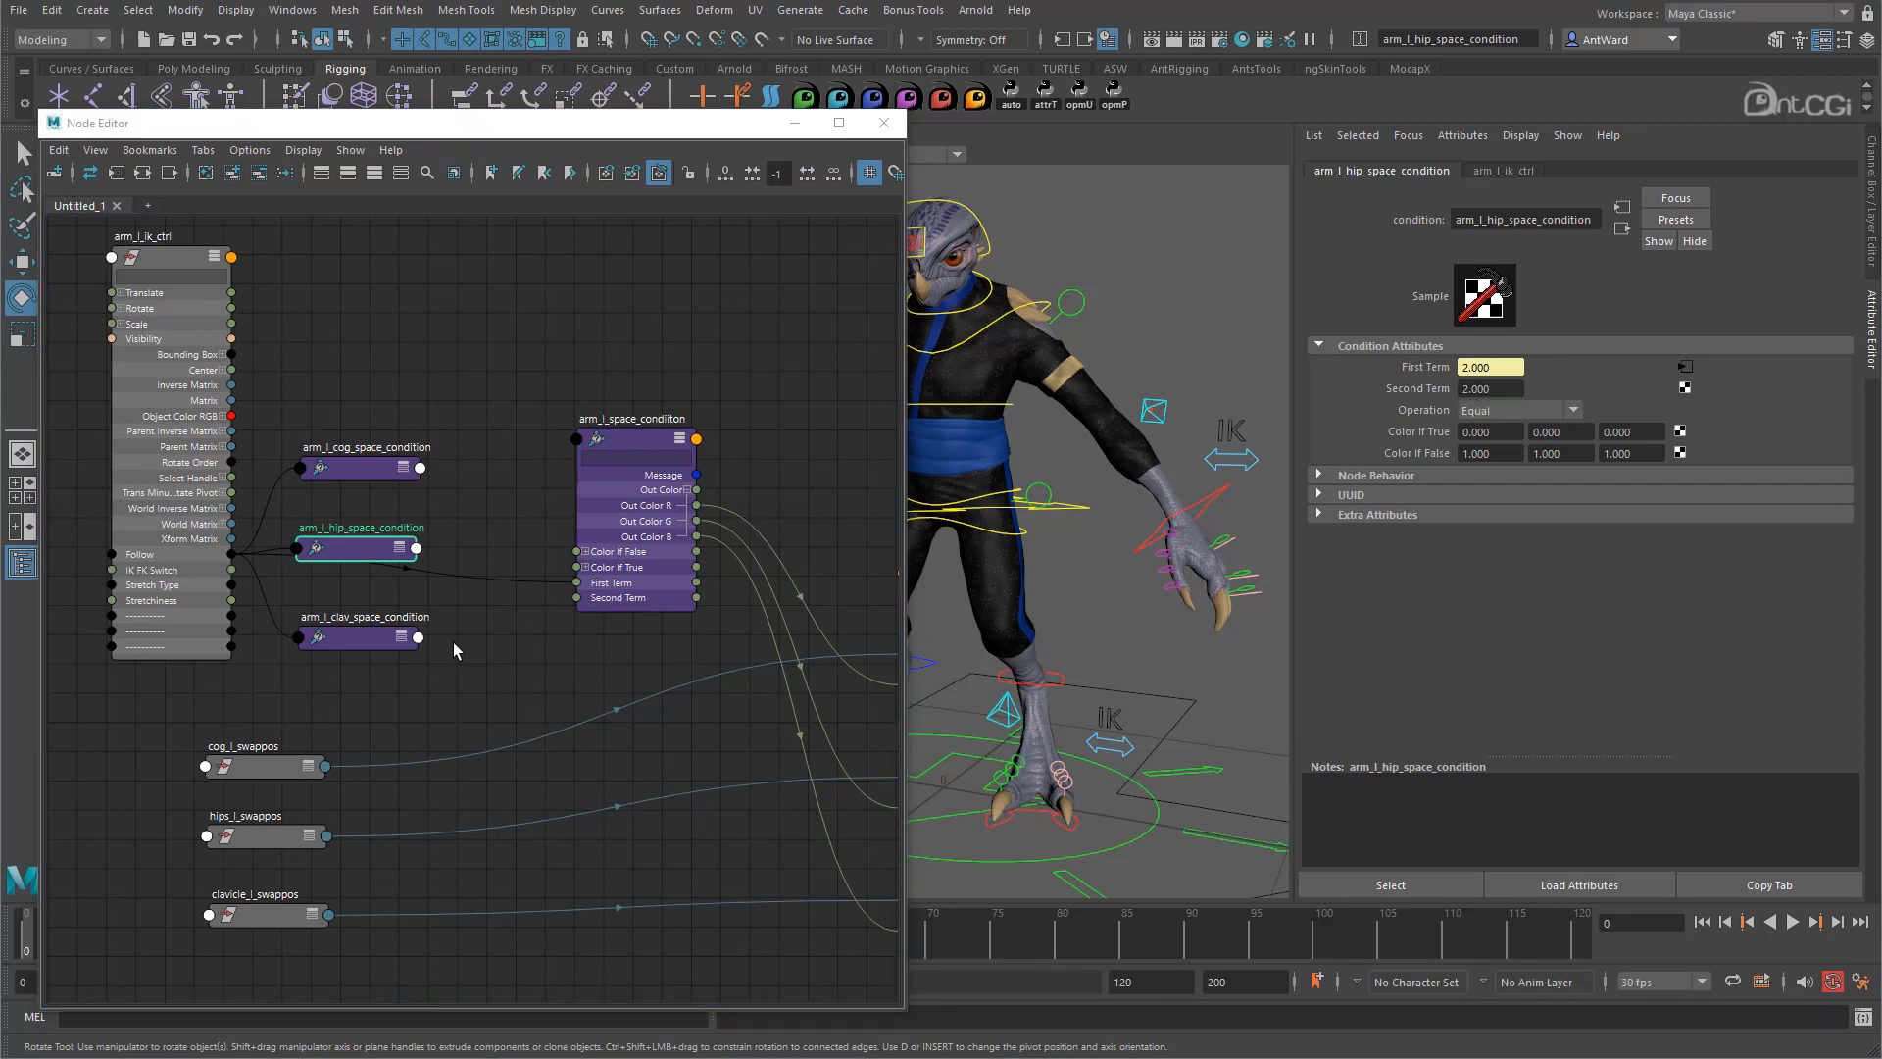
Switch arm_l_ik_ctrl's Follow to Clavicle and set the Second Term of arm_l_clav_space_condition to 3.
{"action": "left_click", "coordinate": [163, 258]}
{"action": "left_click", "coordinate": [1495, 737]}
{"action": "left_click", "coordinate": [1499, 817]}
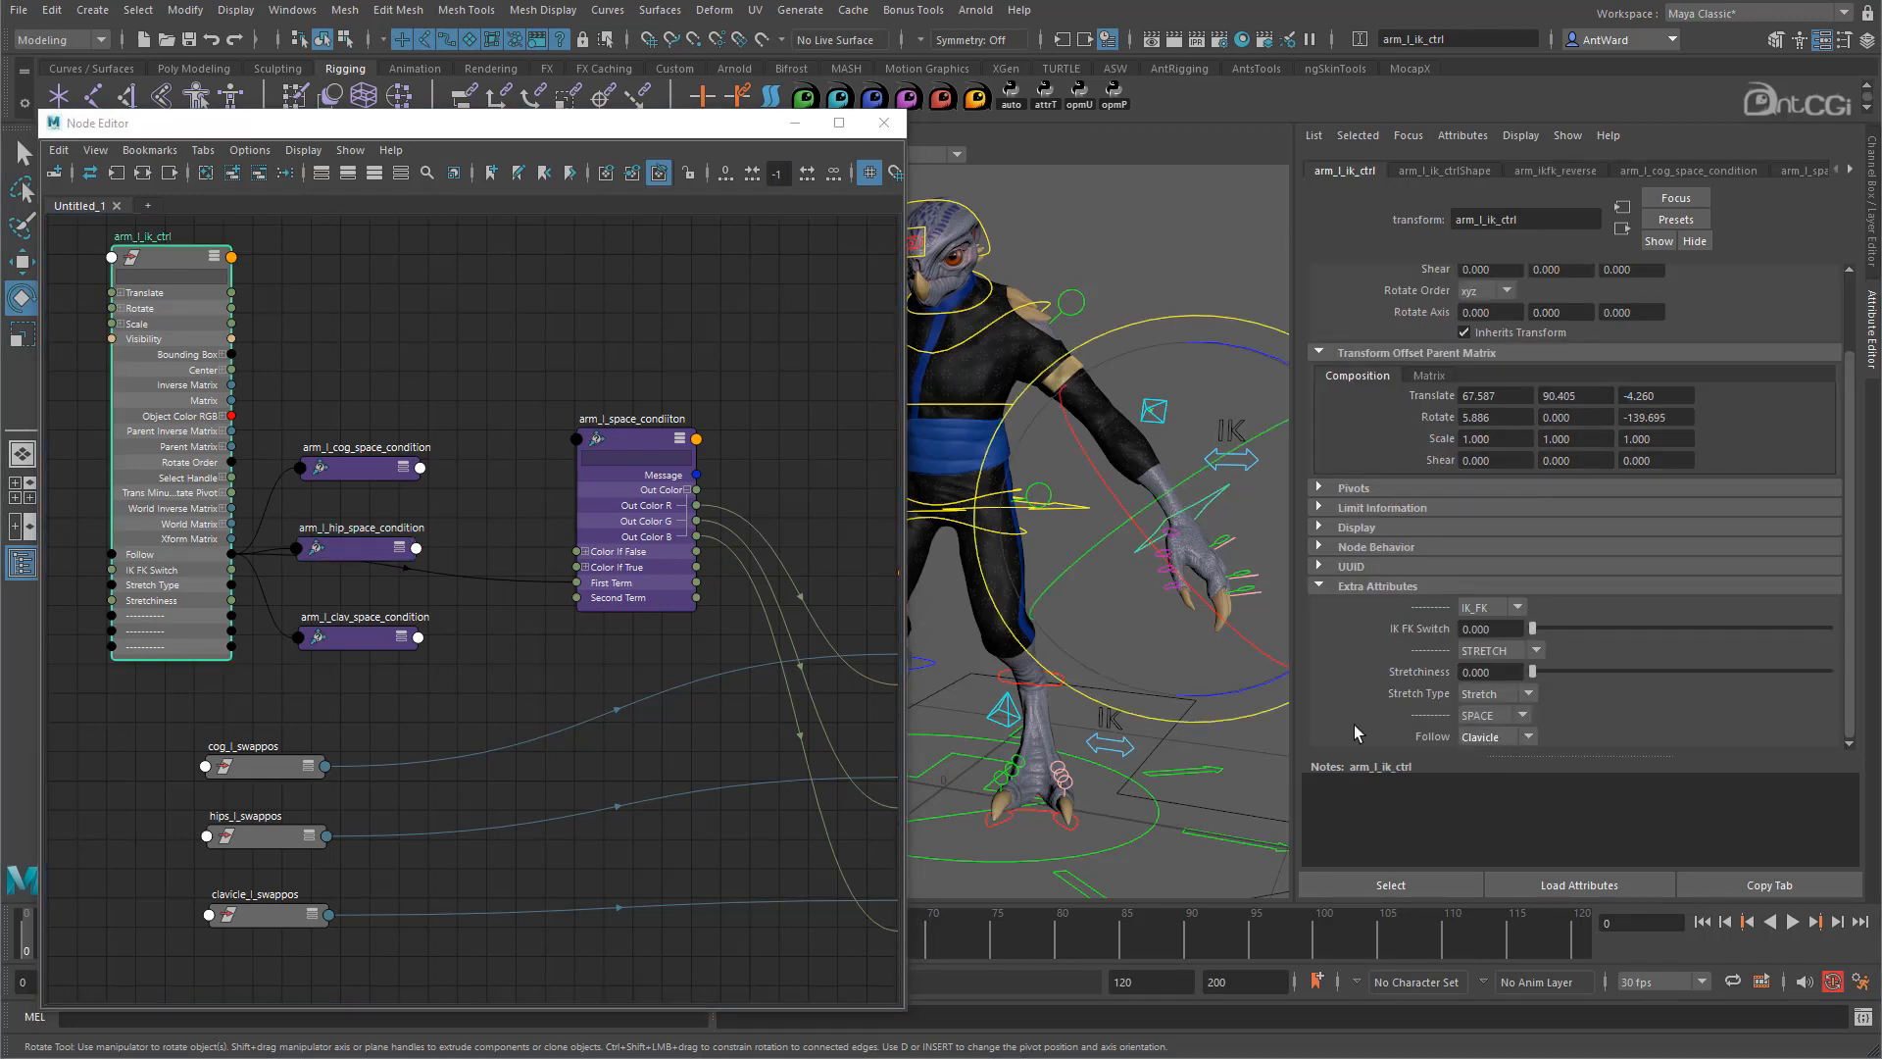
{"action": "left_click", "coordinate": [351, 639]}
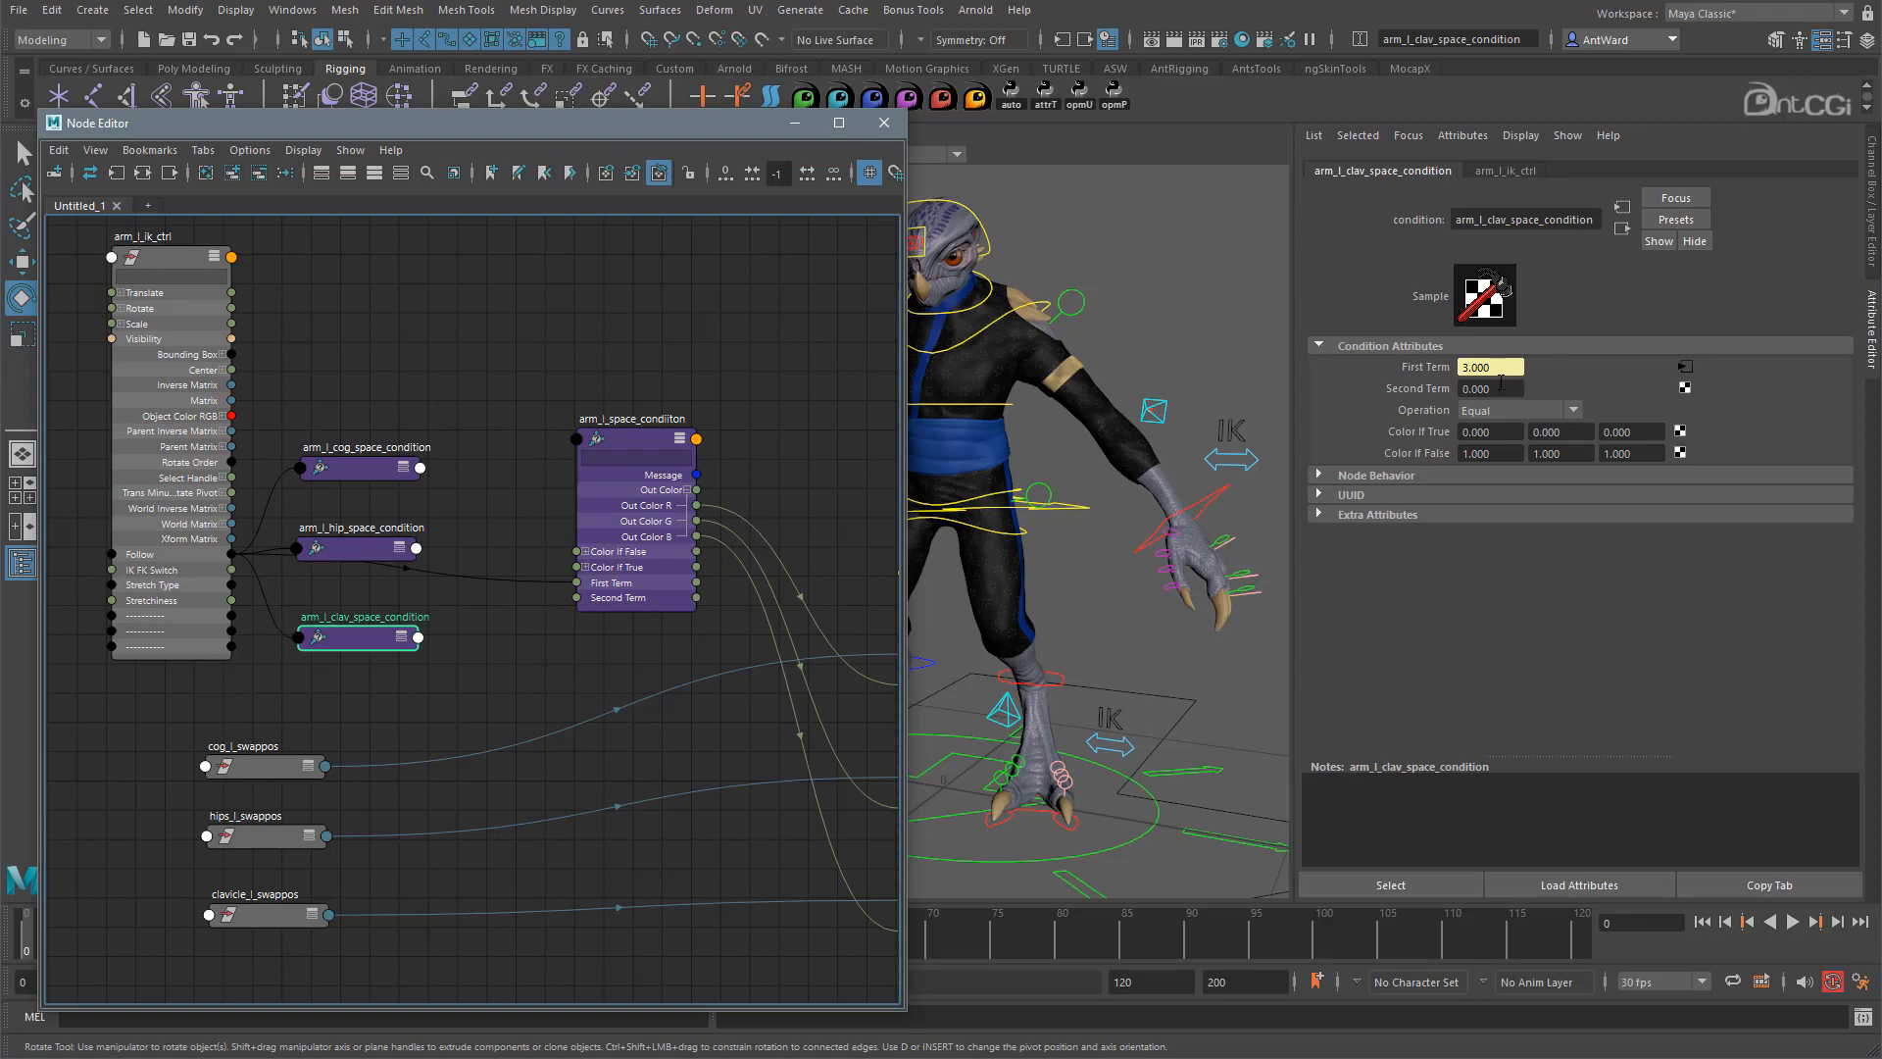
{"action": "left_click", "coordinate": [1485, 388]}
{"action": "type", "text": "3"}
{"action": "key", "text": "Return"}
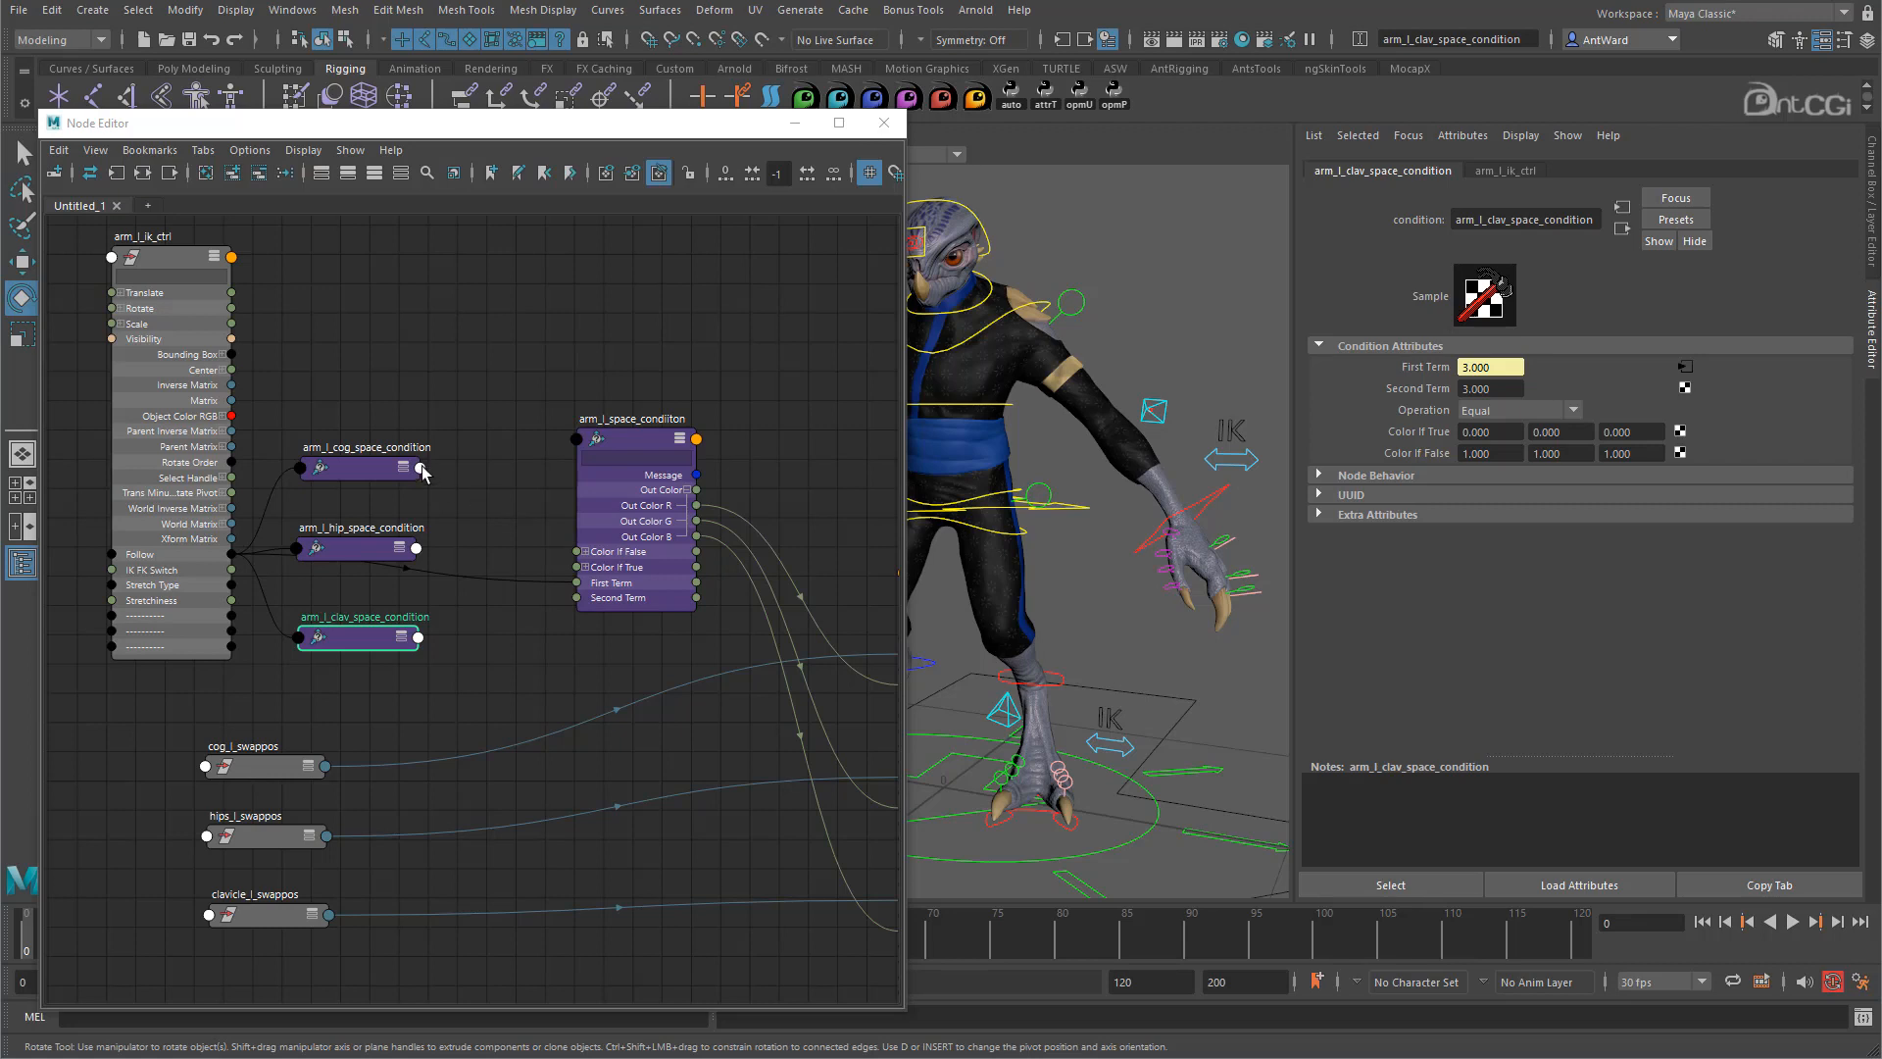
Move arm_l_cog_space_condition higher, expand Color If True on arm_l_space_condiiton and move that node up as well.
{"action": "left_click_drag", "start_coordinate": [374, 460], "coordinate": [370, 388]}
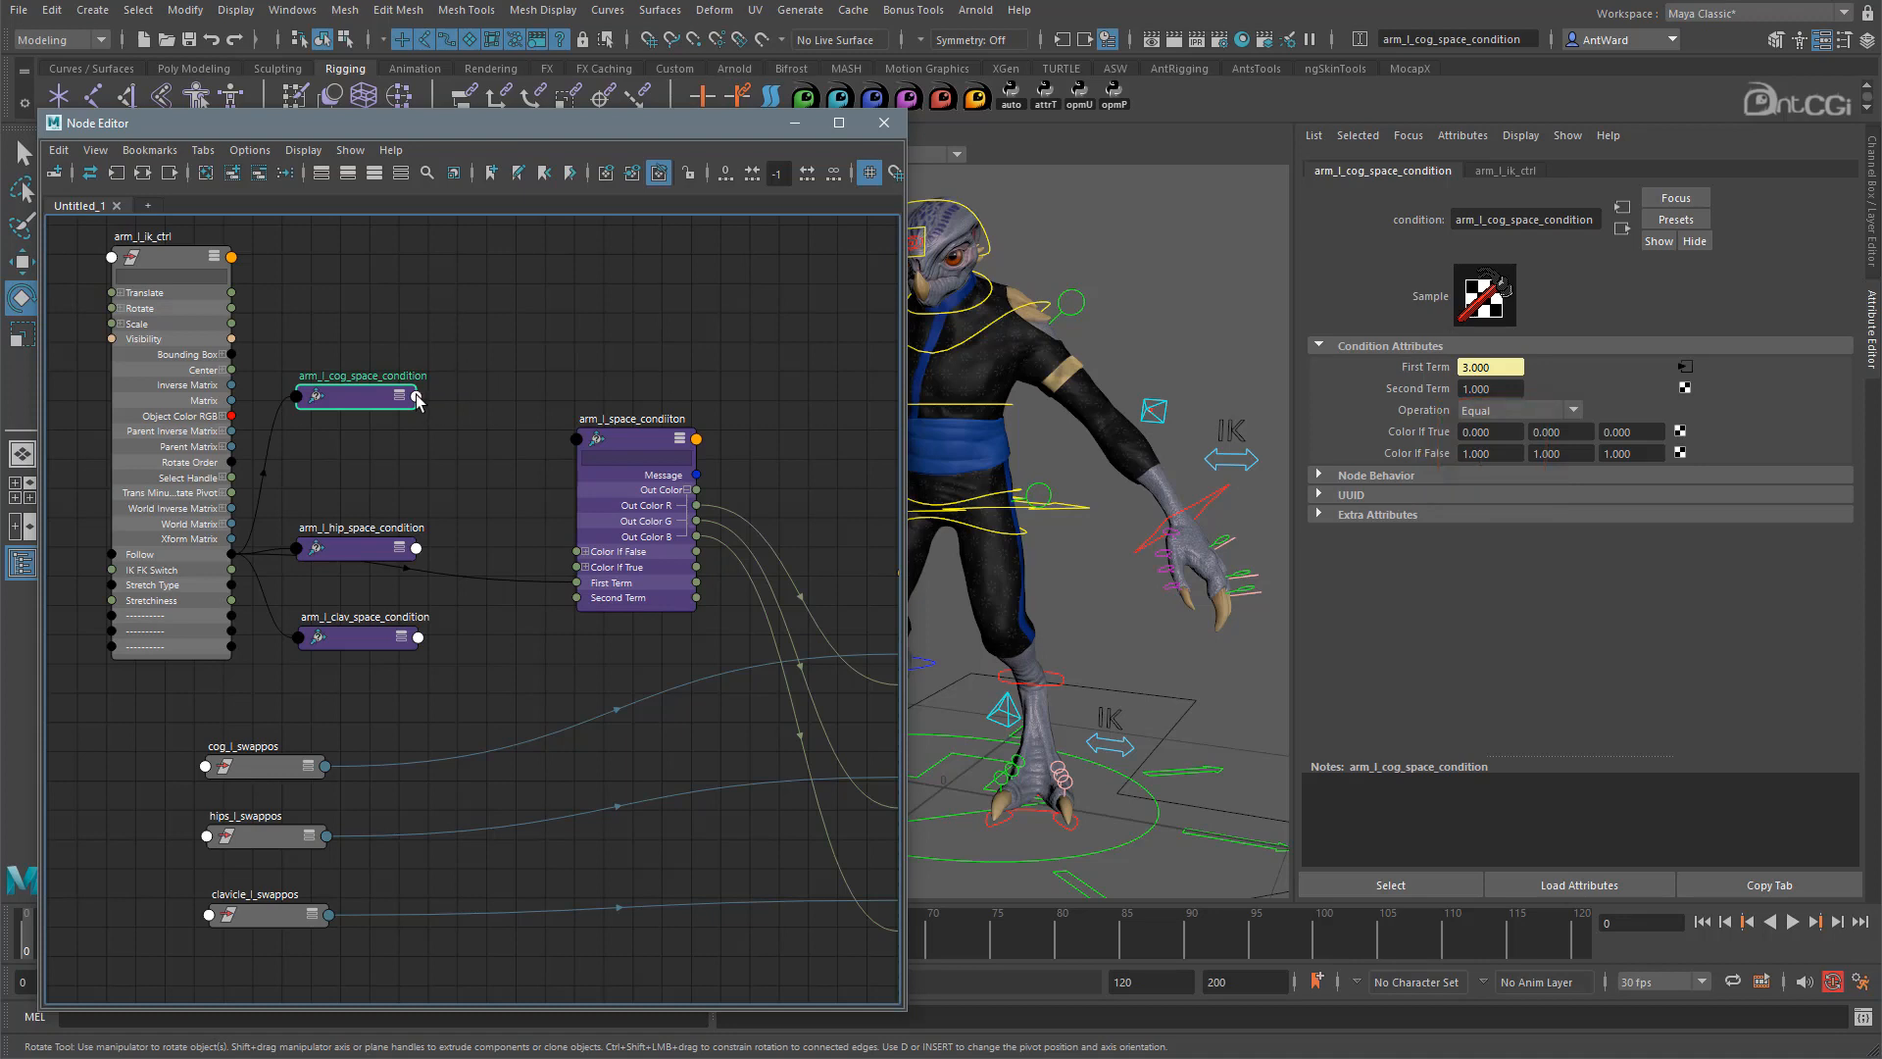
{"action": "left_click", "coordinate": [585, 567]}
{"action": "left_click", "coordinate": [620, 443]}
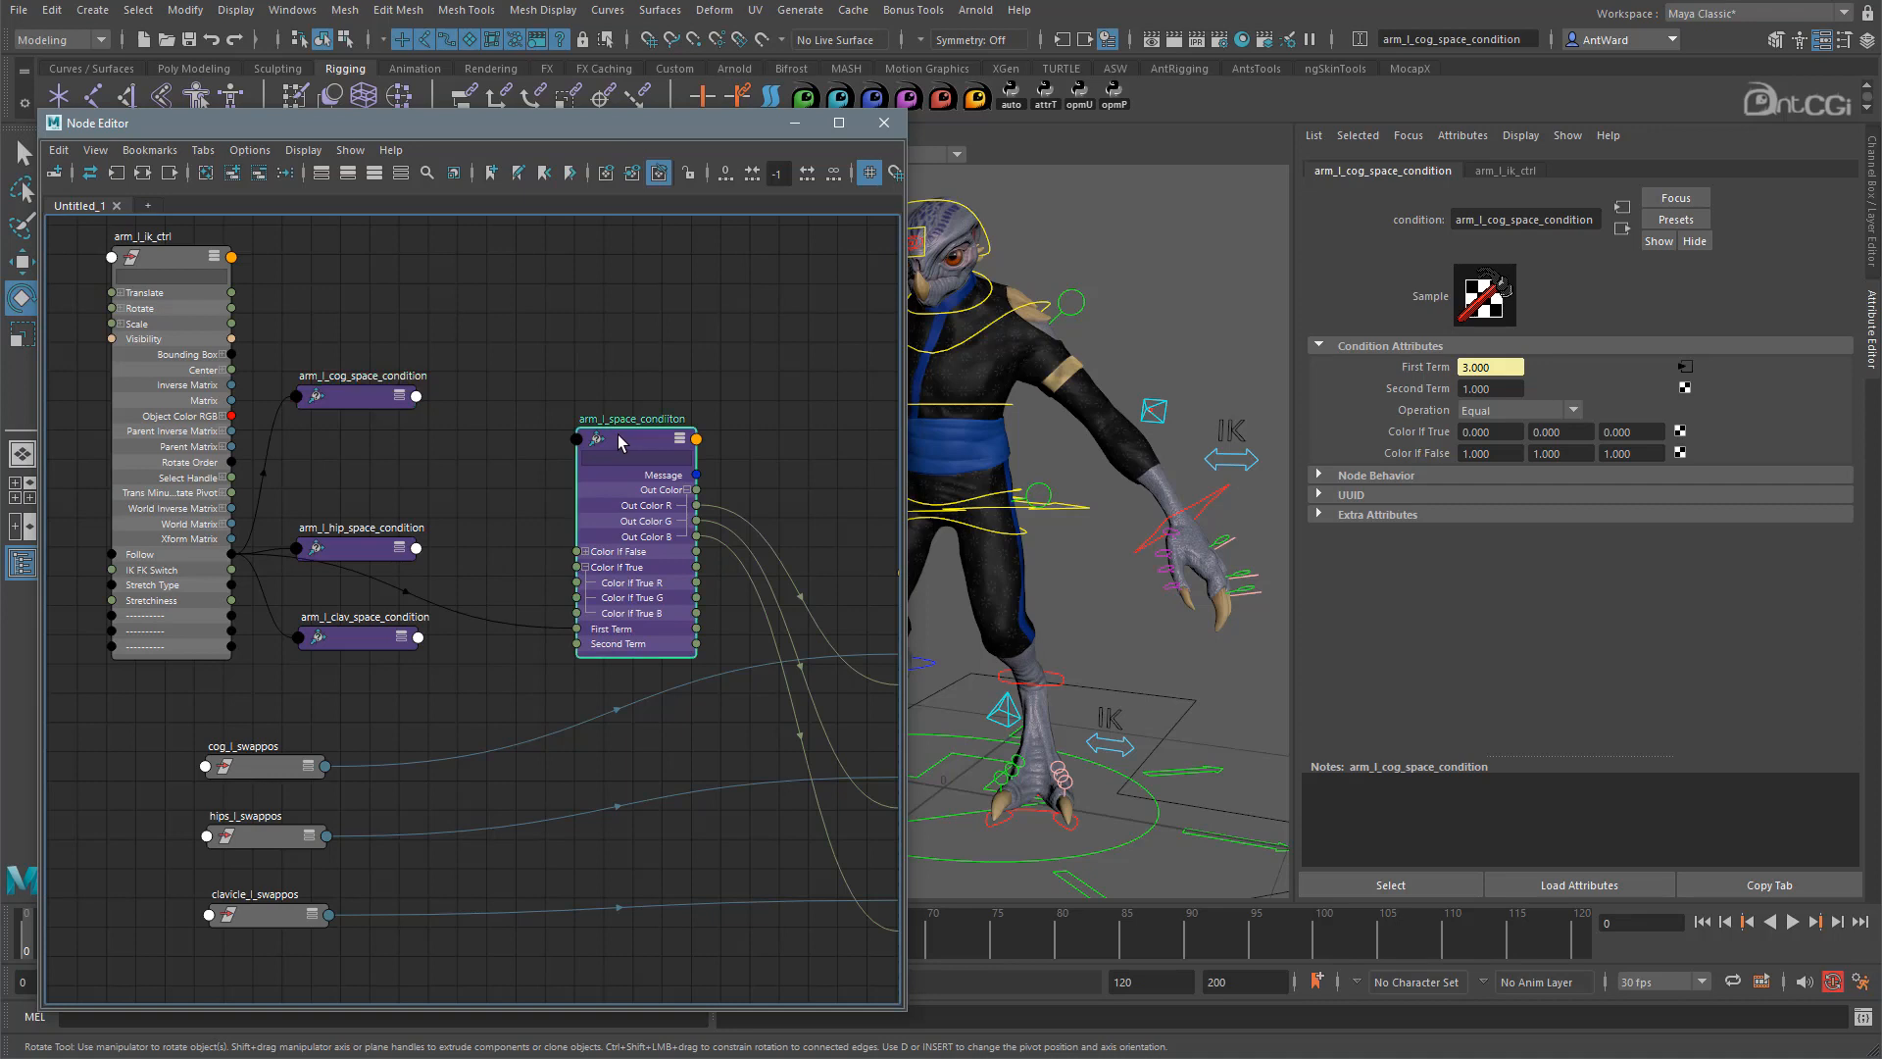
{"action": "left_click_drag", "start_coordinate": [621, 443], "coordinate": [632, 343]}
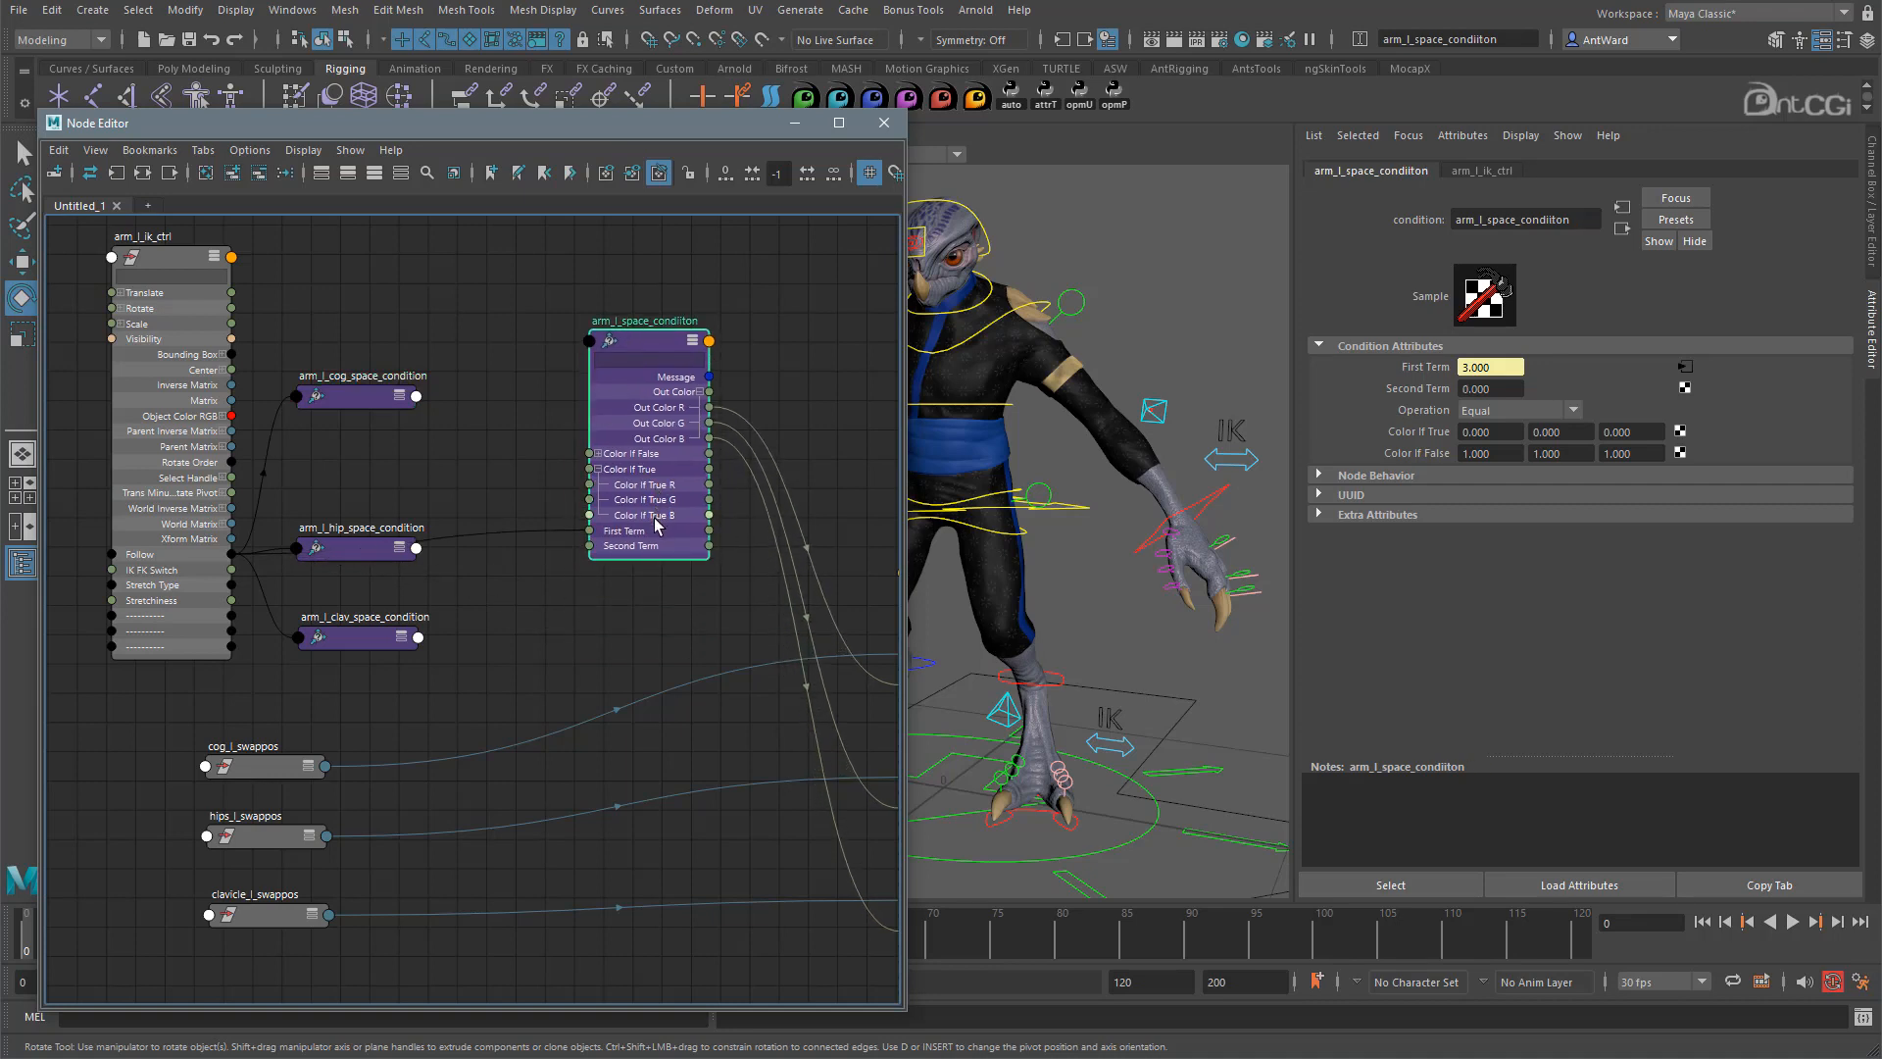
Connect Out Color R of the cog and hip conditions to Color If True R and Color If True G of arm_l_space_condiiton respectively.
{"action": "left_click", "coordinate": [417, 396]}
{"action": "mouse_move", "coordinate": [469, 468]}
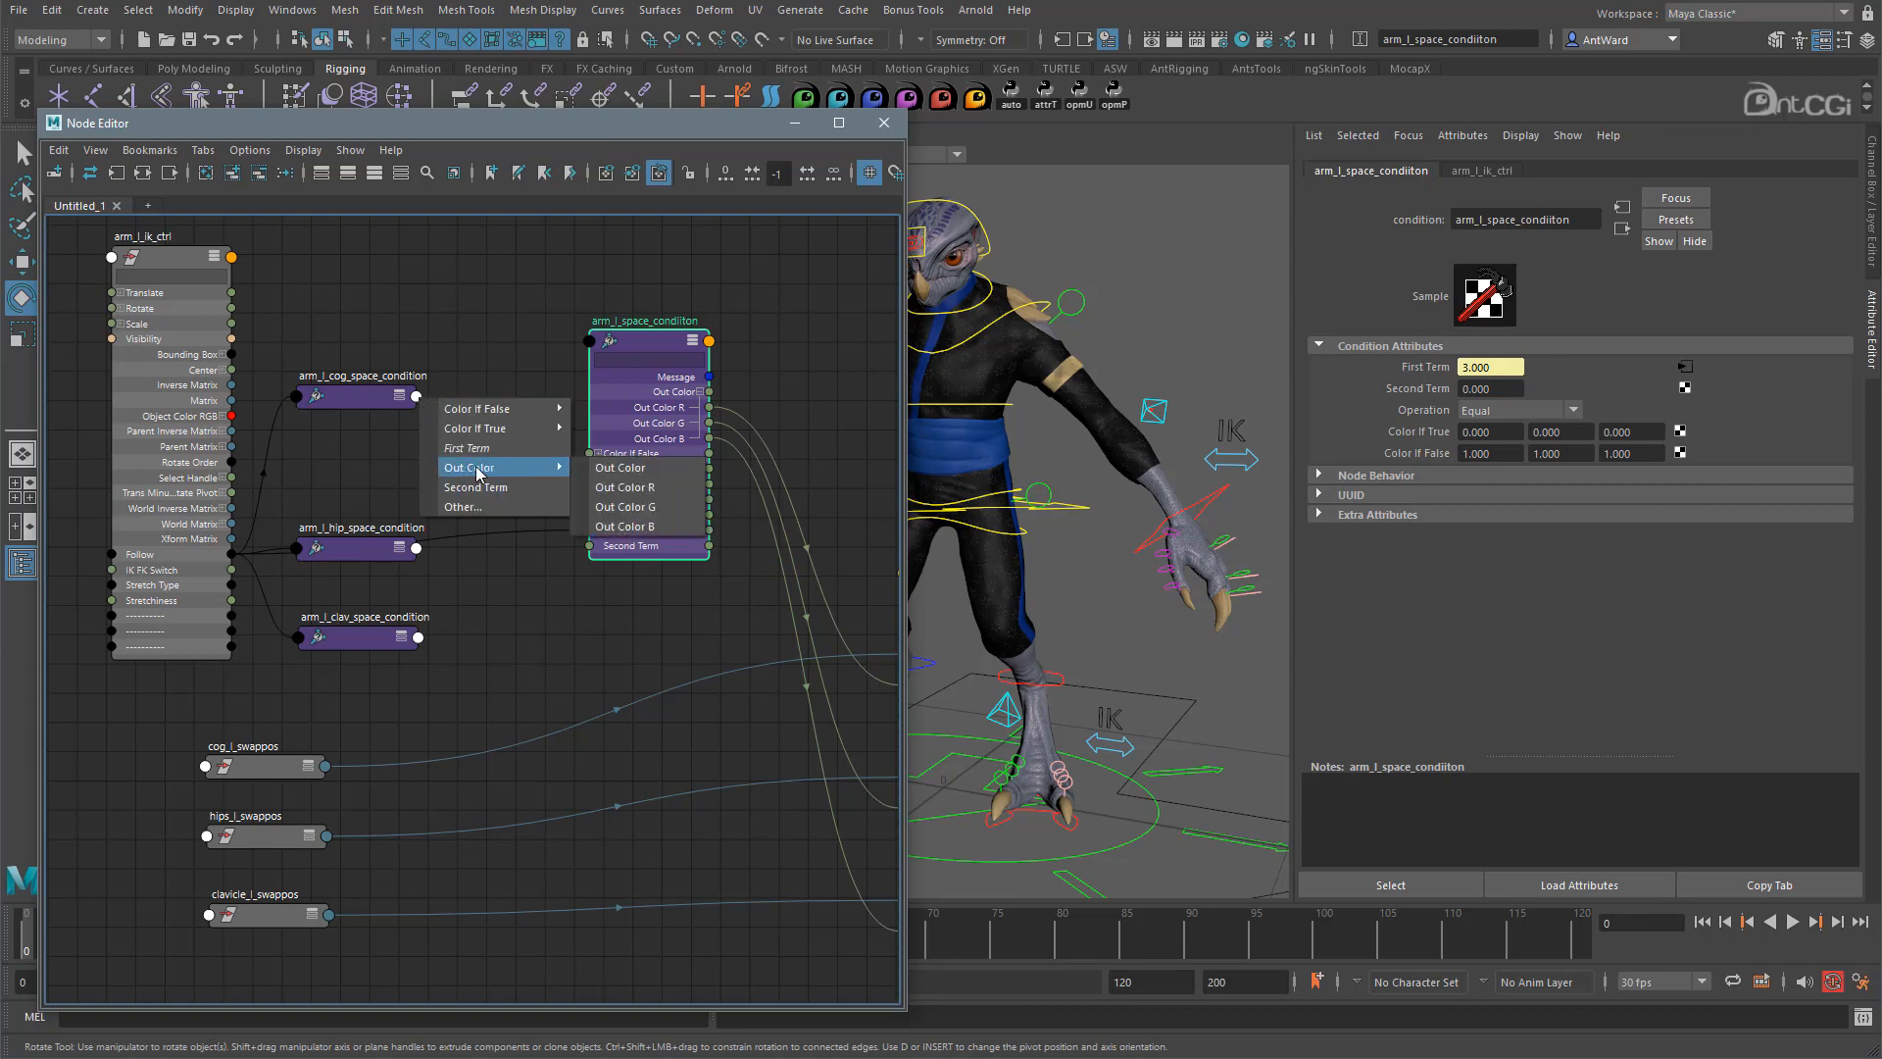
{"action": "left_click", "coordinate": [607, 488]}
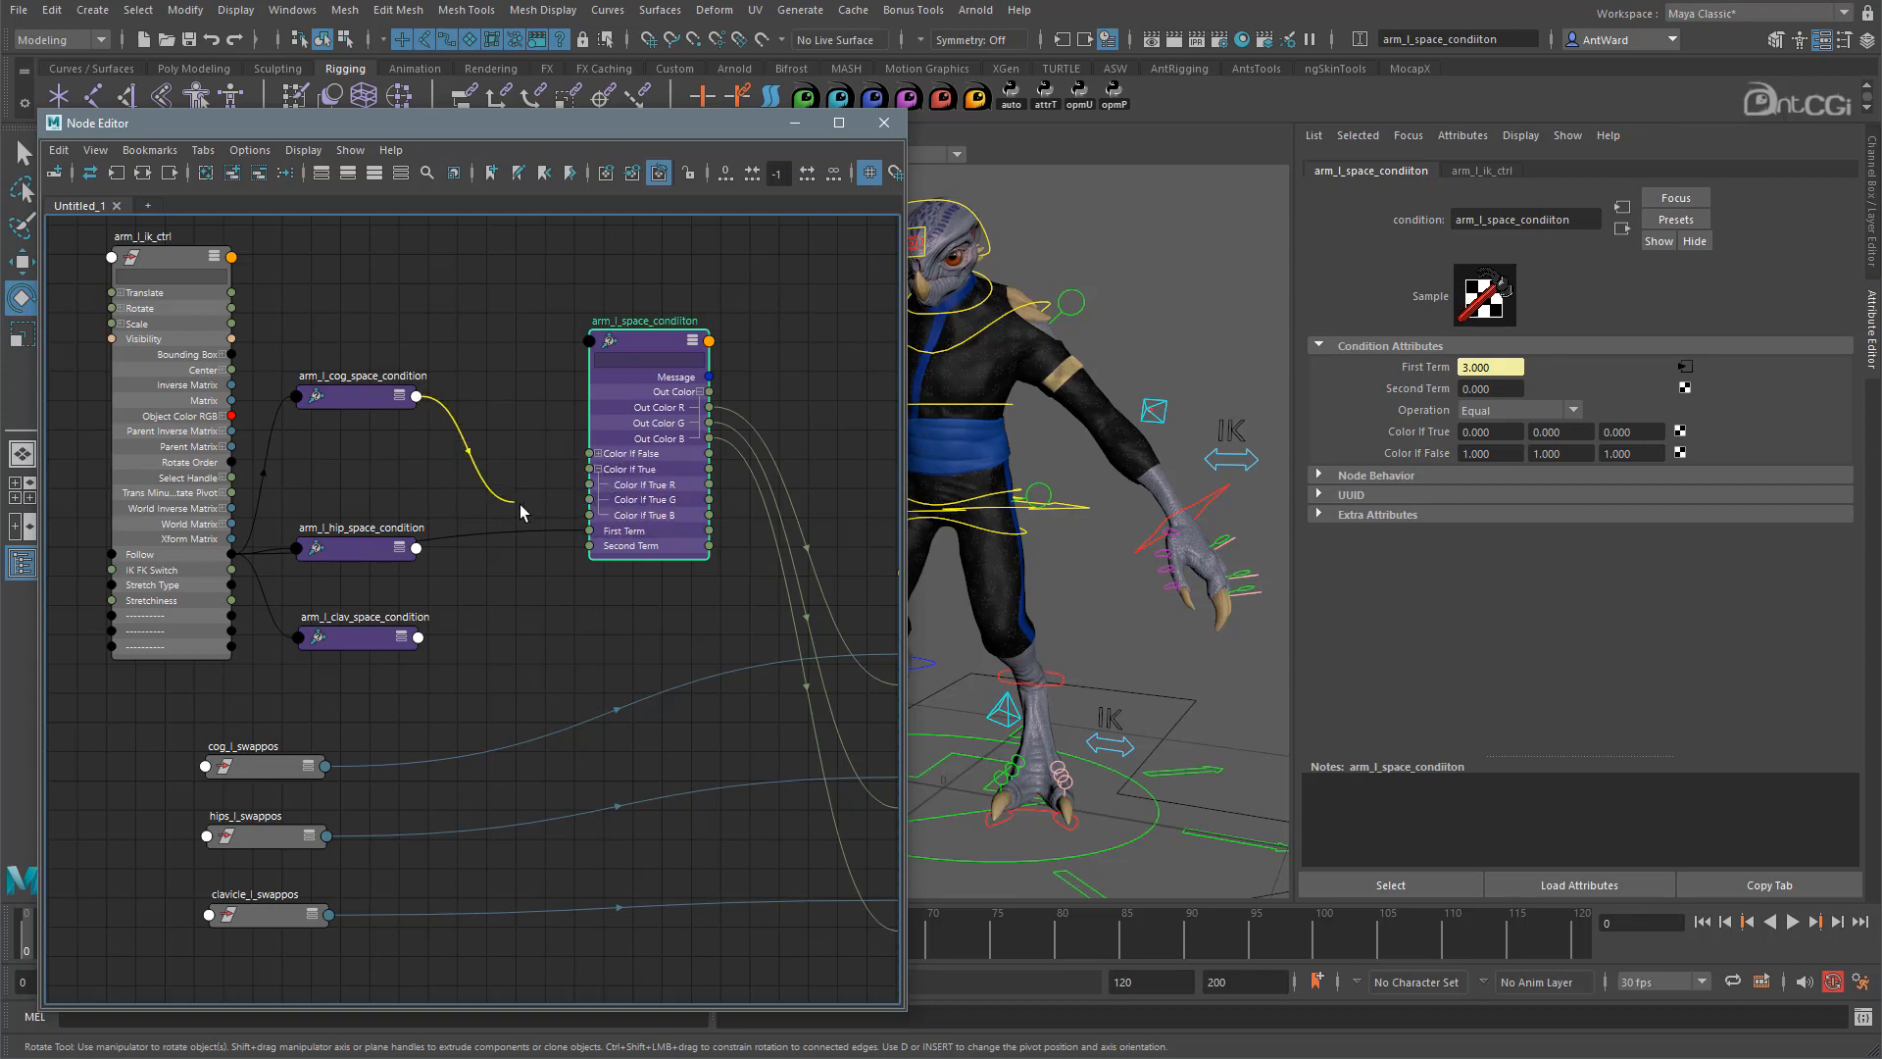
{"action": "left_click", "coordinate": [590, 484]}
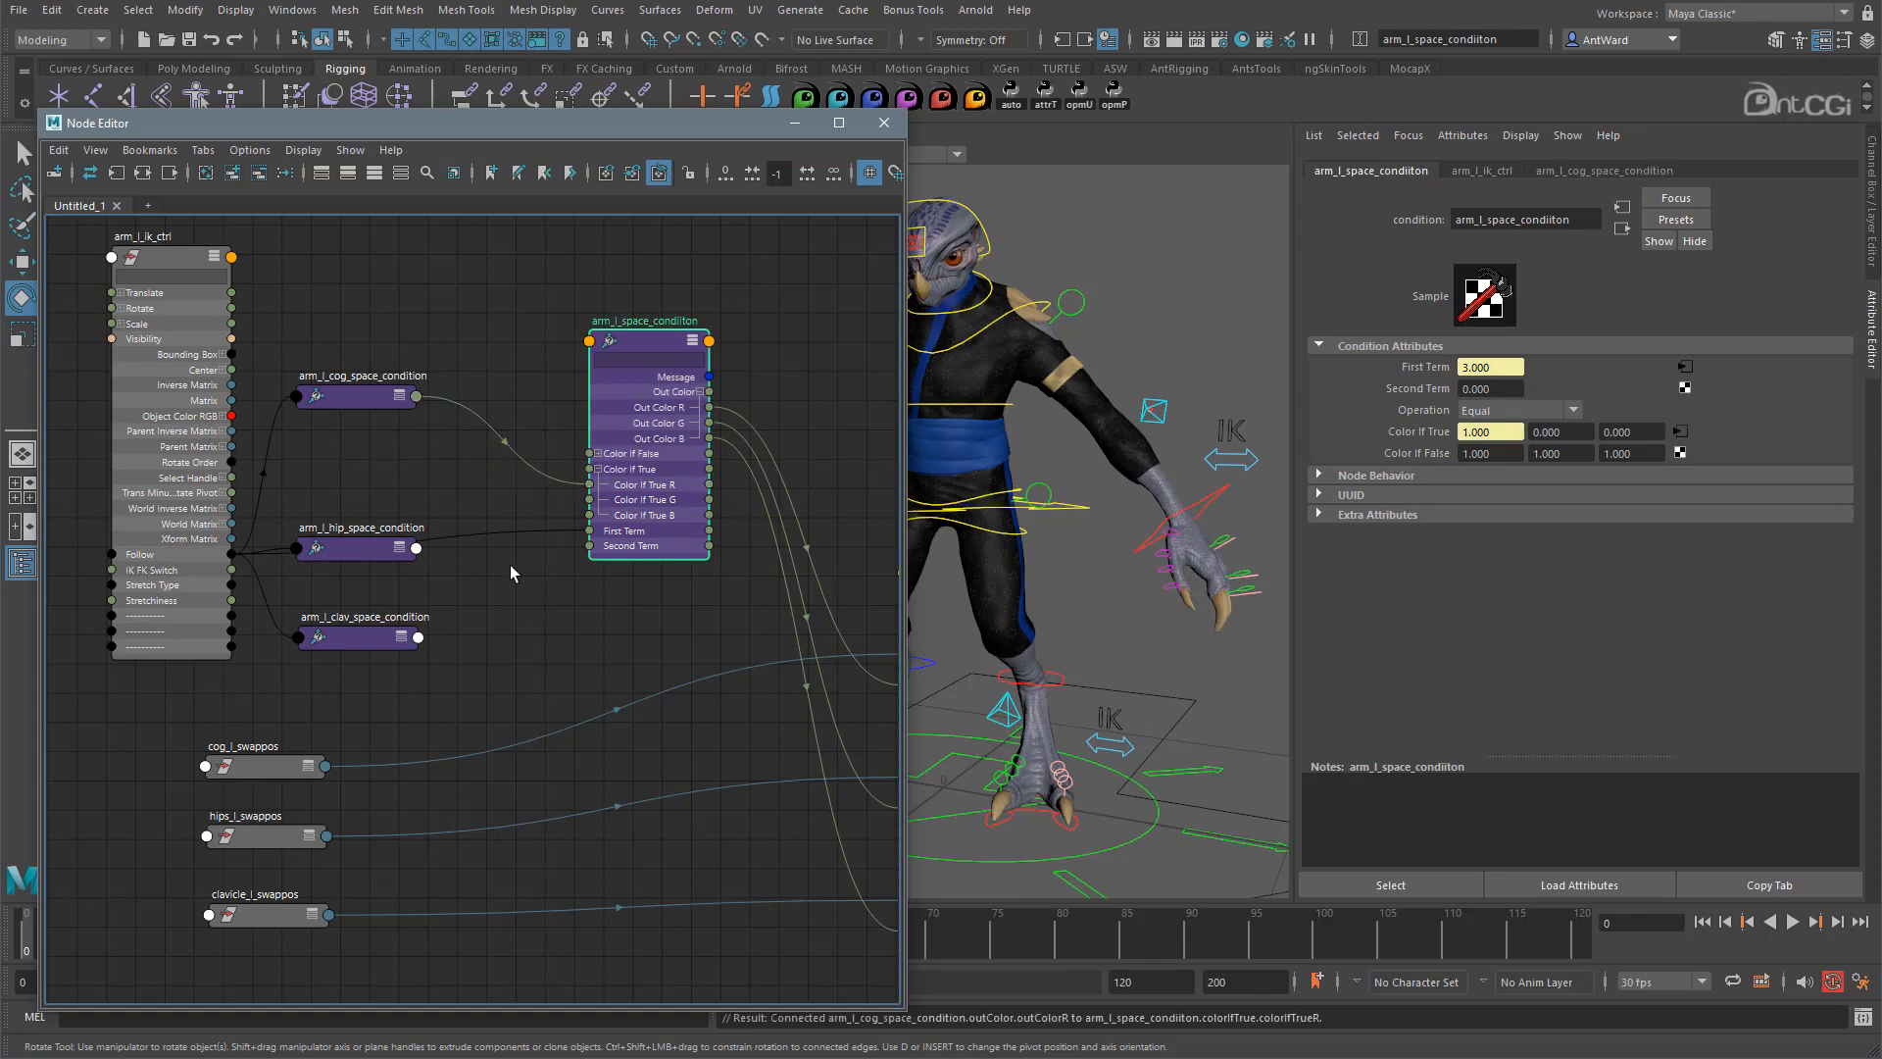
{"action": "left_click", "coordinate": [417, 549]}
{"action": "mouse_move", "coordinate": [468, 619]}
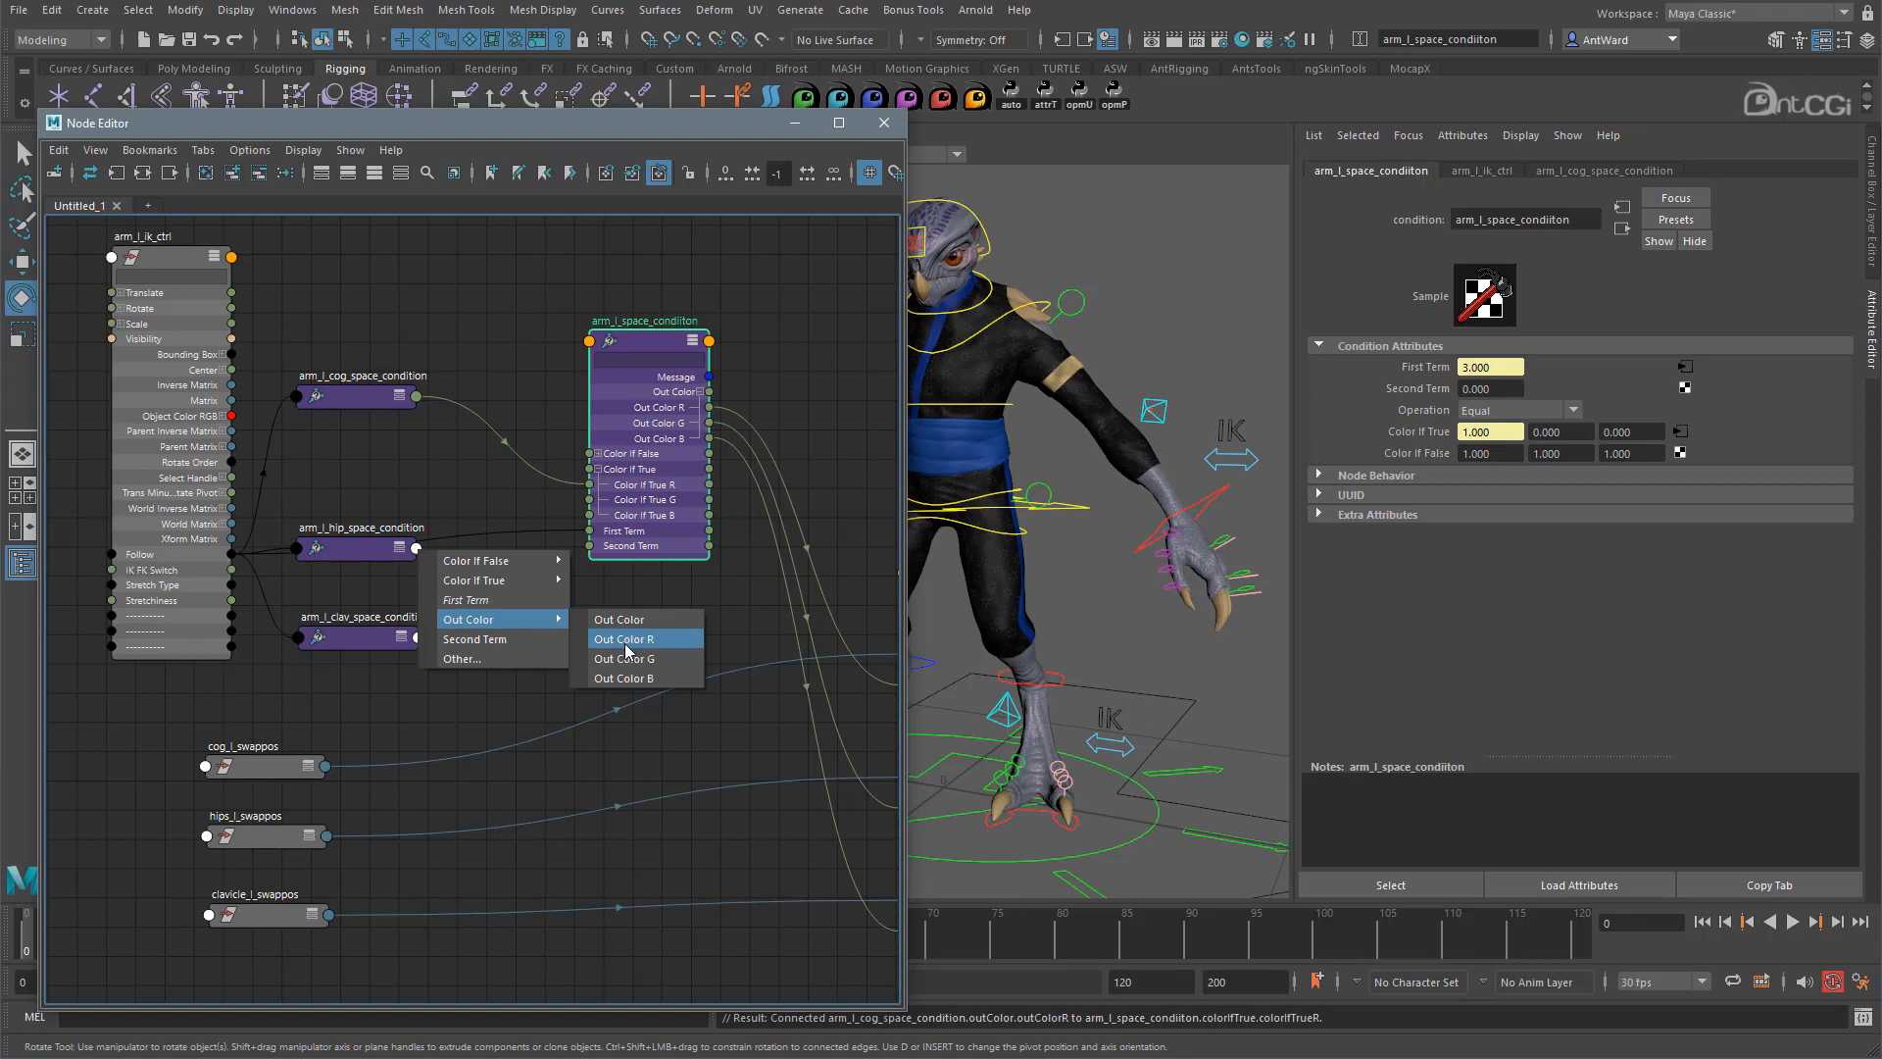
{"action": "left_click", "coordinate": [625, 640]}
{"action": "left_click", "coordinate": [589, 500]}
Connect Out Color R of arm_l_clav_space_condition to Color If True B of arm_l_space_condiiton.
{"action": "left_click", "coordinate": [419, 637]}
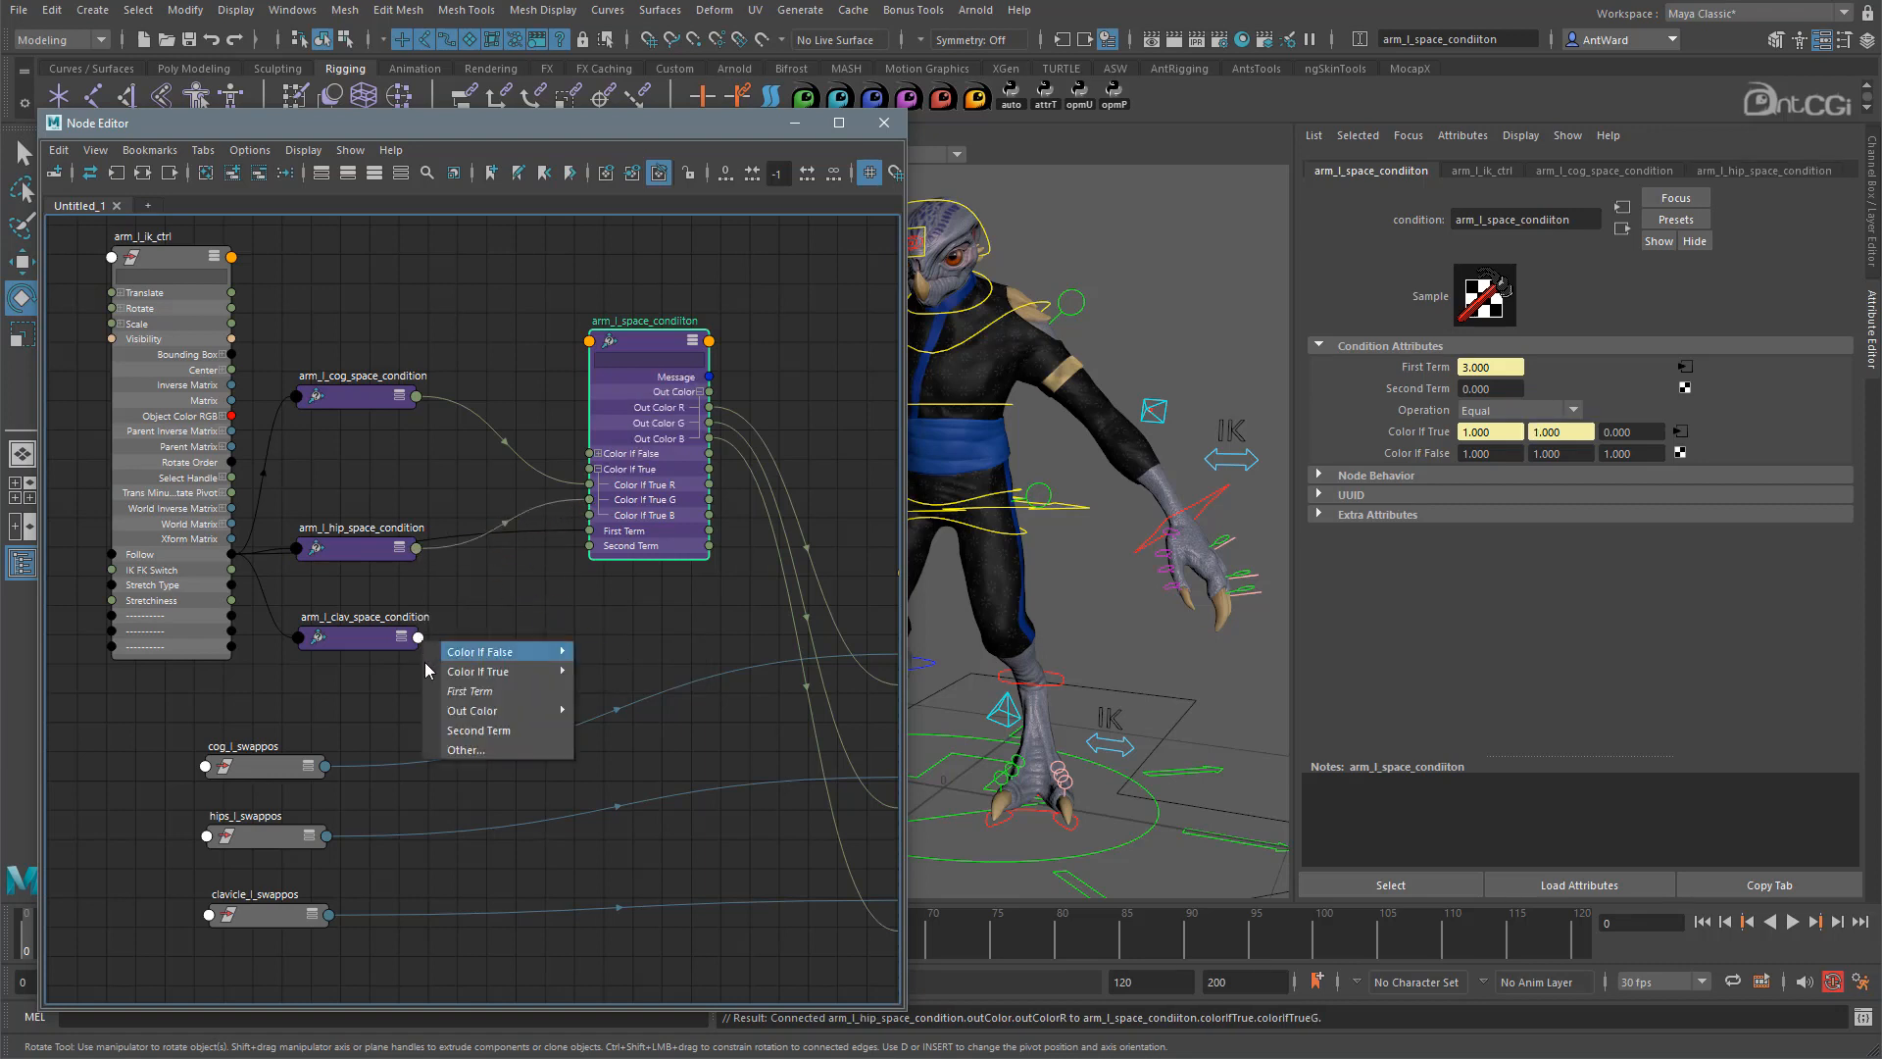
{"action": "mouse_move", "coordinate": [457, 712]}
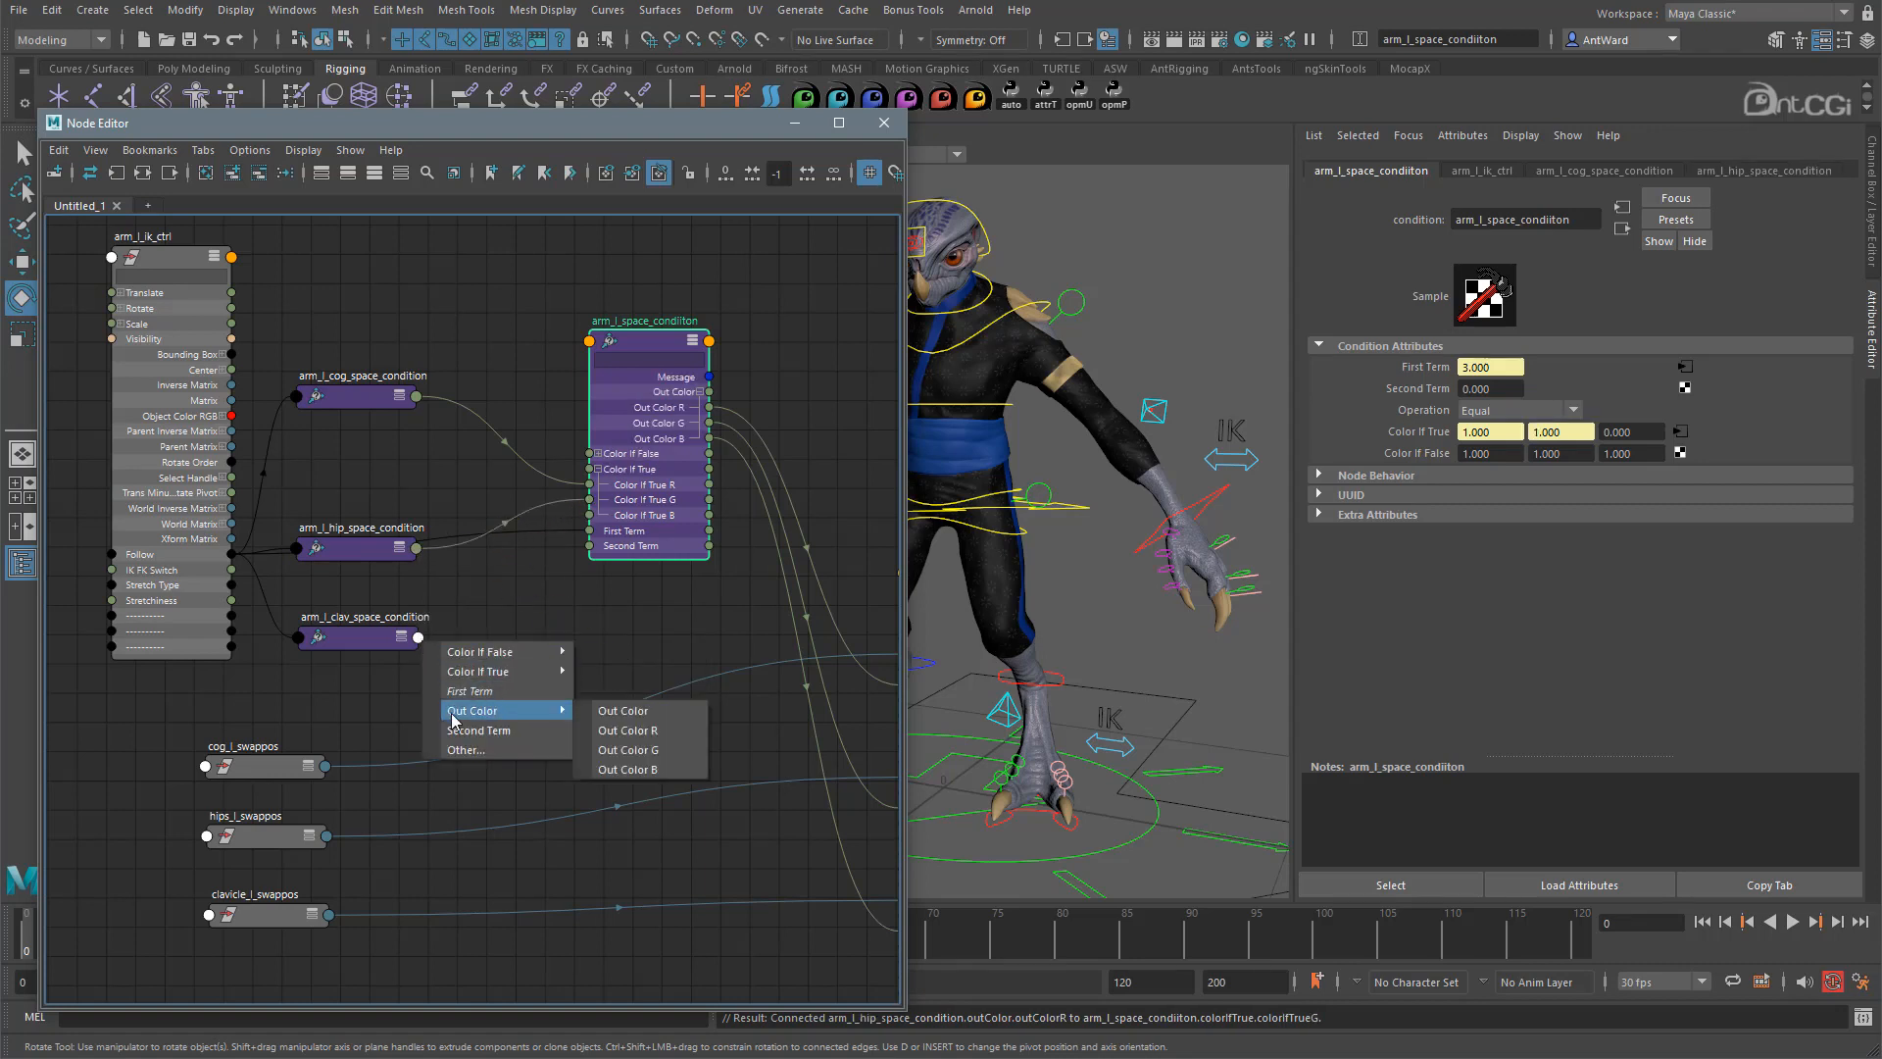
{"action": "left_click", "coordinate": [625, 731]}
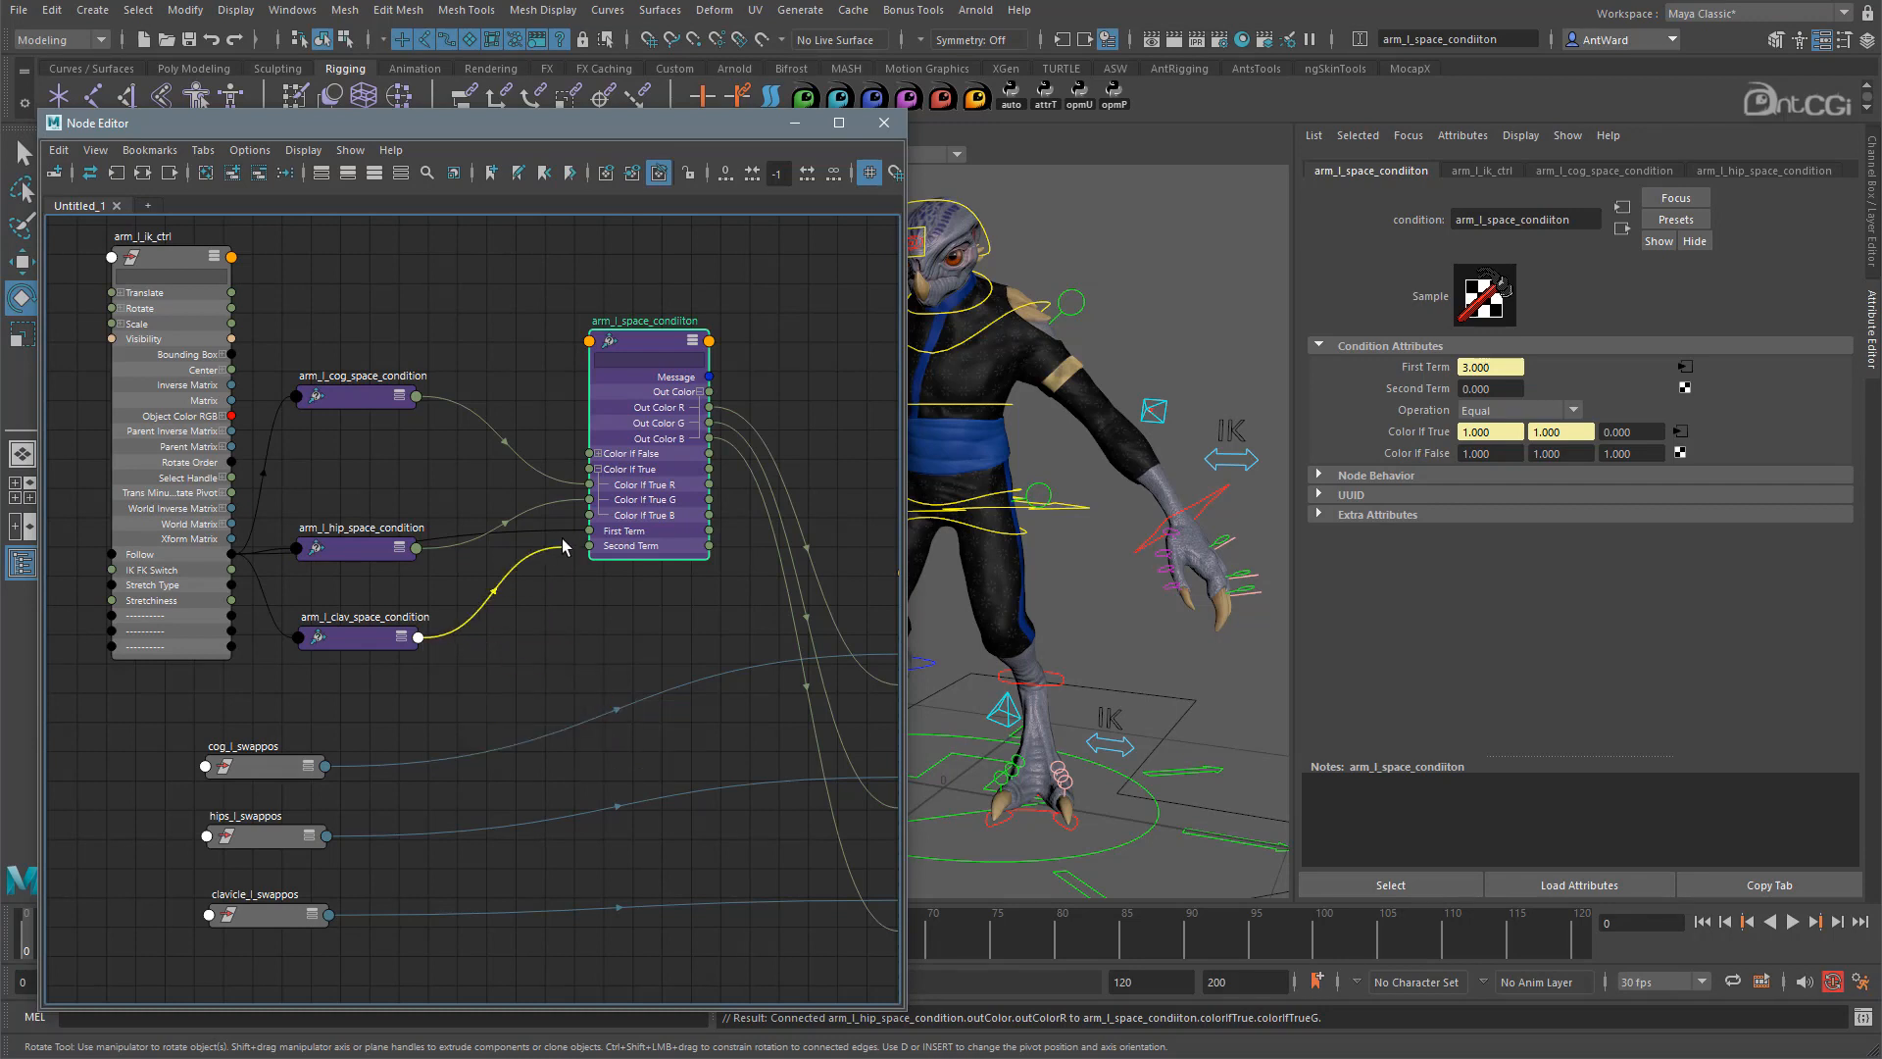
{"action": "left_click", "coordinate": [590, 516]}
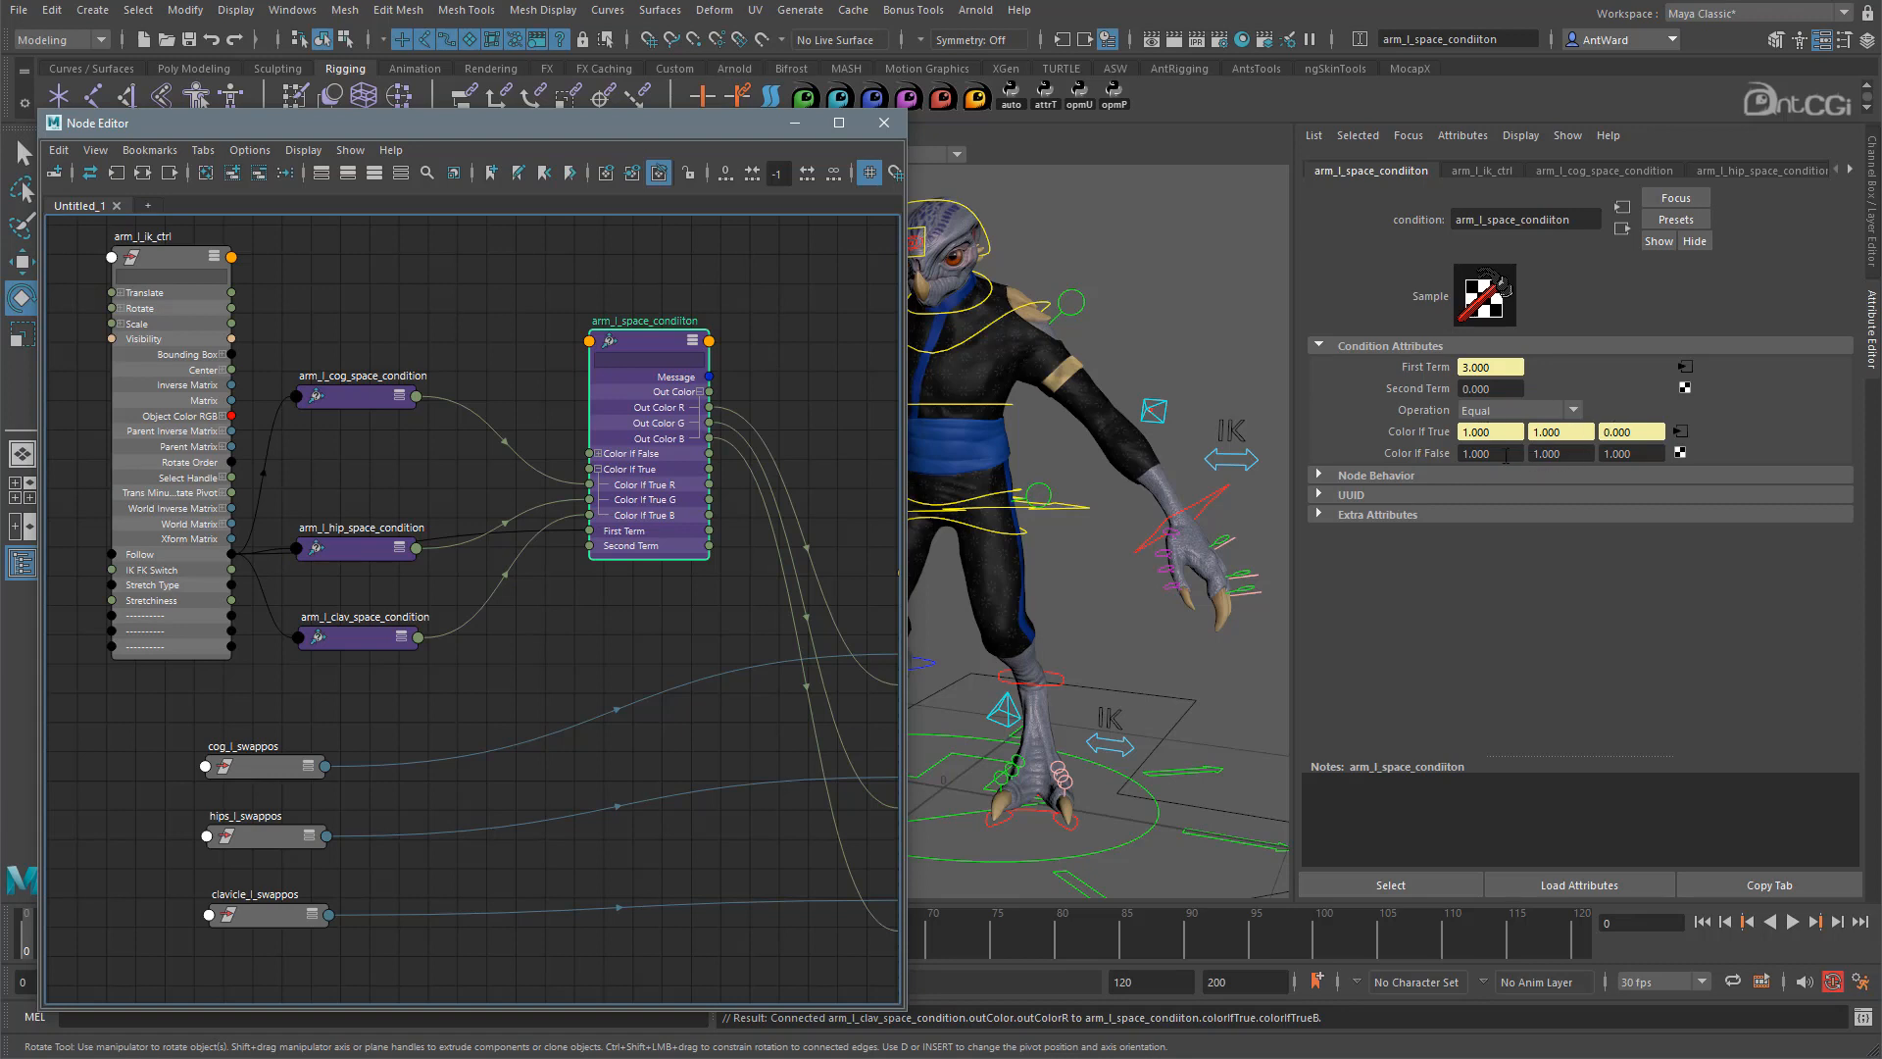
Set all three Color If False values of arm_l_space_condiiton to 0 and its Operation to Greater Than.
{"action": "left_click", "coordinate": [1480, 454]}
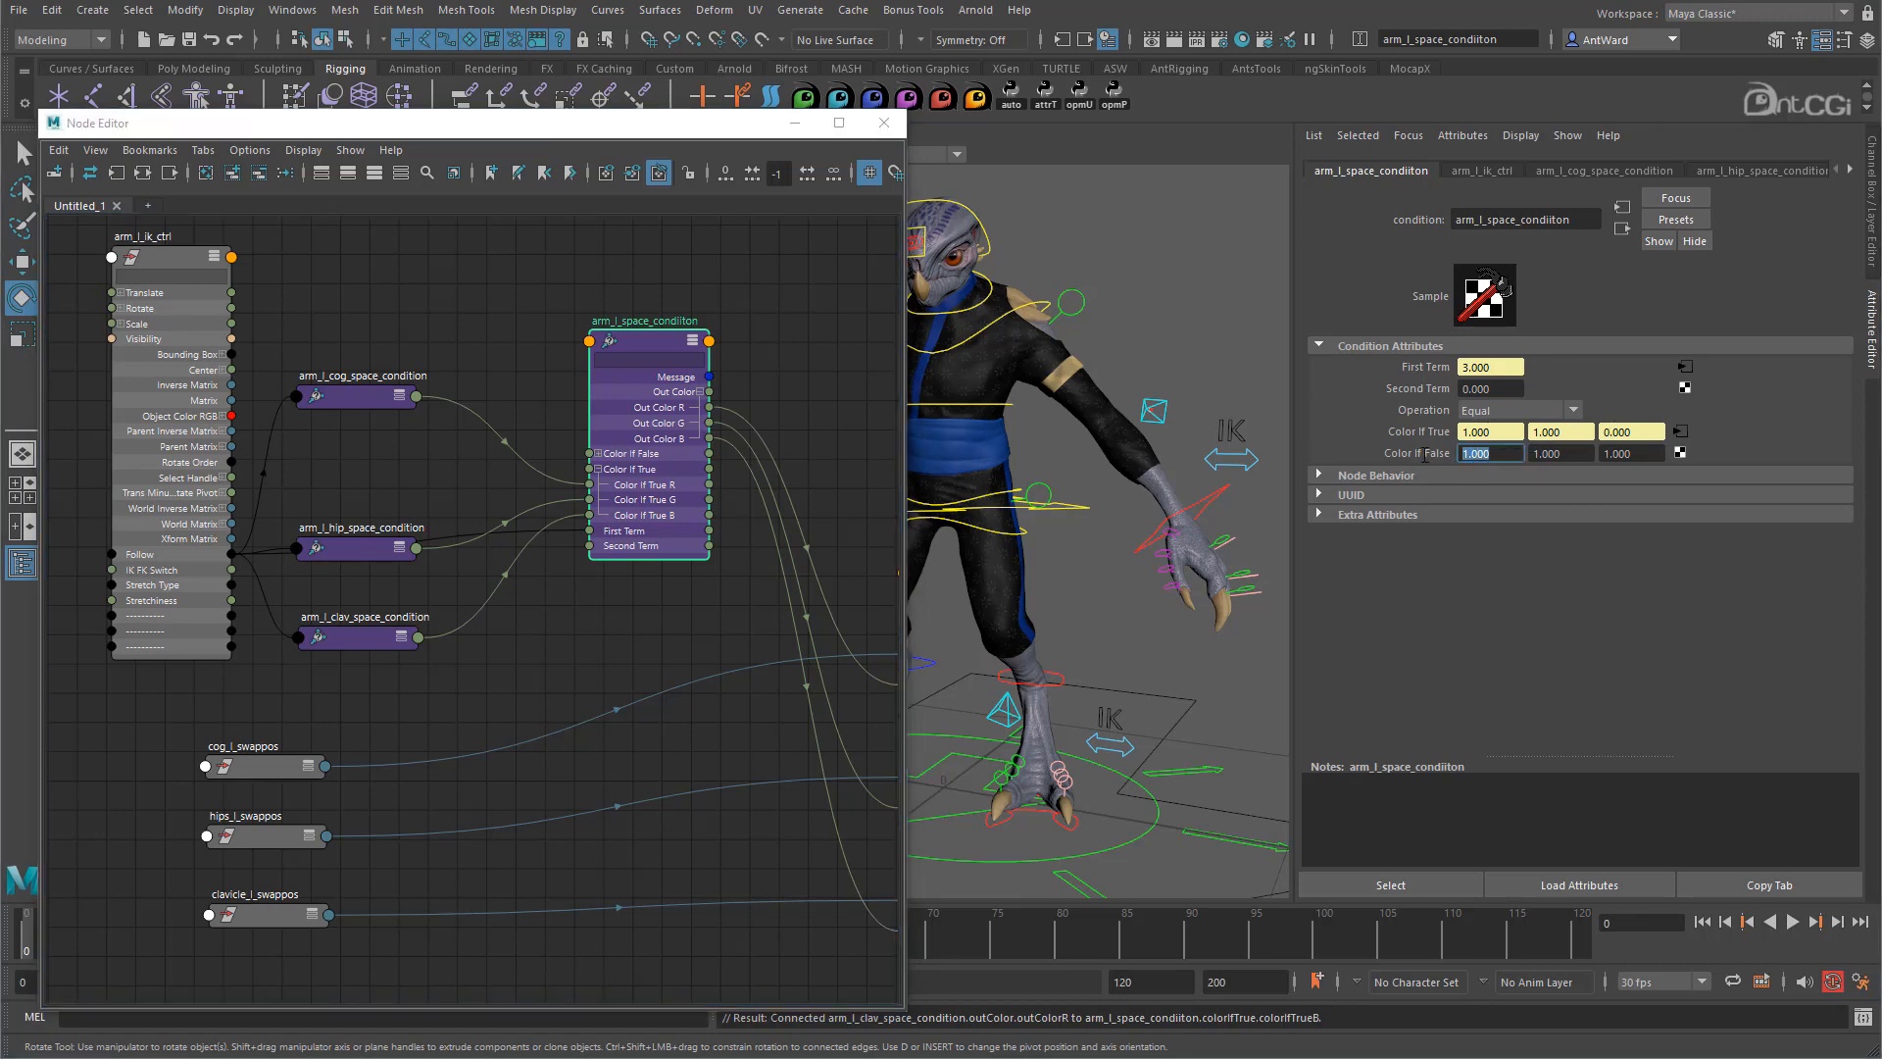
{"action": "type", "text": "0"}
{"action": "key", "text": "Tab"}
{"action": "type", "text": "0"}
{"action": "key", "text": "Tab"}
{"action": "type", "text": "0"}
{"action": "key", "text": "Return"}
{"action": "left_click", "coordinate": [1518, 412]}
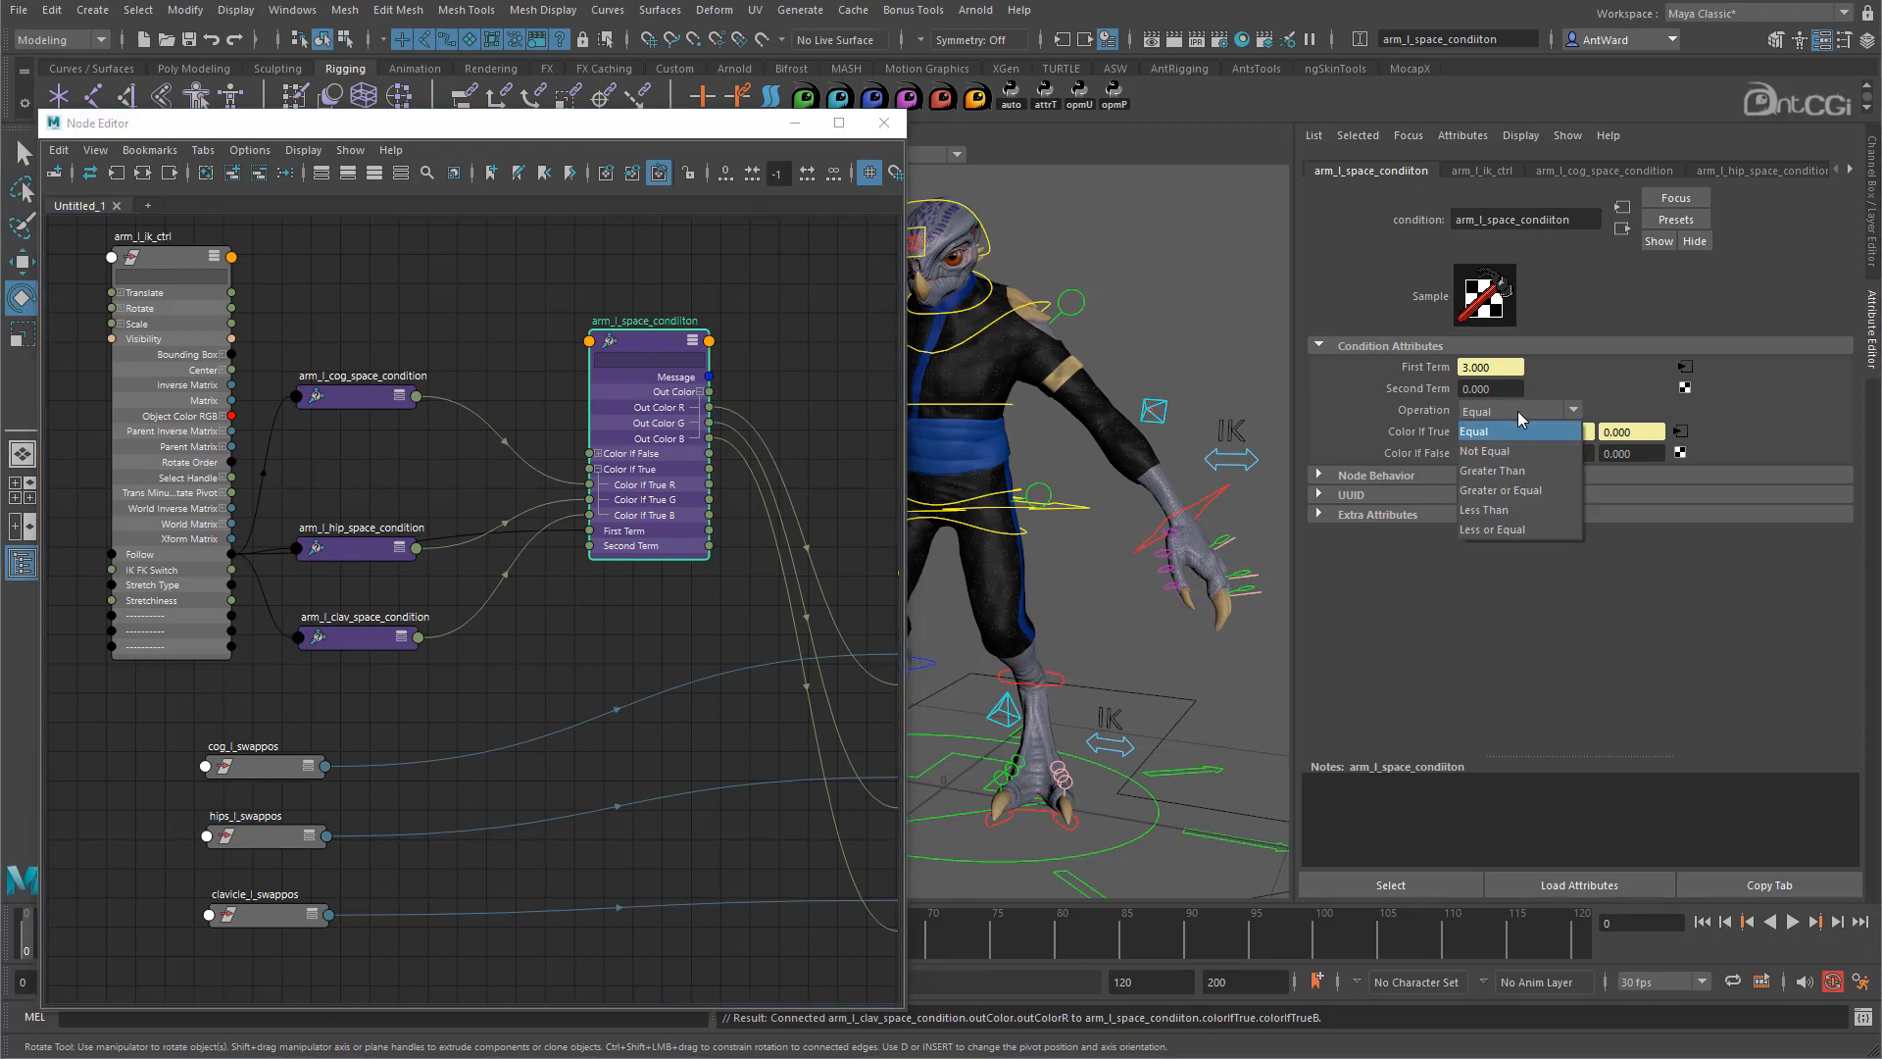
{"action": "left_click", "coordinate": [1520, 471]}
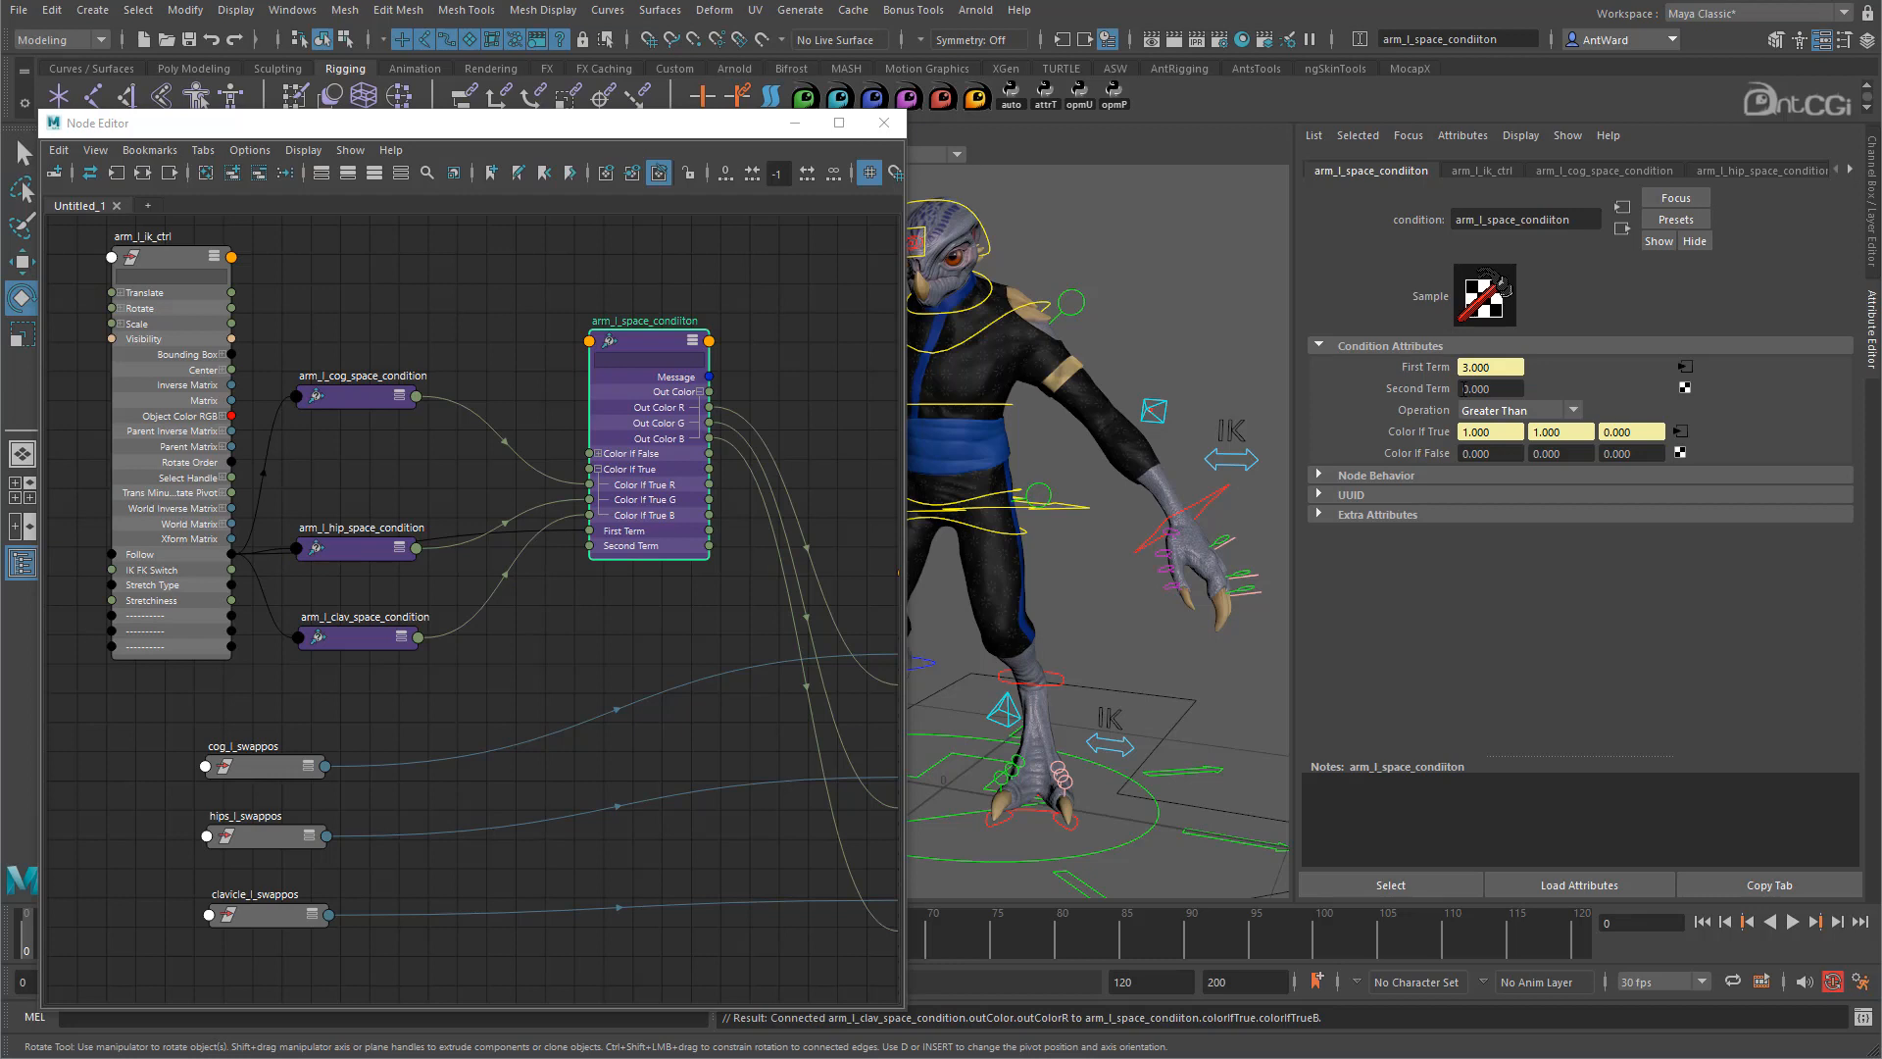
Switch arm_l_ik_ctrl's Follow to World and check the values on arm_l_space_condiiton.
{"action": "left_click", "coordinate": [1224, 497]}
{"action": "left_click", "coordinate": [1495, 736]}
{"action": "left_click", "coordinate": [1503, 764]}
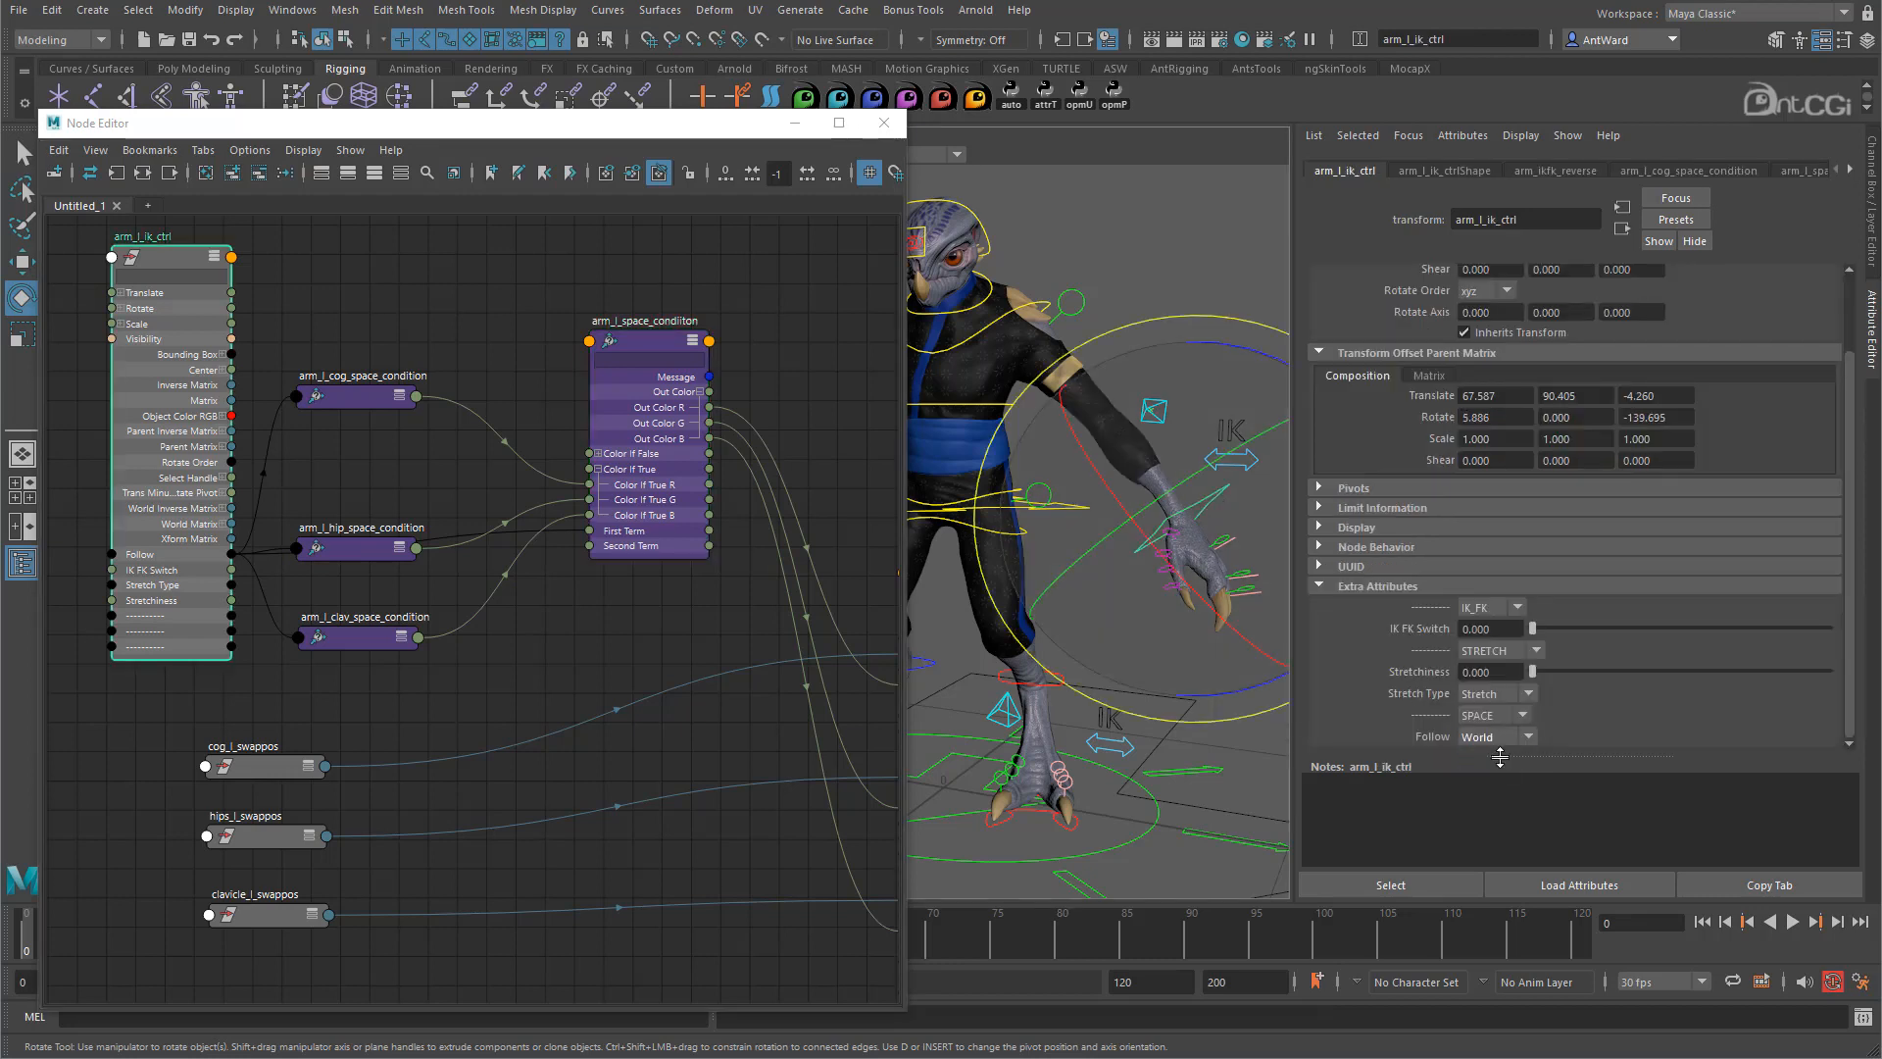
{"action": "left_click", "coordinate": [645, 341]}
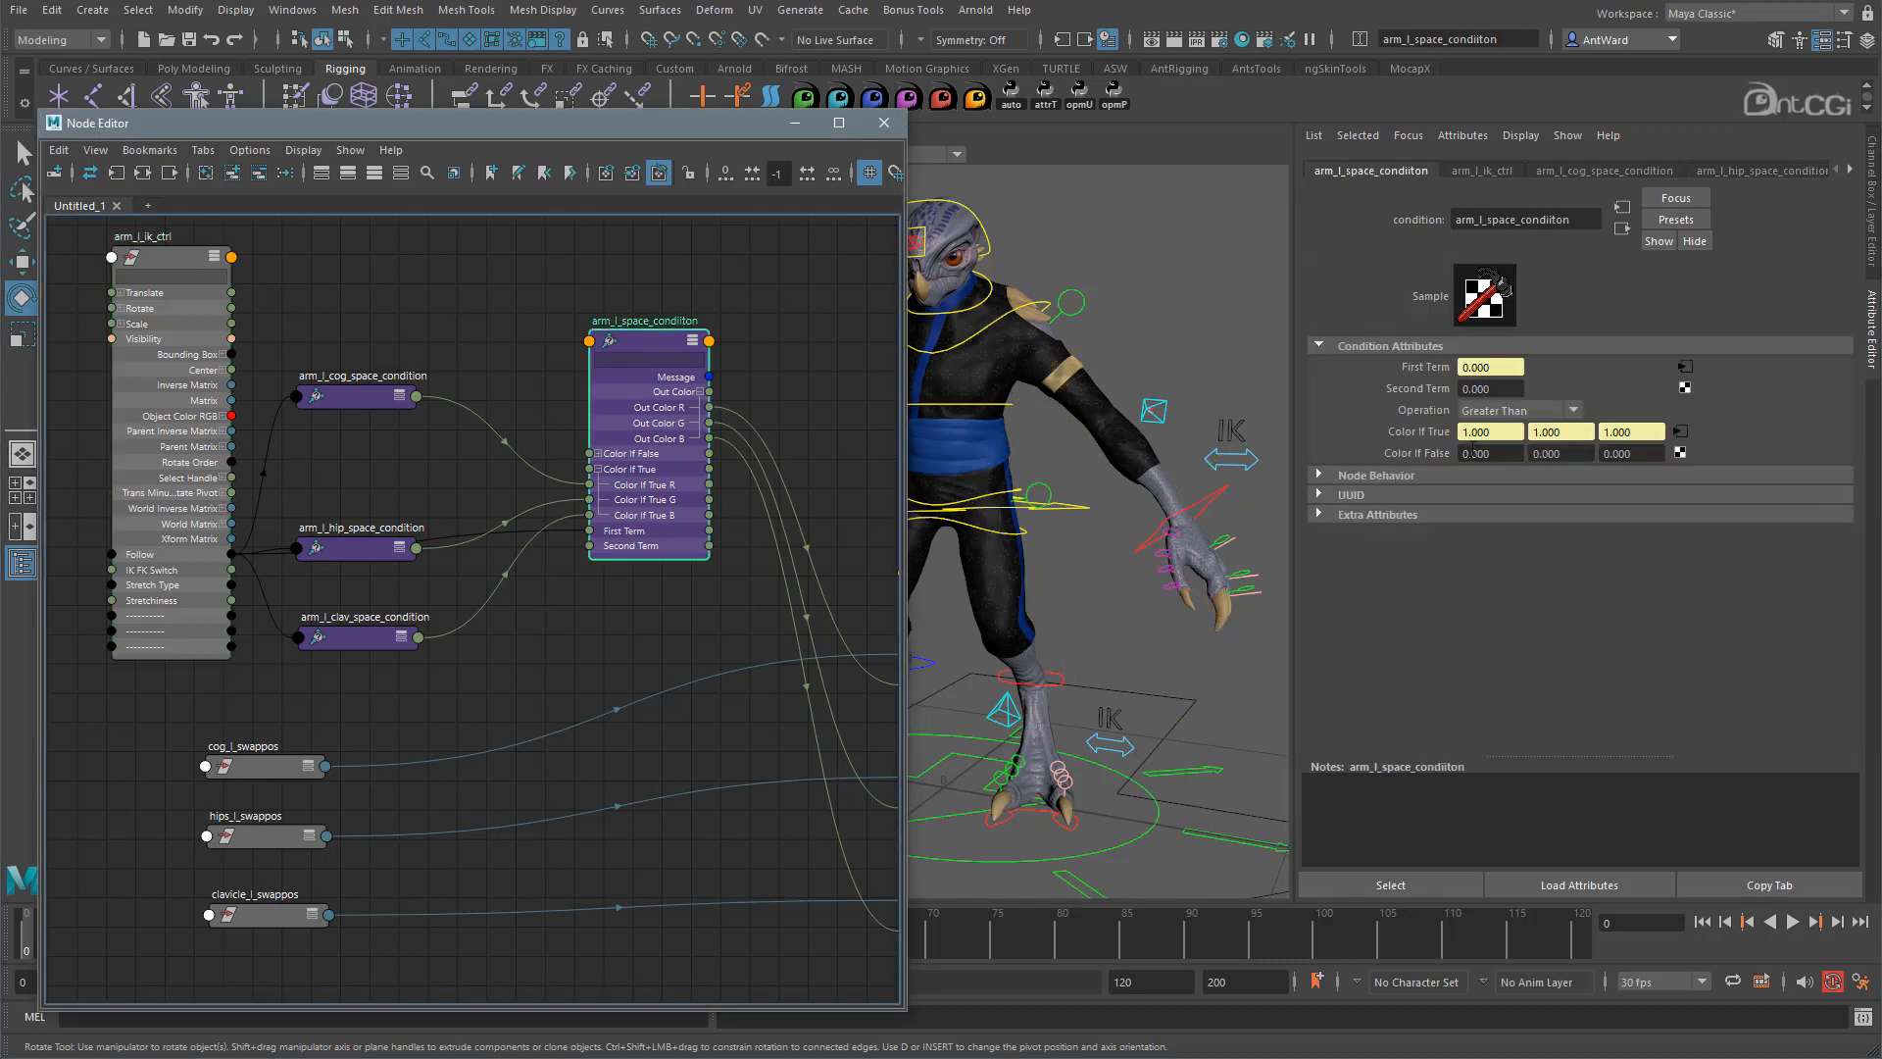
Inspect the weights of all three targets on arm_l_space_blend with Follow set to World.
{"action": "middle_click_drag", "start_coordinate": [713, 687], "coordinate": [495, 674]}
{"action": "left_click", "coordinate": [727, 572]}
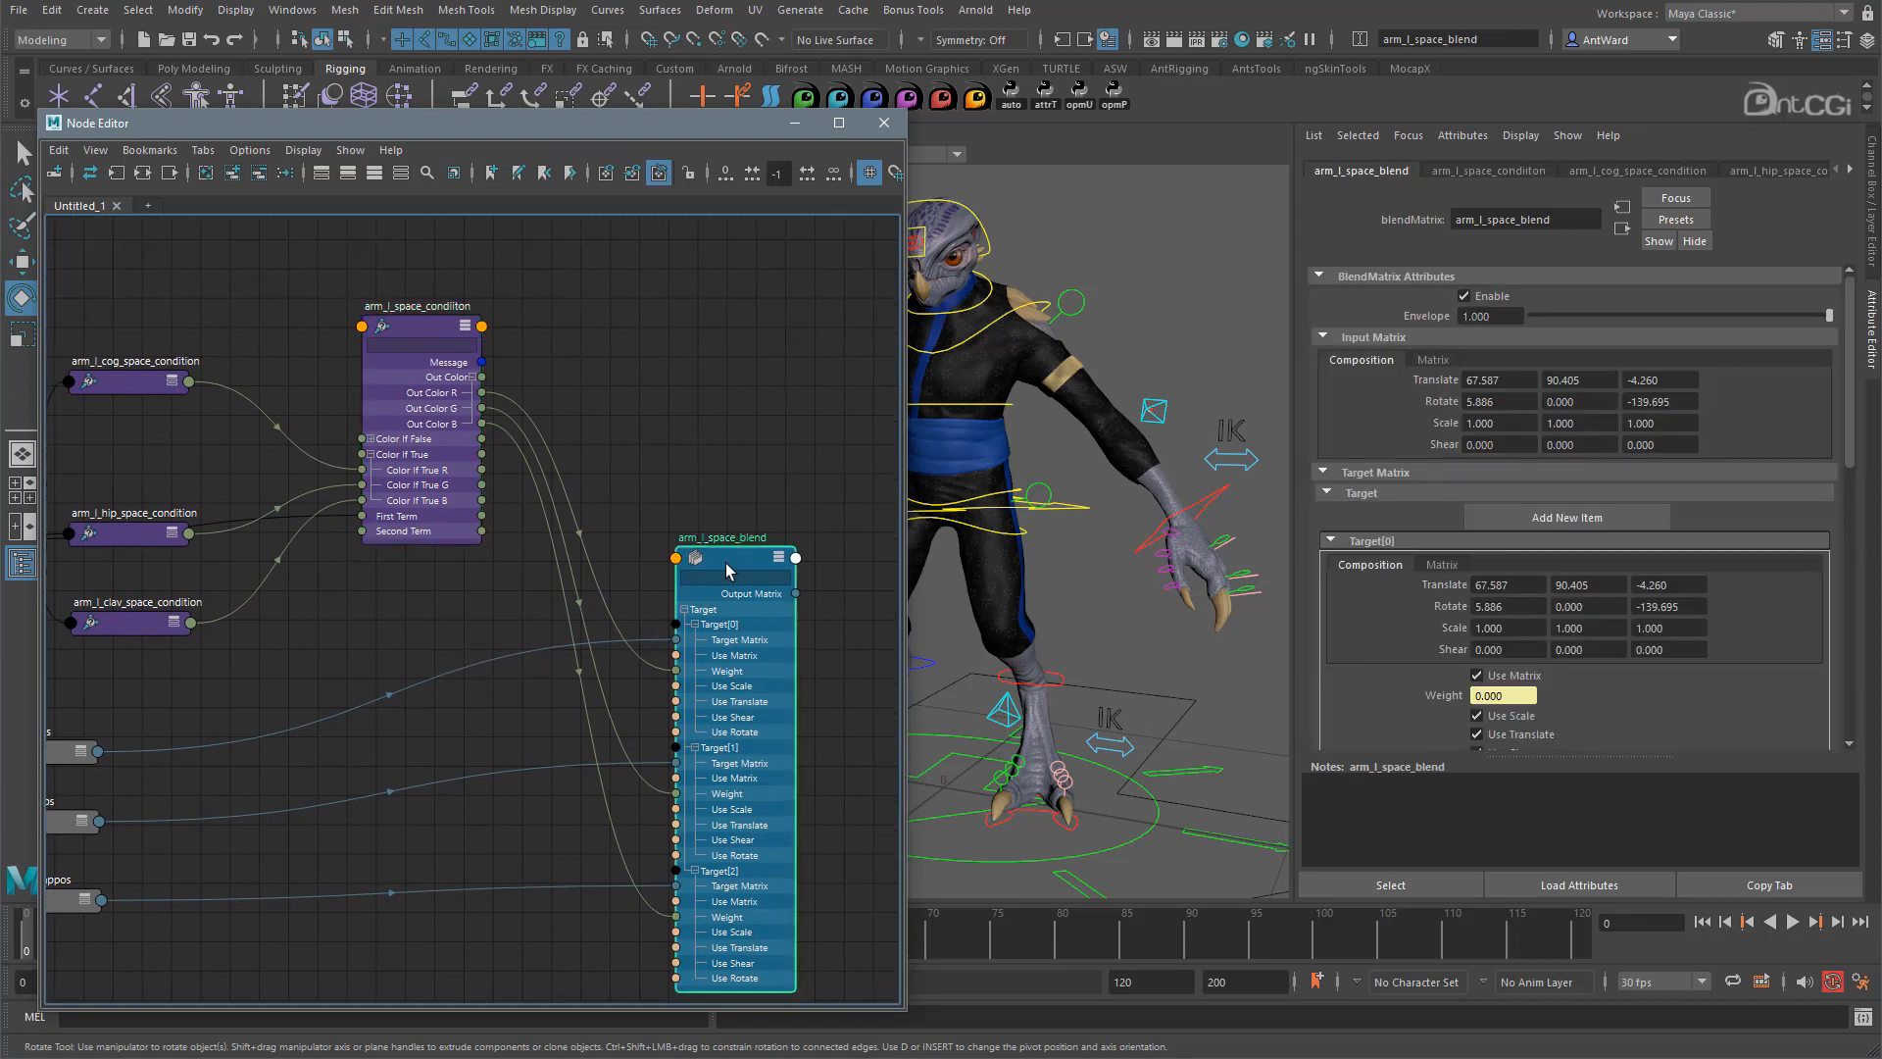
{"action": "scroll", "coordinate": [1532, 542], "scroll_direction": "down", "scroll_amount": 5}
{"action": "scroll", "coordinate": [1532, 542], "scroll_direction": "down", "scroll_amount": 4}
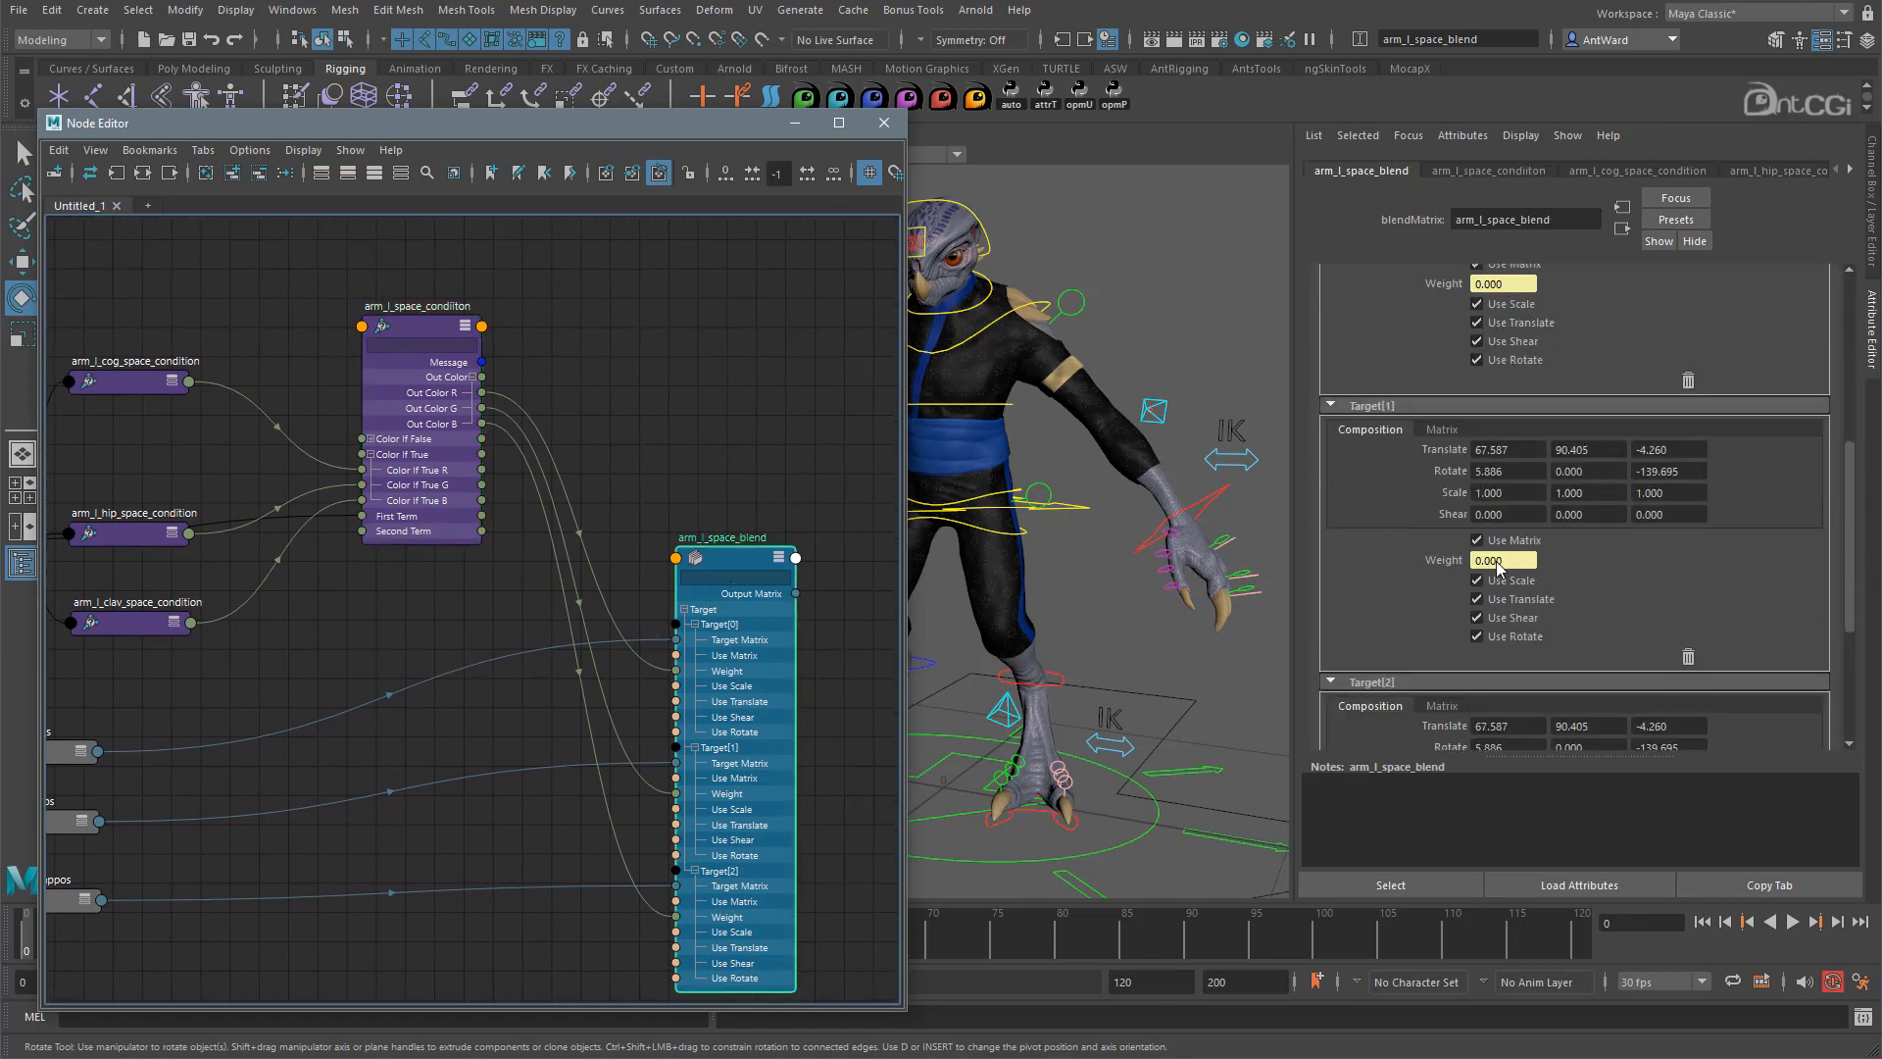
{"action": "scroll", "coordinate": [1457, 604], "scroll_direction": "down", "scroll_amount": 3}
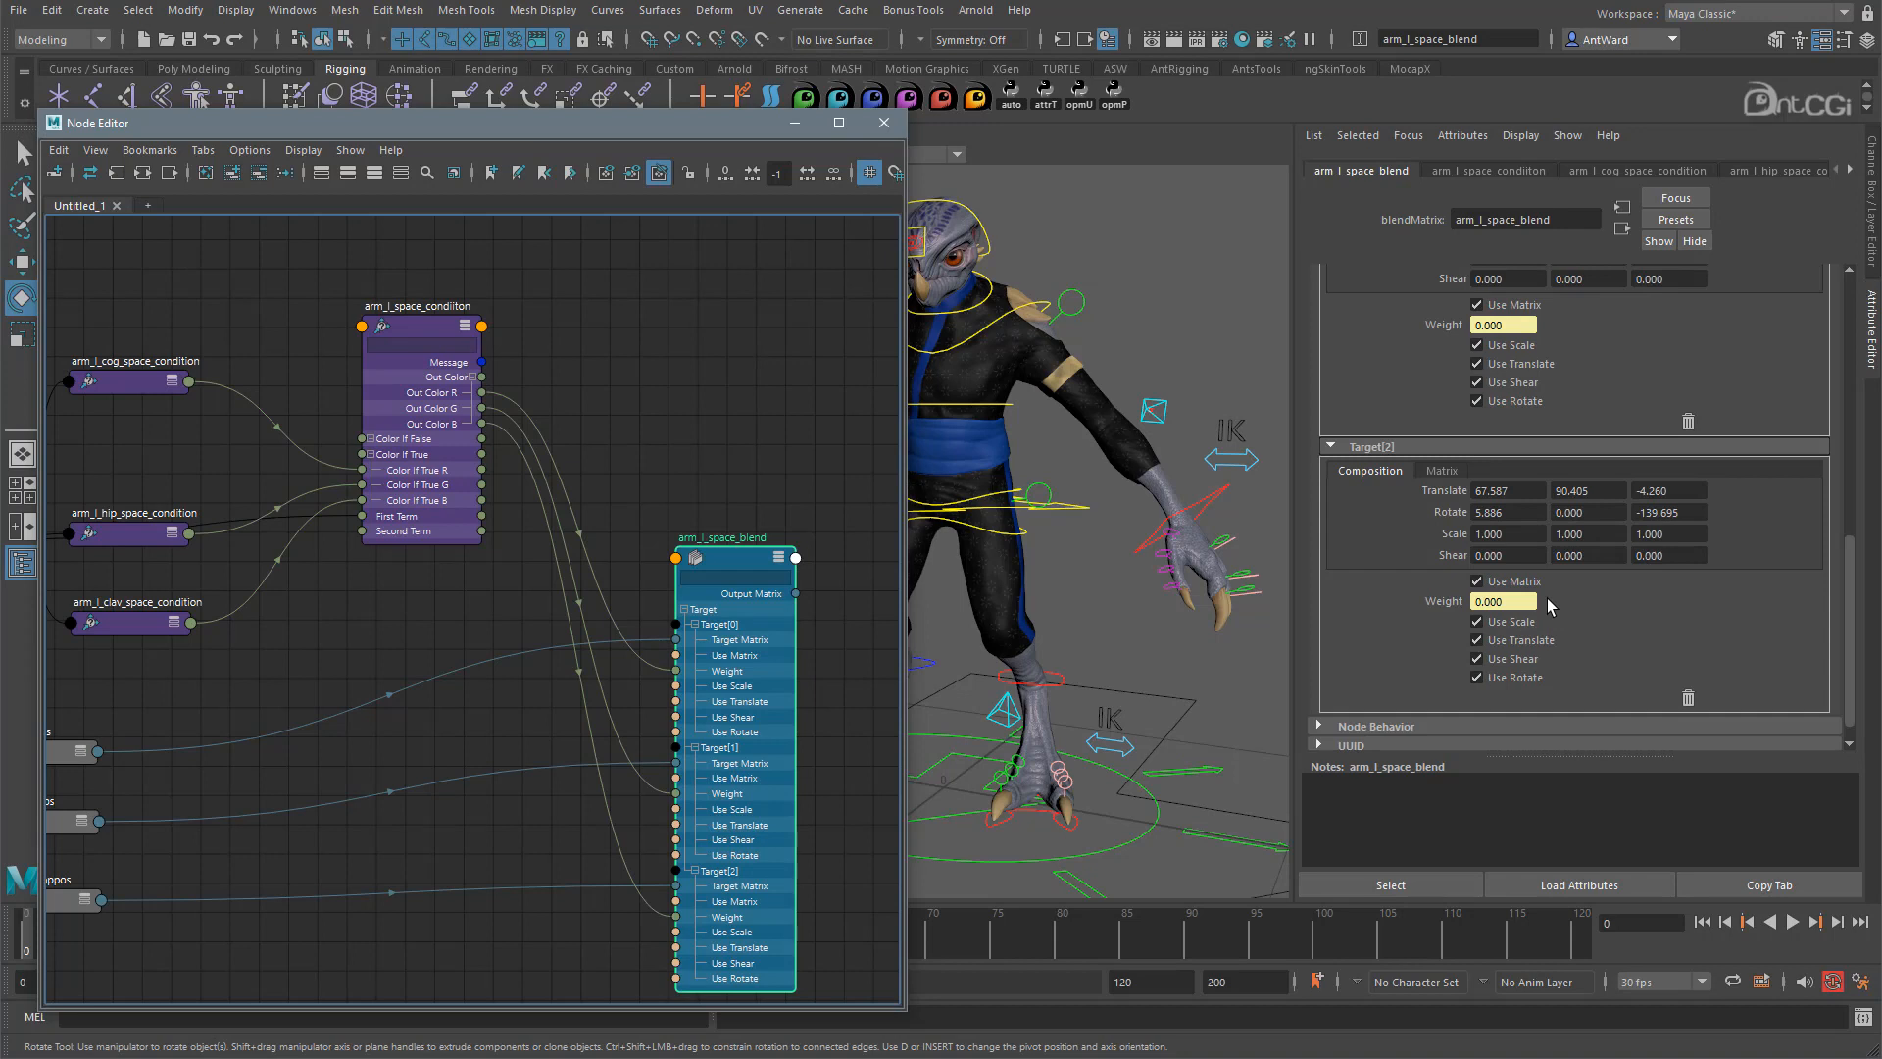
{"action": "scroll", "coordinate": [1590, 602], "scroll_direction": "up", "scroll_amount": 12}
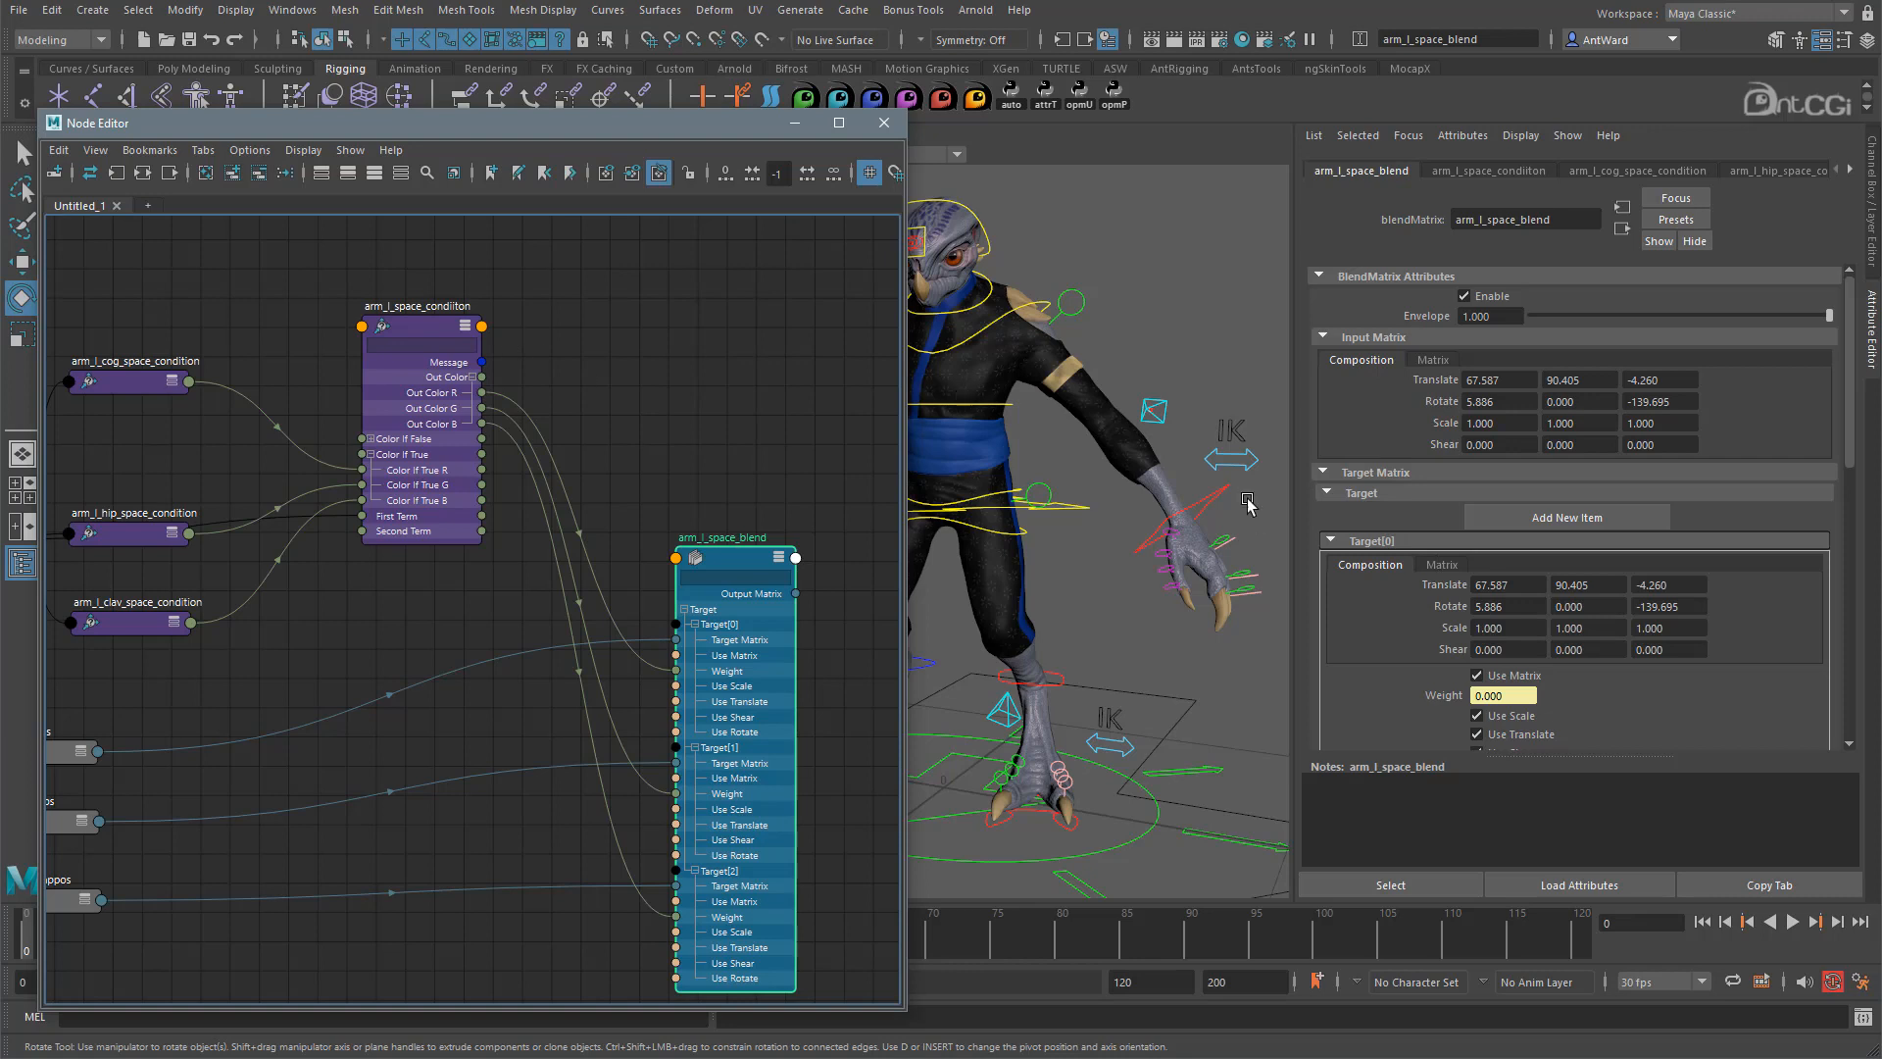
Switch arm_l_ik_ctrl's Follow to COG and check the First Term and Color If True values on arm_l_space_condiiton.
{"action": "left_click", "coordinate": [1216, 487]}
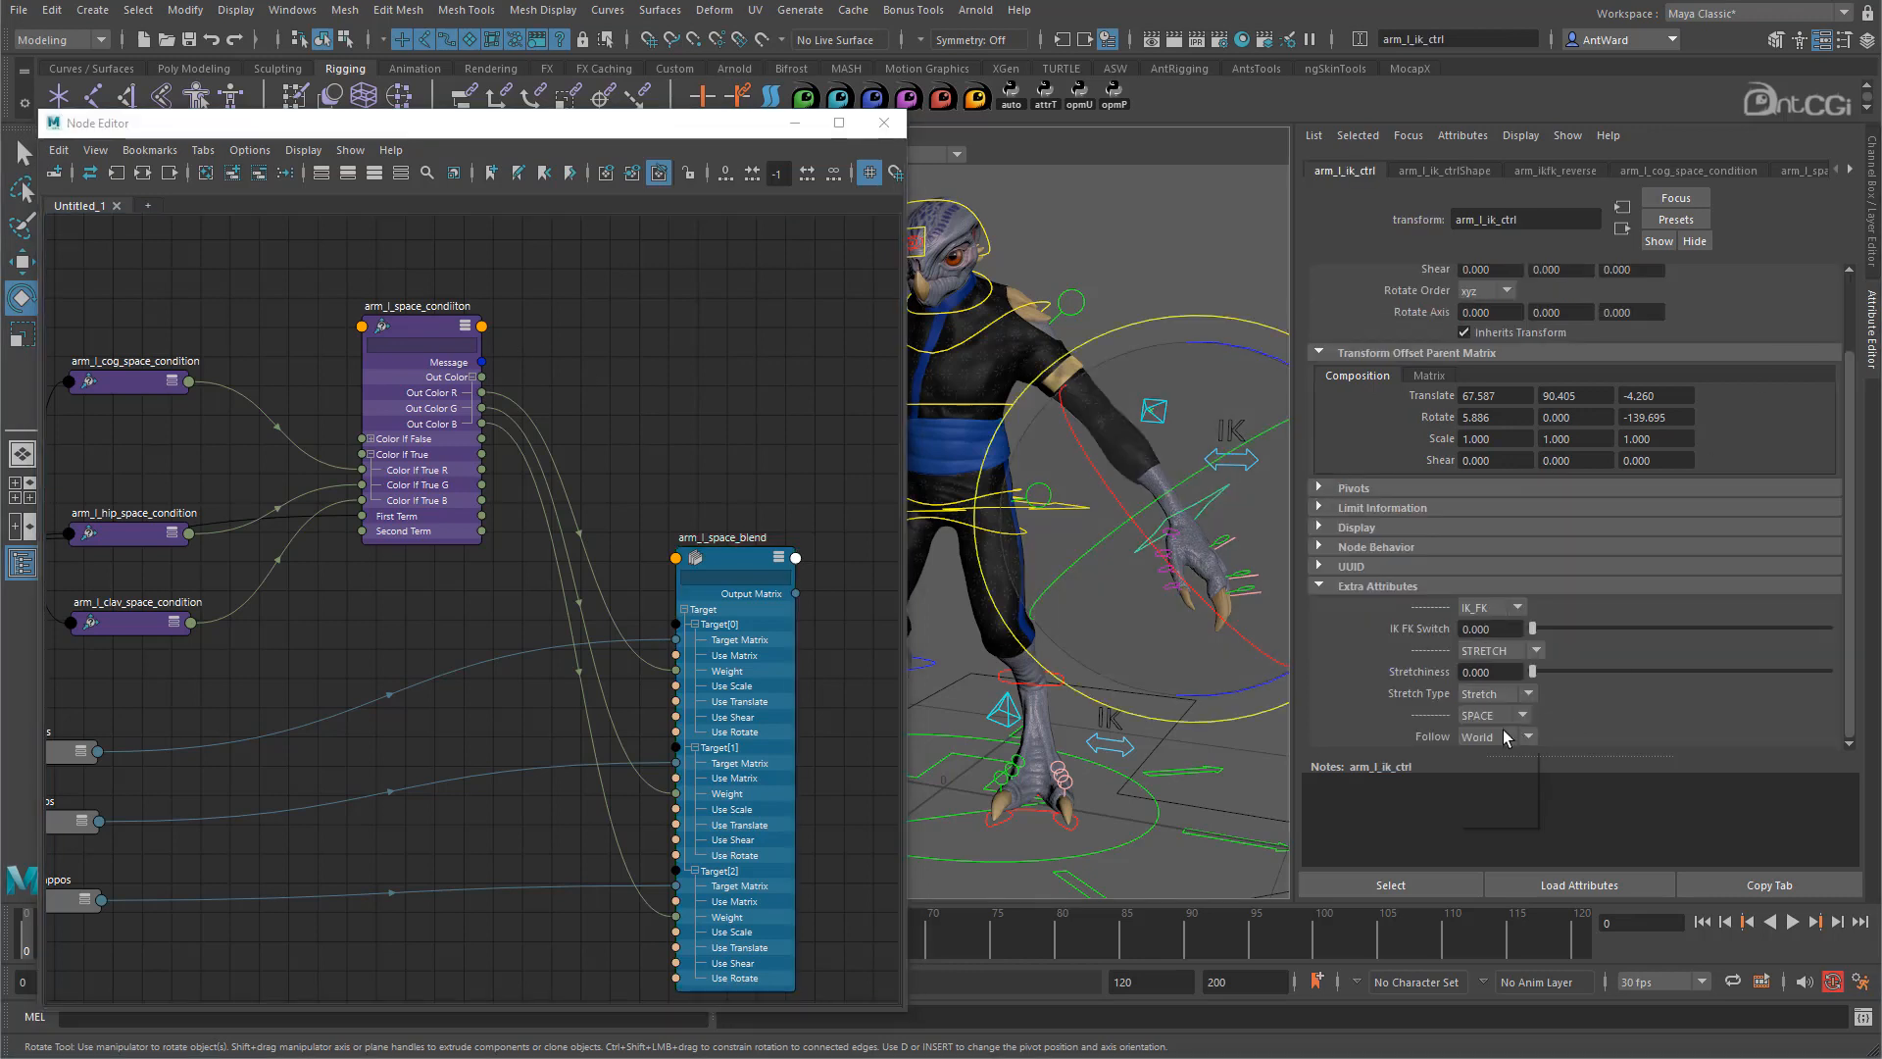
{"action": "left_click", "coordinate": [1495, 736]}
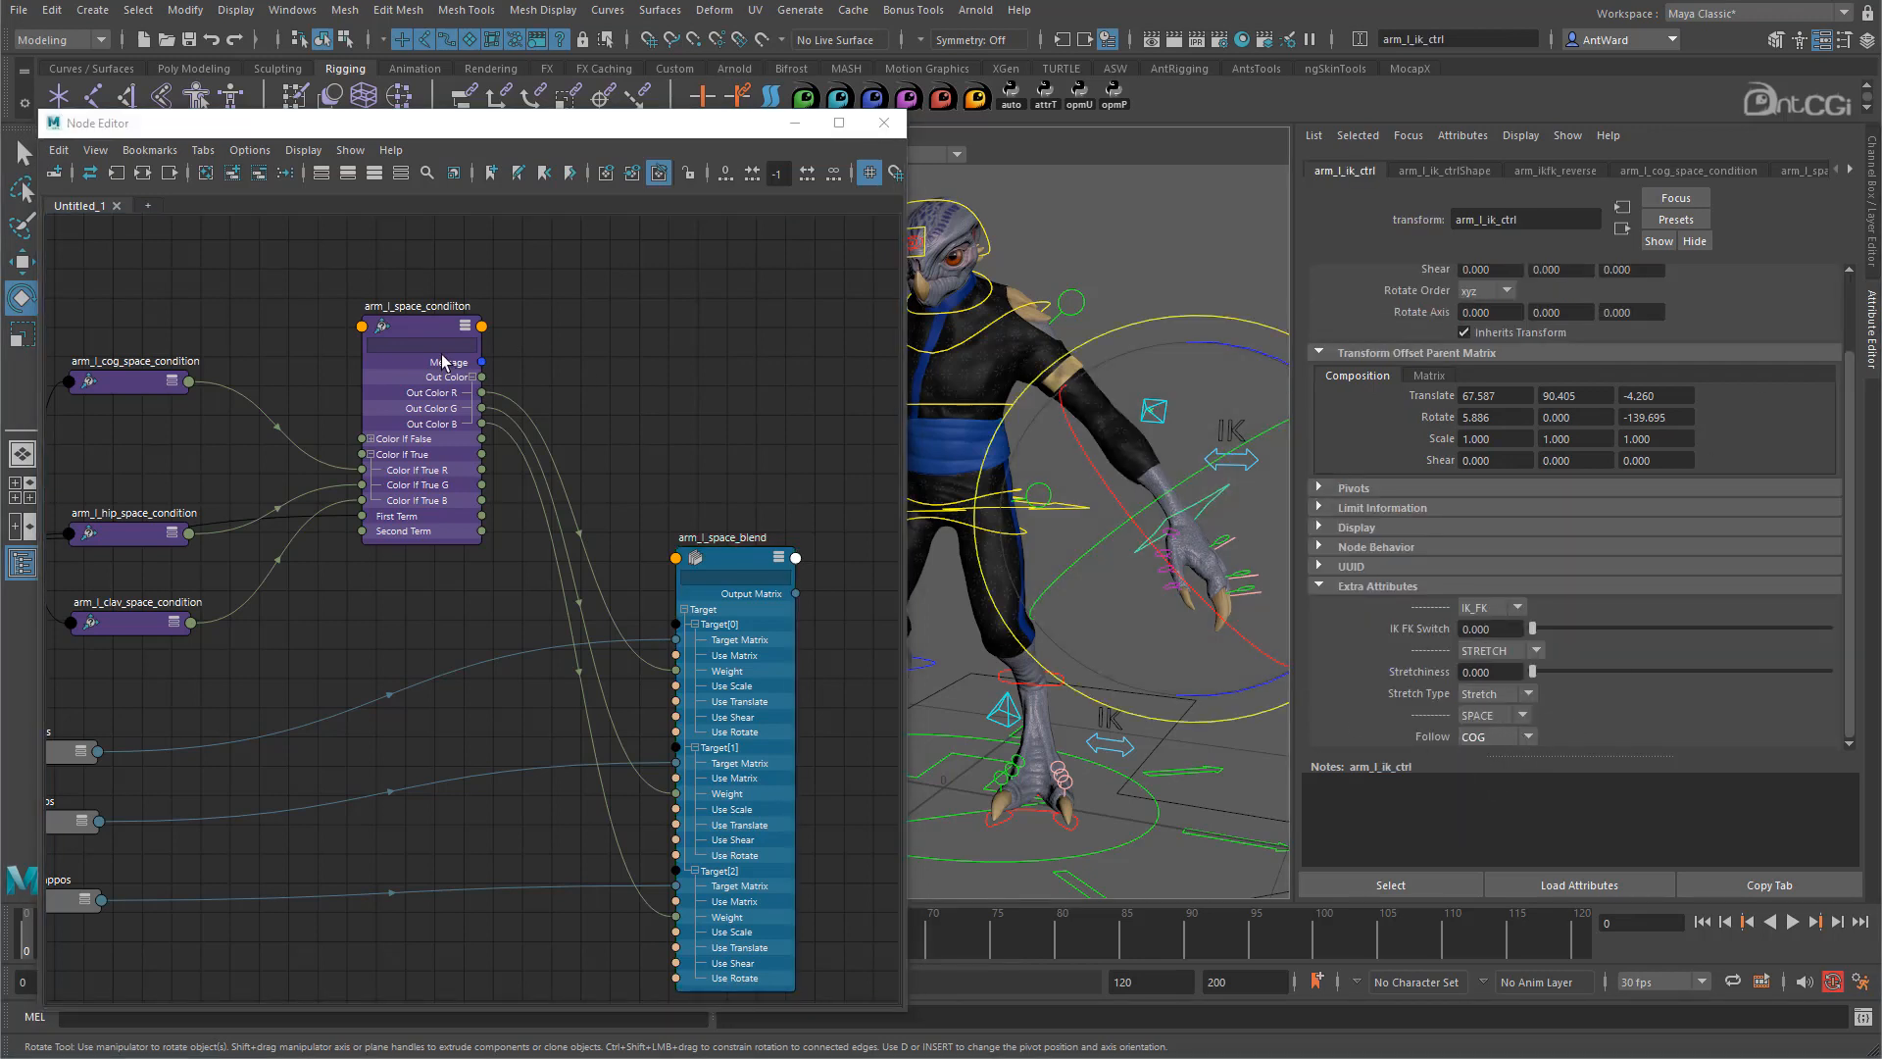
{"action": "left_click", "coordinate": [410, 320]}
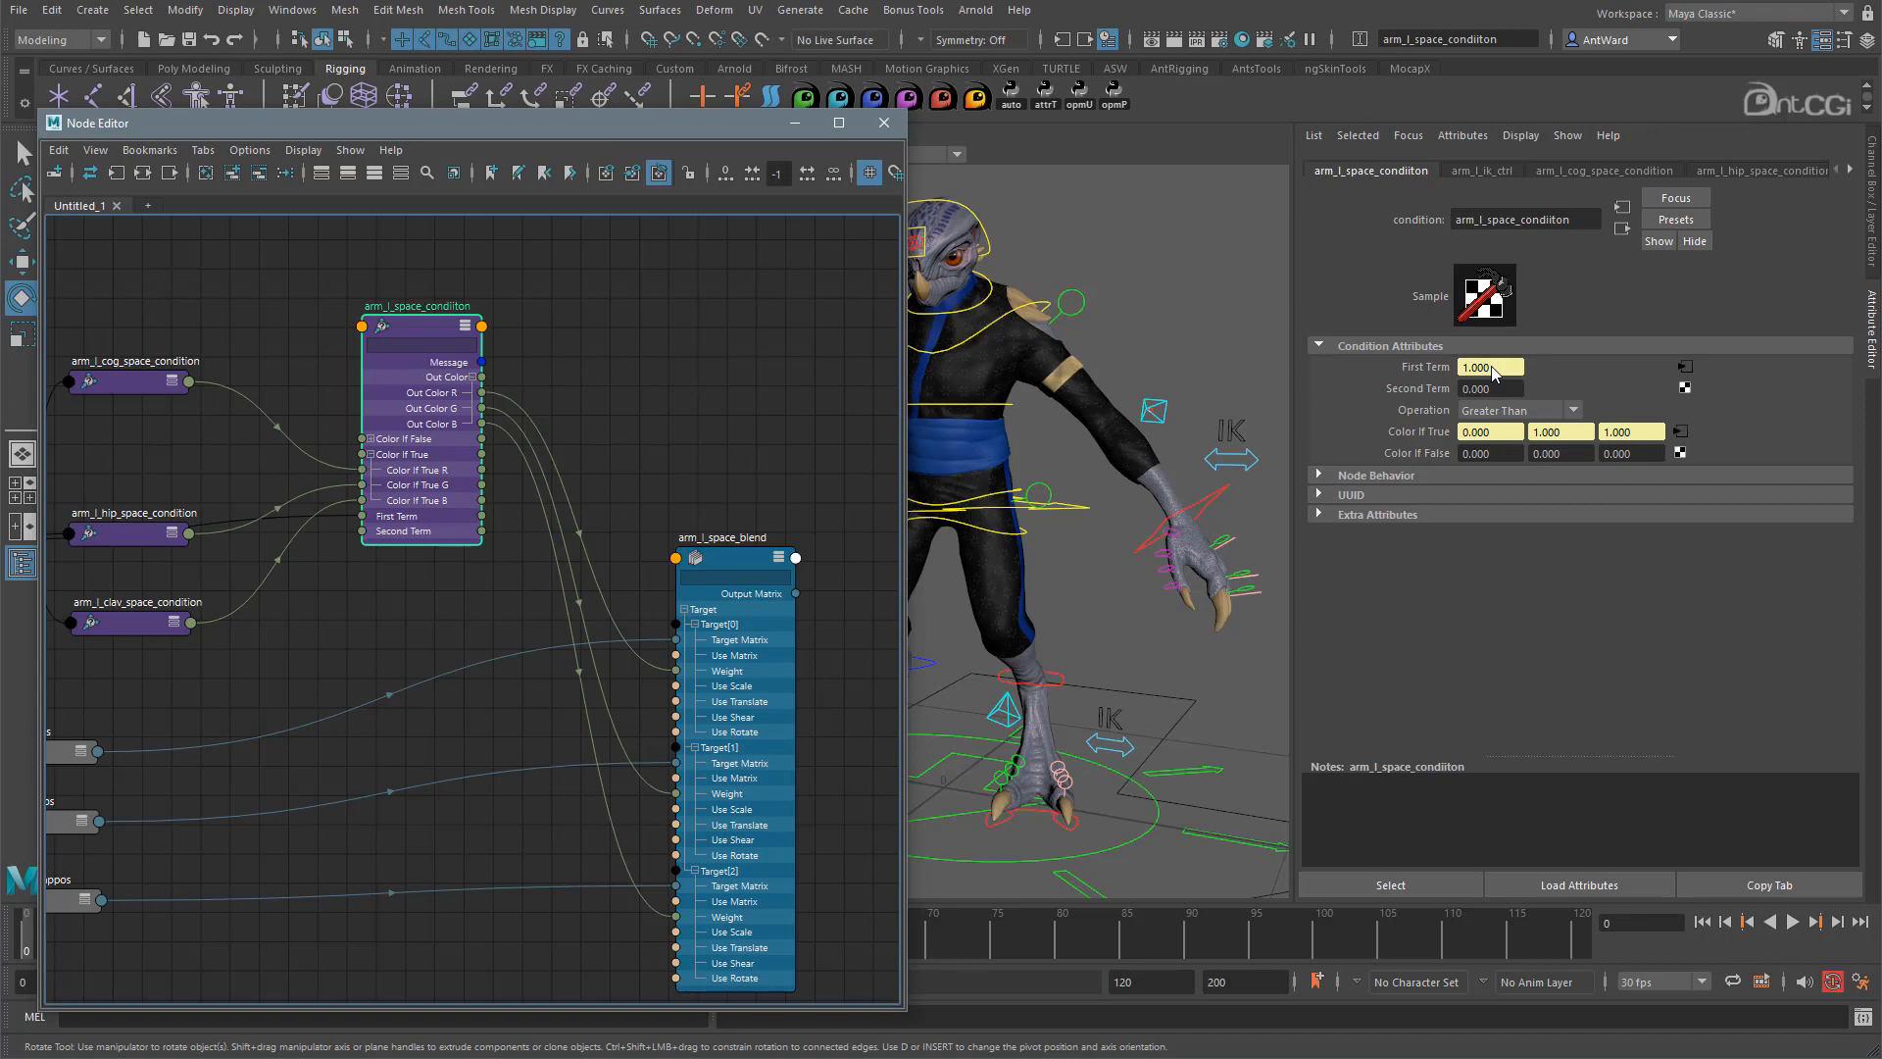
On arm_l_cog_space_condition, set Color If True R to 1 and the Color If False values to 0.
{"action": "left_click", "coordinate": [116, 391]}
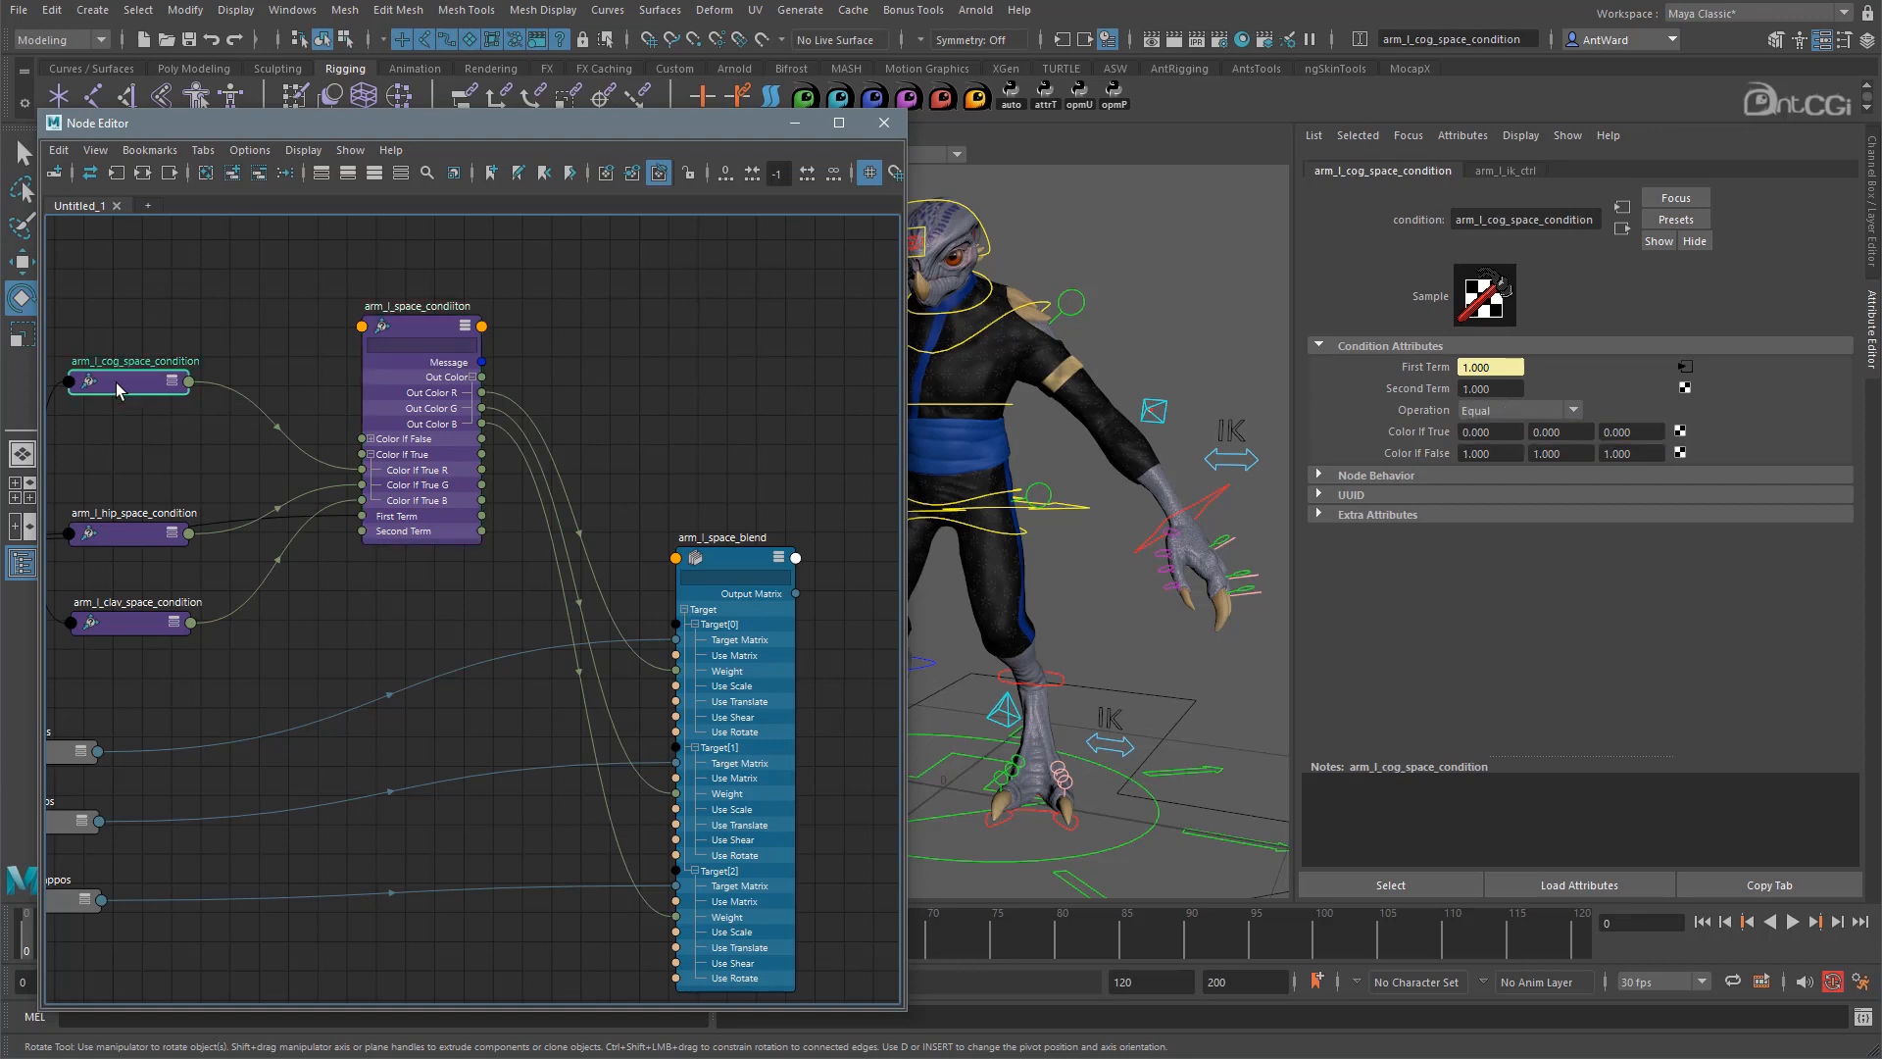
{"action": "left_click", "coordinate": [1482, 432]}
{"action": "type", "text": "1"}
{"action": "left_click", "coordinate": [1490, 453]}
{"action": "type", "text": "0"}
{"action": "left_click", "coordinate": [1561, 453]}
{"action": "type", "text": "0"}
On arm_l_hip_space_condition, set Color If True R to 1 and the Color If False values to 0.
{"action": "left_click", "coordinate": [138, 532]}
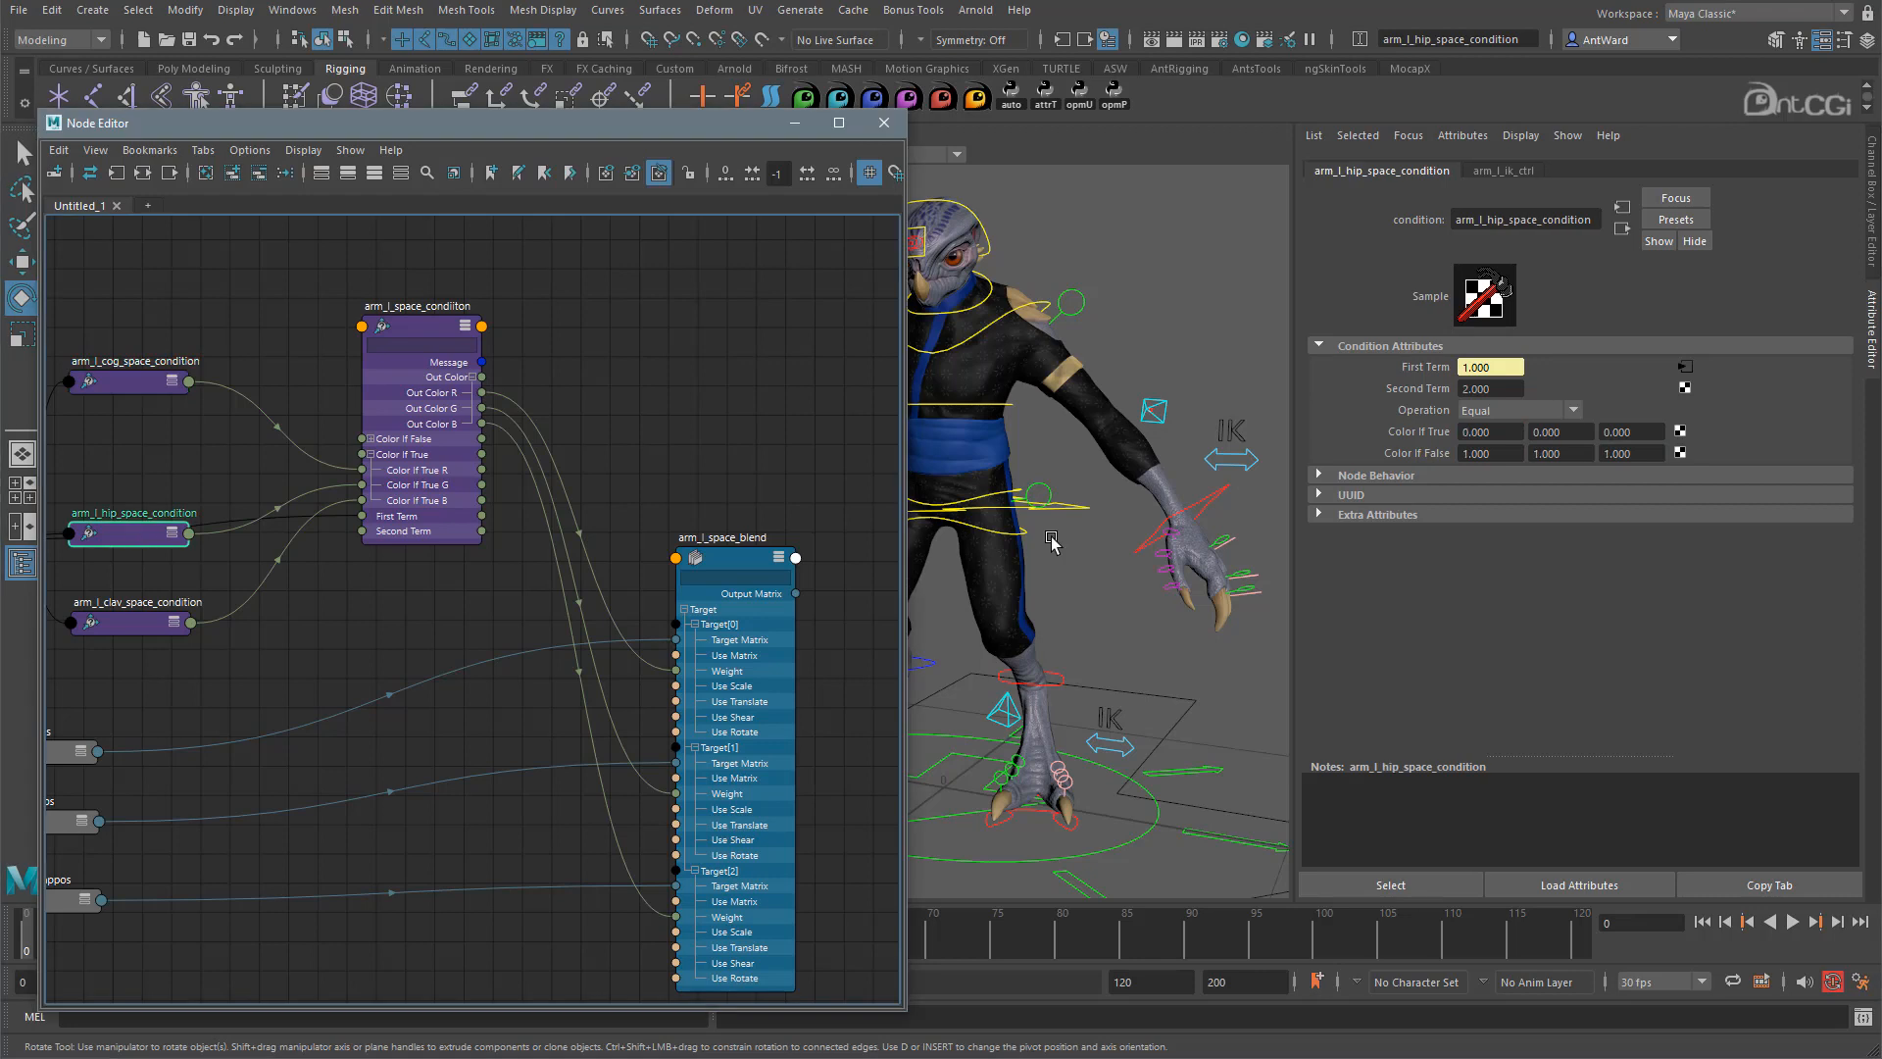
{"action": "left_click", "coordinate": [1475, 454]}
{"action": "type", "text": "0"}
{"action": "key", "text": "Tab"}
{"action": "type", "text": "0"}
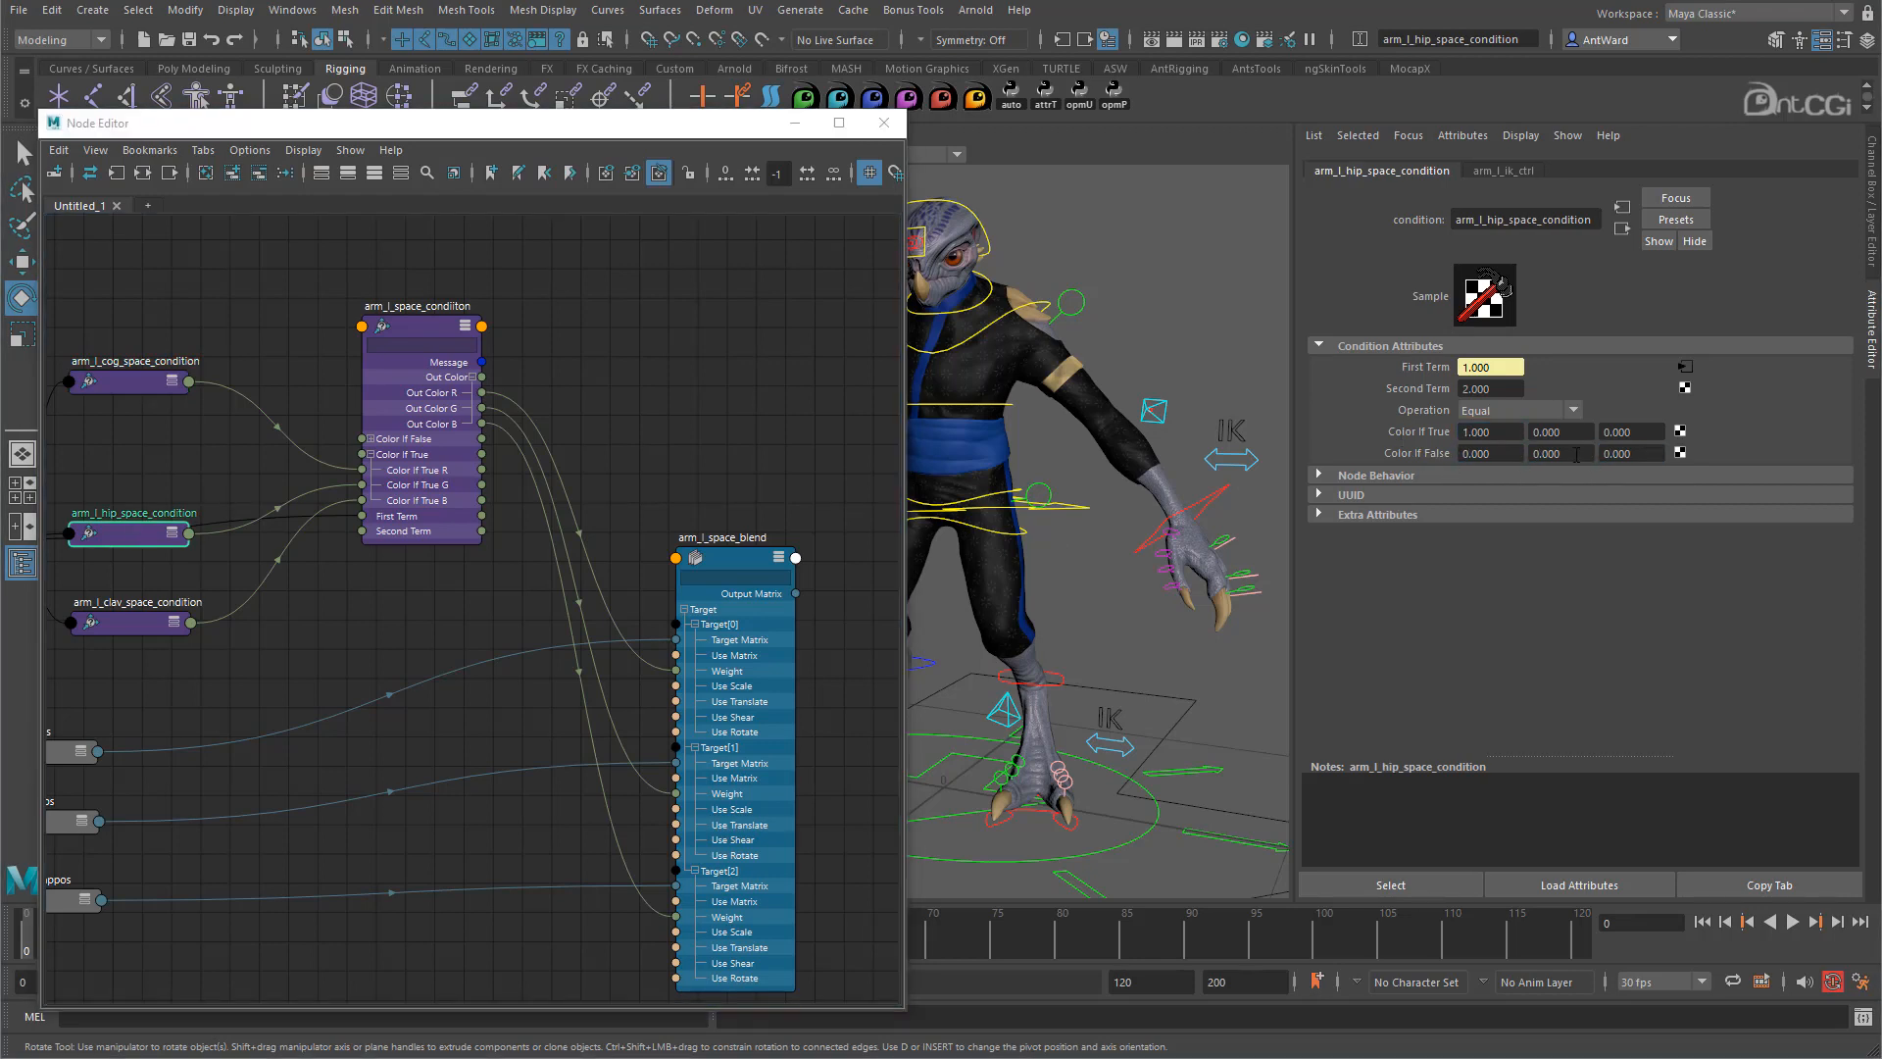
On arm_l_clav_space_condition, set Color If True R to 1 and all three Color If False values to 0.
{"action": "left_click", "coordinate": [117, 618]}
{"action": "left_click", "coordinate": [1476, 432]}
{"action": "type", "text": "1"}
{"action": "left_click", "coordinate": [1480, 454]}
{"action": "type", "text": "0"}
{"action": "key", "text": "Tab"}
{"action": "type", "text": "0"}
{"action": "key", "text": "Tab"}
{"action": "type", "text": "0"}
Check the Color If True values on arm_l_space_condiiton and each target weight on arm_l_space_blend with Follow at COG.
{"action": "left_click", "coordinate": [406, 339]}
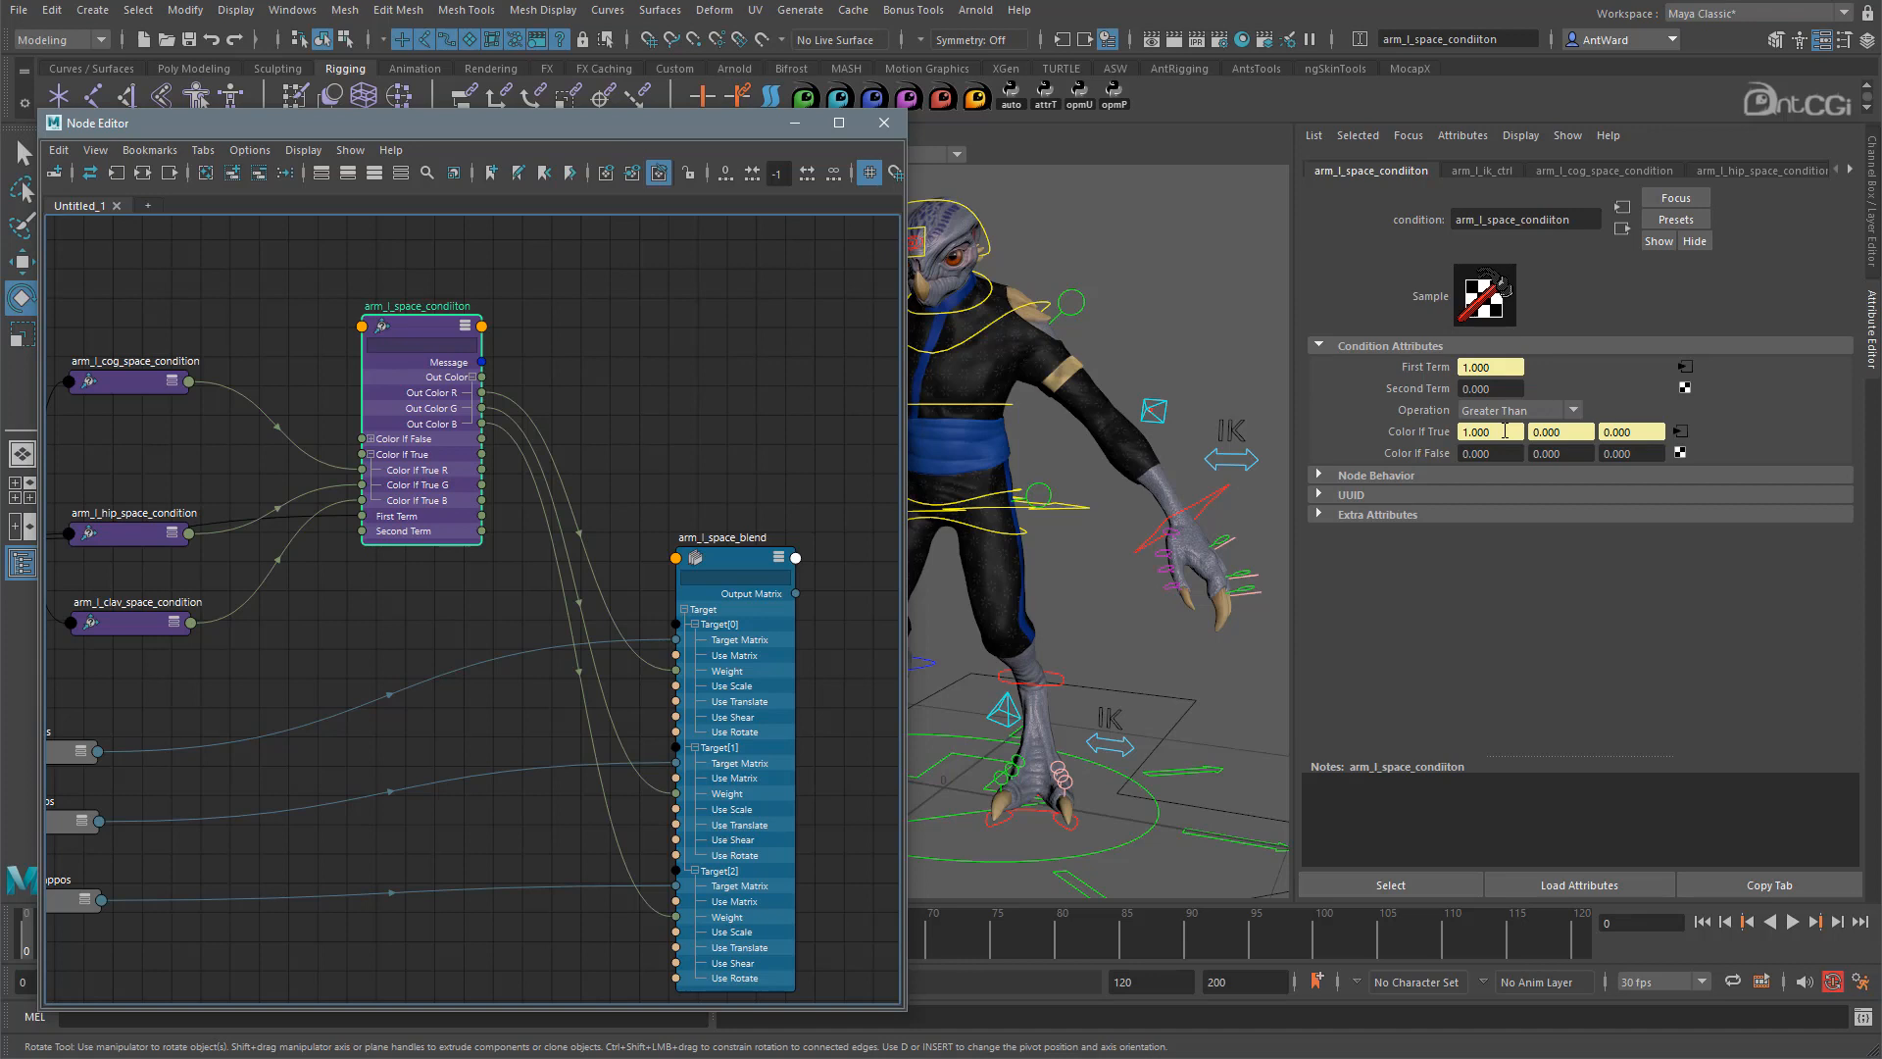
{"action": "left_click", "coordinate": [737, 558]}
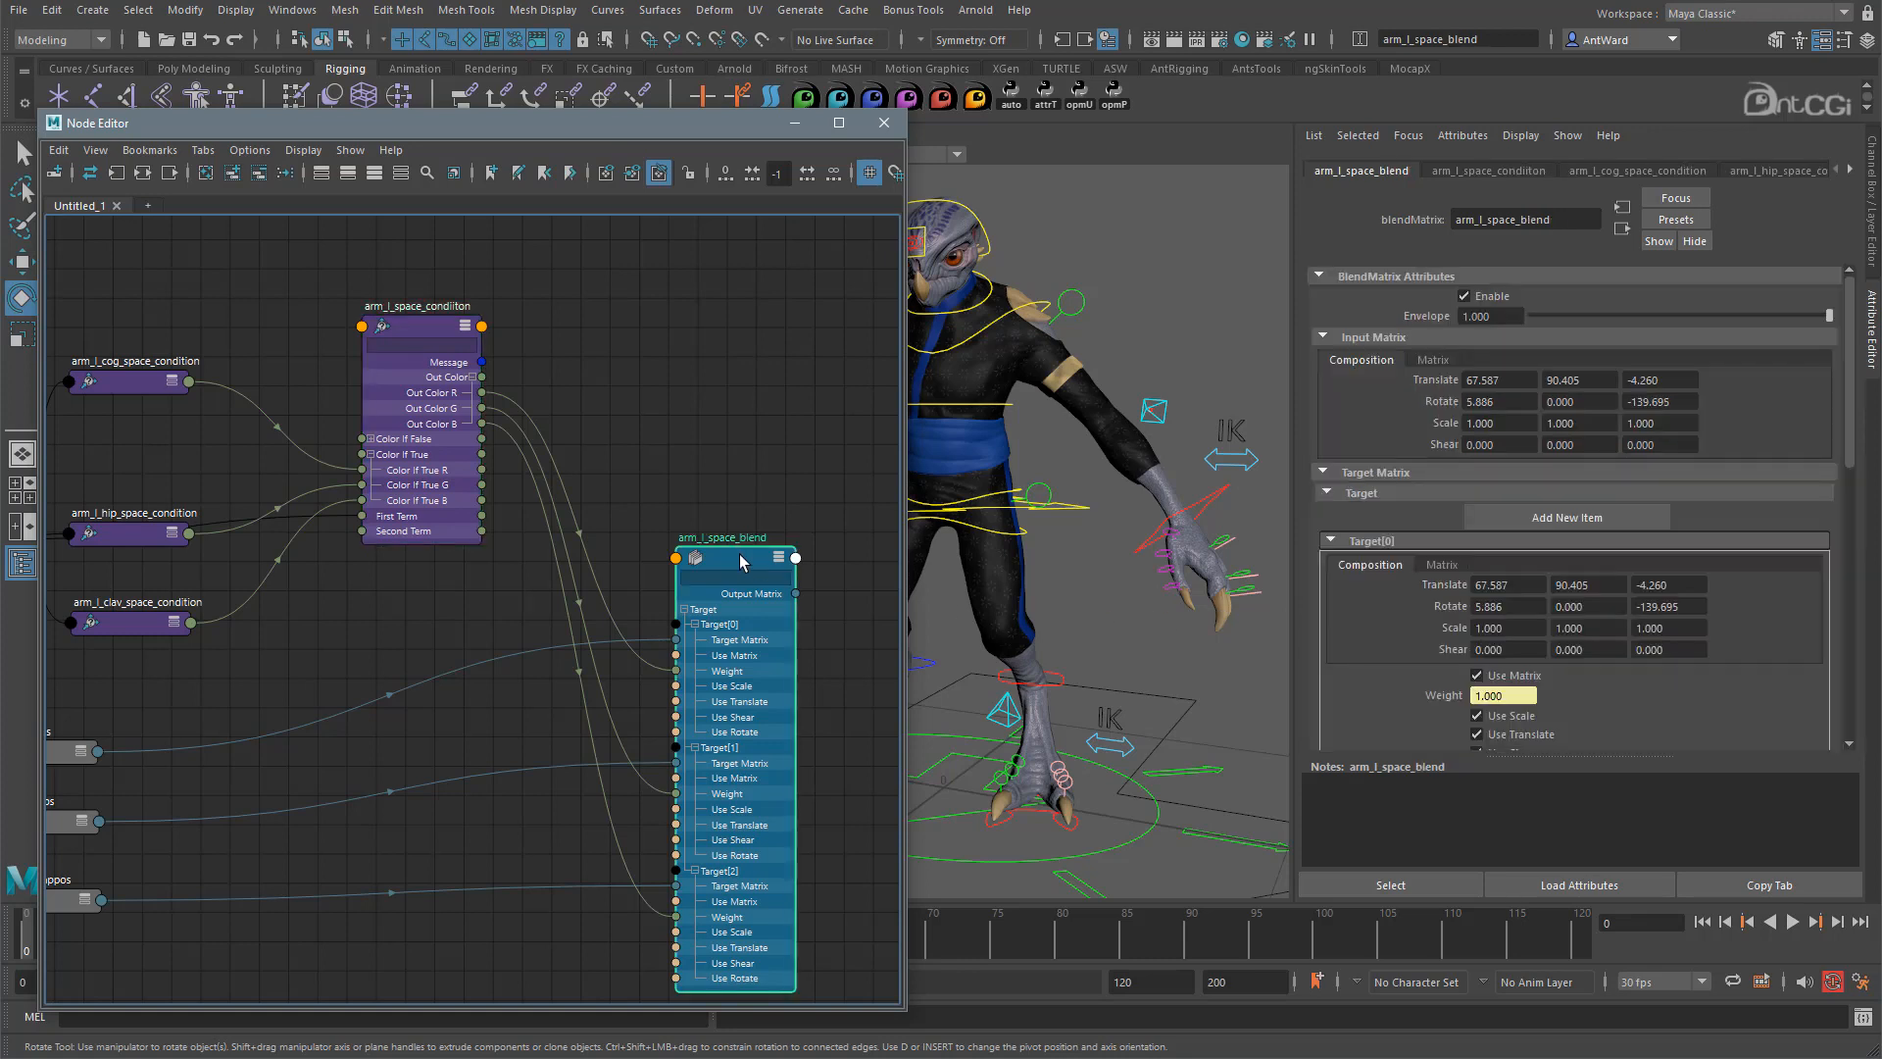
{"action": "scroll", "coordinate": [1478, 474], "scroll_direction": "down", "scroll_amount": 3}
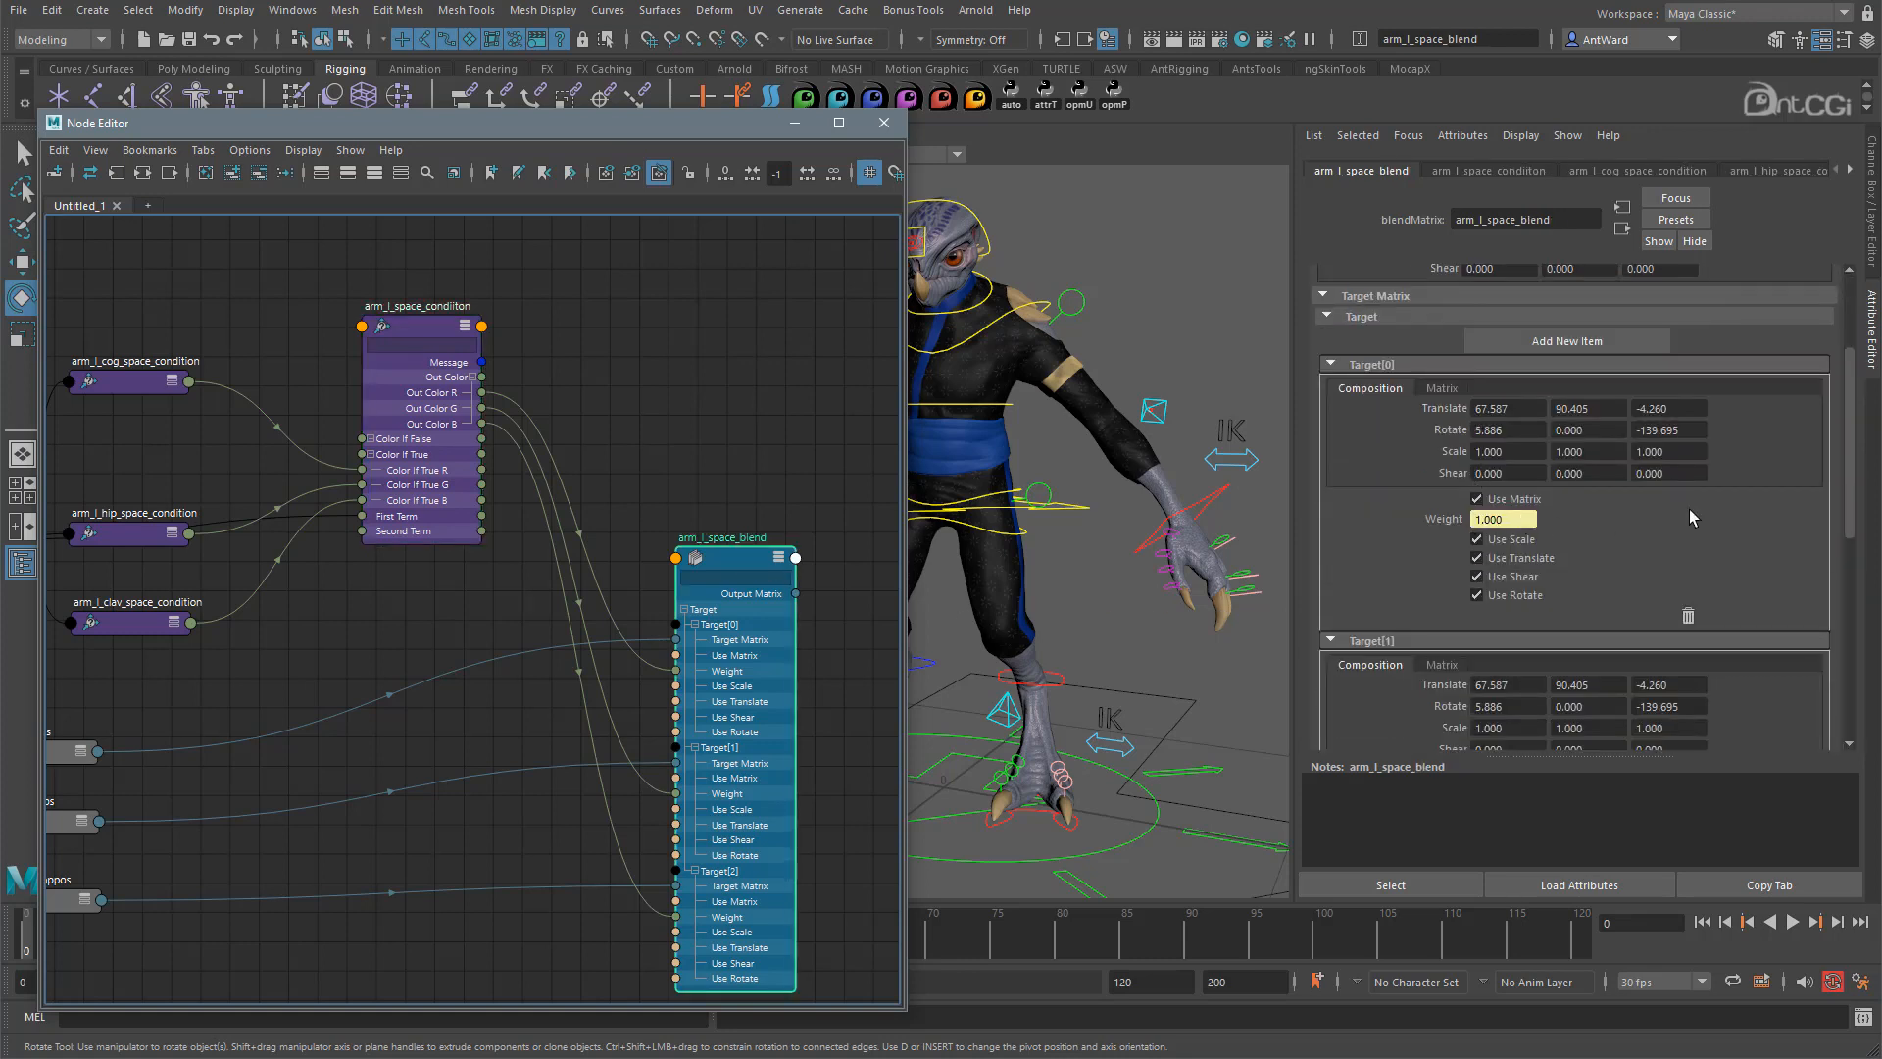
{"action": "scroll", "coordinate": [1676, 514], "scroll_direction": "down", "scroll_amount": 4}
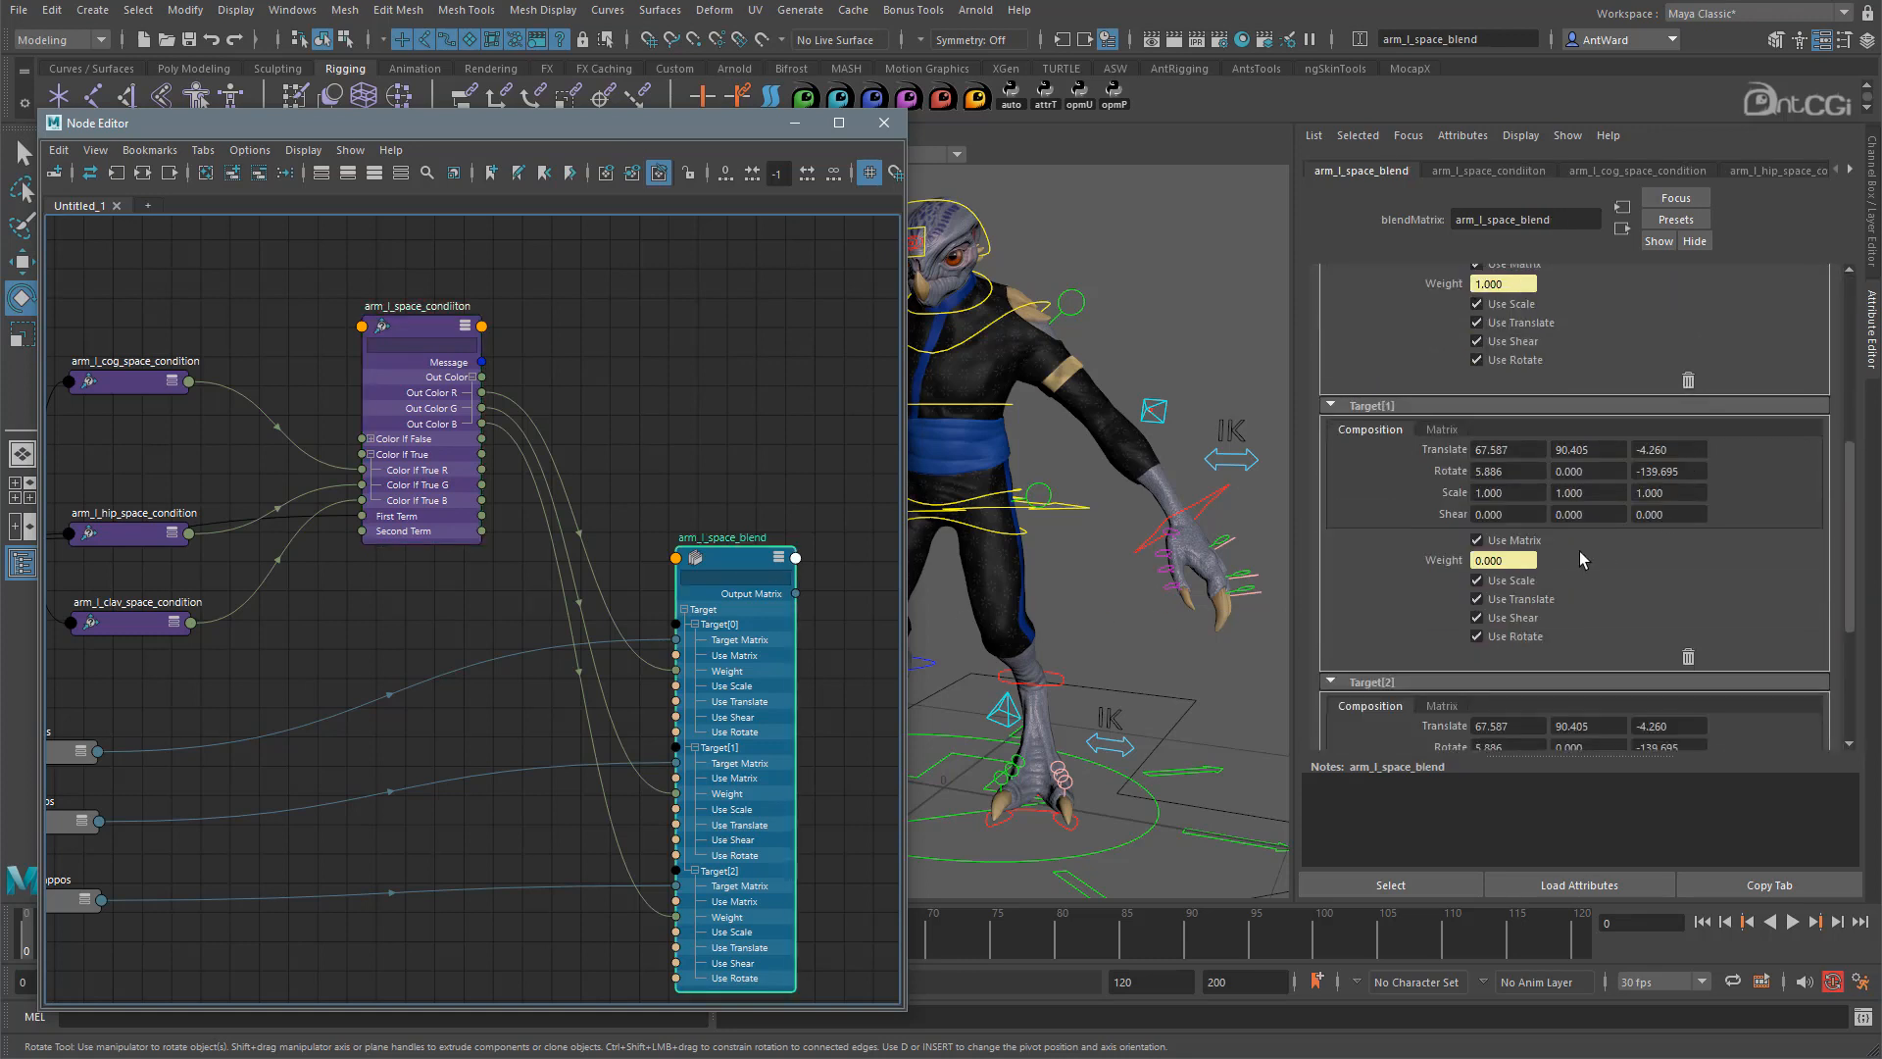
{"action": "scroll", "coordinate": [1555, 551], "scroll_direction": "down", "scroll_amount": 4}
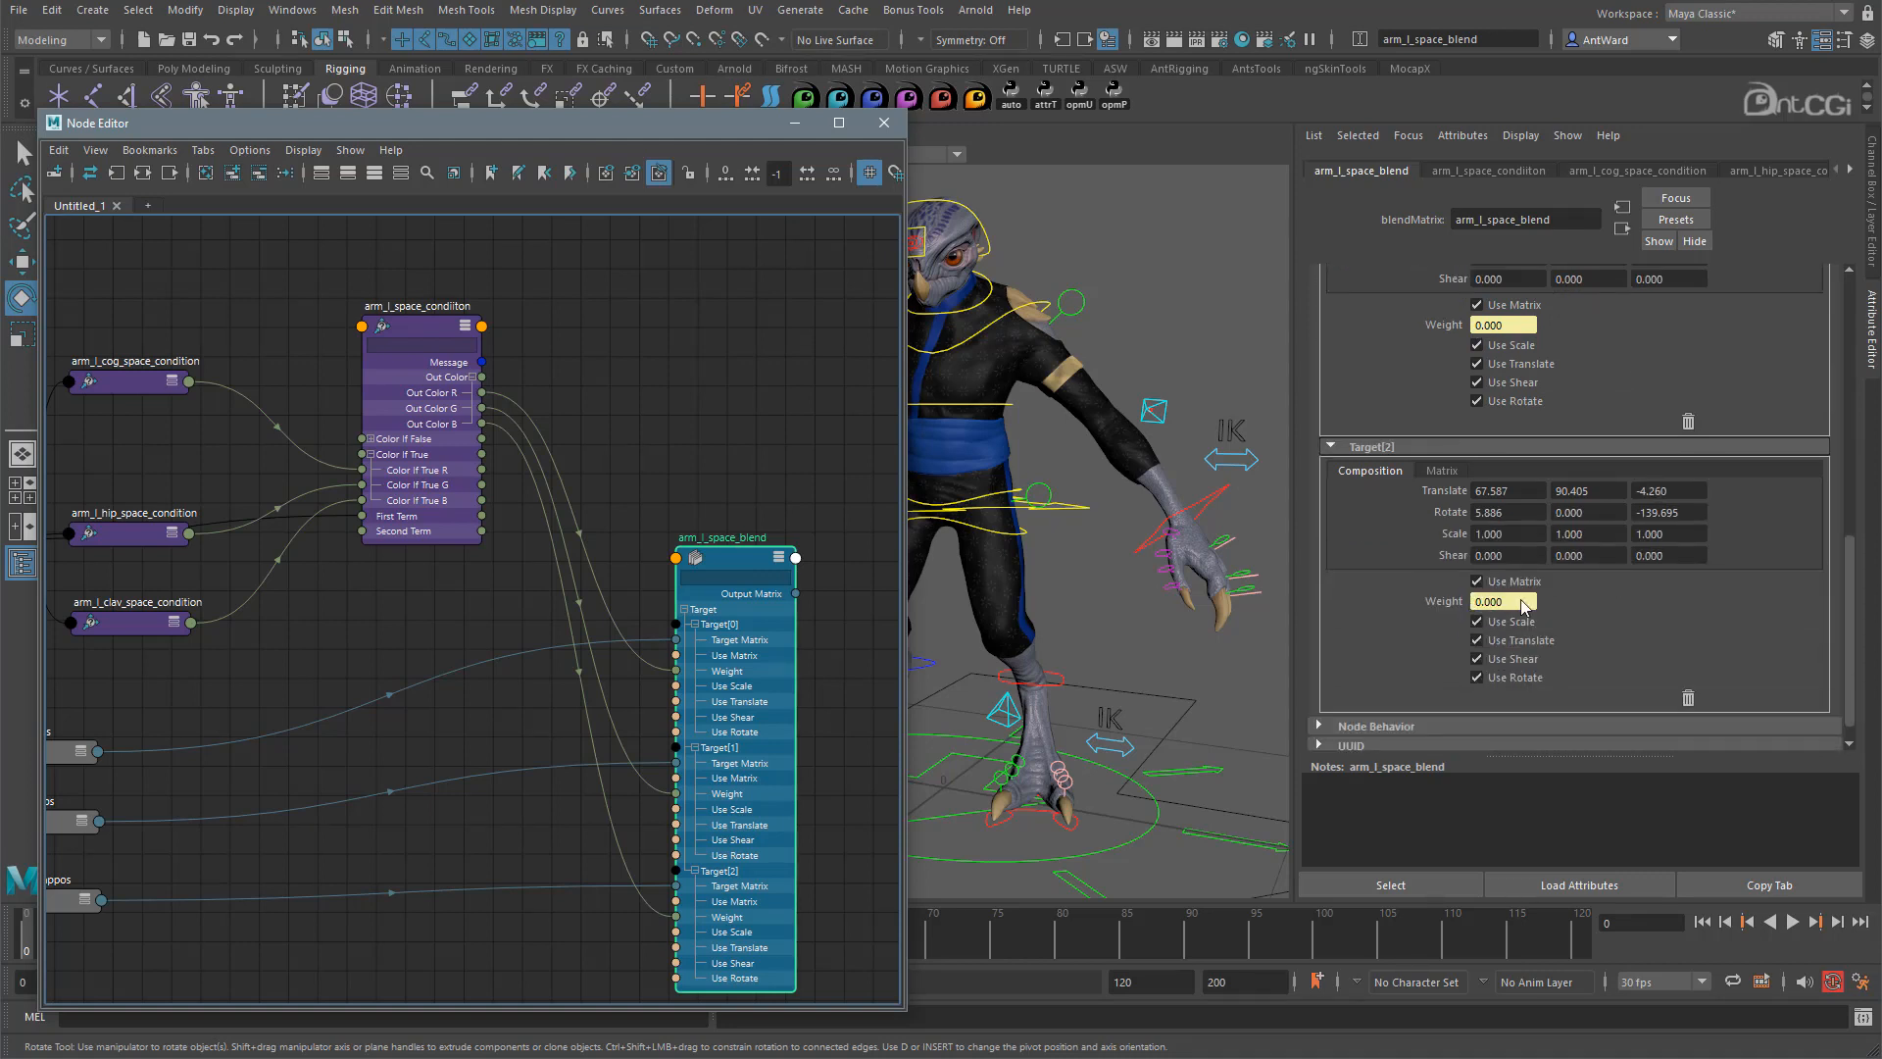
Switch arm_l_ik_ctrl's Follow to Hips and check the resulting target weights on arm_l_space_blend.
{"action": "left_click", "coordinate": [1231, 505]}
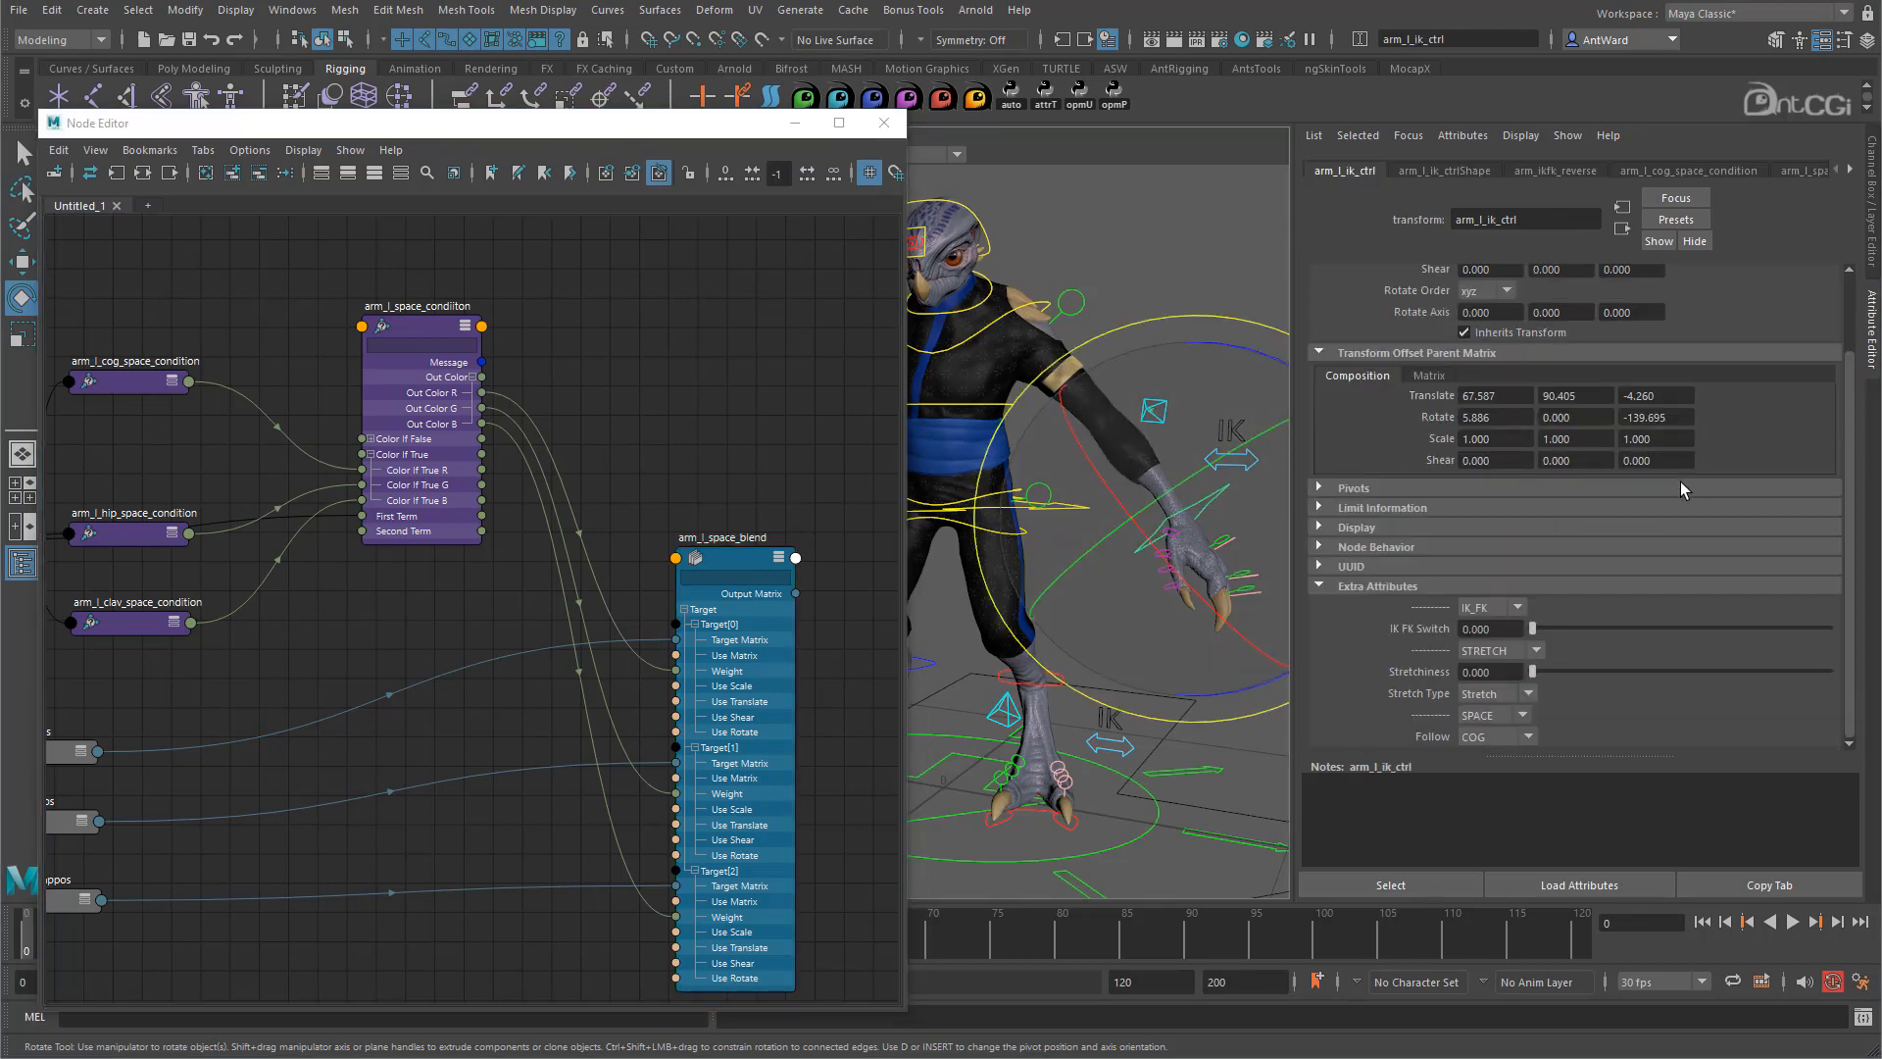
{"action": "left_click", "coordinate": [1526, 737]}
{"action": "left_click", "coordinate": [423, 333]}
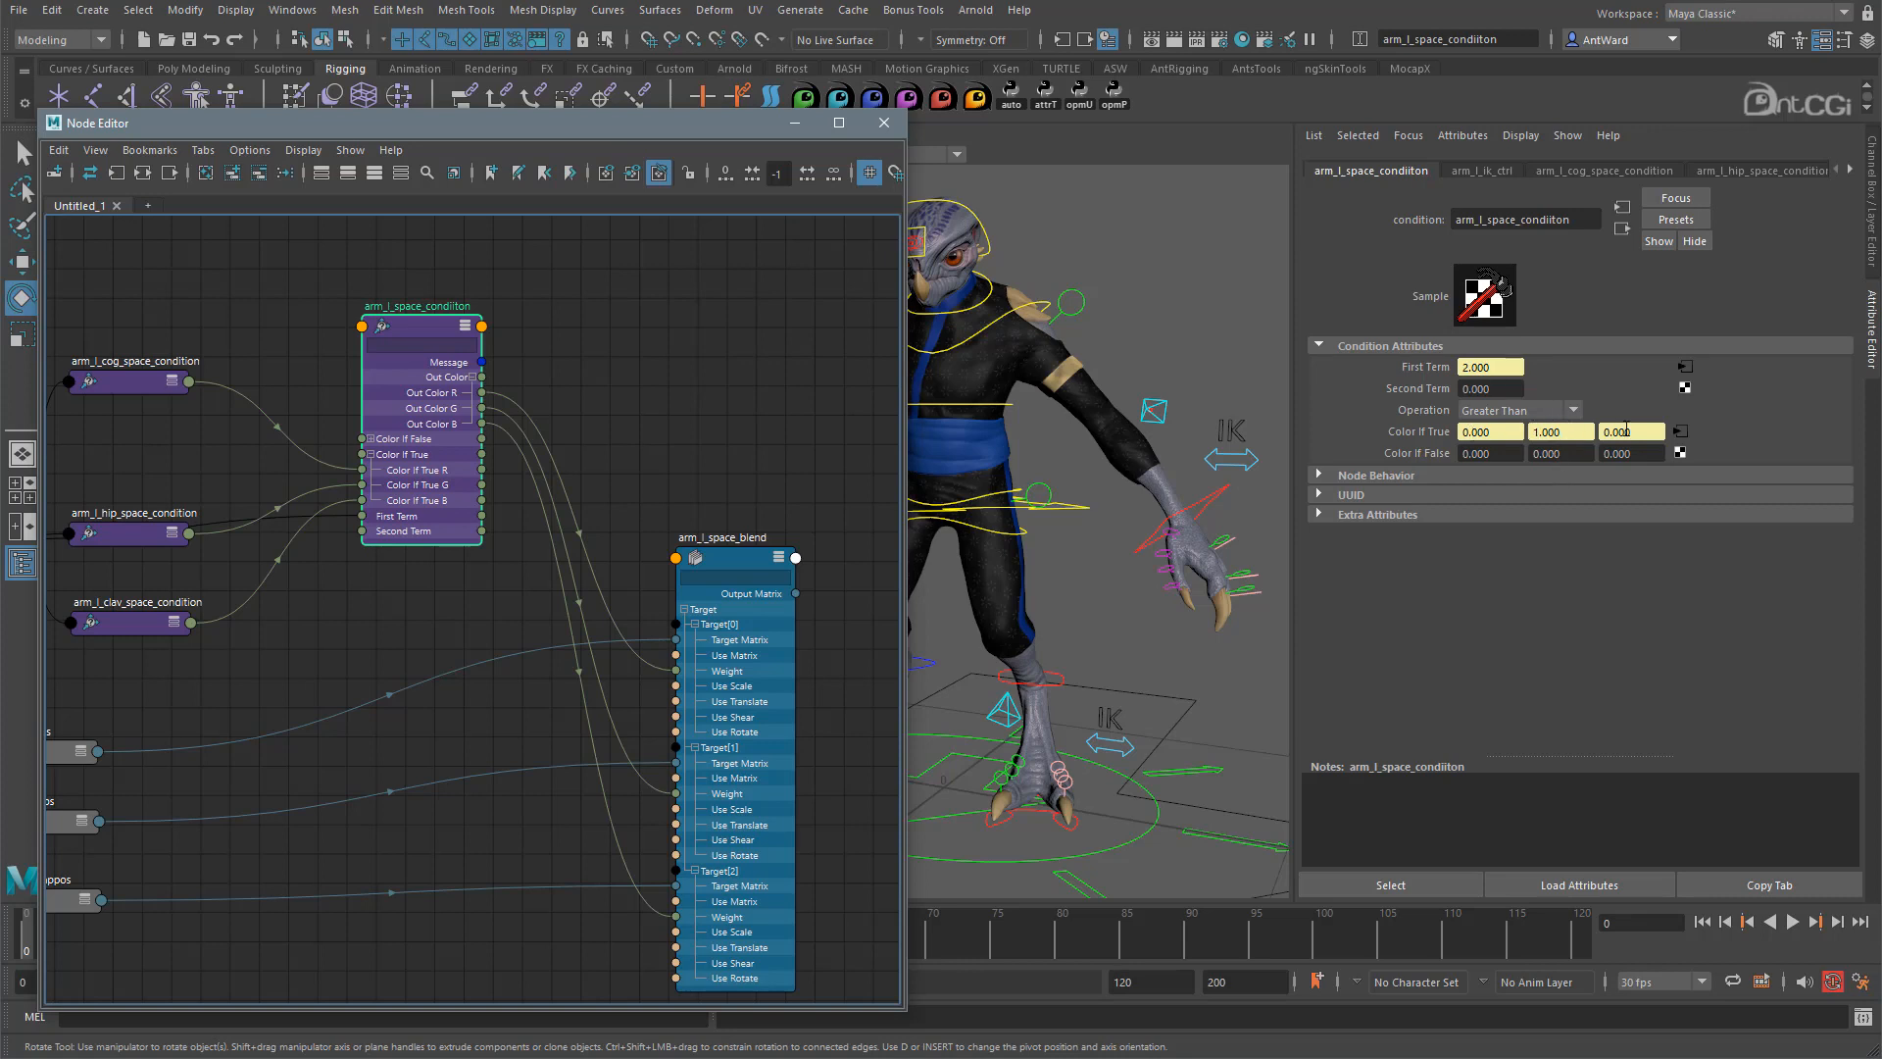
{"action": "left_click", "coordinate": [727, 564]}
{"action": "scroll", "coordinate": [1632, 575], "scroll_direction": "up", "scroll_amount": 3}
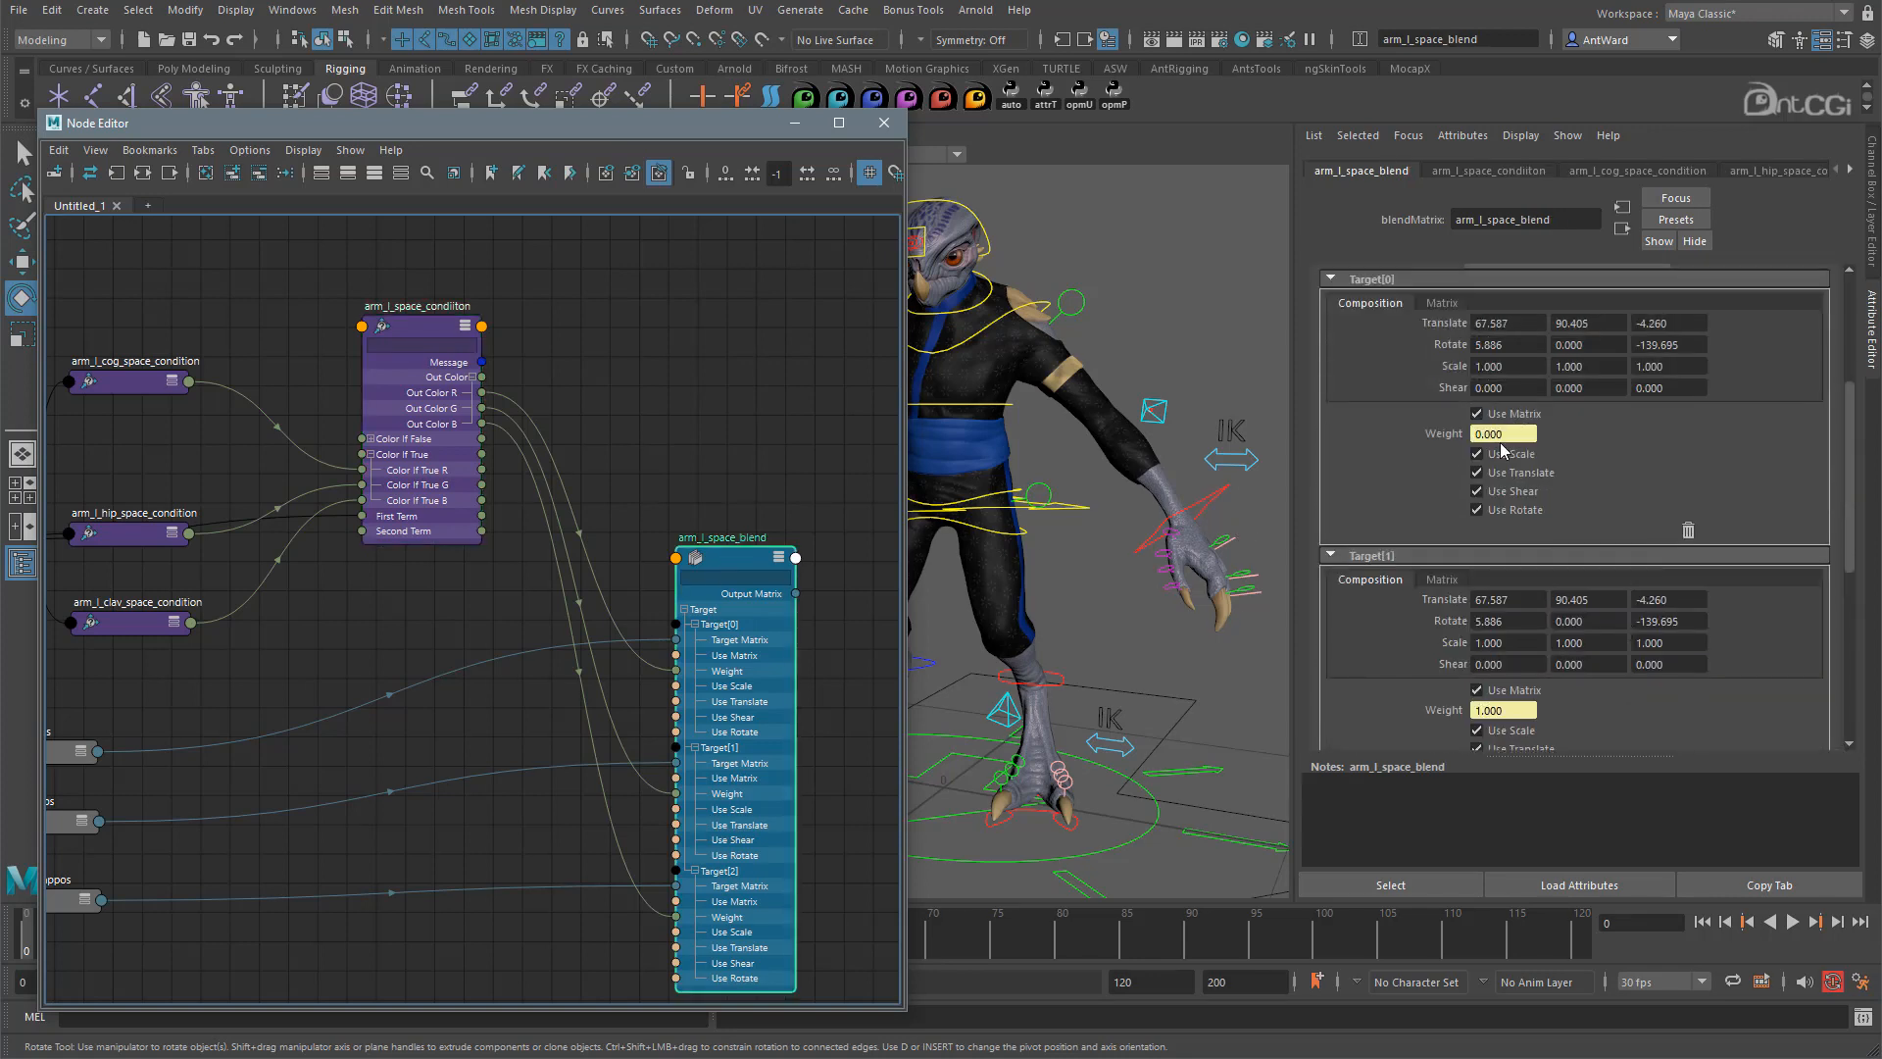
{"action": "scroll", "coordinate": [1503, 450], "scroll_direction": "down", "scroll_amount": 5}
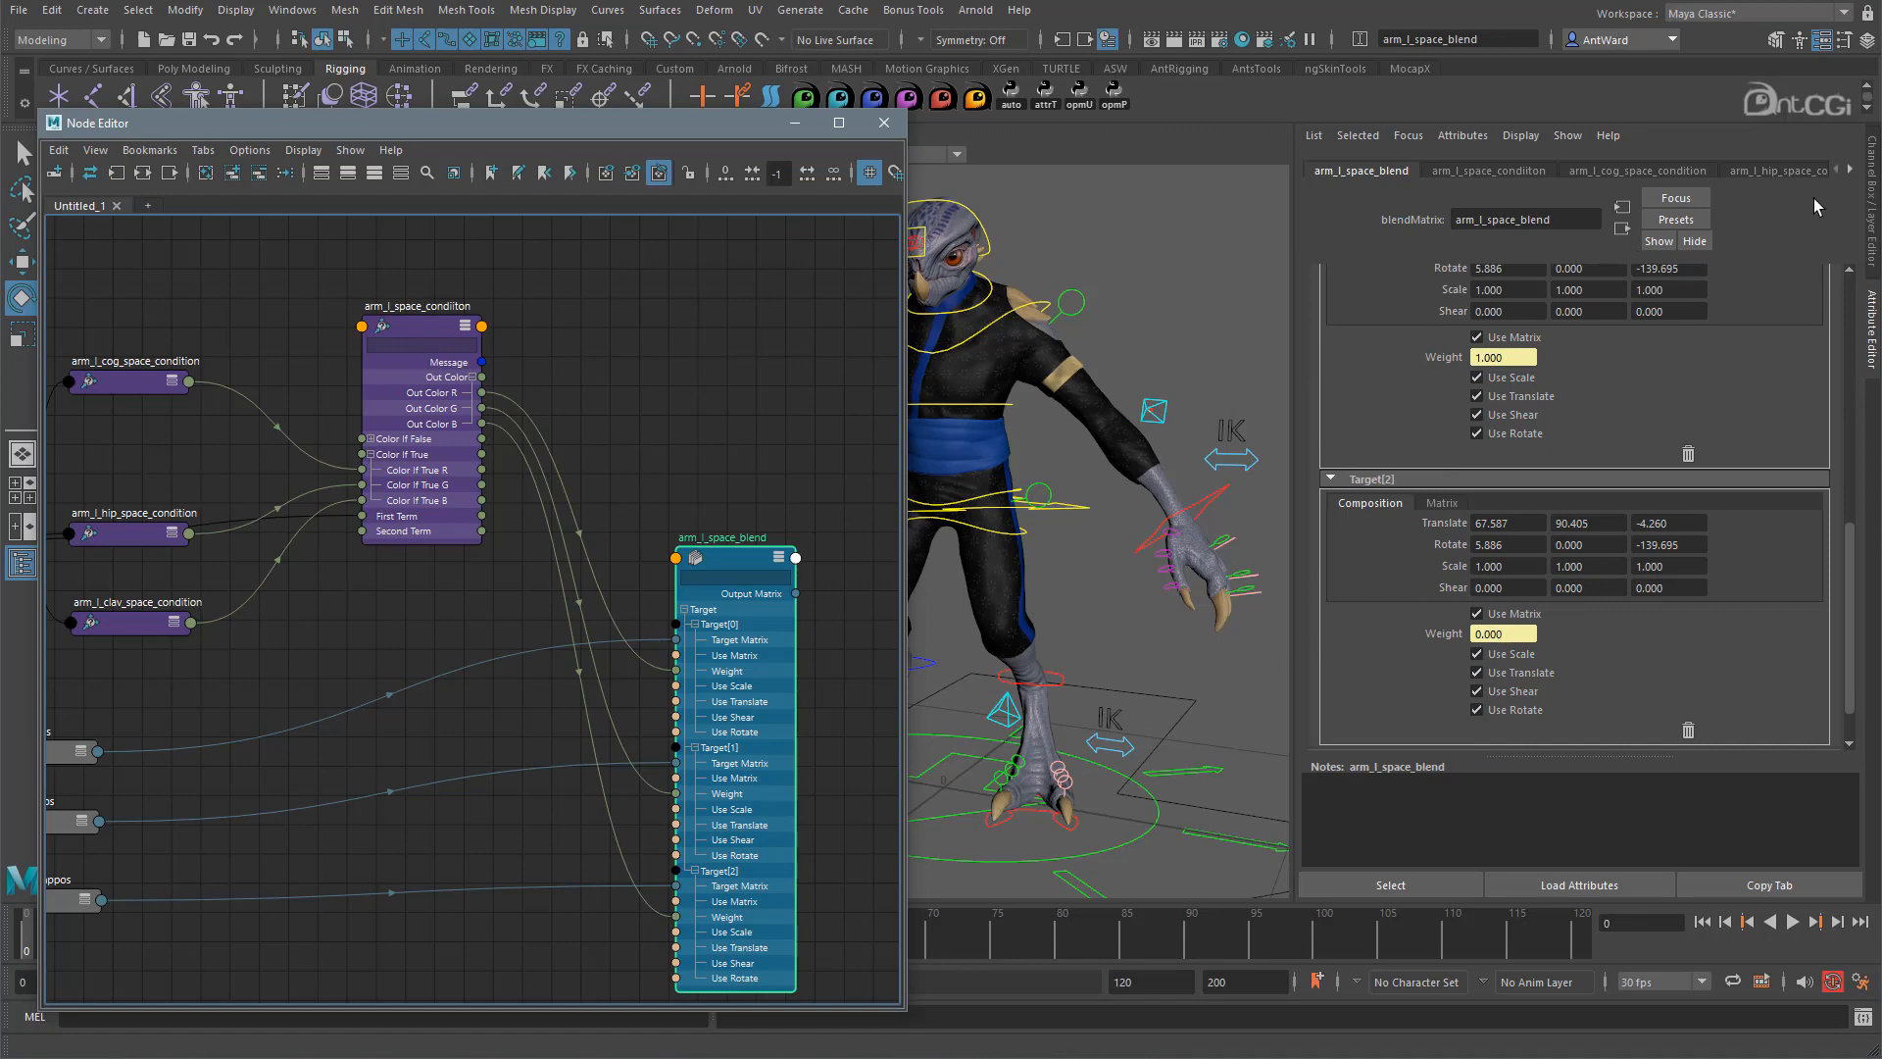
Show arm_l_ik_ctrl's channels and try rotating hip_ctrl to test whether the left arm follows.
{"action": "left_click", "coordinate": [1872, 196]}
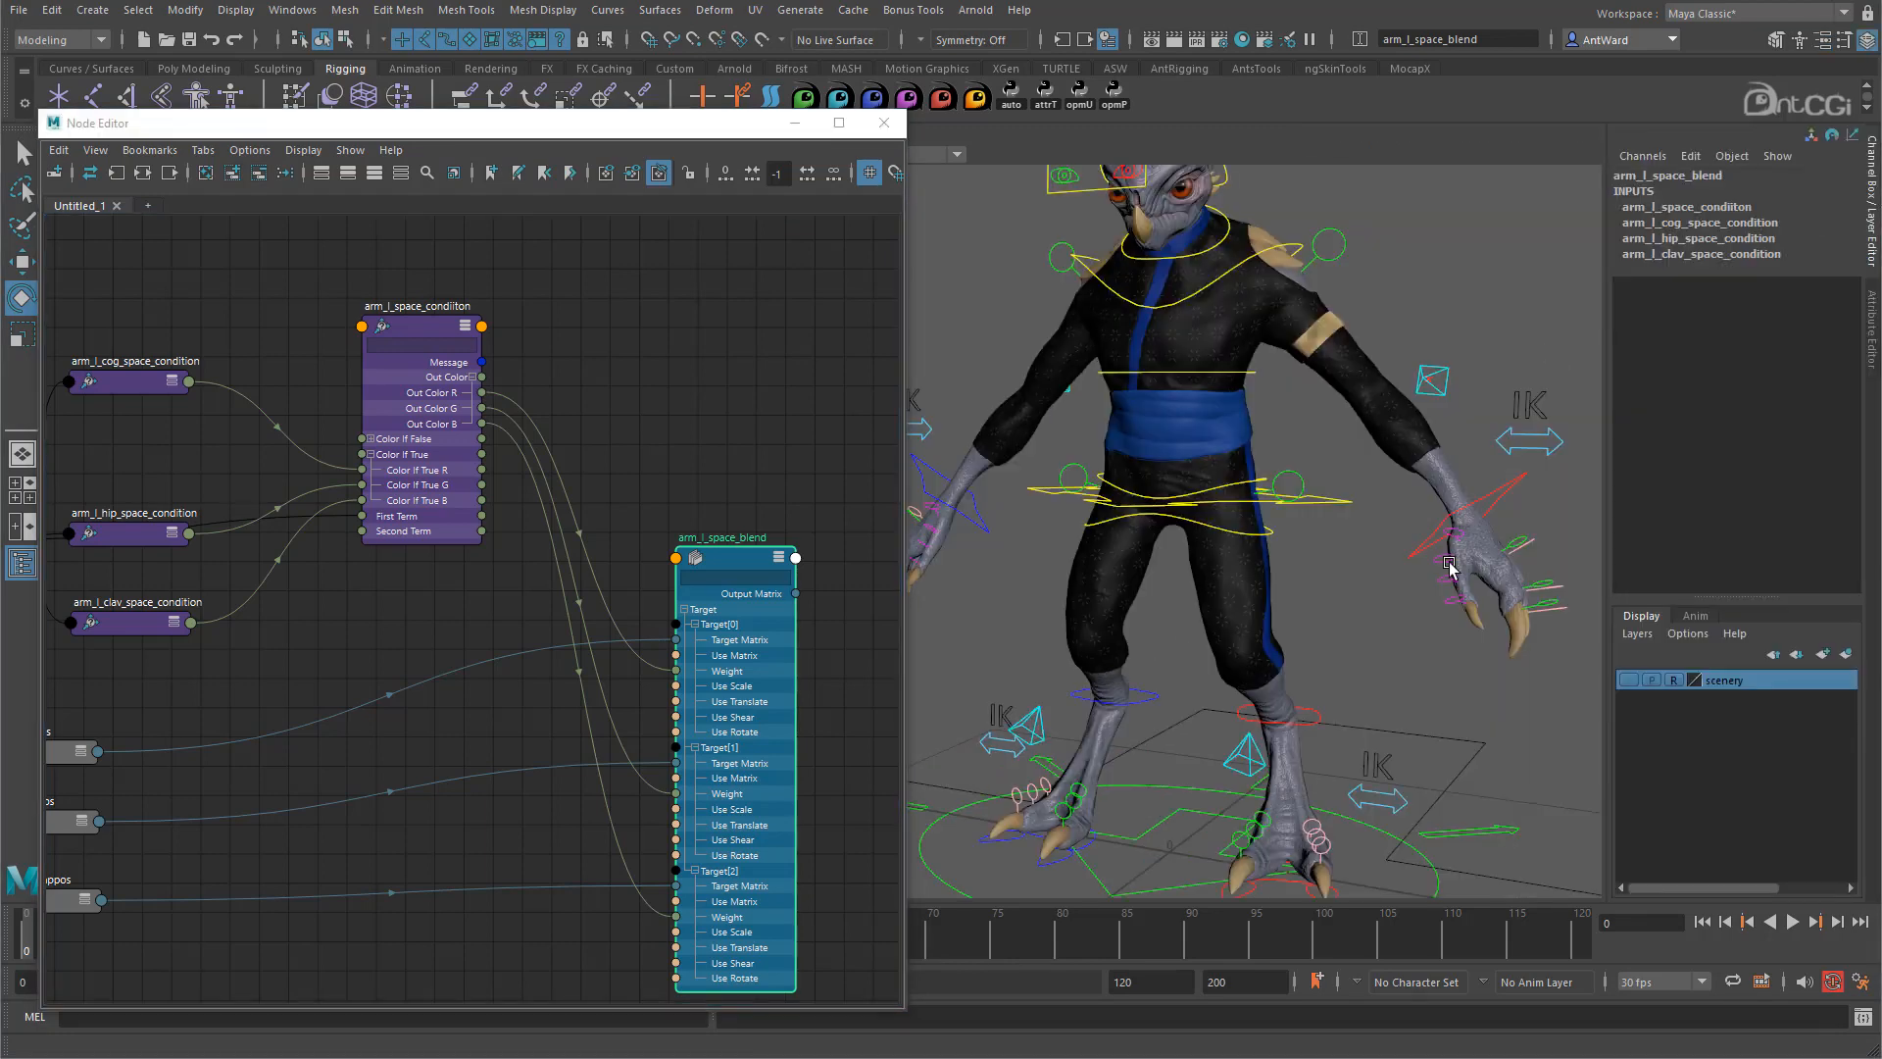
{"action": "mouse_move", "coordinate": [1274, 539]}
{"action": "right_mouse_down", "text": "alt"}
{"action": "mouse_move", "coordinate": [1128, 539]}
{"action": "mouse_move", "coordinate": [1304, 534]}
{"action": "right_mouse_up", "text": "alt"}
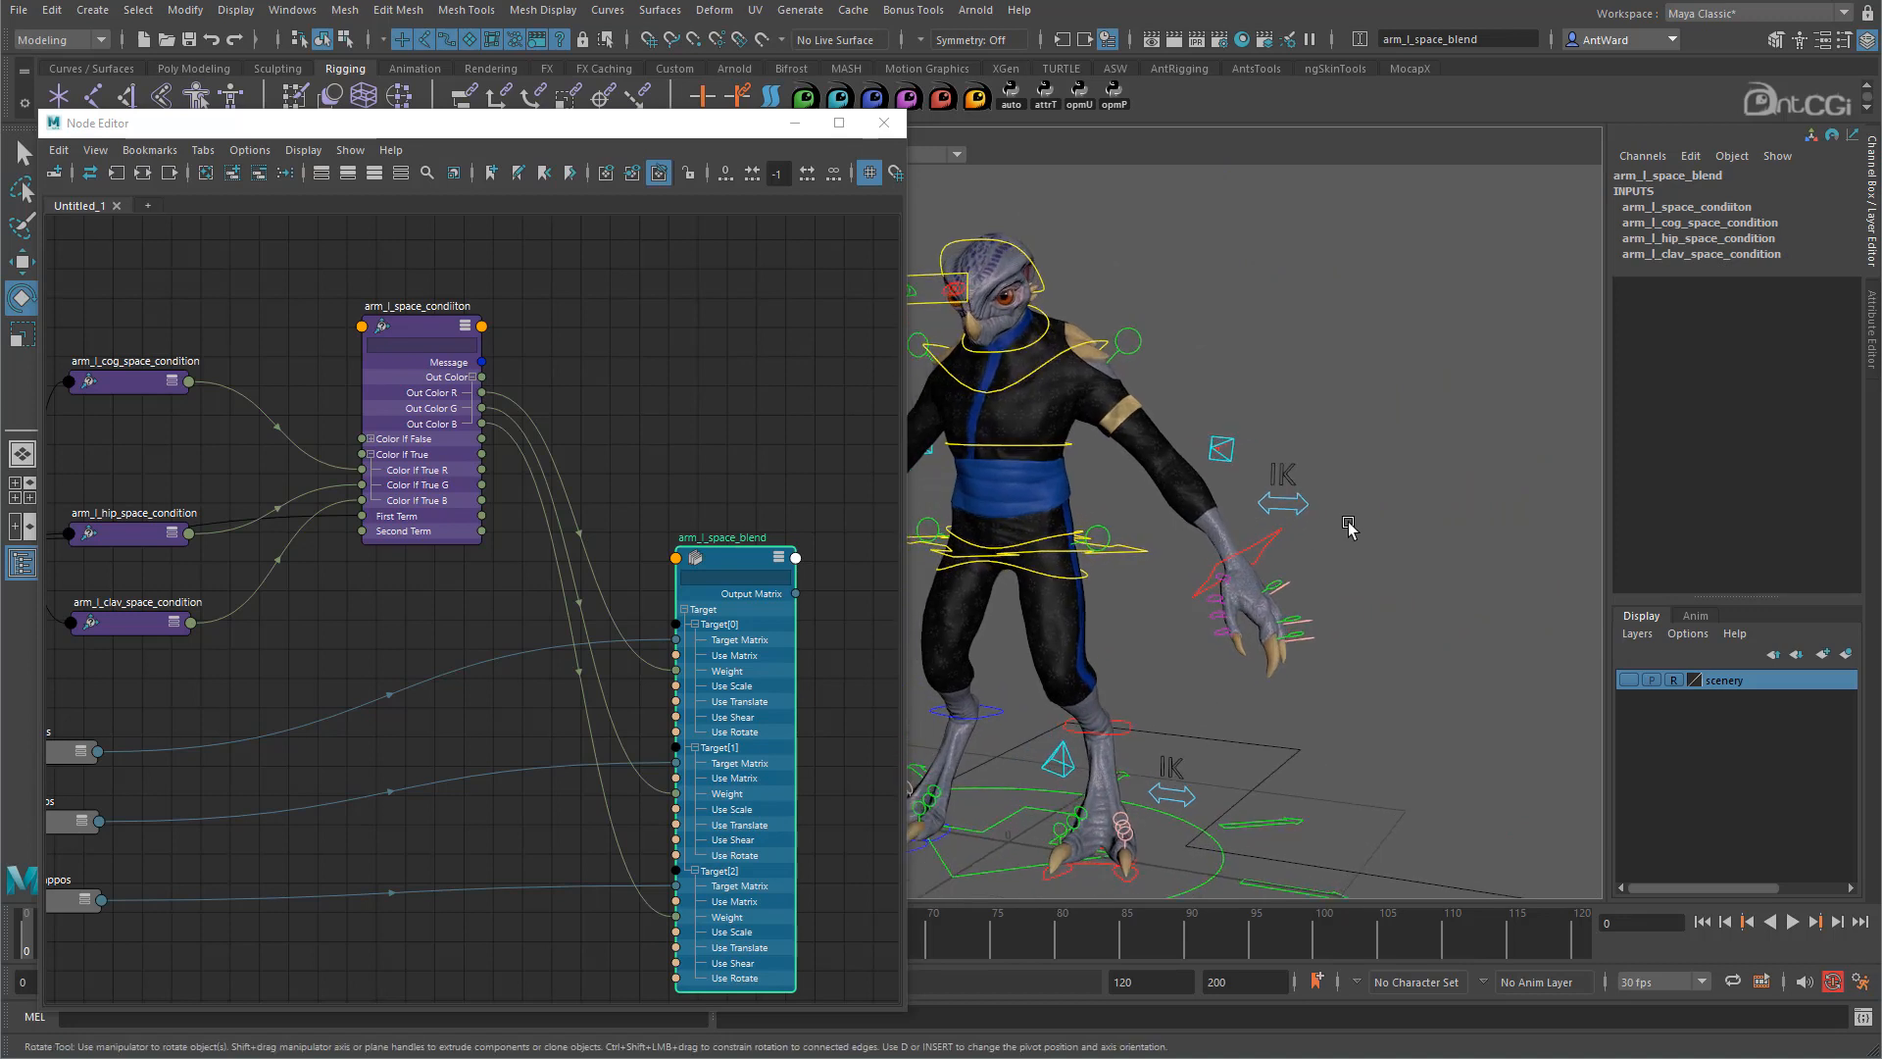
{"action": "left_click", "coordinate": [1269, 542]}
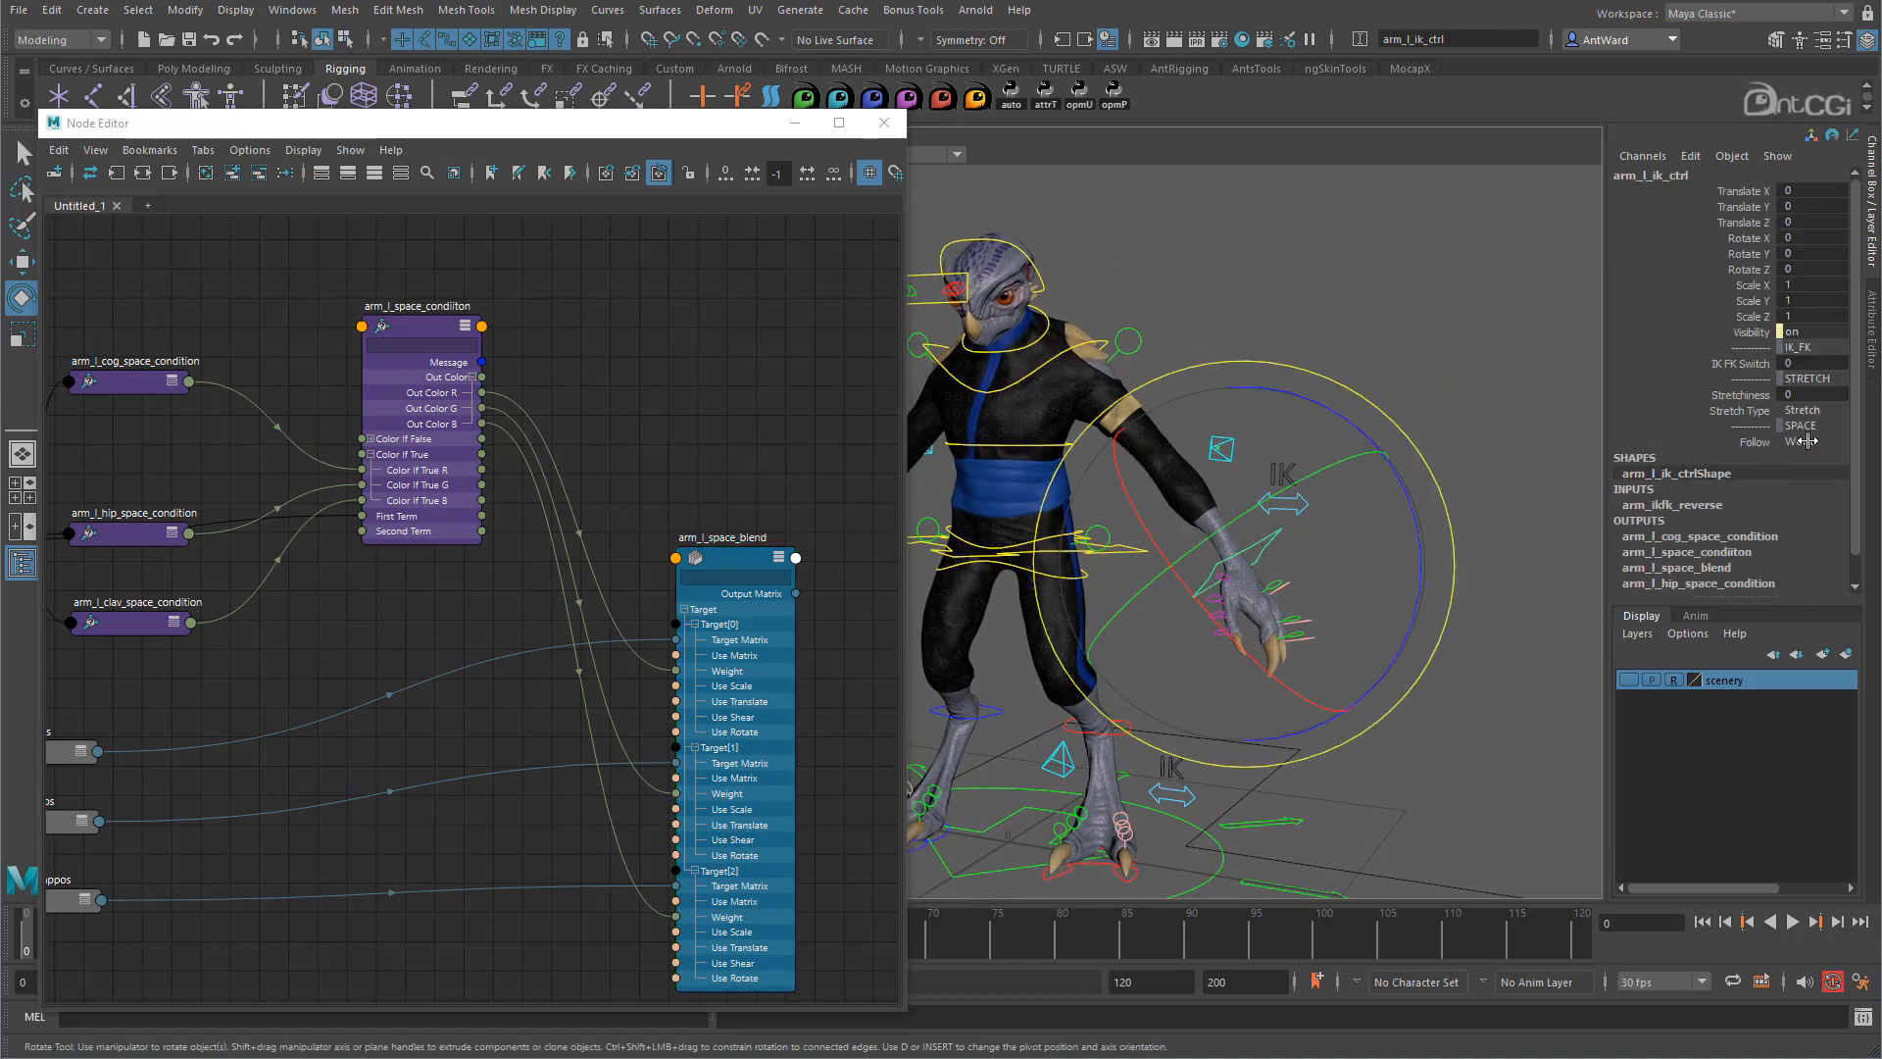
{"action": "left_click", "coordinate": [1189, 565]}
{"action": "left_click", "coordinate": [1128, 555]}
{"action": "left_click_drag", "start_coordinate": [1128, 555], "coordinate": [1127, 569]}
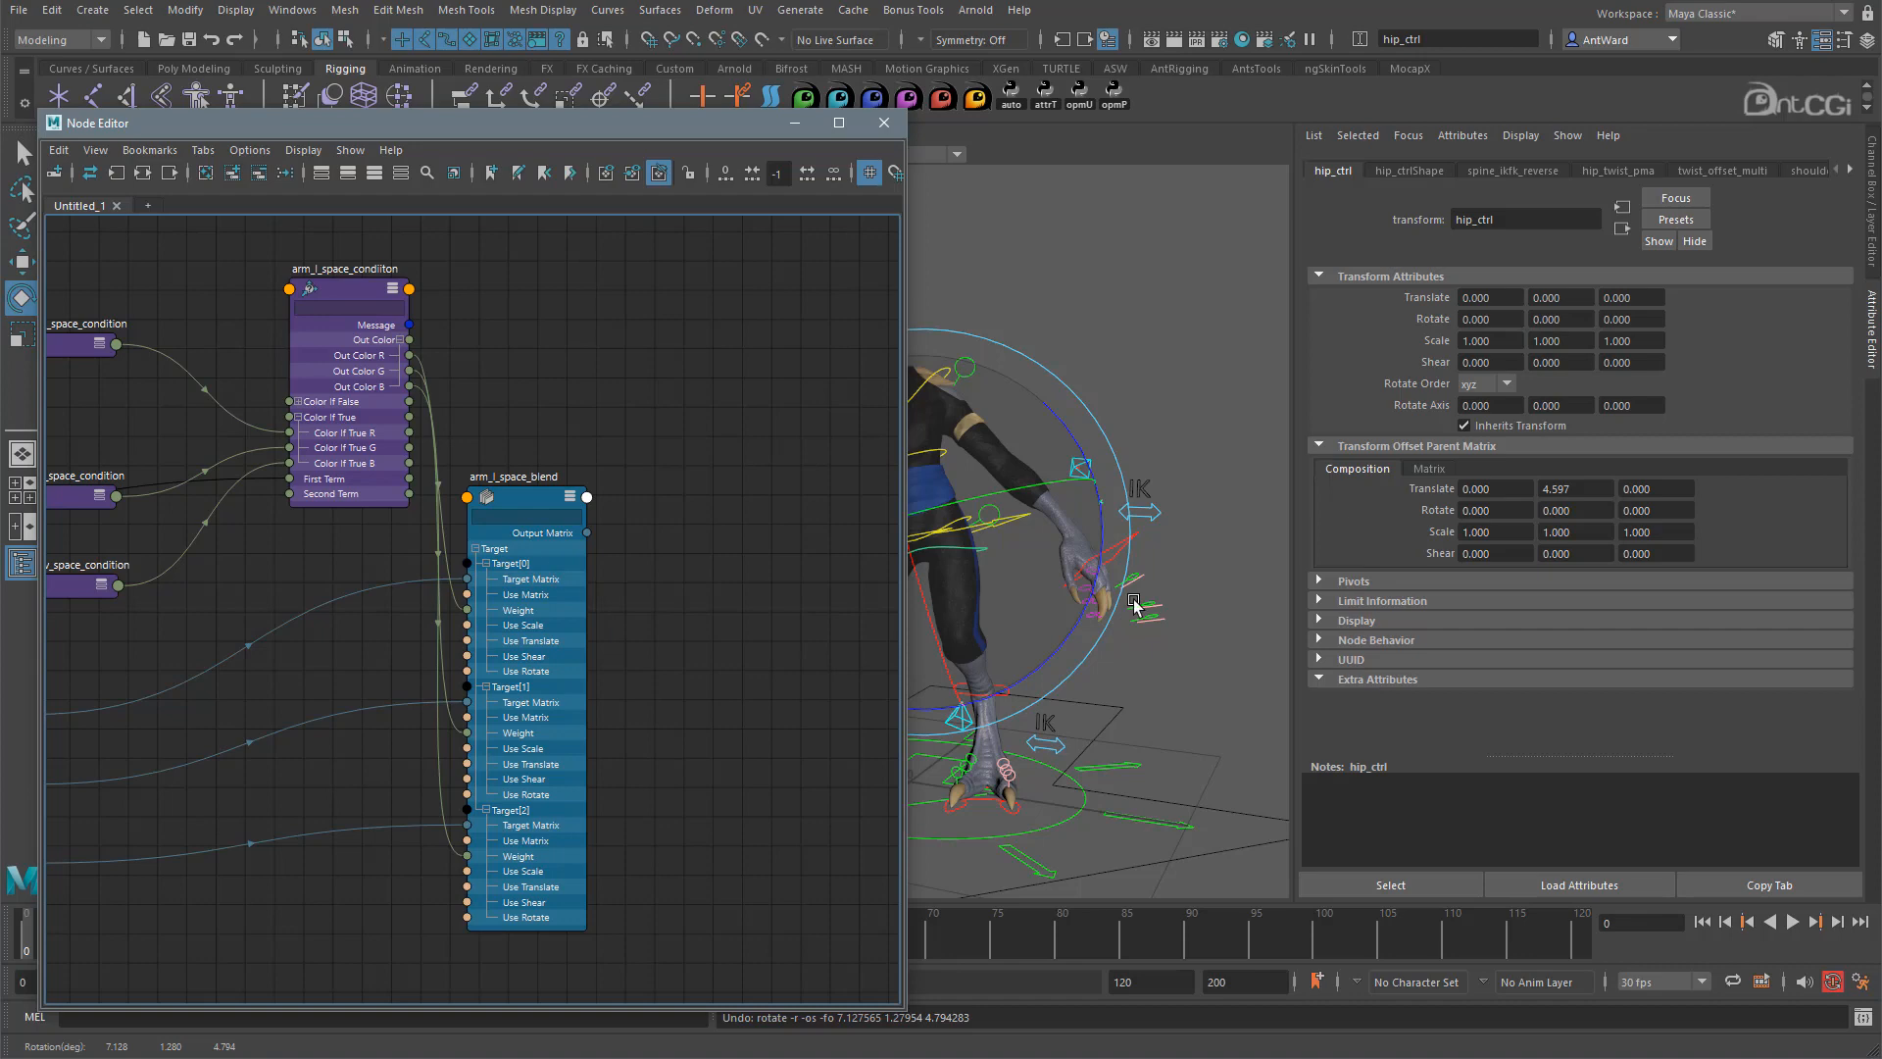
Select arm_l_ik_ctrl and move its node to the right of arm_l_space_blend in the node graph.
{"action": "left_click", "coordinate": [1137, 545]}
{"action": "left_click", "coordinate": [1105, 593]}
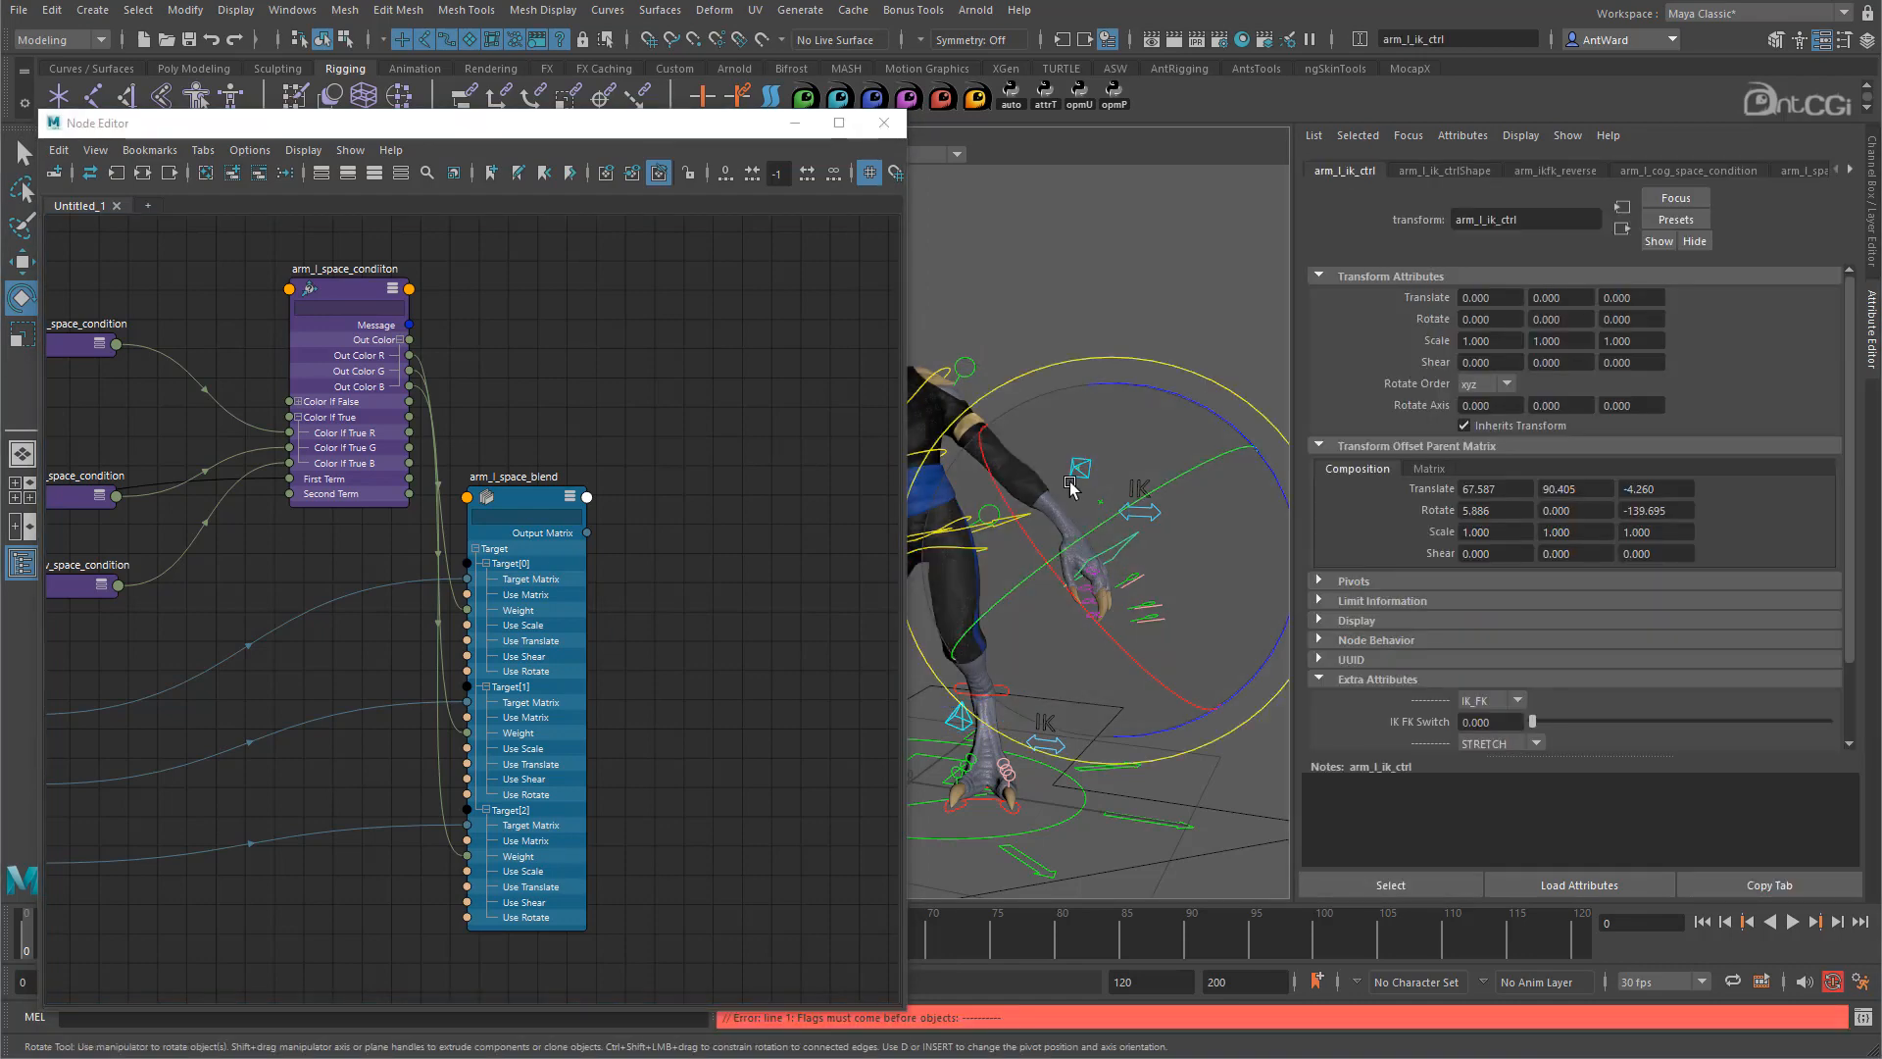
{"action": "left_click", "coordinate": [233, 173]}
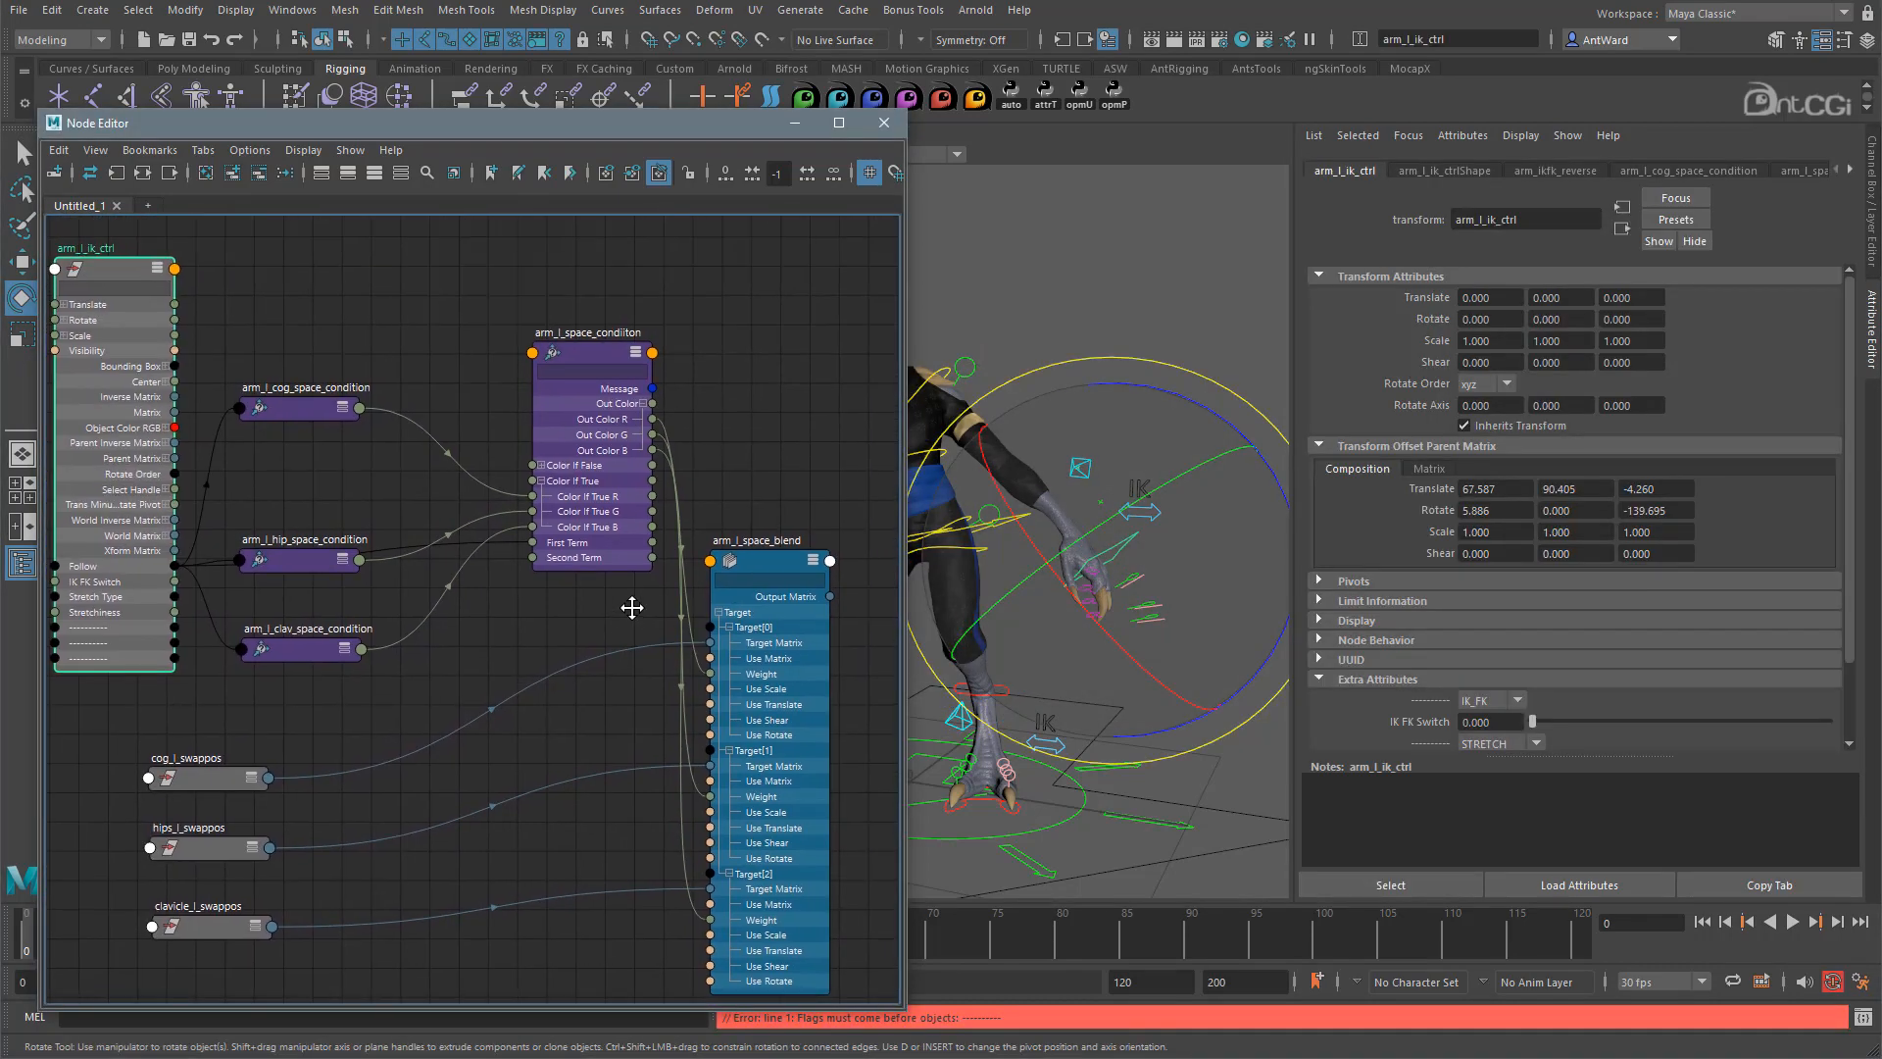
{"action": "scroll", "coordinate": [618, 568], "scroll_direction": "down", "scroll_amount": 2}
{"action": "left_click_drag", "start_coordinate": [213, 334], "coordinate": [907, 279]}
{"action": "middle_click_drag", "start_coordinate": [714, 553], "coordinate": [464, 537], "text": "alt"}
{"action": "left_click_drag", "start_coordinate": [543, 586], "coordinate": [630, 268]}
{"action": "left_click", "coordinate": [669, 272]}
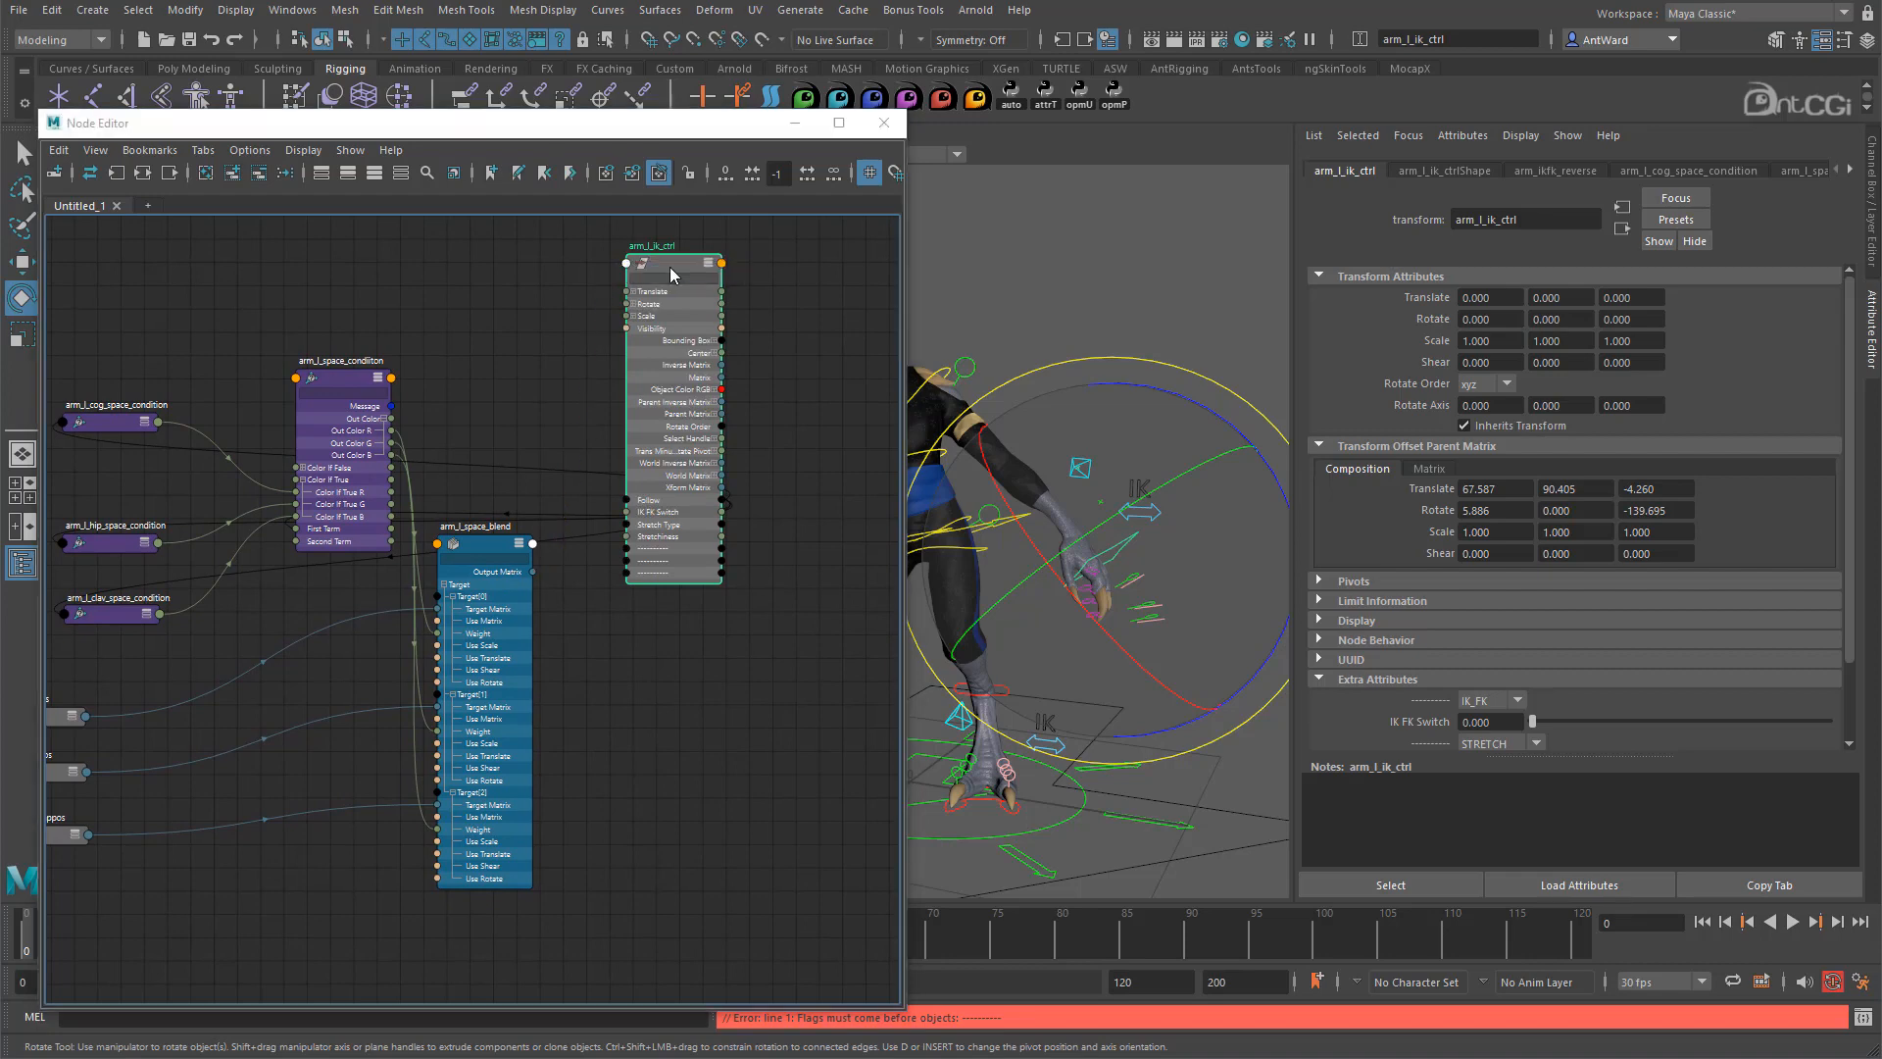
Connect arm_l_space_blend's Output Matrix to arm_l_ik_ctrl's Offset Parent Matrix and minimize the Node Editor.
{"action": "scroll", "coordinate": [1319, 576], "scroll_direction": "down", "scroll_amount": 10}
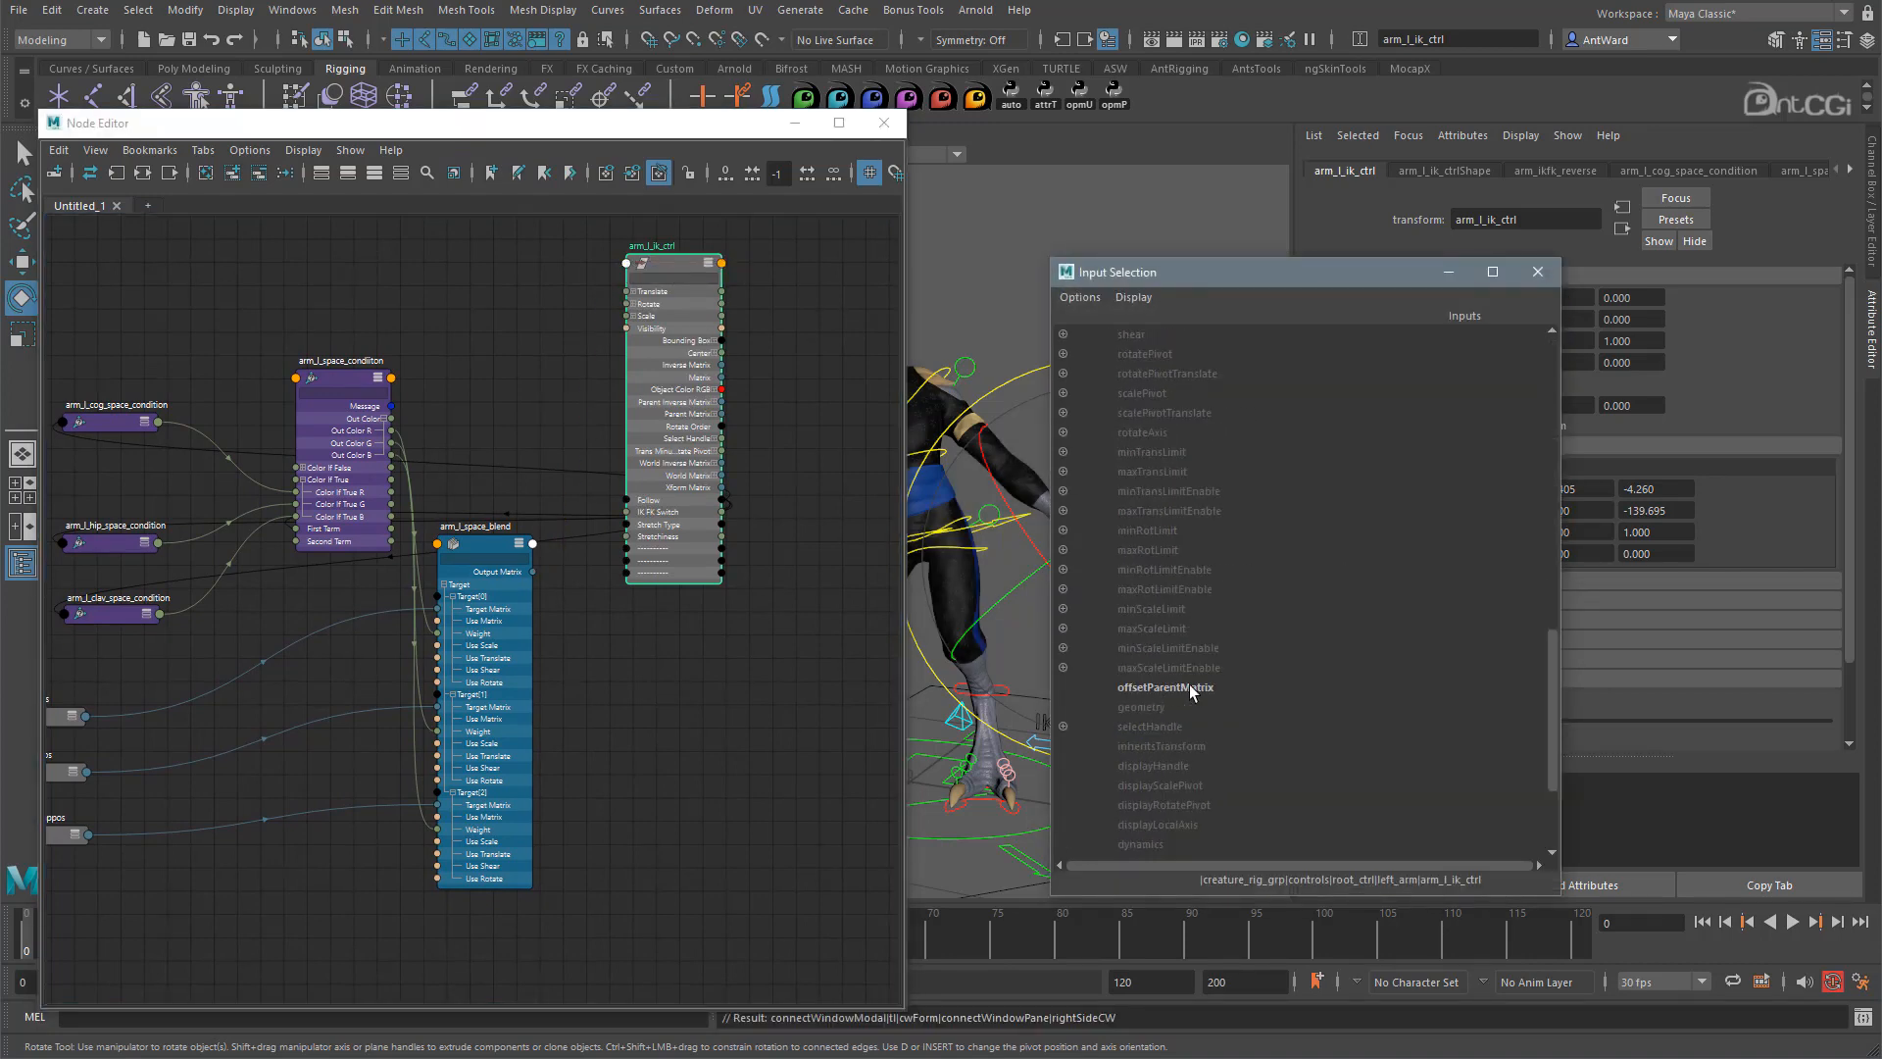
{"action": "left_click", "coordinate": [1190, 685]}
{"action": "left_click_drag", "start_coordinate": [1138, 612], "coordinate": [992, 457], "text": "alt"}
{"action": "left_click", "coordinate": [798, 128]}
Rotate cog_ctrl to test whether the left arm follows it in COG space, and reselect arm_l_ik_ctrl.
{"action": "left_click", "coordinate": [993, 457]}
{"action": "left_click_drag", "start_coordinate": [853, 459], "coordinate": [865, 525], "text": "alt"}
{"action": "left_click", "coordinate": [765, 516]}
{"action": "left_click", "coordinate": [1005, 500]}
{"action": "left_click", "coordinate": [841, 461]}
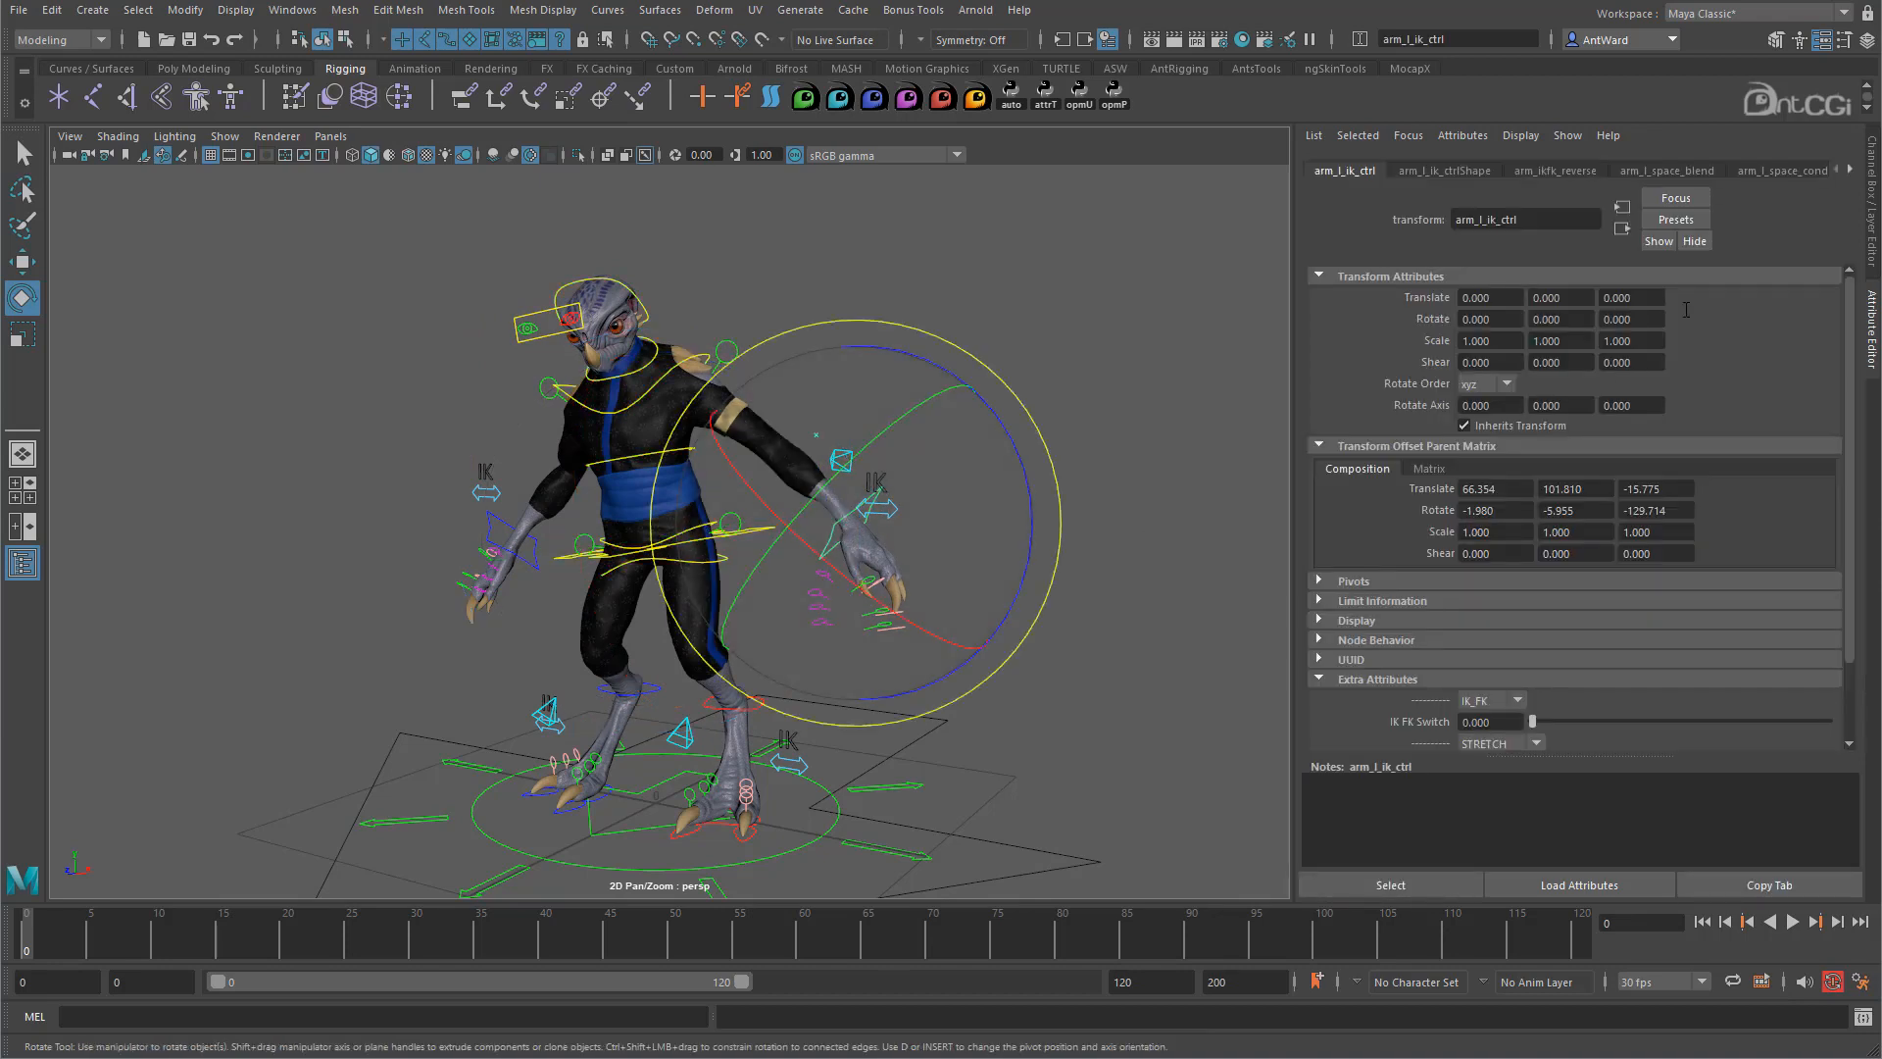
Set arm_l_ik_ctrl's Follow to Hips and rotate hip_ctrl to test whether the left arm follows.
{"action": "left_click", "coordinate": [1868, 233]}
{"action": "left_click", "coordinate": [1814, 442]}
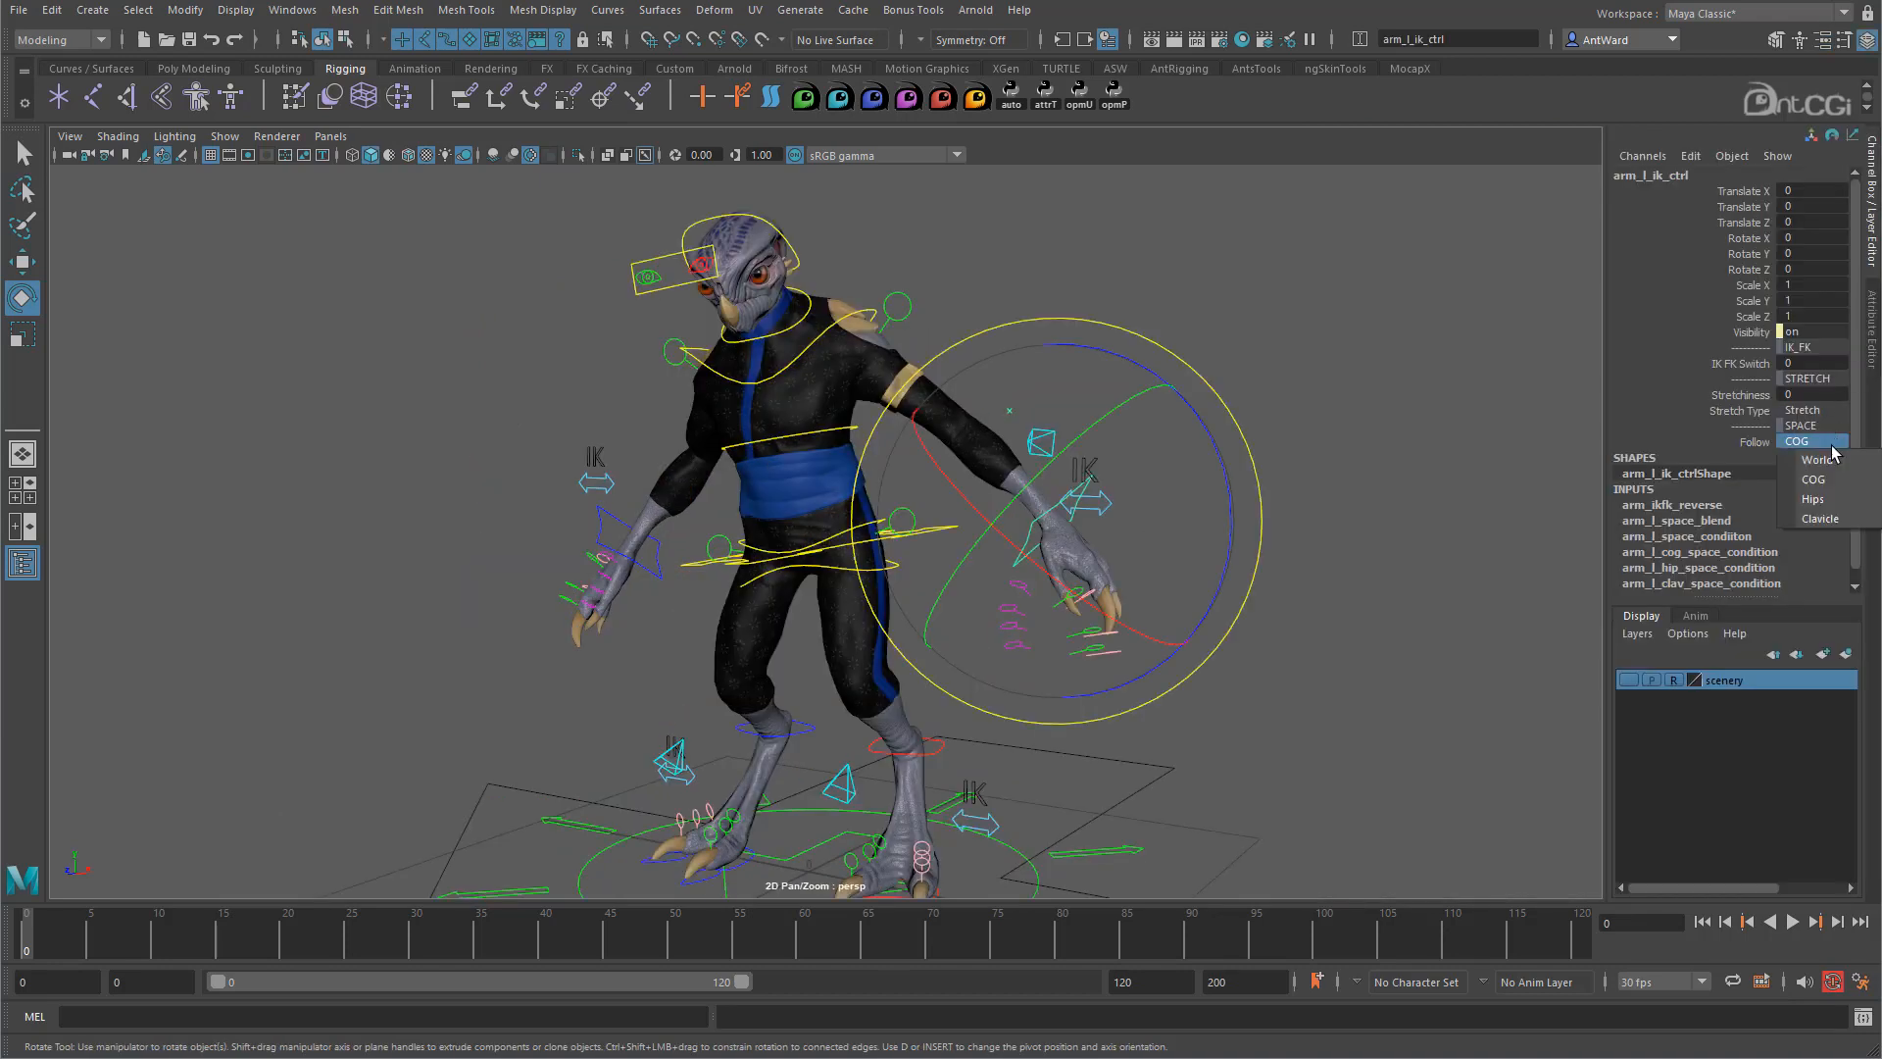
{"action": "left_click", "coordinate": [1816, 501]}
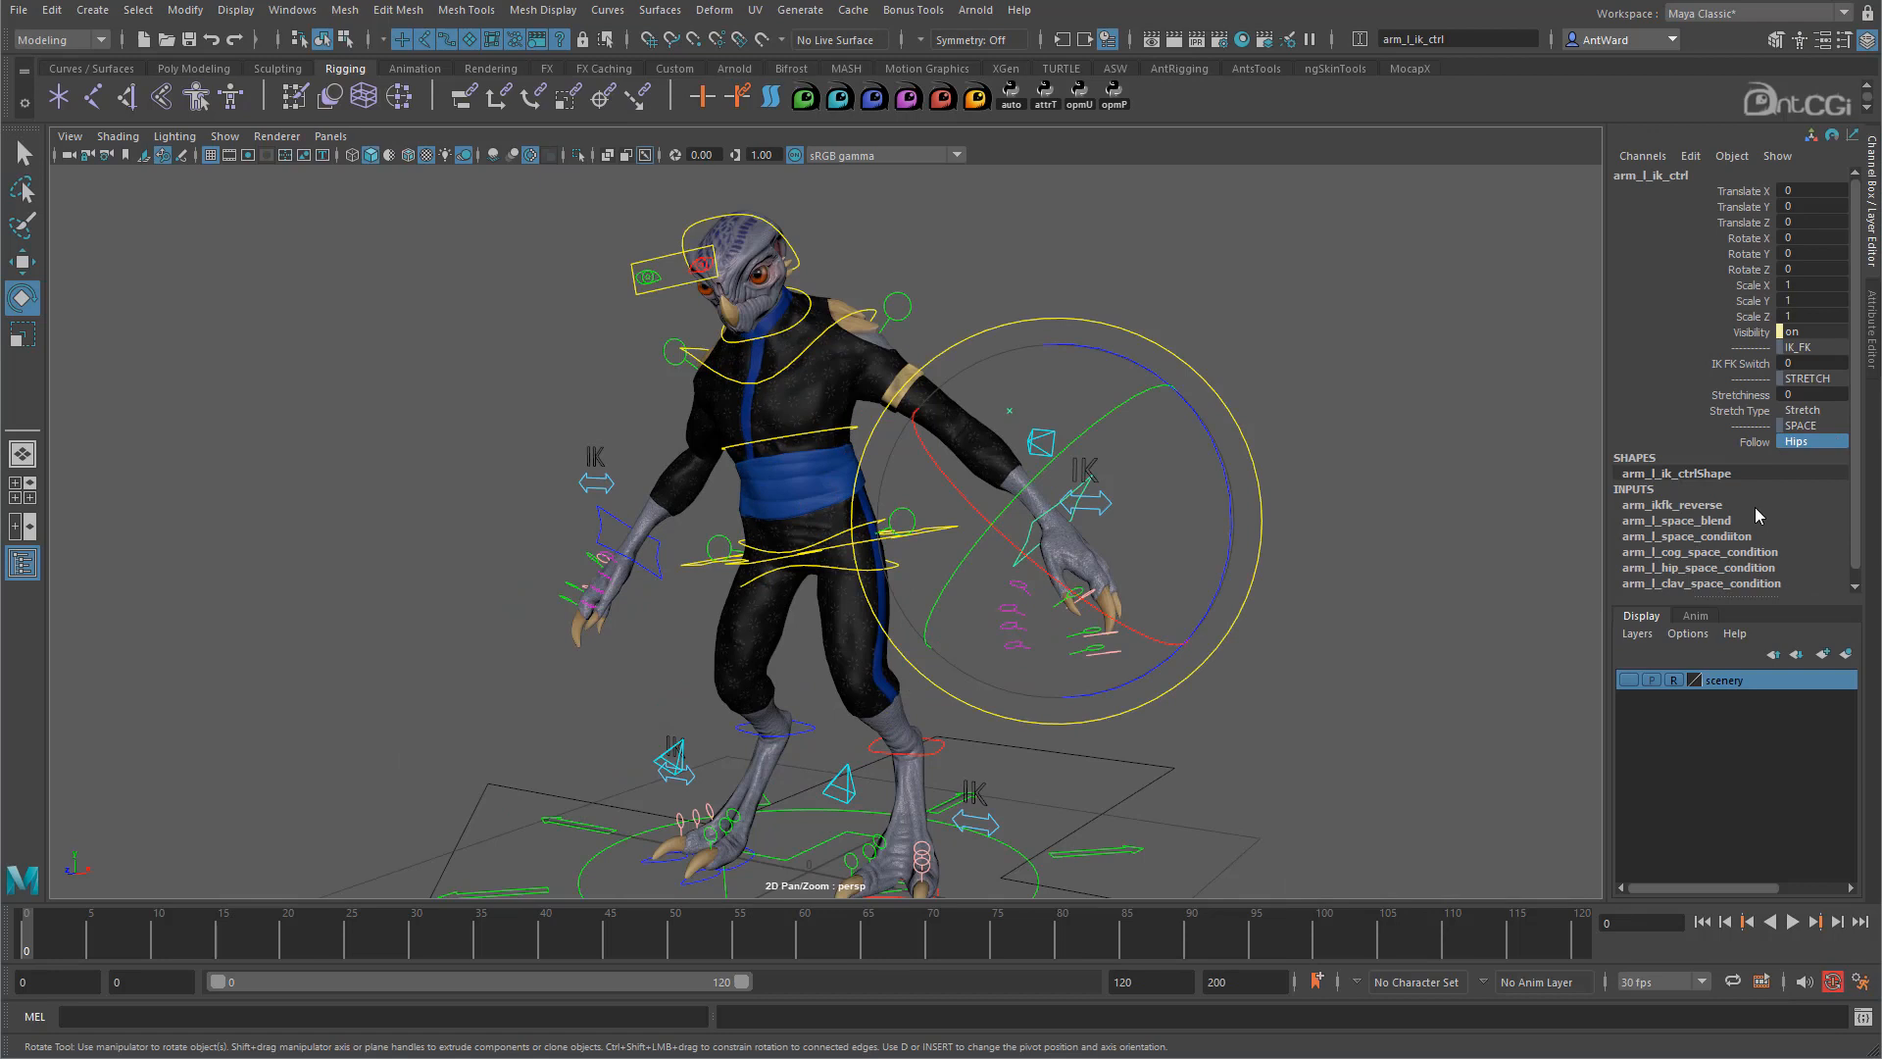
{"action": "left_click", "coordinate": [1386, 561]}
{"action": "left_click", "coordinate": [894, 569]}
{"action": "left_click_drag", "start_coordinate": [895, 571], "coordinate": [846, 561]}
{"action": "key", "text": "ctrl+z"}
{"action": "key", "text": "ctrl+z"}
{"action": "key", "text": "ctrl+z"}
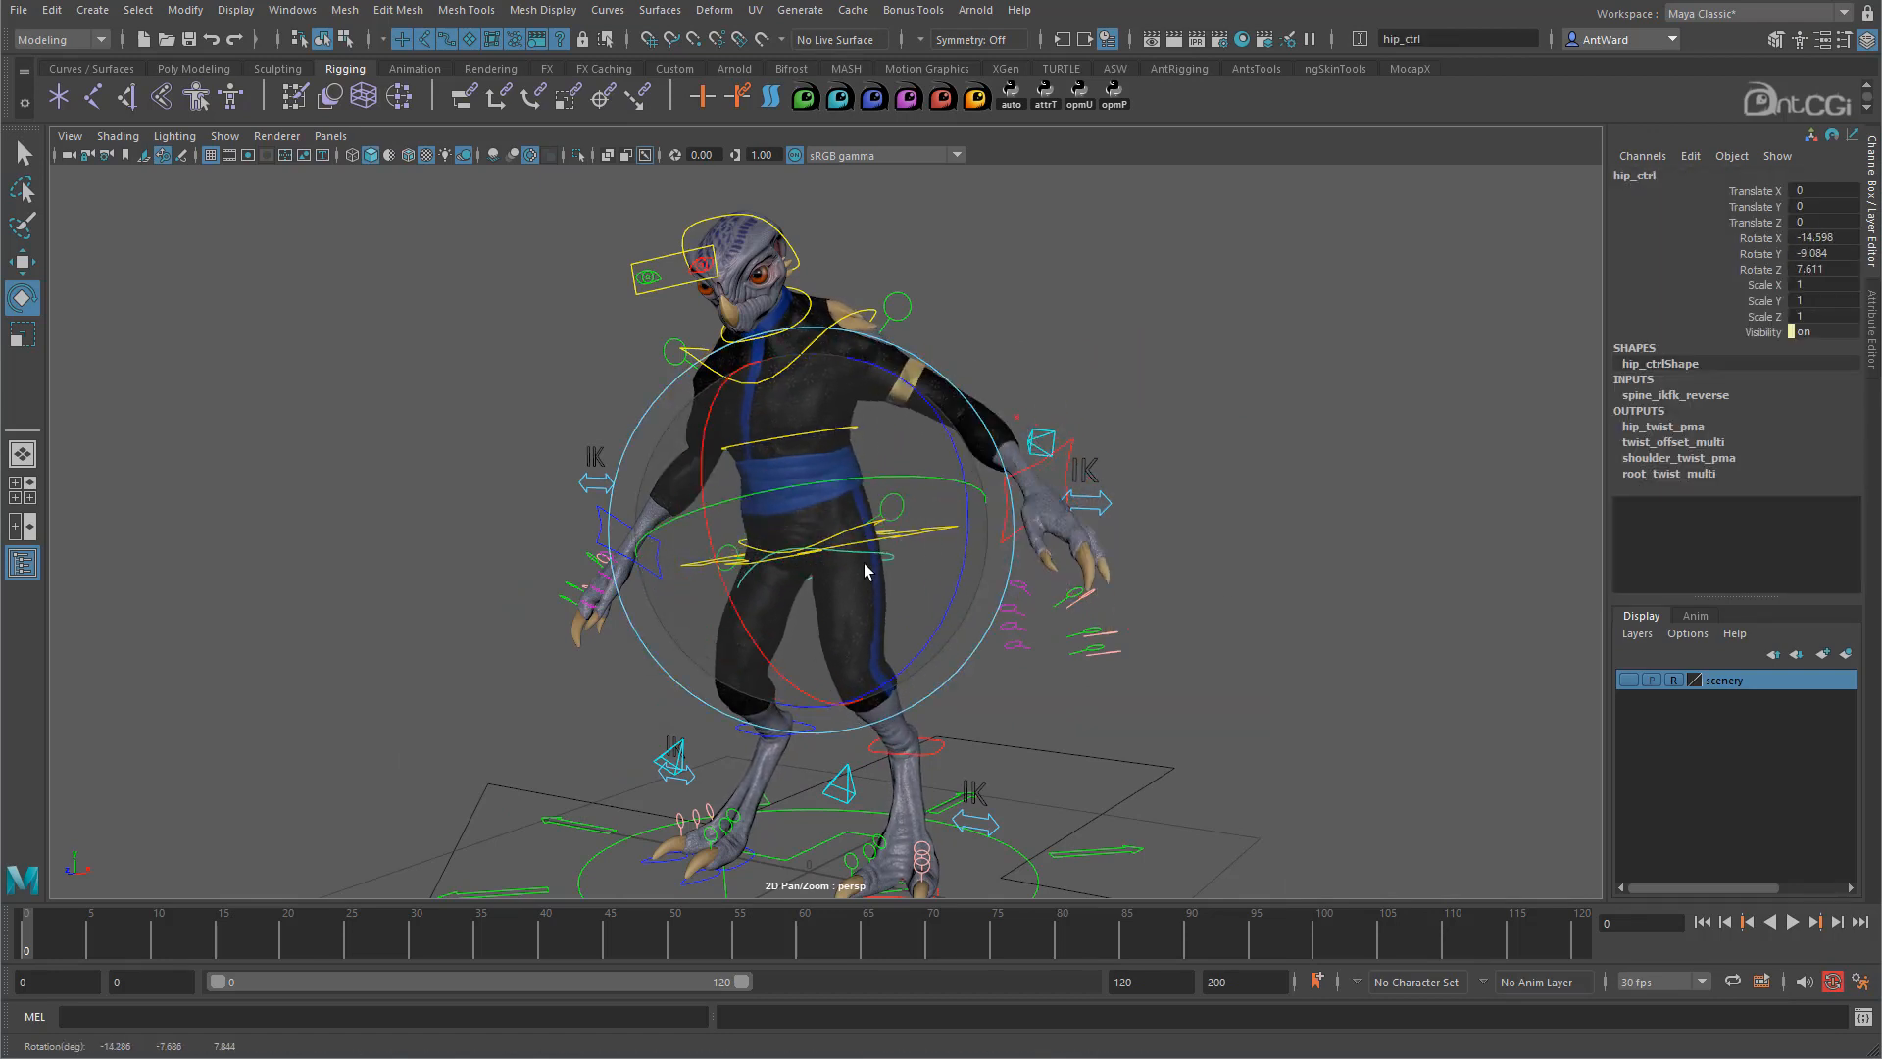
{"action": "left_click_drag", "start_coordinate": [959, 598], "coordinate": [918, 608]}
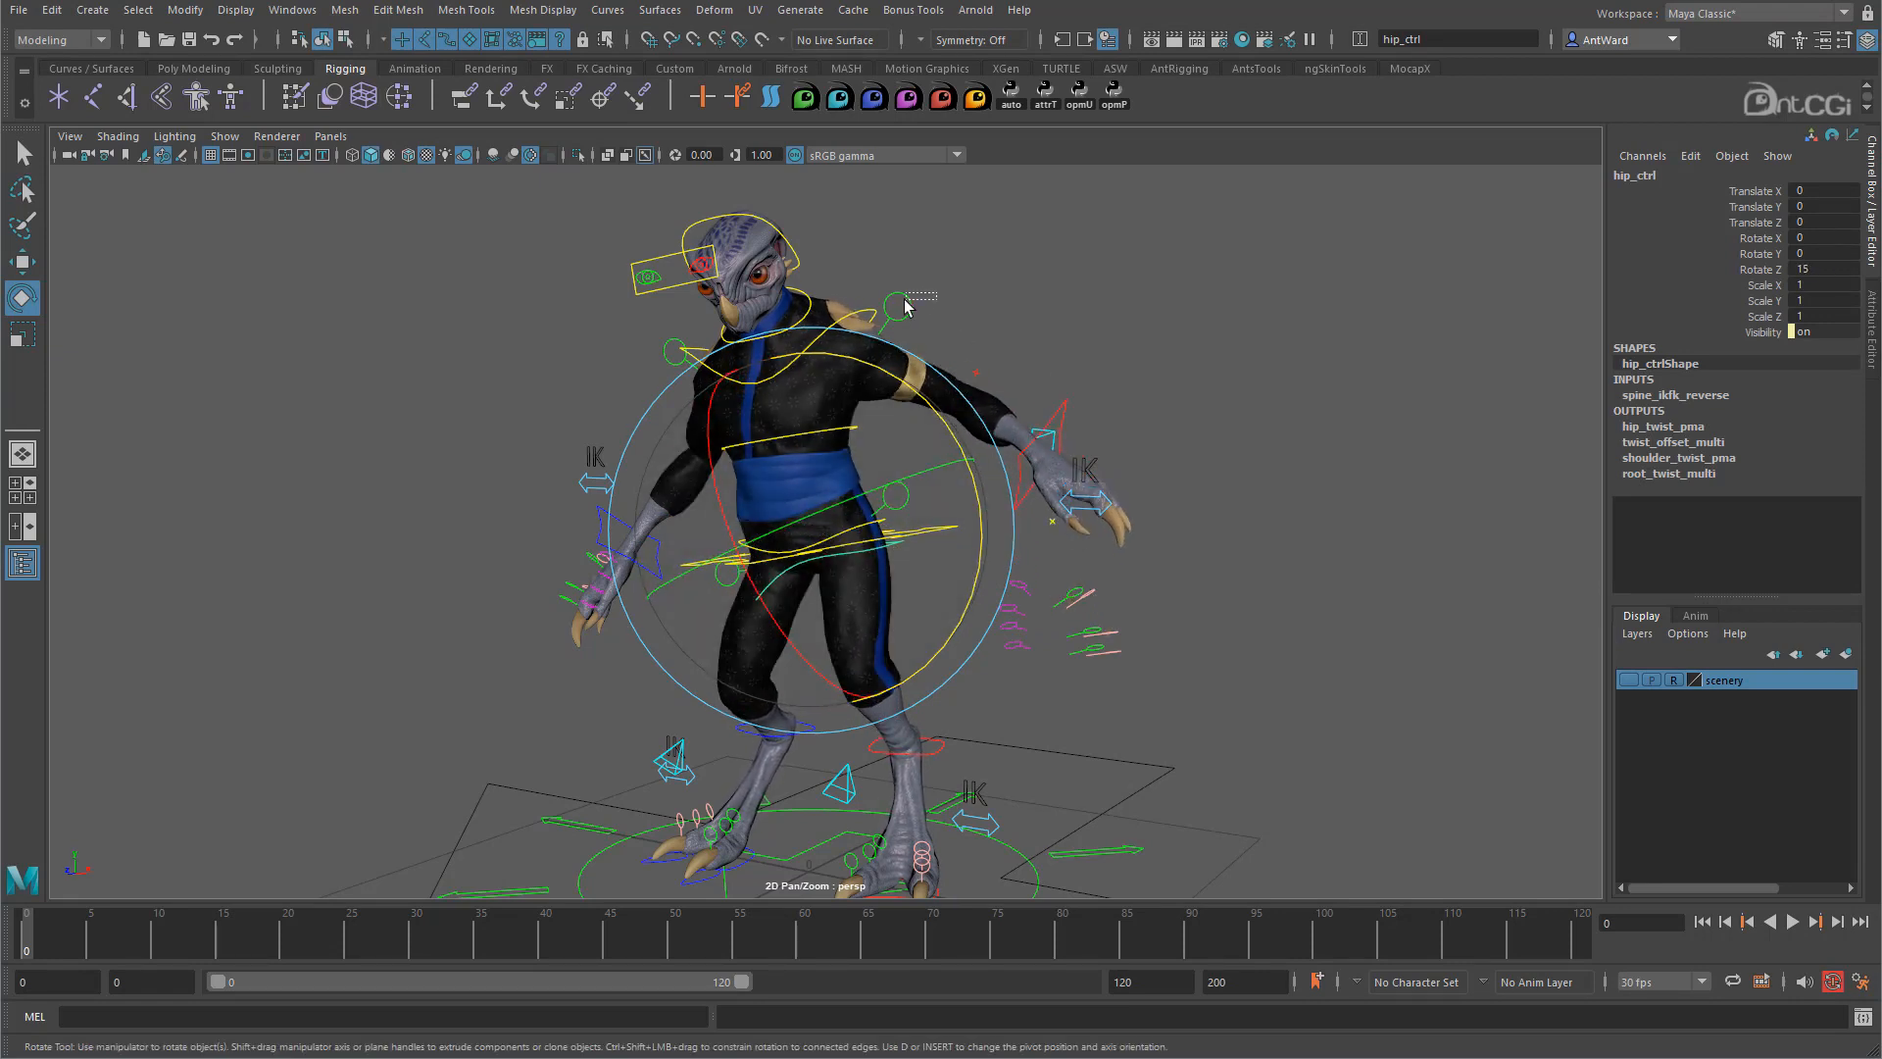
Set arm_l_ik_ctrl's Follow to Clavicle and rotate arm_root_l_ctrl to test whether the left arm follows.
{"action": "left_click", "coordinate": [949, 333]}
{"action": "left_click_drag", "start_coordinate": [947, 351], "coordinate": [940, 356]}
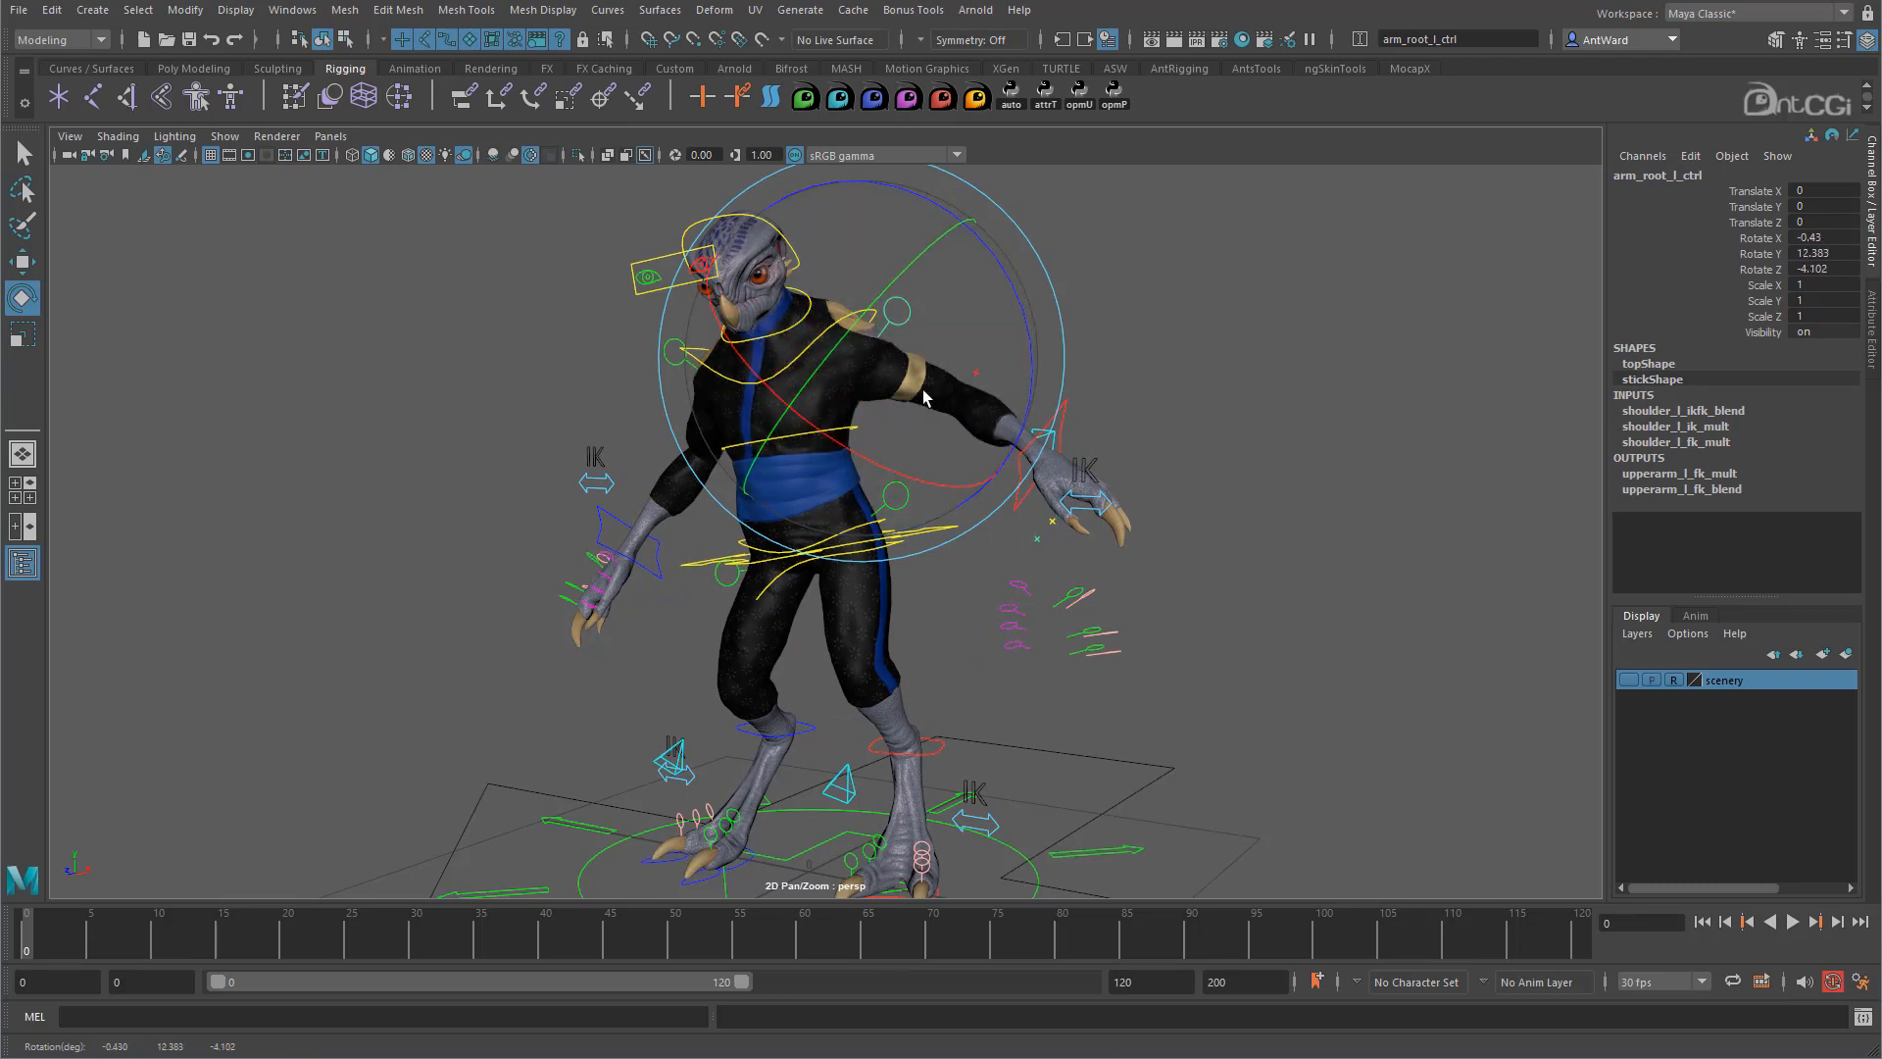
{"action": "left_click", "coordinate": [1058, 431]}
{"action": "left_click", "coordinate": [1799, 443]}
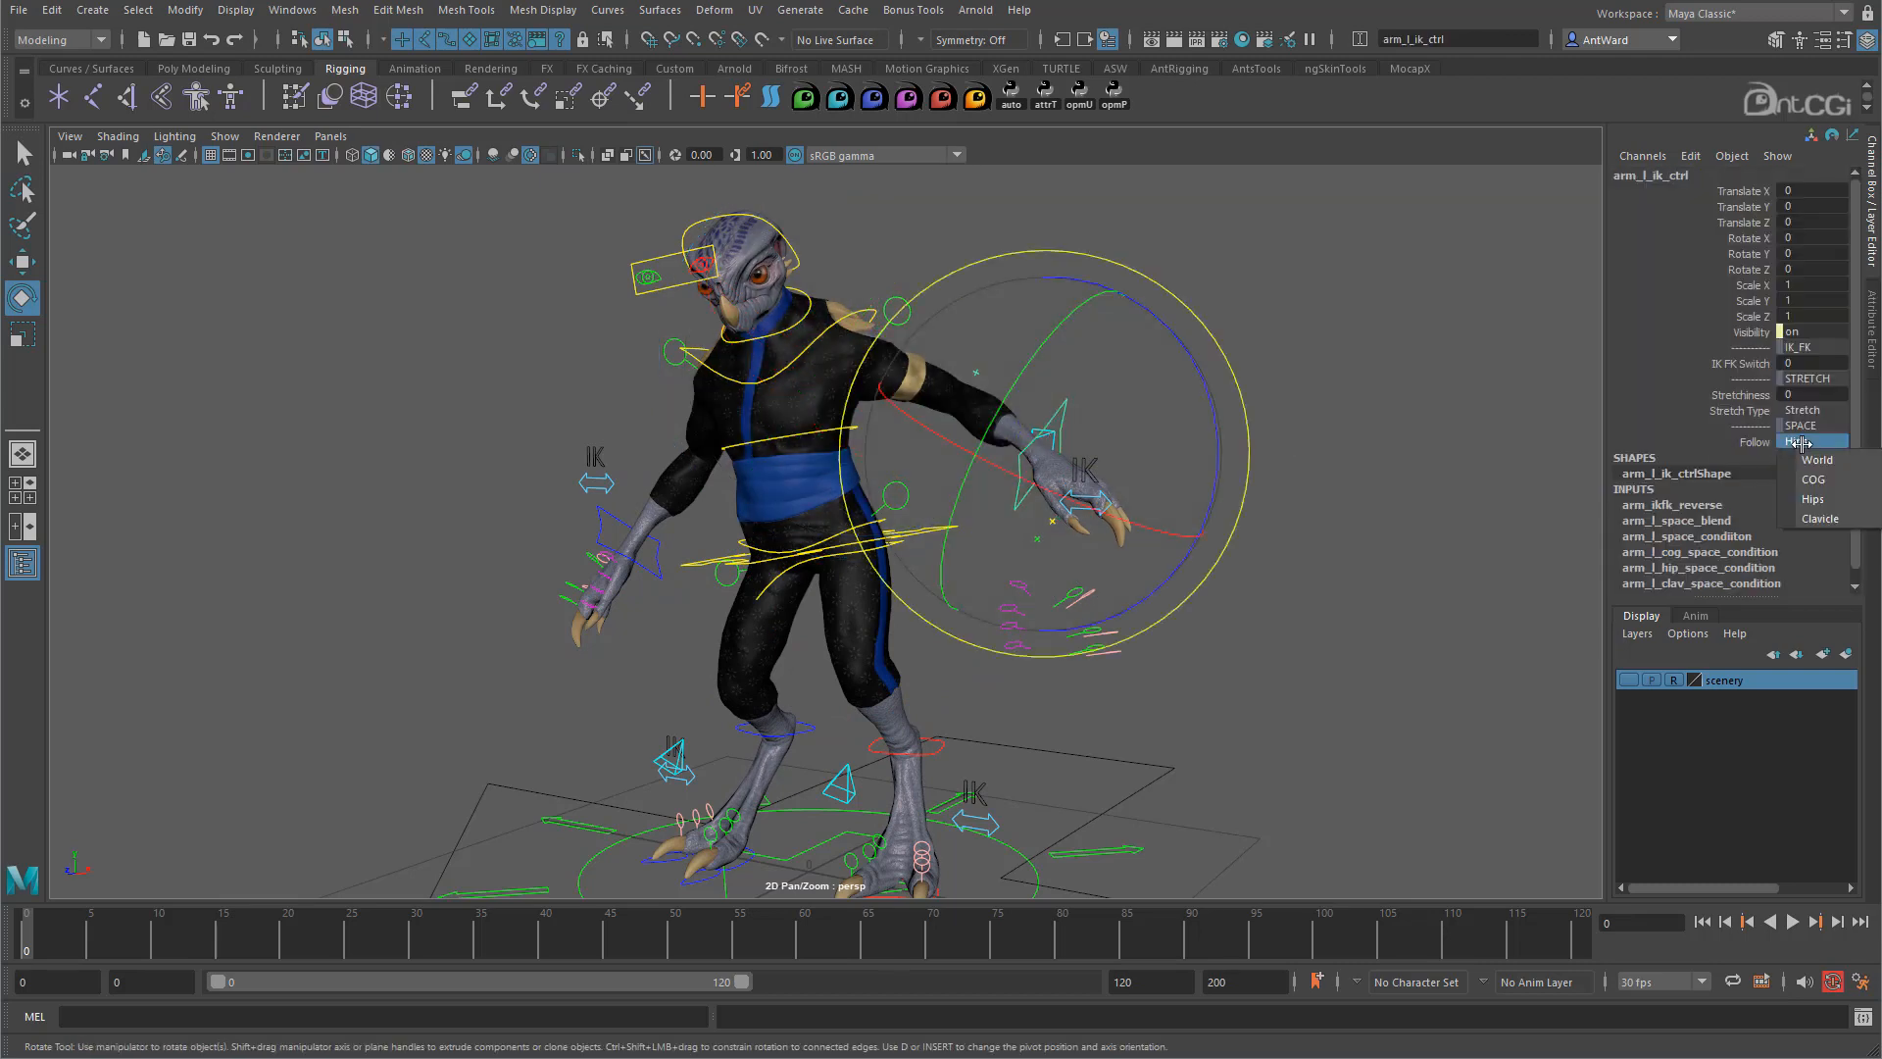
{"action": "left_click", "coordinate": [1819, 520]}
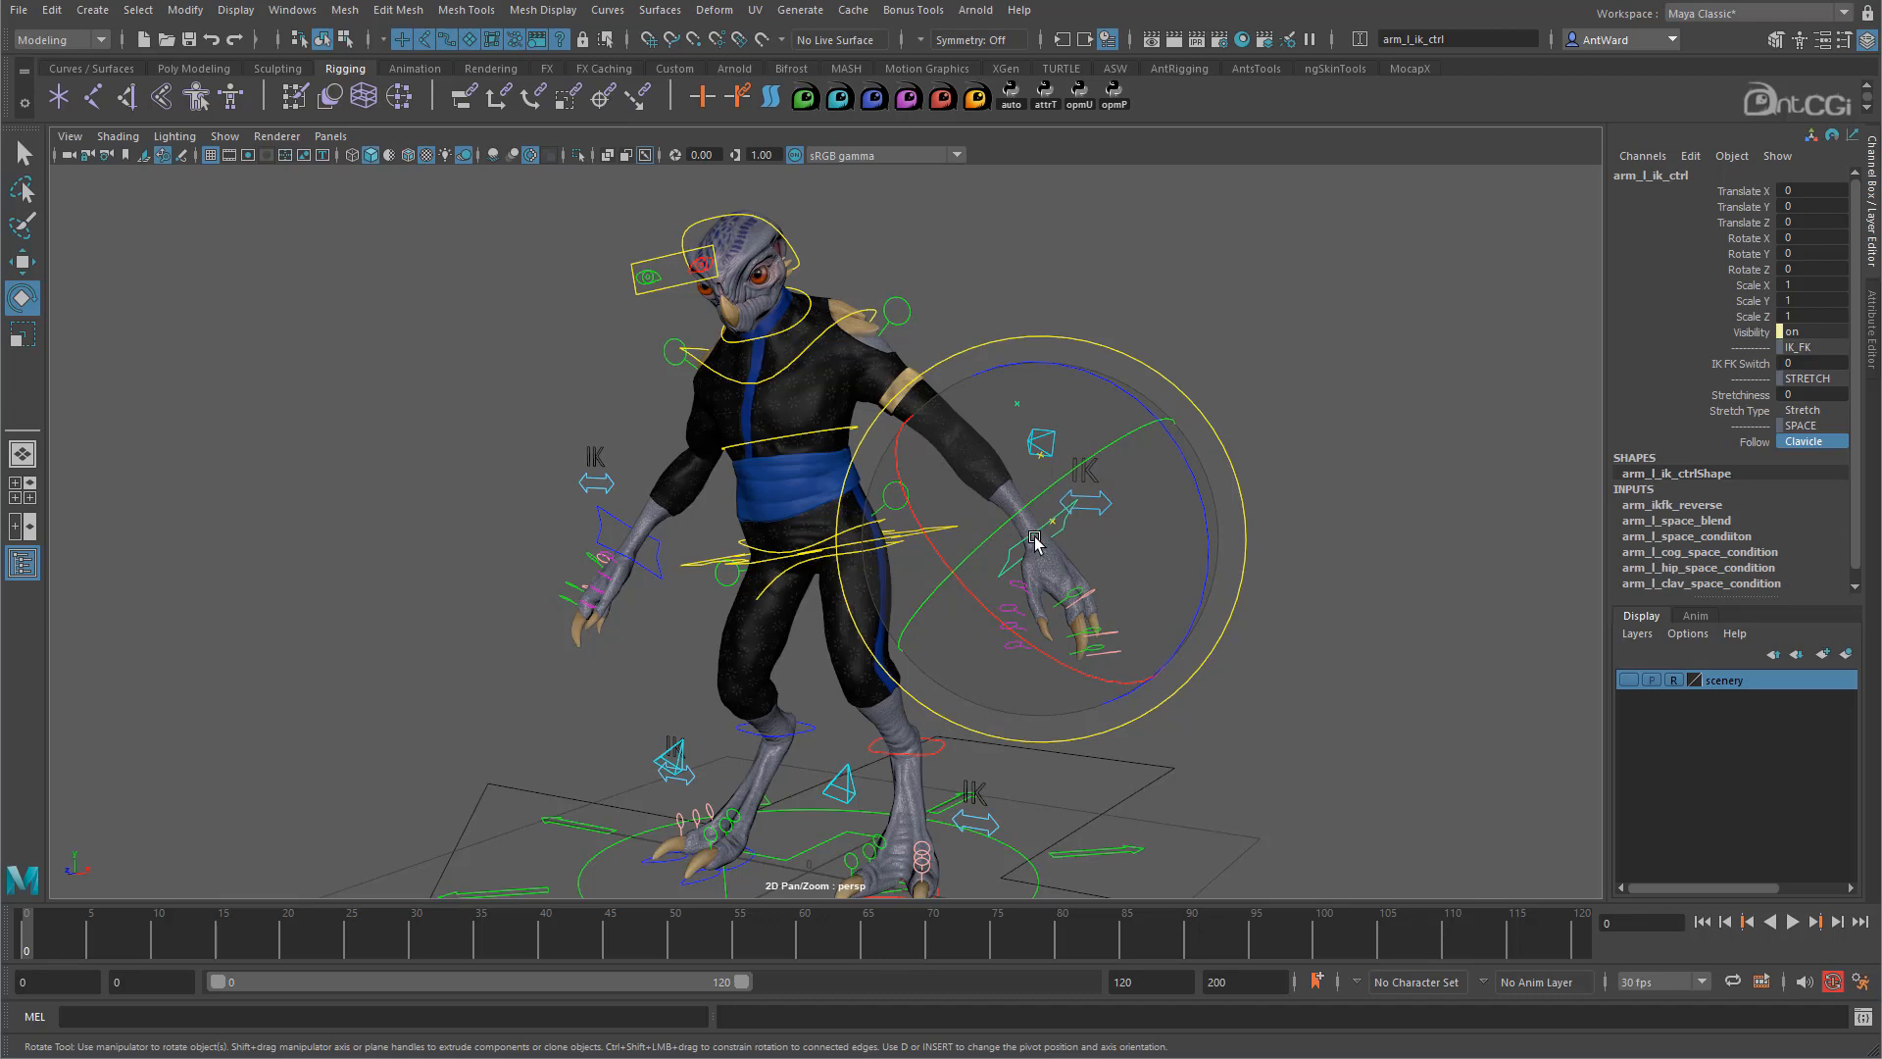
{"action": "left_click", "coordinate": [900, 308]}
{"action": "mouse_move", "coordinate": [984, 383]}
{"action": "left_mouse_down"}
{"action": "mouse_move", "coordinate": [983, 312]}
{"action": "mouse_move", "coordinate": [987, 387]}
{"action": "mouse_move", "coordinate": [956, 358]}
{"action": "mouse_move", "coordinate": [972, 351]}
{"action": "mouse_move", "coordinate": [981, 419]}
{"action": "left_mouse_up"}
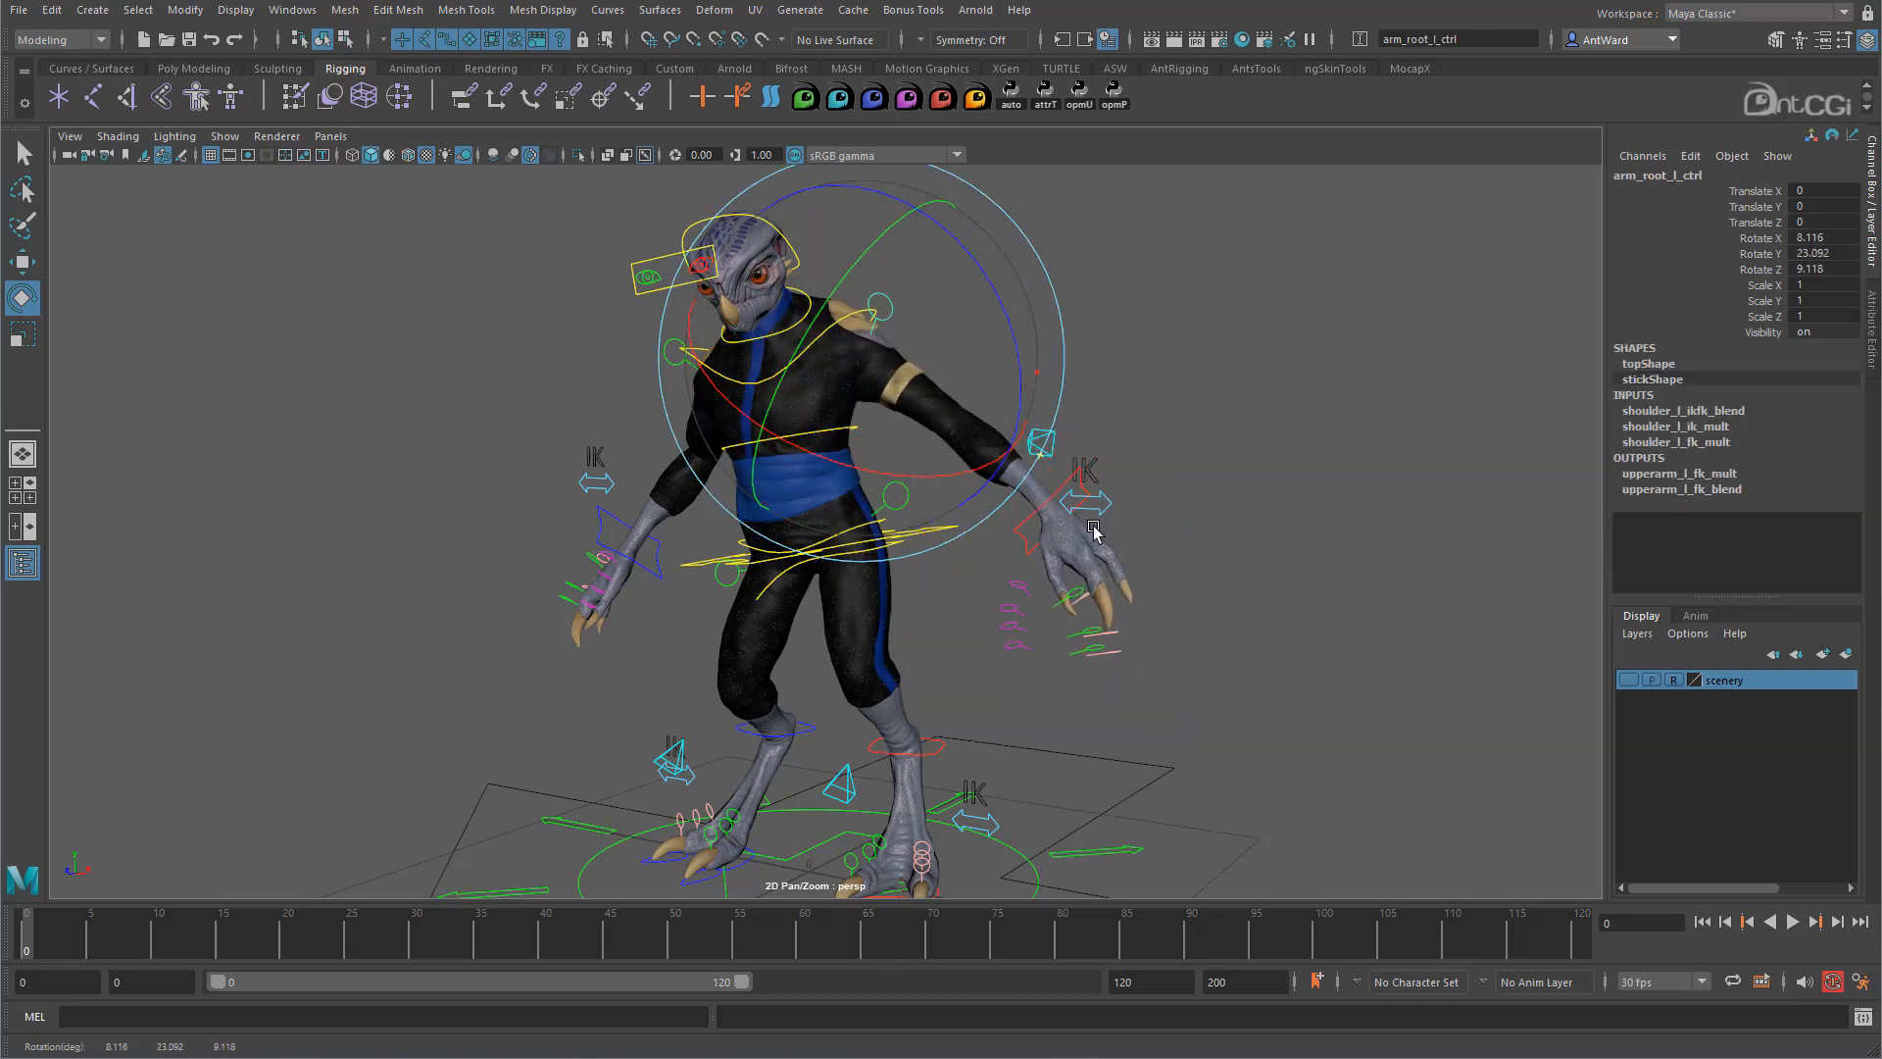
{"action": "left_click_drag", "start_coordinate": [996, 626], "coordinate": [1083, 647], "text": "alt"}
{"action": "left_click", "coordinate": [1303, 471]}
{"action": "left_click_drag", "start_coordinate": [1303, 471], "coordinate": [1218, 494], "text": "alt"}
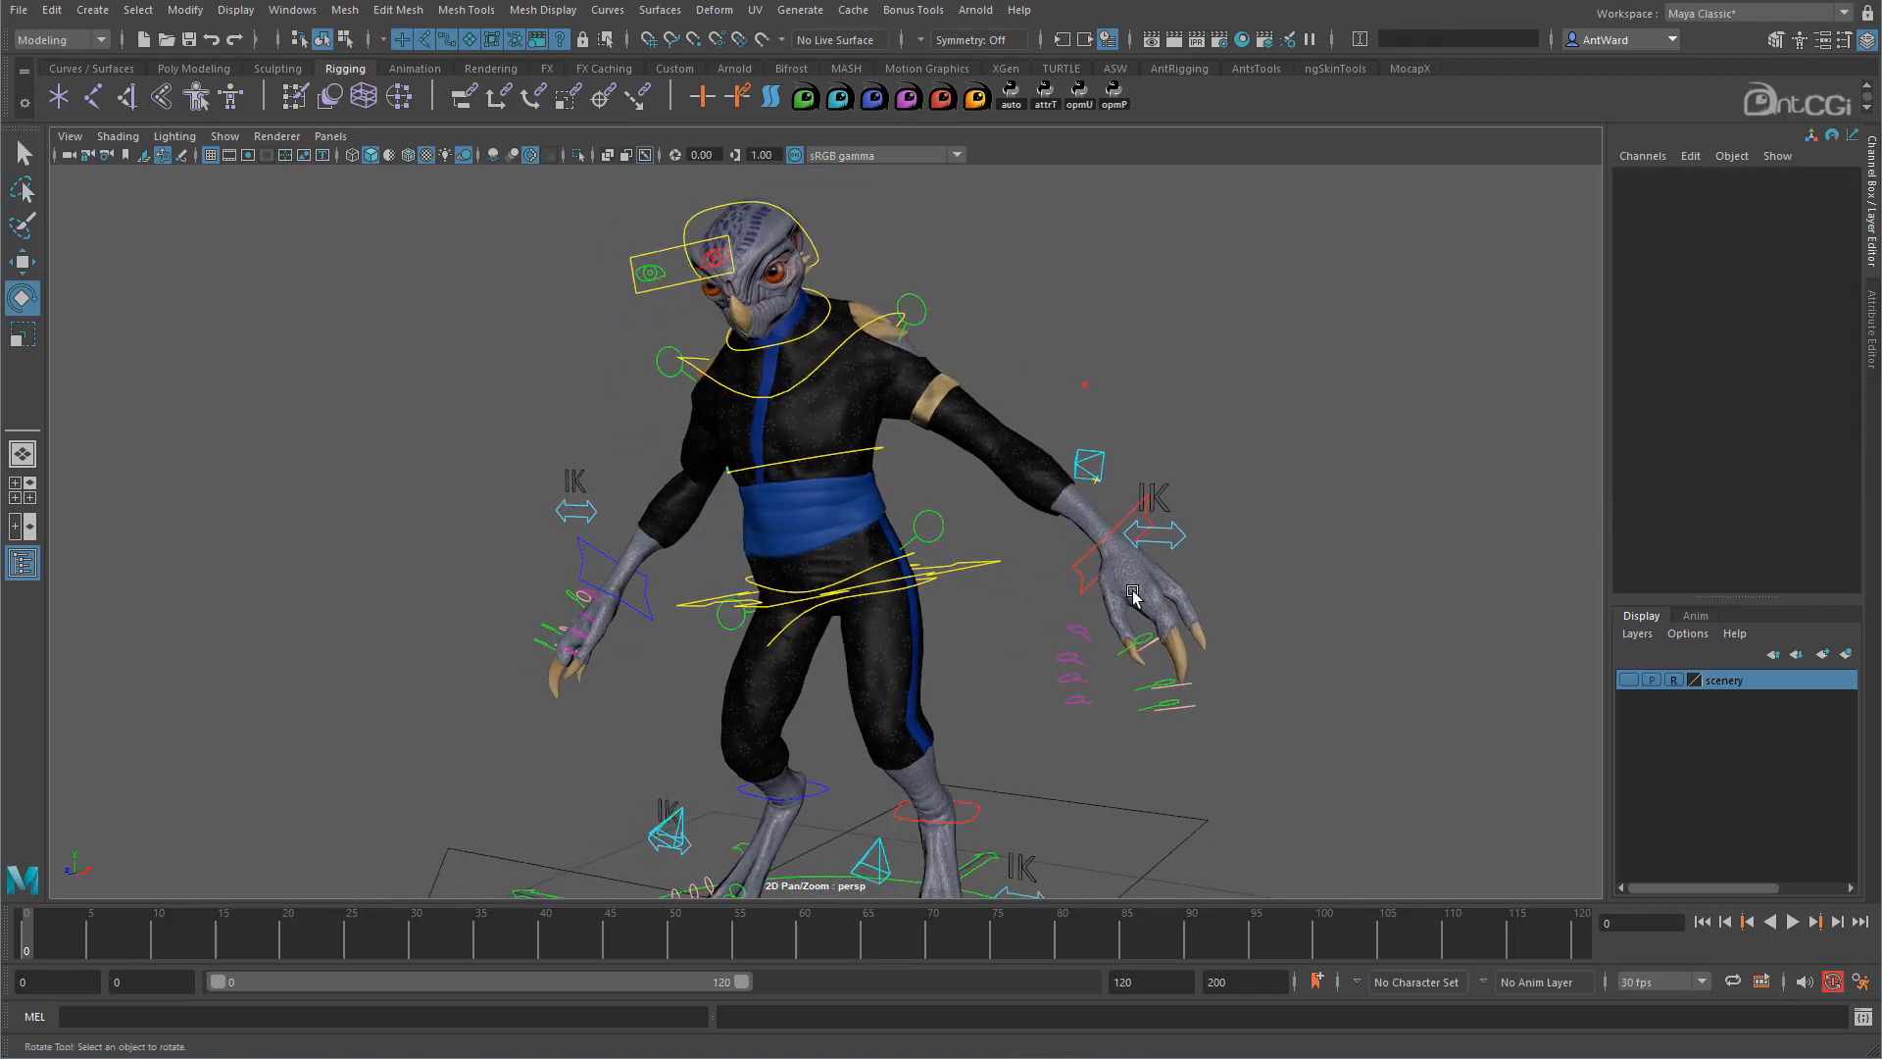
Switch arm_l_ik_ctrl's Follow to World.
{"action": "left_click", "coordinate": [1071, 566]}
{"action": "left_click", "coordinate": [1810, 442]}
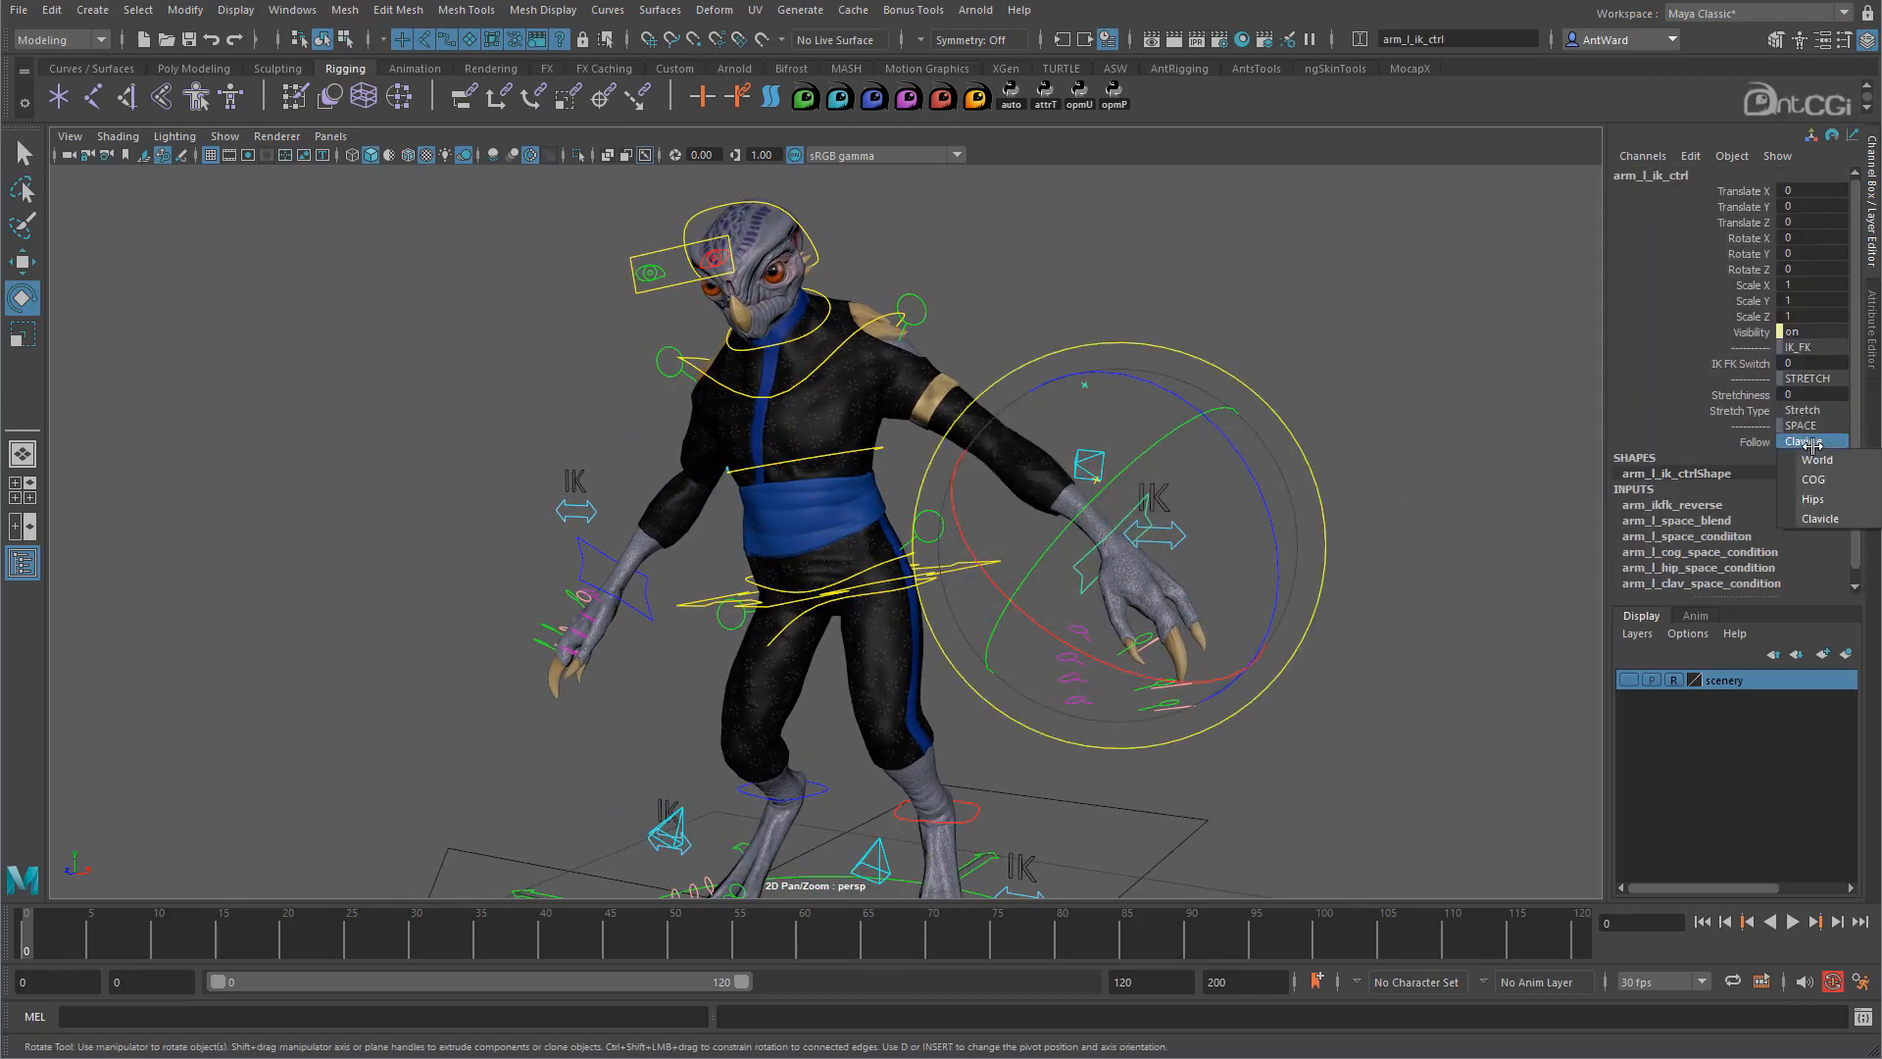
{"action": "left_click", "coordinate": [1816, 461]}
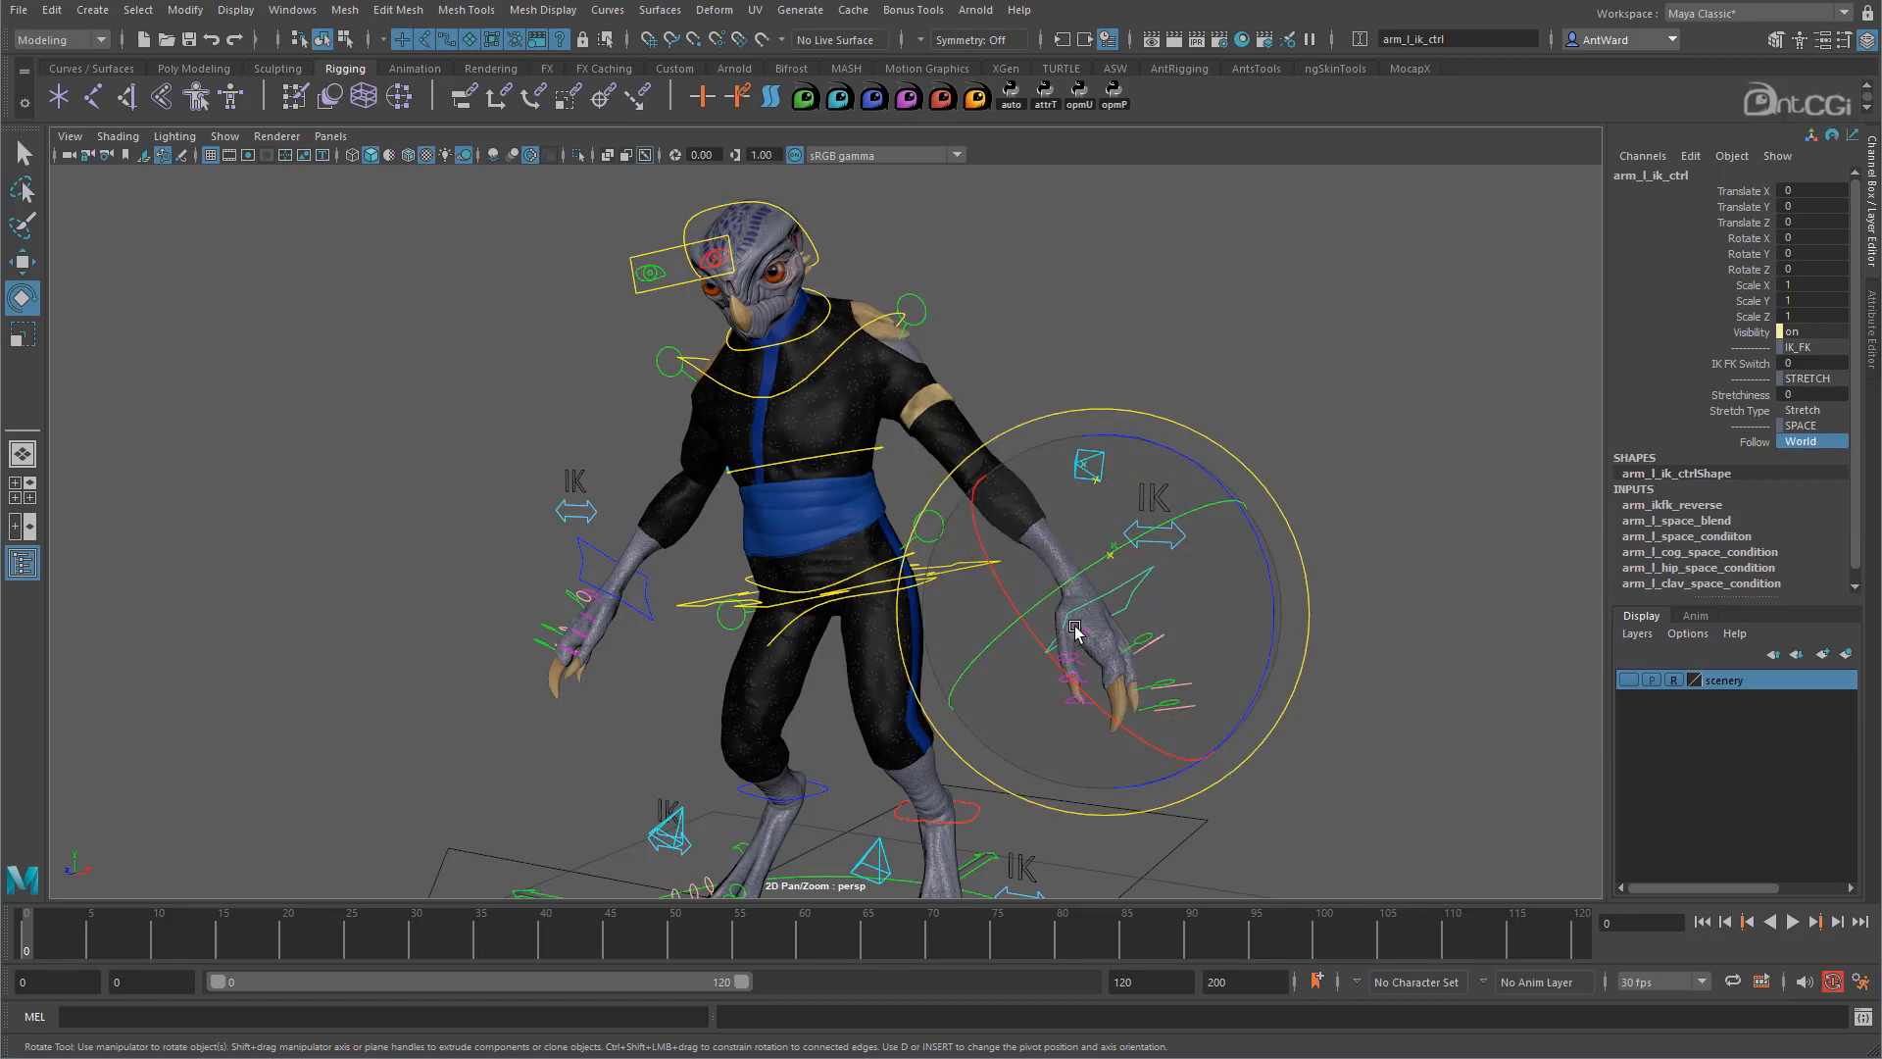
Select the clavicle_l_swappos locator beside the left hand to check its position and transform values, and deselect it.
{"action": "left_click", "coordinate": [1105, 545]}
{"action": "left_click", "coordinate": [1108, 547]}
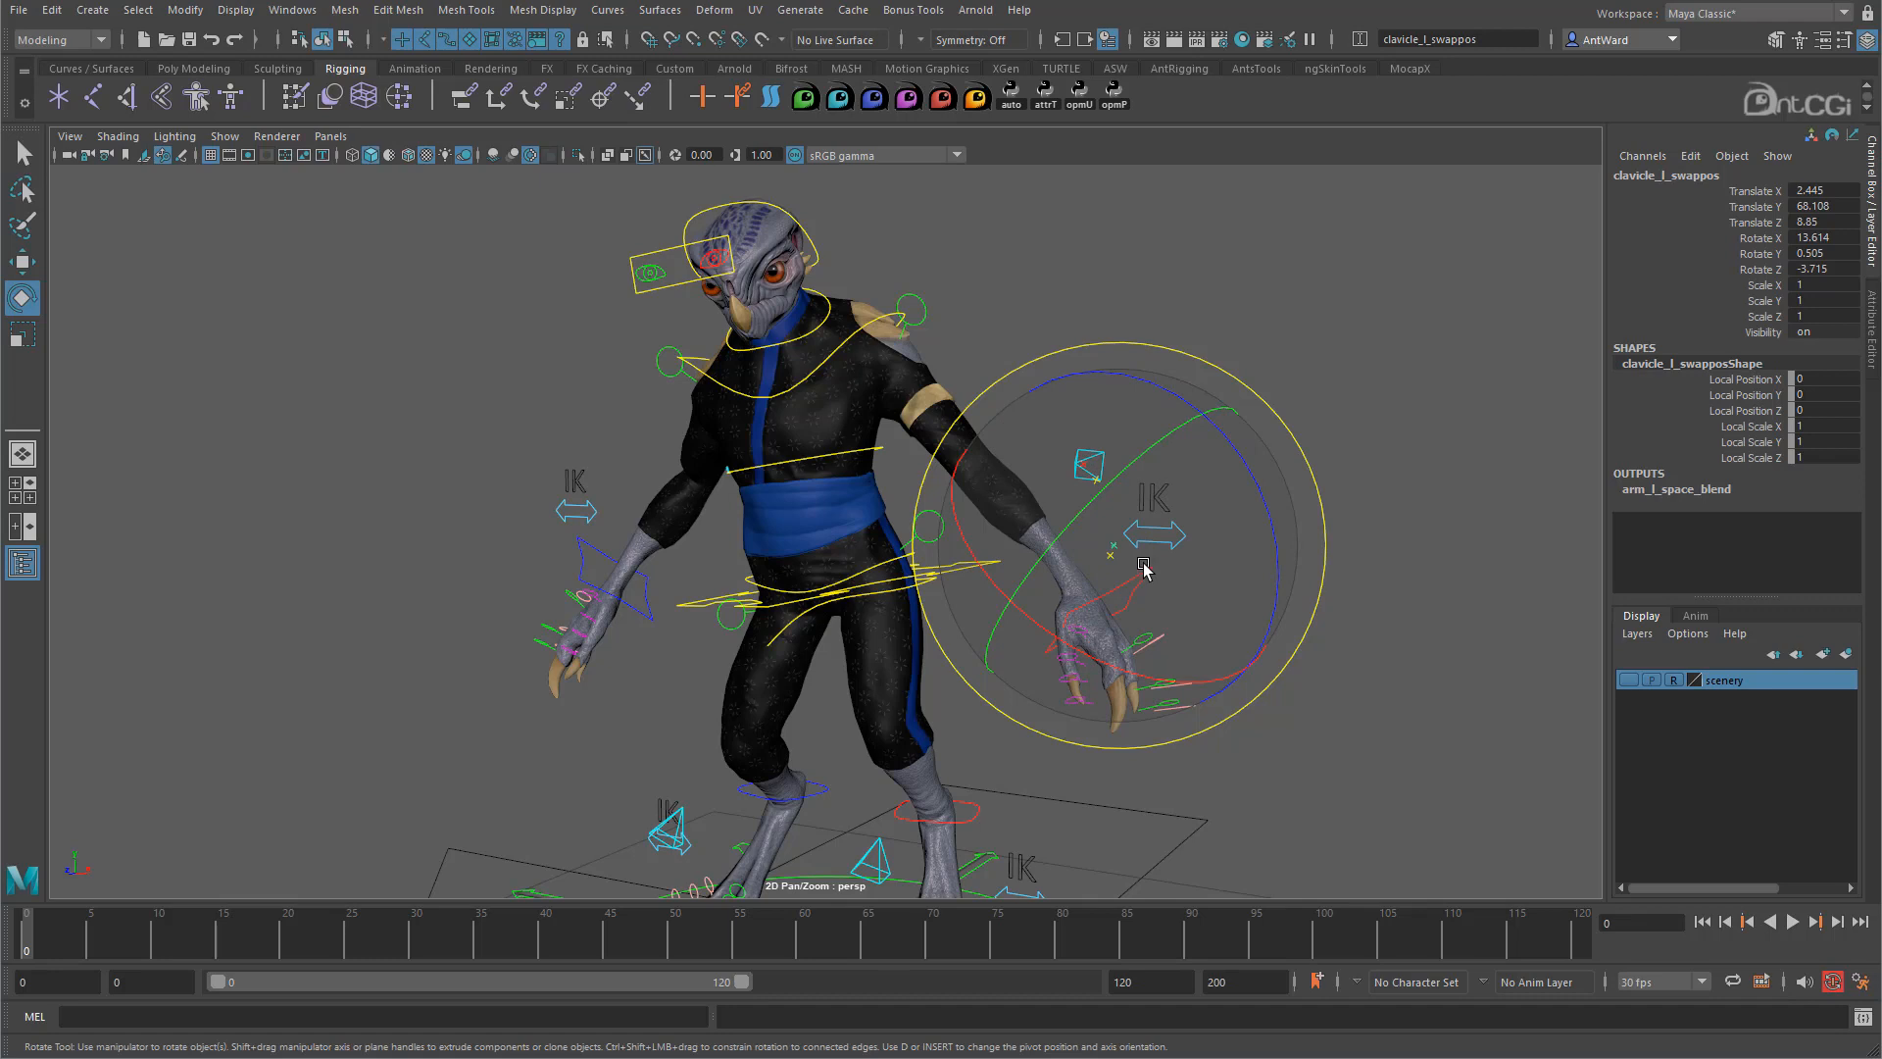
{"action": "middle_click_drag", "start_coordinate": [1138, 559], "coordinate": [1192, 556], "text": "alt"}
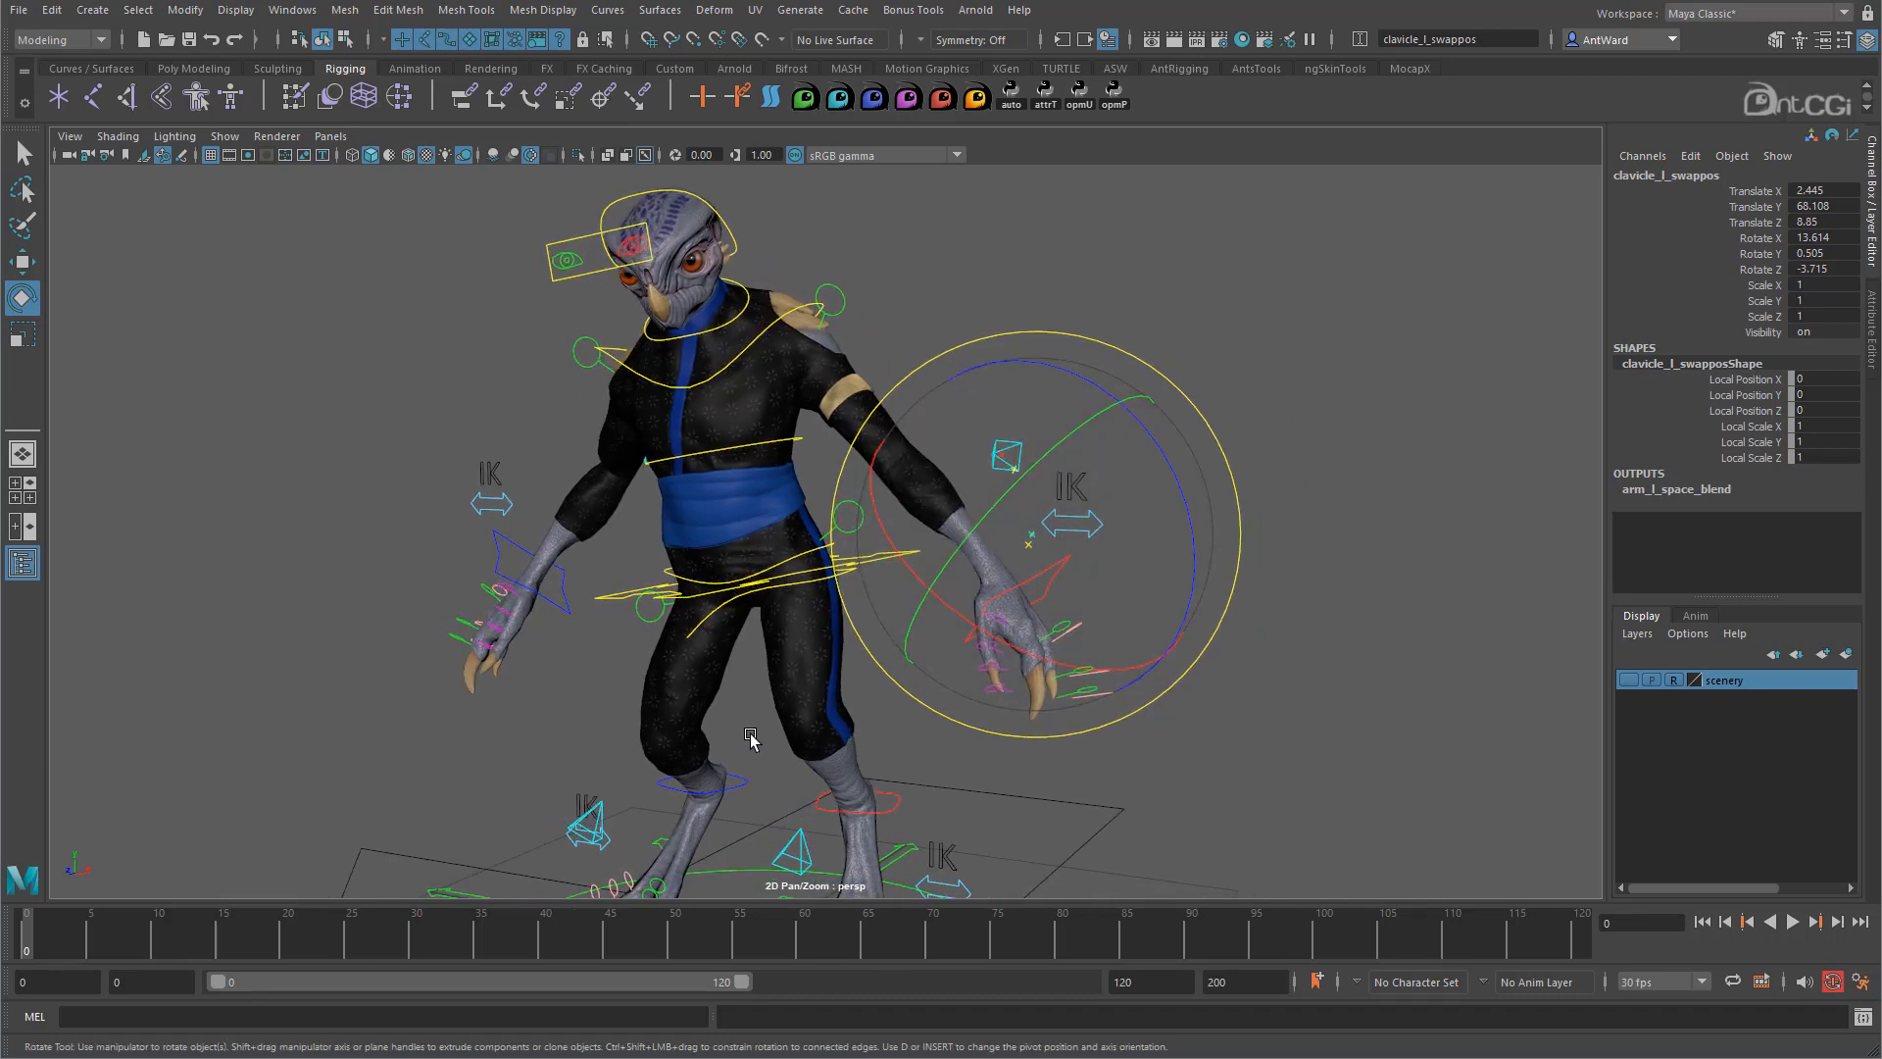
{"action": "left_click", "coordinate": [1059, 294]}
{"action": "left_click_drag", "start_coordinate": [1059, 294], "coordinate": [924, 493], "text": "alt"}
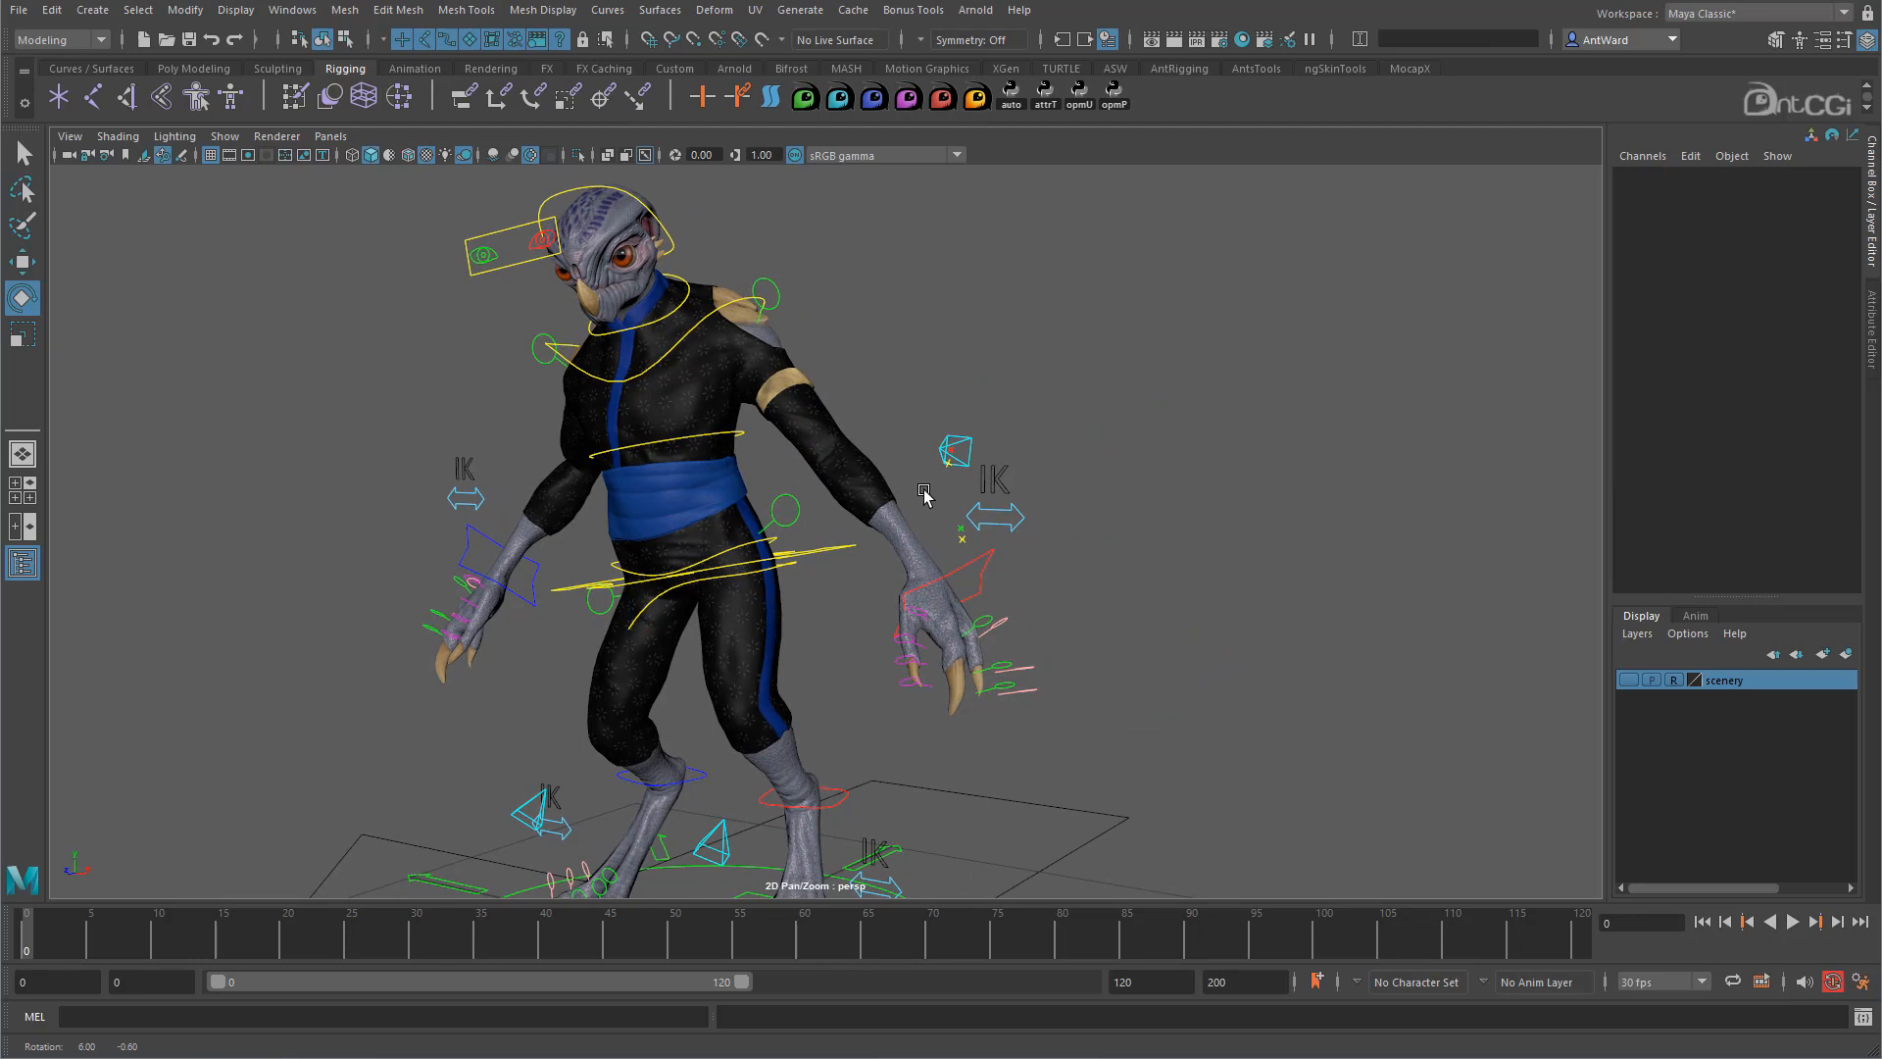
{"action": "left_click_drag", "start_coordinate": [925, 493], "coordinate": [943, 482], "text": "alt"}
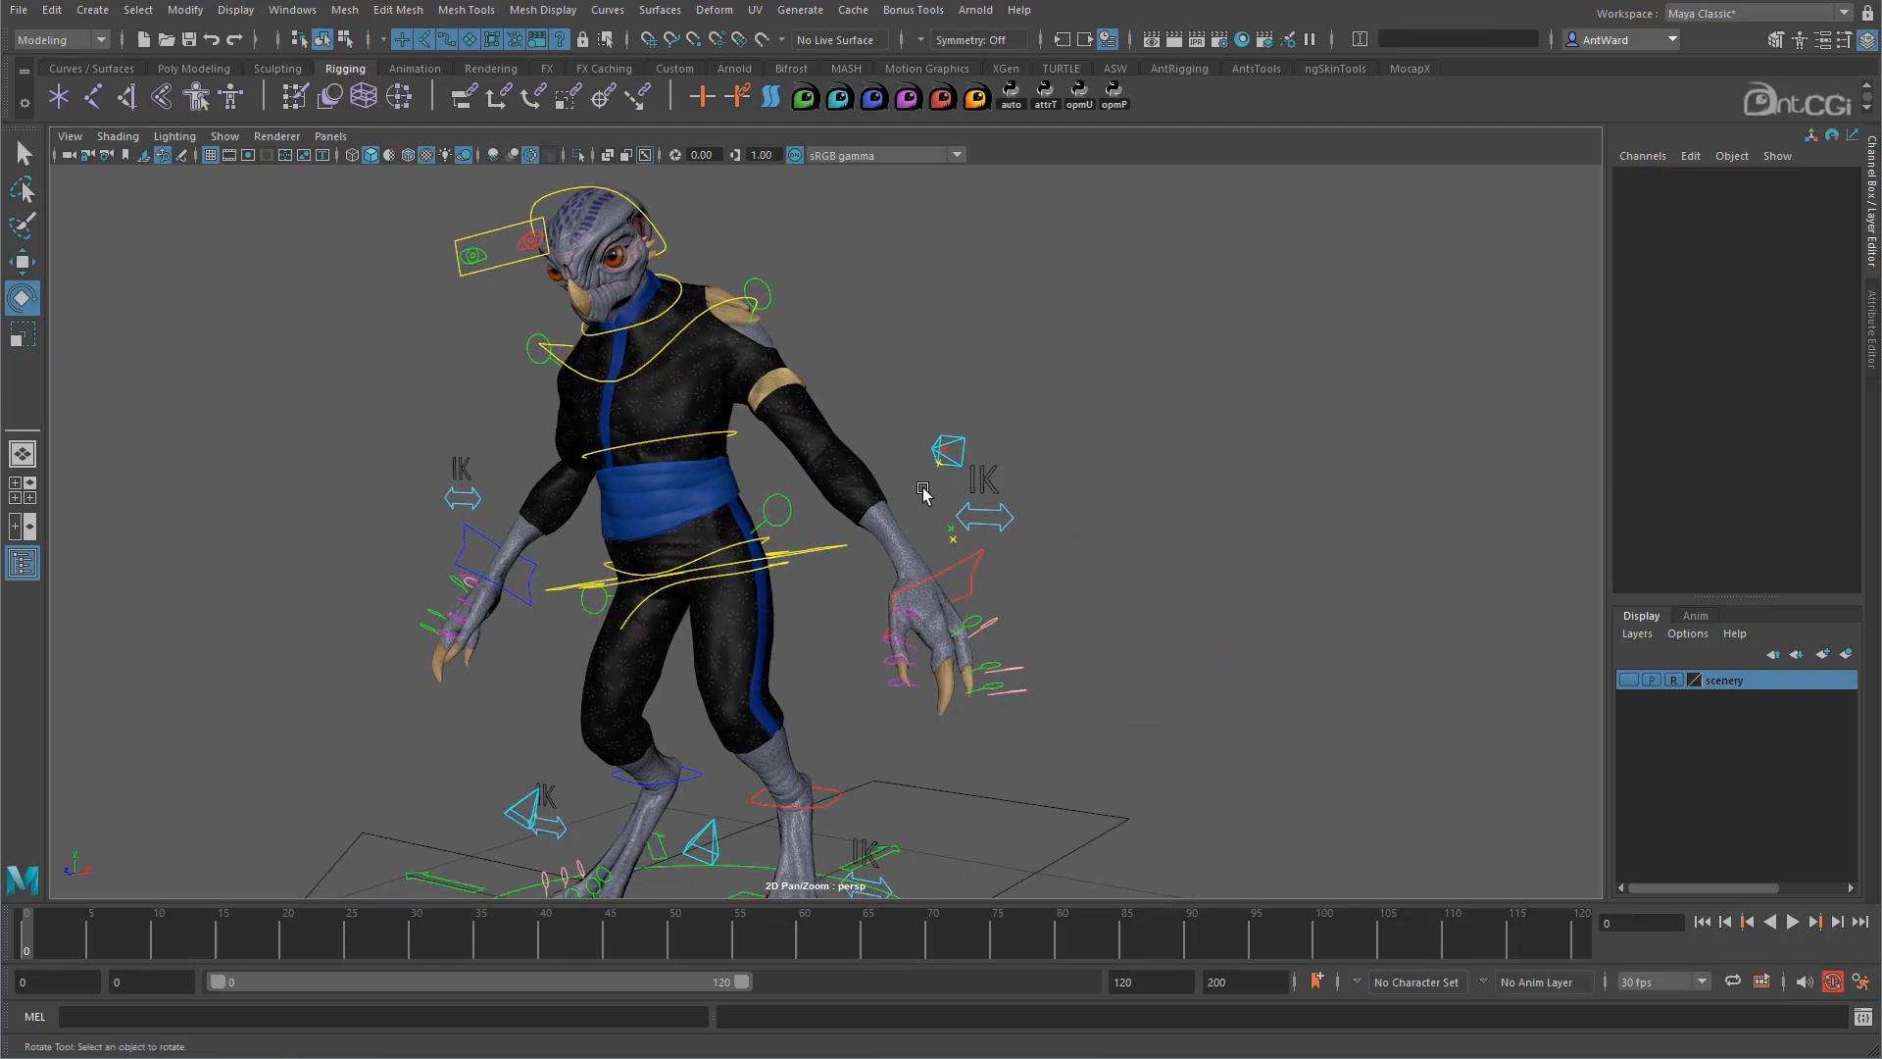
Reset cog_ctrl's Rotate X, Y and Z to 0 and deselect it.
{"action": "left_click", "coordinate": [818, 558]}
{"action": "left_click_drag", "start_coordinate": [1804, 268], "coordinate": [1810, 233]}
{"action": "type", "text": "0"}
{"action": "key", "text": "Return"}
{"action": "left_click_drag", "start_coordinate": [939, 516], "coordinate": [954, 512], "text": "alt"}
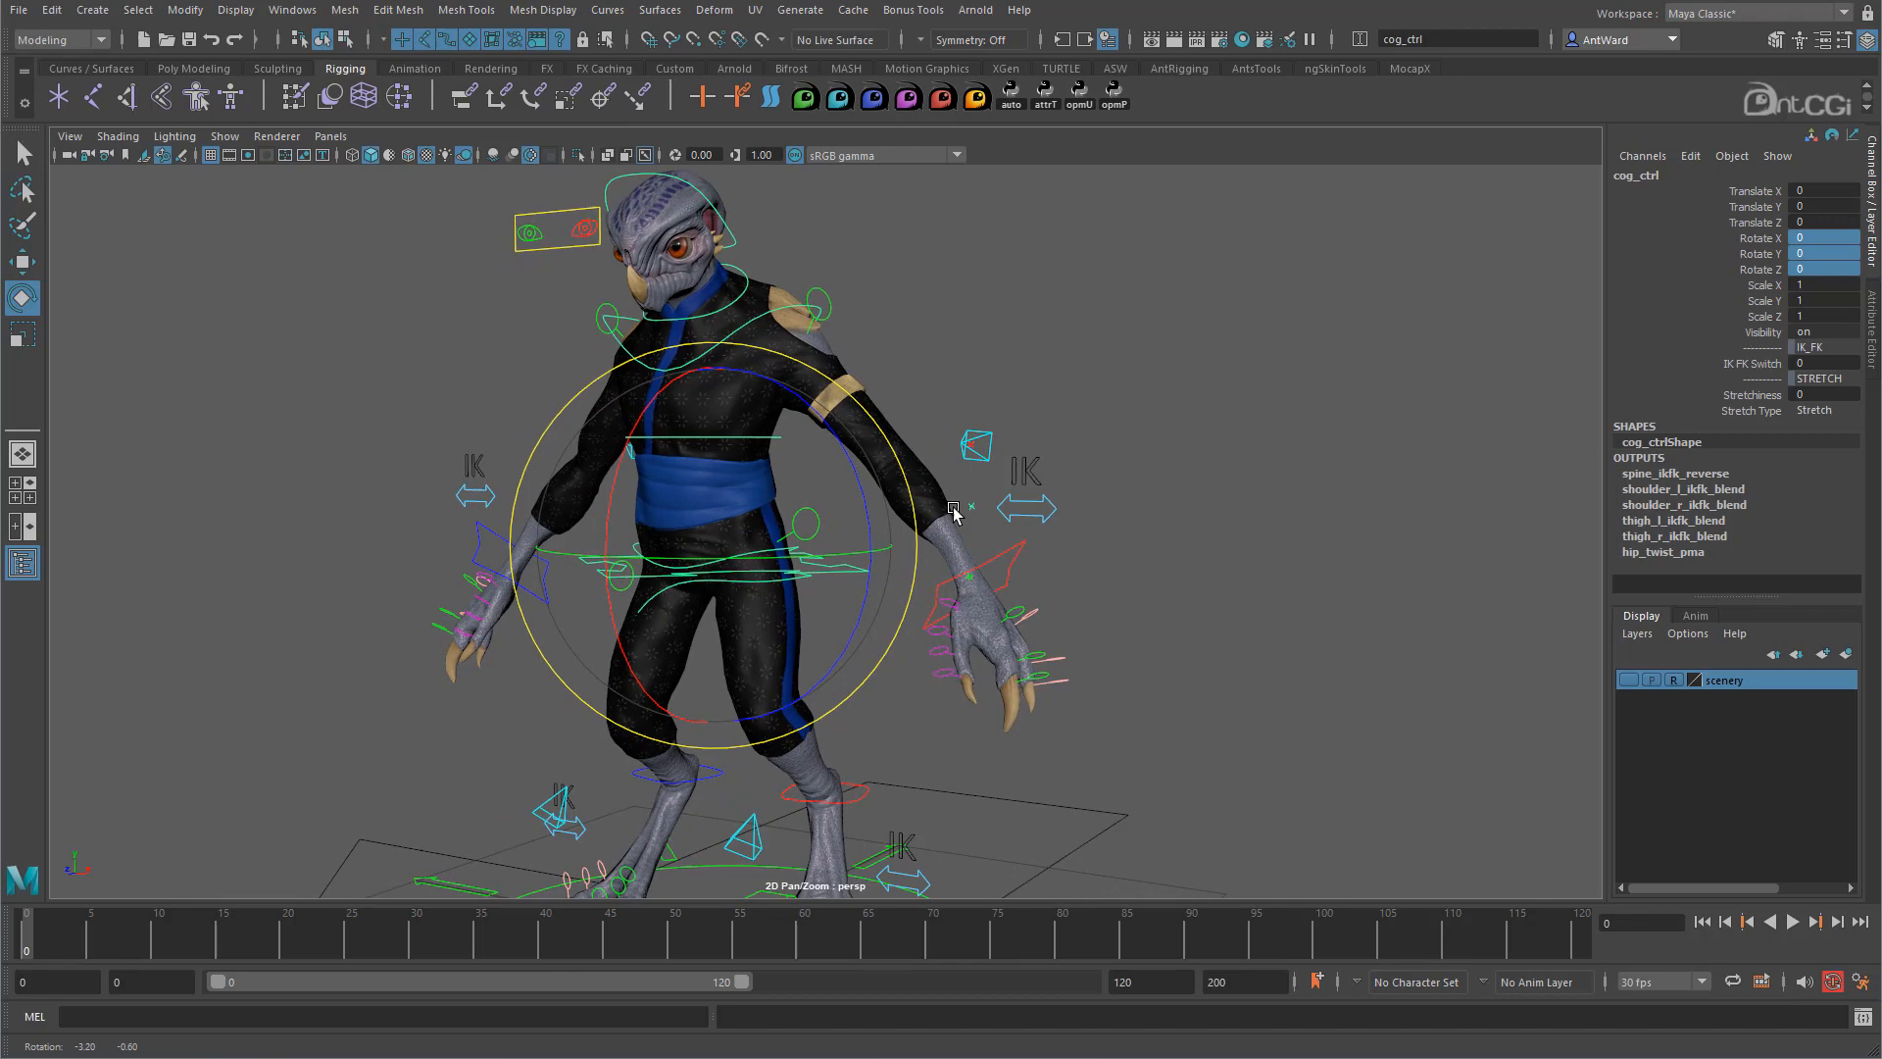
{"action": "left_click", "coordinate": [1291, 579]}
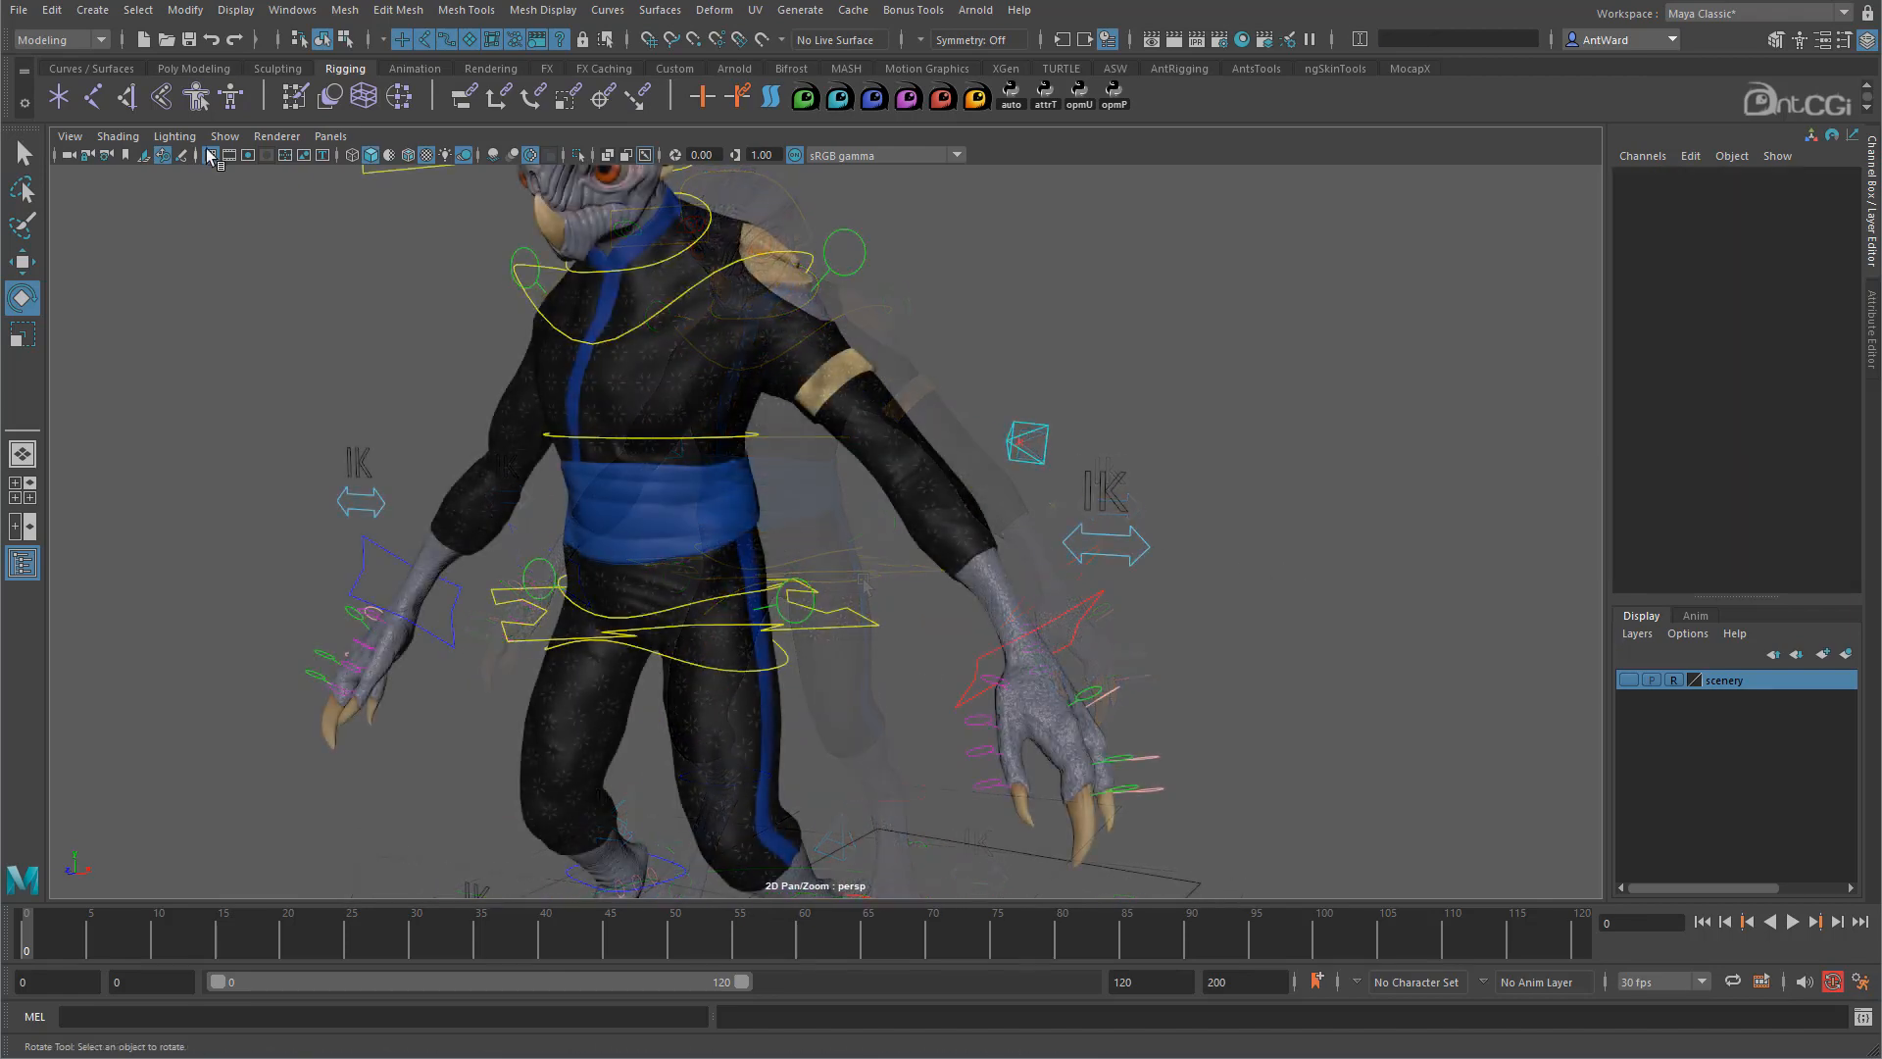
Hide polygons in the viewport and transfer arm_l_ik_swappos's transform values to its offset parent matrix.
{"action": "left_click", "coordinate": [225, 139]}
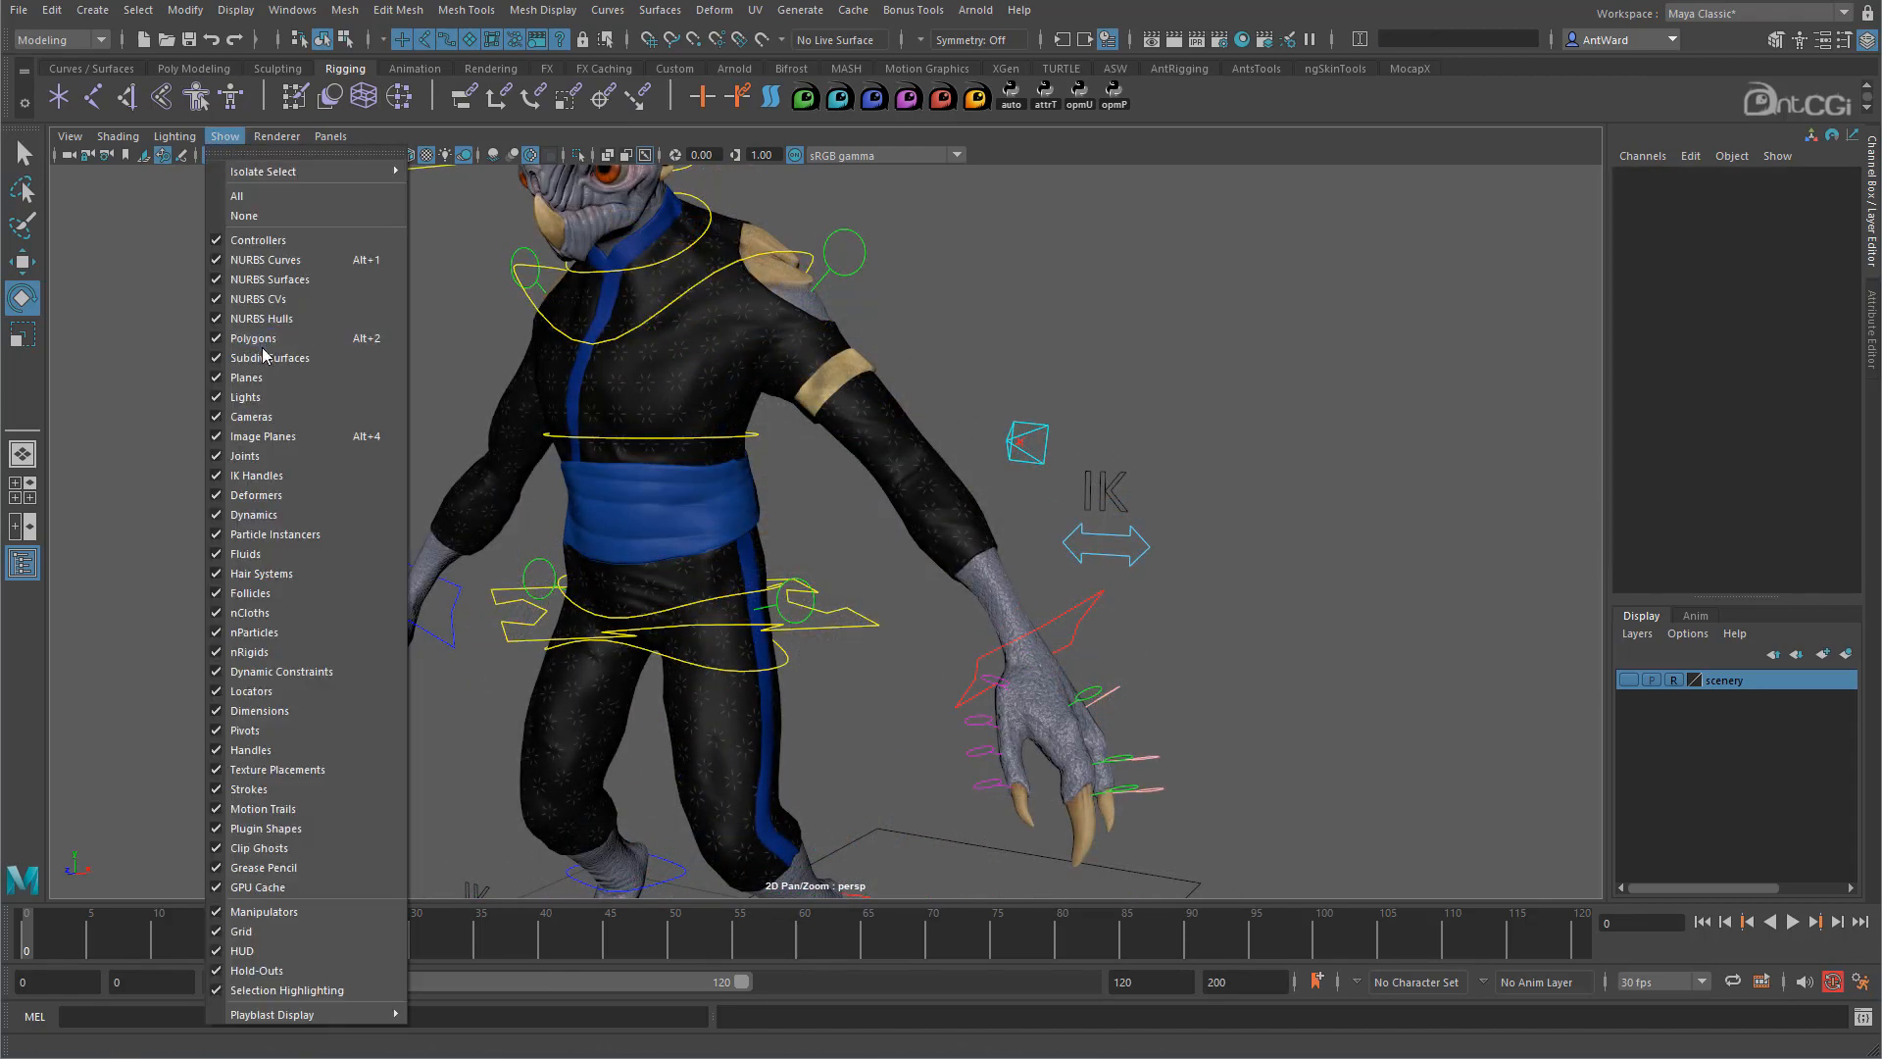
{"action": "left_click", "coordinate": [257, 339]}
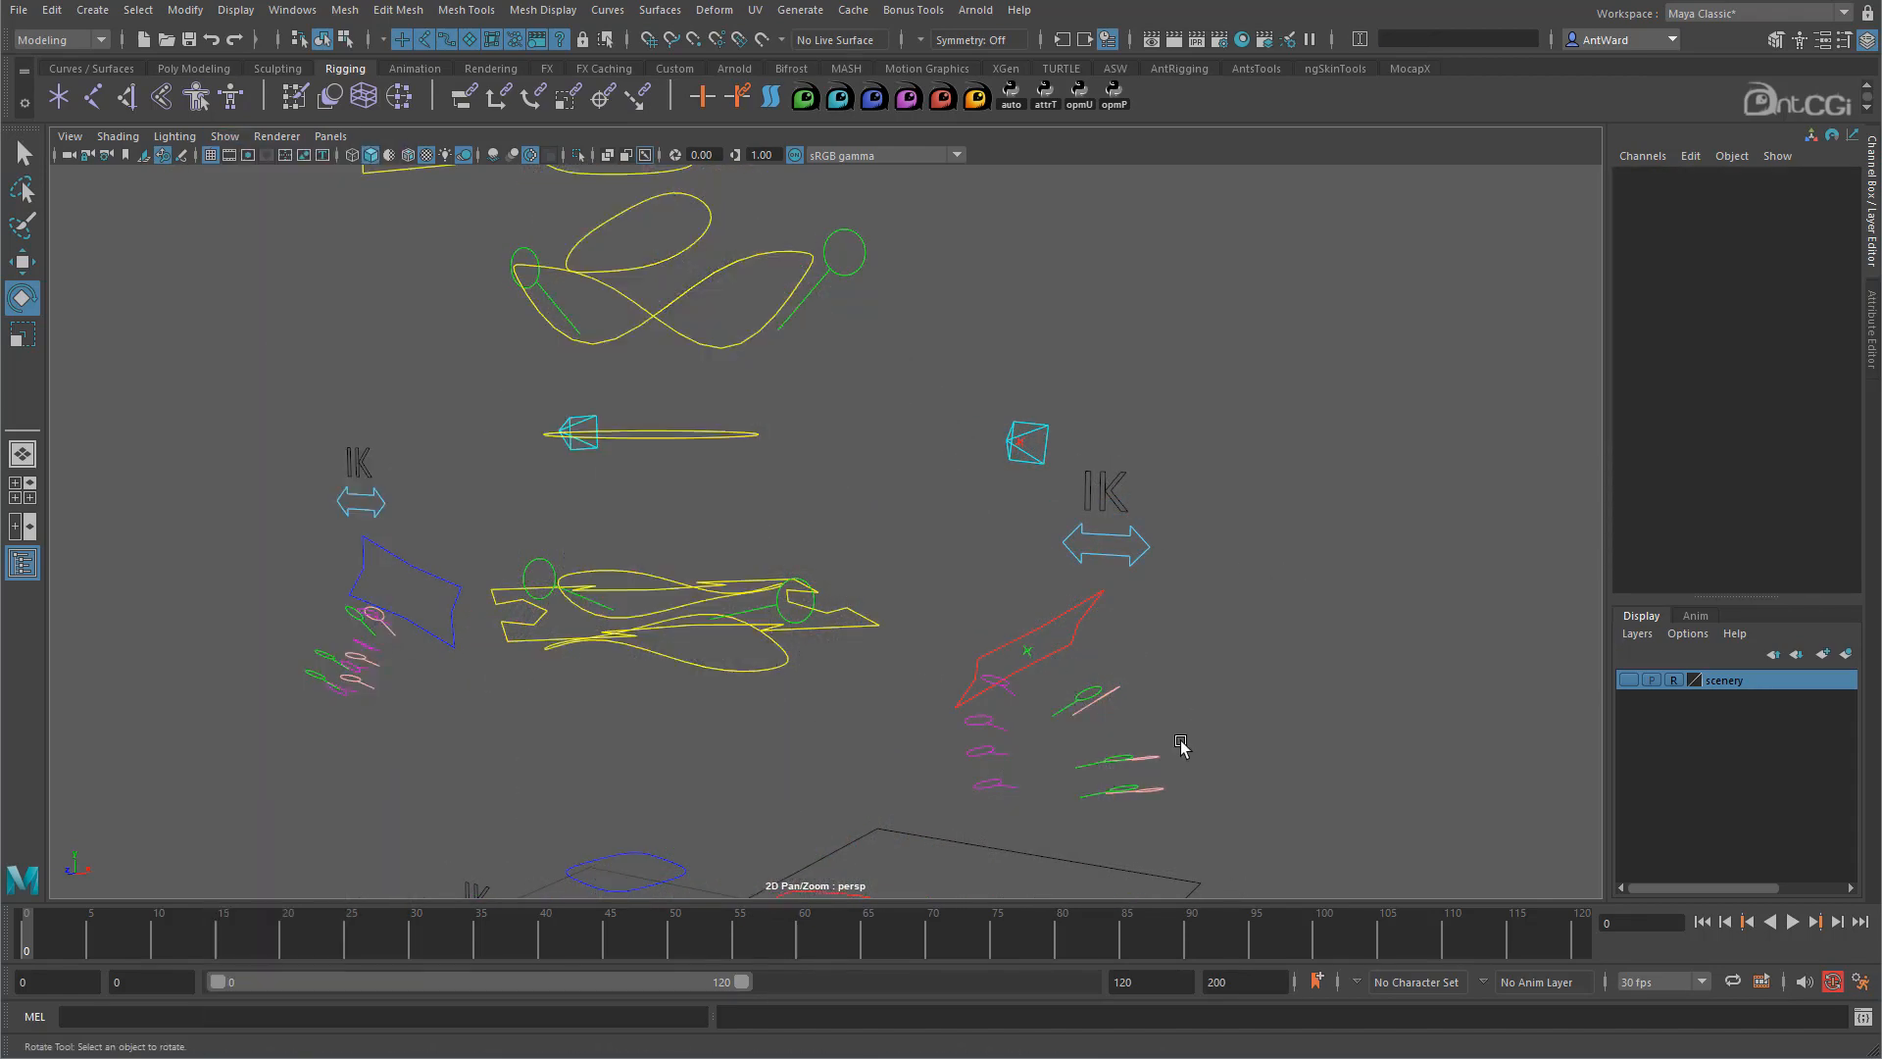
{"action": "left_click", "coordinate": [1023, 448]}
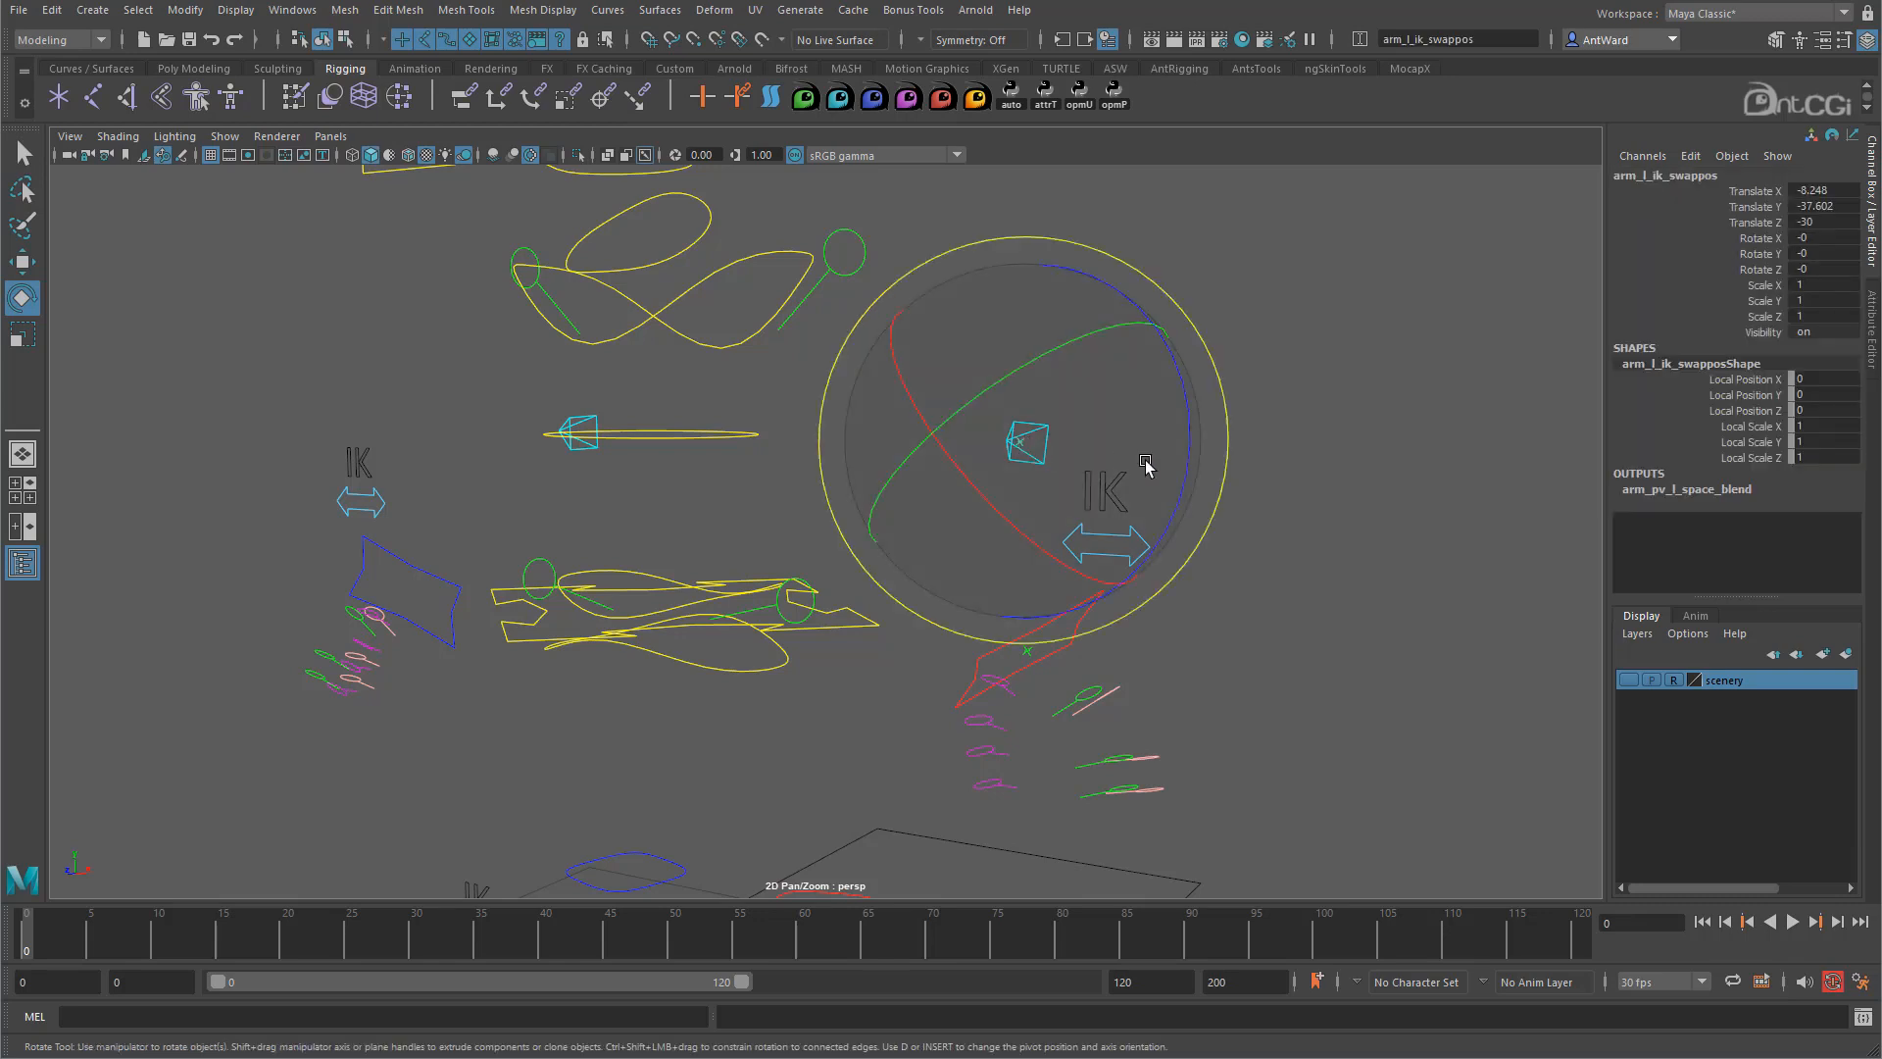
{"action": "left_click", "coordinate": [1873, 323]}
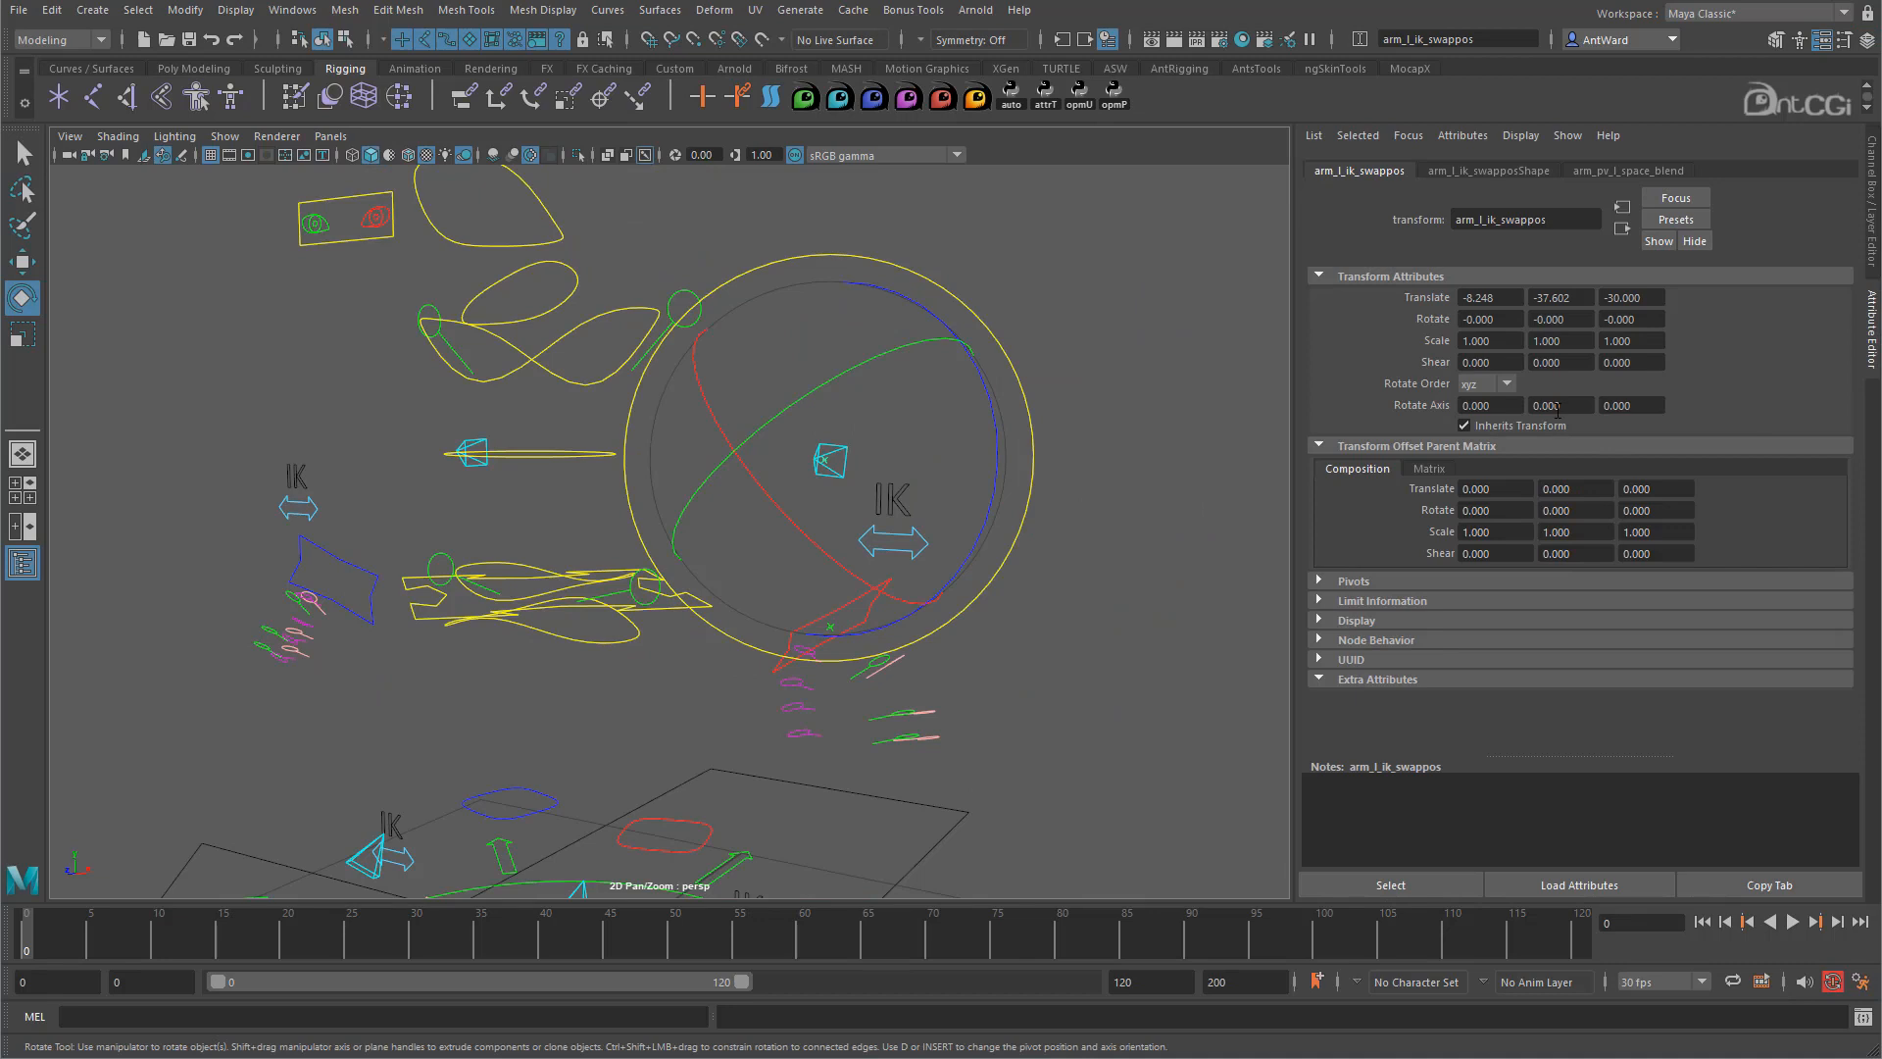
{"action": "left_click", "coordinate": [1115, 95]}
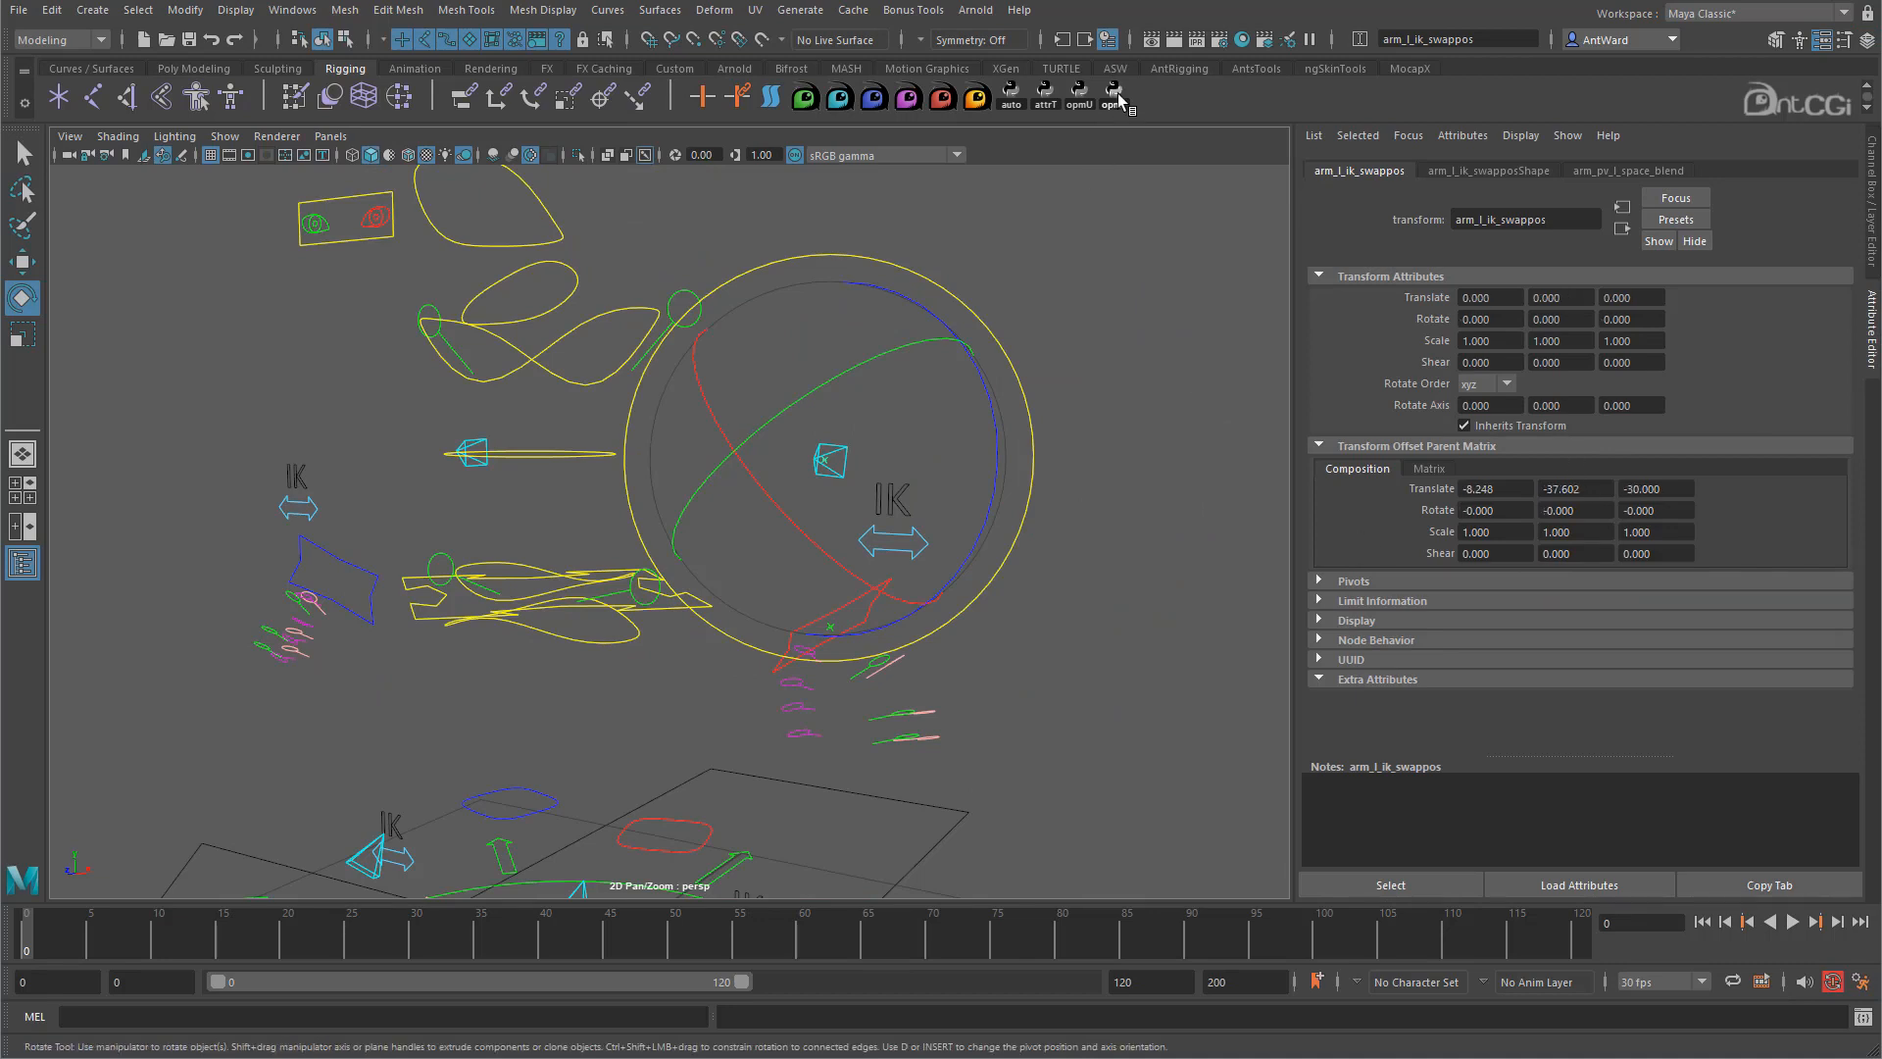
{"action": "left_click", "coordinate": [1873, 201]}
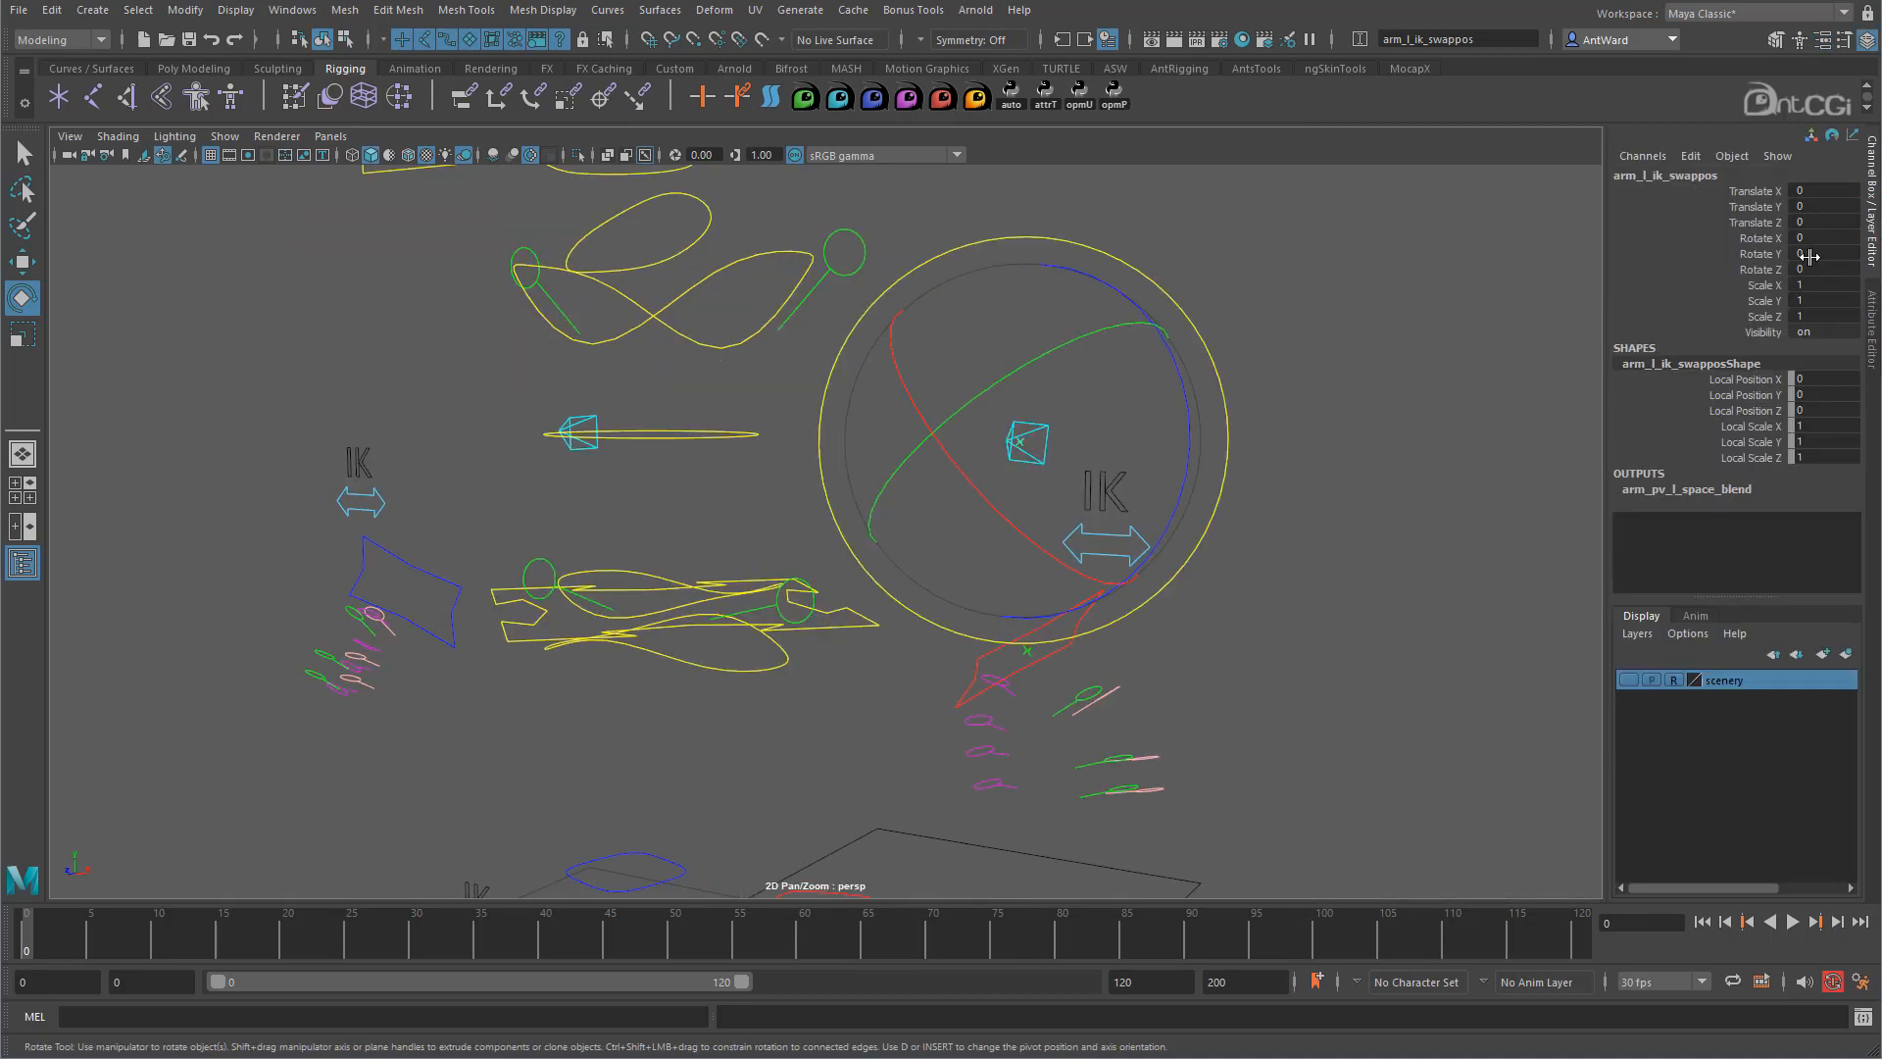
Try moving the arm_l_ik_swappos locator away from the left elbow control and undo the move.
{"action": "key", "text": "w"}
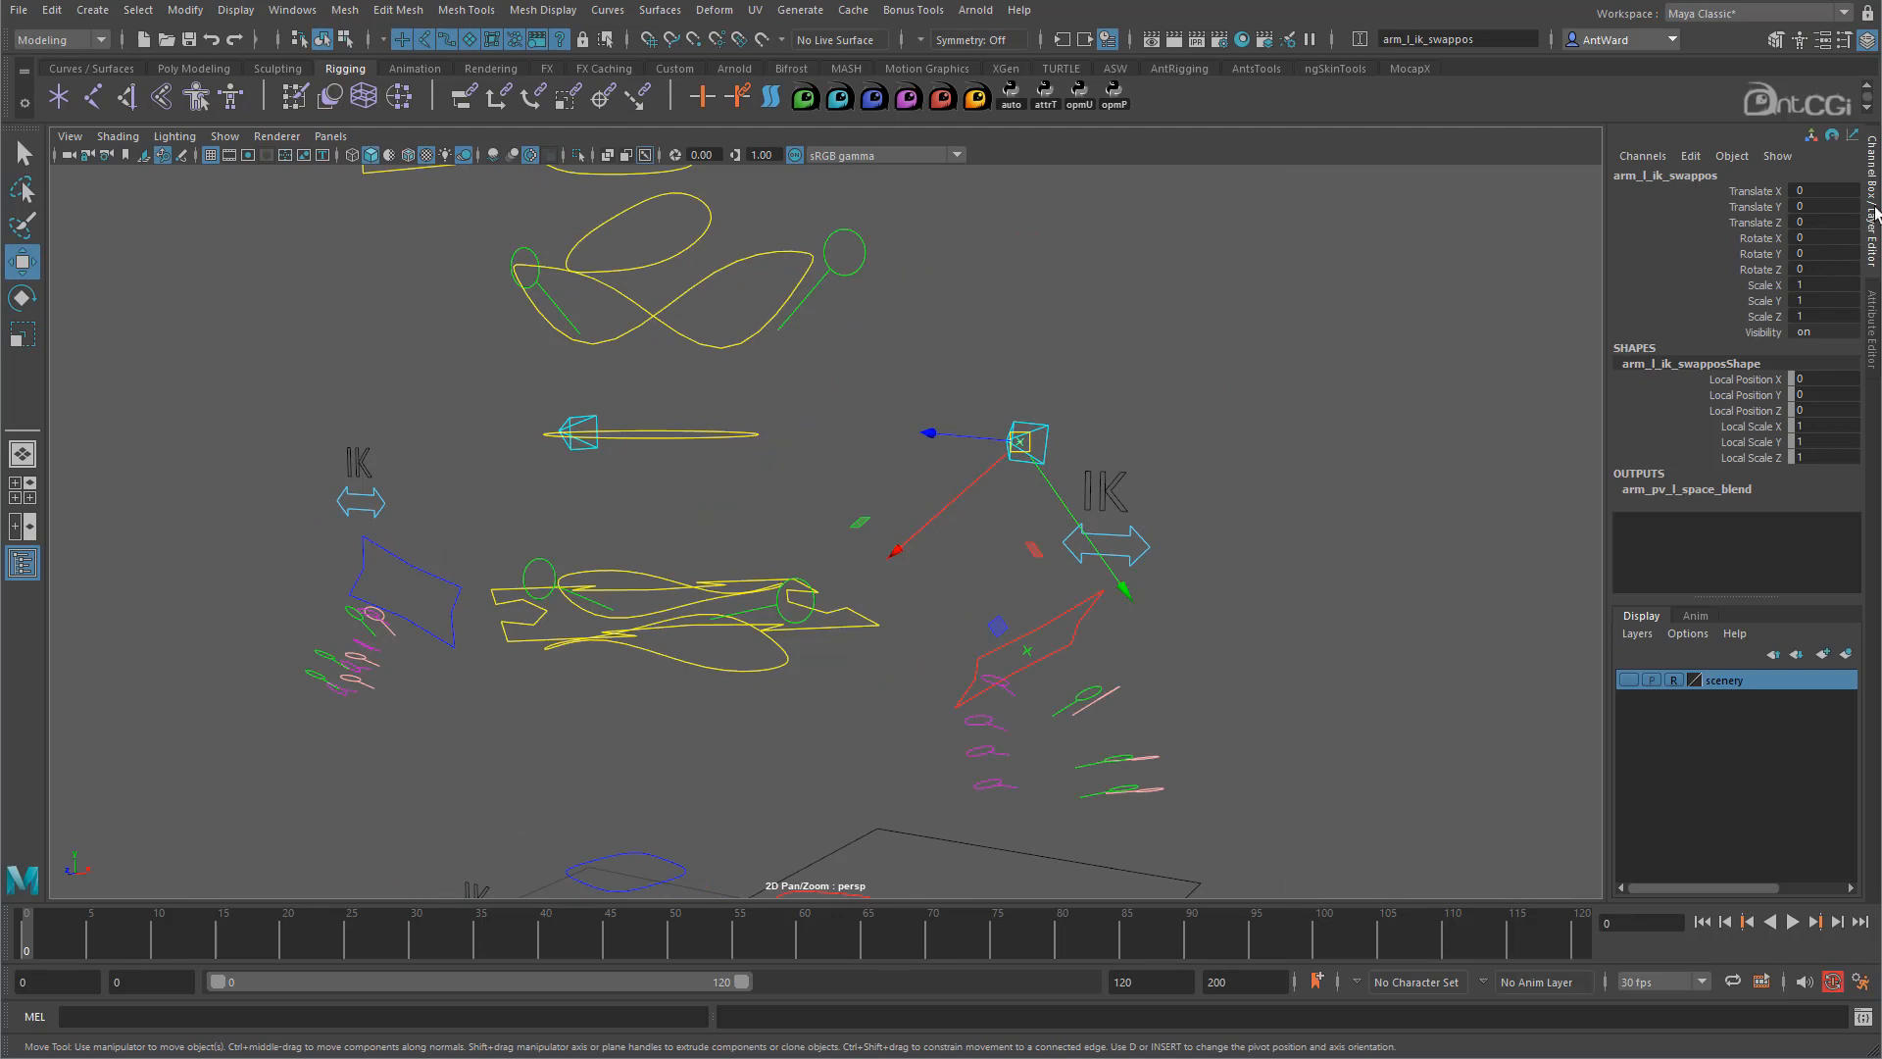
{"action": "left_click_drag", "start_coordinate": [1021, 441], "coordinate": [1144, 417]}
{"action": "key", "text": "ctrl+z"}
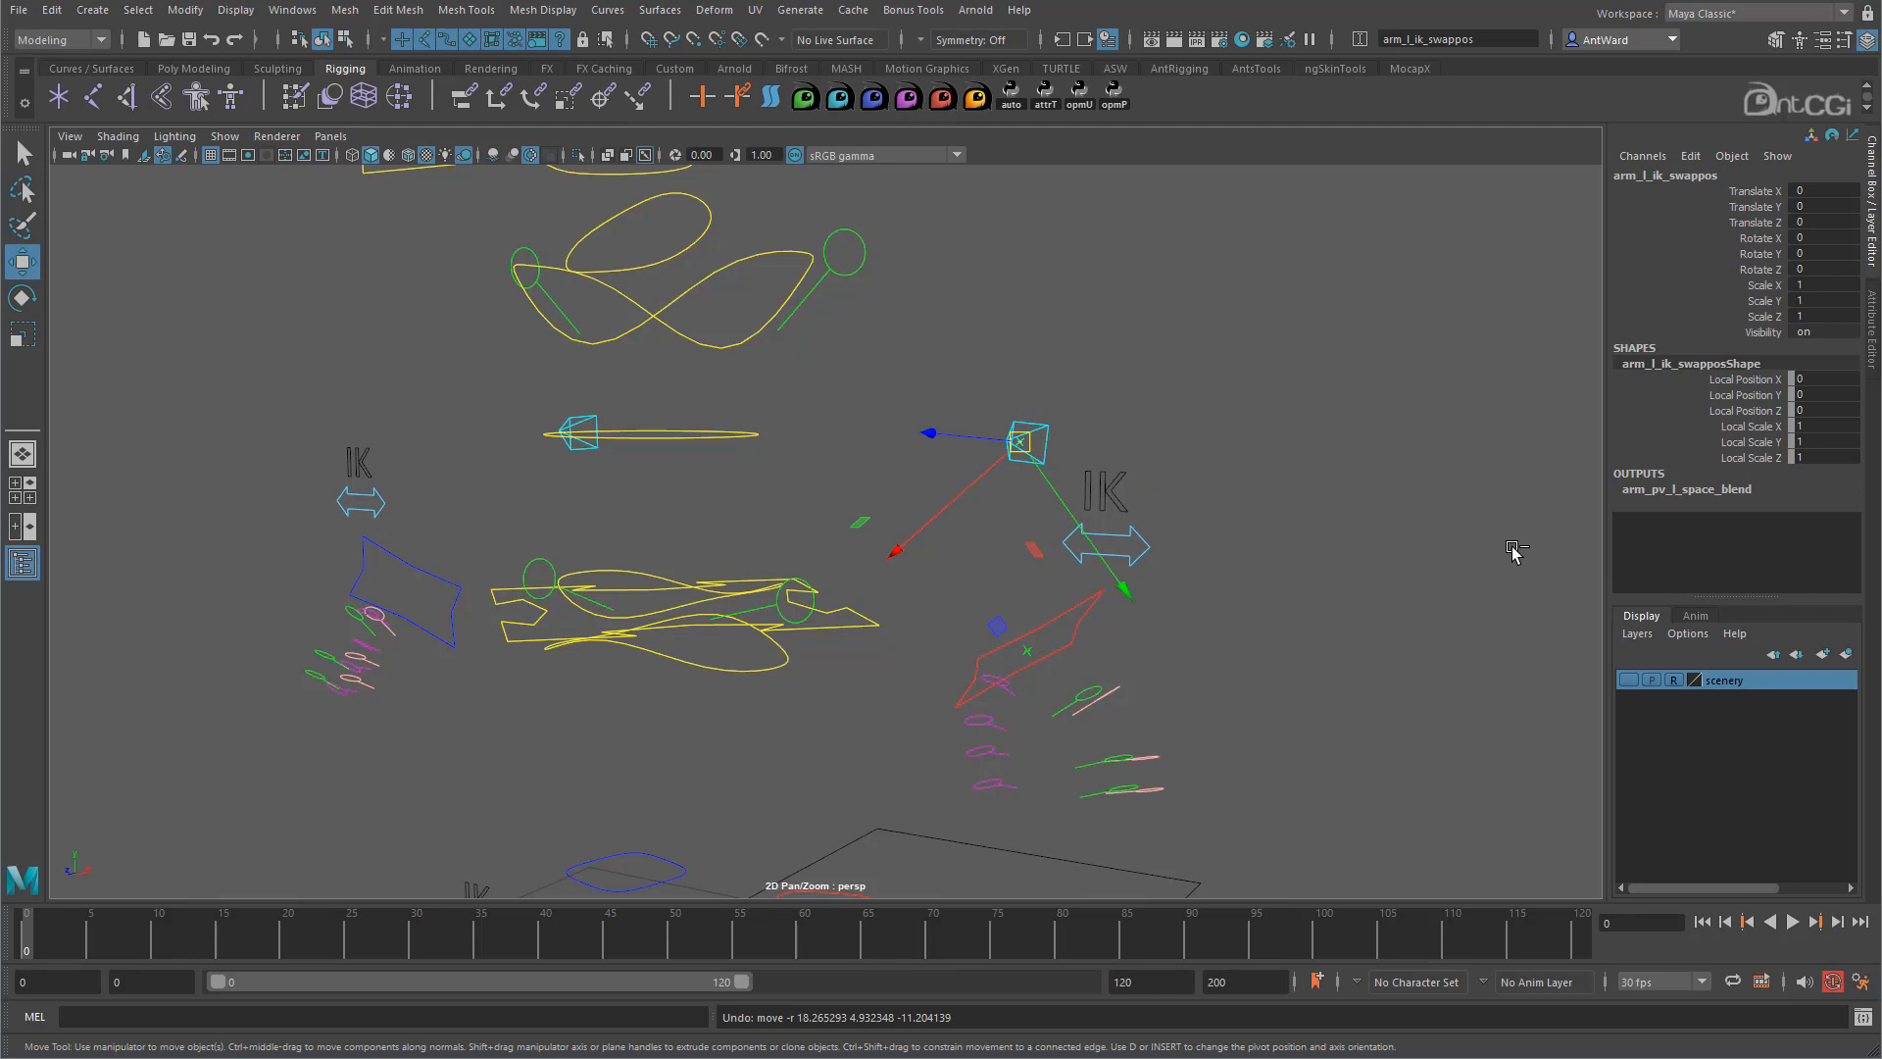
Transfer the transforms of the left-hand swap locators, including cog_l_swappos, to their offset parent matrices and test-move cog_l_swappos, undoing the move.
{"action": "left_click", "coordinate": [1025, 659]}
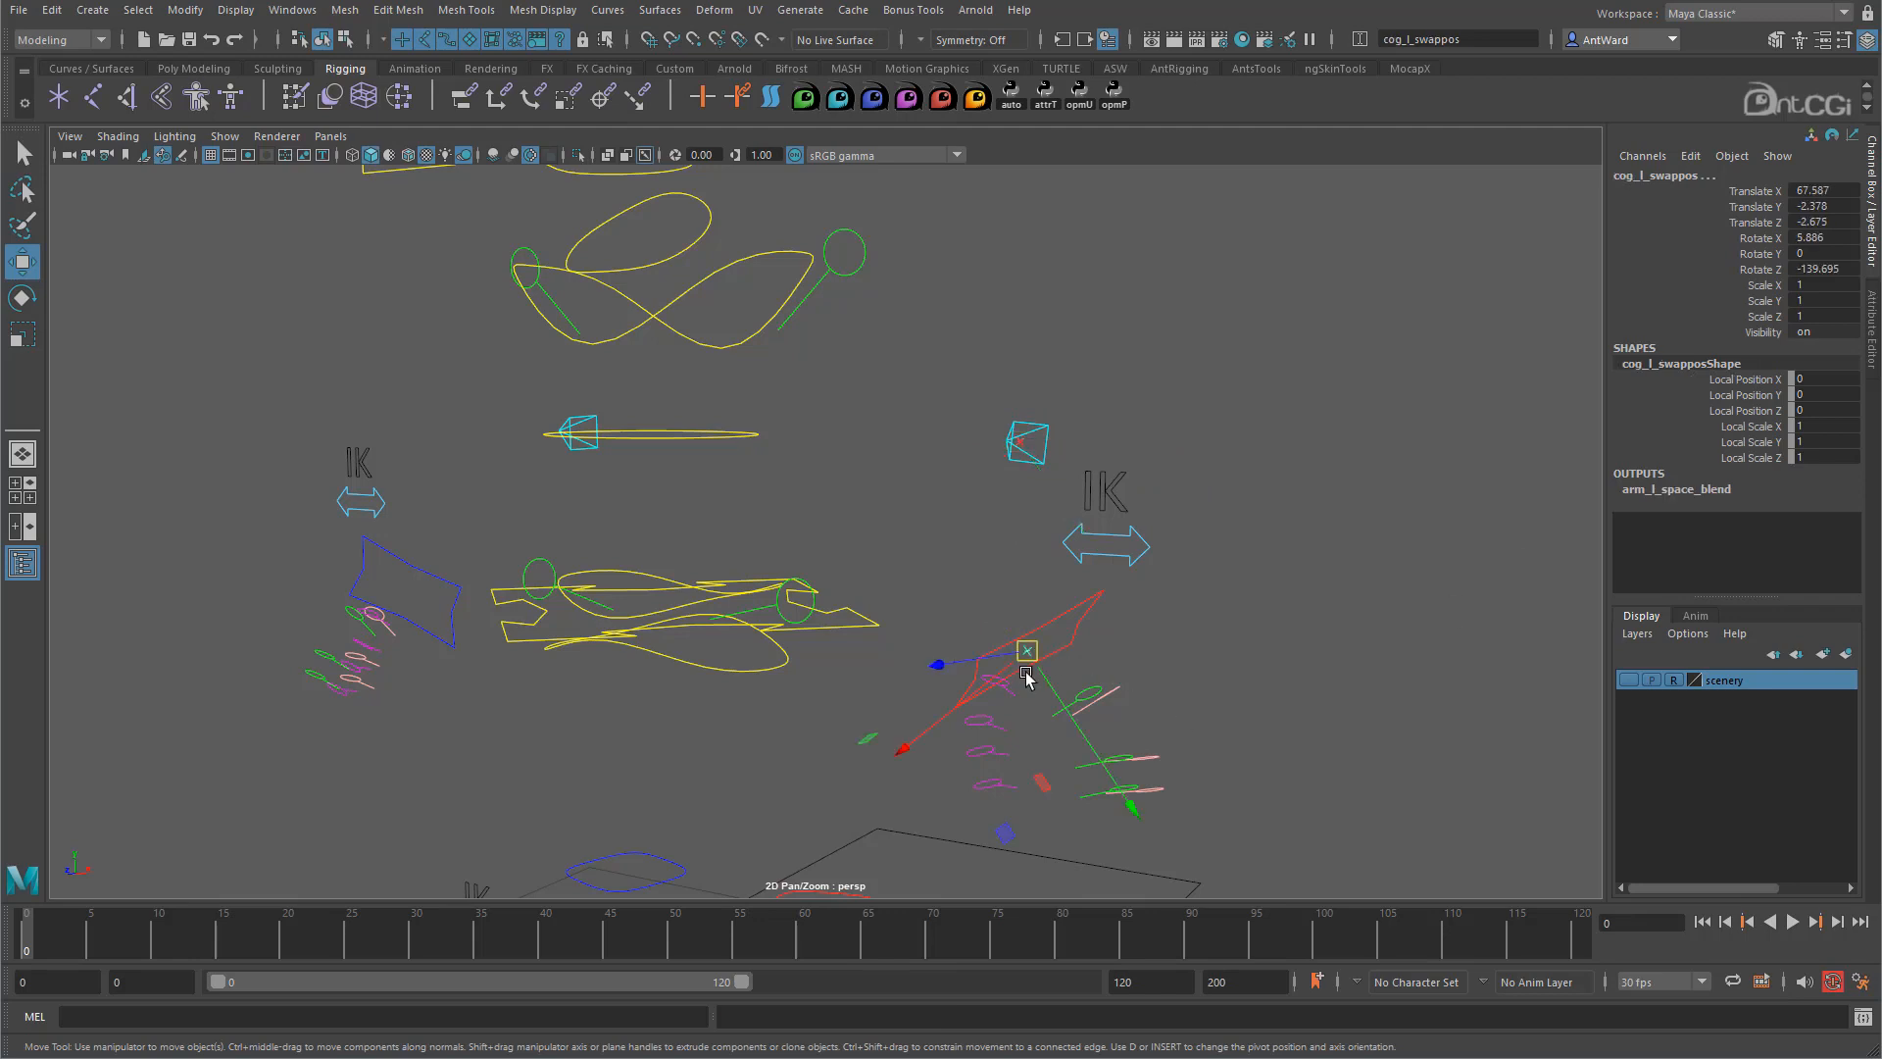
{"action": "left_click", "coordinate": [1114, 98]}
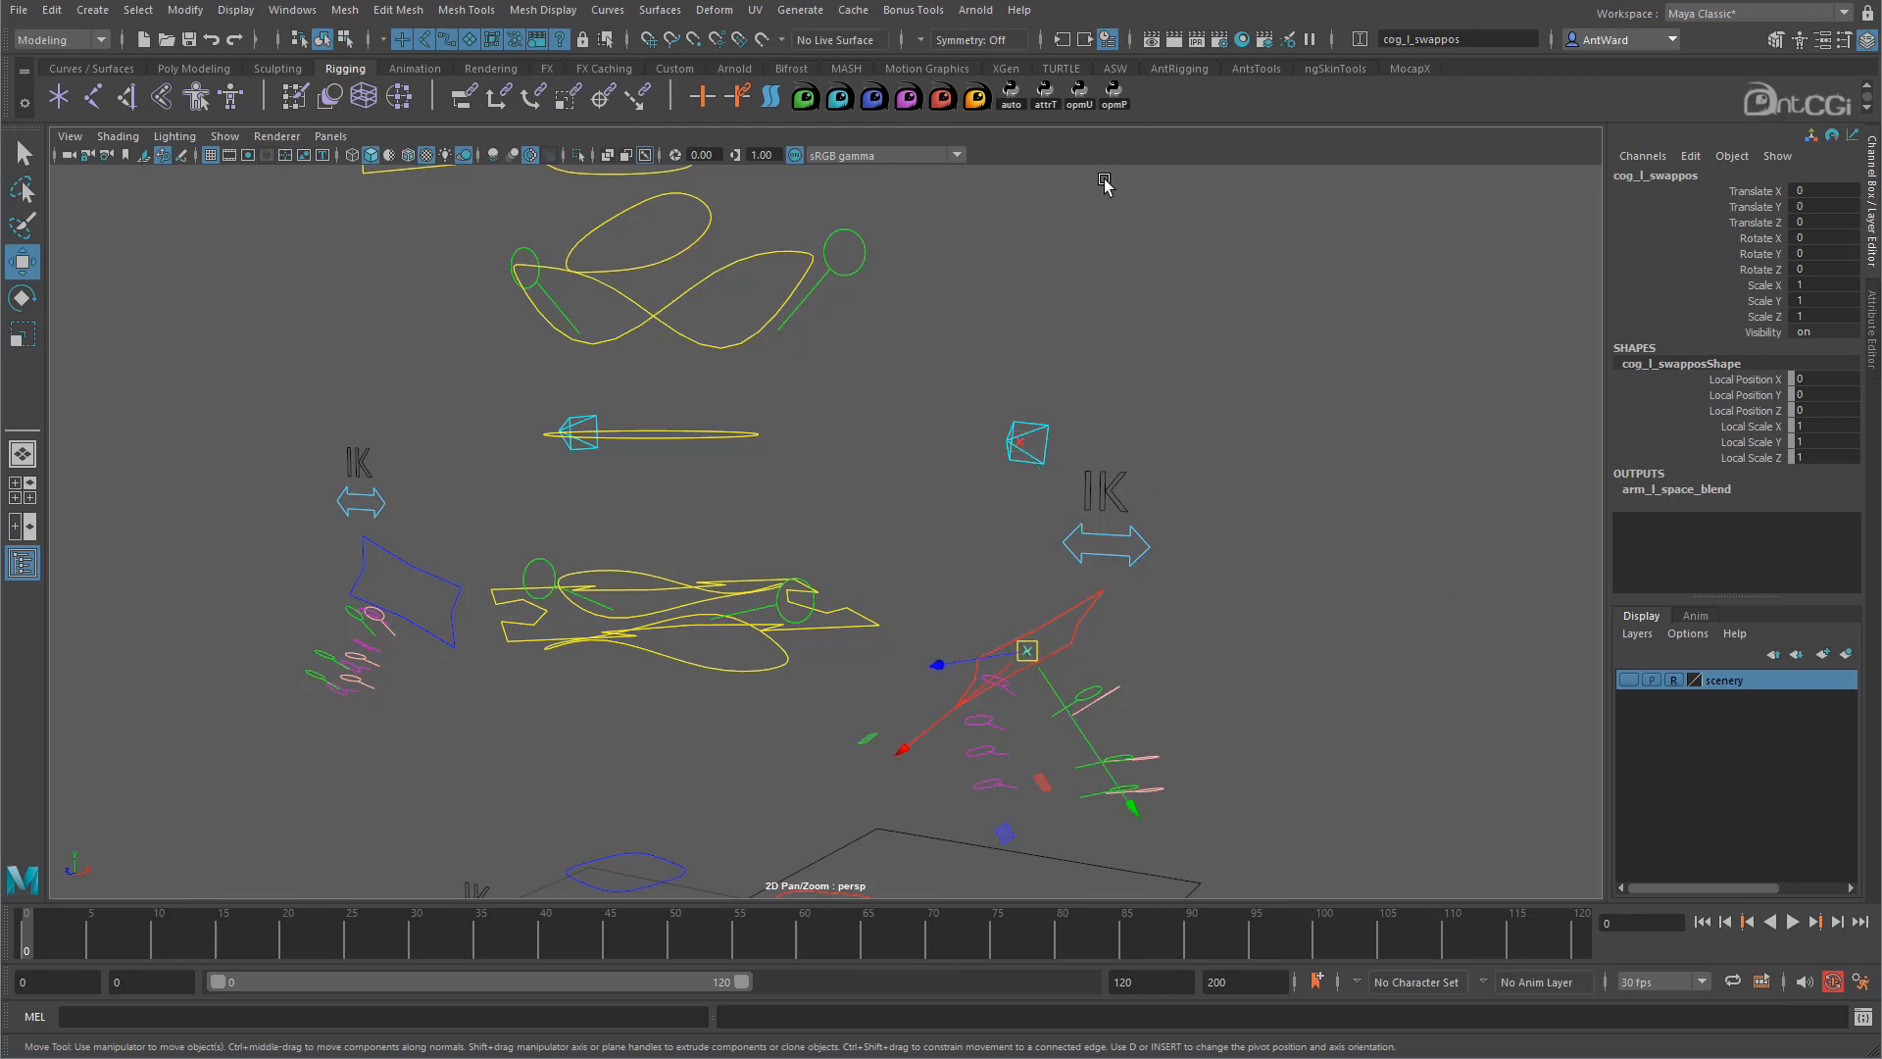
{"action": "left_click", "coordinate": [1234, 696]}
{"action": "left_click", "coordinate": [1027, 651]}
{"action": "left_click_drag", "start_coordinate": [1027, 651], "coordinate": [1042, 615]}
{"action": "key", "text": "ctrl+z"}
Show polygons in the viewport again and clear the selection.
{"action": "right_click_drag", "start_coordinate": [1298, 609], "coordinate": [1023, 620], "text": "alt"}
{"action": "left_click", "coordinate": [224, 136]}
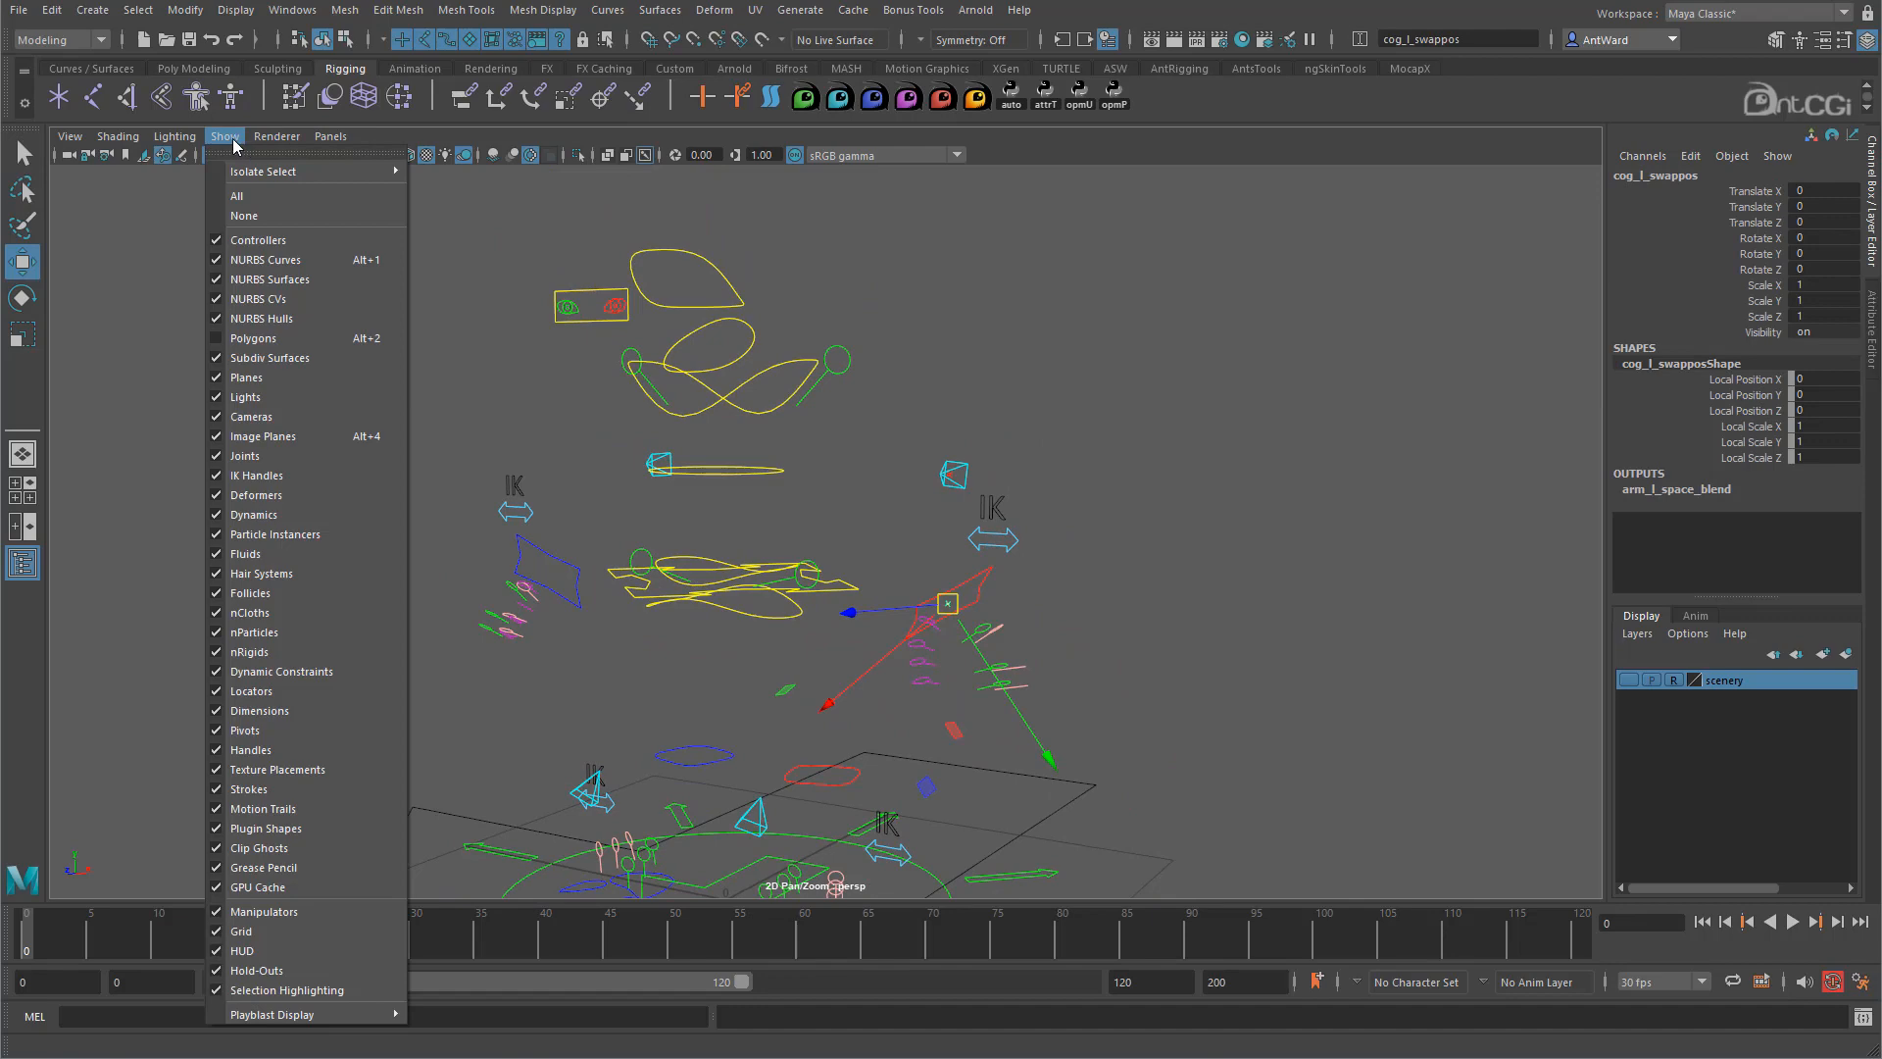
{"action": "left_click", "coordinate": [236, 338]}
{"action": "left_click_drag", "start_coordinate": [1079, 625], "coordinate": [1191, 547], "text": "alt"}
{"action": "left_click", "coordinate": [1266, 524]}
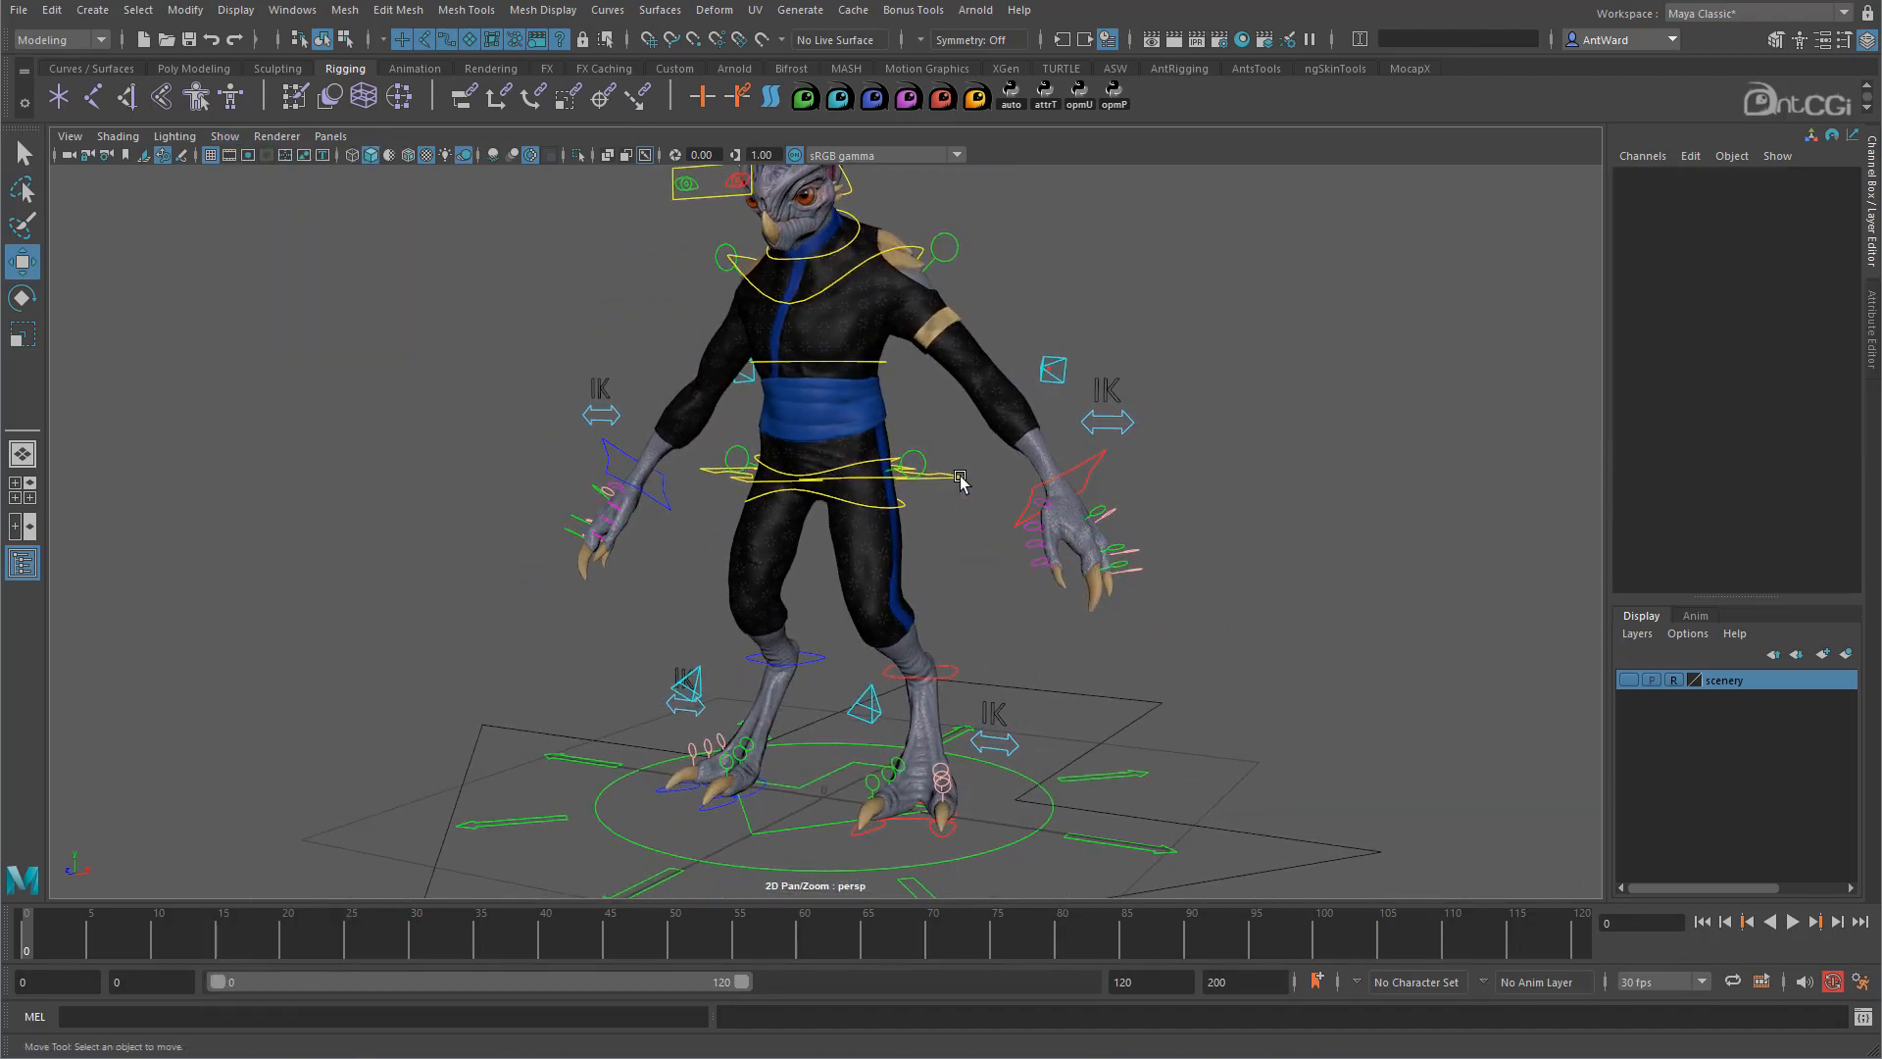
Try rotating chest_ctrl to test the left arm's behaviour and undo the rotation.
{"action": "left_click", "coordinate": [889, 364]}
{"action": "key", "text": "e"}
{"action": "left_click_drag", "start_coordinate": [878, 427], "coordinate": [860, 441]}
{"action": "key", "text": "ctrl+z"}
{"action": "key", "text": "ctrl+z"}
{"action": "key", "text": "ctrl+z"}
{"action": "key", "text": "ctrl+z"}
{"action": "scroll", "coordinate": [1128, 619], "scroll_direction": "up", "scroll_amount": 1}
{"action": "mouse_move", "coordinate": [1149, 617]}
{"action": "right_mouse_down", "text": "alt"}
{"action": "mouse_move", "coordinate": [1274, 626]}
{"action": "mouse_move", "coordinate": [1168, 600]}
{"action": "right_mouse_up", "text": "alt"}
{"action": "scroll", "coordinate": [1192, 599], "scroll_direction": "up", "scroll_amount": 1}
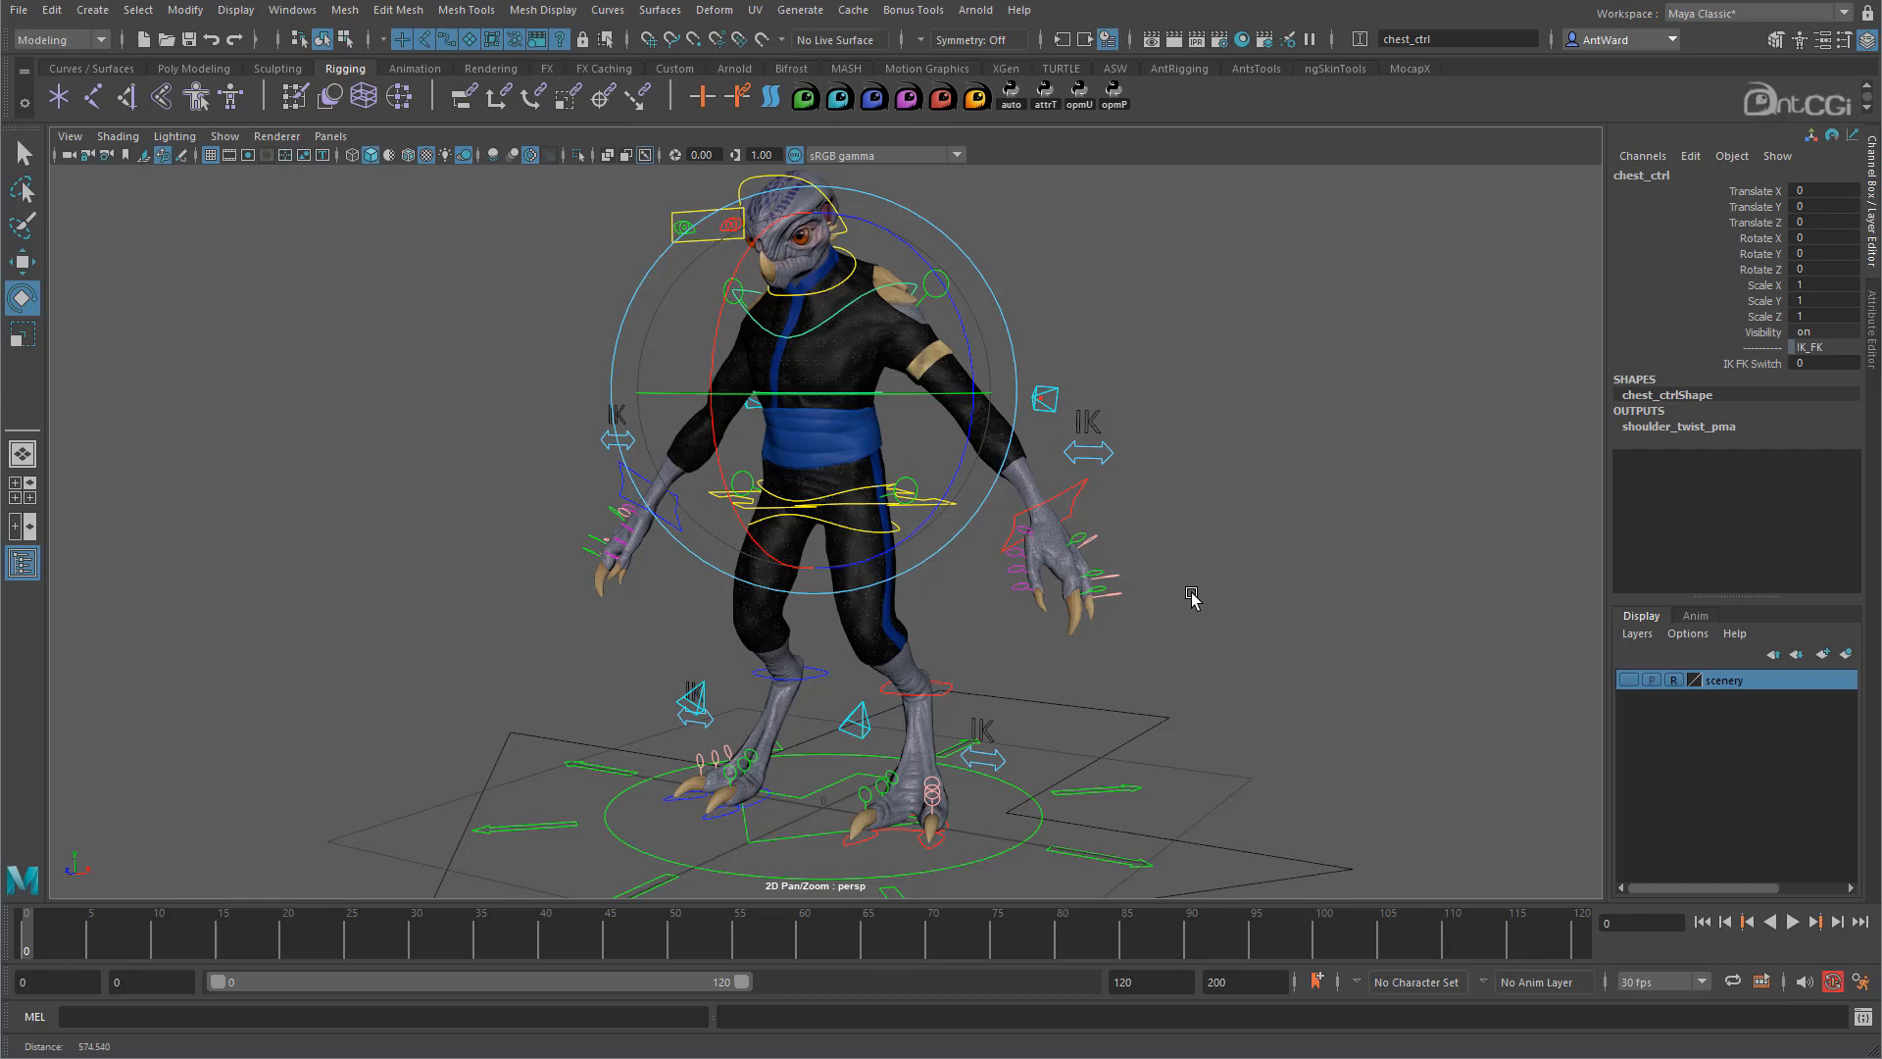
Examine root_ctrl's visibility and debug attributes, the left arm pole vector control's Follow attribute, and the arm_l_ik_swappos locator.
{"action": "left_click", "coordinate": [1137, 790]}
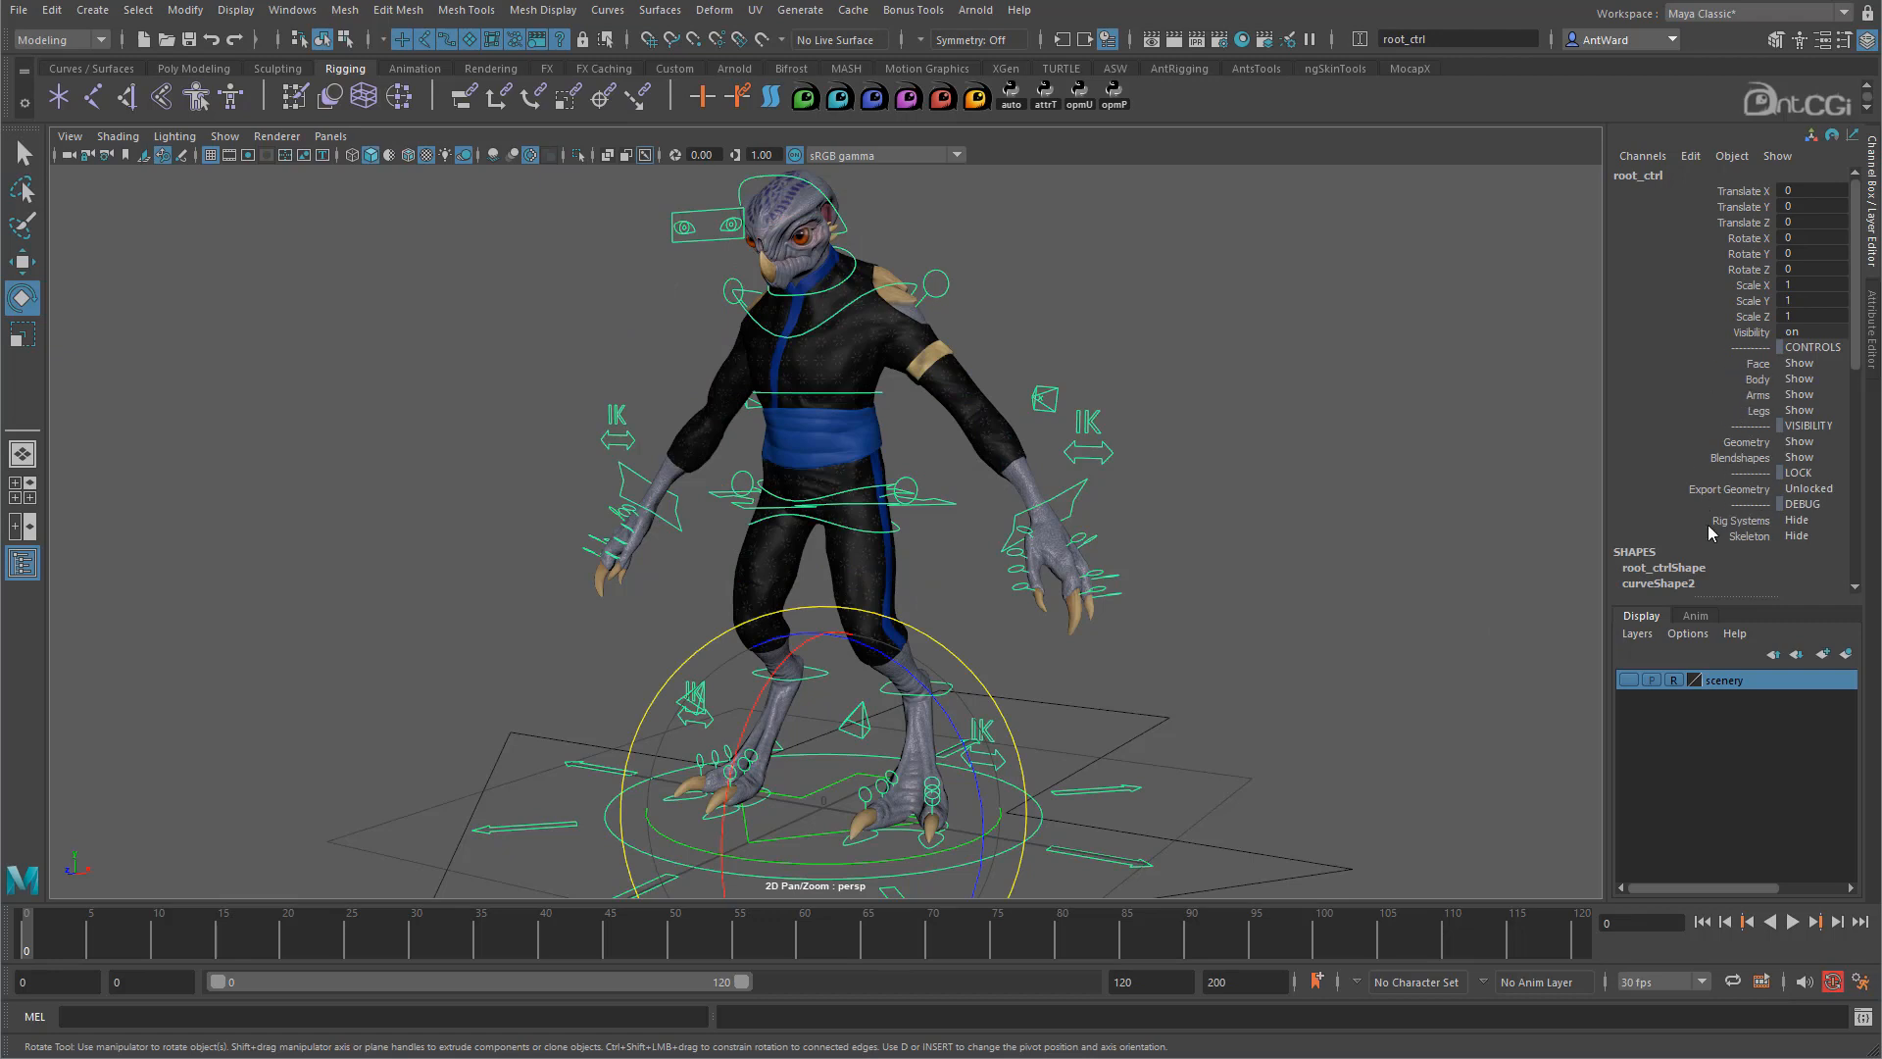
{"action": "left_click", "coordinate": [1044, 402]}
{"action": "key", "text": "f"}
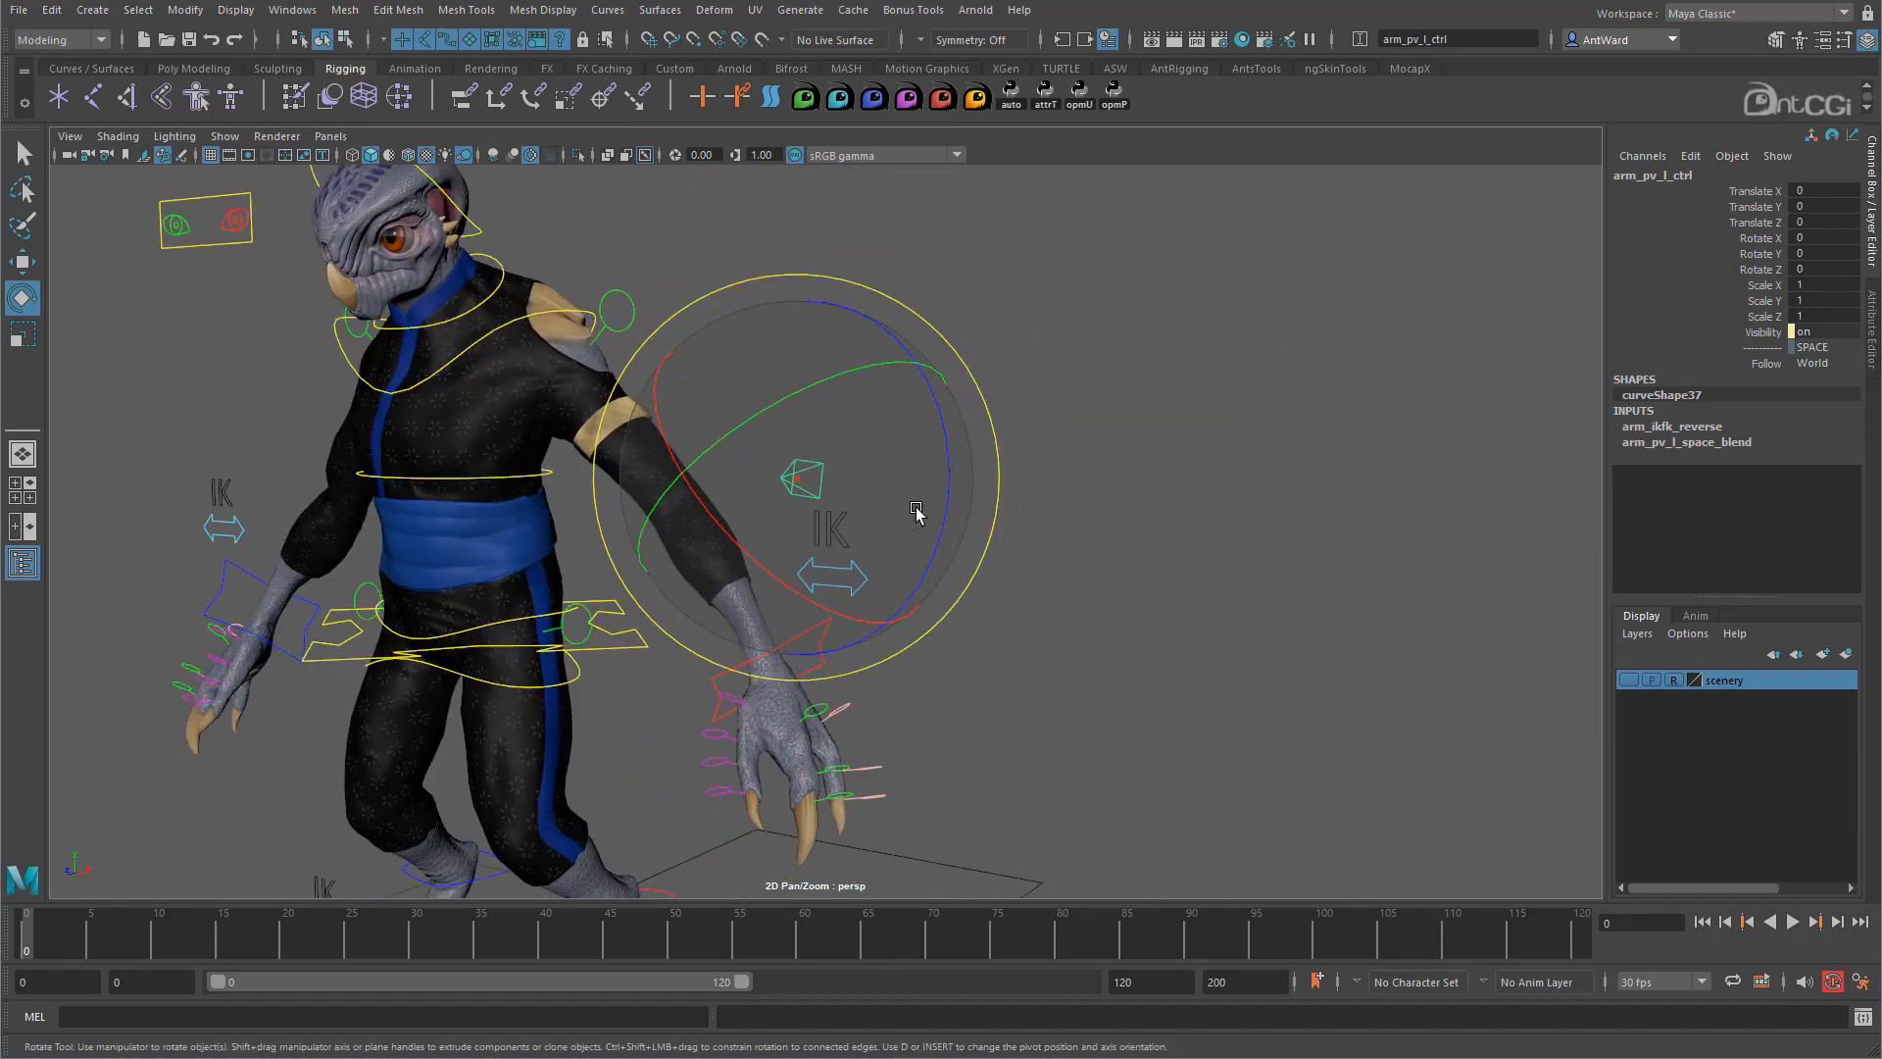
{"action": "left_click", "coordinate": [1261, 488]}
{"action": "left_click", "coordinate": [784, 453]}
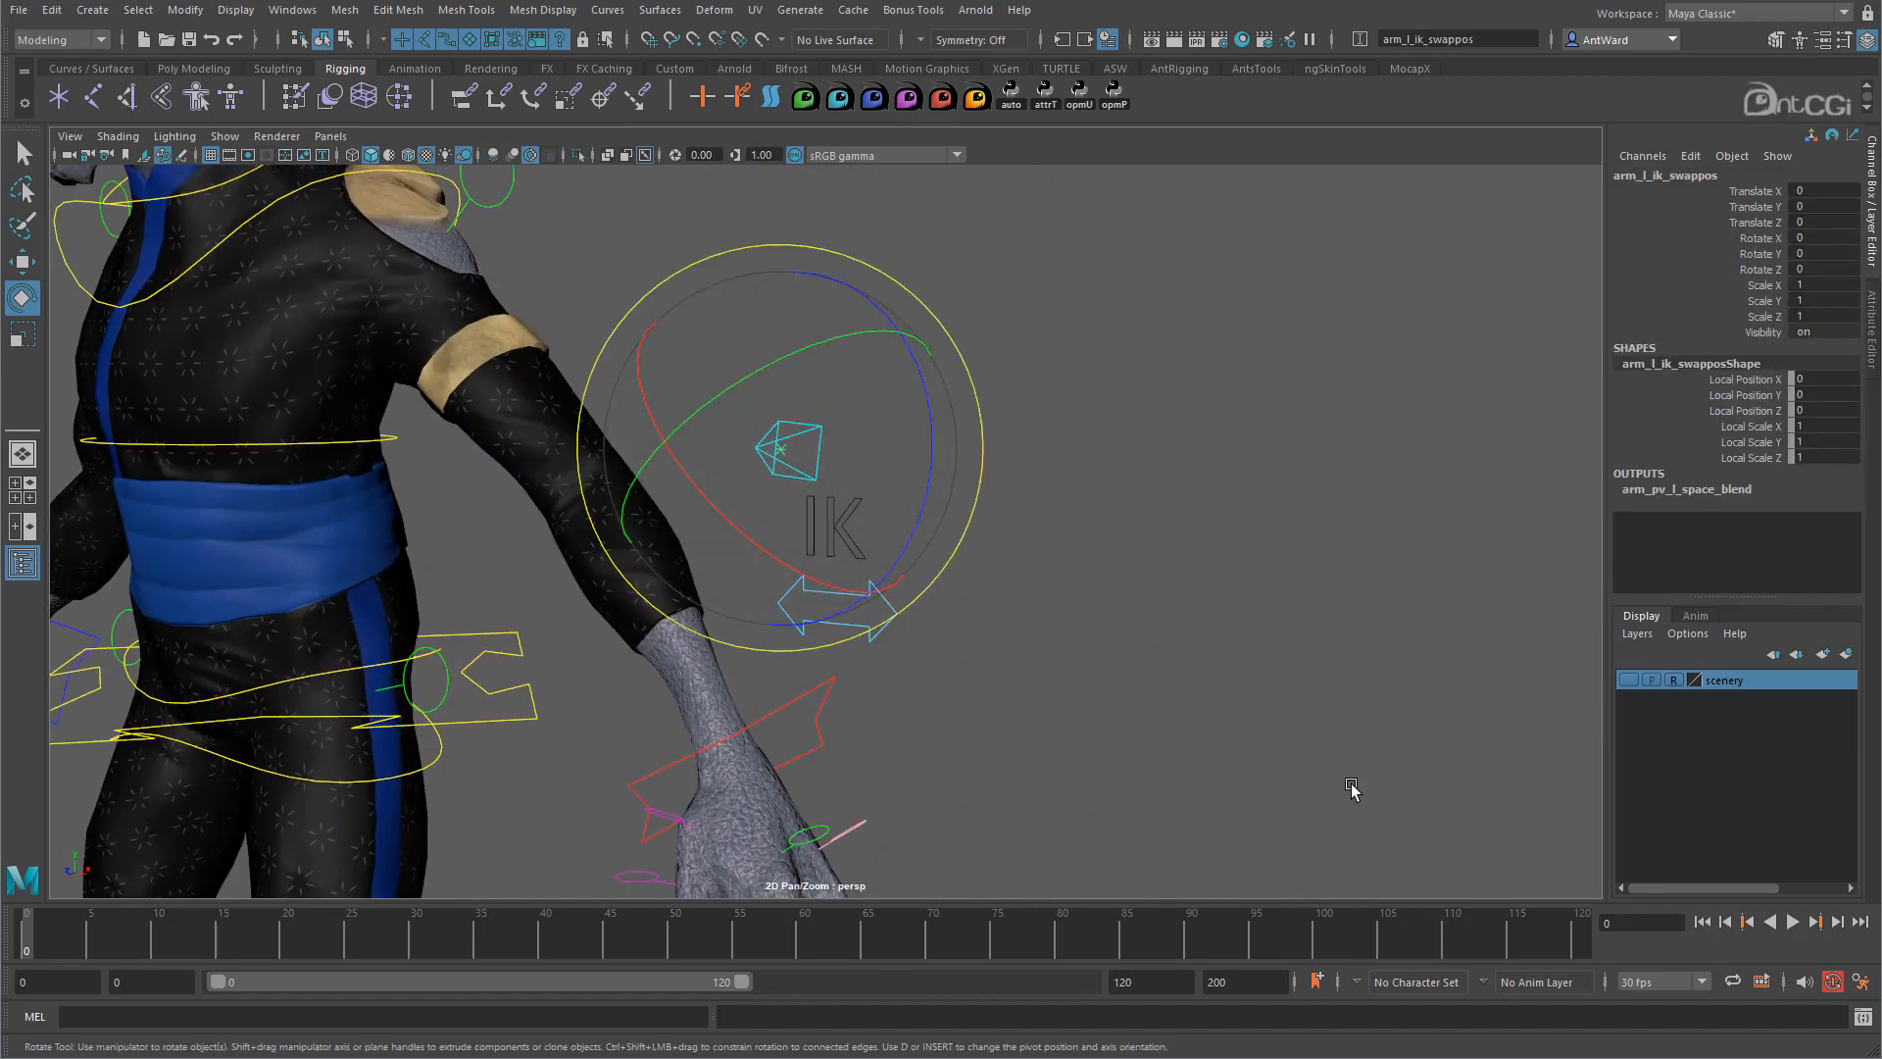
{"action": "right_click_drag", "start_coordinate": [1353, 789], "coordinate": [941, 733], "text": "alt"}
{"action": "left_click_drag", "start_coordinate": [941, 733], "coordinate": [1101, 638], "text": "alt"}
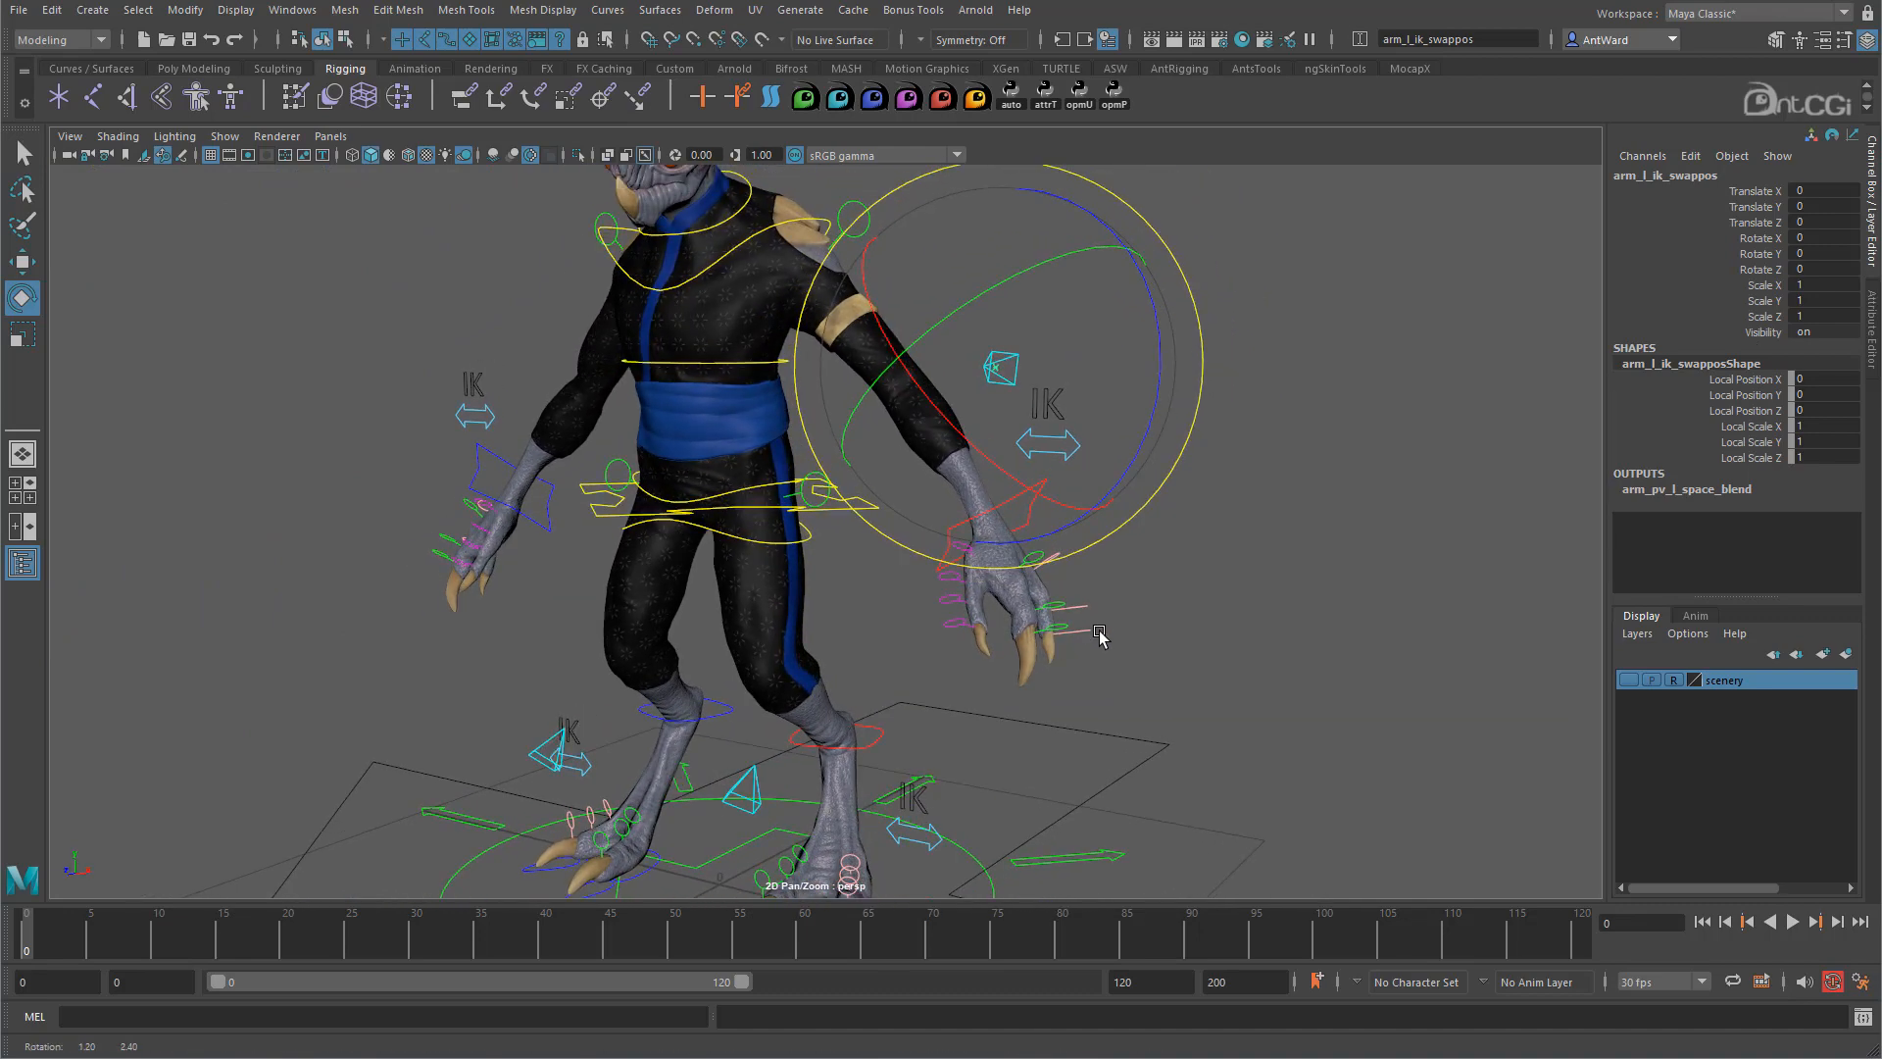
Examine the Follow attributes of the left leg's pole vector control leg_pv_l_ctrl and its foot control foot_l_ik_ctrl.
{"action": "scroll", "coordinate": [1174, 624], "scroll_direction": "up", "scroll_amount": 2}
{"action": "left_click", "coordinate": [1294, 618]}
{"action": "scroll", "coordinate": [1244, 579], "scroll_direction": "down", "scroll_amount": 2}
{"action": "left_click_drag", "start_coordinate": [1243, 580], "coordinate": [1068, 617], "text": "alt"}
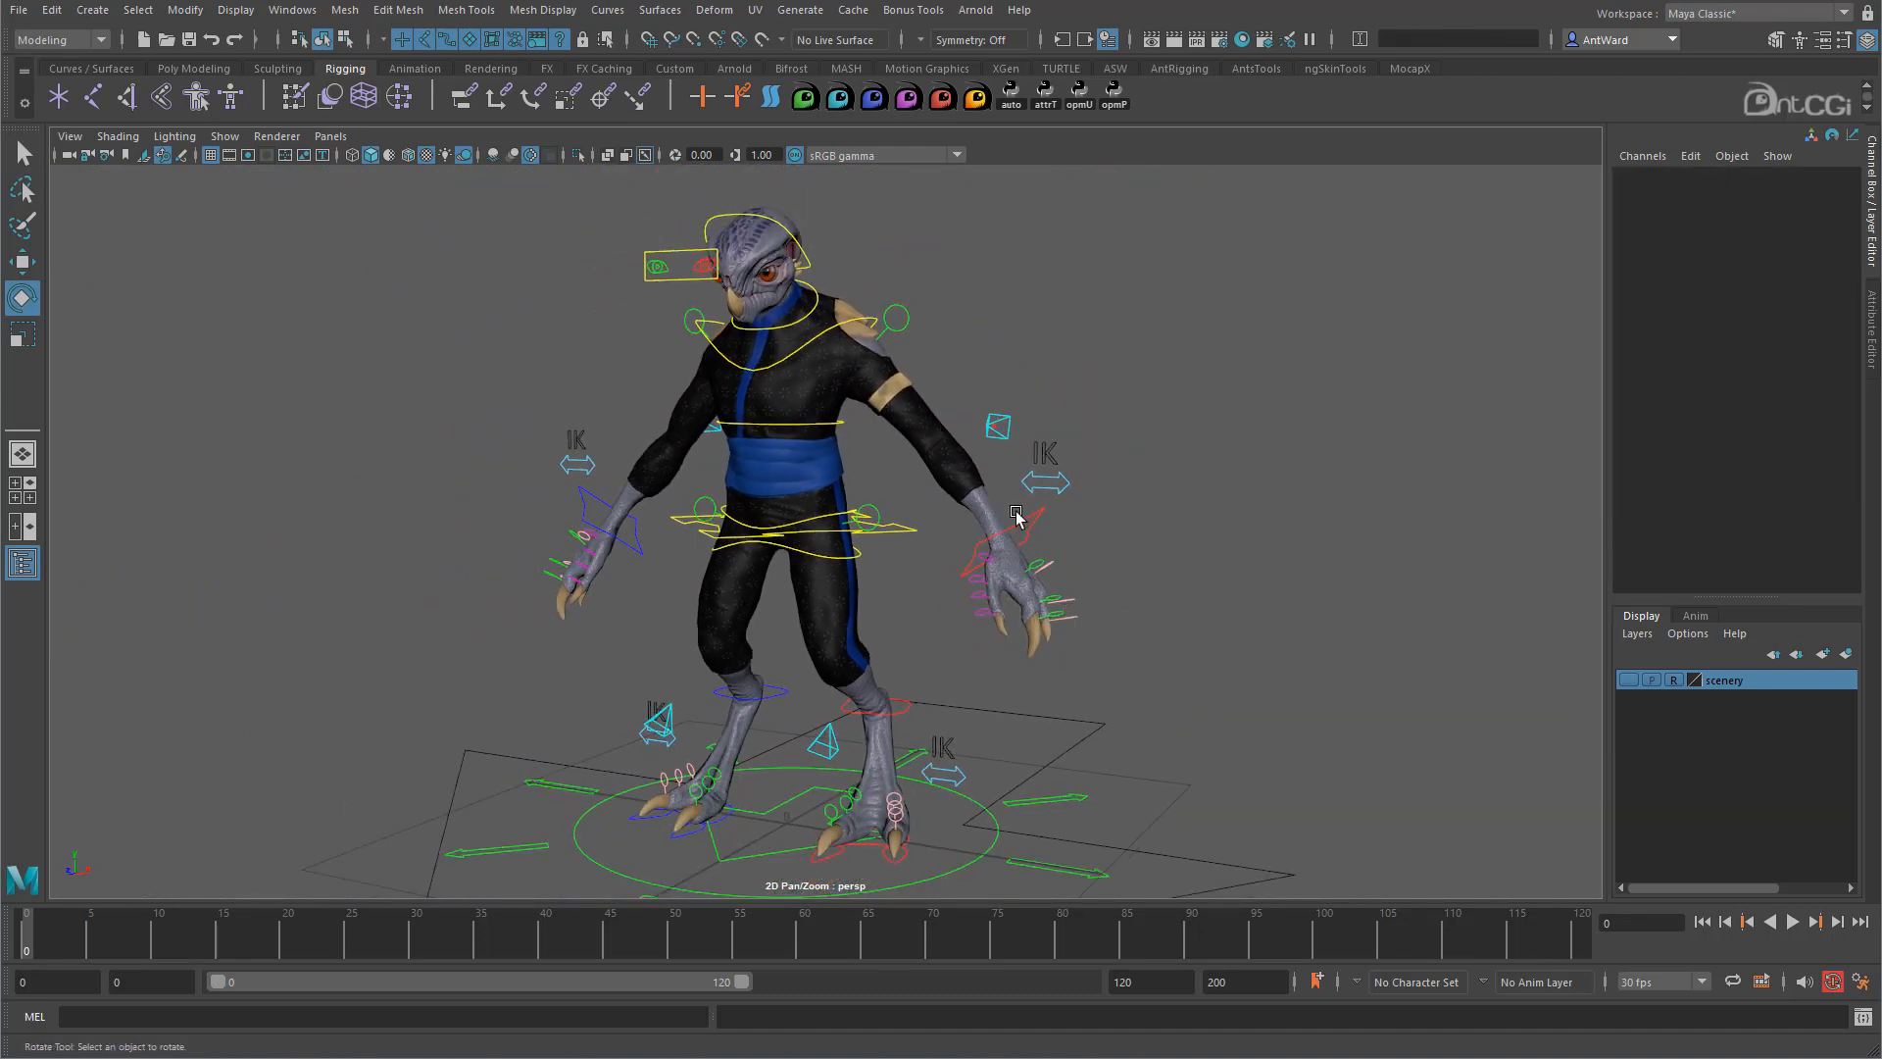
{"action": "left_click", "coordinate": [826, 743]}
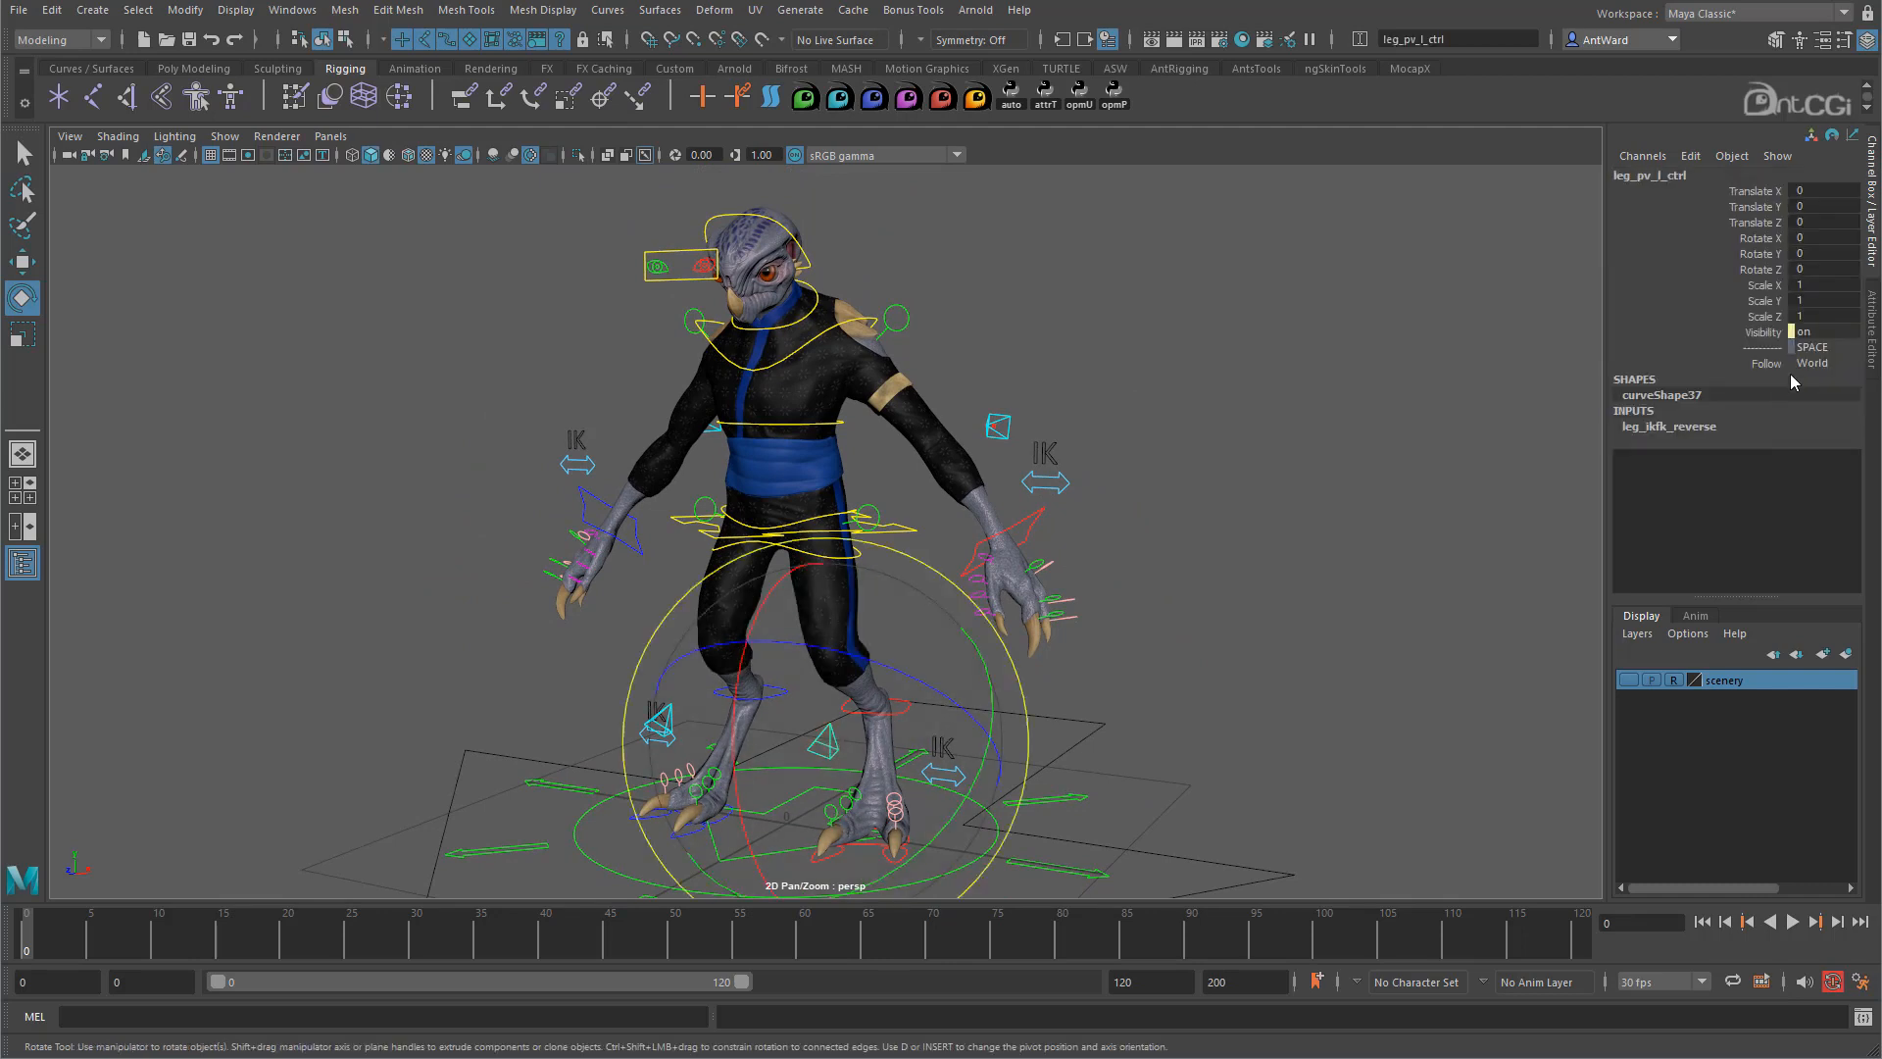
{"action": "left_click", "coordinate": [1170, 737]}
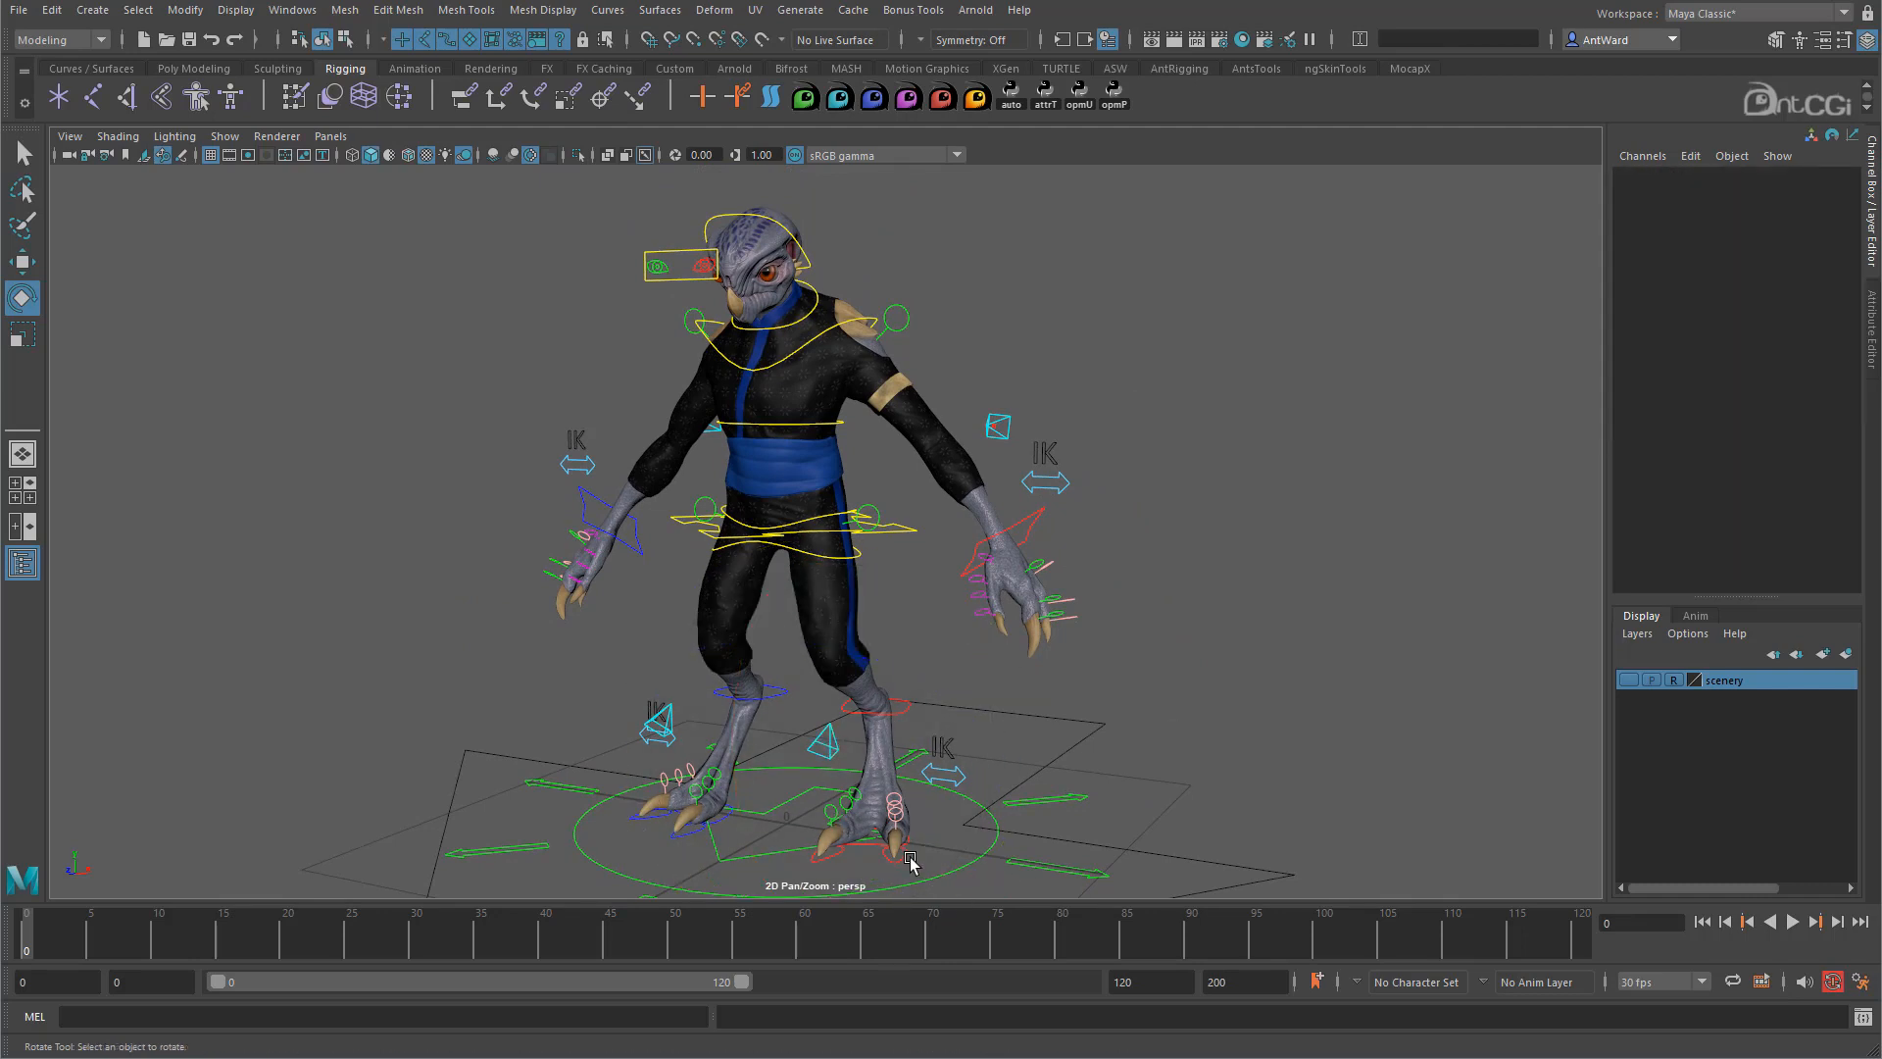
{"action": "left_click", "coordinate": [909, 859]}
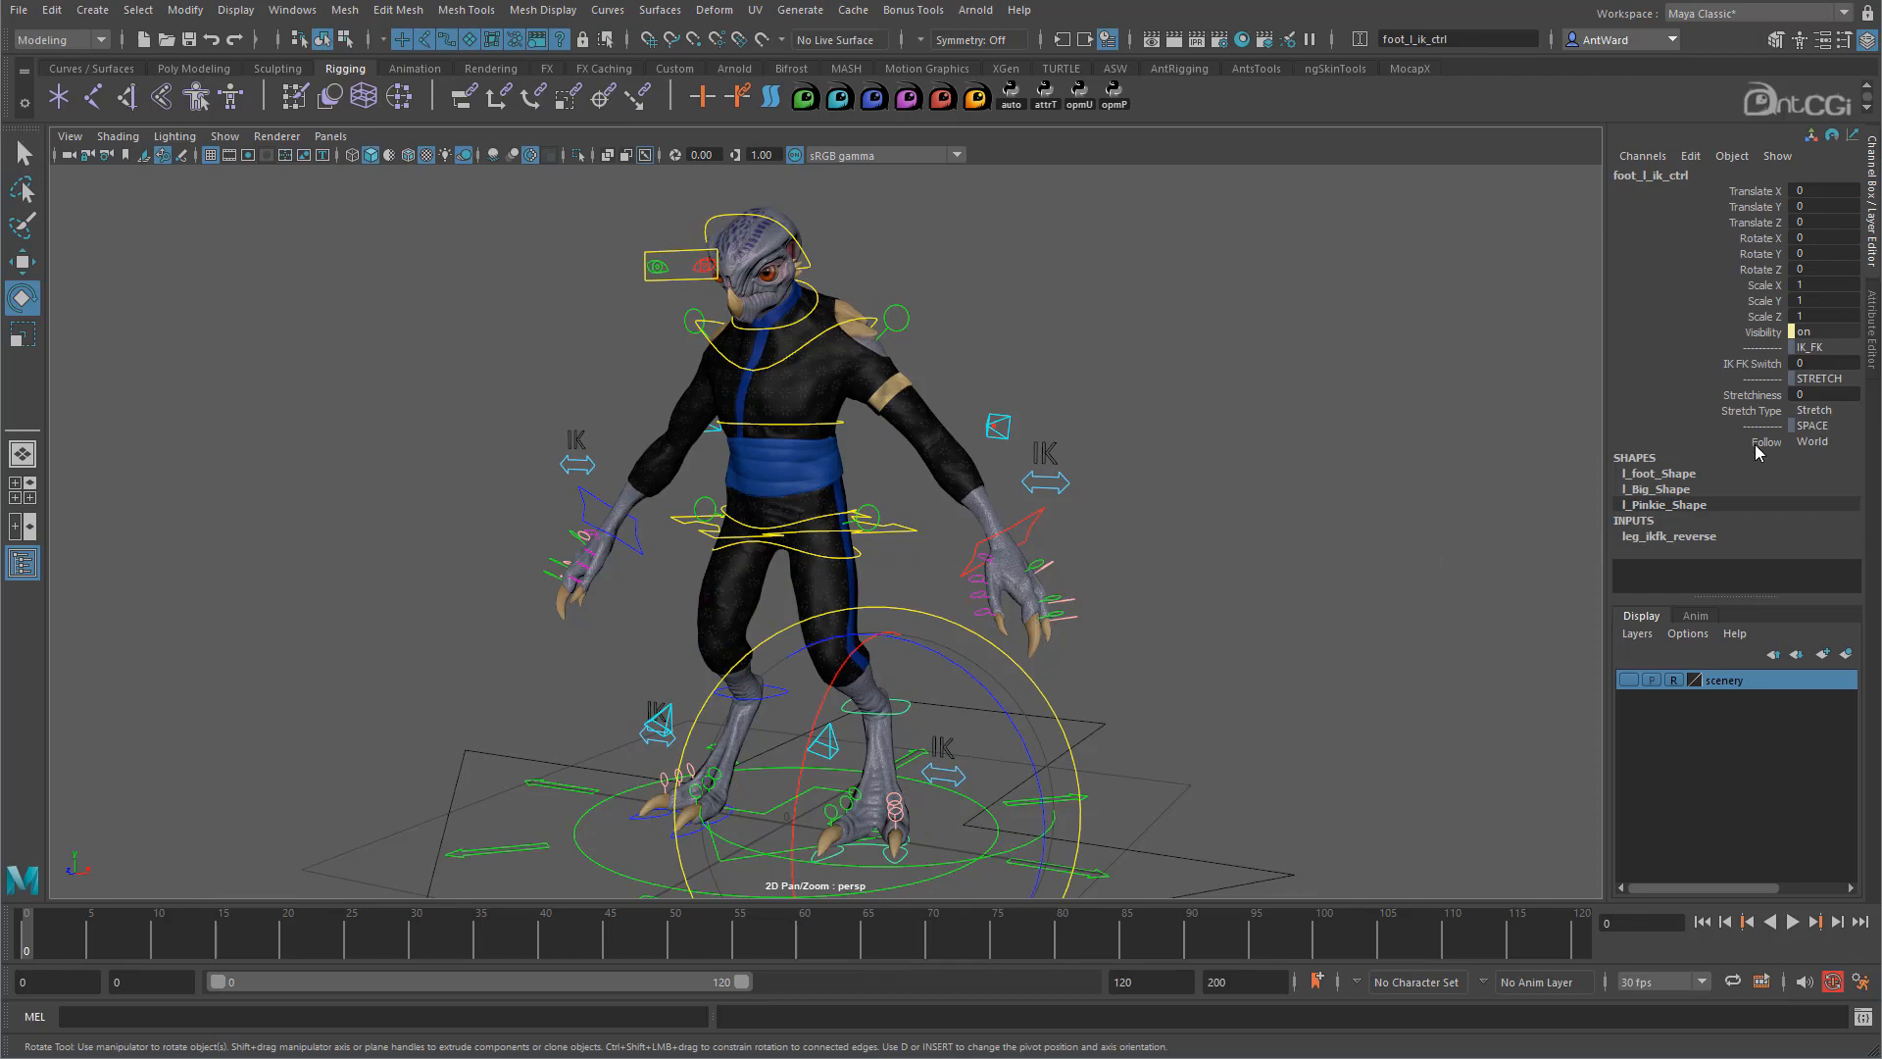
{"action": "left_click", "coordinate": [1813, 441]}
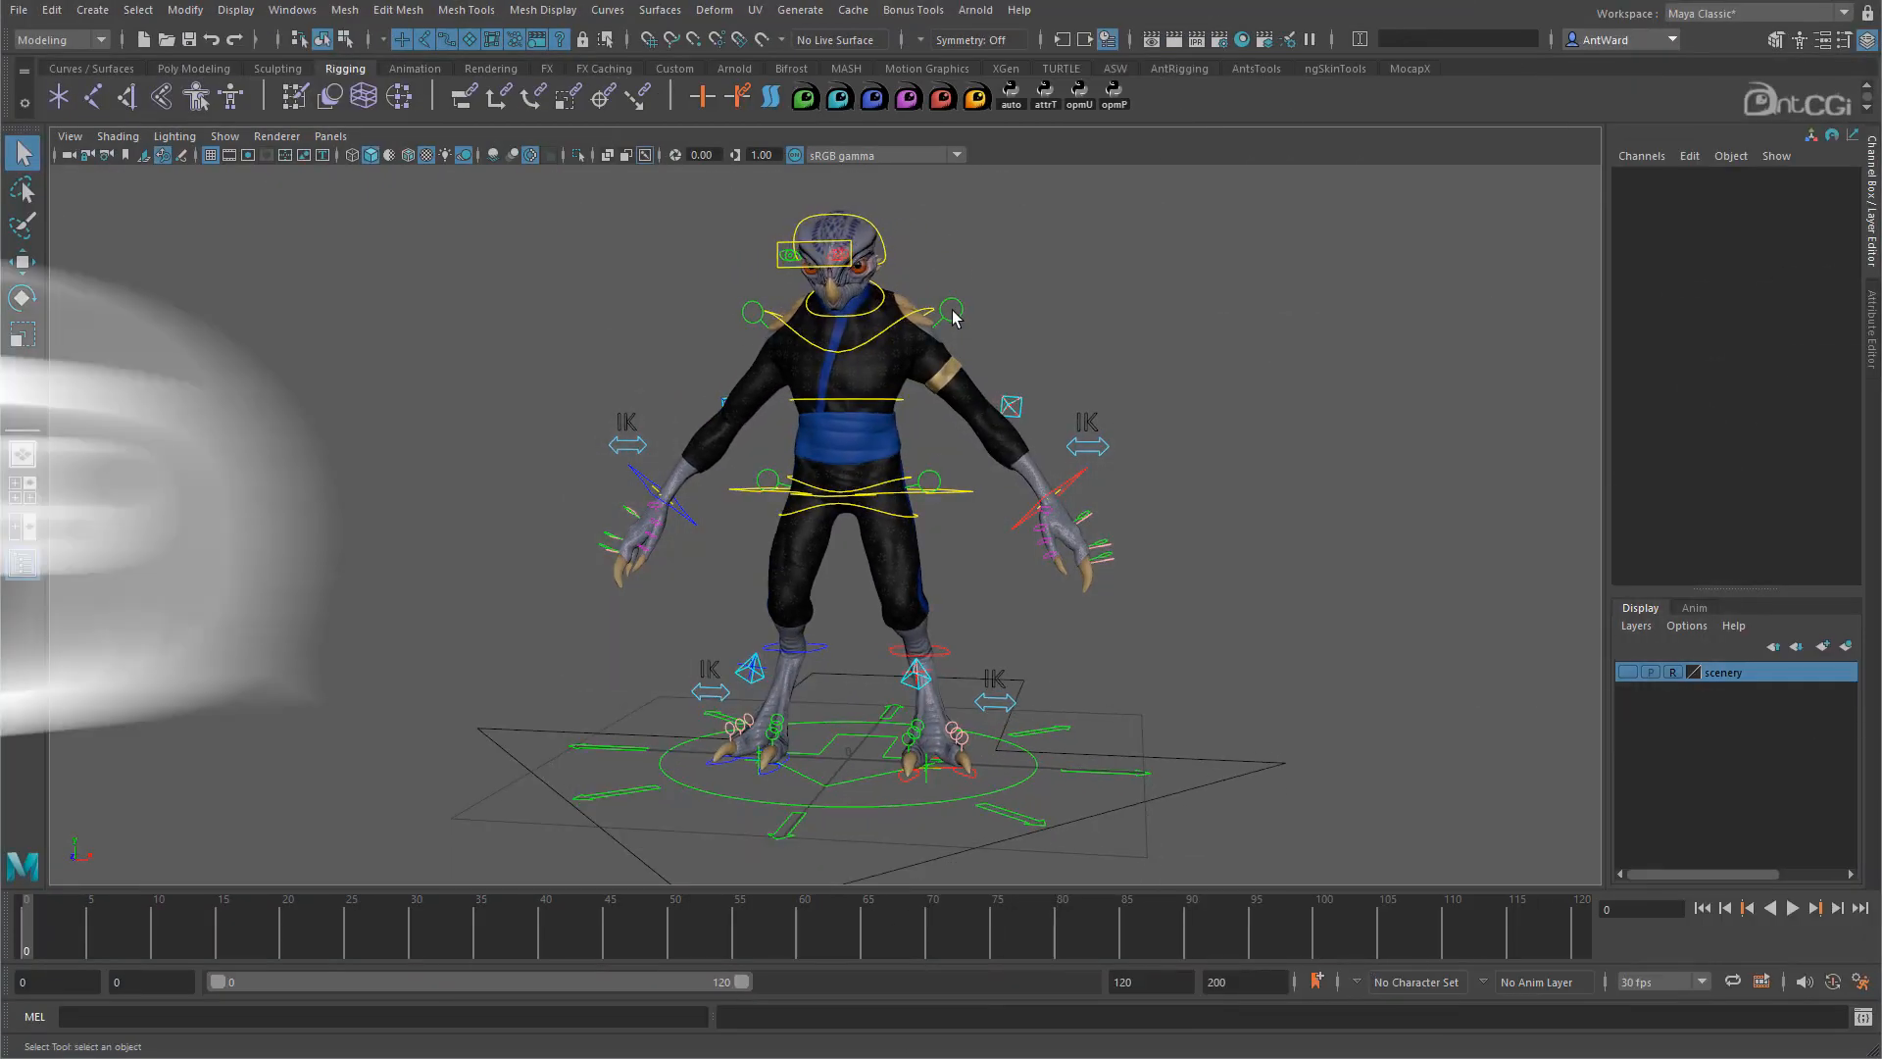
Change the Follow space of both arm IK controls together and rotate the chest control to test how the arms follow.
{"action": "left_click", "coordinate": [953, 314]}
{"action": "left_click", "coordinate": [1083, 480]}
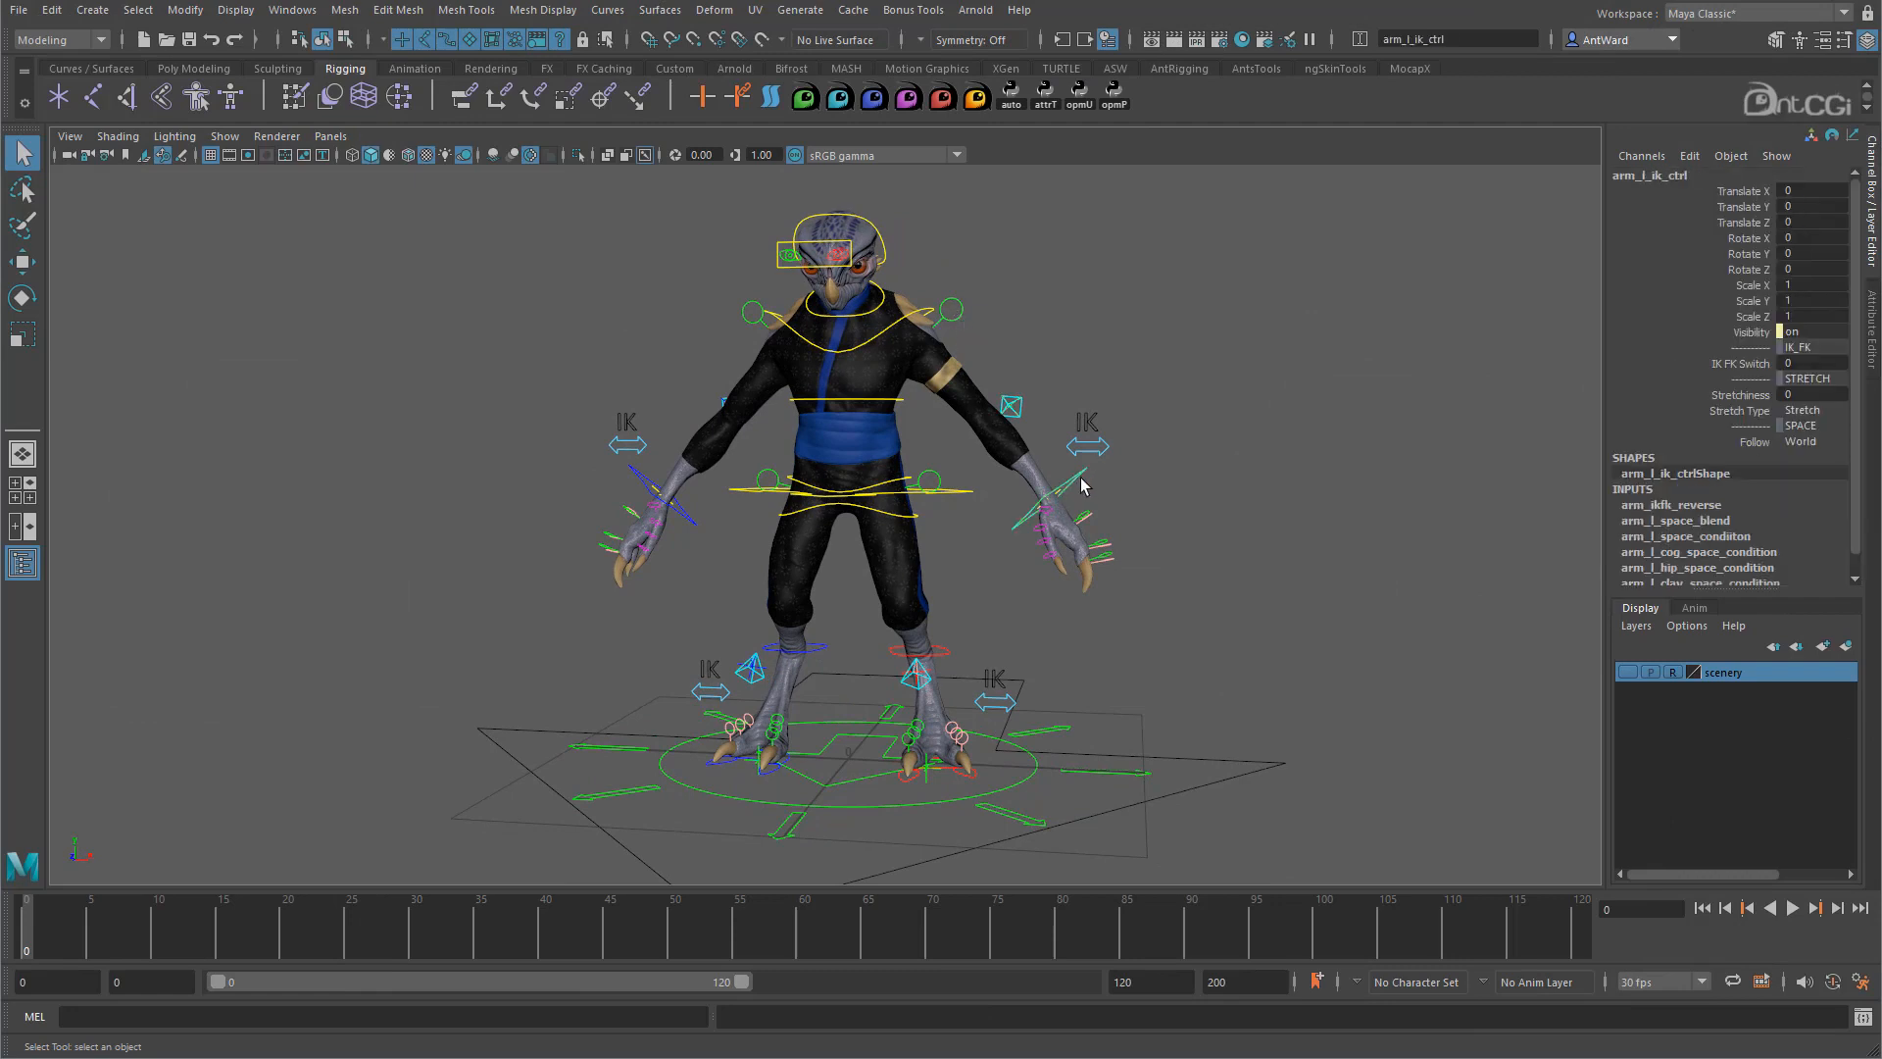
{"action": "left_click", "coordinate": [638, 481], "text": "shift"}
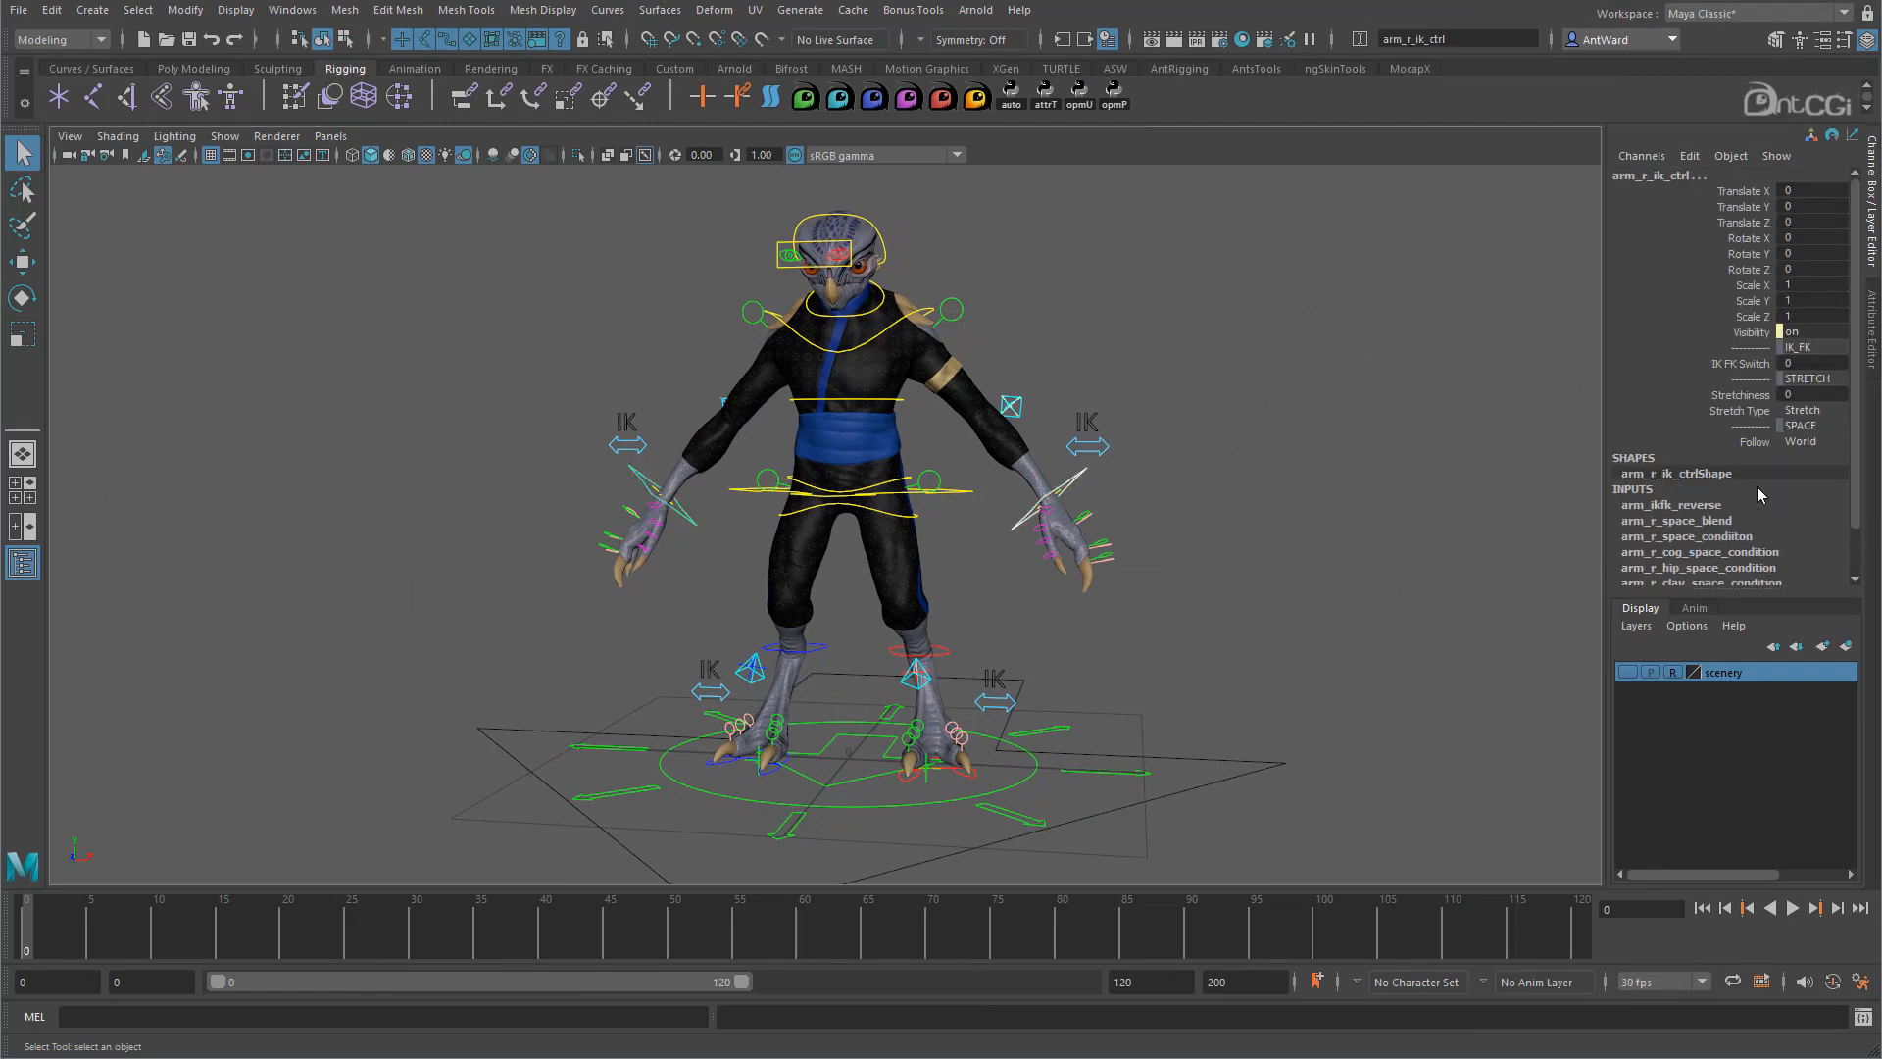
{"action": "left_click", "coordinate": [1813, 449]}
{"action": "left_click", "coordinate": [1826, 527]}
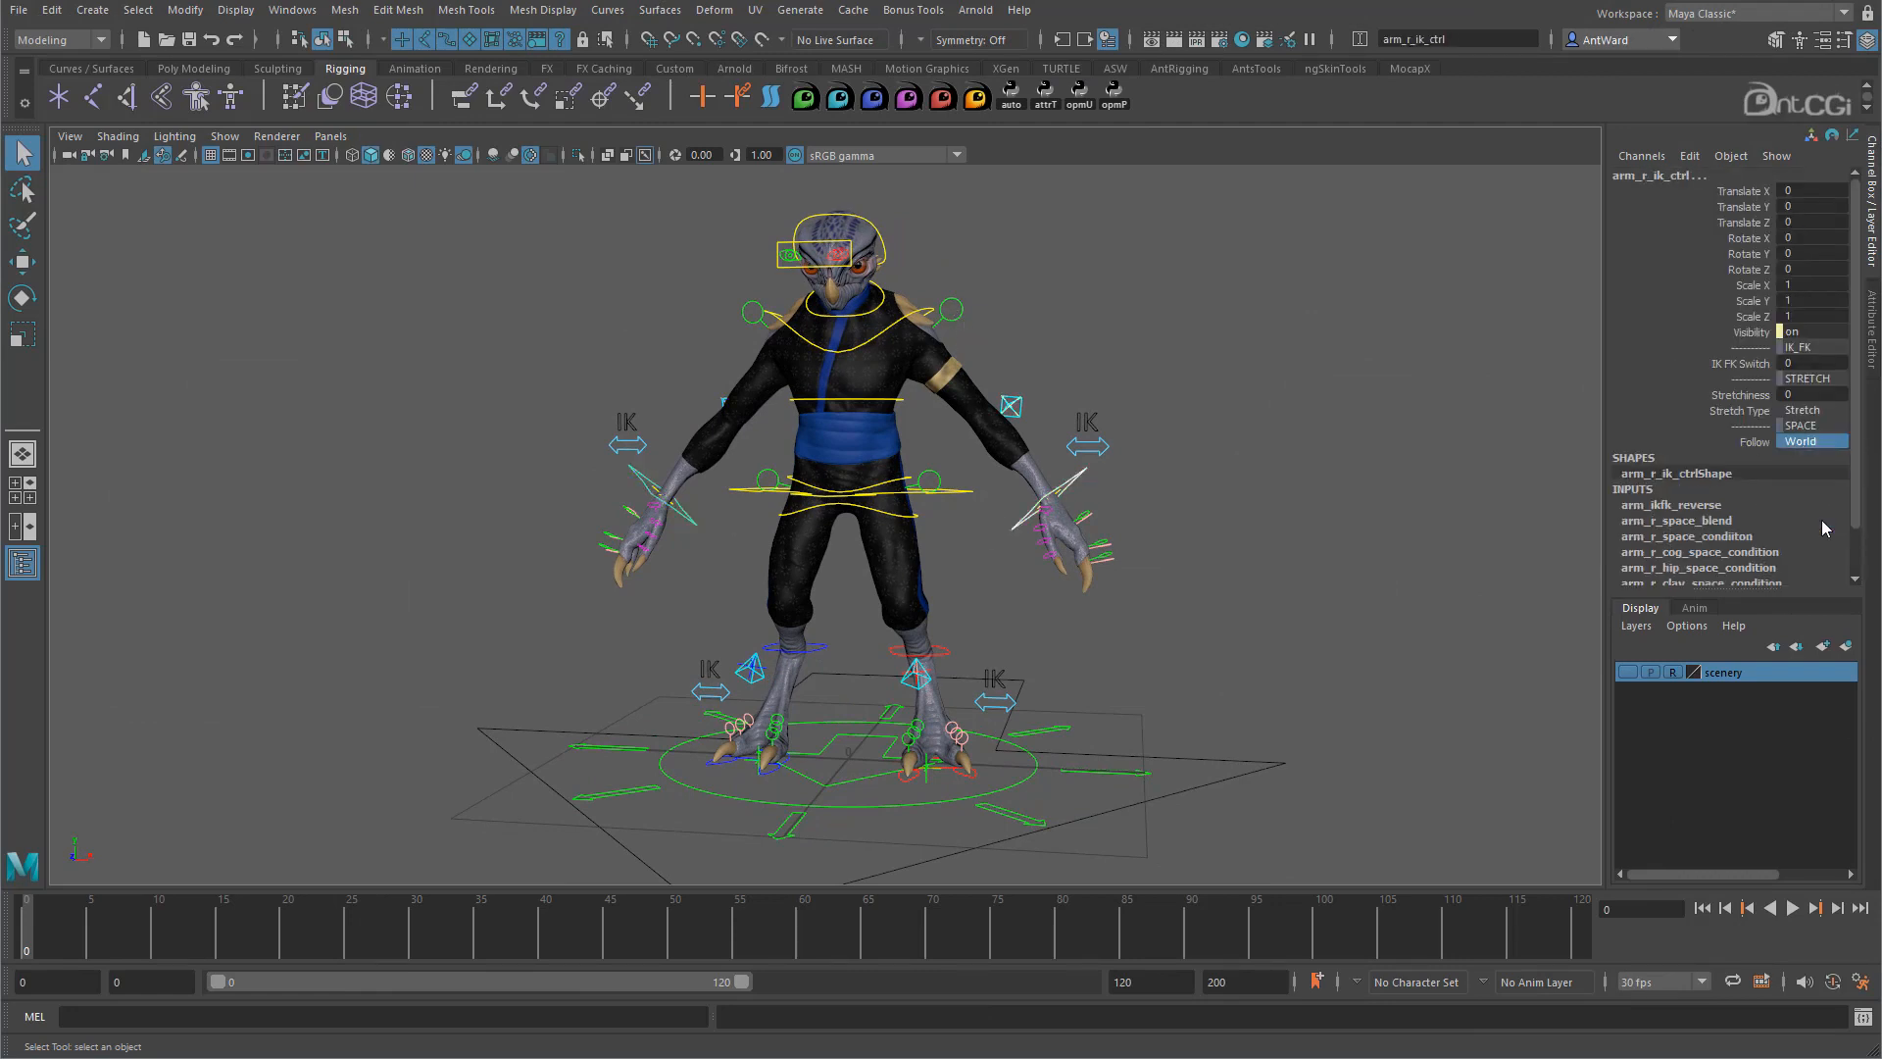
{"action": "left_click", "coordinate": [933, 313]}
{"action": "key", "text": "e"}
{"action": "left_click_drag", "start_coordinate": [932, 312], "coordinate": [928, 462]}
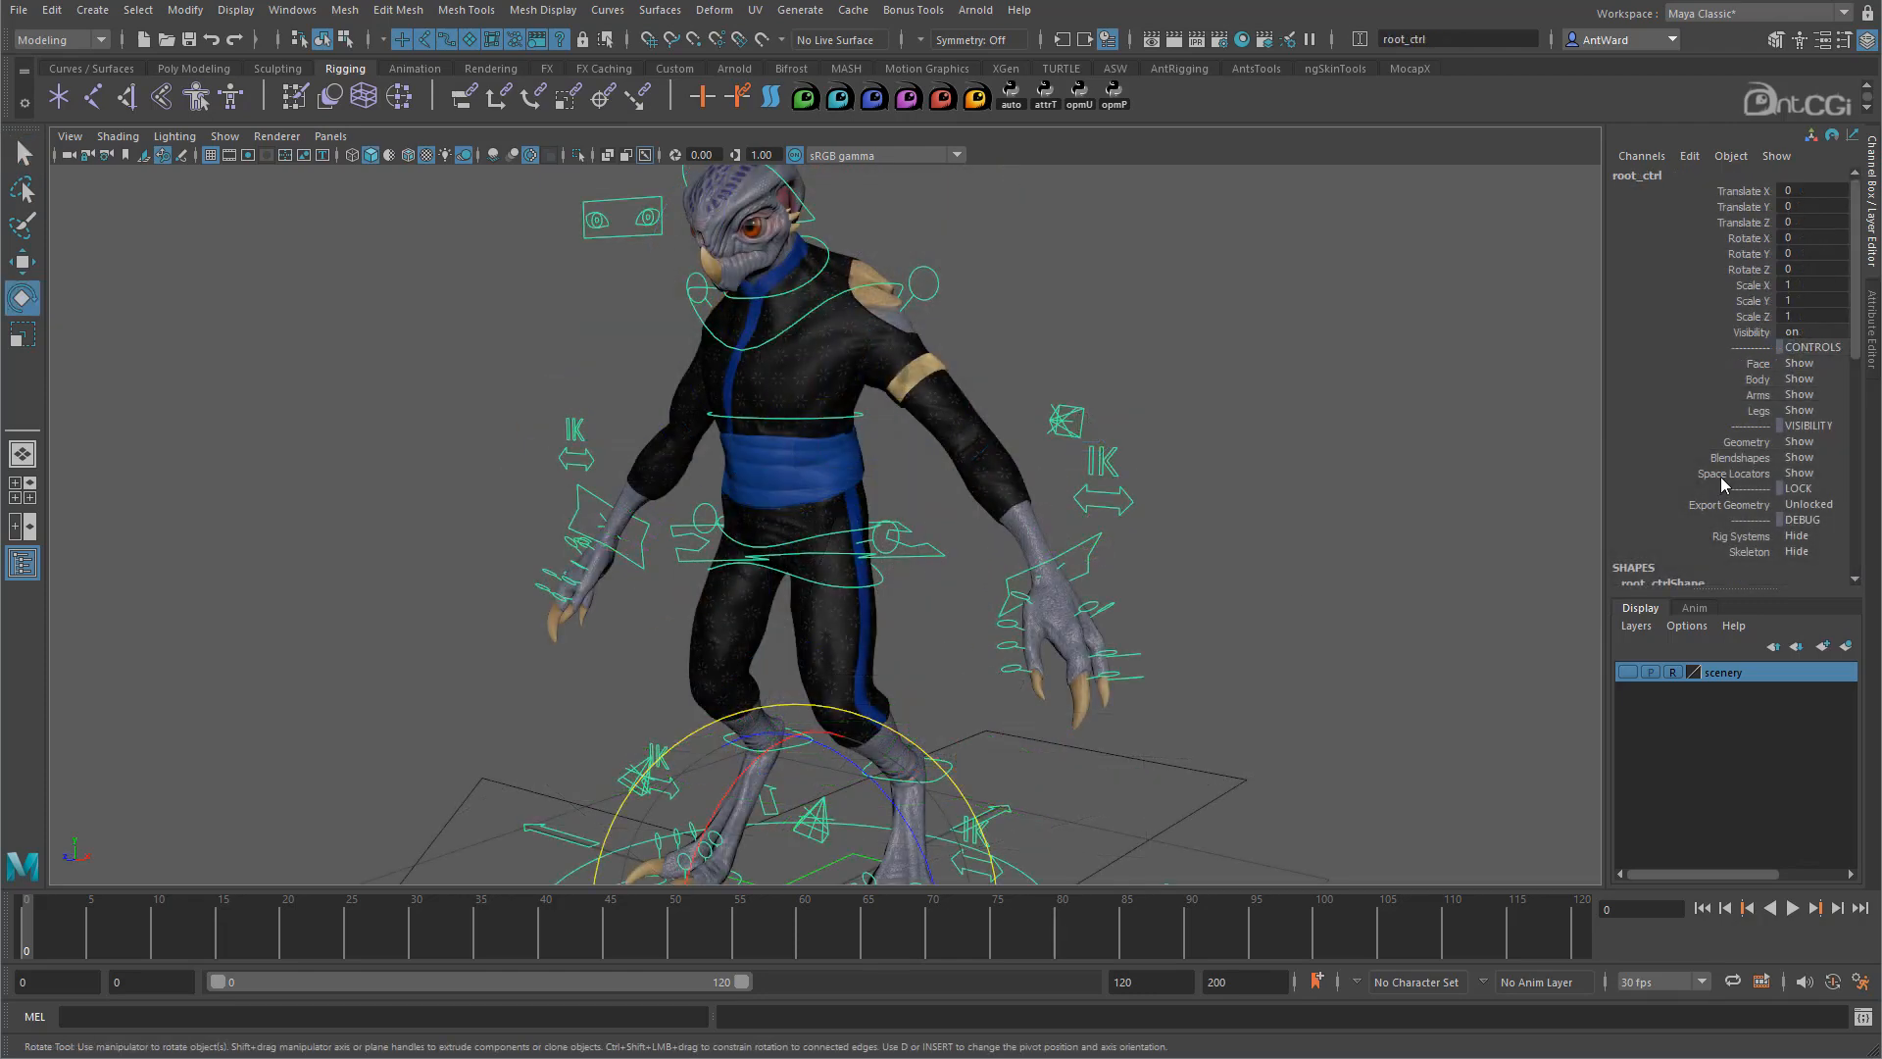
Toggle the Space Locators visibility attribute on root_ctrl and clear the selection.
{"action": "left_click", "coordinate": [1726, 474]}
{"action": "middle_click_drag", "start_coordinate": [1160, 481], "coordinate": [1273, 491]}
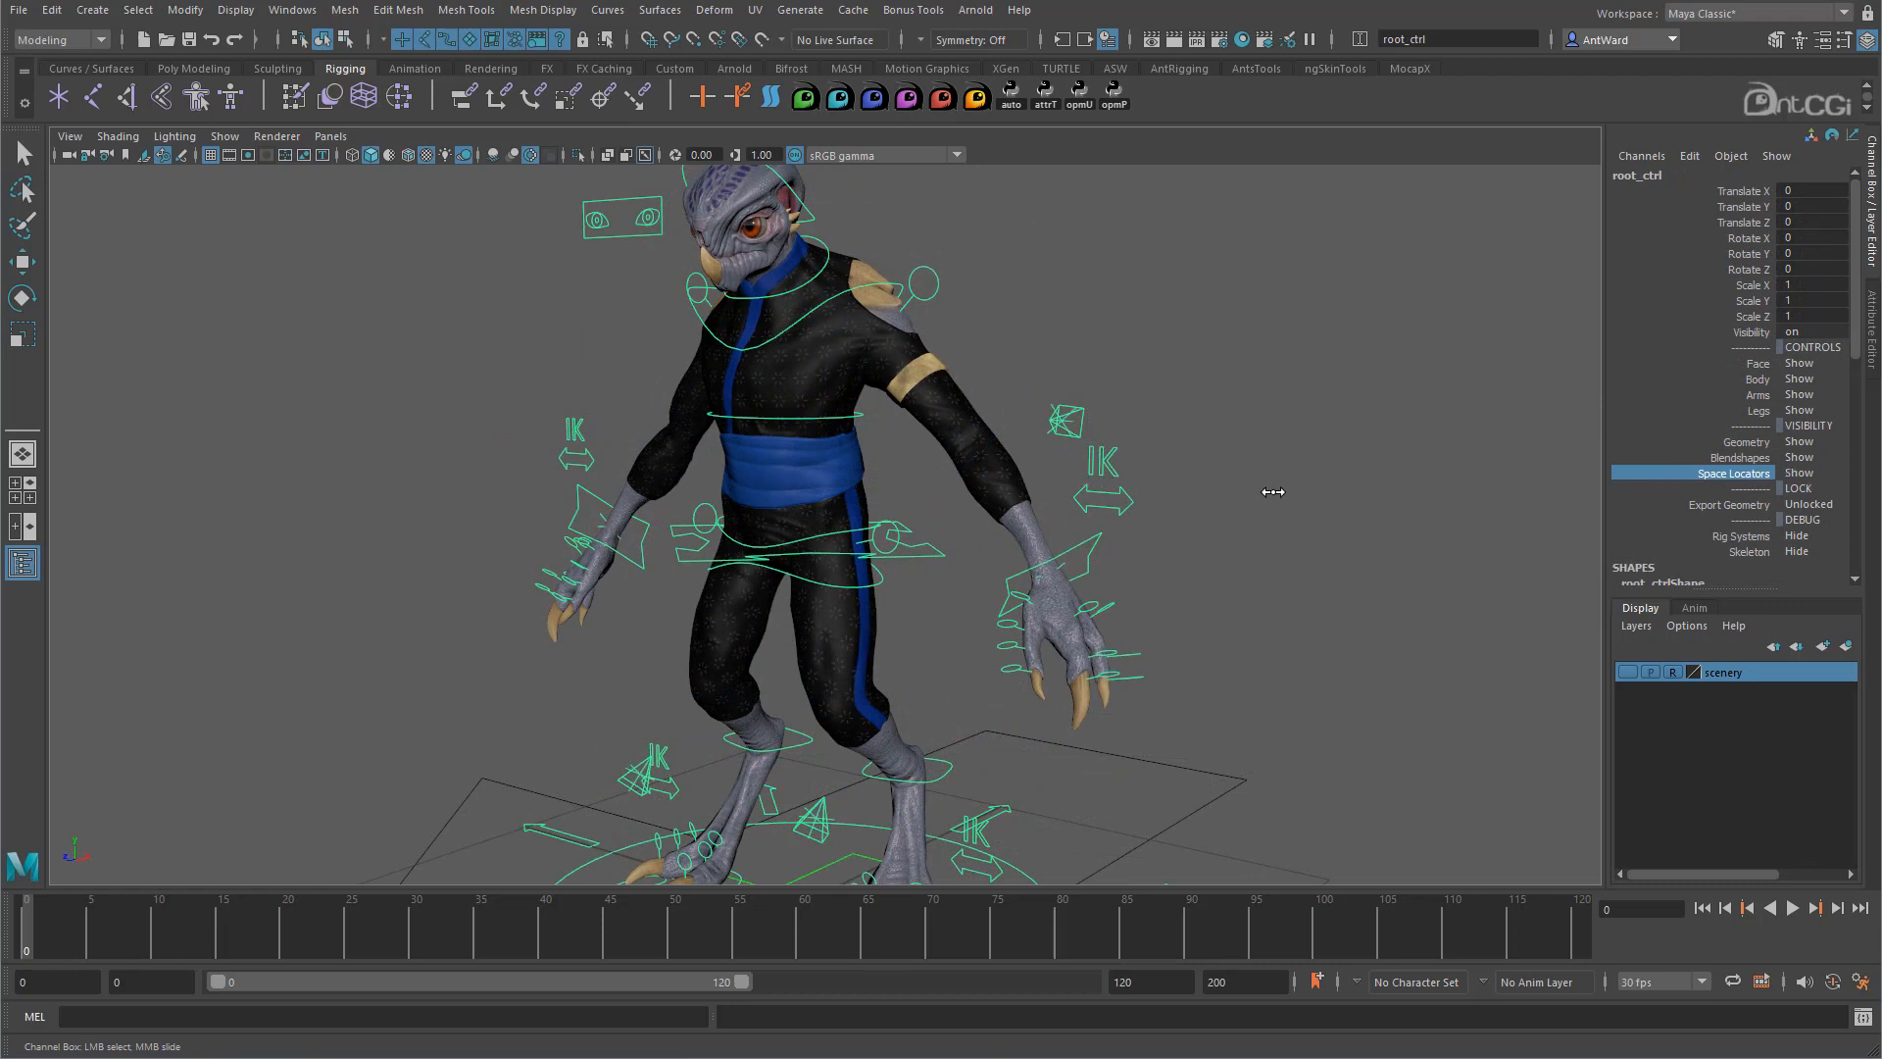
{"action": "left_click", "coordinate": [1228, 658]}
{"action": "left_click_drag", "start_coordinate": [938, 704], "coordinate": [1193, 724], "text": "alt"}
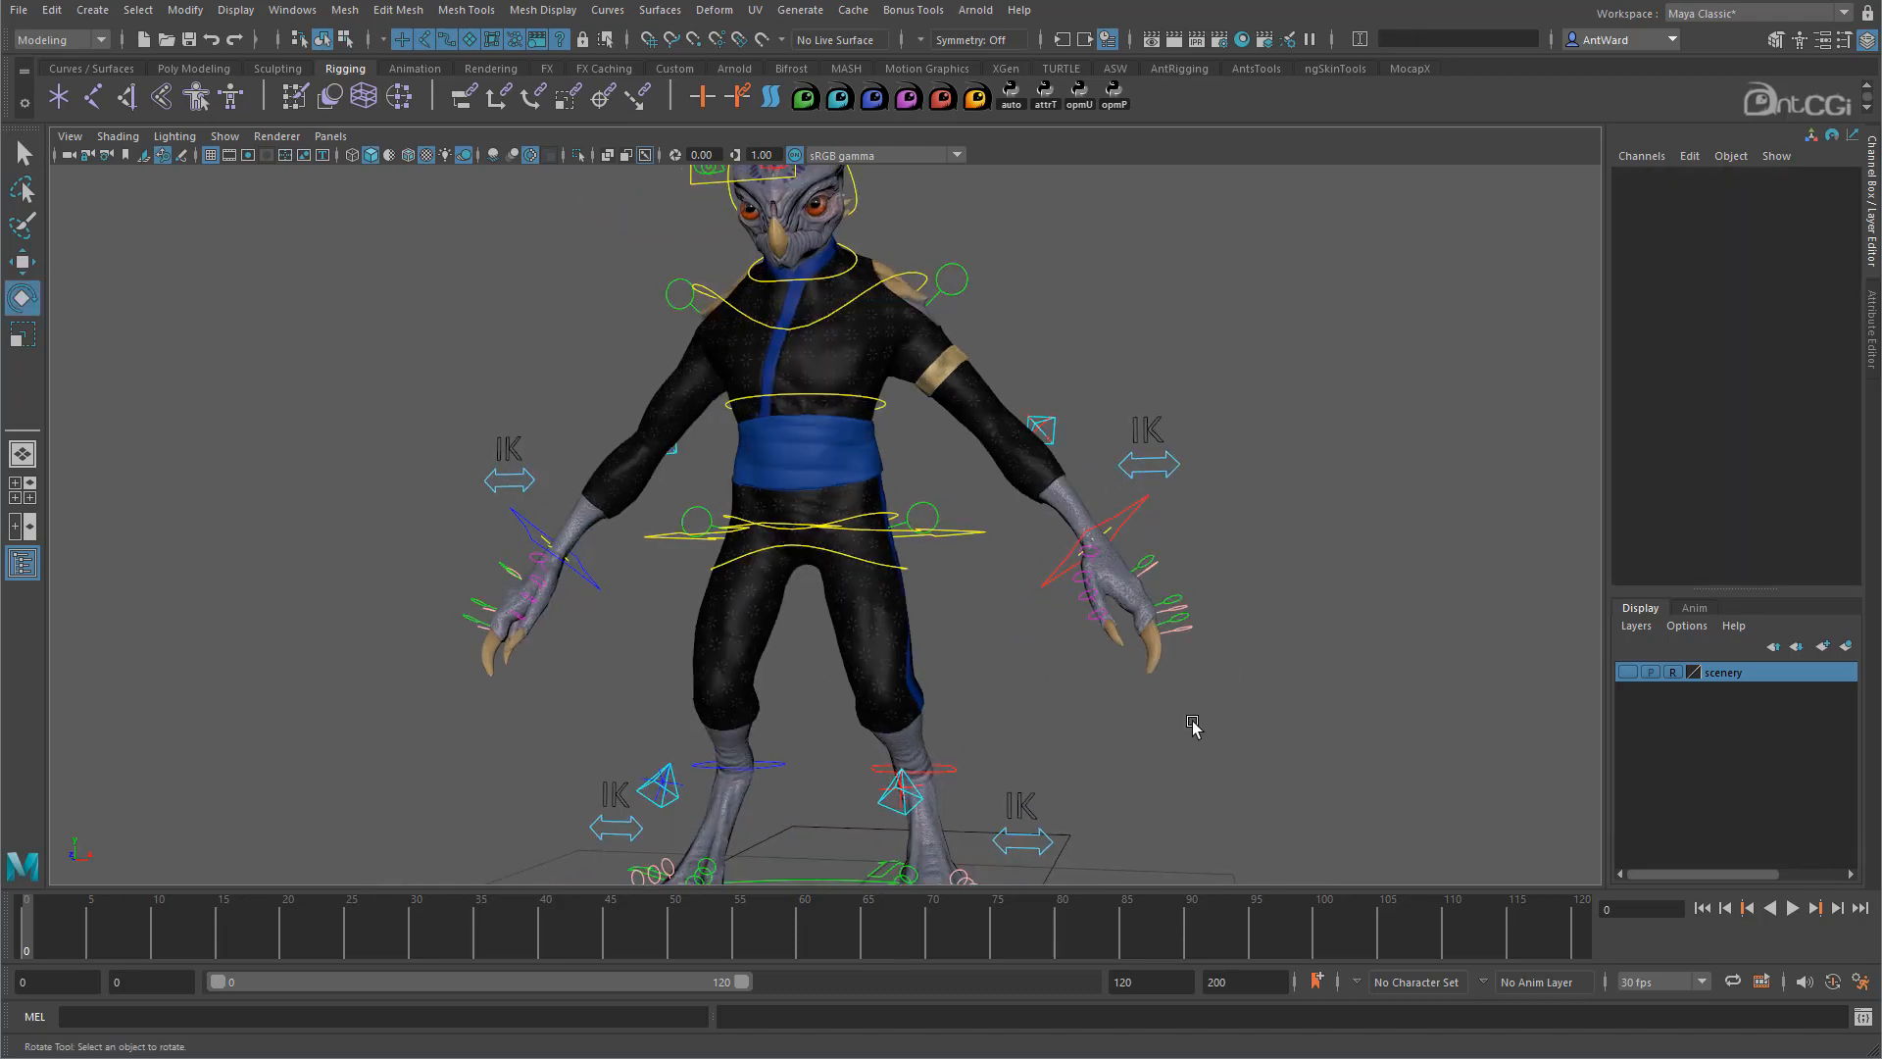
{"action": "right_click_drag", "start_coordinate": [1193, 725], "coordinate": [985, 669], "text": "alt"}
{"action": "mouse_move", "coordinate": [985, 669]}
{"action": "left_mouse_down", "text": "alt"}
{"action": "mouse_move", "coordinate": [912, 681]}
{"action": "mouse_move", "coordinate": [962, 702]}
{"action": "mouse_move", "coordinate": [1002, 677]}
{"action": "mouse_move", "coordinate": [756, 673]}
{"action": "mouse_move", "coordinate": [804, 686]}
{"action": "mouse_move", "coordinate": [1055, 650]}
{"action": "mouse_move", "coordinate": [999, 635]}
{"action": "left_mouse_up", "text": "alt"}
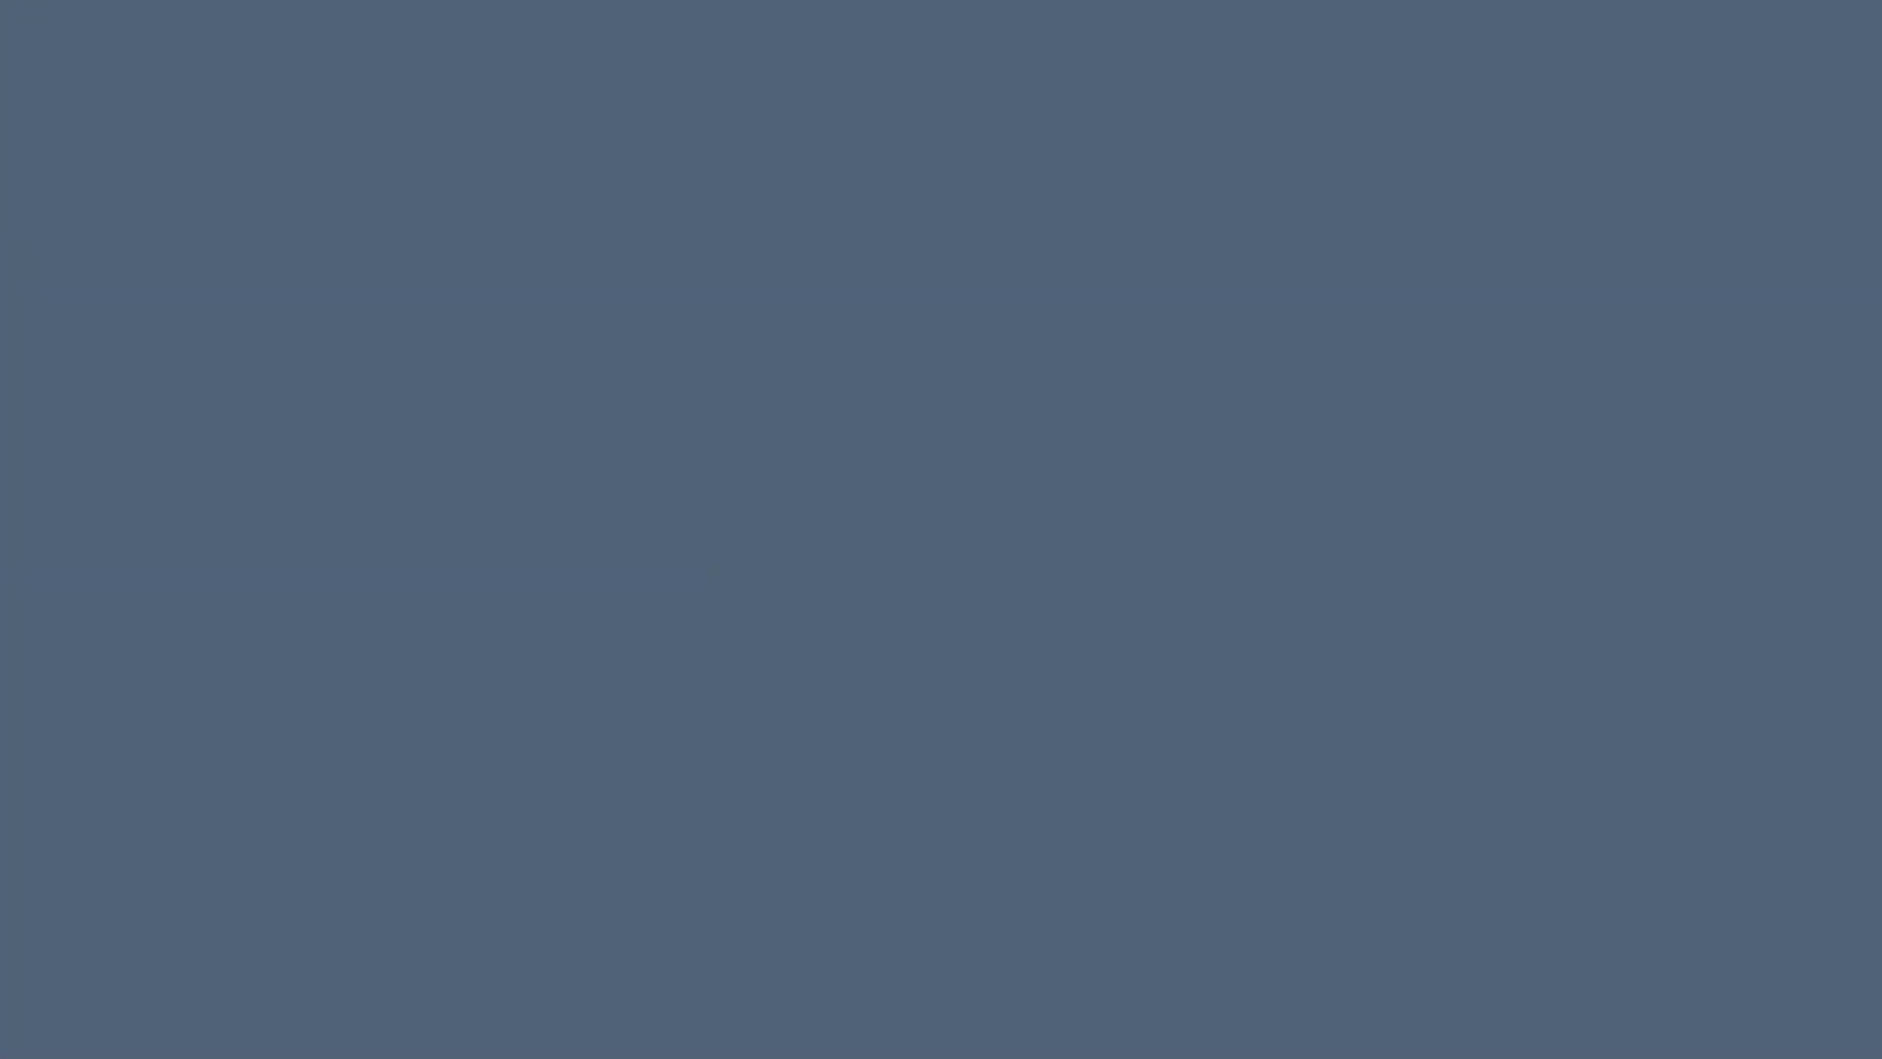